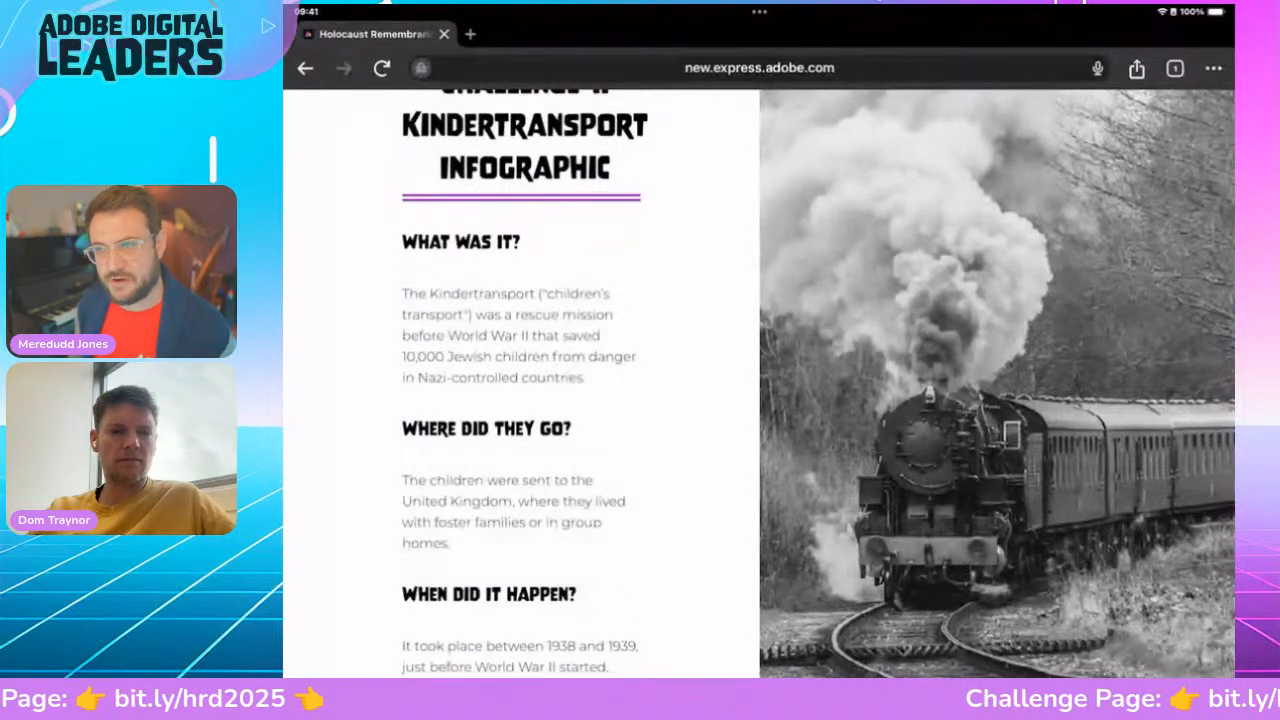
# Switch to the Adobe Express for Education home and start a new blank portrait design
pyautogui.press('super+Tab')
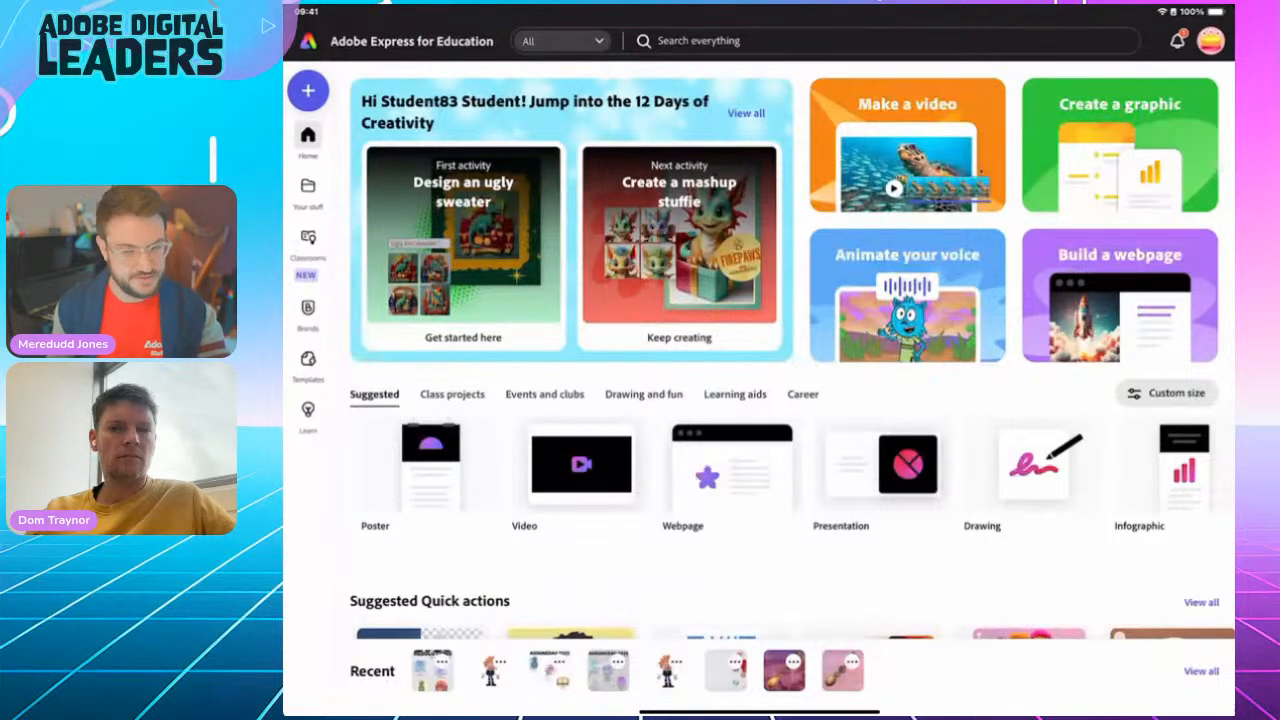
pyautogui.click(742, 353)
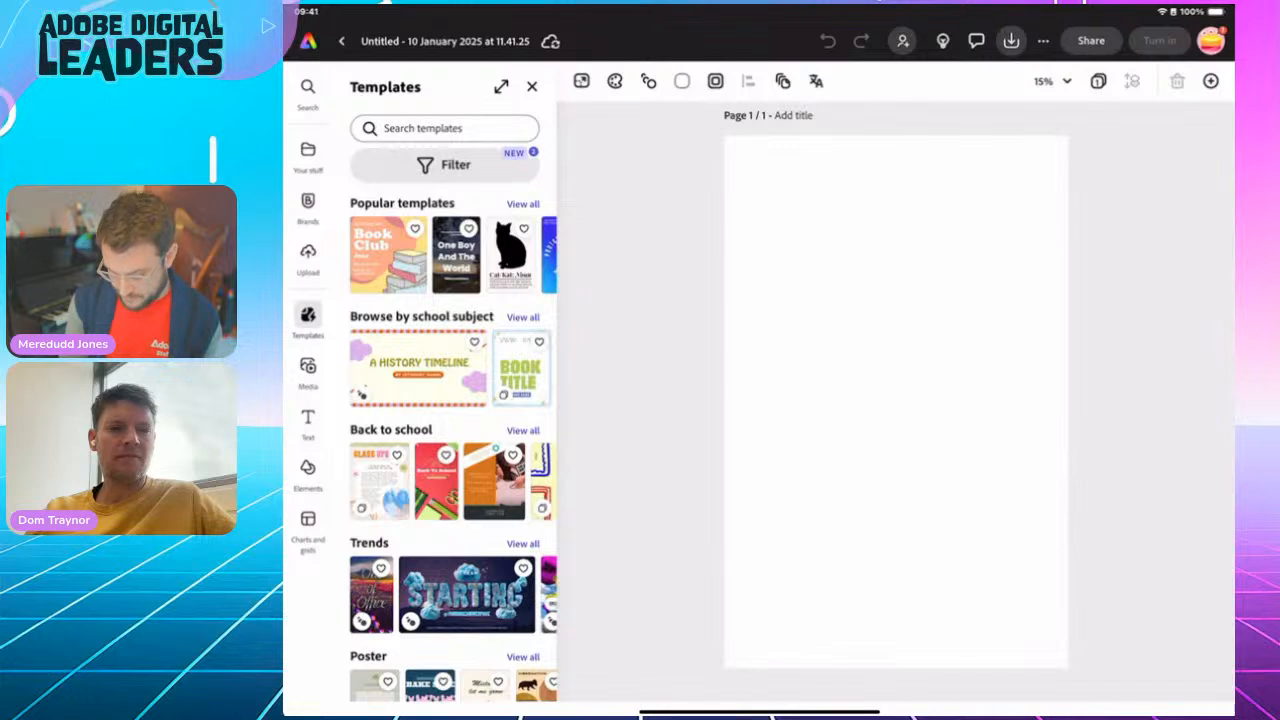
# Search the background elements for "Old paper"
pyautogui.click(308, 474)
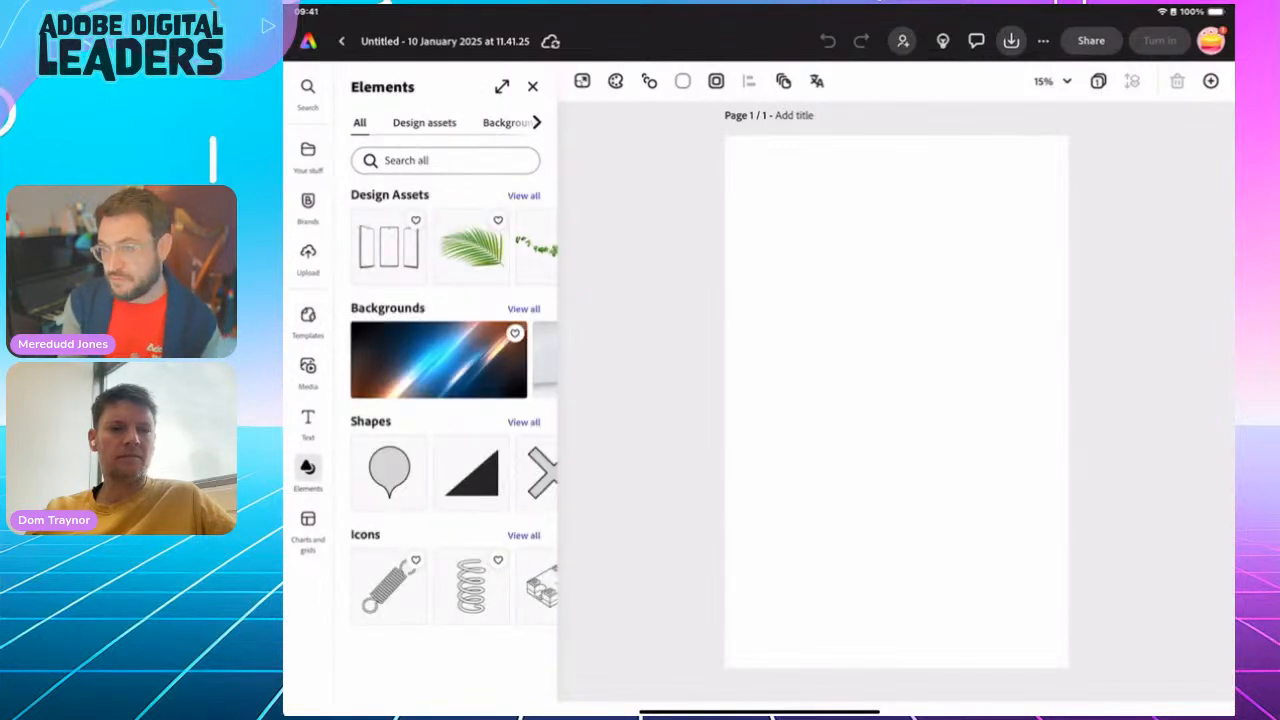
pyautogui.click(537, 122)
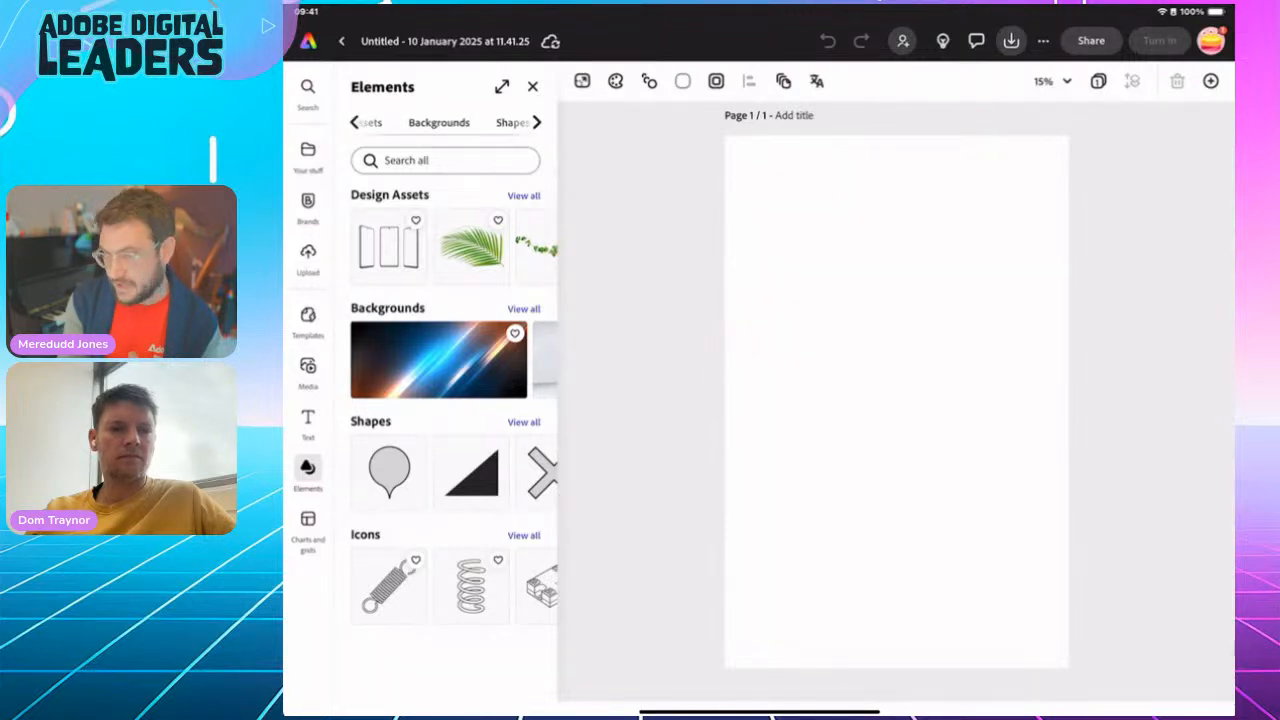
pyautogui.click(439, 122)
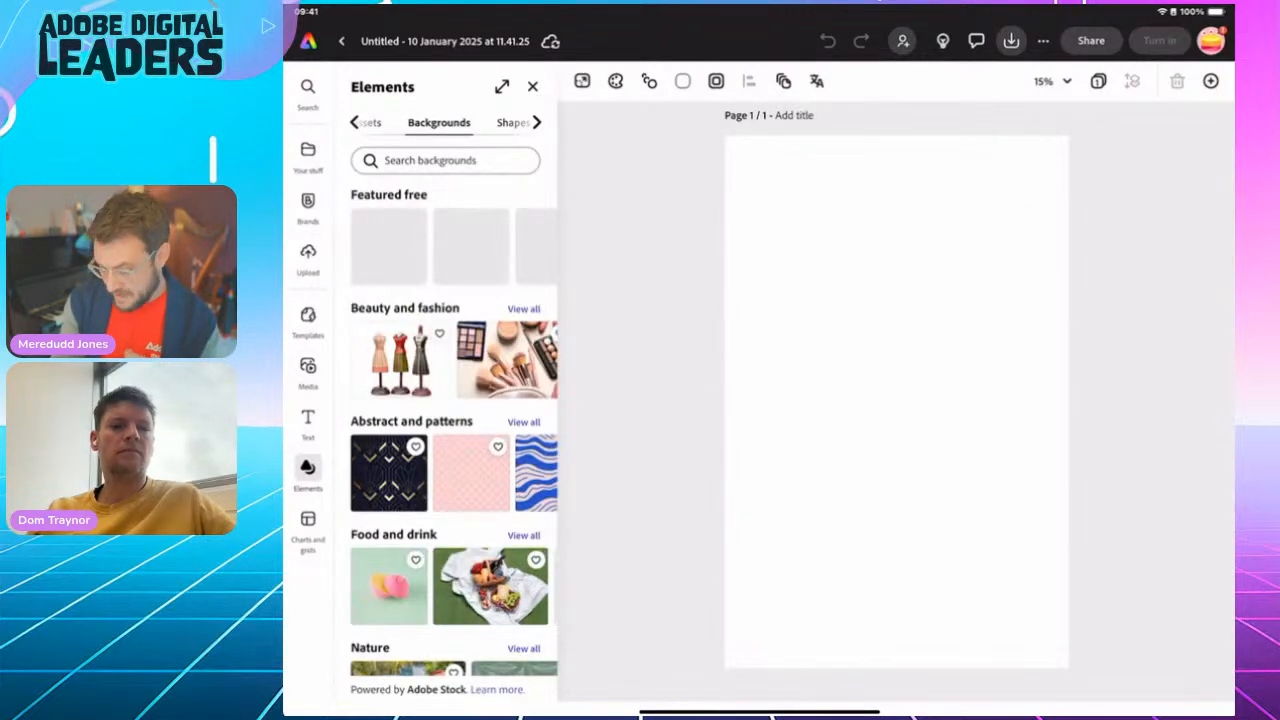
pyautogui.click(445, 161)
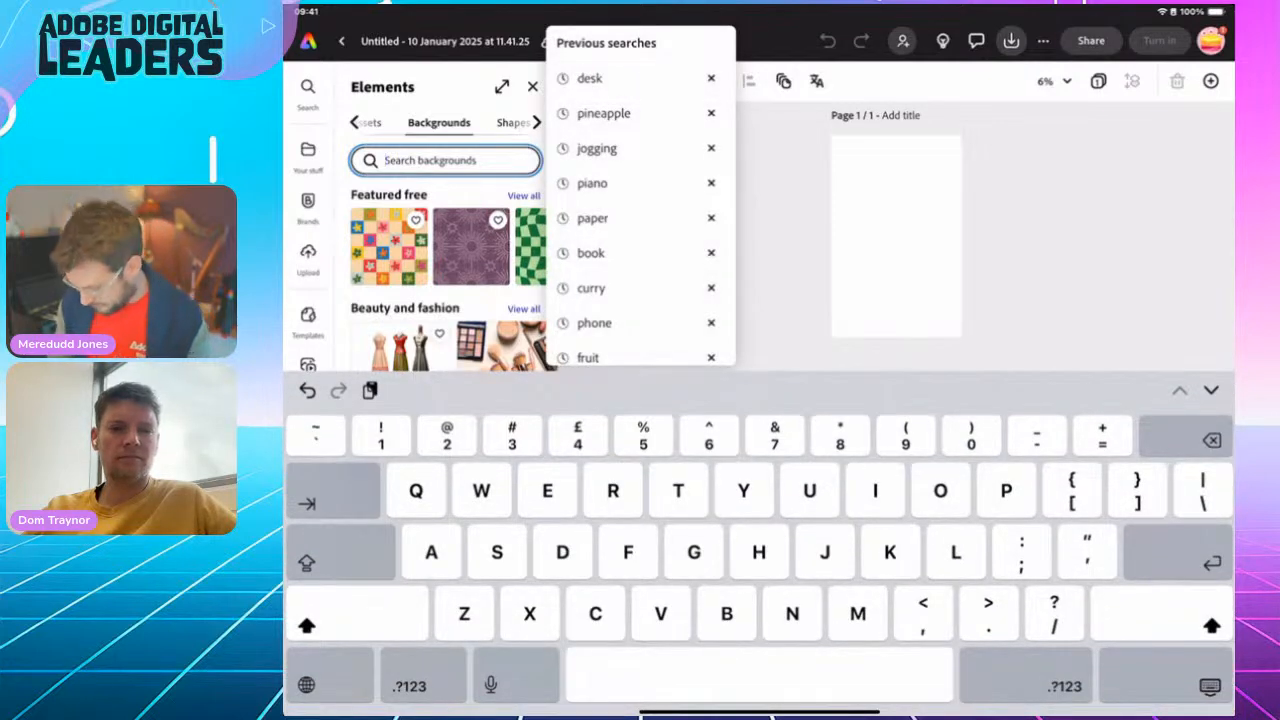
pyautogui.write('Old p')
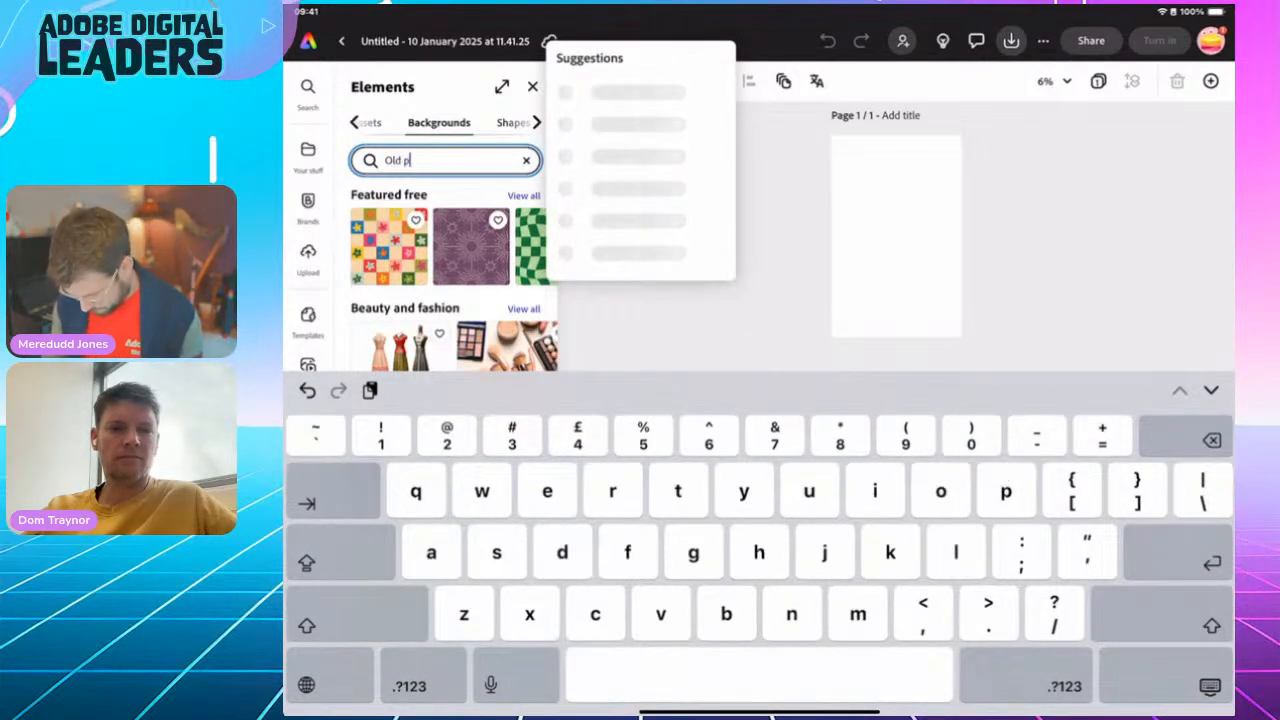
pyautogui.write('aper')
pyautogui.press('Return')
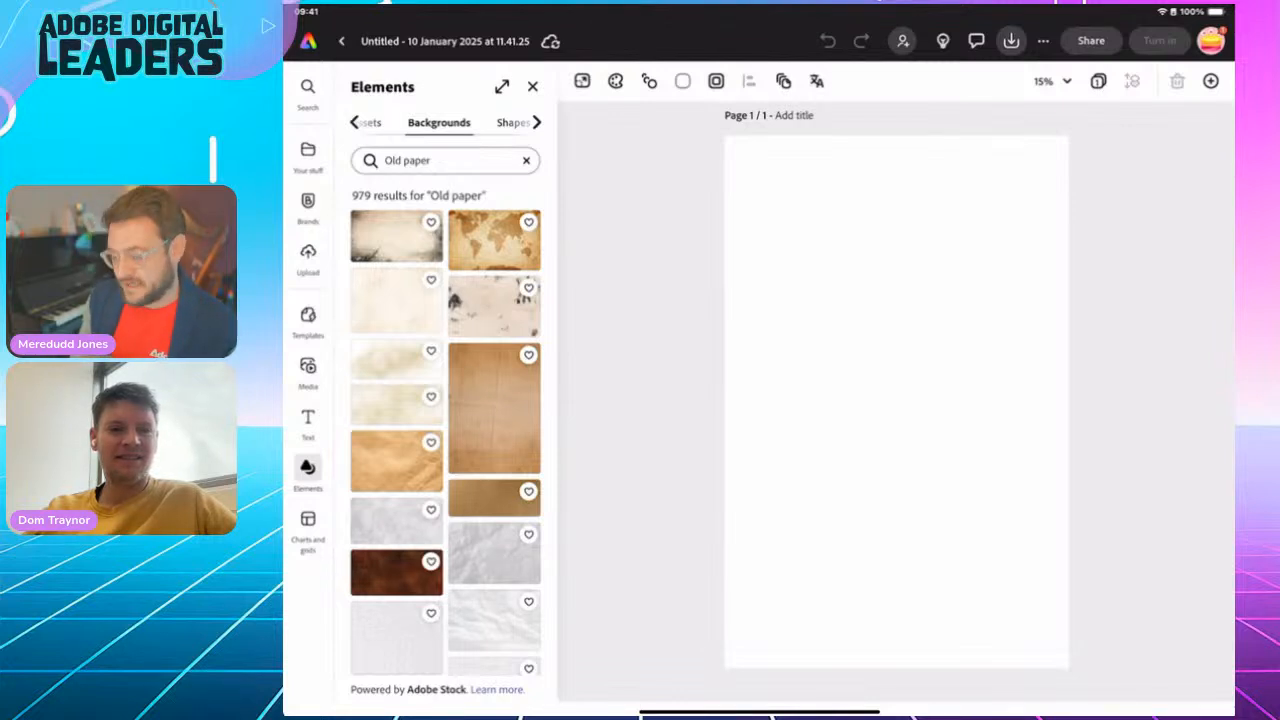
# Try several old paper backgrounds on the page, including the world map, and settle on the brown folded-paper texture
pyautogui.click(396, 237)
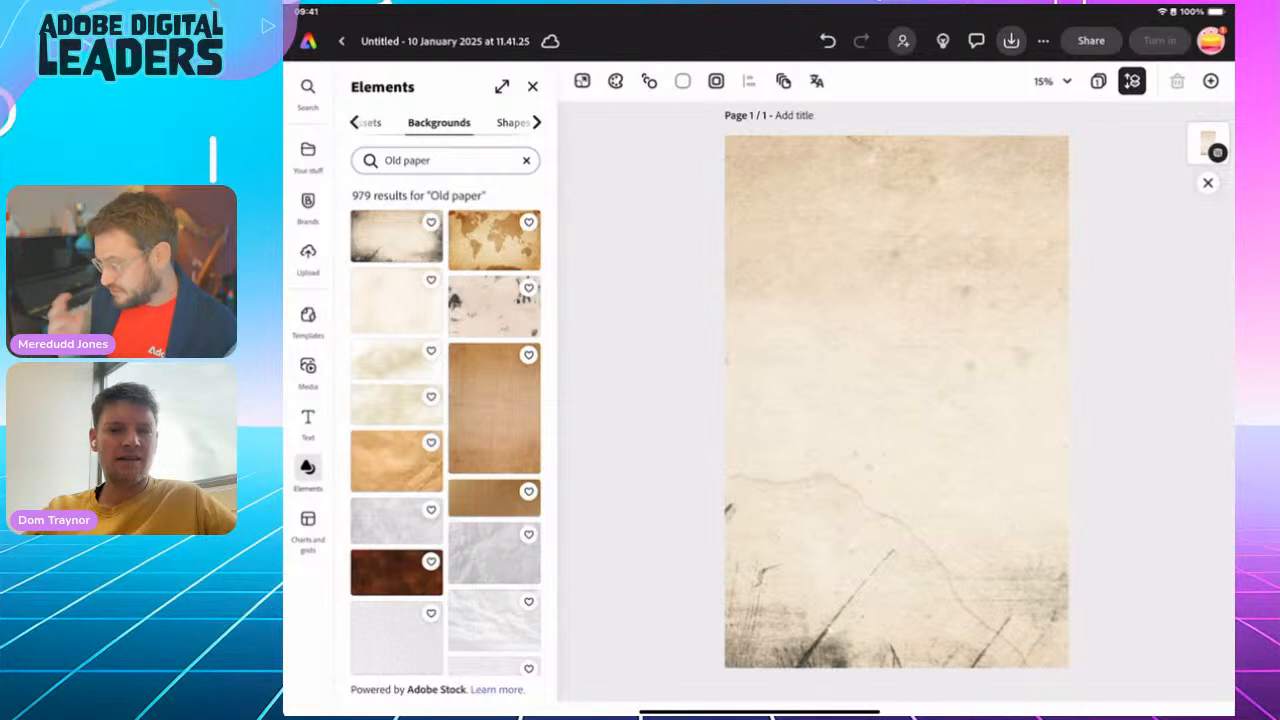
pyautogui.click(494, 409)
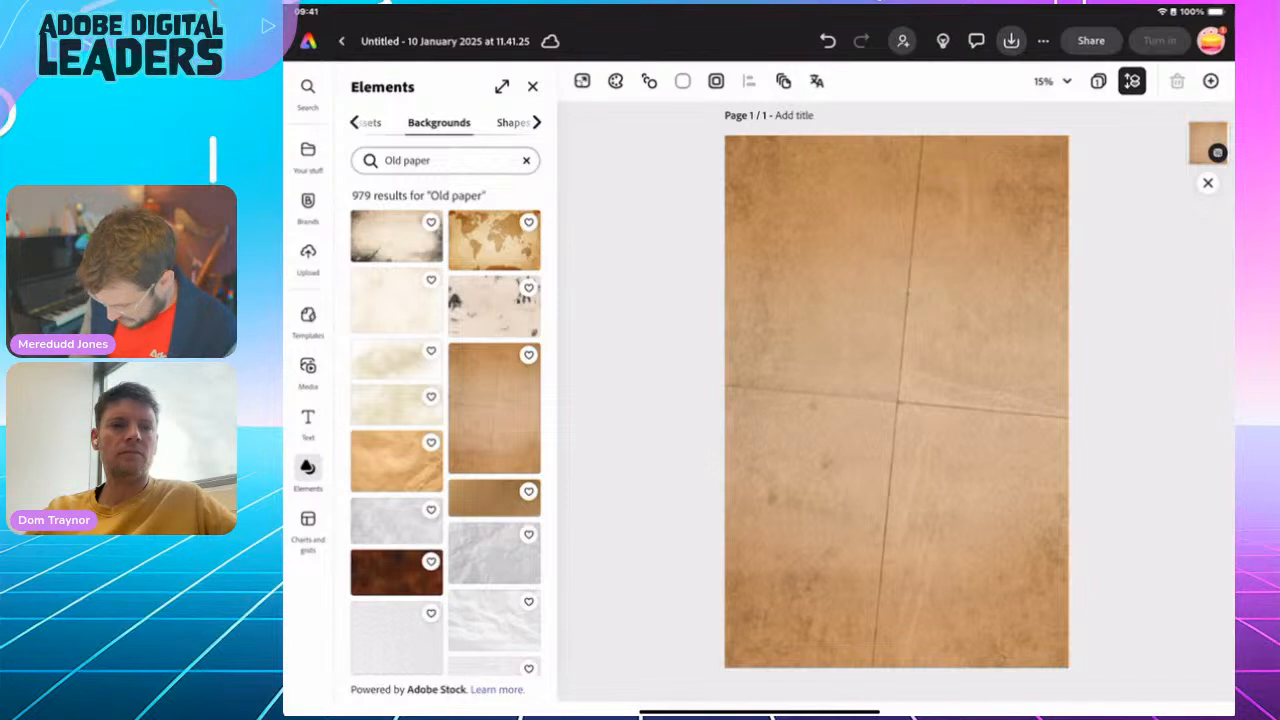
pyautogui.click(396, 461)
pyautogui.click(396, 237)
pyautogui.click(494, 240)
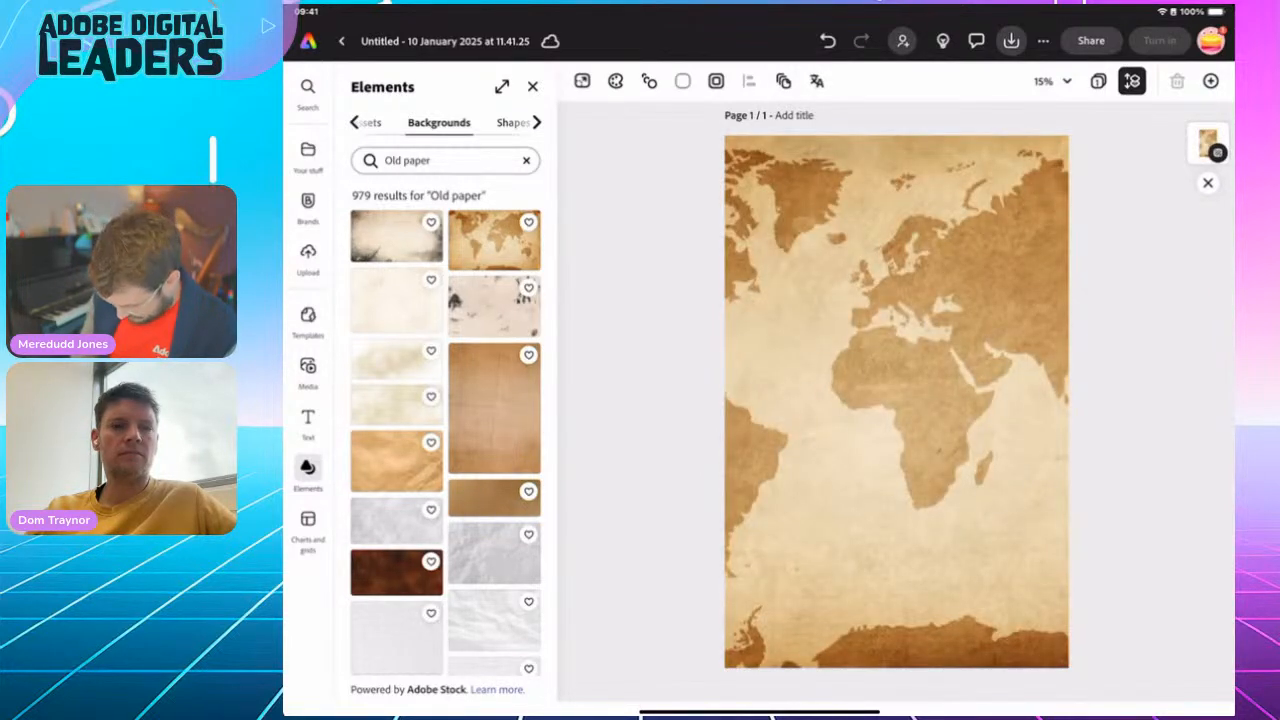
pyautogui.click(494, 408)
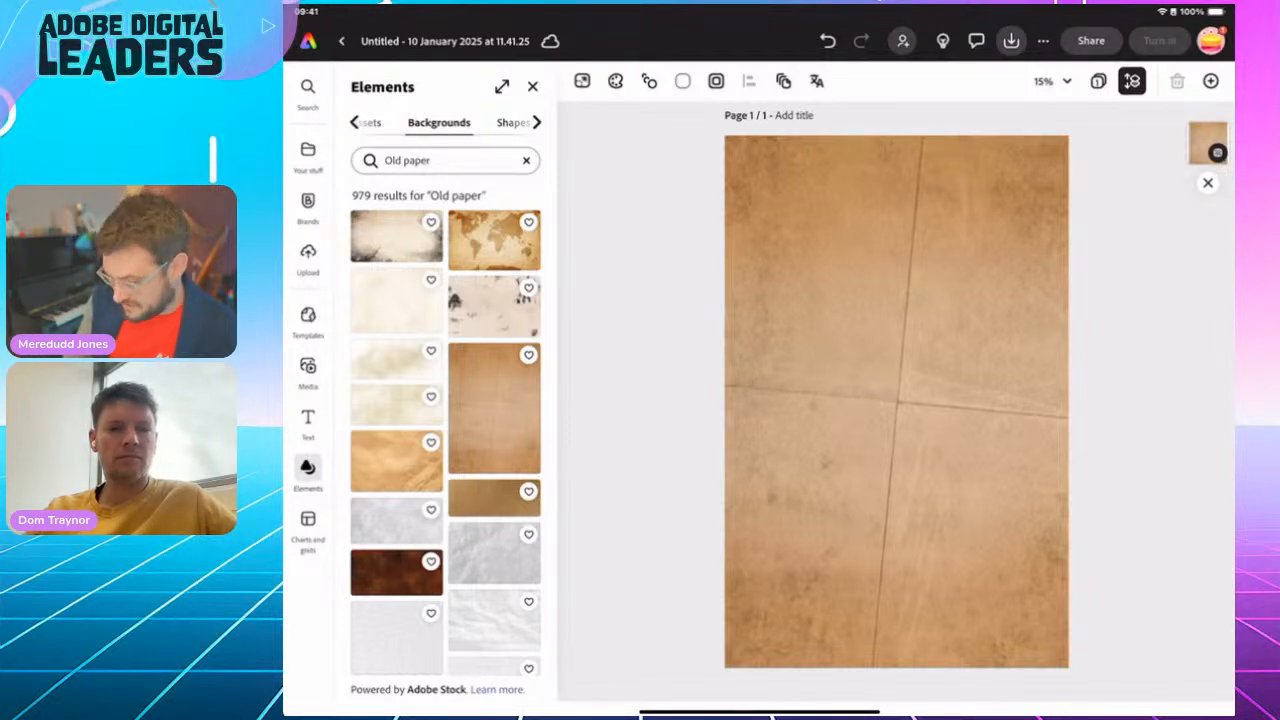
# Rename the design as "Kindertransport infographic"
pyautogui.click(445, 41)
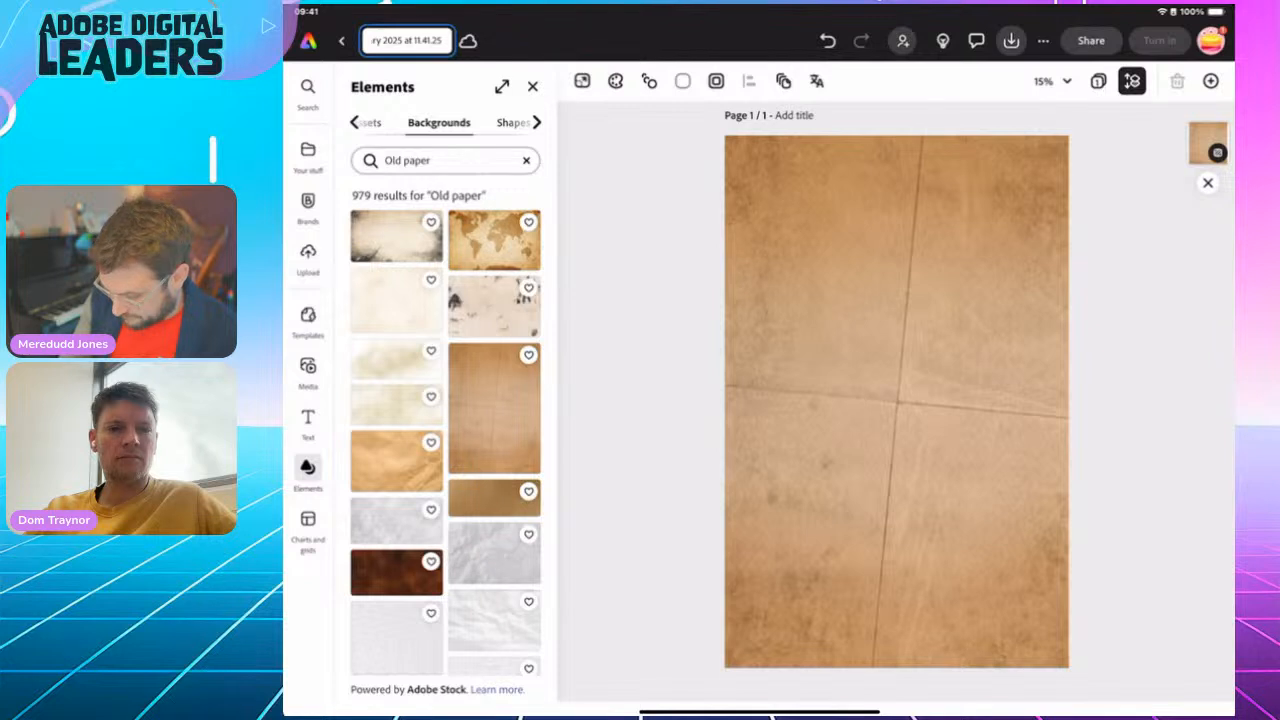
pyautogui.press('BackSpace')
pyautogui.press('BackSpace')
pyautogui.press('BackSpace')
pyautogui.press('BackSpace')
pyautogui.press('BackSpace')
pyautogui.press('BackSpace')
pyautogui.press('BackSpace')
pyautogui.press('BackSpace')
pyautogui.press('BackSpace')
pyautogui.press('BackSpace')
pyautogui.press('BackSpace')
pyautogui.press('BackSpace')
pyautogui.press('BackSpace')
pyautogui.press('BackSpace')
pyautogui.press('BackSpace')
pyautogui.press('BackSpace')
pyautogui.press('BackSpace')
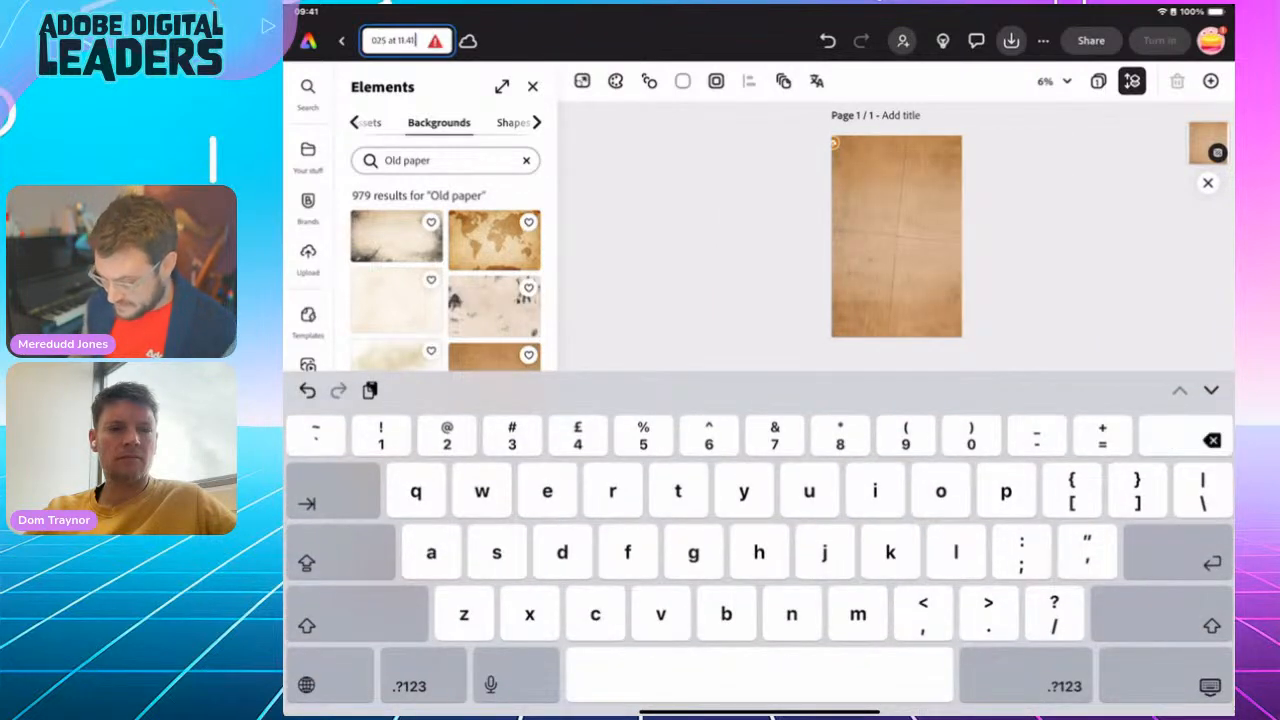
pyautogui.press('BackSpace')
pyautogui.press('BackSpace')
pyautogui.press('BackSpace')
pyautogui.press('BackSpace')
pyautogui.press('BackSpace')
pyautogui.press('BackSpace')
pyautogui.press('BackSpace')
pyautogui.press('BackSpace')
pyautogui.press('BackSpace')
pyautogui.press('BackSpace')
pyautogui.press('BackSpace')
pyautogui.press('BackSpace')
pyautogui.press('BackSpace')
pyautogui.press('BackSpace')
pyautogui.press('BackSpace')
pyautogui.press('BackSpace')
pyautogui.press('BackSpace')
pyautogui.press('BackSpace')
pyautogui.press('BackSpace')
pyautogui.press('BackSpace')
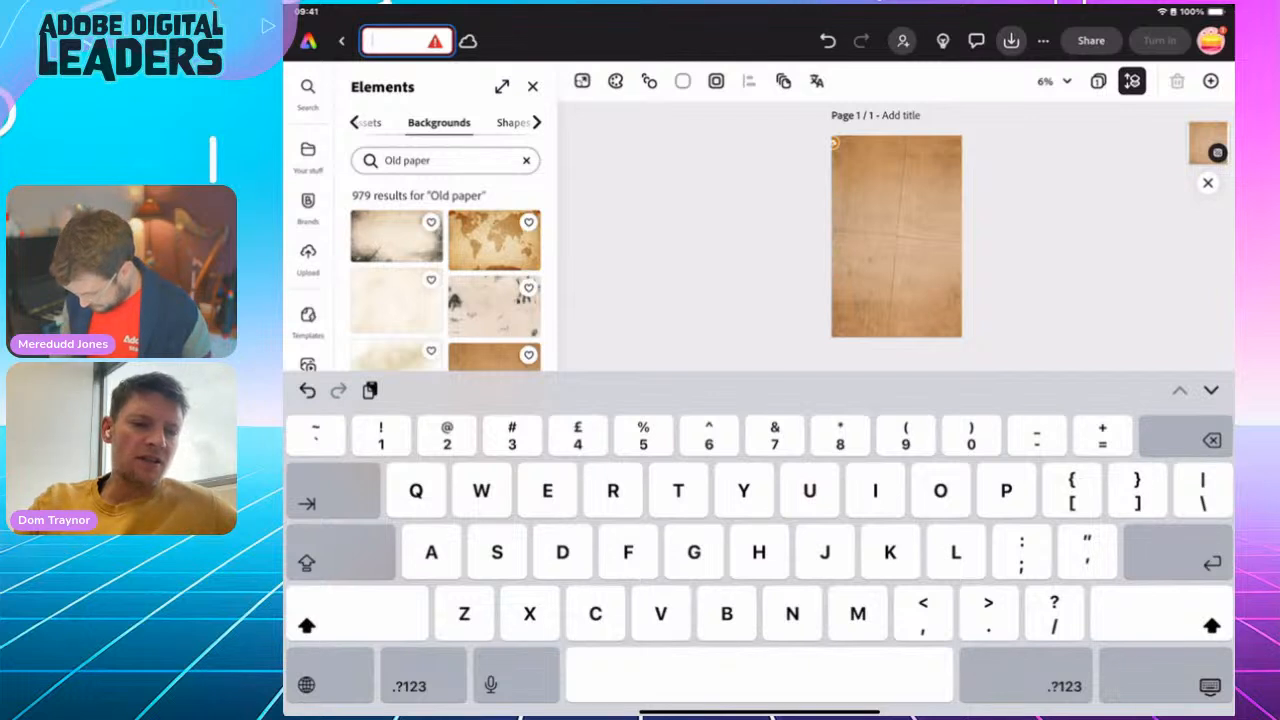
pyautogui.write('Kindertransport')
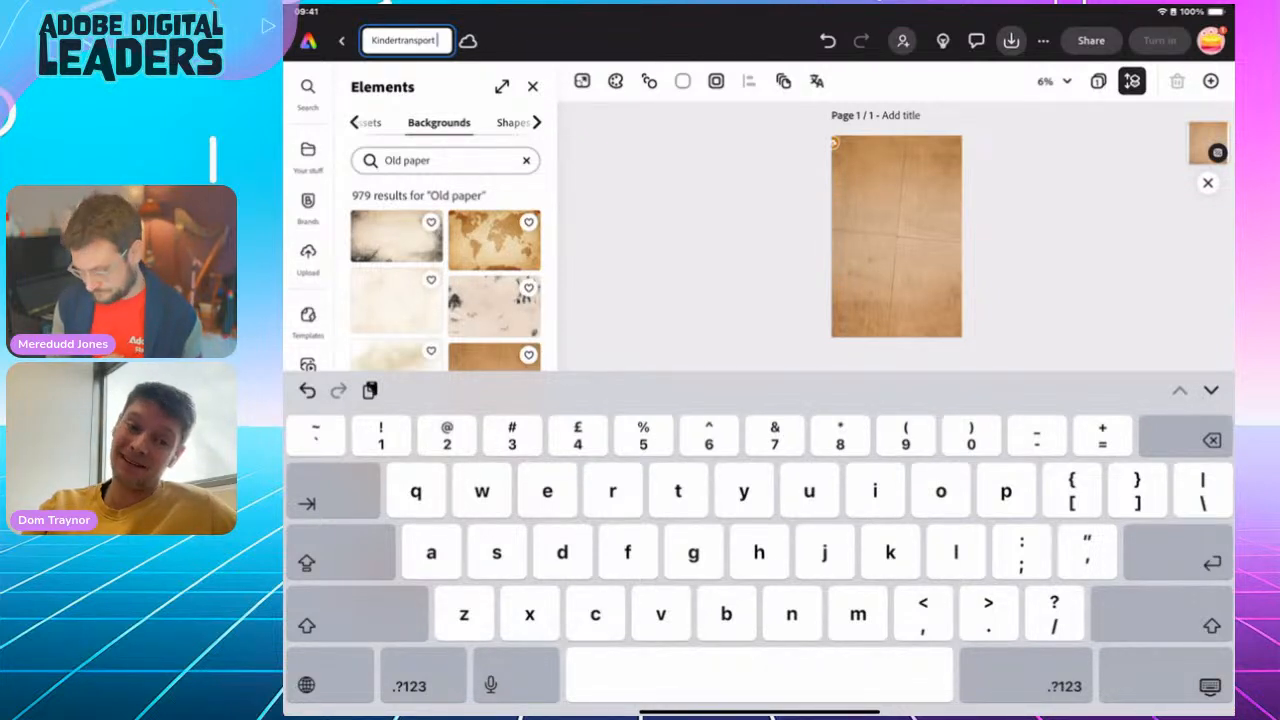
pyautogui.write('infog')
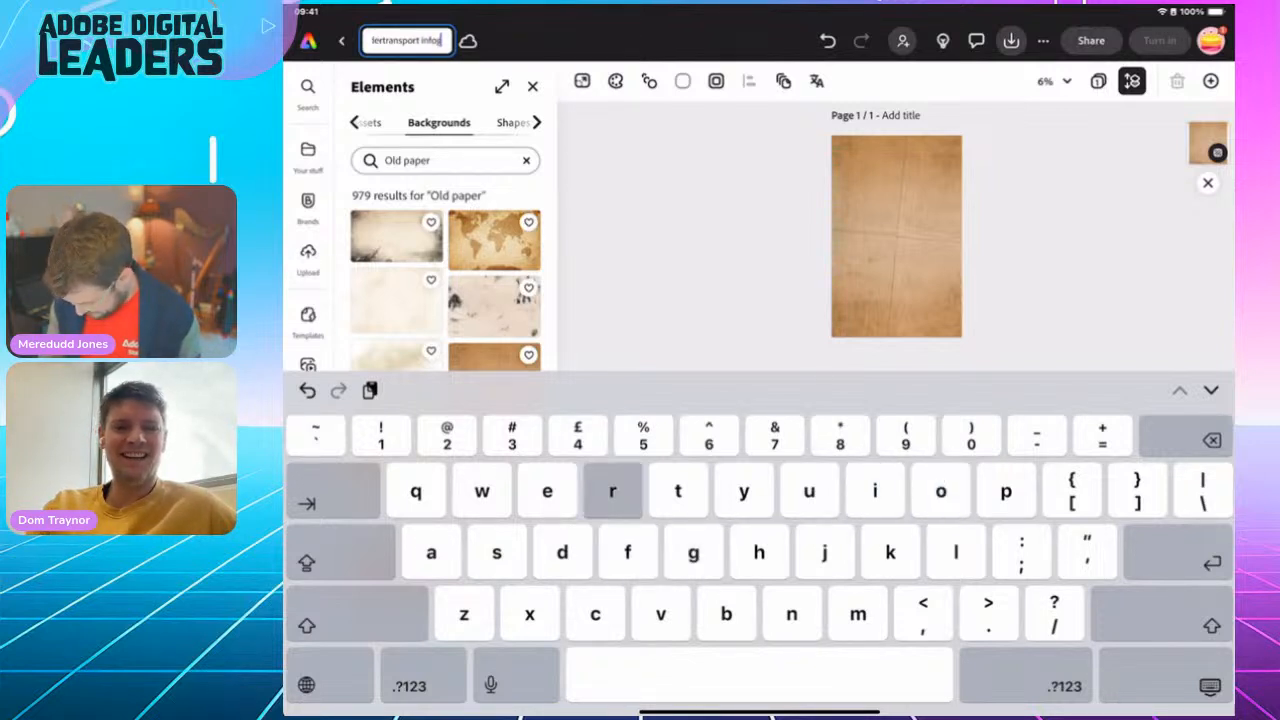
pyautogui.write('raphic')
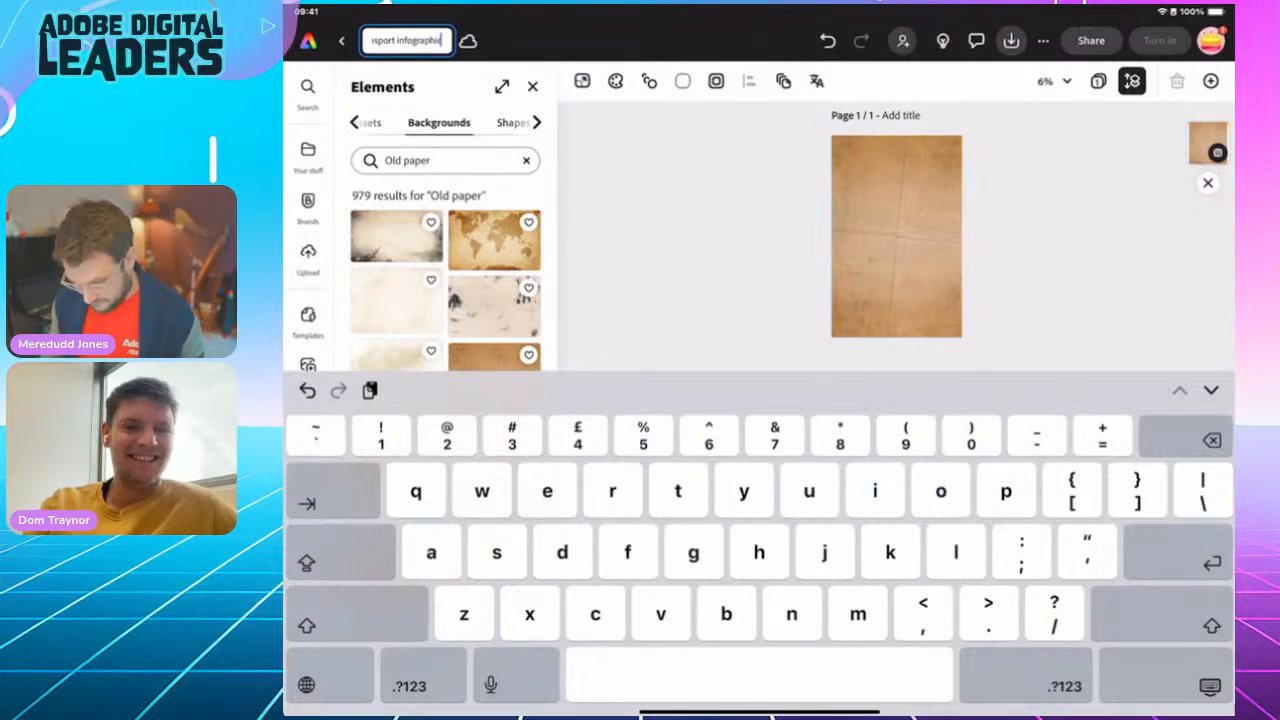
pyautogui.press('Return')
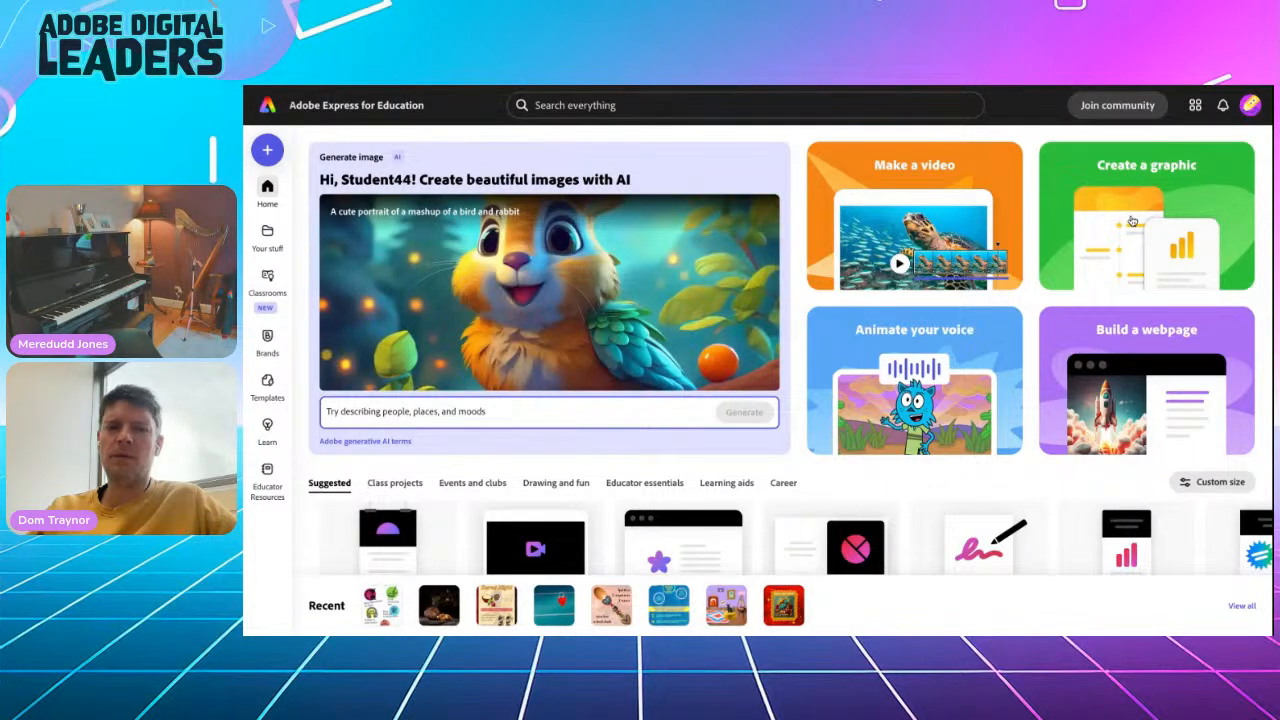
# Create a new blank graphic and rename the file as "Kindertransport"
pyautogui.click(1132, 221)
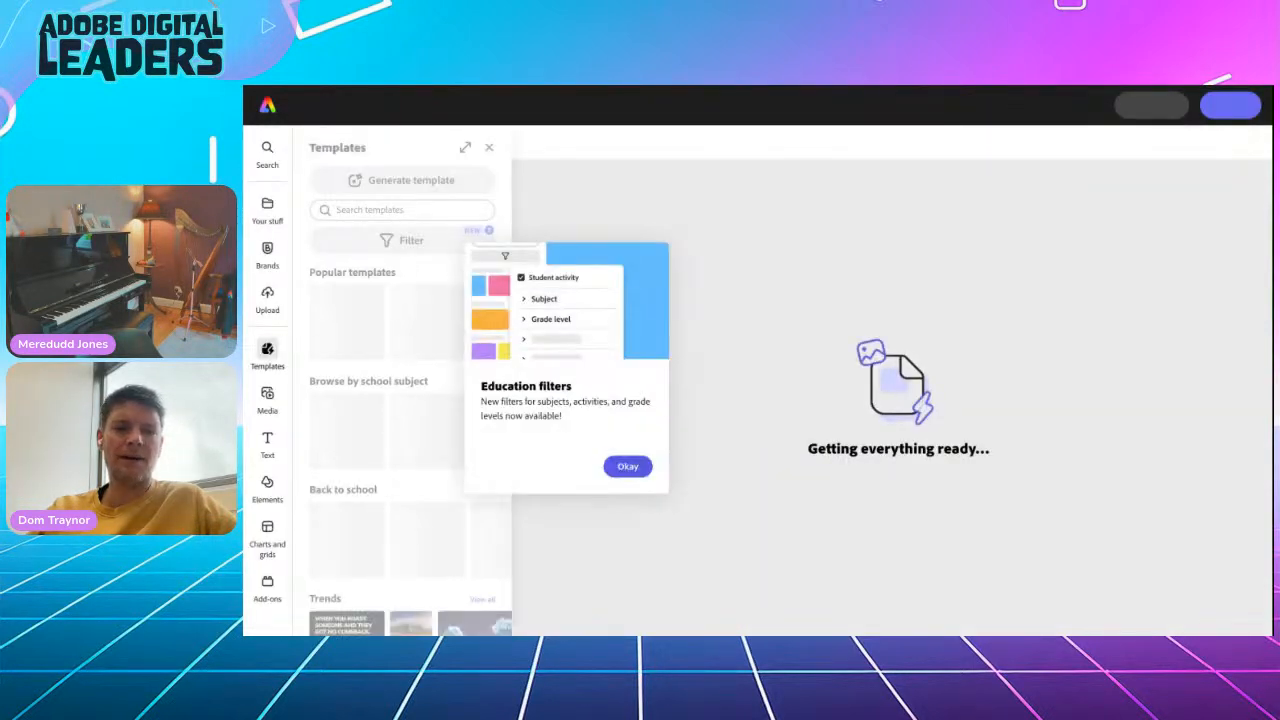
pyautogui.click(489, 148)
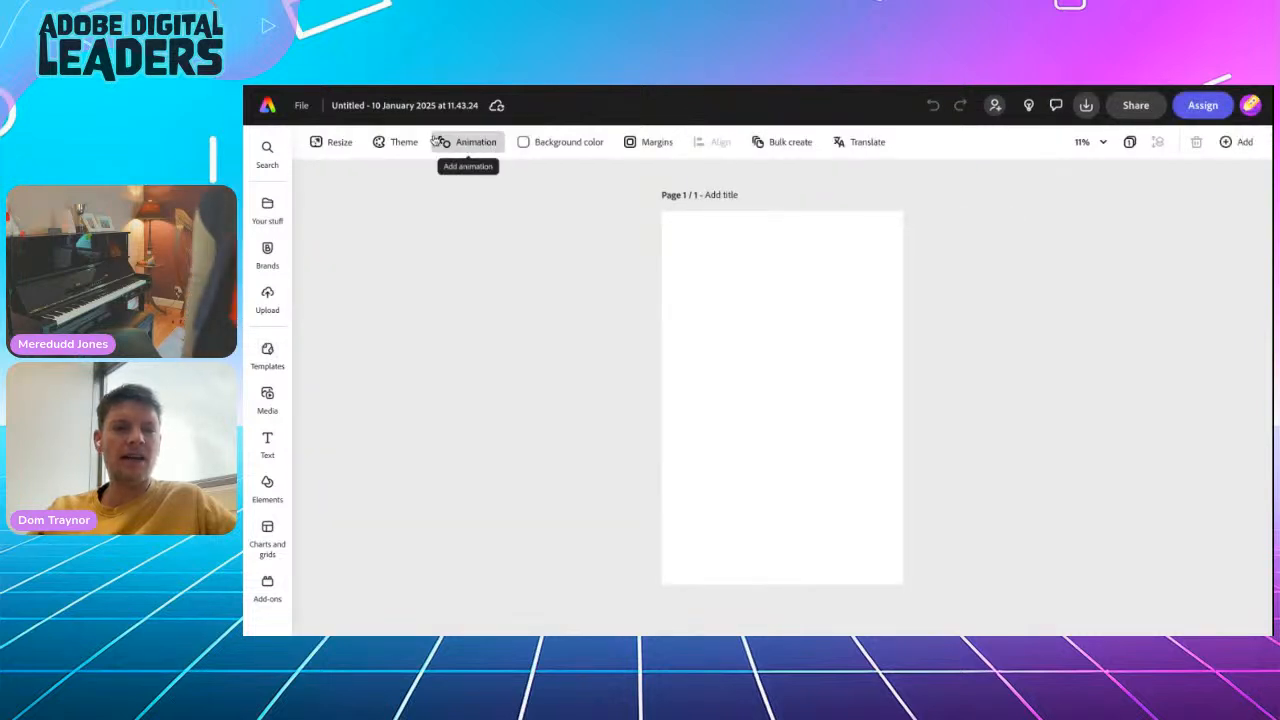
pyautogui.click(398, 105)
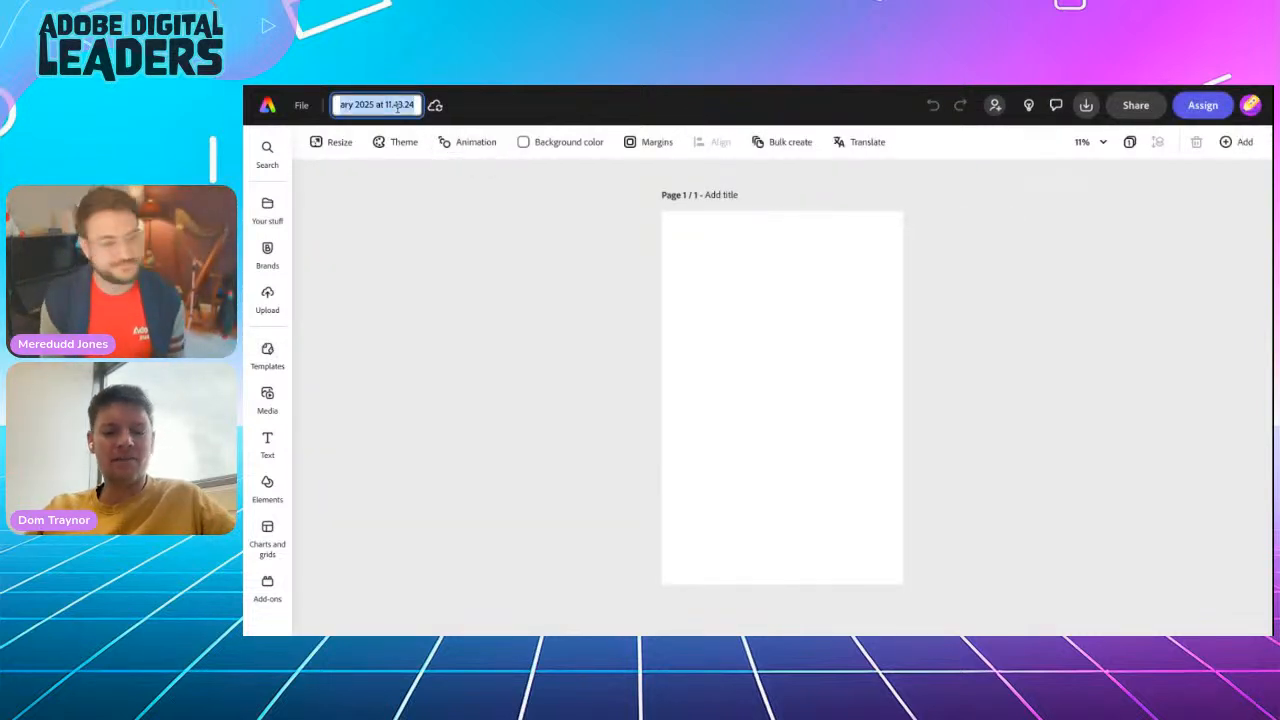
pyautogui.write('Kindertransport')
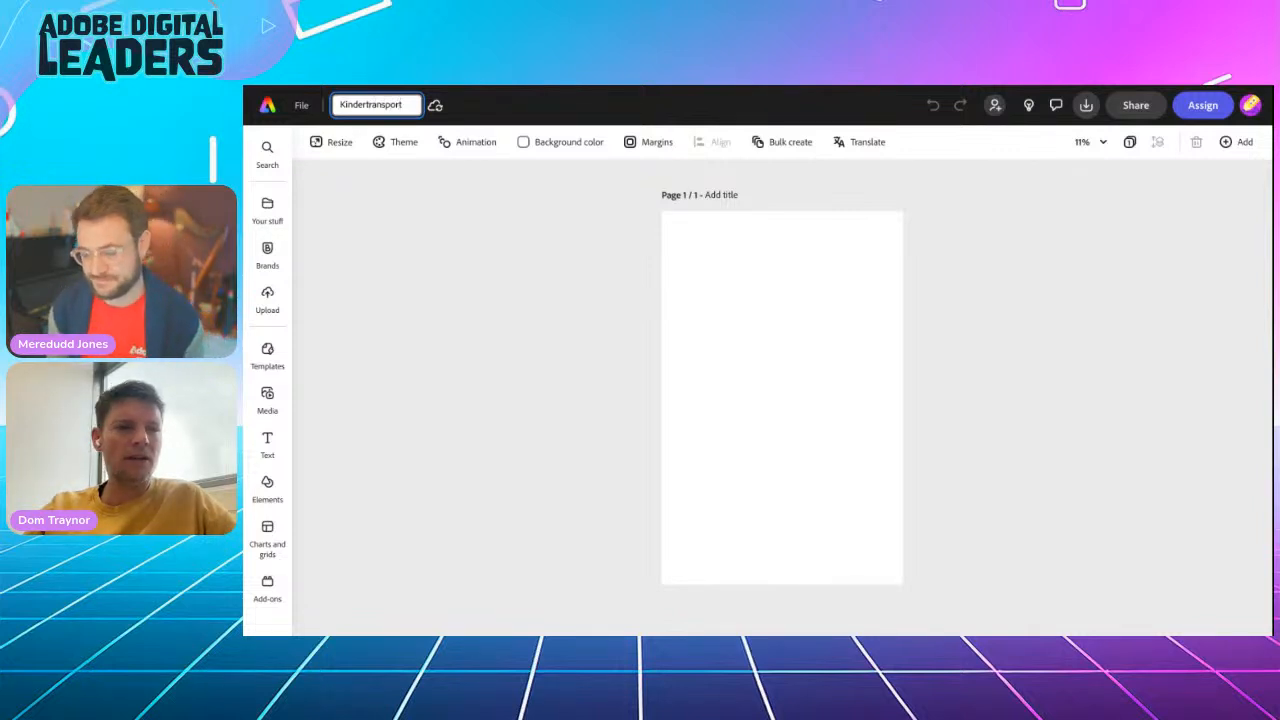
pyautogui.press('Escape')
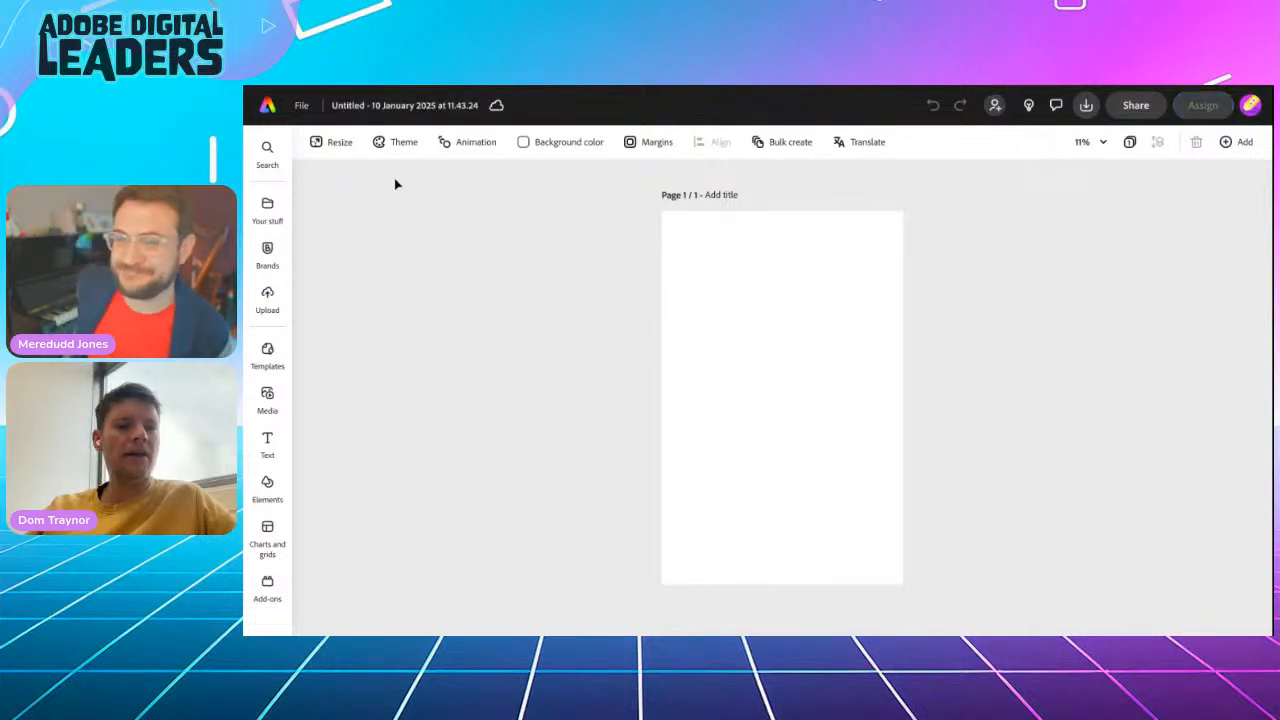
# Search the background elements for "old paper" in the Kindertransport design
pyautogui.moveTo(268, 490)
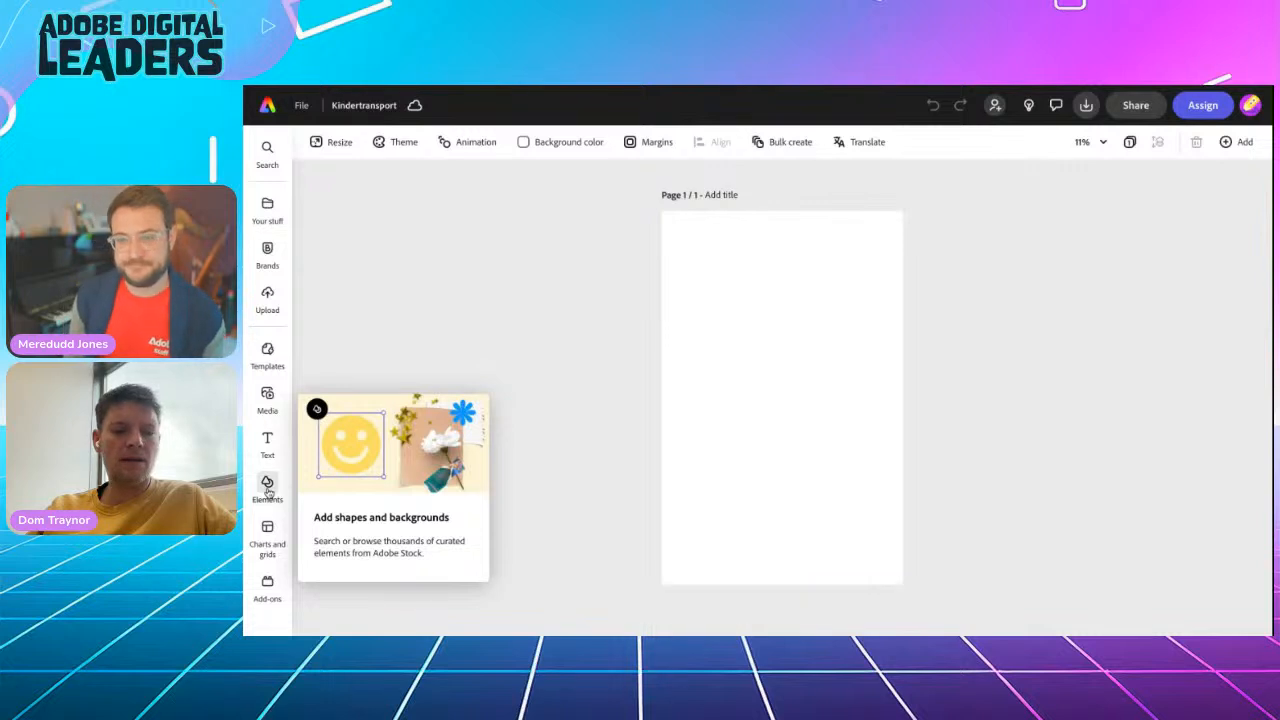
pyautogui.click(267, 487)
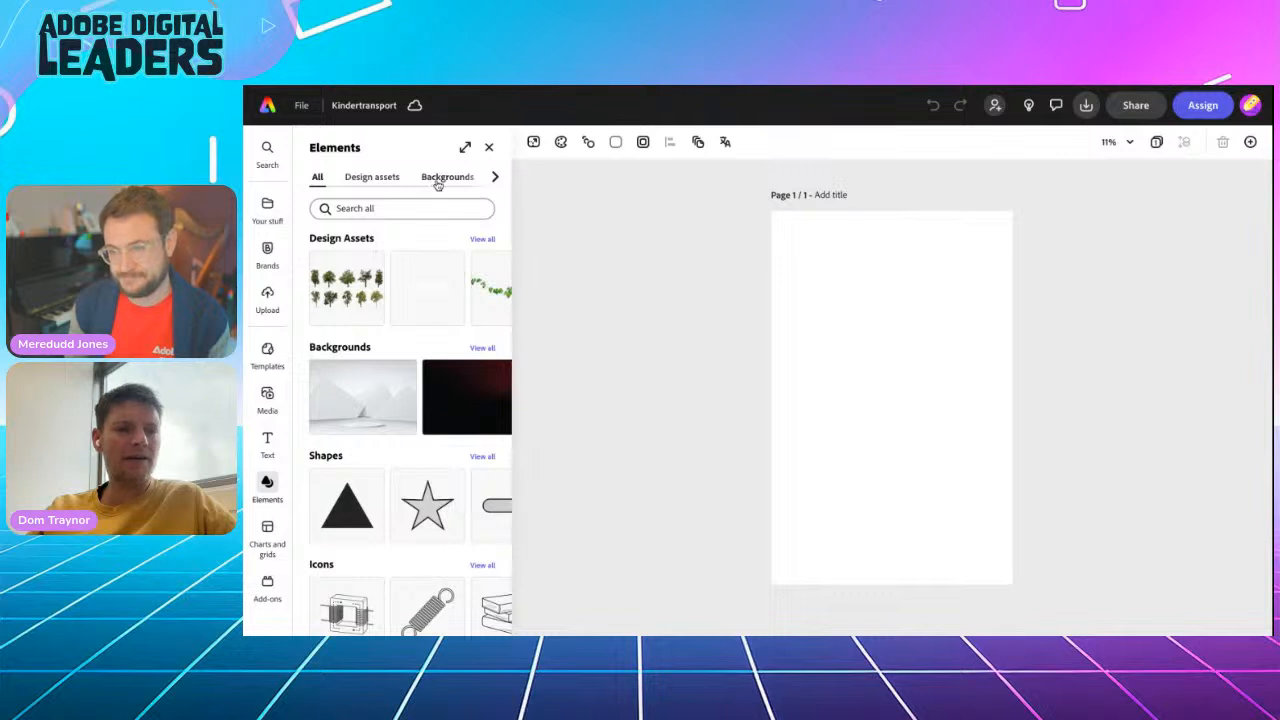
pyautogui.hscroll(2, 430, 180)
pyautogui.hscroll(-2, 426, 180)
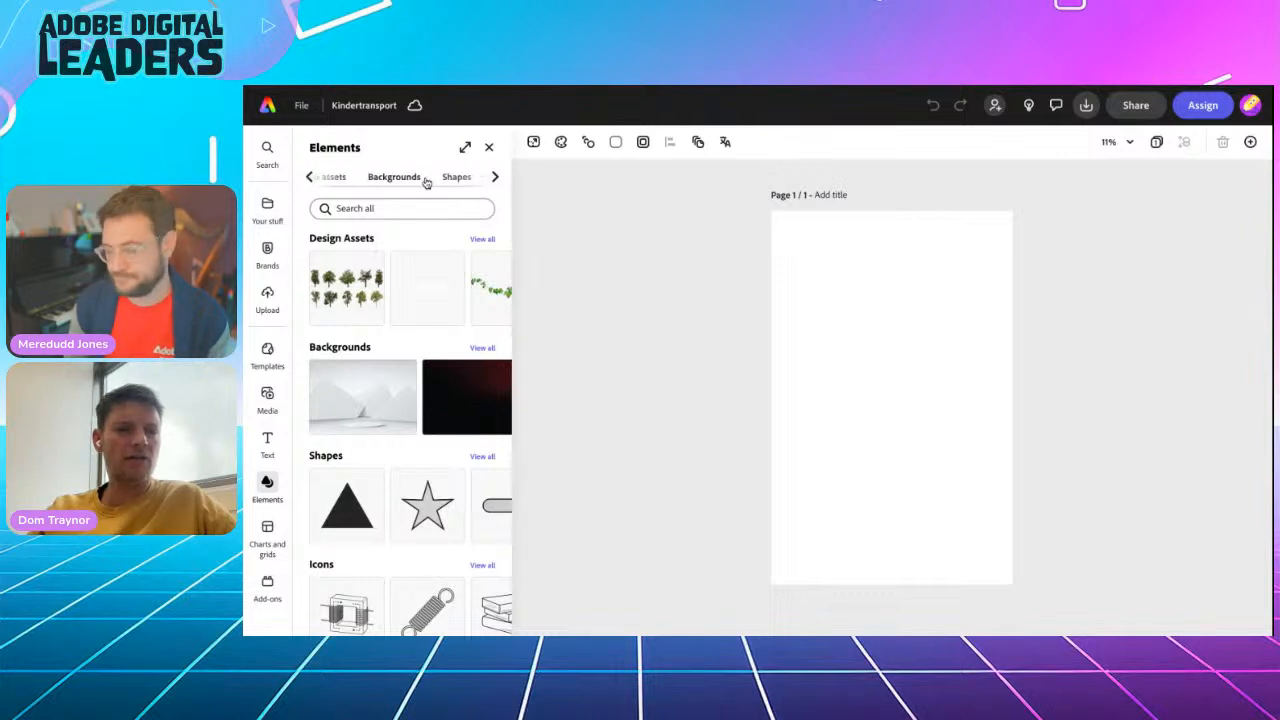
pyautogui.hscroll(2, 400, 177)
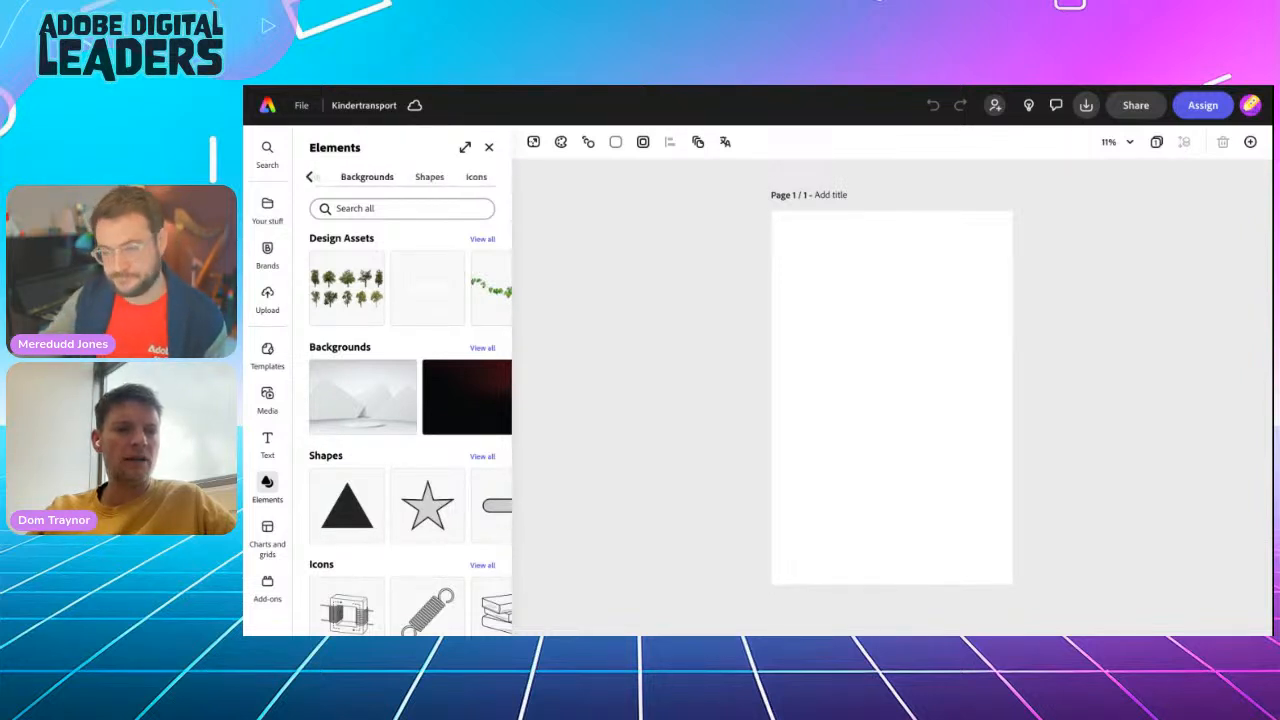
pyautogui.click(394, 180)
pyautogui.click(369, 205)
pyautogui.write('old paper')
pyautogui.press('Return')
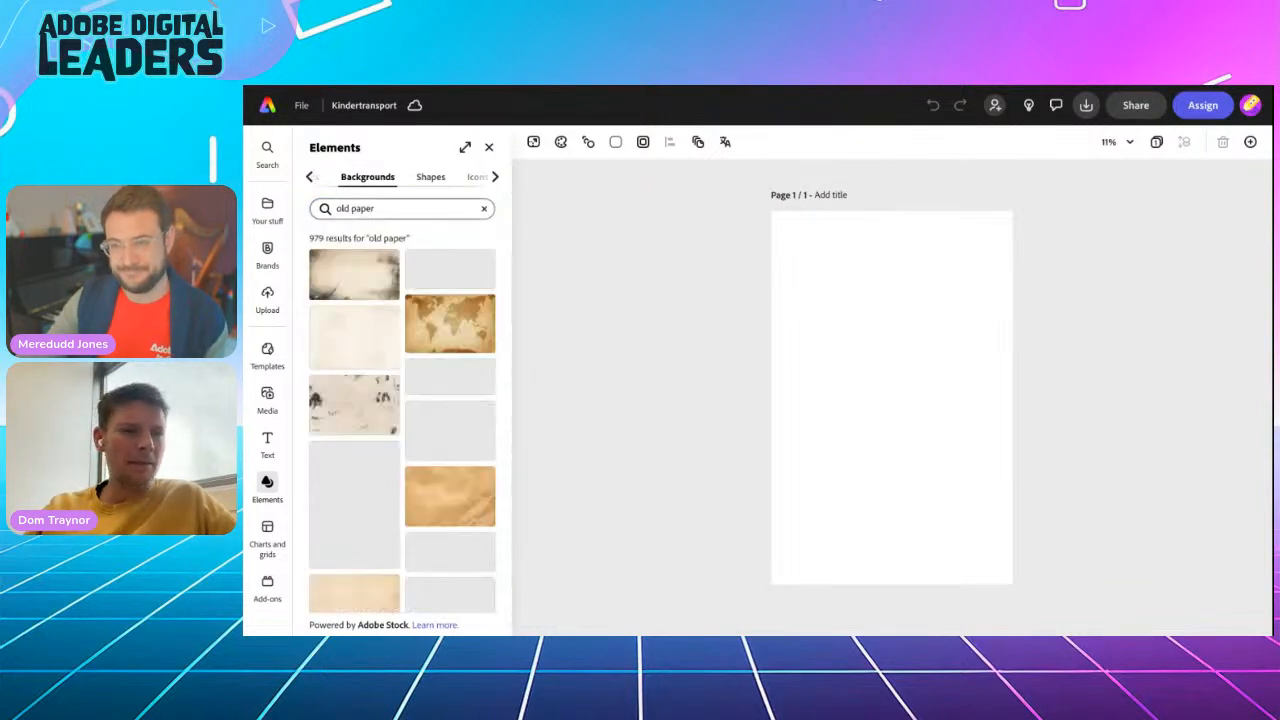
# Browse the old paper results and apply a mottled, aged-paper background to the blank page
pyautogui.scroll(-1, 383, 474)
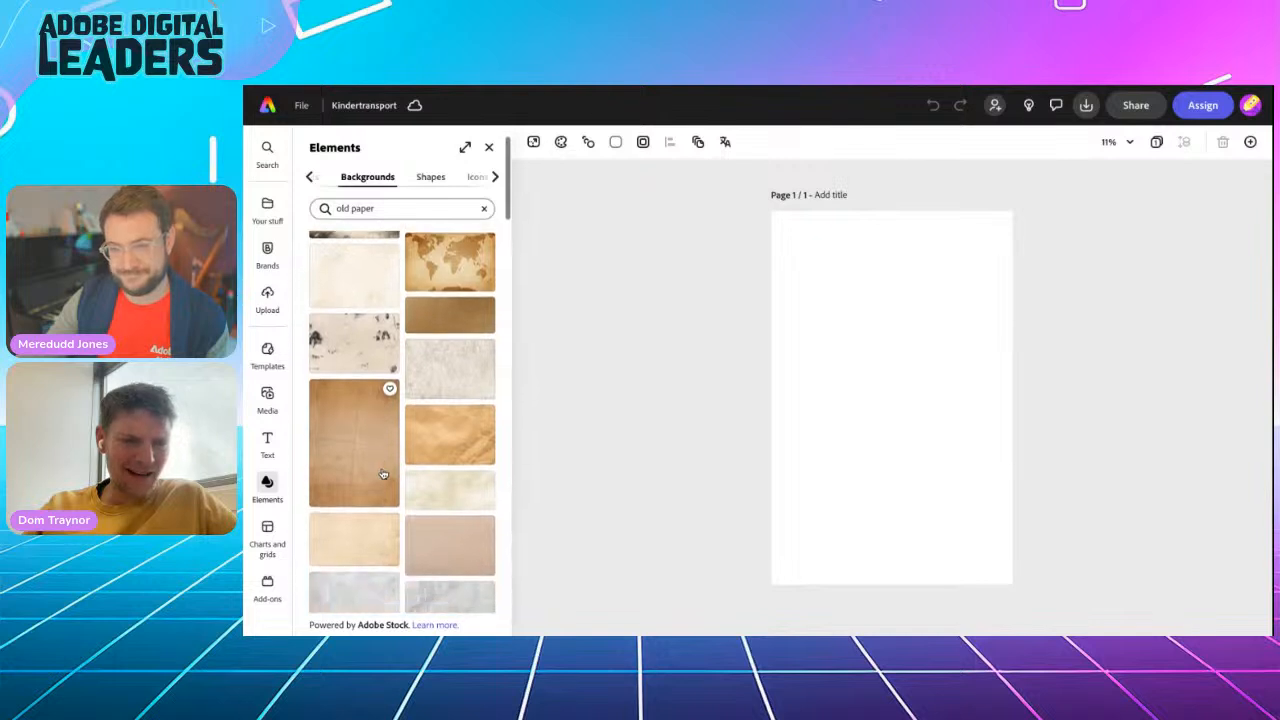
pyautogui.scroll(-3, 383, 474)
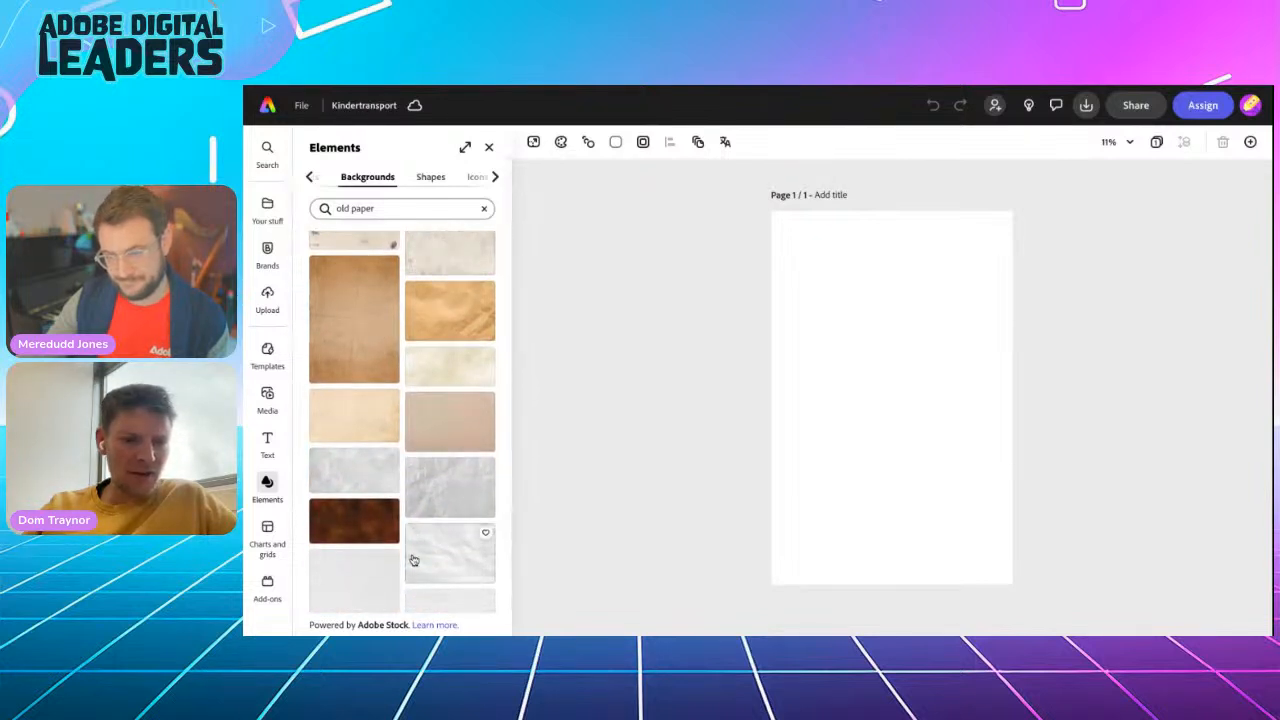
pyautogui.scroll(4, 413, 560)
pyautogui.scroll(-3, 413, 560)
pyautogui.scroll(-8, 449, 540)
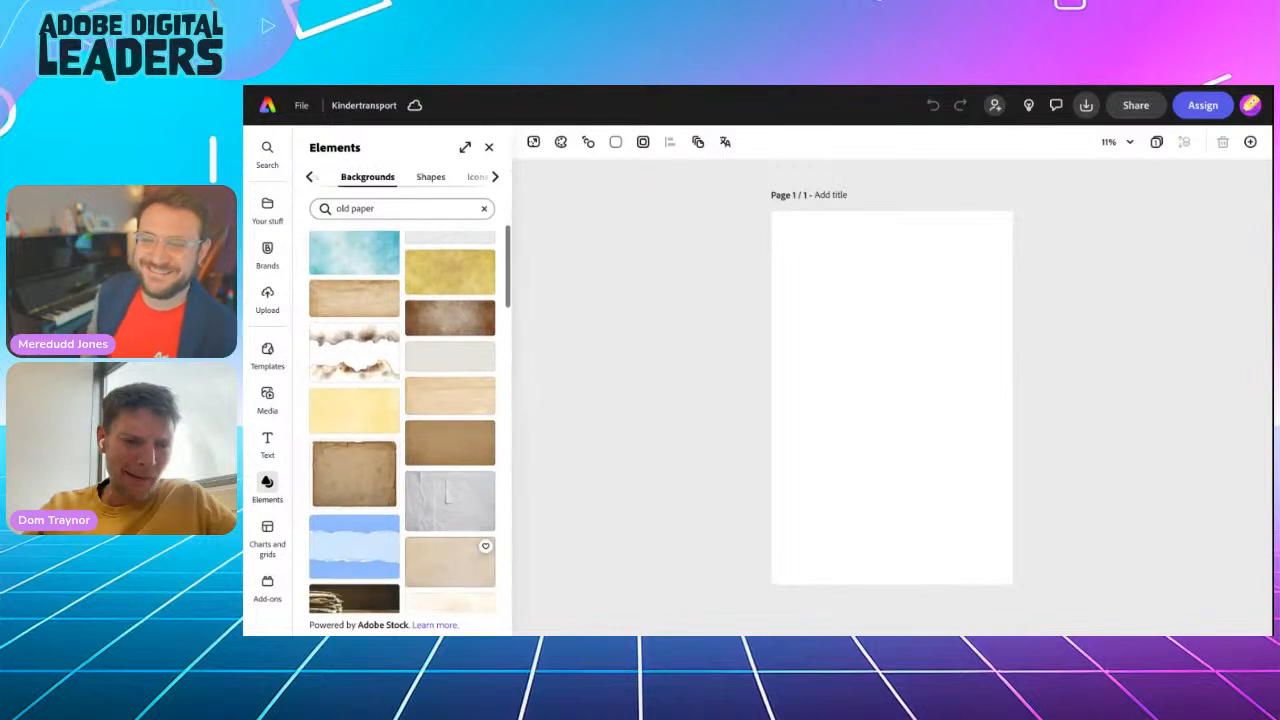
pyautogui.scroll(-3, 452, 503)
pyautogui.scroll(-5, 452, 503)
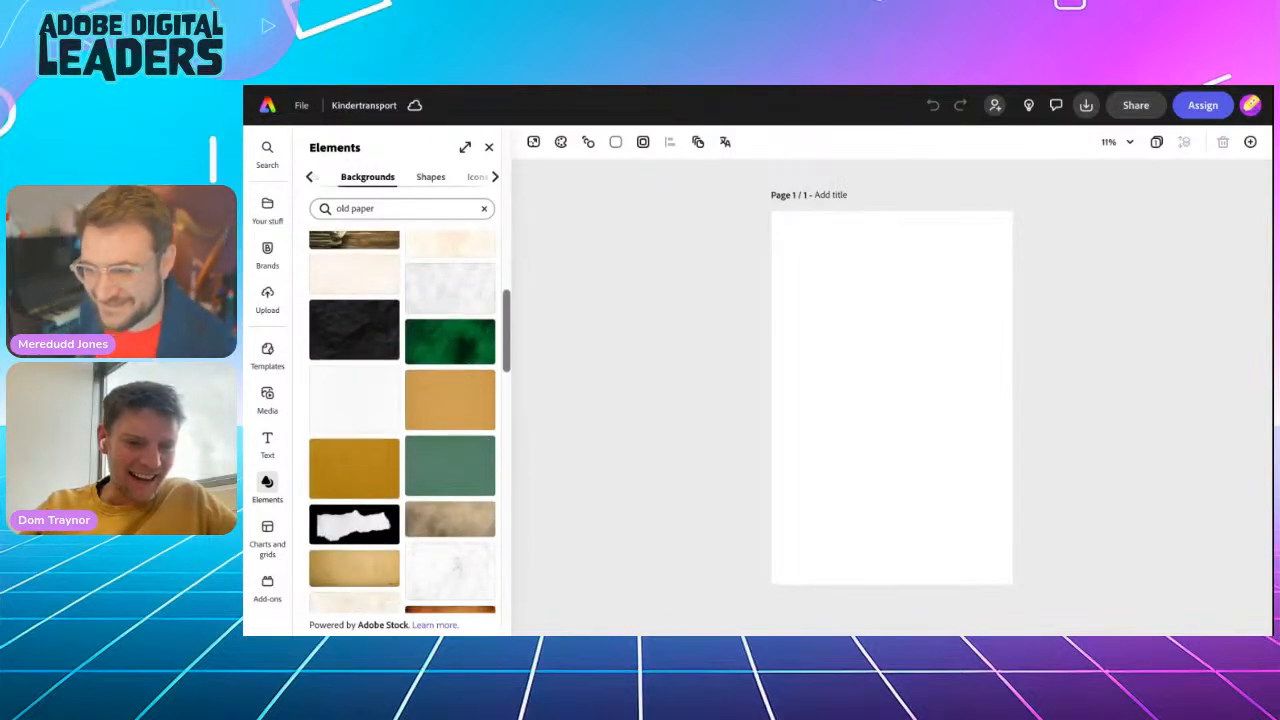
pyautogui.click(450, 518)
pyautogui.scroll(-3, 384, 494)
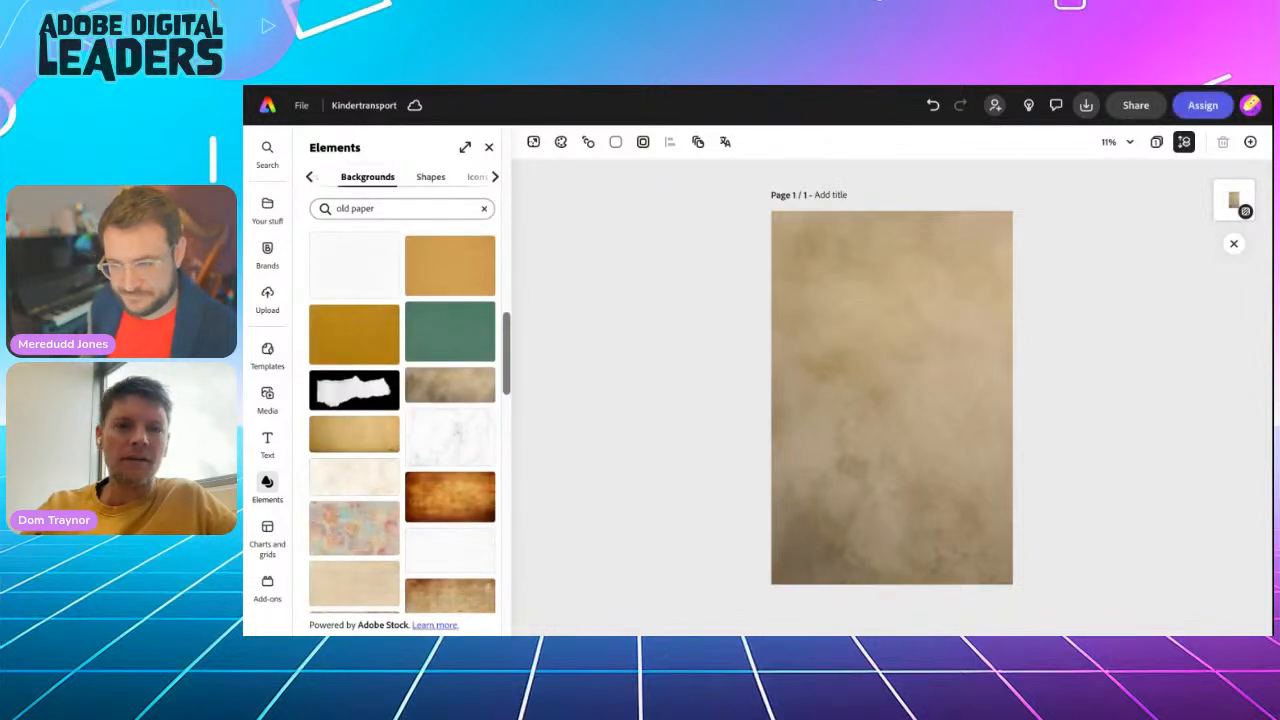
pyautogui.scroll(-3, 444, 489)
pyautogui.click(444, 489)
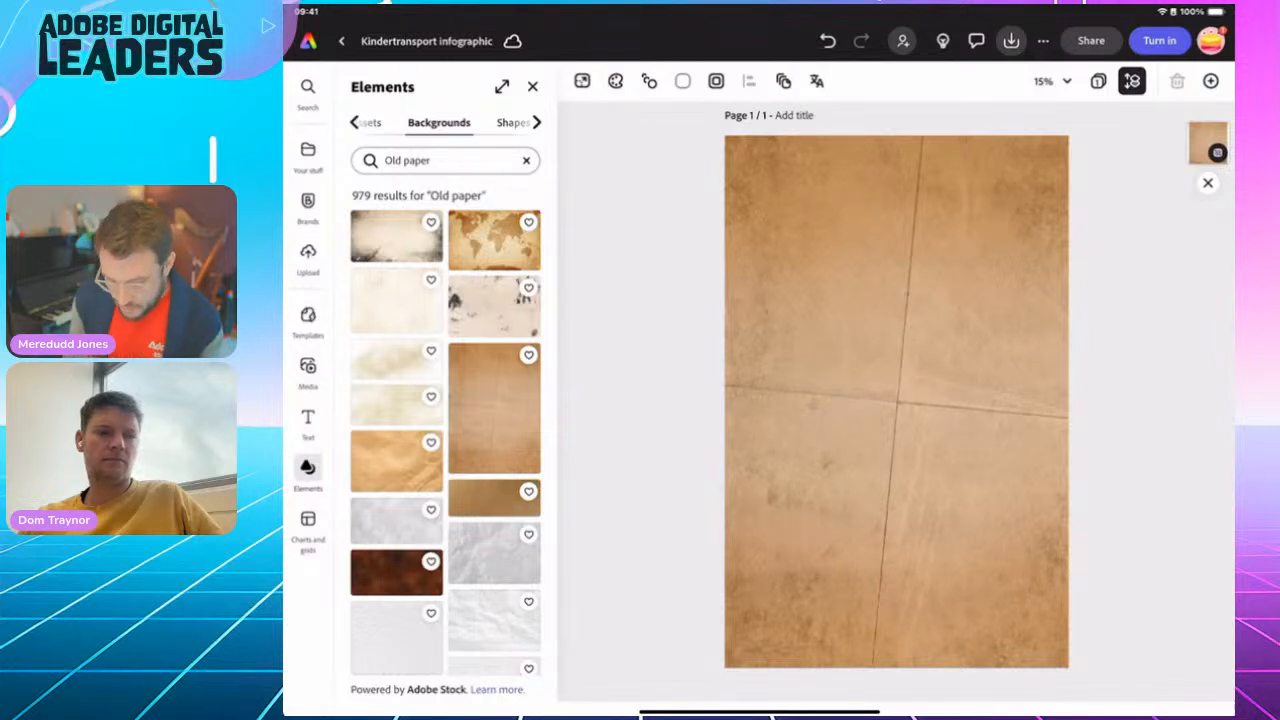
# Add a Widescreen (16:9) generated-image frame to the folded-paper page, enlarge it to the full page width and centre it vertically
pyautogui.click(308, 368)
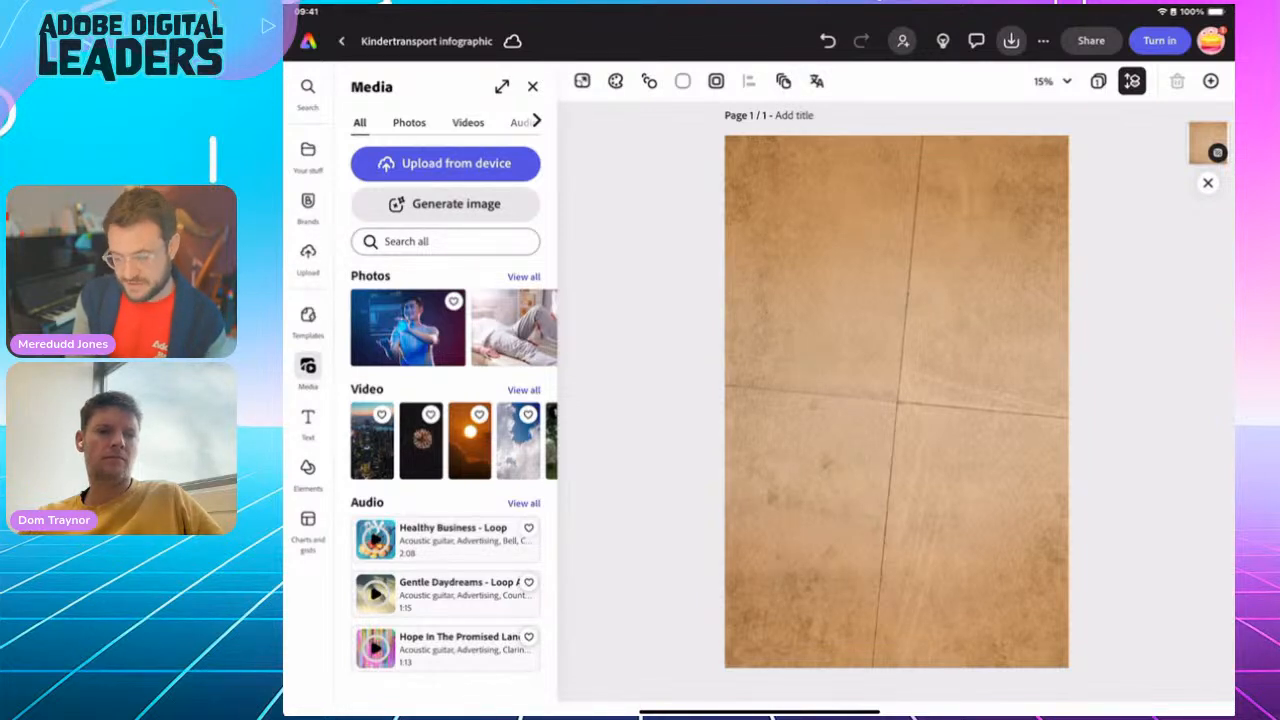
pyautogui.click(409, 123)
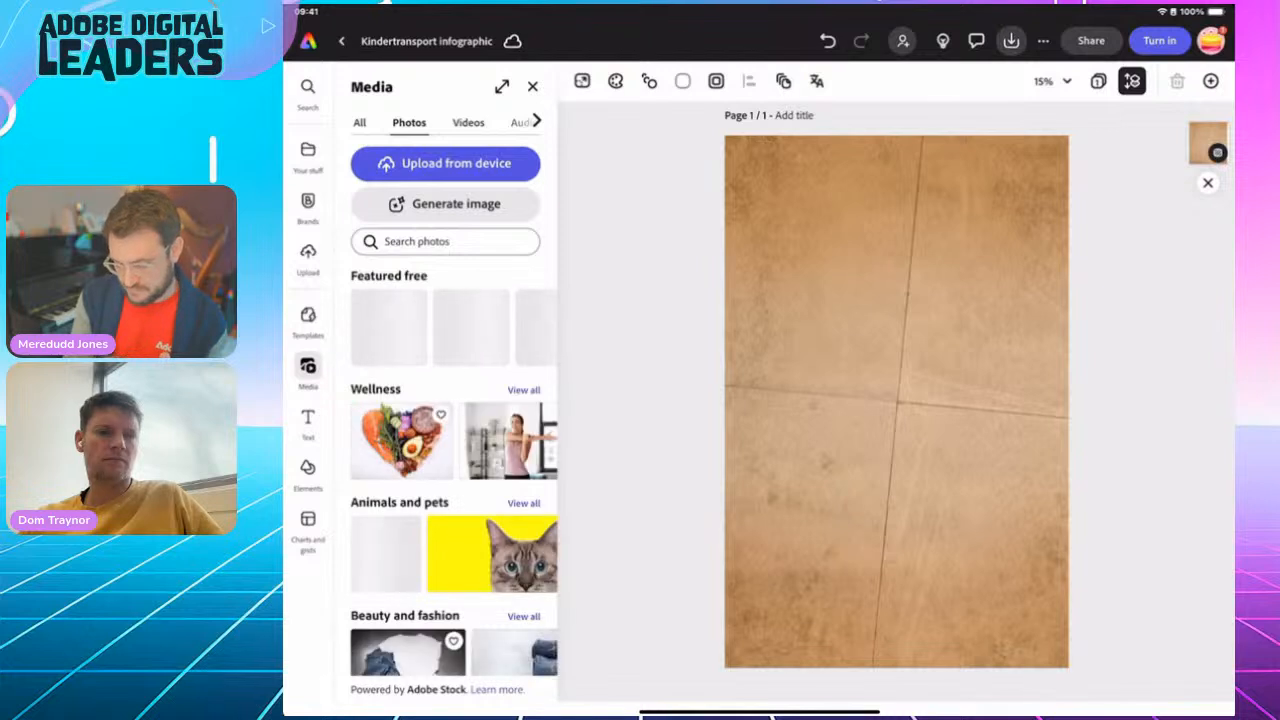
pyautogui.click(446, 204)
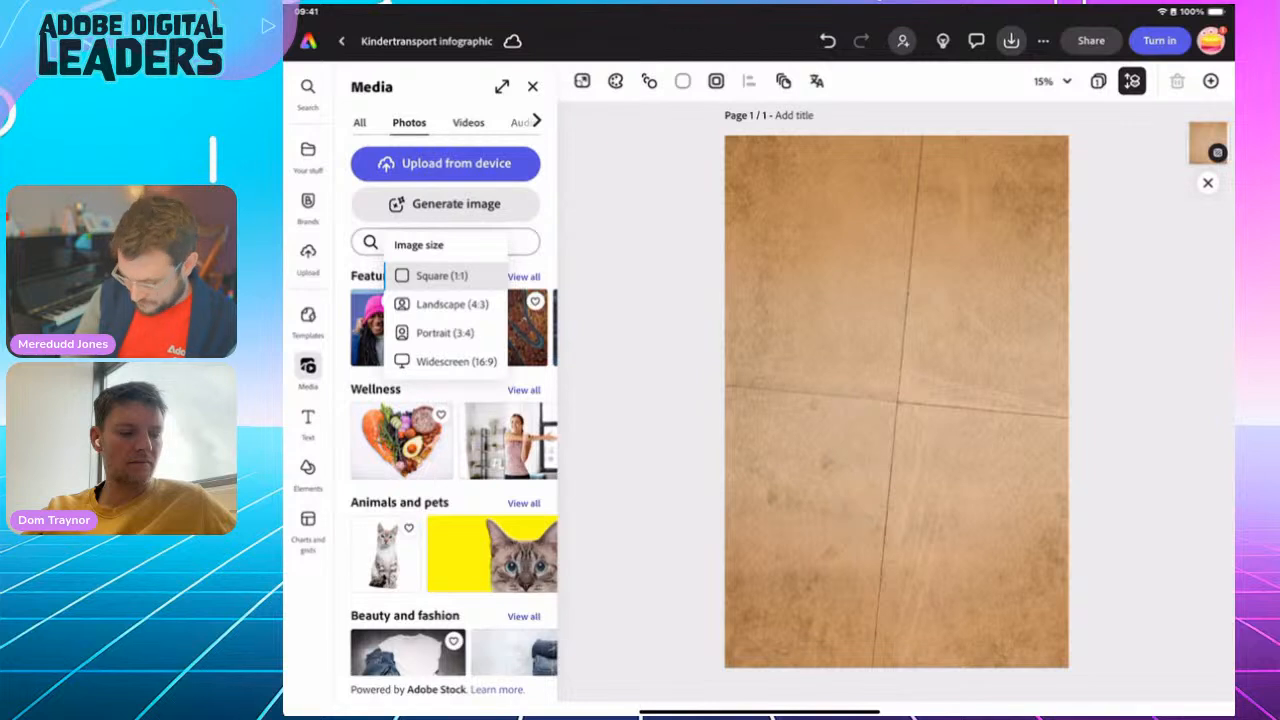
pyautogui.click(446, 362)
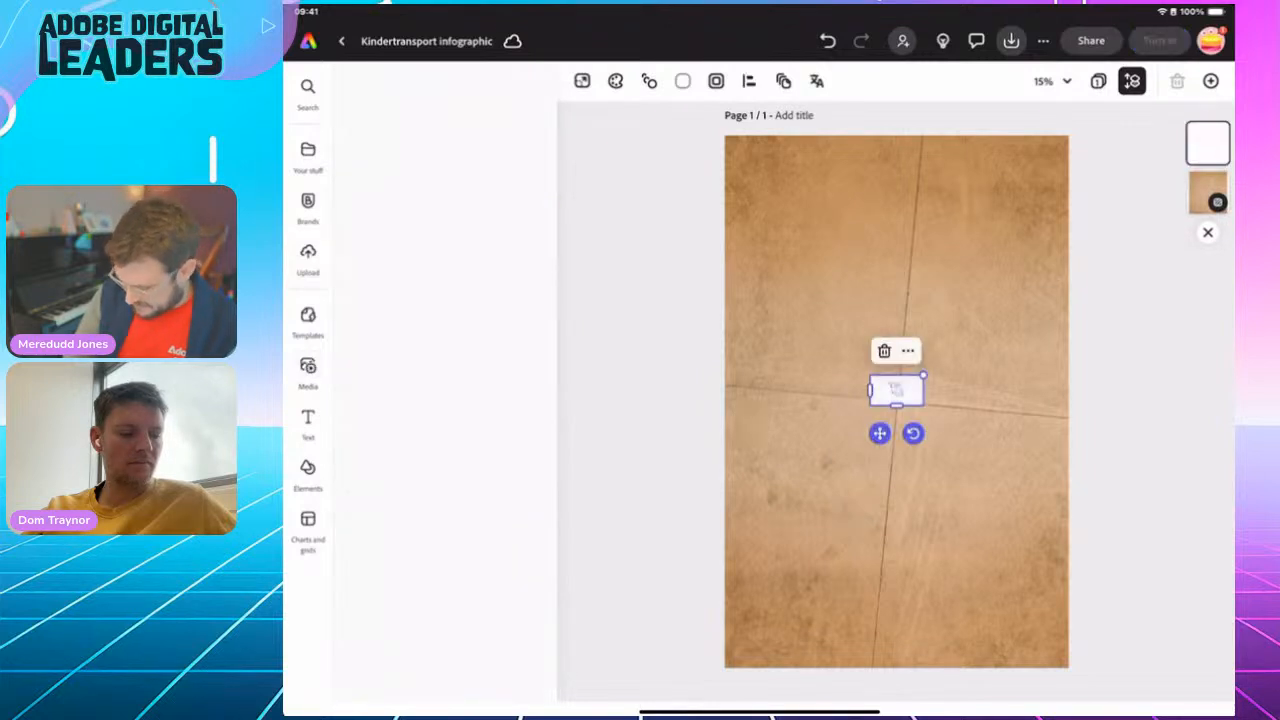
pyautogui.moveTo(922, 376); pyautogui.dragTo(1068, 292)
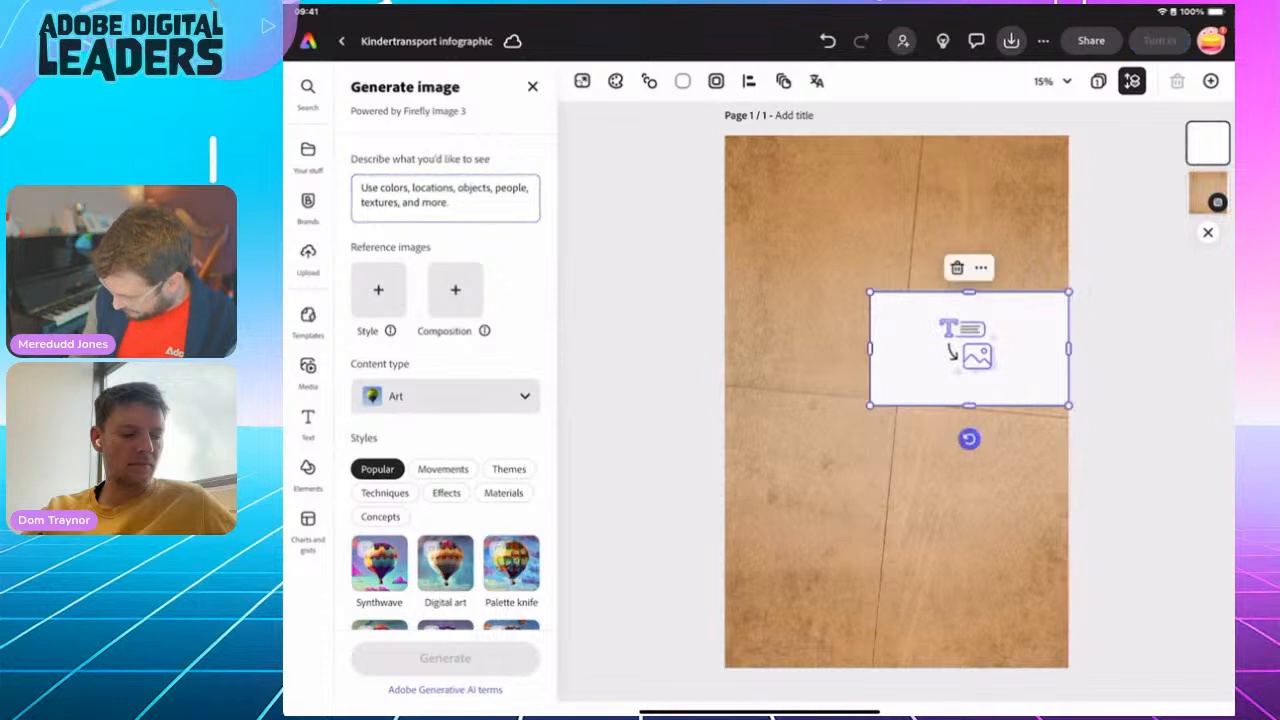
pyautogui.moveTo(871, 404); pyautogui.dragTo(725, 489)
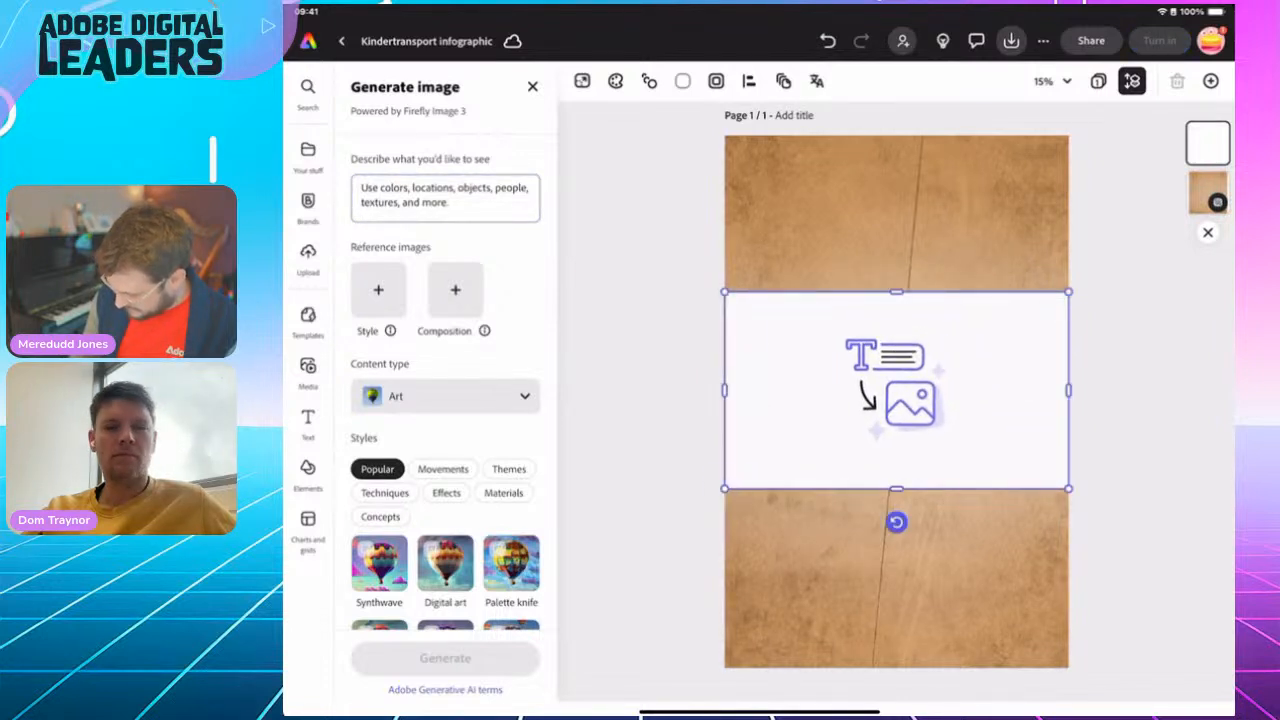
pyautogui.moveTo(897, 402); pyautogui.dragTo(897, 402)
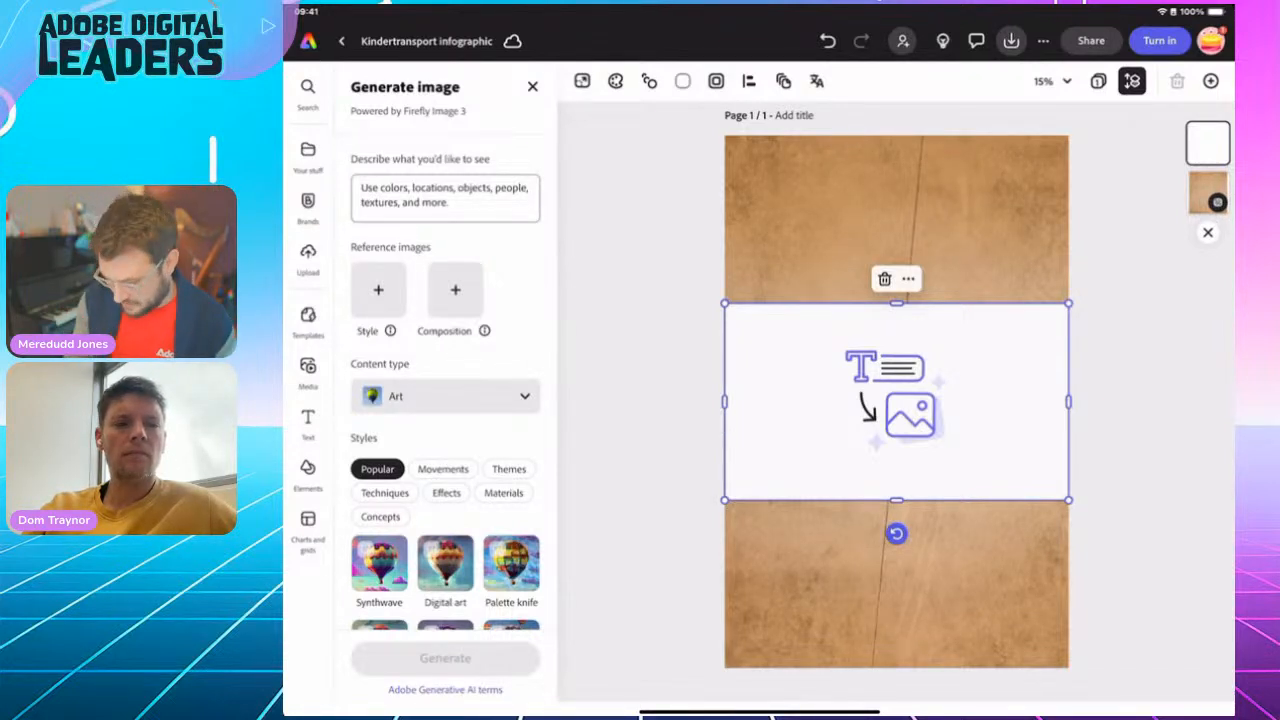
# Enter the image prompt "Simple watercolour painting of a steam train. Faded. Black and white."
pyautogui.click(445, 197)
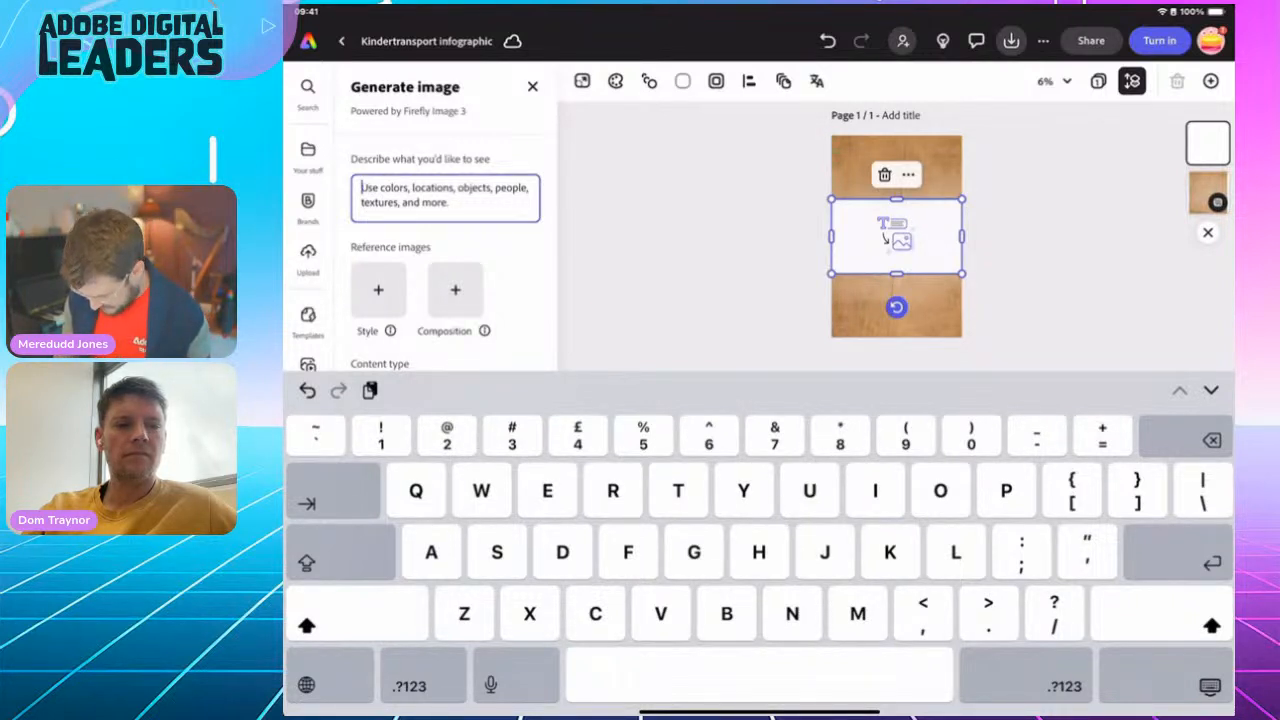
pyautogui.write('Simp')
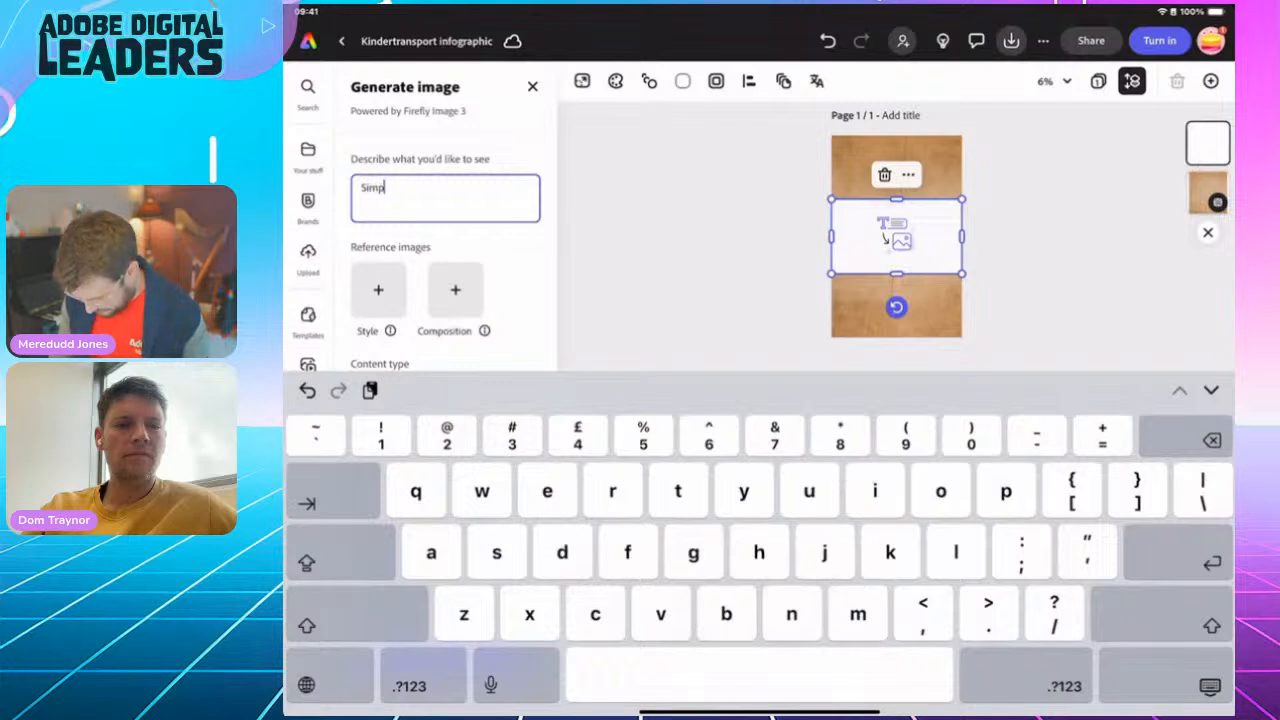
pyautogui.write('le water')
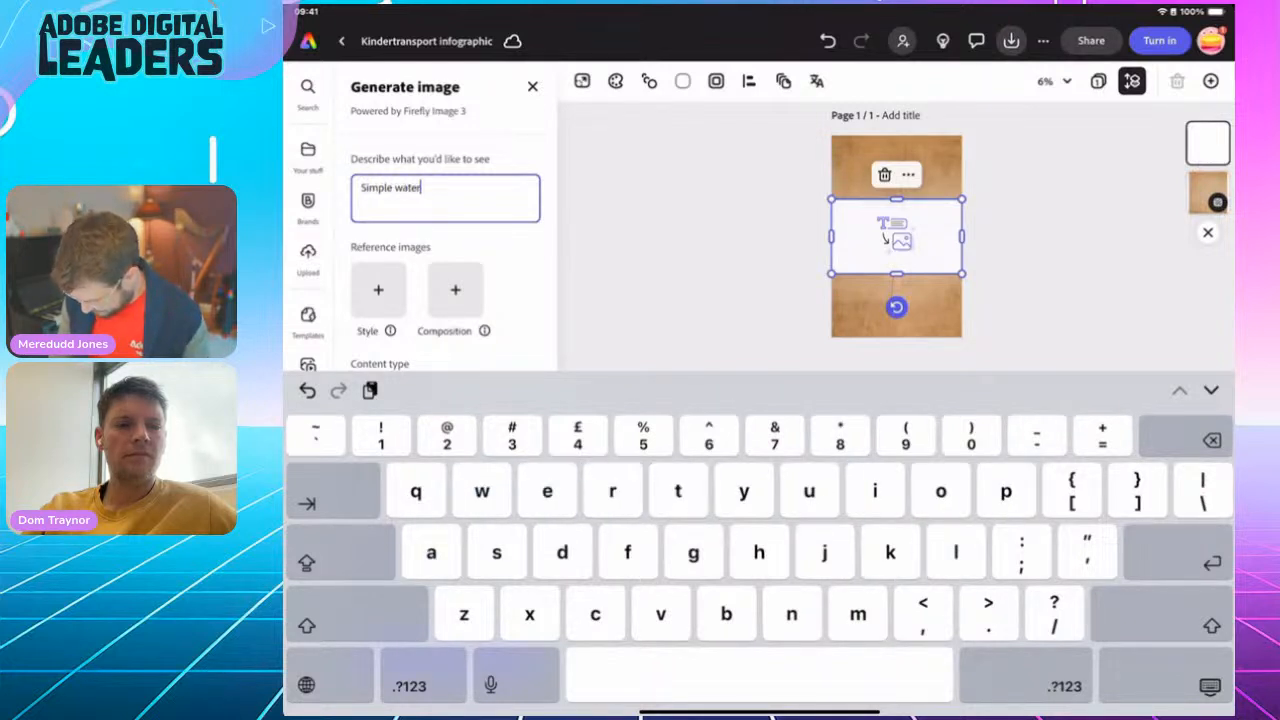
pyautogui.write('col')
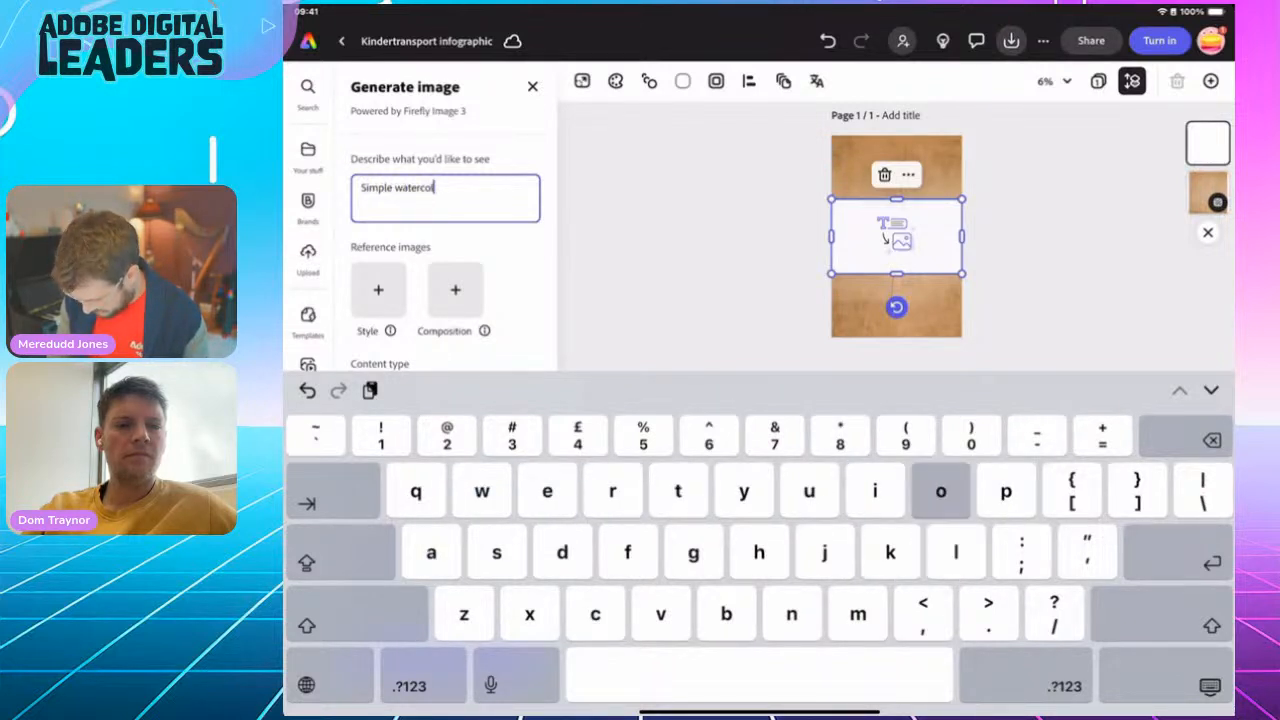
pyautogui.write('our painting')
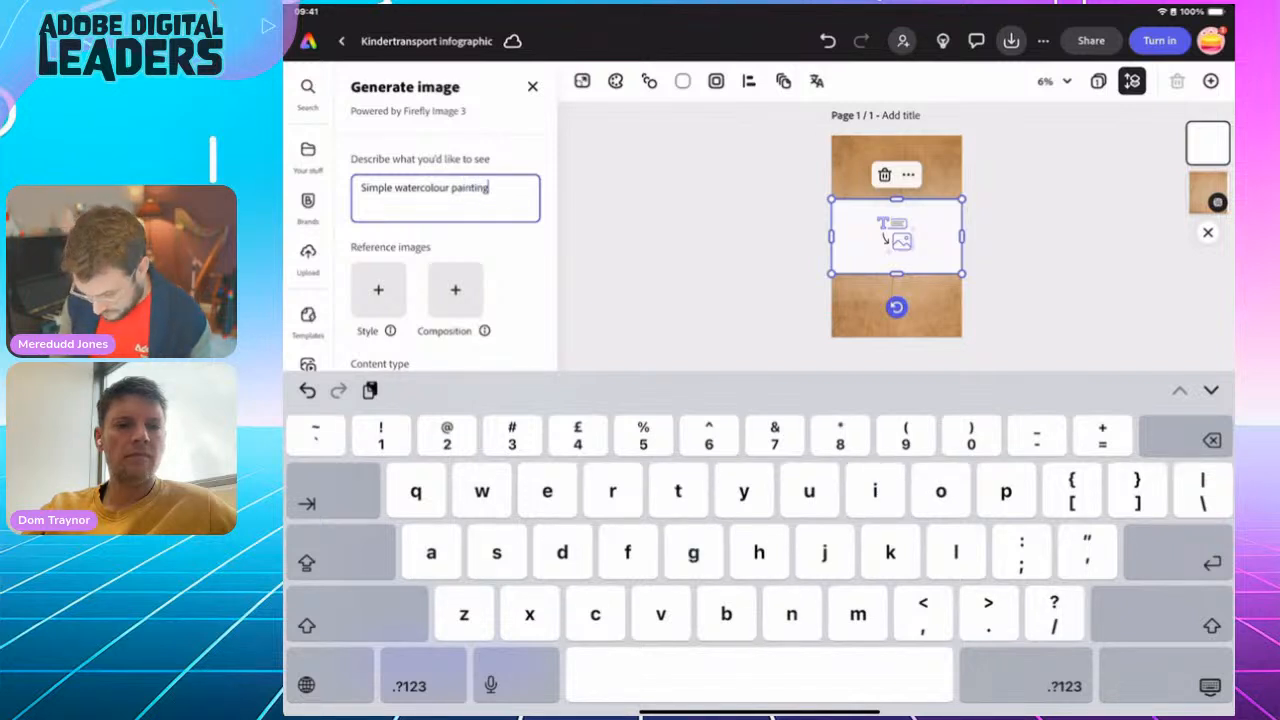
pyautogui.write(' of a st')
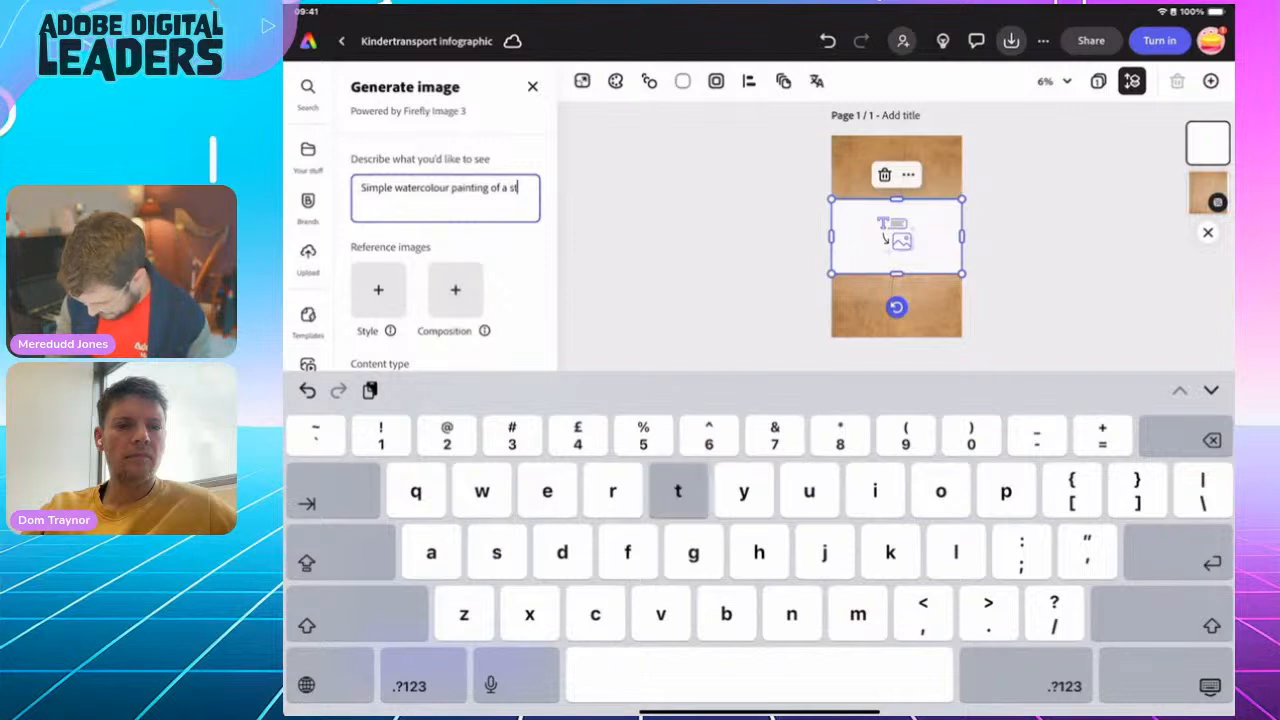
pyautogui.write('eam trai')
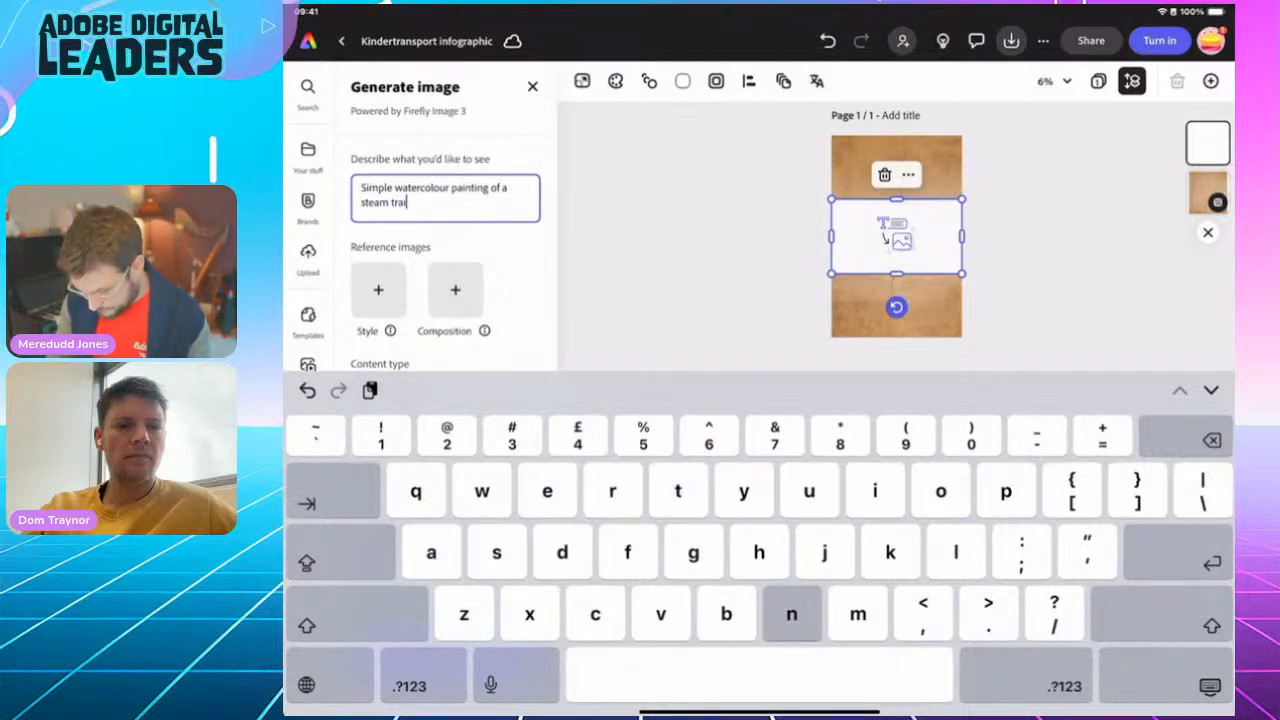
pyautogui.write('n. Faded. ')
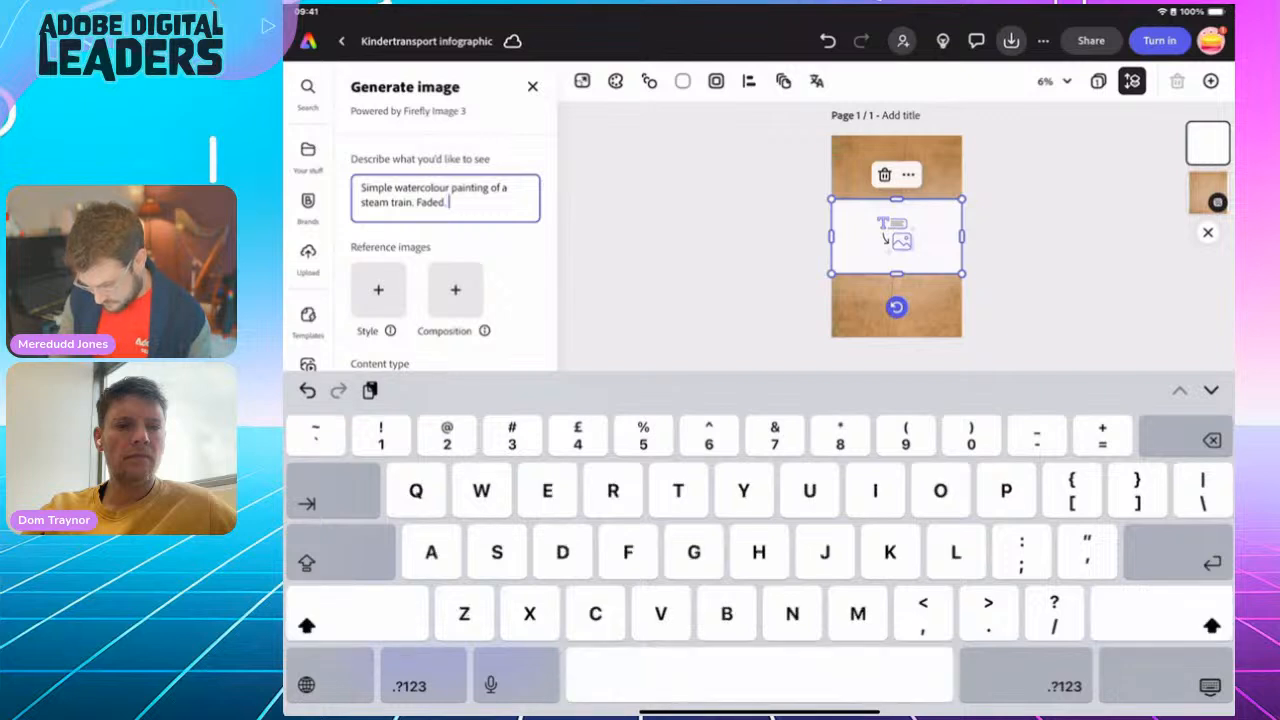
pyautogui.write('Blac')
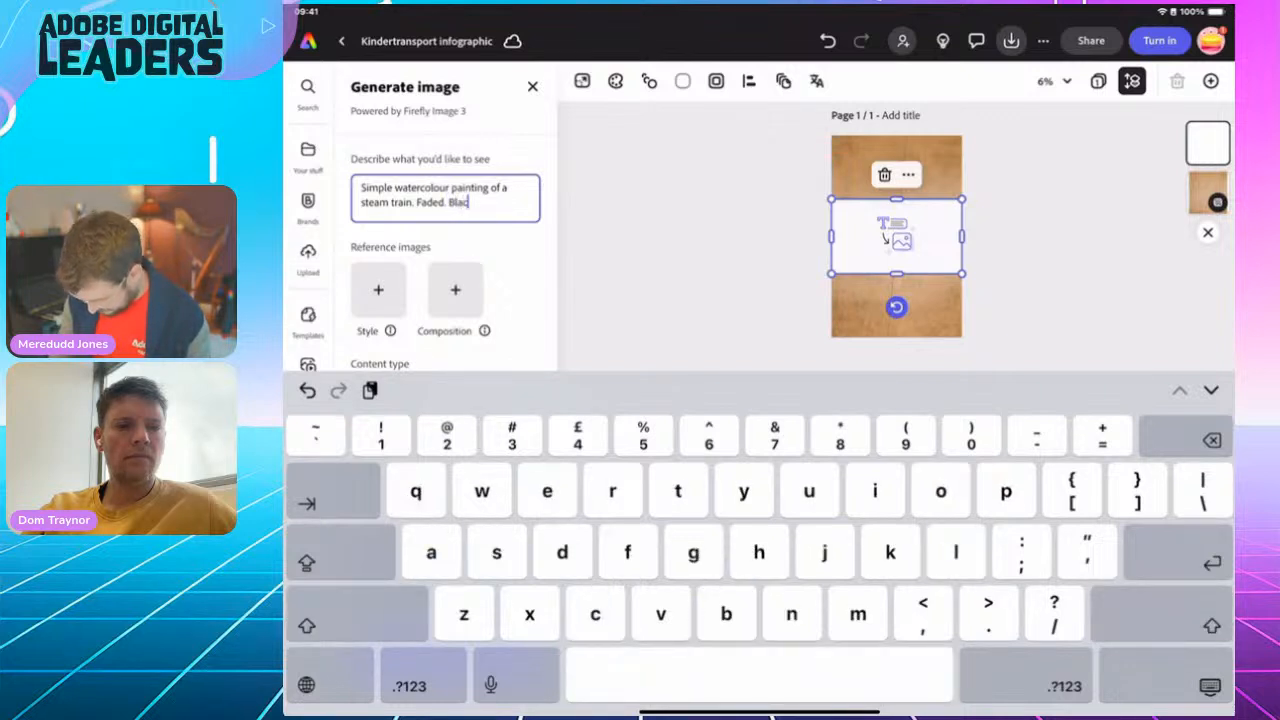
pyautogui.write('k and whi')
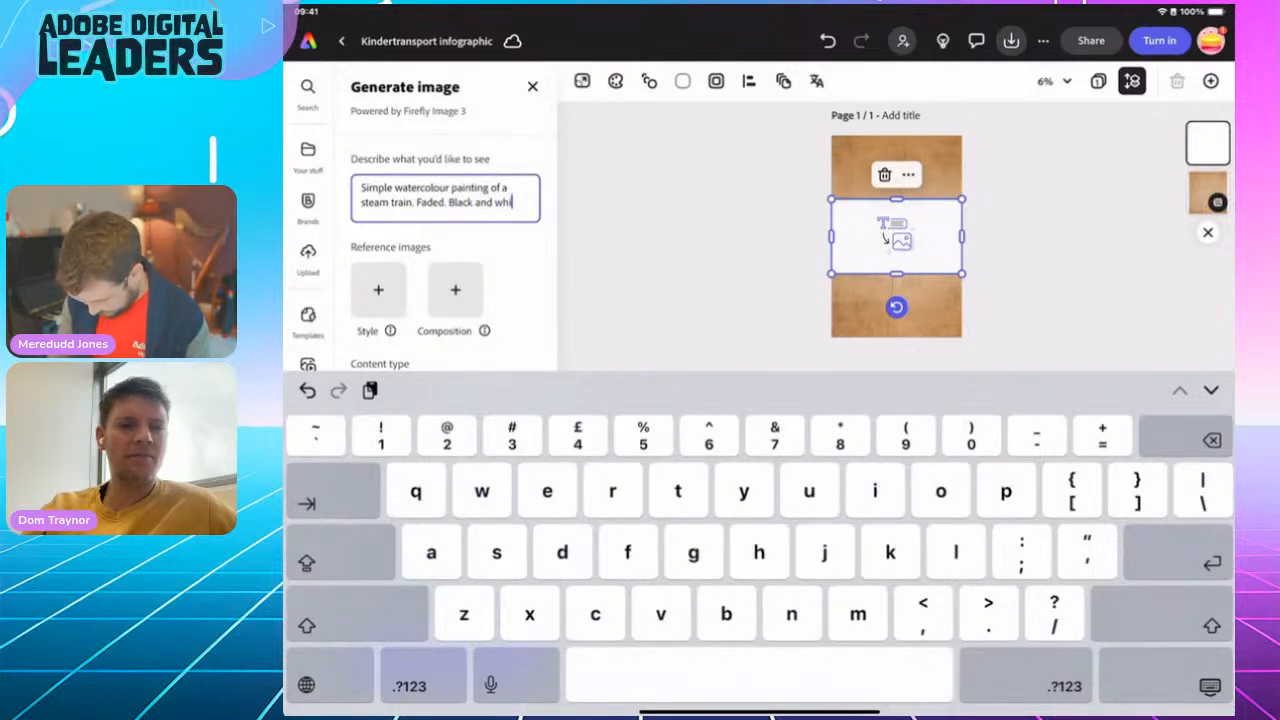
pyautogui.write('te.')
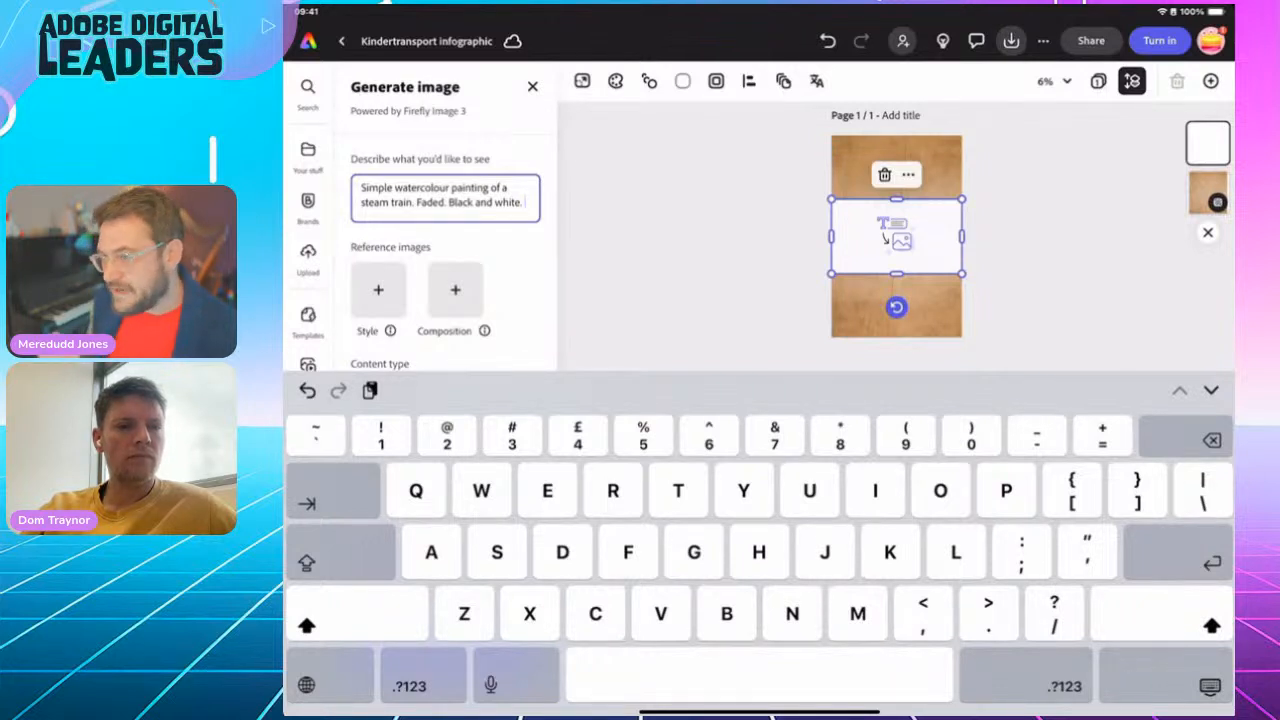
pyautogui.press('Return')
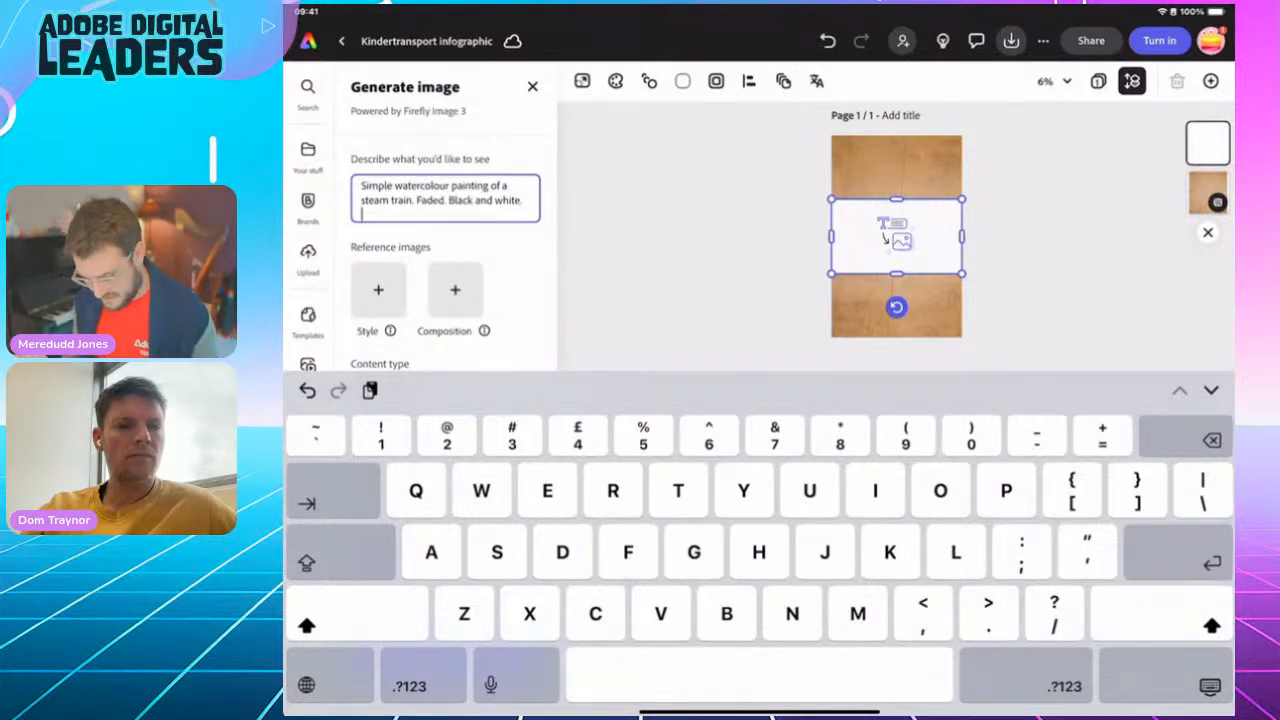
pyautogui.press('BackSpace')
pyautogui.click(1210, 686)
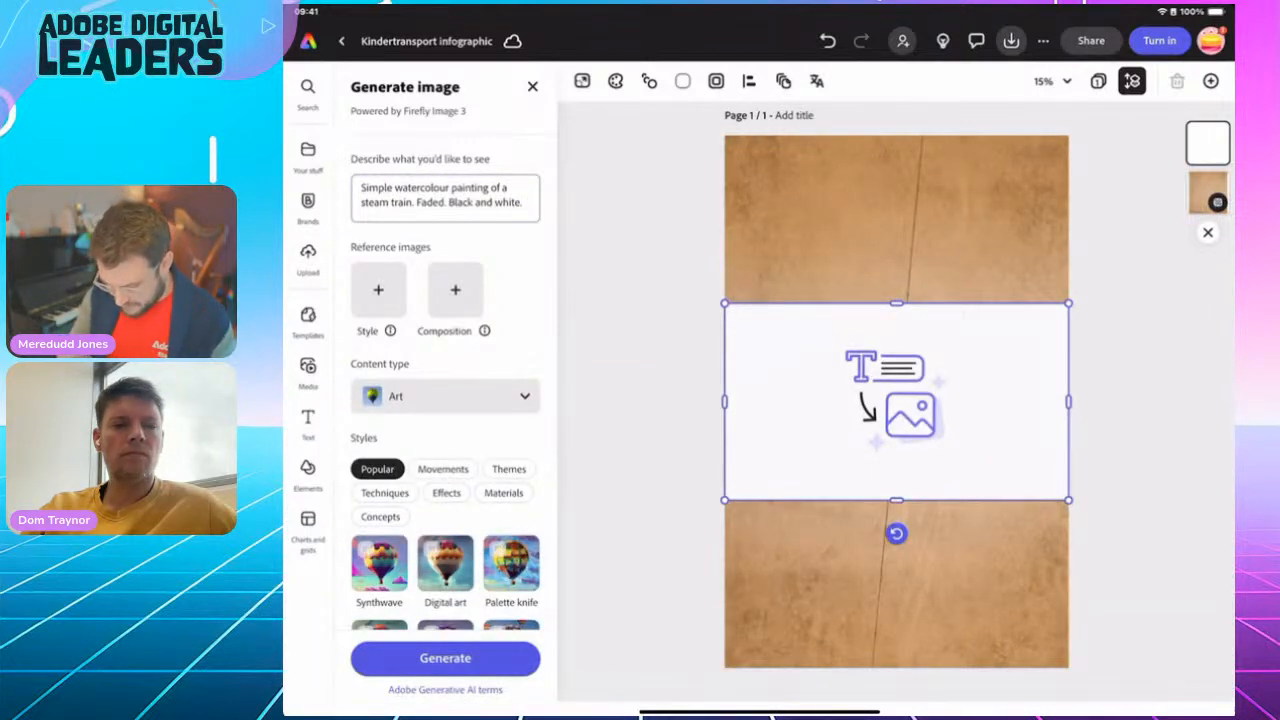
# Generate the steam train images and use the fourth variation, with the locomotive heading left, in the frame
pyautogui.click(445, 658)
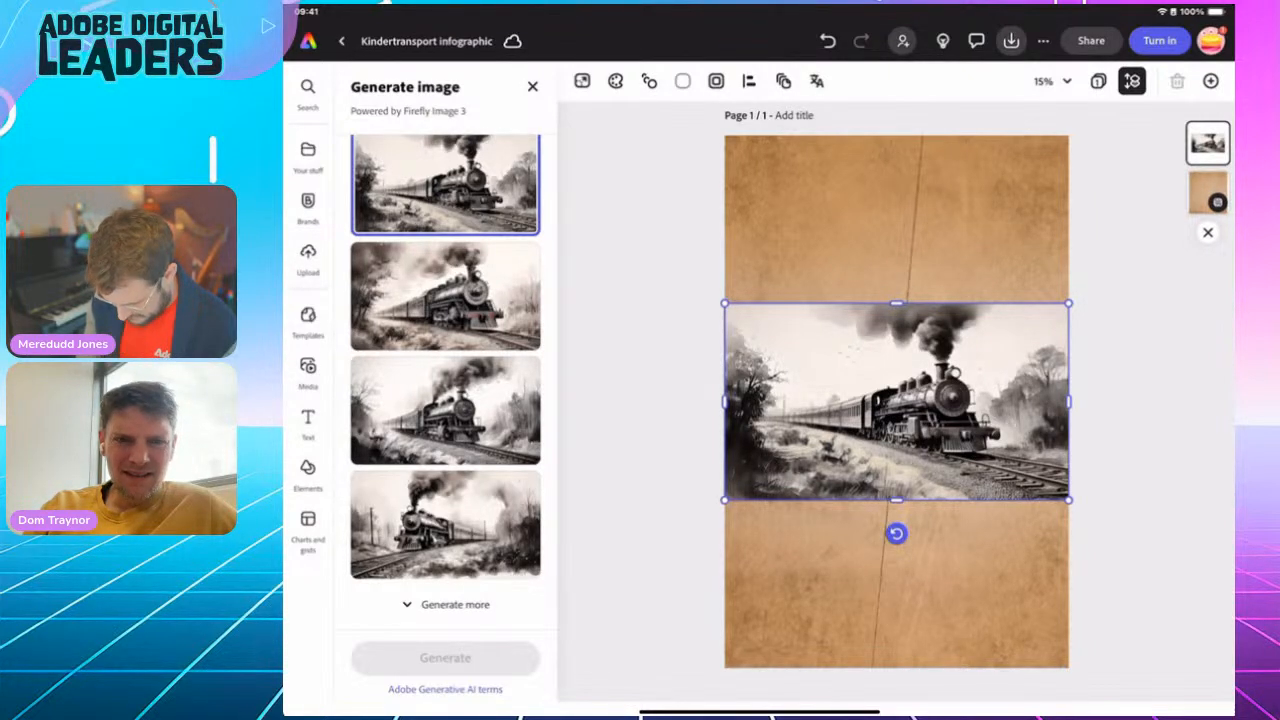
pyautogui.click(445, 525)
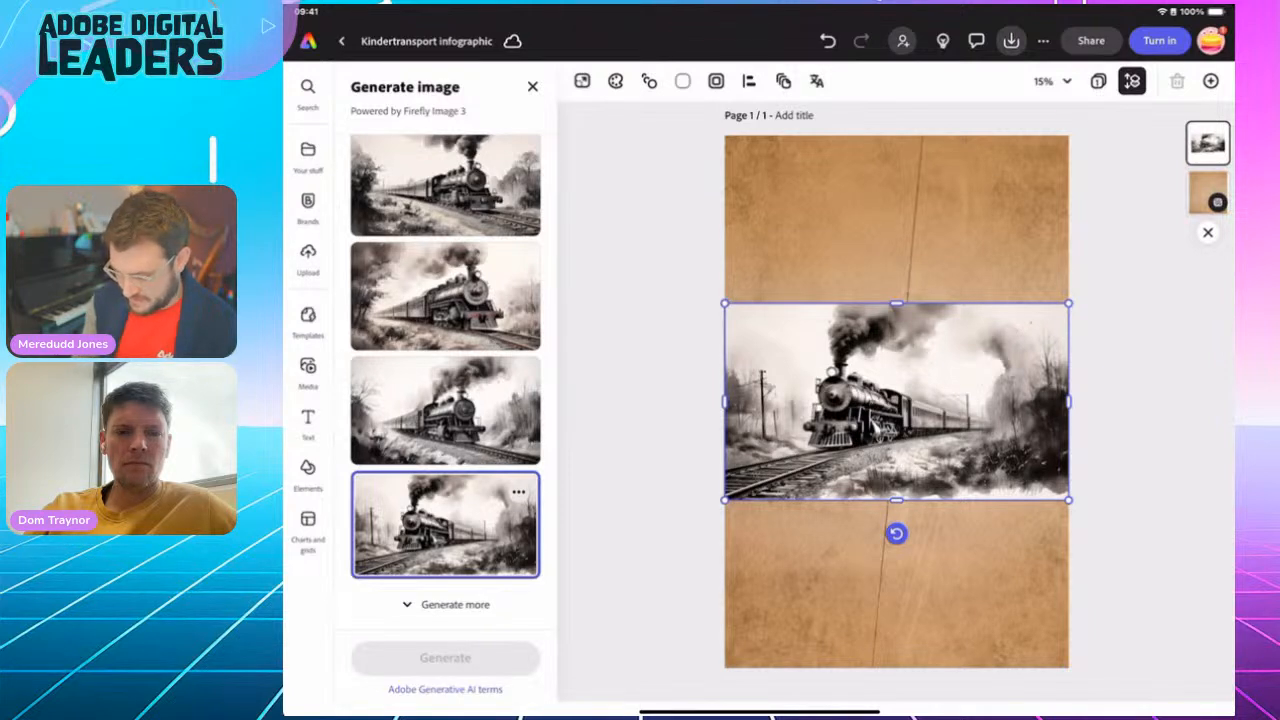
pyautogui.click(532, 87)
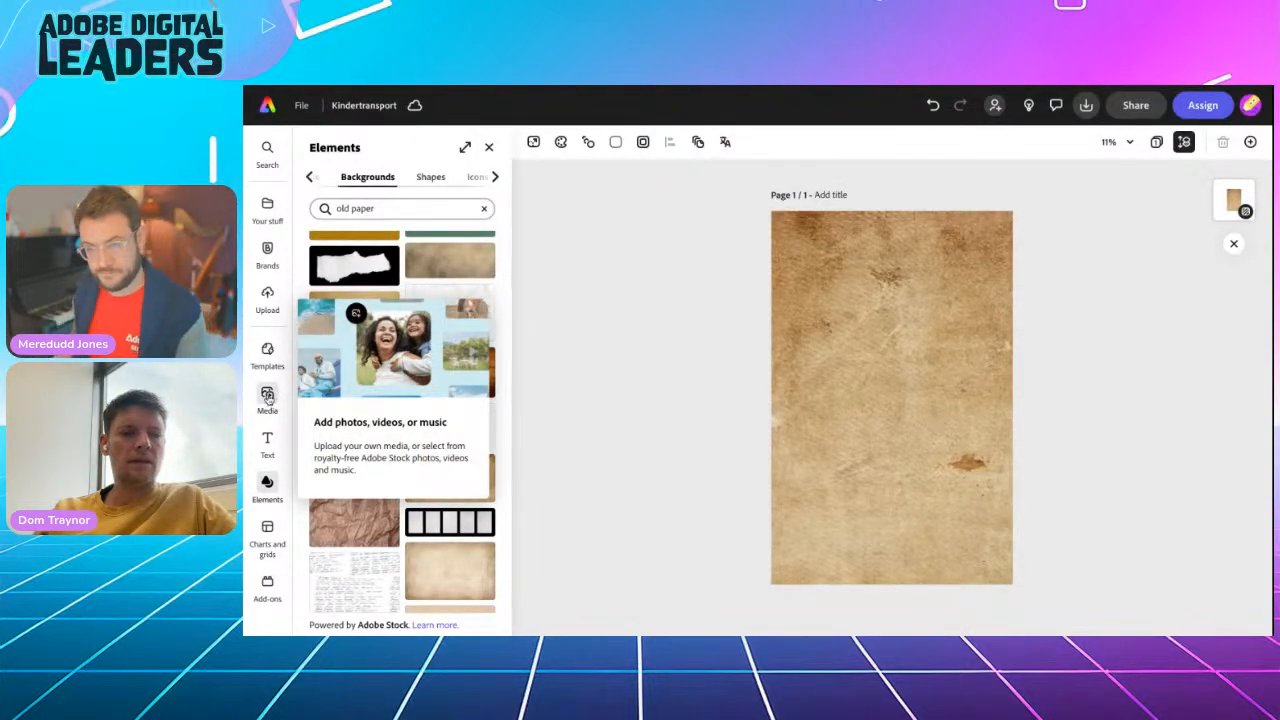
# In the Kindertransport design, add a Widescreen (16:9) generated-image frame and resize it to span the page width in the upper half
pyautogui.click(267, 395)
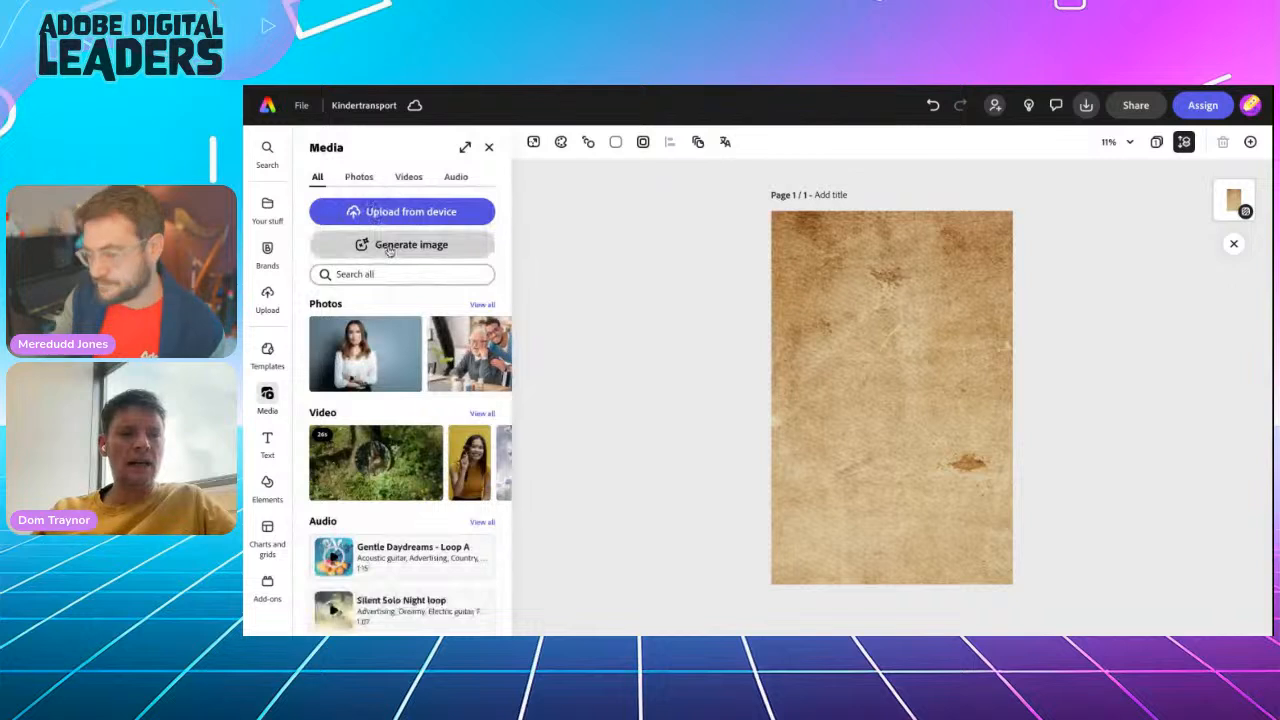
pyautogui.click(389, 250)
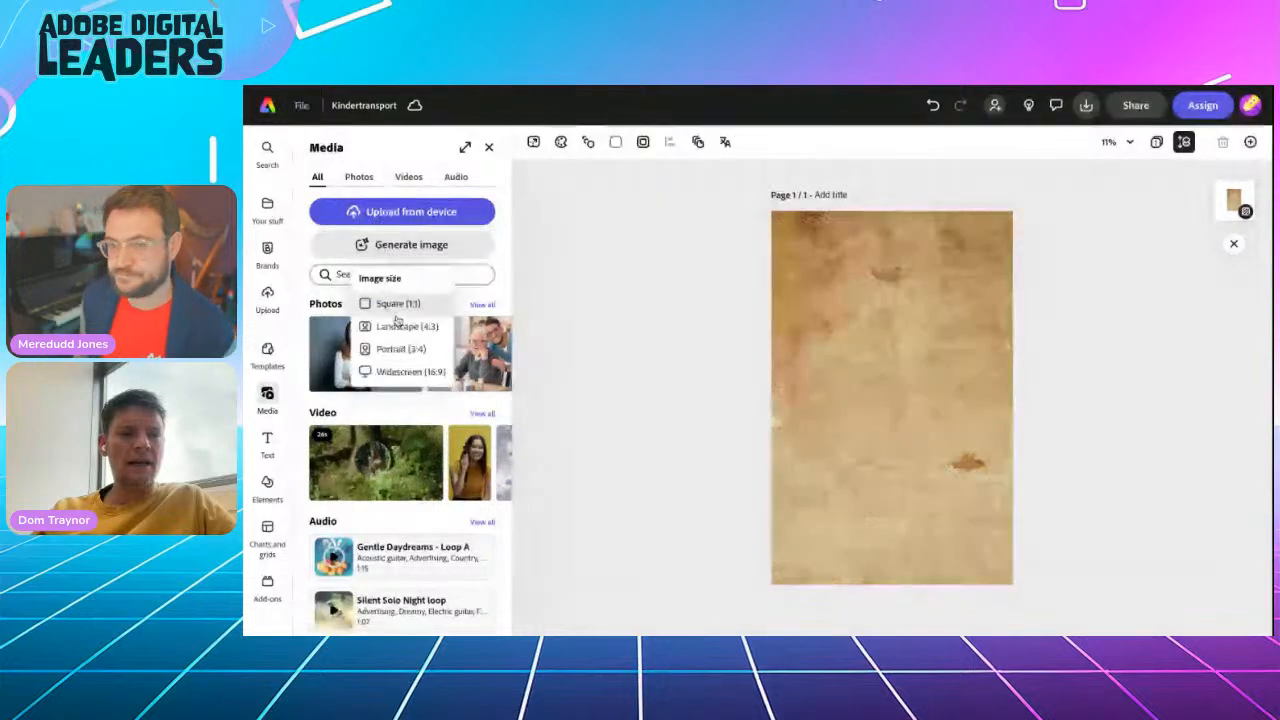
pyautogui.click(400, 372)
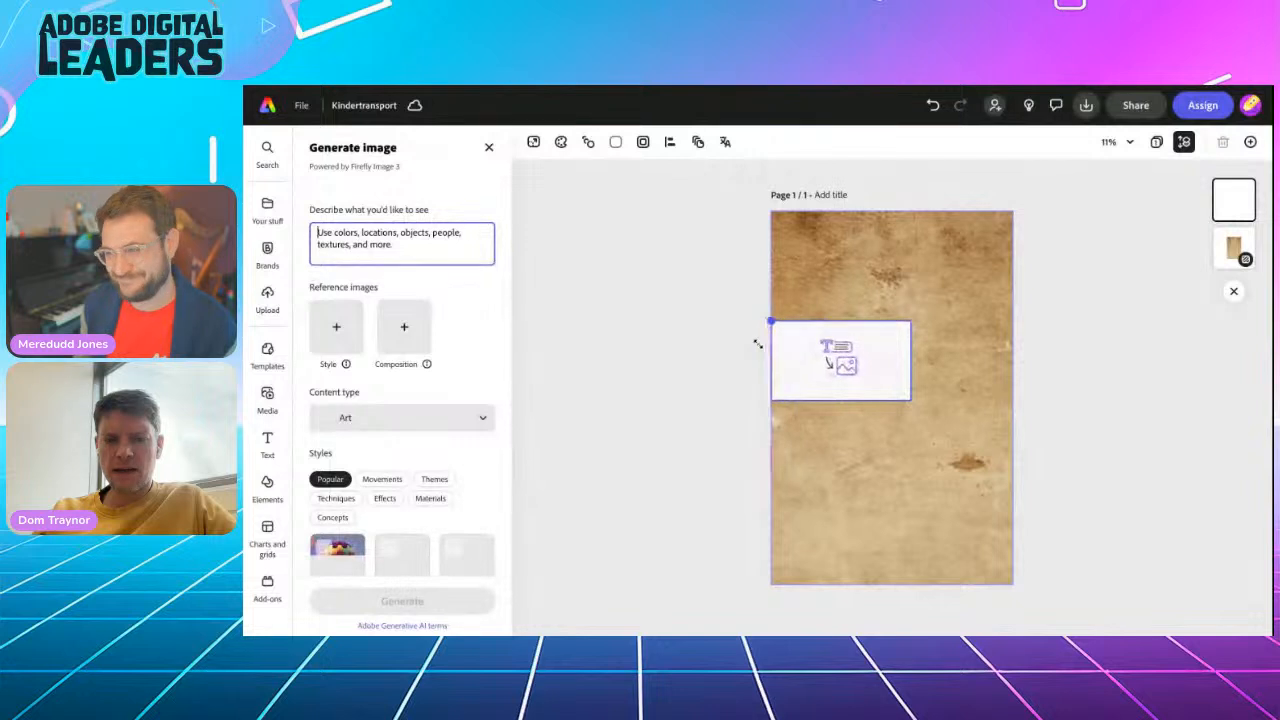
pyautogui.moveTo(910, 320); pyautogui.dragTo(1043, 315)
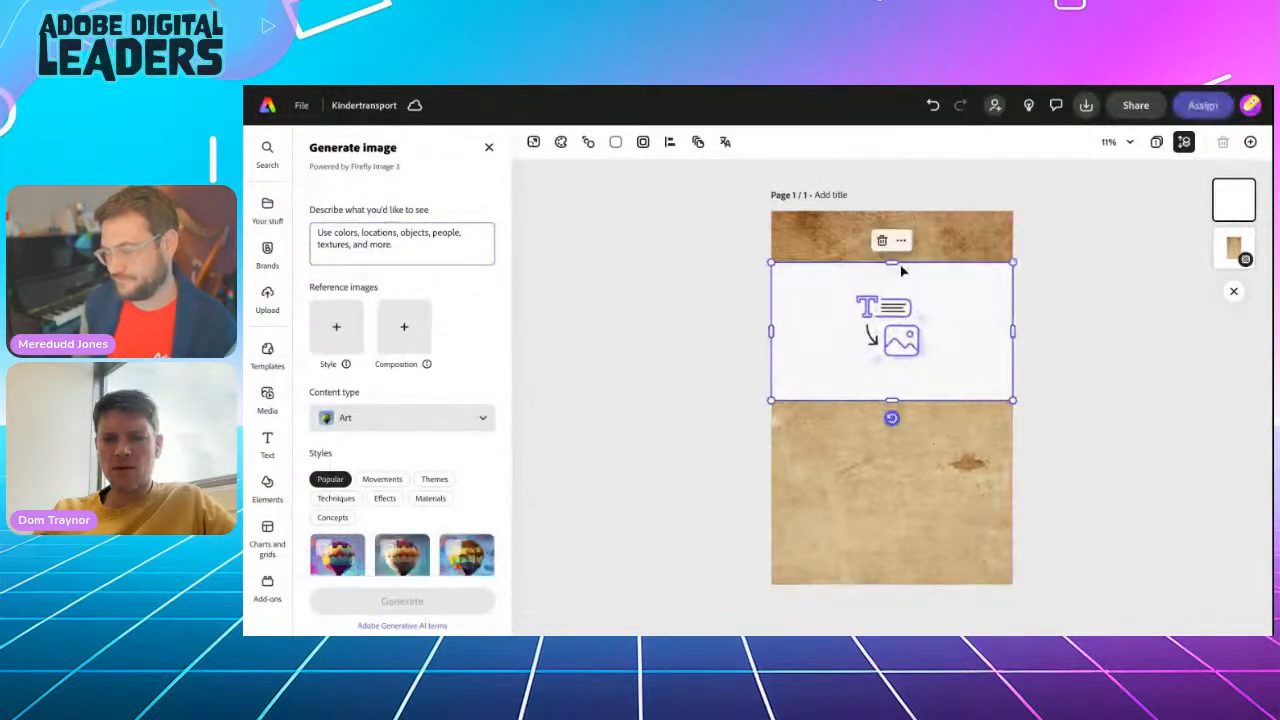
pyautogui.moveTo(892, 264); pyautogui.dragTo(893, 288)
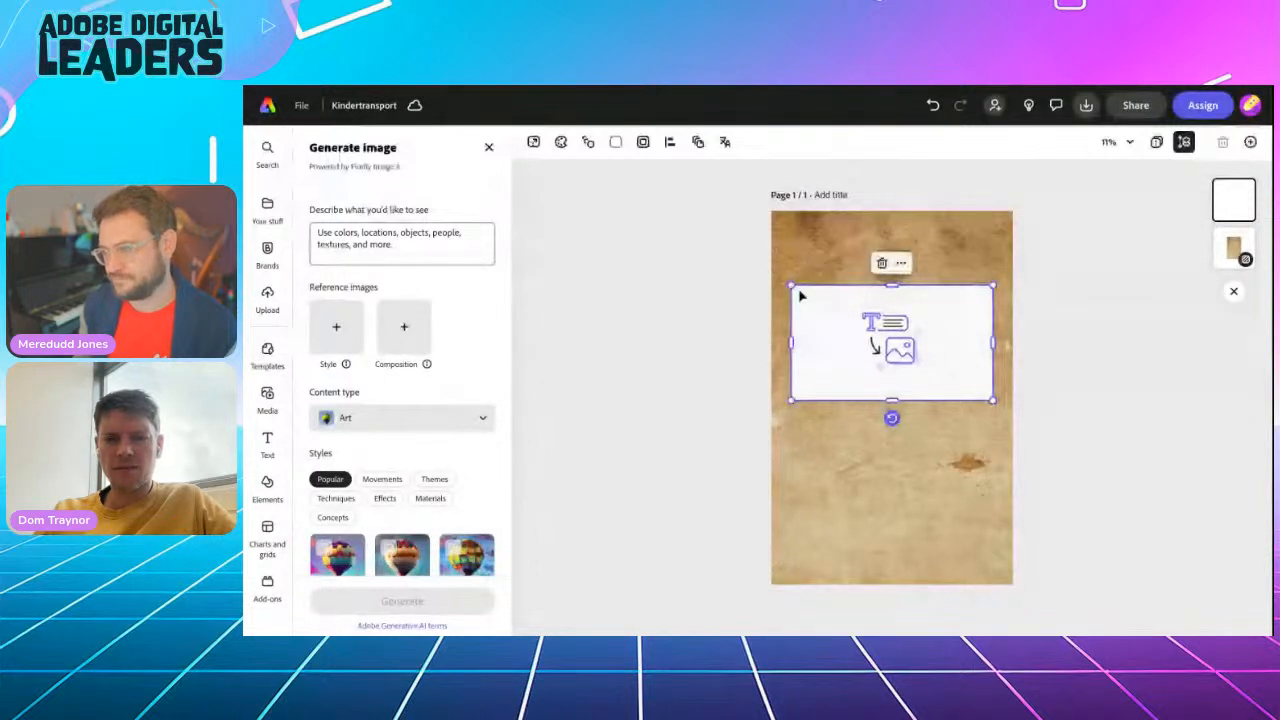
pyautogui.moveTo(791, 344); pyautogui.dragTo(770, 344)
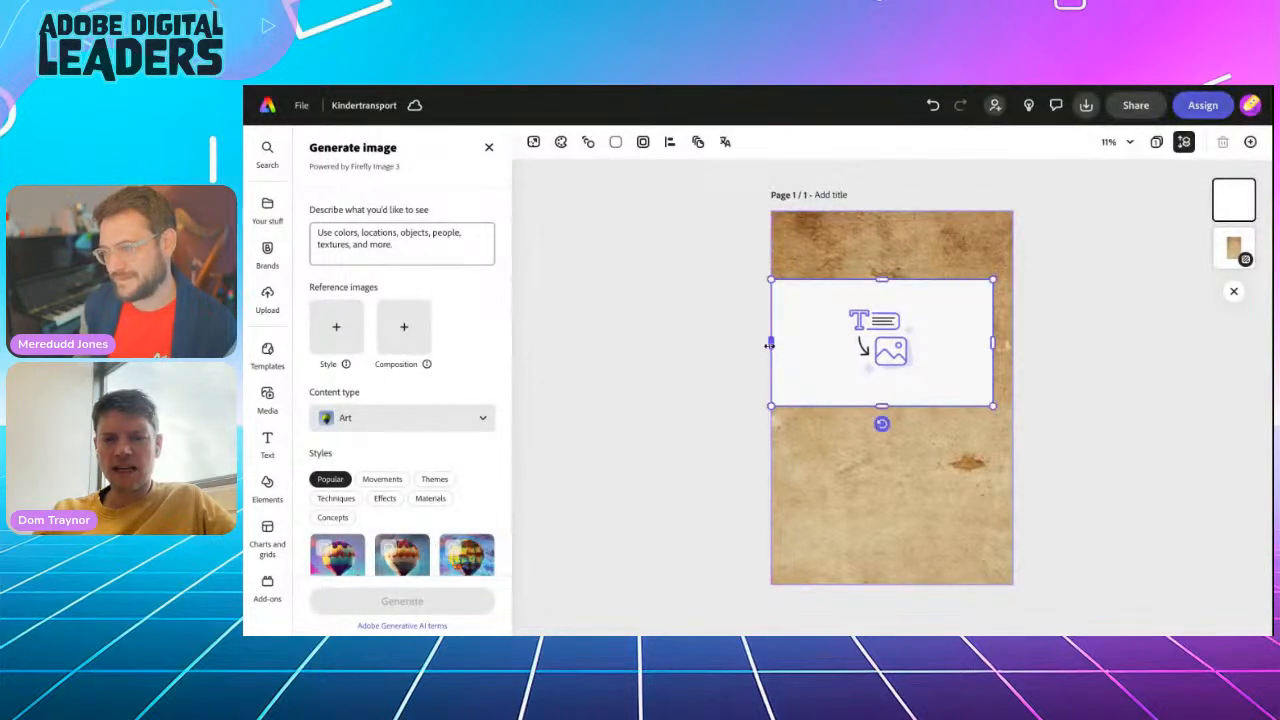
pyautogui.moveTo(993, 342); pyautogui.dragTo(1011, 341)
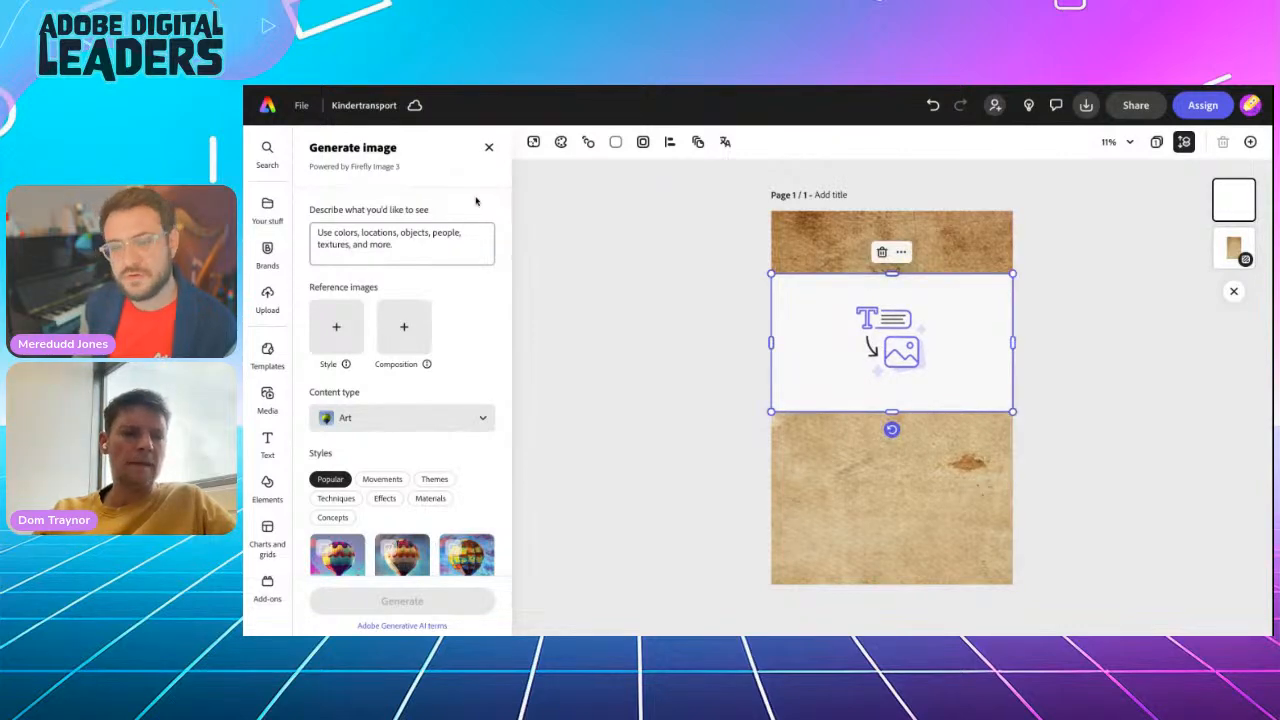
# Enter the image prompt "Old style black and white photograph of children in the 1940s standing on a train platform with leather suitcases"
pyautogui.click(345, 245)
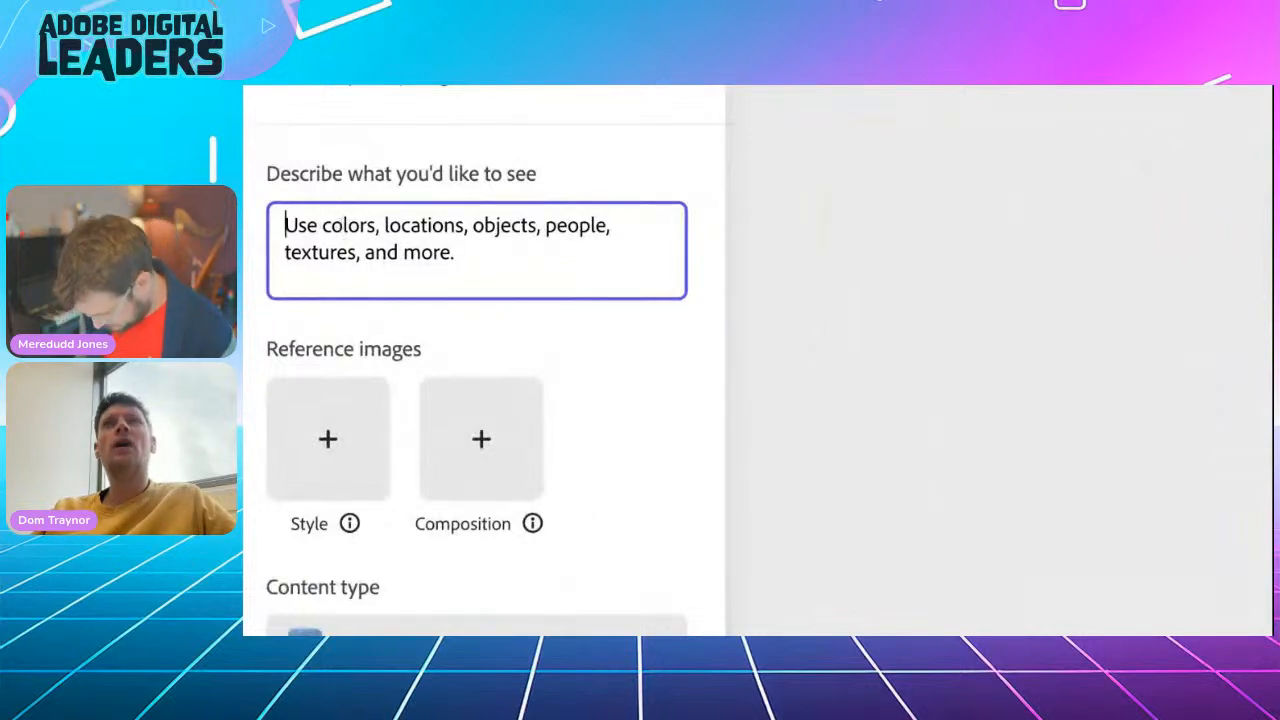
pyautogui.write('Old')
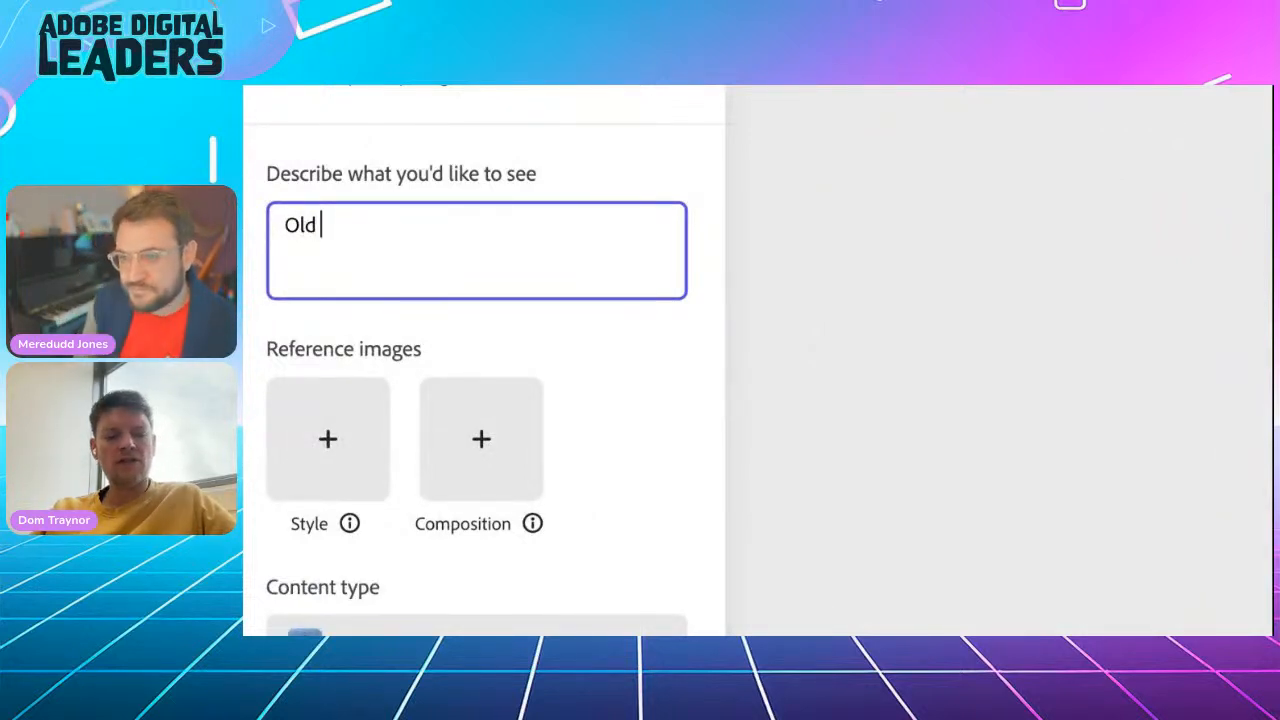
pyautogui.write(' style back')
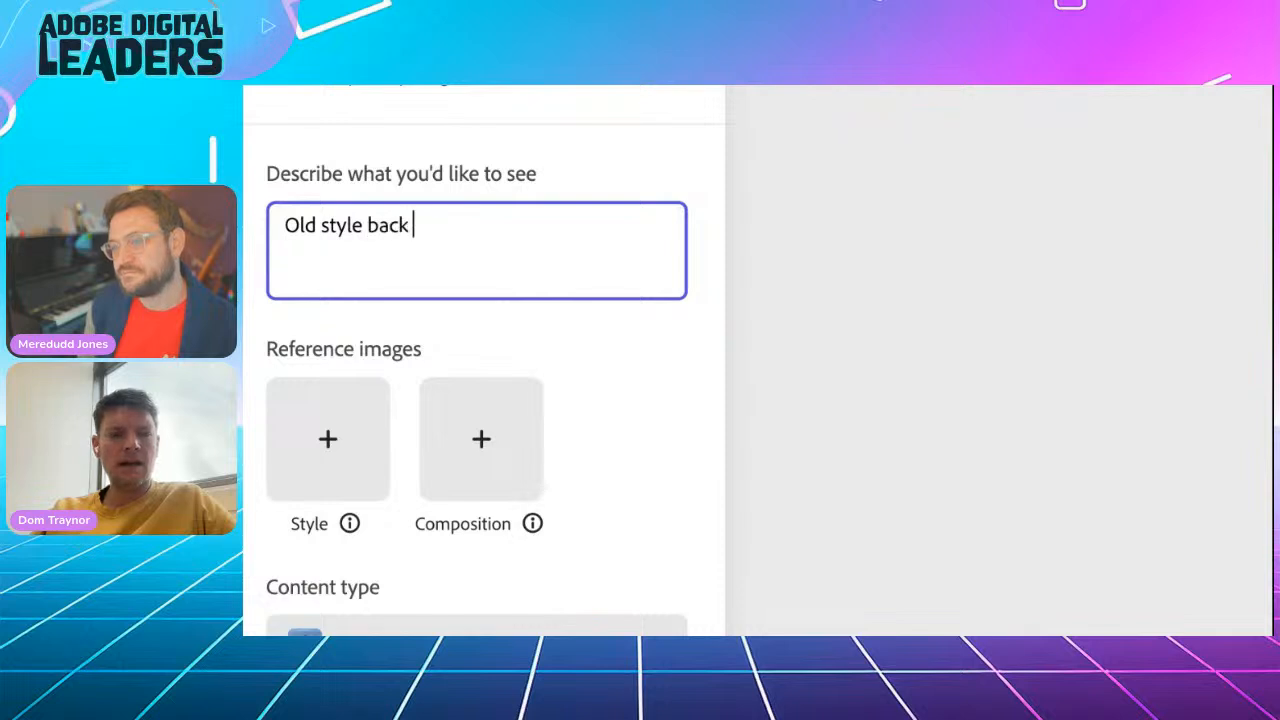
pyautogui.press('BackSpace')
pyautogui.press('BackSpace')
pyautogui.press('BackSpace')
pyautogui.write('lack and white photoh')
pyautogui.press('BackSpace')
pyautogui.write('graph')
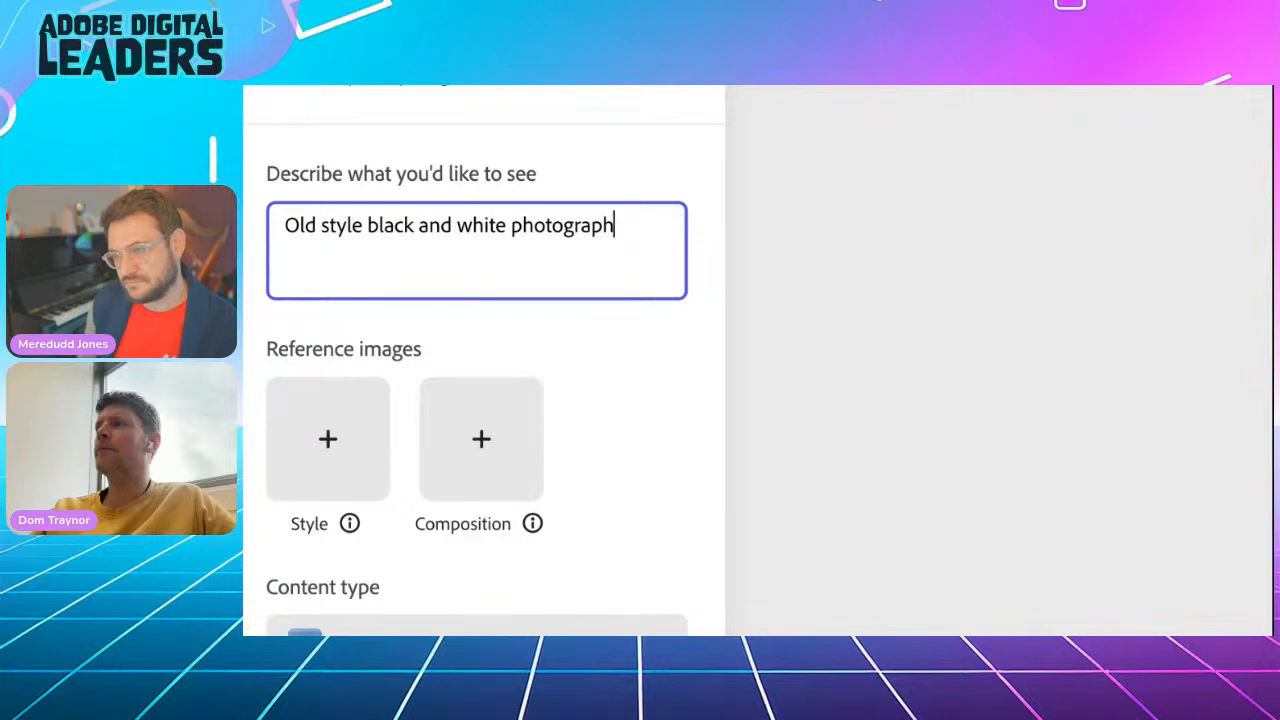
pyautogui.write(' of')
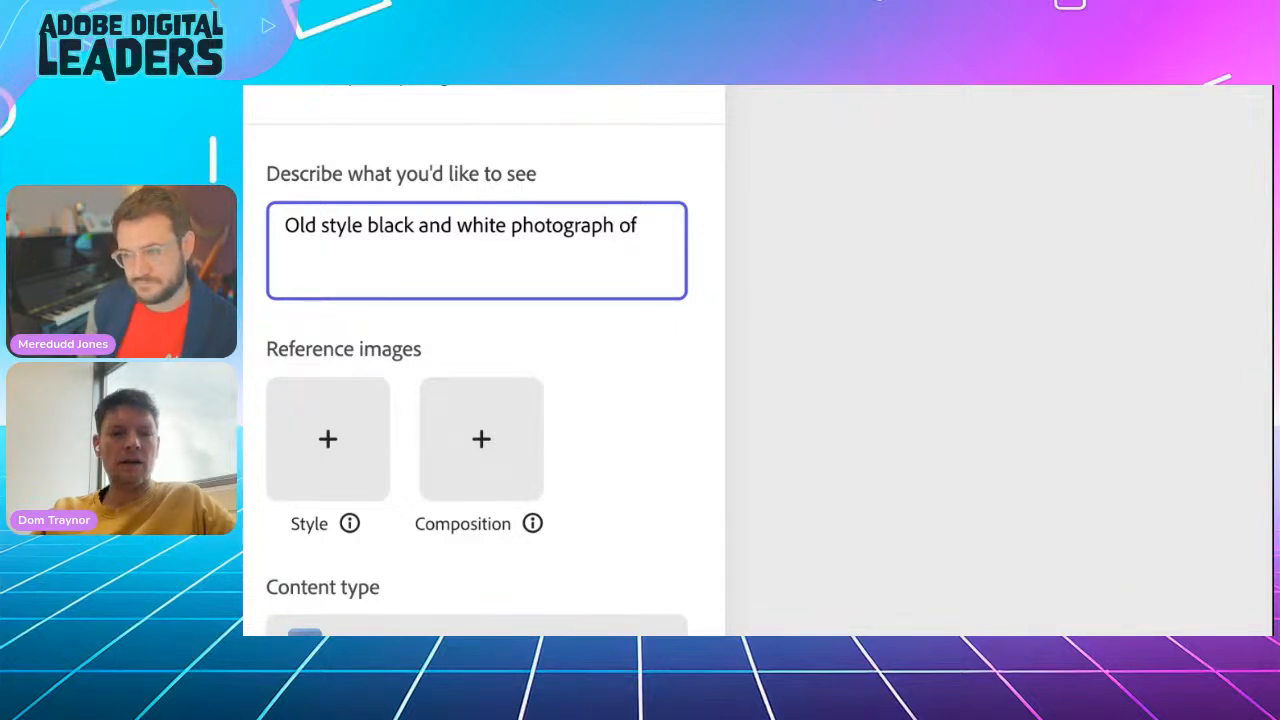
pyautogui.write(' children in the 1940s stnad')
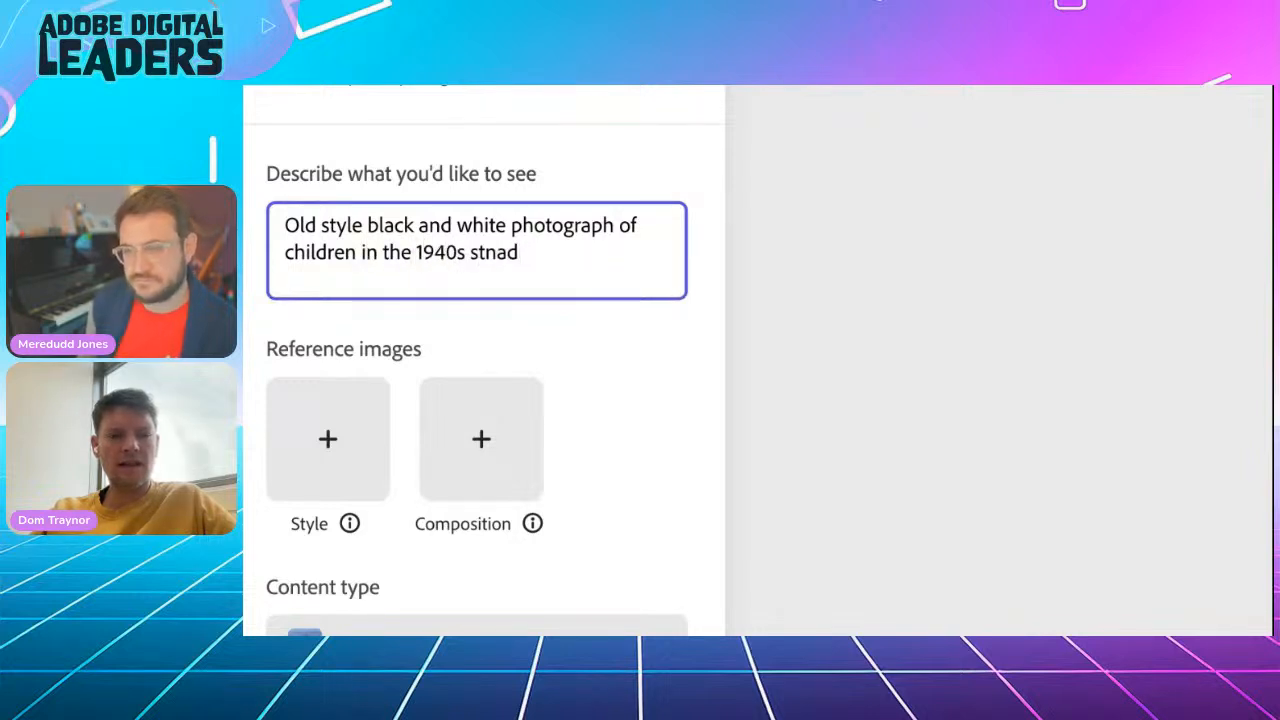
pyautogui.press('BackSpace')
pyautogui.press('BackSpace')
pyautogui.press('BackSpace')
pyautogui.write('anding on ')
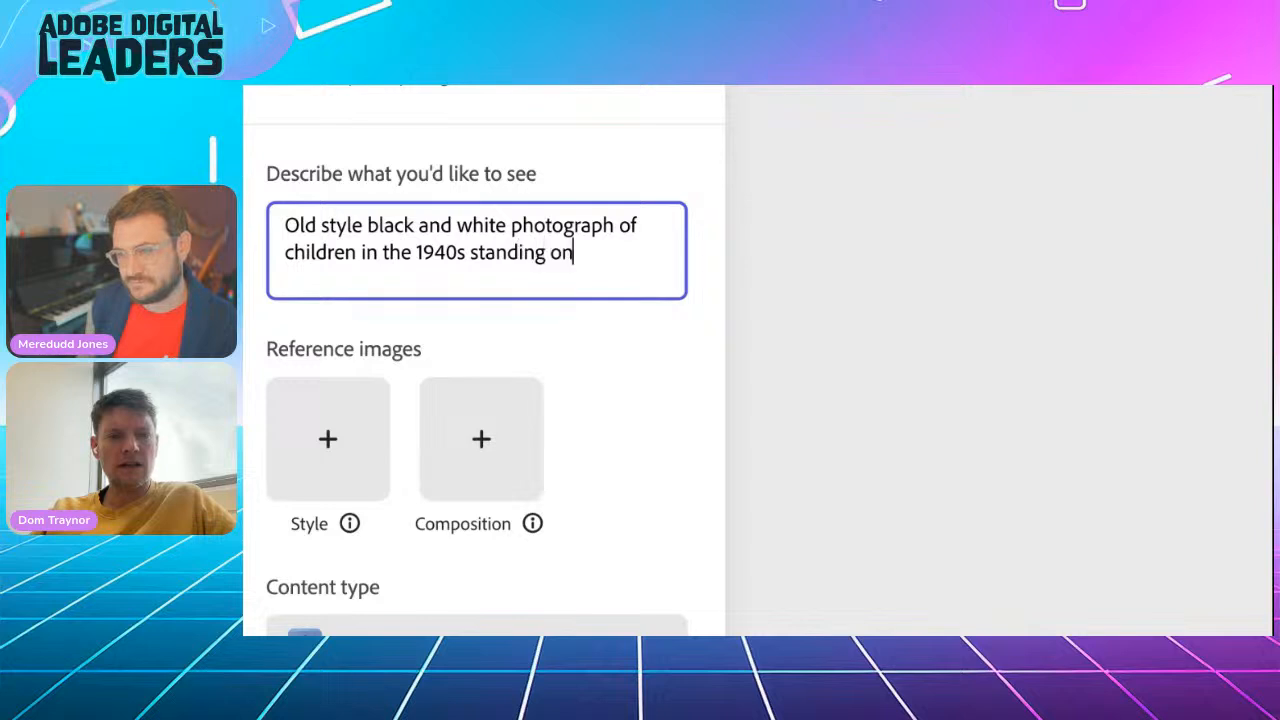
pyautogui.write('a train platfrom')
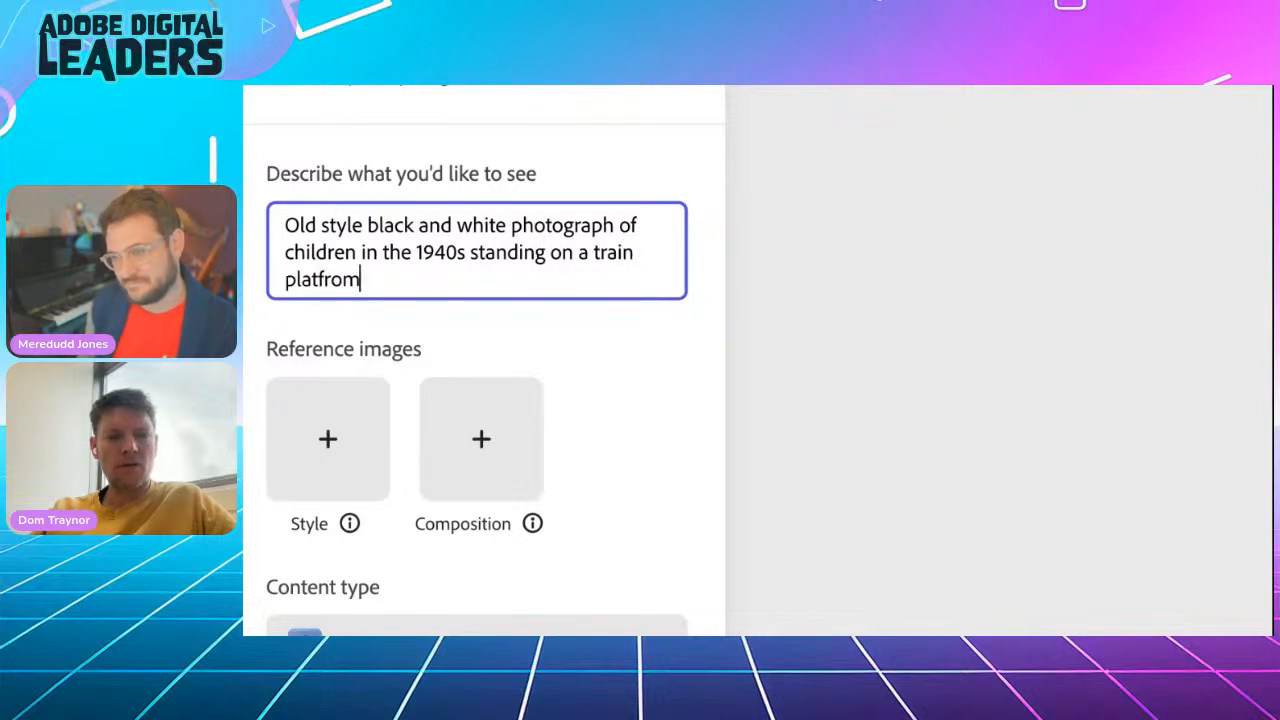
pyautogui.press('BackSpace')
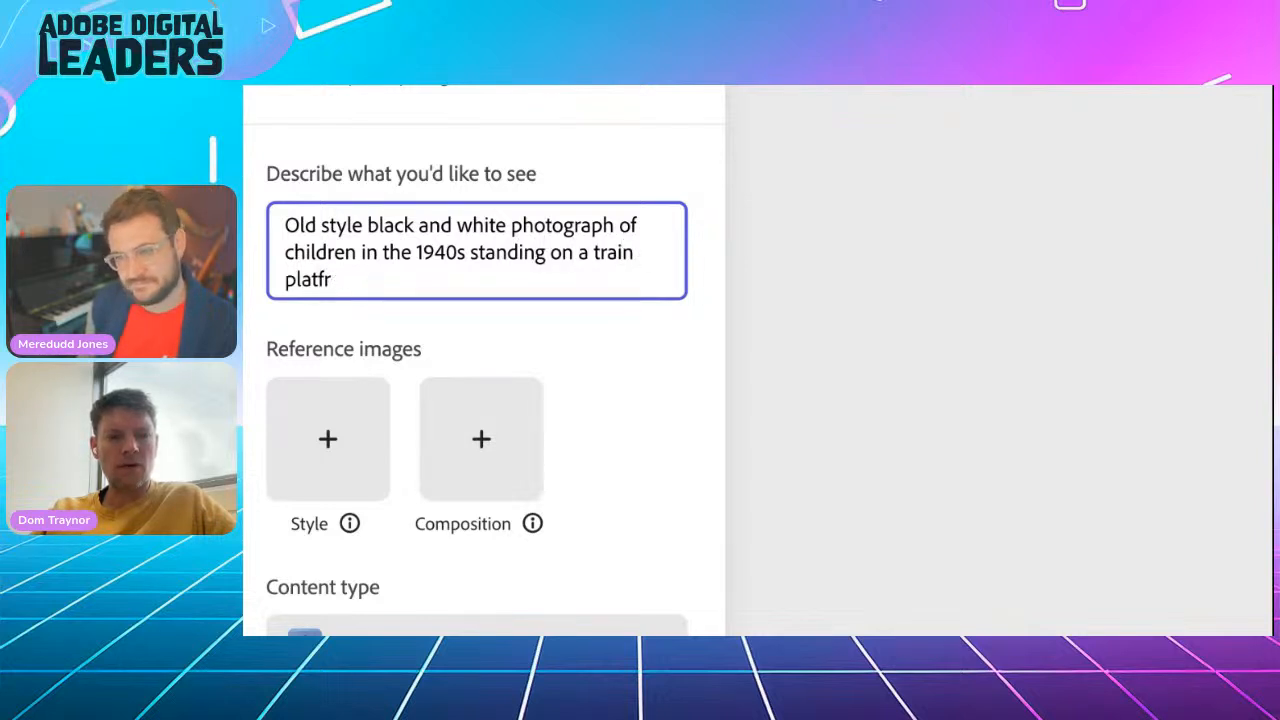
pyautogui.write('orm with')
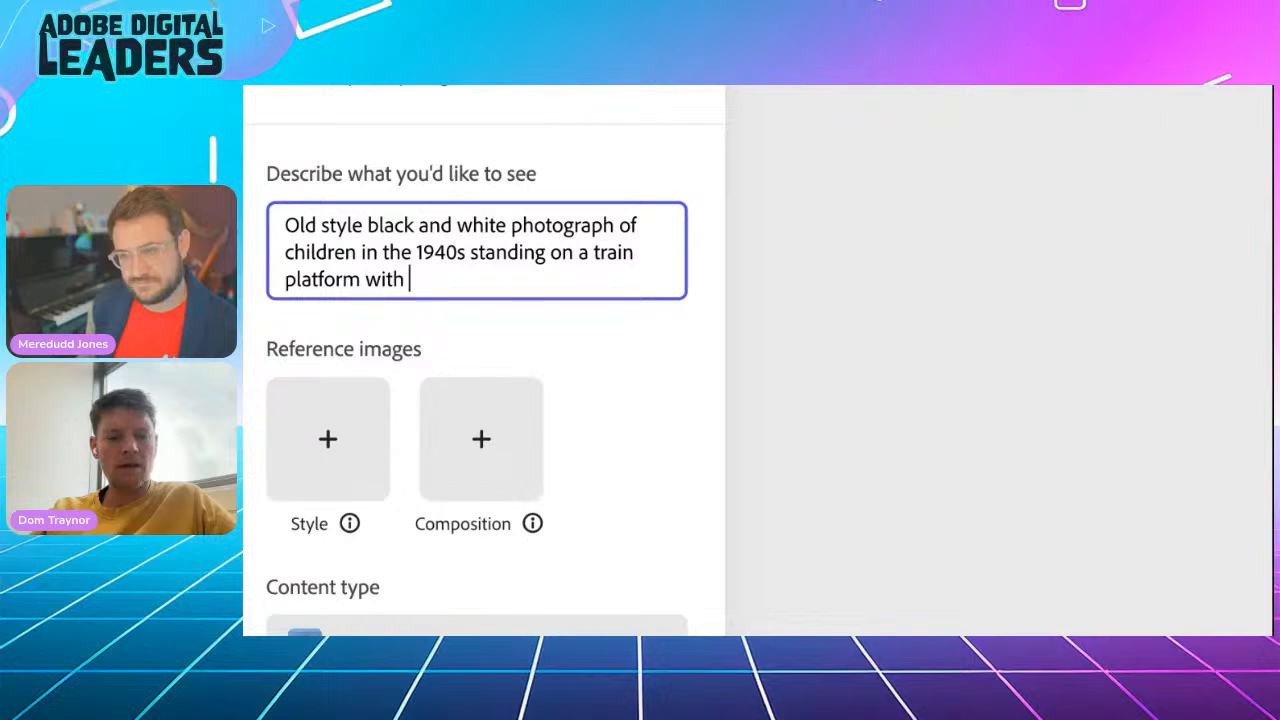
pyautogui.write(' leather suitcase')
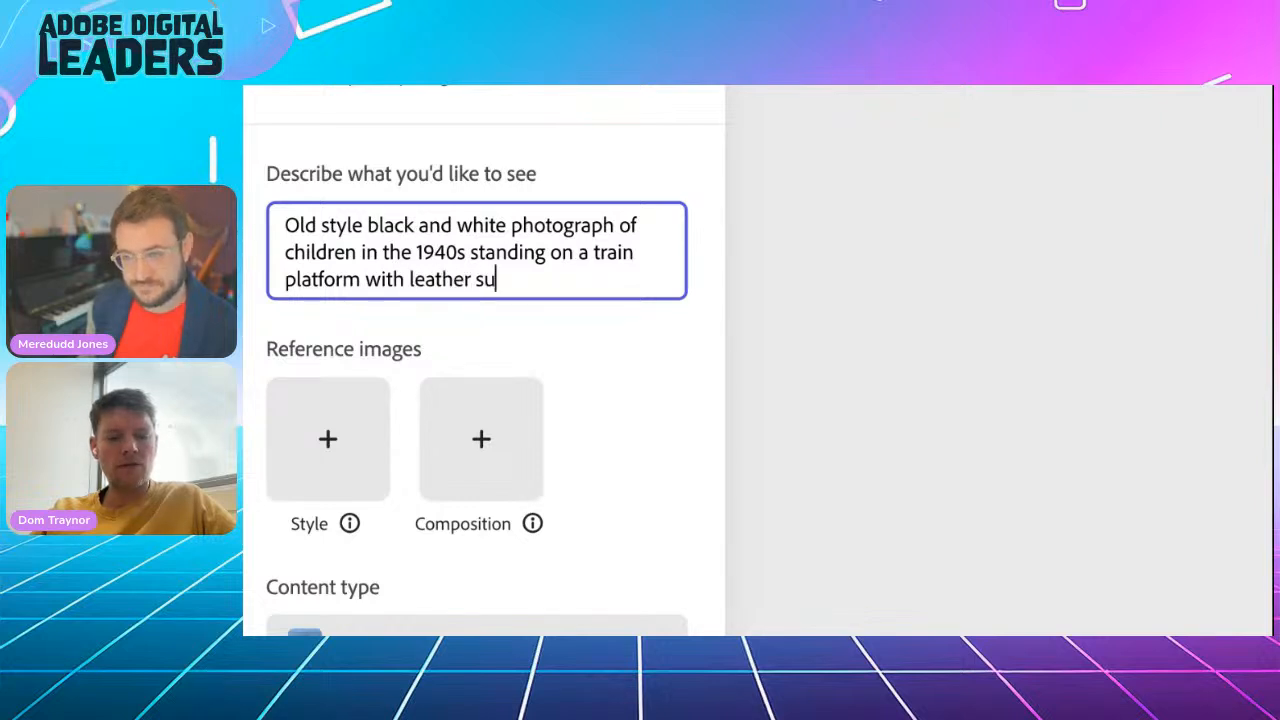
pyautogui.write('s')
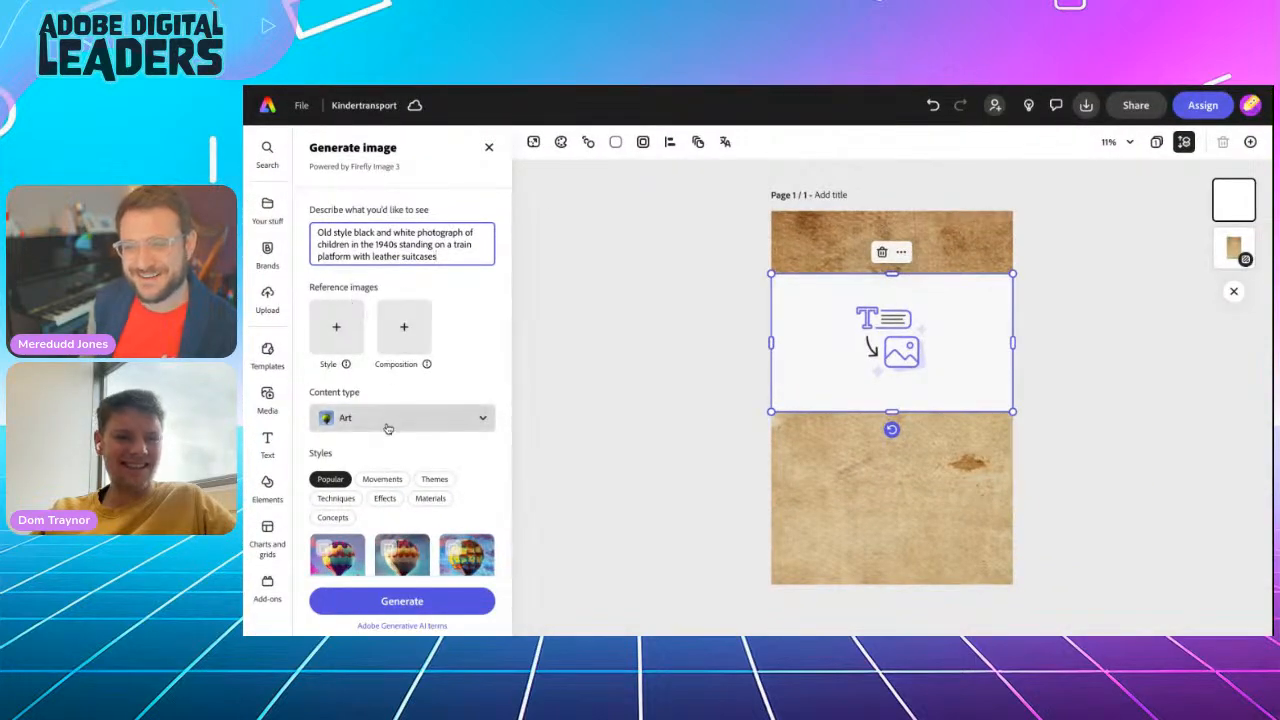
# Generate the platform images, compare the variations and use the second one, showing two children with suitcases, in the frame
pyautogui.click(397, 600)
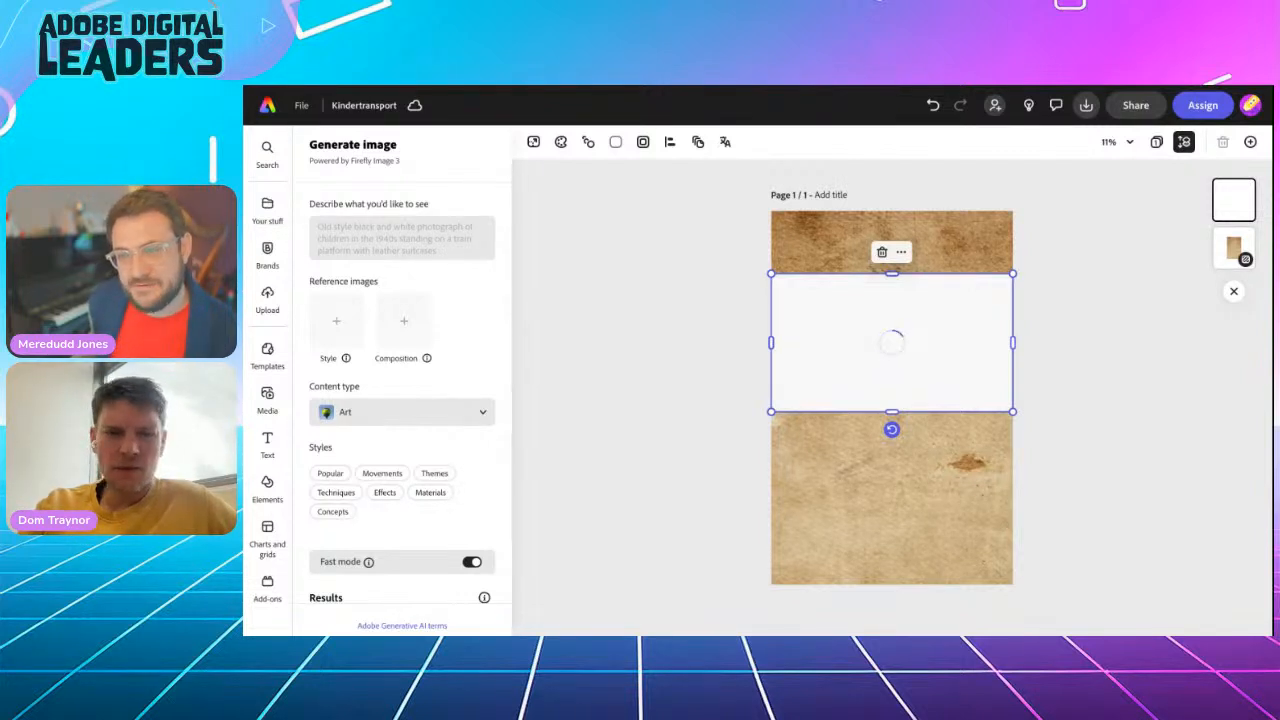
pyautogui.scroll(-2, 434, 460)
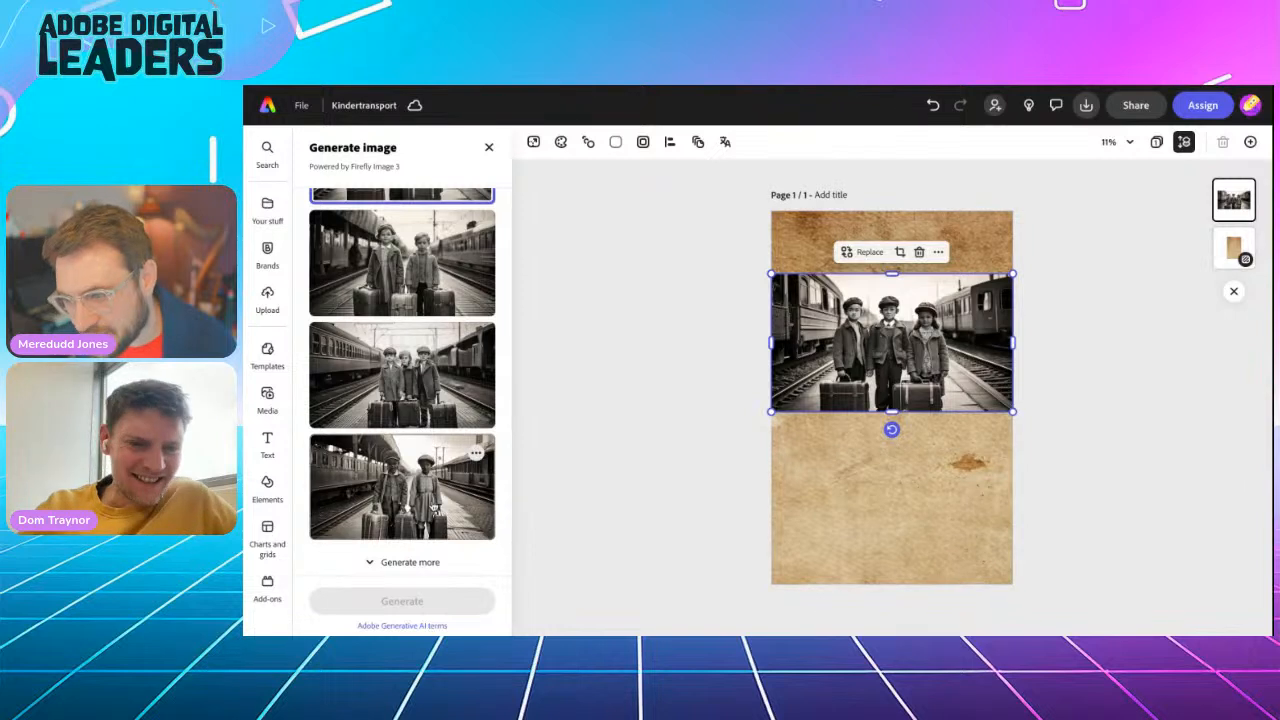
pyautogui.click(418, 504)
pyautogui.click(425, 398)
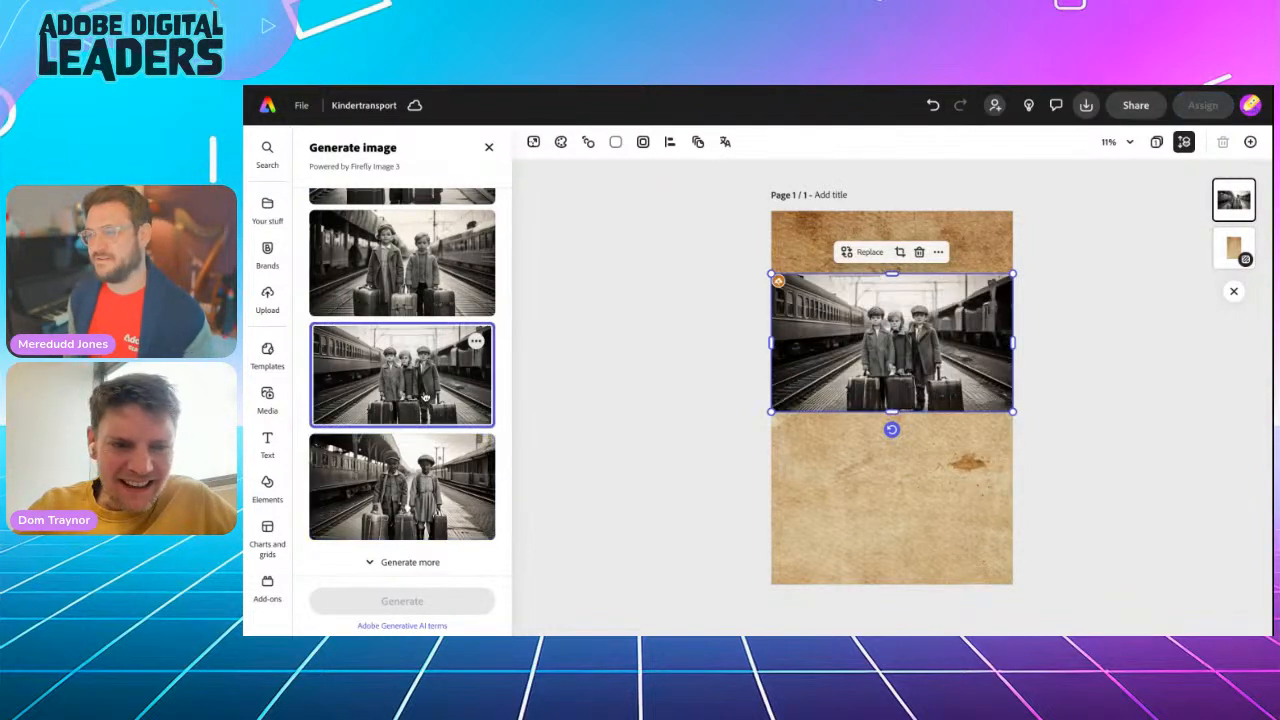
pyautogui.click(418, 302)
pyautogui.scroll(3, 414, 295)
pyautogui.click(409, 287)
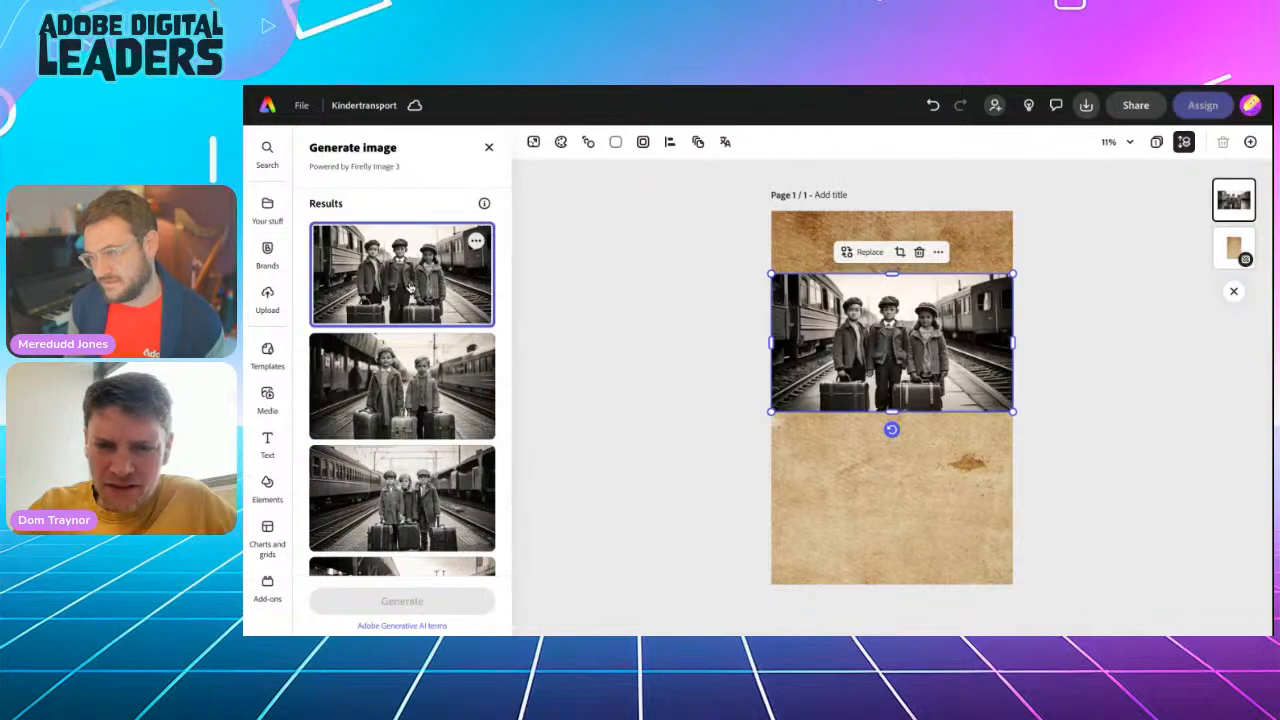
pyautogui.click(398, 484)
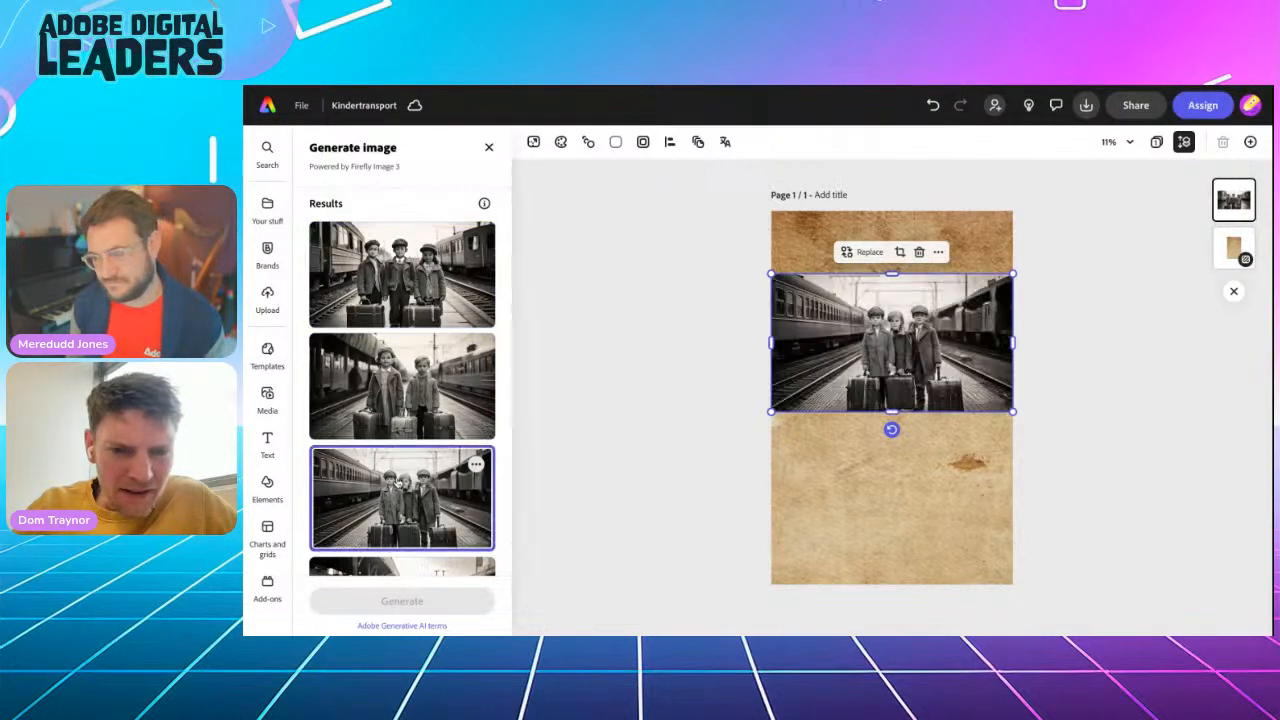
pyautogui.scroll(5, 890, 340)
pyautogui.scroll(-5, 890, 340)
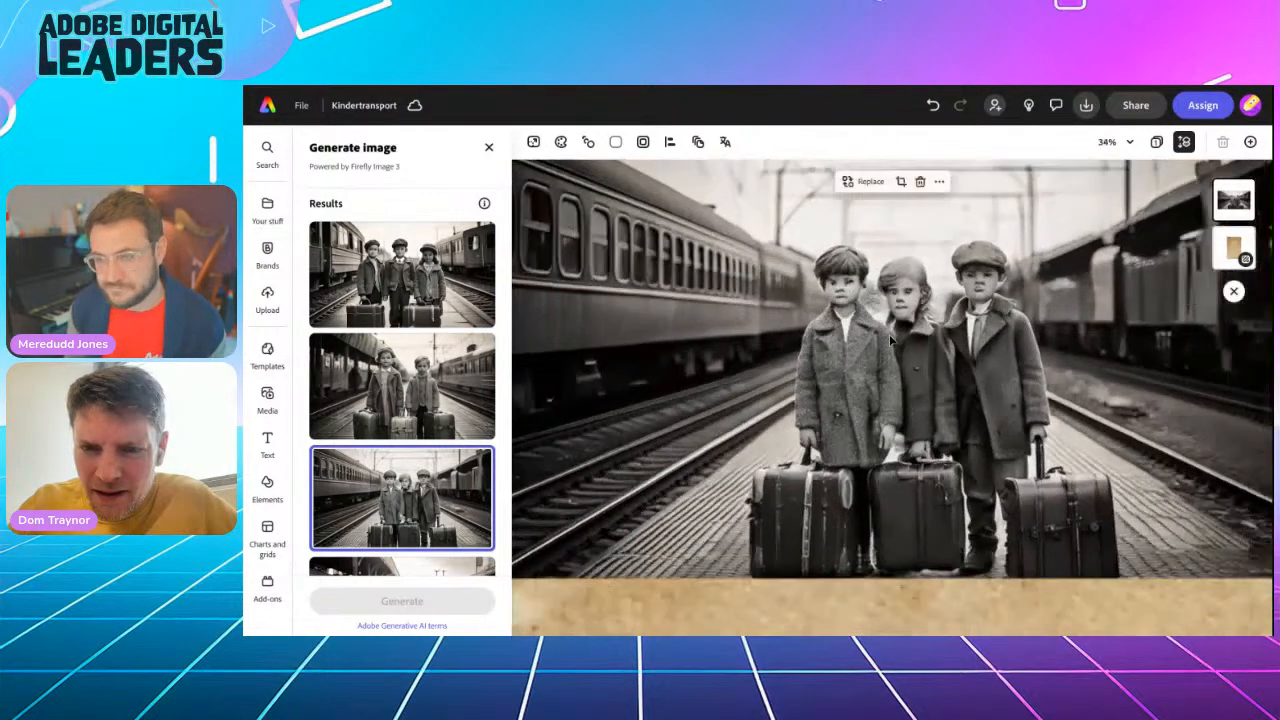
pyautogui.click(381, 361)
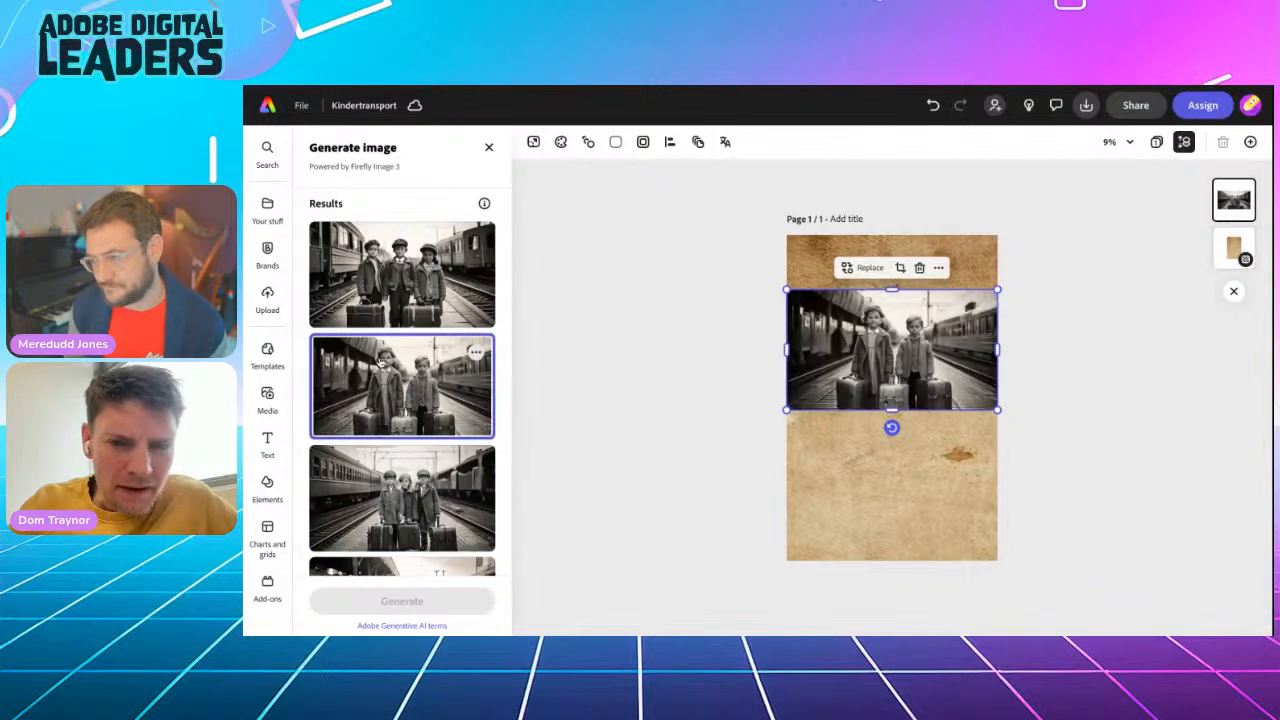
pyautogui.click(697, 365)
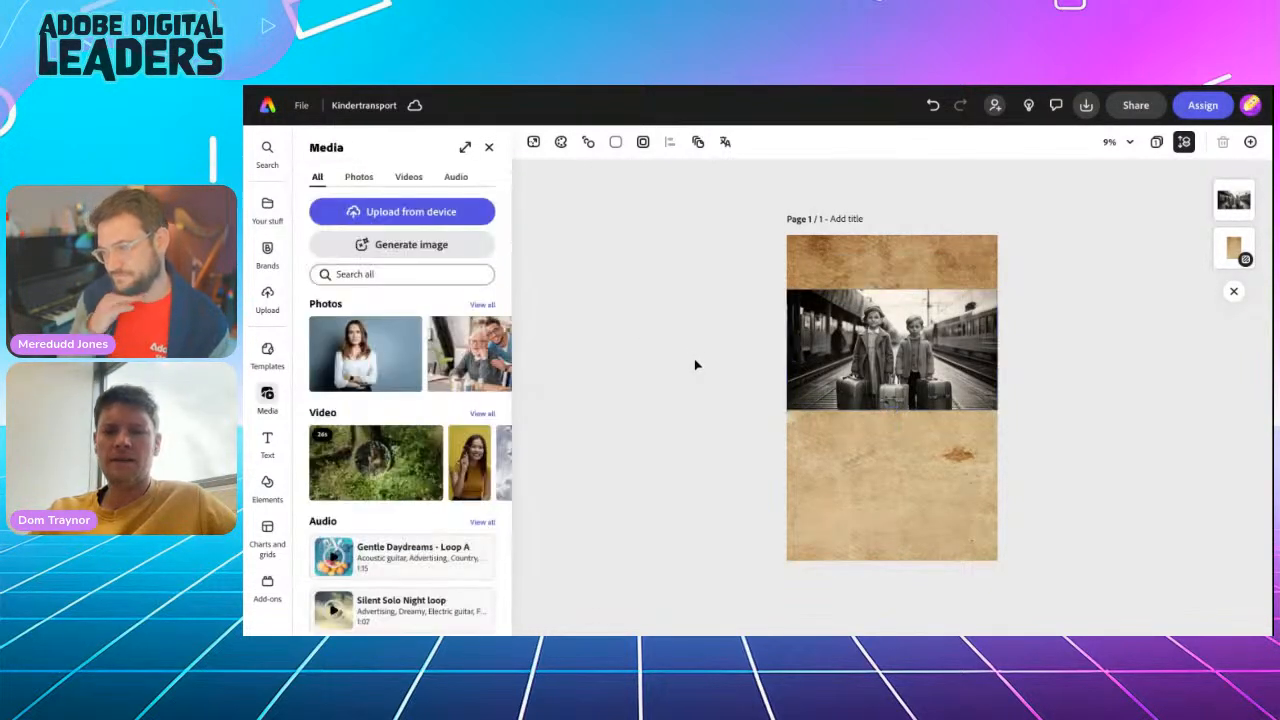
# Crop the children's photograph slightly along its upper and lower edges, keeping it at full page width
pyautogui.click(888, 352)
pyautogui.moveTo(891, 290); pyautogui.dragTo(891, 300)
pyautogui.moveTo(891, 407); pyautogui.dragTo(893, 394)
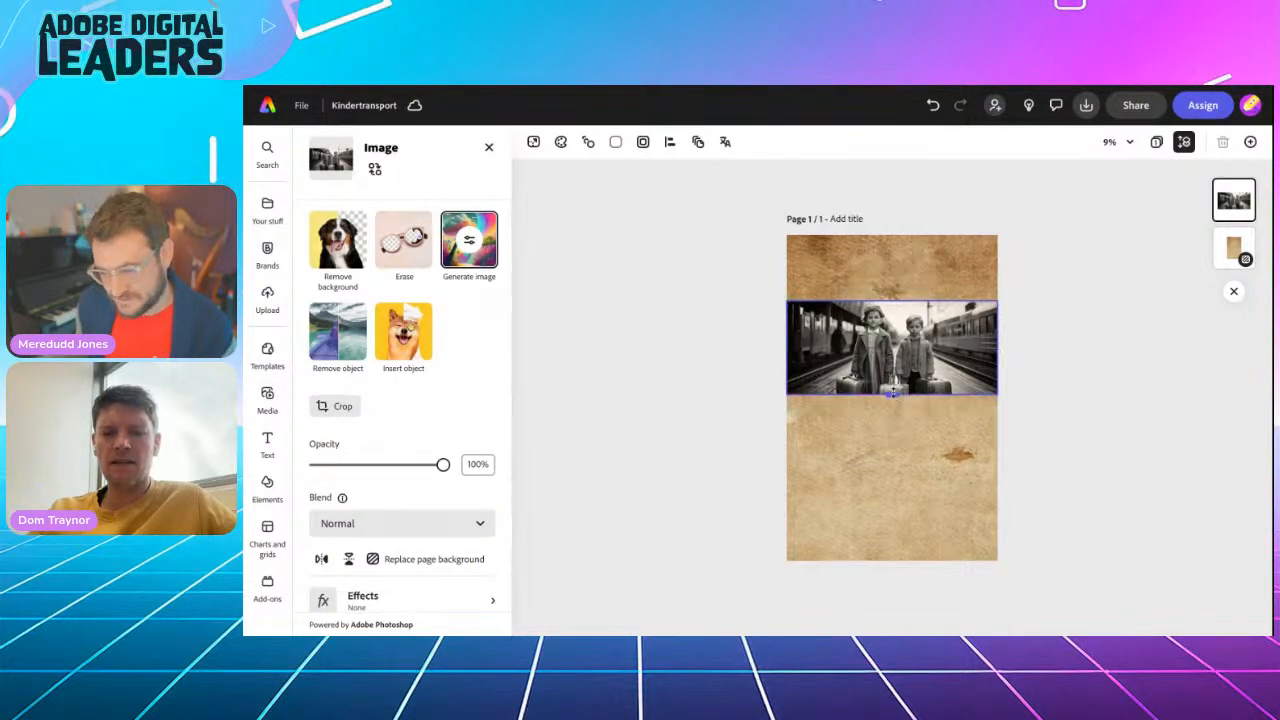
pyautogui.click(661, 365)
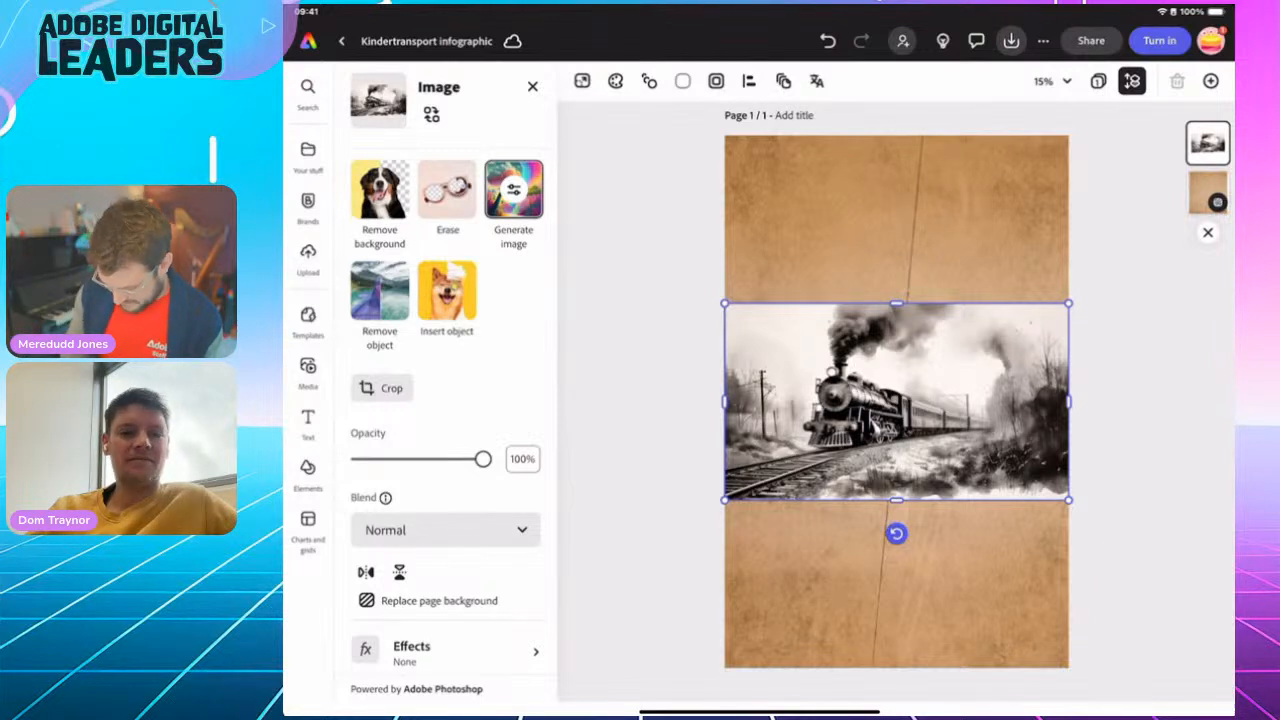
# In the Kindertransport infographic design, set the steam train image's blend mode to Multiply
pyautogui.click(445, 530)
pyautogui.click(429, 406)
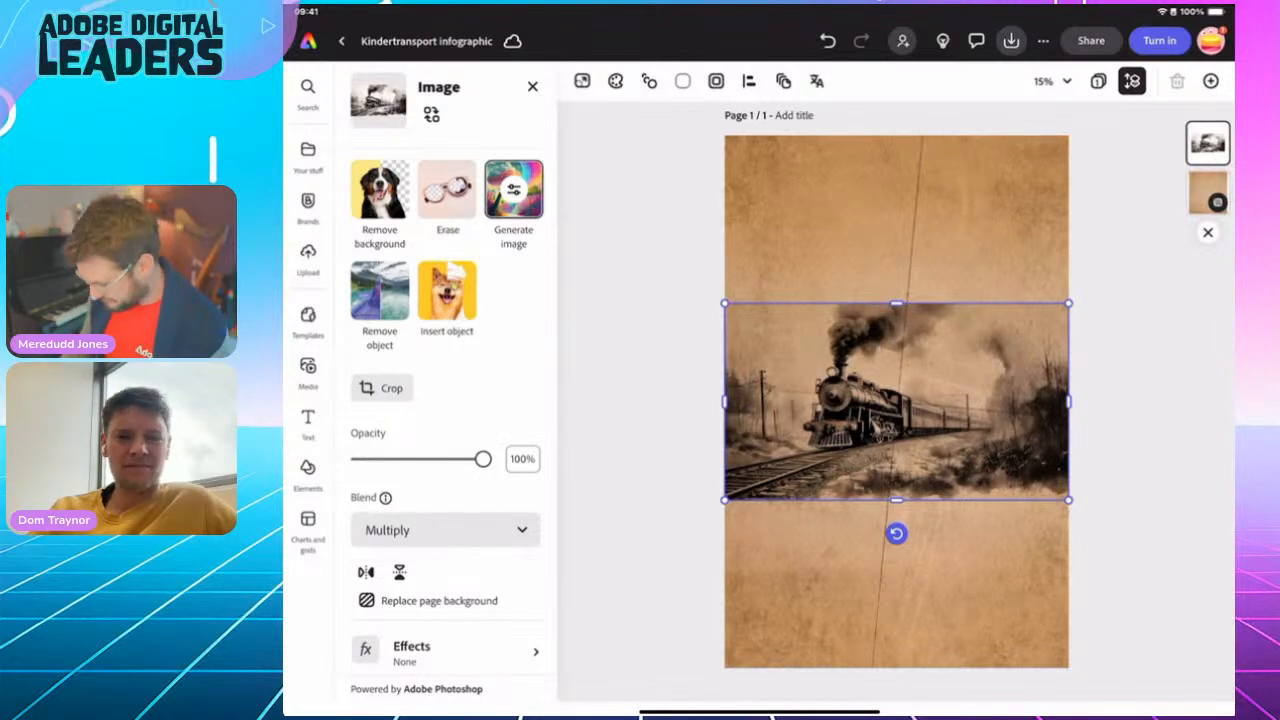
pyautogui.click(308, 372)
pyautogui.scroll(4, 897, 415)
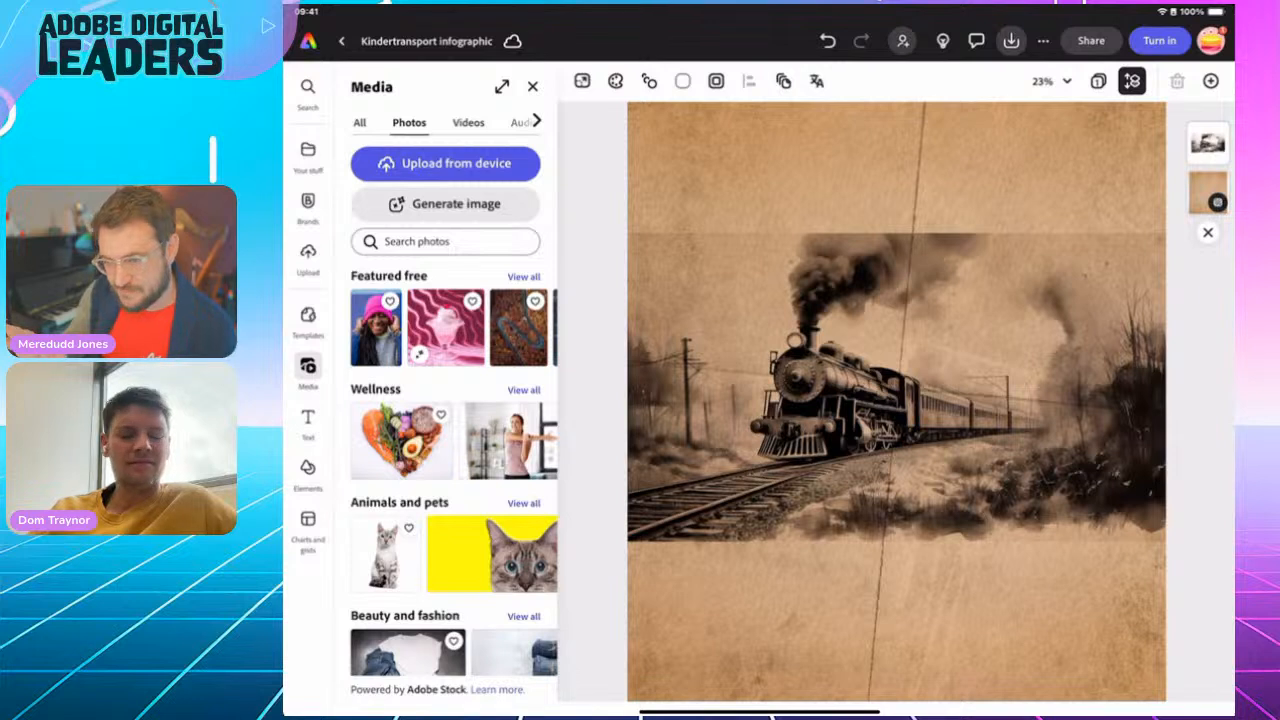
# Erase the steam train image's upper and lower edges with a circle brush of size 200, hardness 1 and opacity 100
pyautogui.click(741, 351)
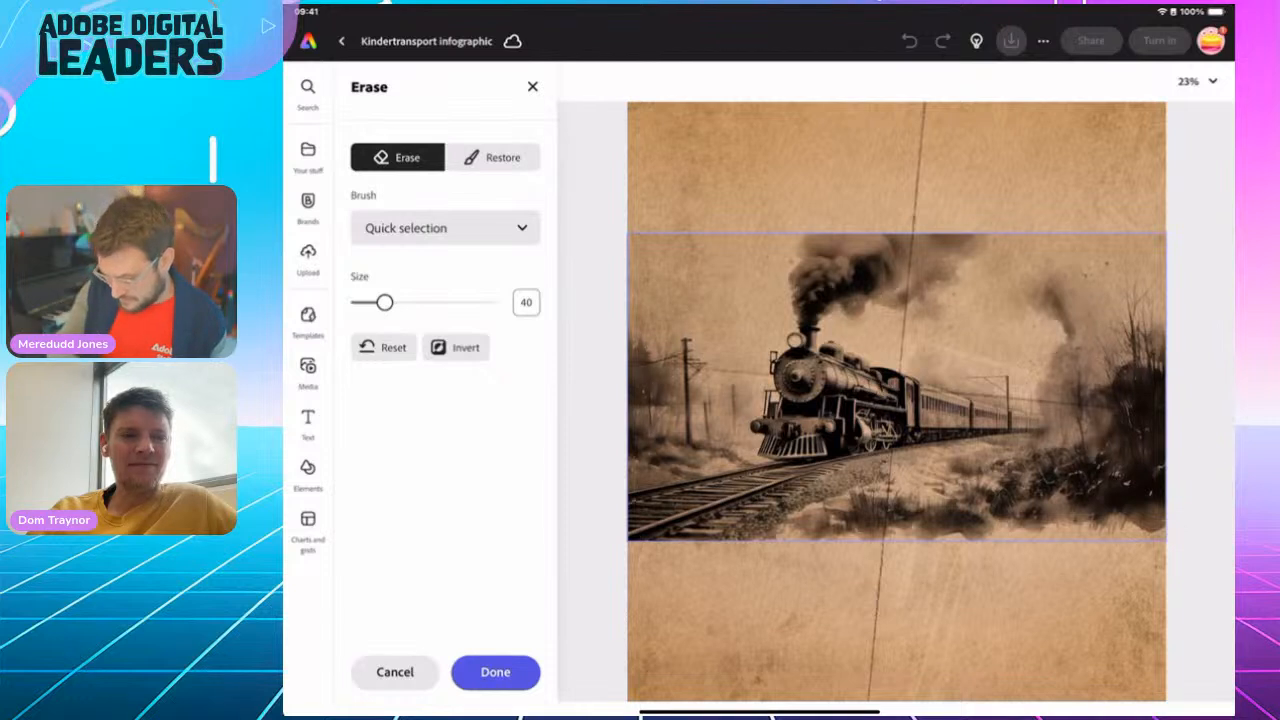
pyautogui.click(445, 228)
pyautogui.click(441, 320)
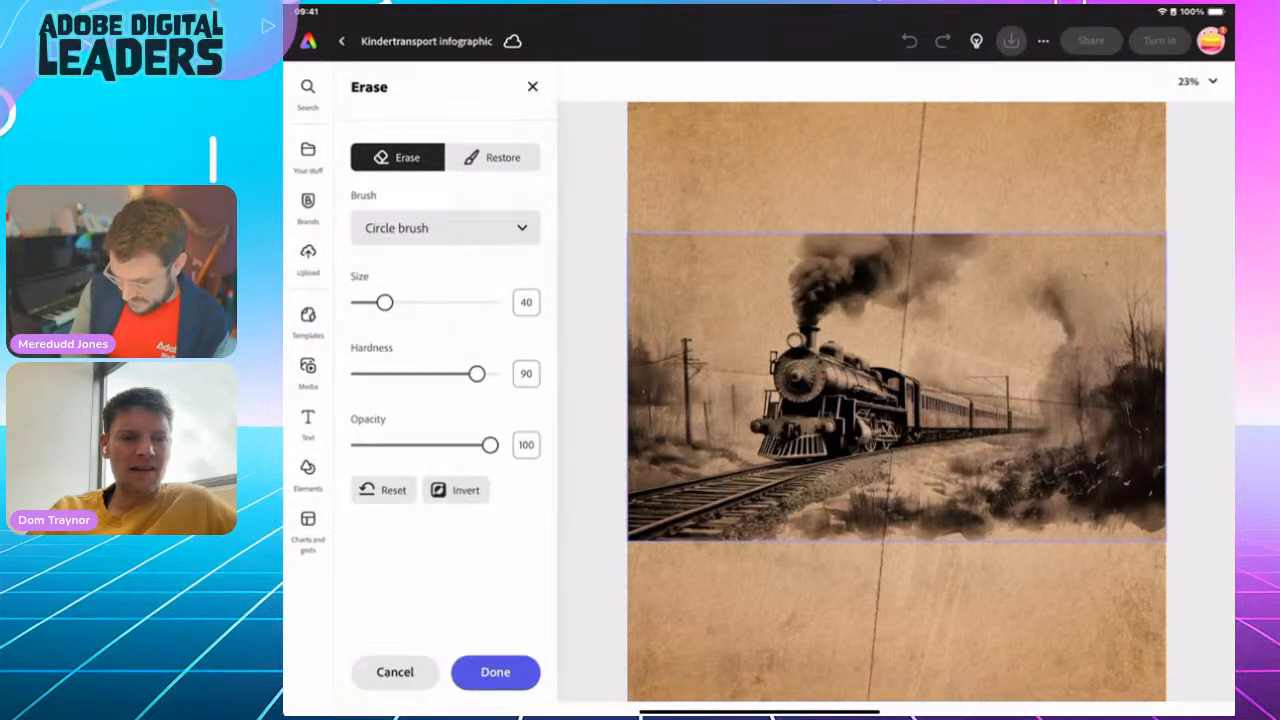
pyautogui.moveTo(385, 302); pyautogui.dragTo(461, 302)
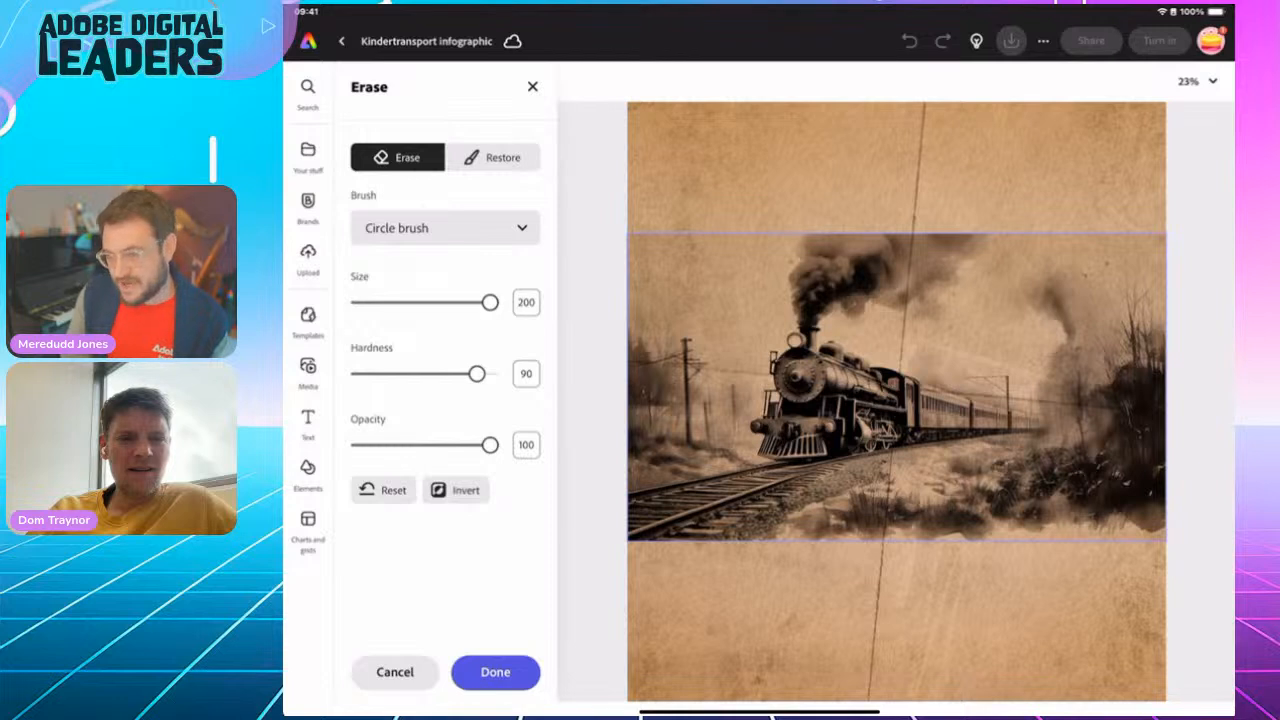
pyautogui.moveTo(476, 373); pyautogui.dragTo(366, 373)
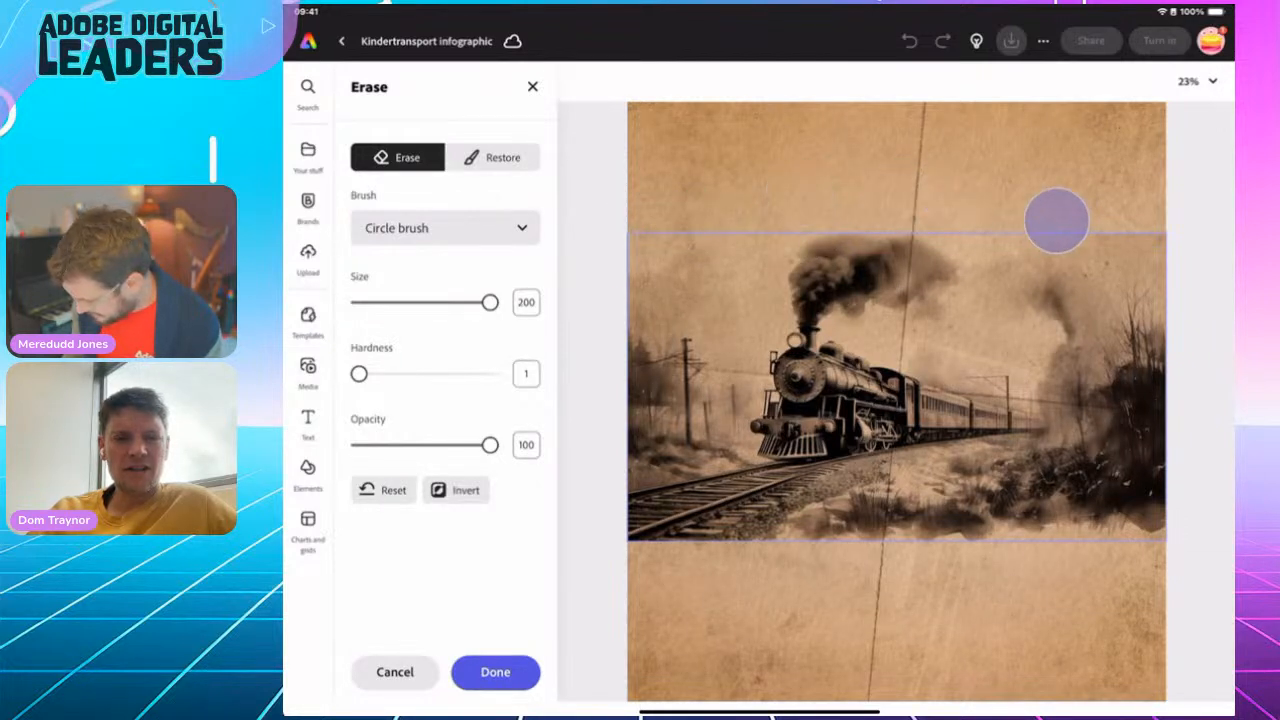
pyautogui.moveTo(1151, 238)
pyautogui.mouseDown()
pyautogui.moveTo(1073, 217)
pyautogui.moveTo(975, 231)
pyautogui.moveTo(966, 260)
pyautogui.moveTo(925, 232)
pyautogui.mouseUp()
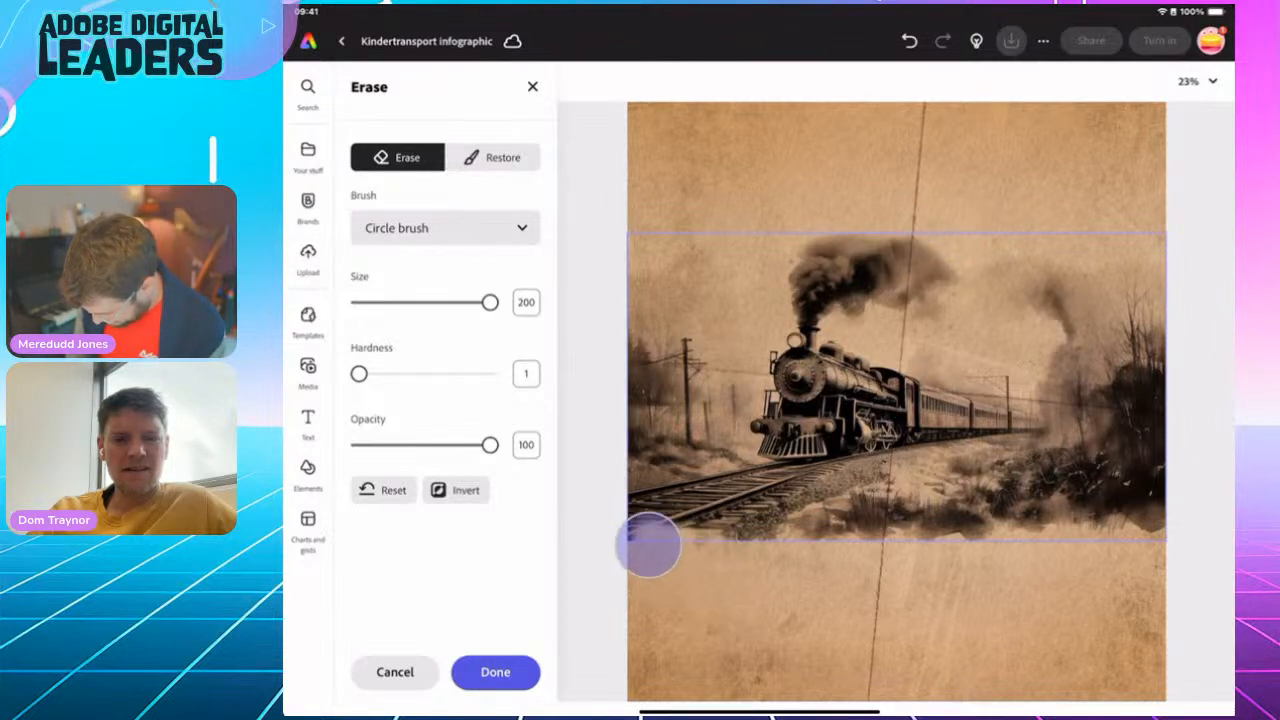
pyautogui.moveTo(620, 530)
pyautogui.mouseDown()
pyautogui.moveTo(645, 555)
pyautogui.moveTo(627, 536)
pyautogui.moveTo(684, 554)
pyautogui.moveTo(627, 534)
pyautogui.moveTo(709, 559)
pyautogui.moveTo(669, 546)
pyautogui.moveTo(899, 560)
pyautogui.moveTo(922, 557)
pyautogui.moveTo(872, 551)
pyautogui.moveTo(1141, 533)
pyautogui.moveTo(1119, 558)
pyautogui.moveTo(1188, 479)
pyautogui.moveTo(1105, 537)
pyautogui.moveTo(1164, 520)
pyautogui.moveTo(1041, 552)
pyautogui.moveTo(725, 559)
pyautogui.moveTo(643, 524)
pyautogui.moveTo(768, 566)
pyautogui.moveTo(1132, 535)
pyautogui.moveTo(1171, 512)
pyautogui.moveTo(1156, 537)
pyautogui.moveTo(953, 582)
pyautogui.moveTo(827, 600)
pyautogui.moveTo(769, 585)
pyautogui.mouseUp()
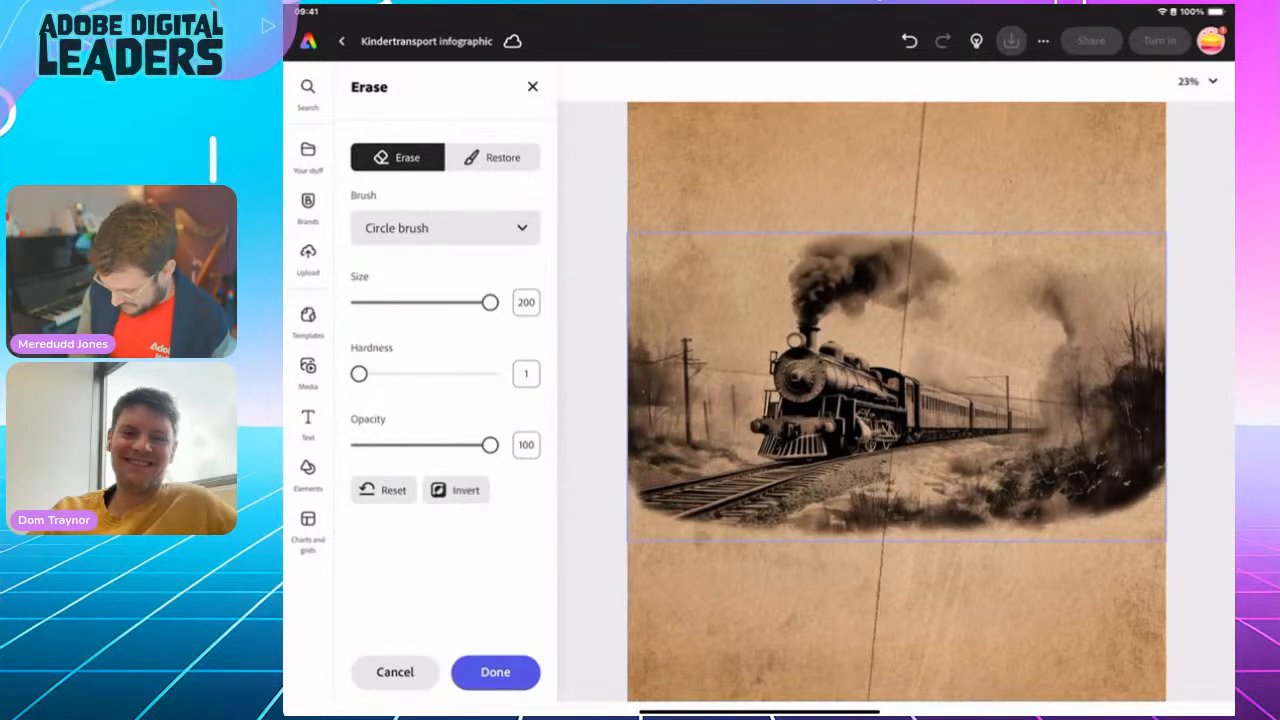
# Fade the train image's sides and lower edge further with a partly transparent eraser, starting at opacity 44, and apply the erasing
pyautogui.moveTo(490, 444); pyautogui.dragTo(393, 444)
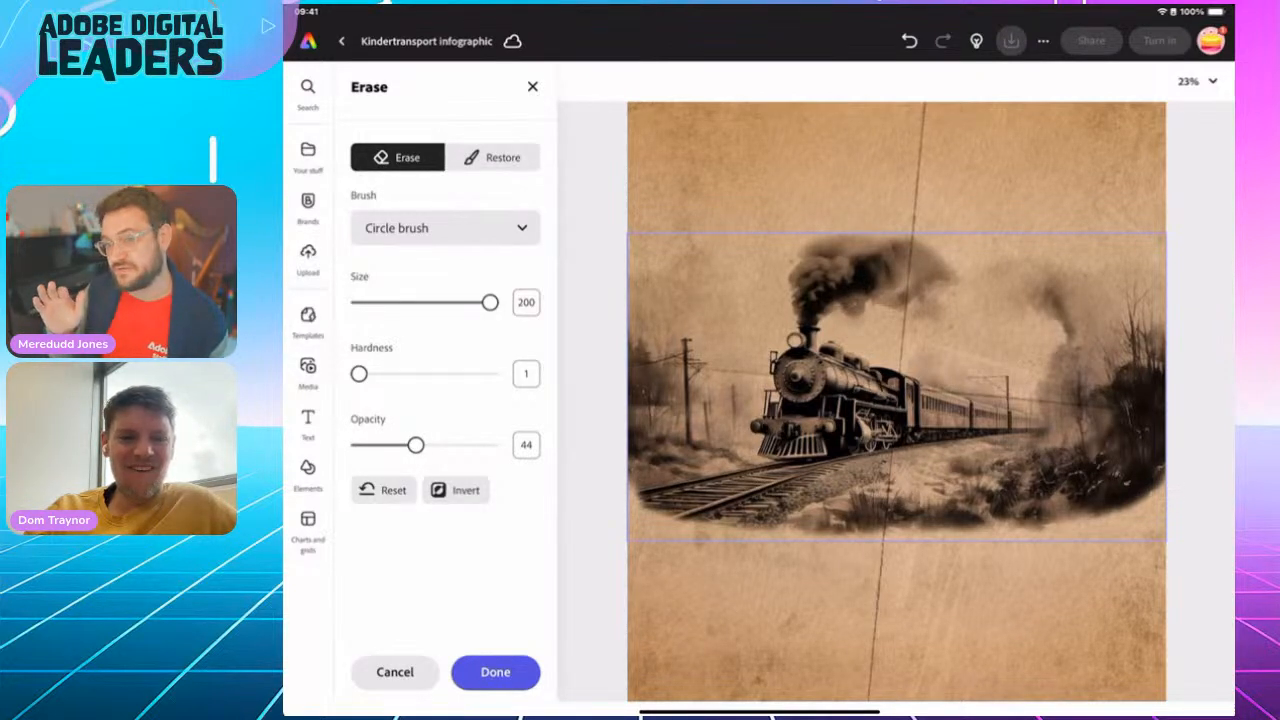
pyautogui.moveTo(1082, 559)
pyautogui.mouseDown()
pyautogui.moveTo(1091, 511)
pyautogui.moveTo(1082, 532)
pyautogui.moveTo(1075, 523)
pyautogui.moveTo(1143, 526)
pyautogui.moveTo(1195, 392)
pyautogui.moveTo(1187, 471)
pyautogui.moveTo(1074, 515)
pyautogui.moveTo(1037, 548)
pyautogui.moveTo(1013, 532)
pyautogui.moveTo(971, 561)
pyautogui.moveTo(840, 512)
pyautogui.moveTo(656, 507)
pyautogui.moveTo(654, 526)
pyautogui.moveTo(665, 528)
pyautogui.moveTo(645, 502)
pyautogui.moveTo(661, 473)
pyautogui.moveTo(662, 502)
pyautogui.moveTo(697, 500)
pyautogui.moveTo(732, 557)
pyautogui.moveTo(662, 445)
pyautogui.moveTo(648, 285)
pyautogui.moveTo(642, 457)
pyautogui.moveTo(631, 286)
pyautogui.moveTo(635, 448)
pyautogui.moveTo(642, 282)
pyautogui.moveTo(635, 502)
pyautogui.moveTo(692, 539)
pyautogui.moveTo(657, 538)
pyautogui.moveTo(658, 579)
pyautogui.moveTo(639, 540)
pyautogui.moveTo(628, 547)
pyautogui.moveTo(706, 538)
pyautogui.moveTo(1065, 560)
pyautogui.moveTo(1133, 525)
pyautogui.moveTo(1151, 465)
pyautogui.moveTo(1171, 455)
pyautogui.moveTo(1146, 441)
pyautogui.moveTo(1162, 522)
pyautogui.mouseUp()
pyautogui.moveTo(406, 444); pyautogui.dragTo(447, 444)
pyautogui.moveTo(690, 500)
pyautogui.mouseDown()
pyautogui.moveTo(658, 523)
pyautogui.moveTo(635, 506)
pyautogui.moveTo(657, 563)
pyautogui.moveTo(747, 587)
pyautogui.moveTo(752, 558)
pyautogui.moveTo(883, 548)
pyautogui.moveTo(898, 521)
pyautogui.moveTo(1116, 534)
pyautogui.moveTo(1153, 513)
pyautogui.moveTo(1177, 476)
pyautogui.moveTo(1177, 427)
pyautogui.moveTo(1155, 388)
pyautogui.moveTo(1163, 363)
pyautogui.moveTo(1149, 367)
pyautogui.moveTo(1181, 338)
pyautogui.moveTo(1174, 328)
pyautogui.moveTo(1163, 401)
pyautogui.moveTo(1120, 402)
pyautogui.moveTo(1111, 531)
pyautogui.moveTo(1020, 538)
pyautogui.moveTo(1126, 452)
pyautogui.moveTo(992, 561)
pyautogui.moveTo(945, 551)
pyautogui.moveTo(1072, 531)
pyautogui.mouseUp()
pyautogui.click(495, 672)
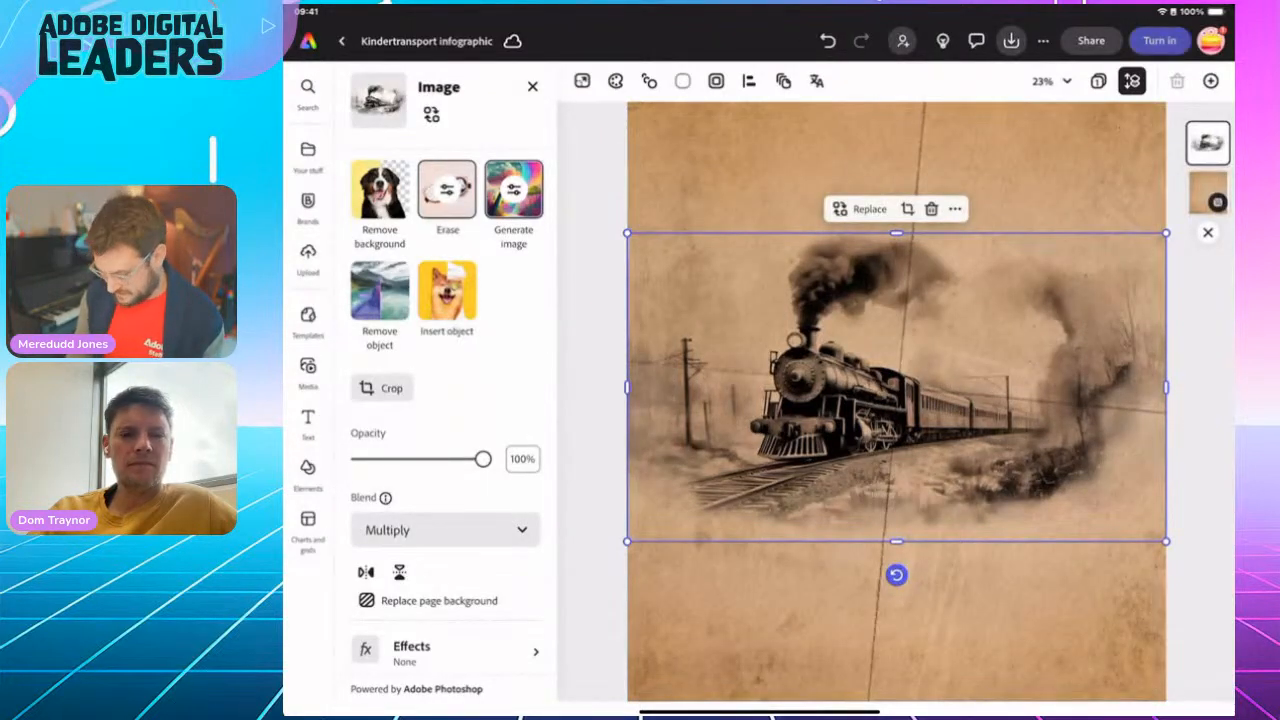
# Reduce the steam train image's opacity to 46% and deselect it
pyautogui.moveTo(483, 458); pyautogui.dragTo(418, 458)
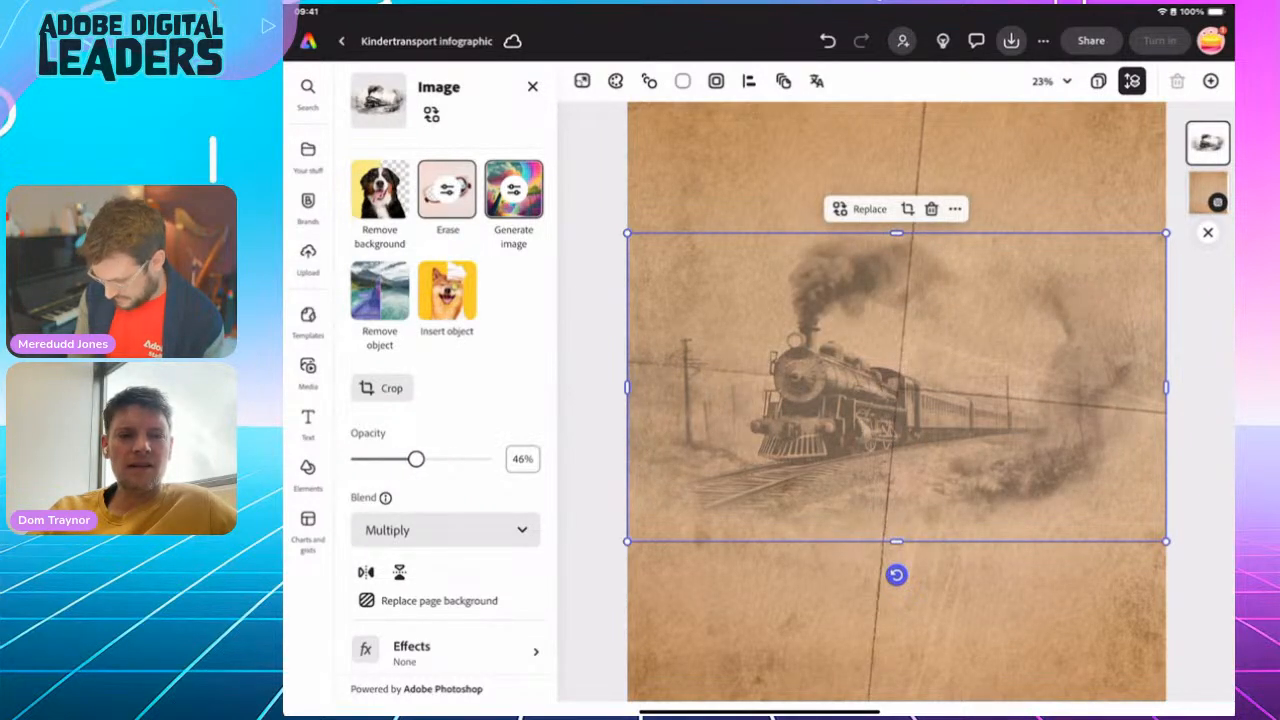
pyautogui.click(592, 450)
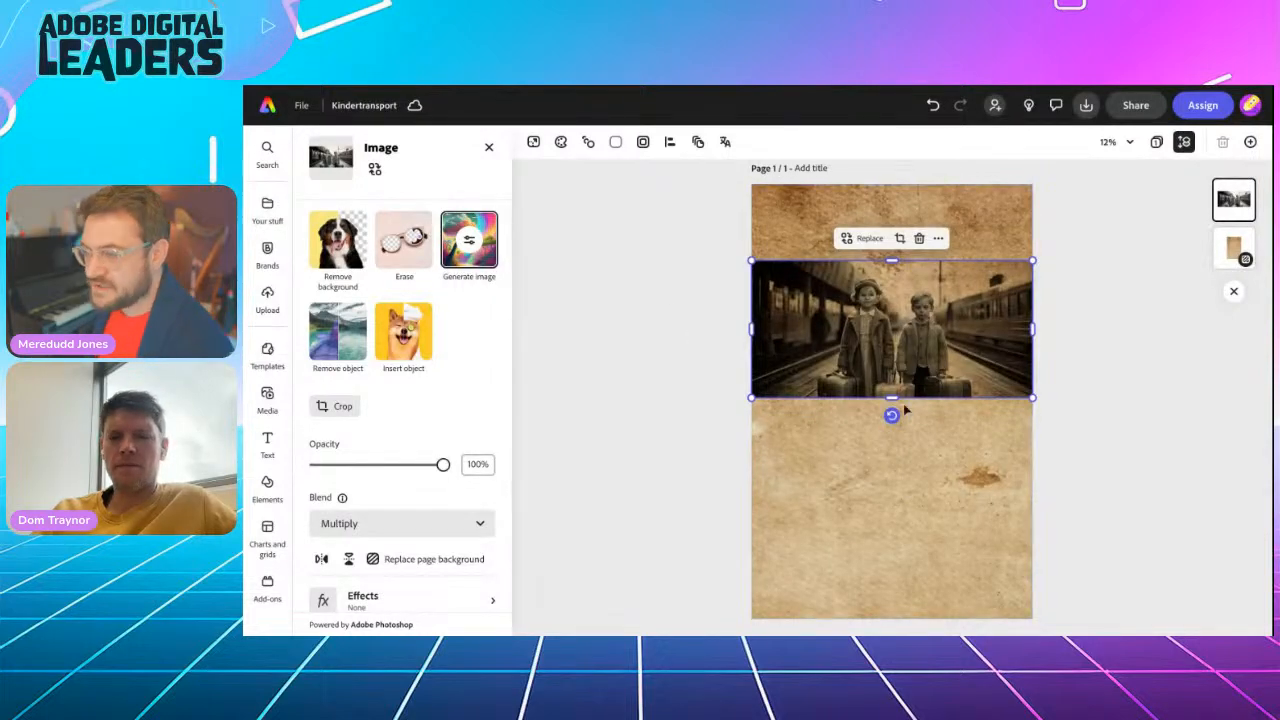
# Undo the Multiply blend on the image of the two children and inspect the black and white original against the paper
pyautogui.scroll(2, 893, 469)
pyautogui.scroll(4, 893, 469)
pyautogui.scroll(-4, 891, 466)
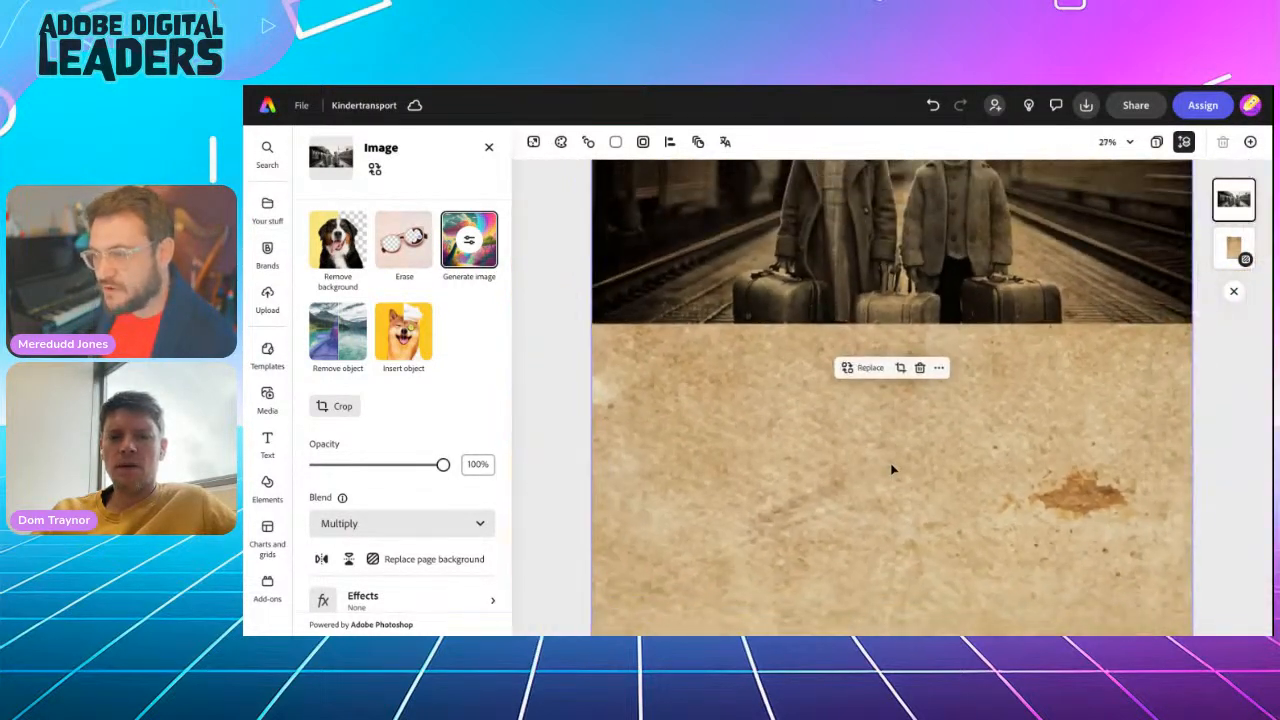
pyautogui.moveTo(891, 300); pyautogui.dragTo(891, 390)
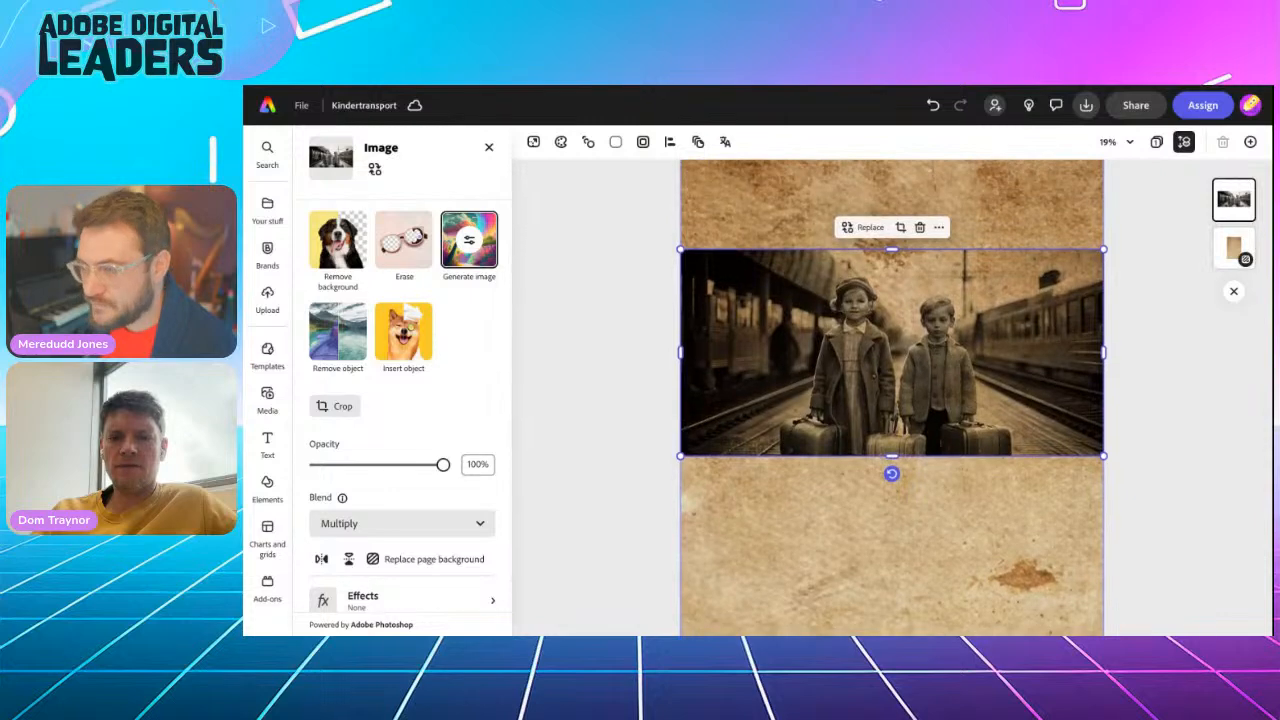
pyautogui.click(934, 105)
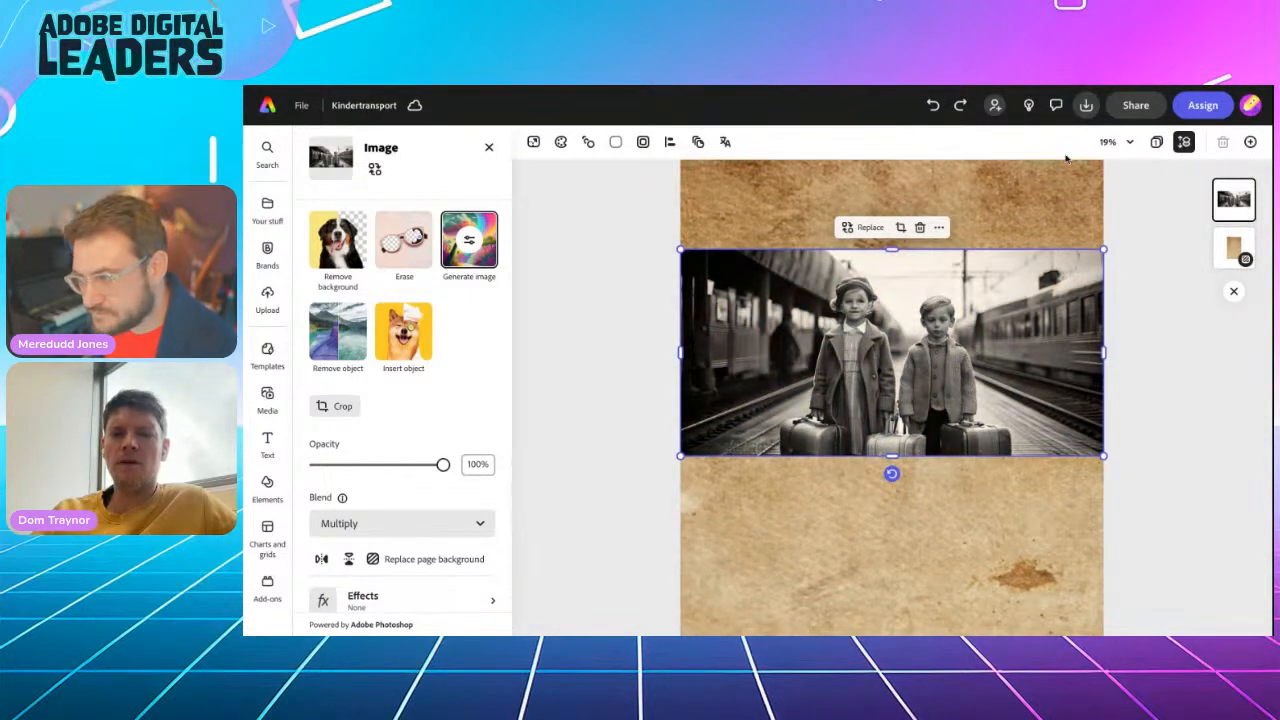
pyautogui.scroll(5, 1018, 365)
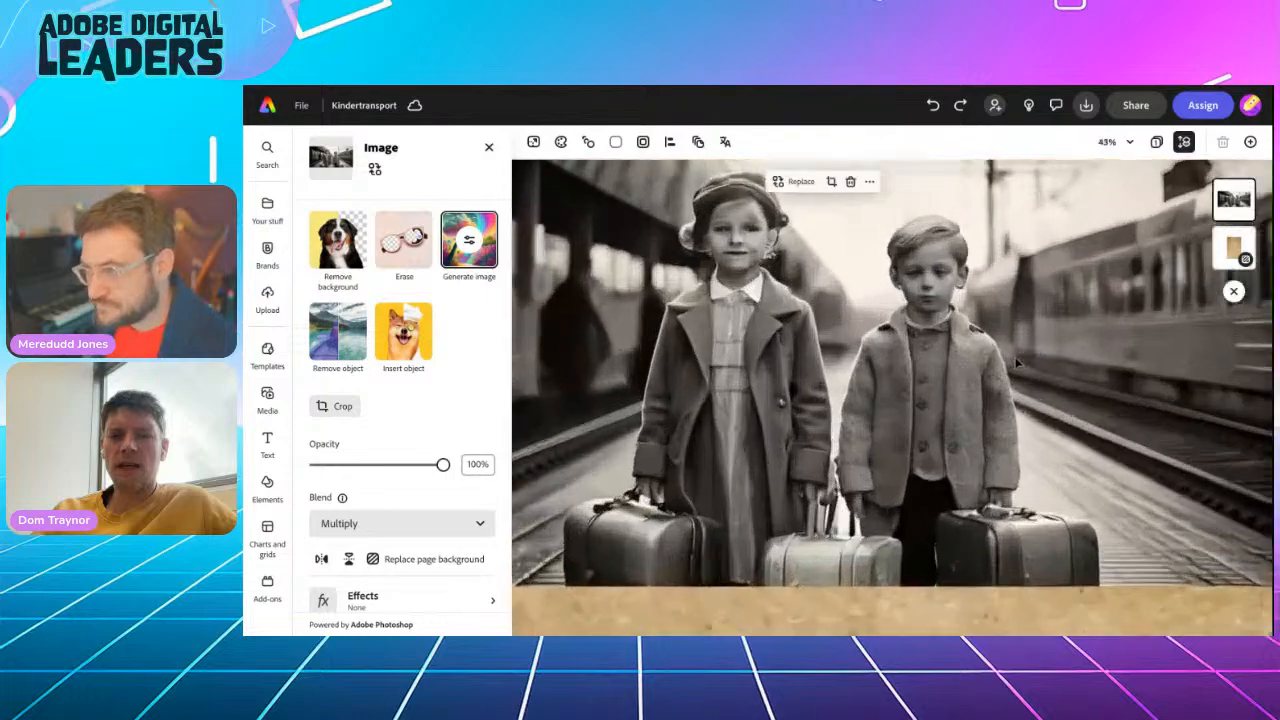
pyautogui.scroll(-5, 1016, 362)
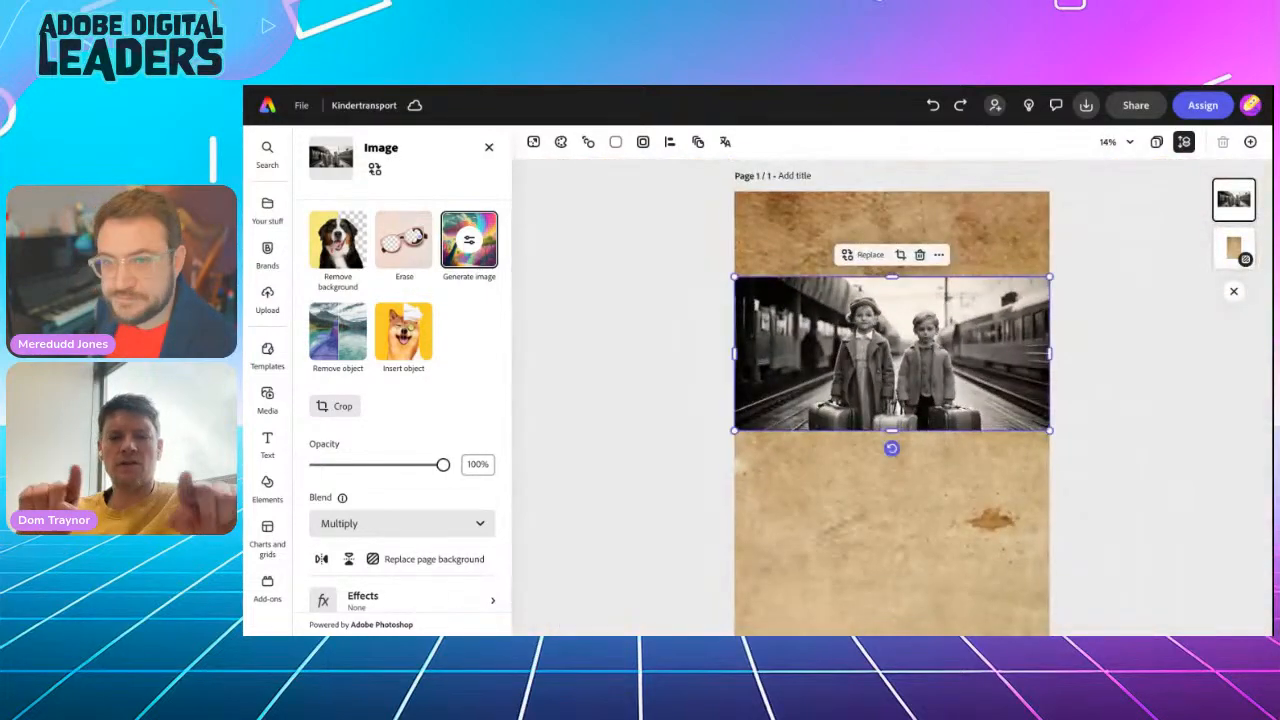
pyautogui.click(1117, 141)
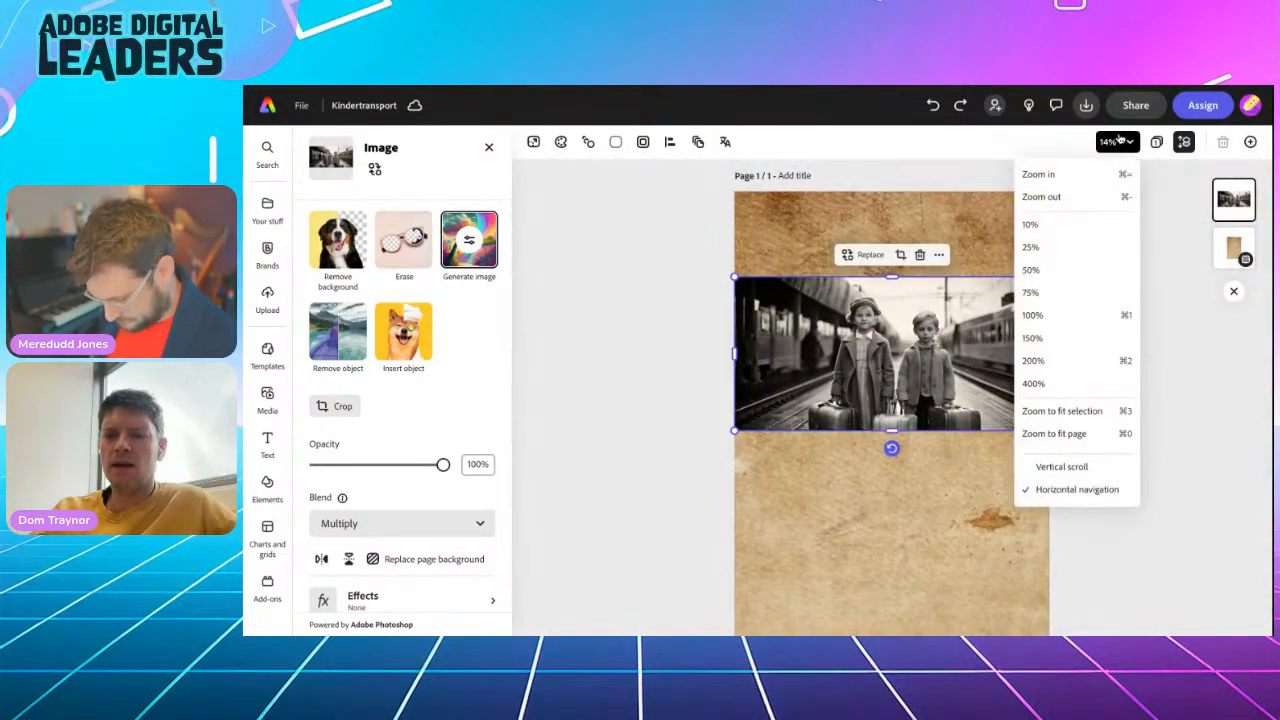
pyautogui.click(1079, 273)
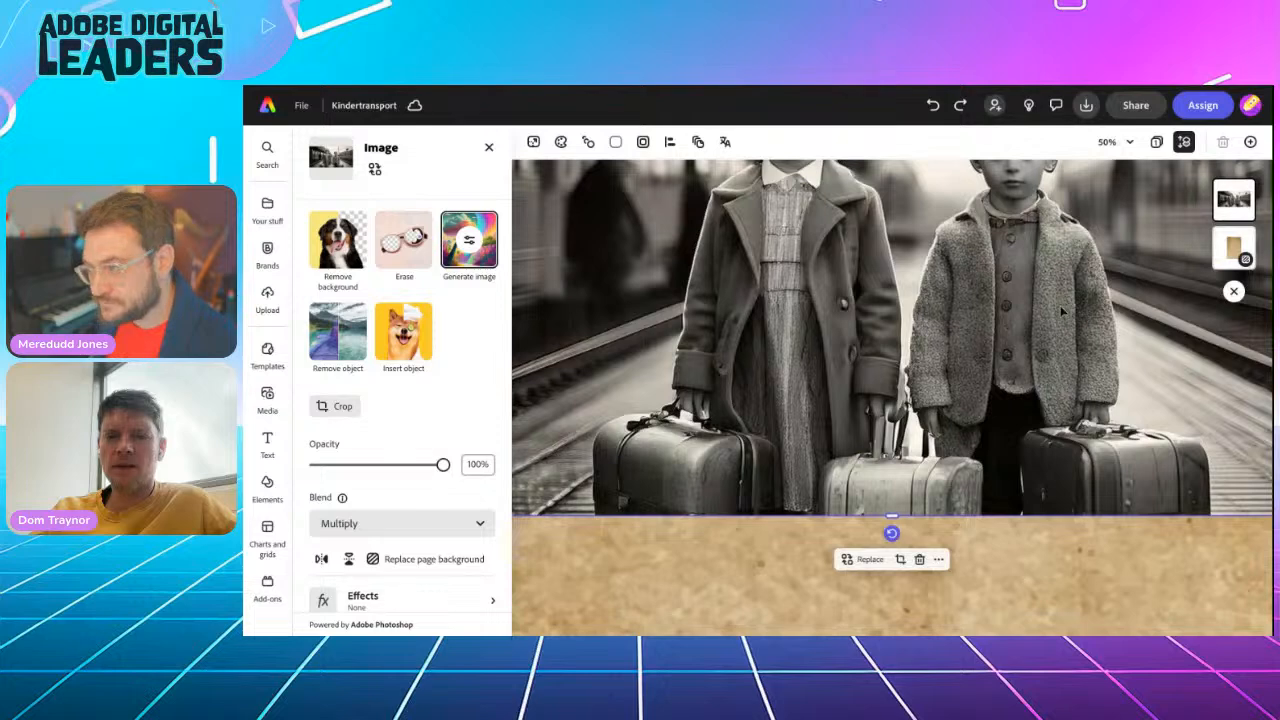
# Set the blend mode of the image of the two children to Multiply
pyautogui.scroll(-4, 1060, 305)
pyautogui.scroll(1, 892, 398)
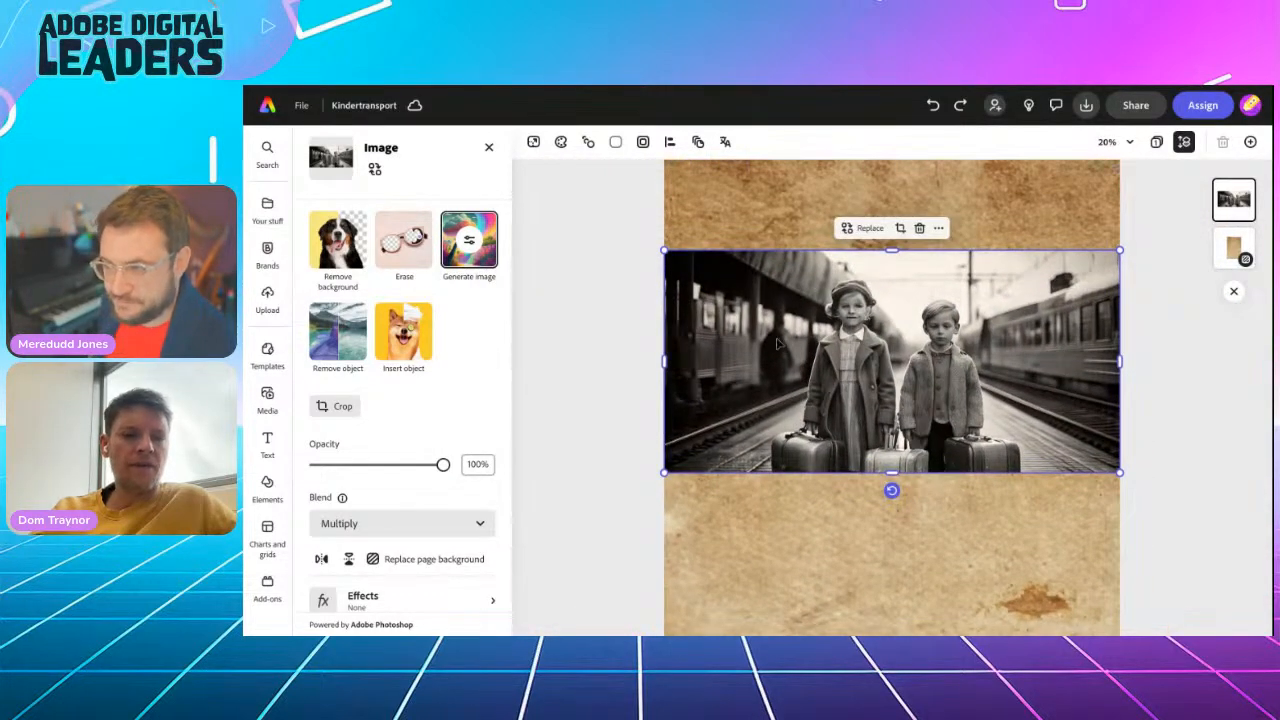
pyautogui.click(393, 525)
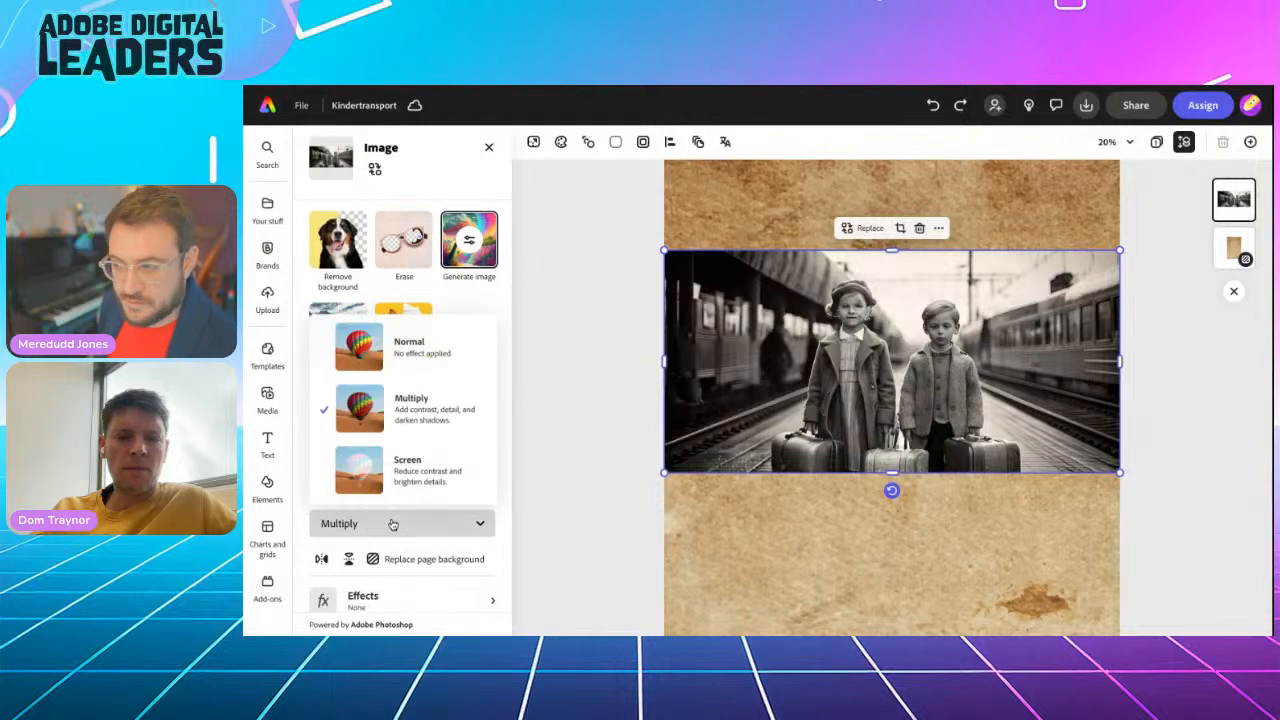
pyautogui.click(396, 425)
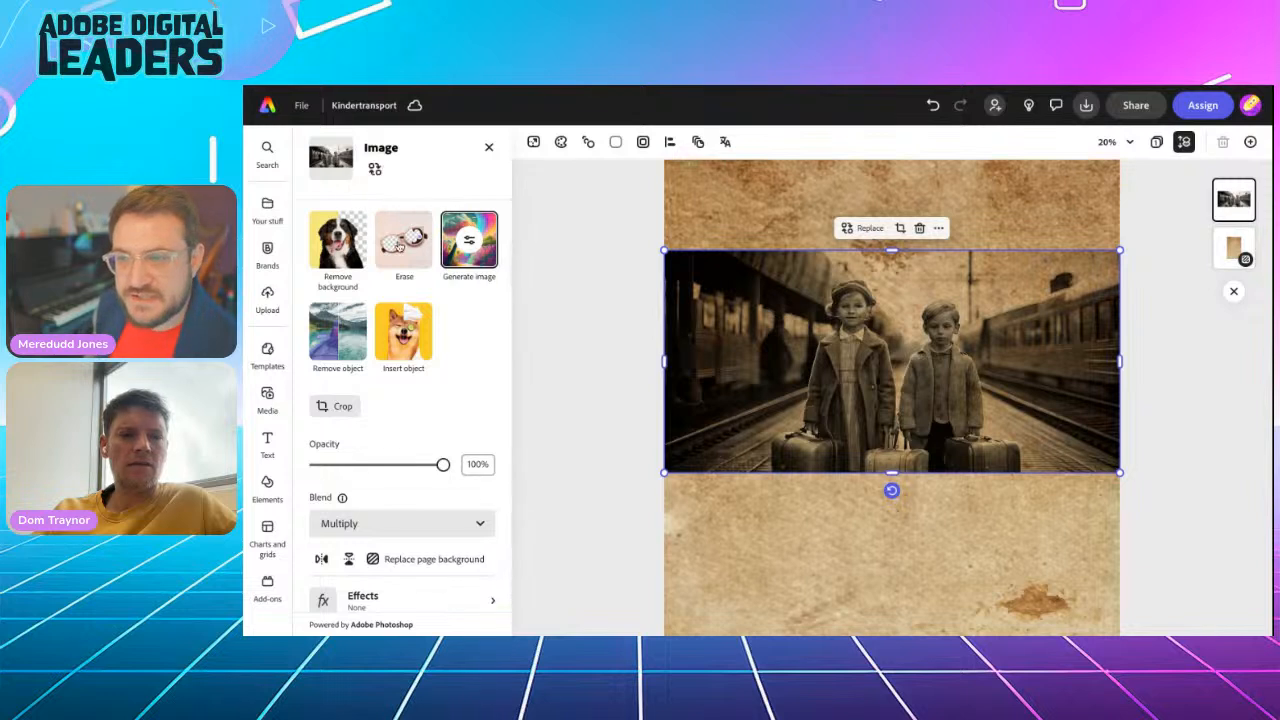
# Erase the edges of the children image all around with a circle brush of size 200, hardness 1 and opacity 100
pyautogui.click(396, 226)
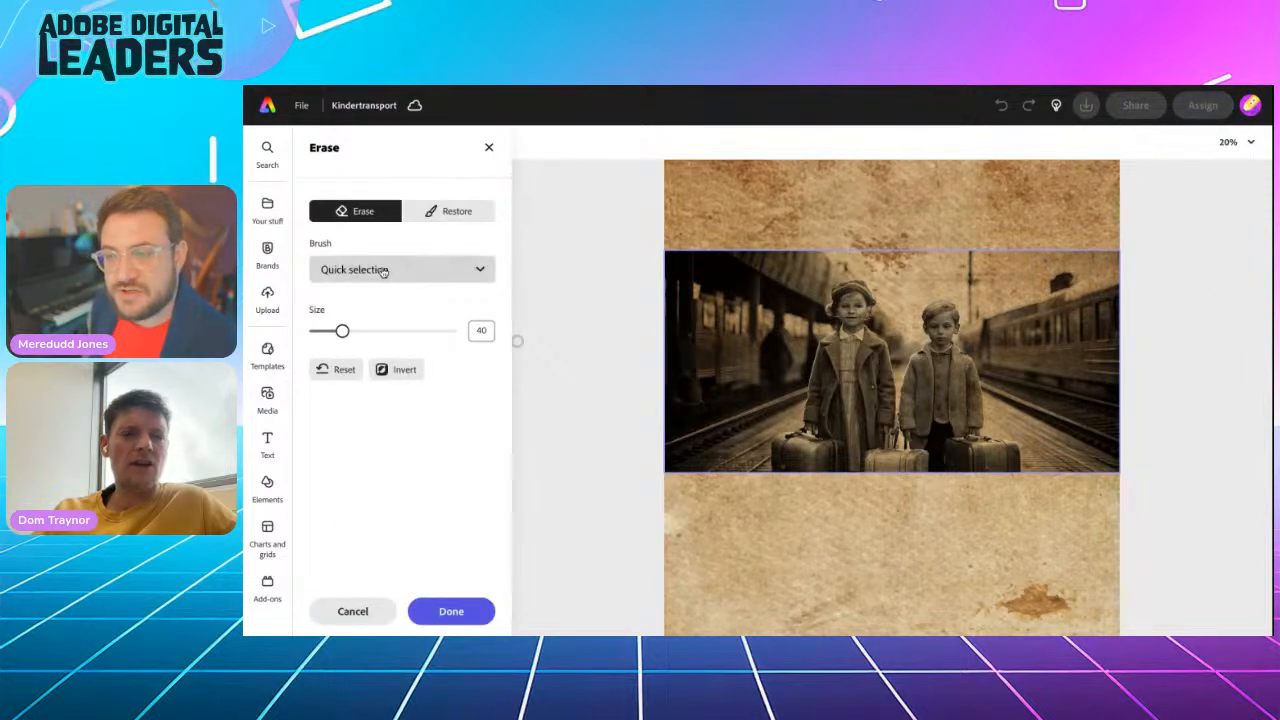
pyautogui.click(382, 272)
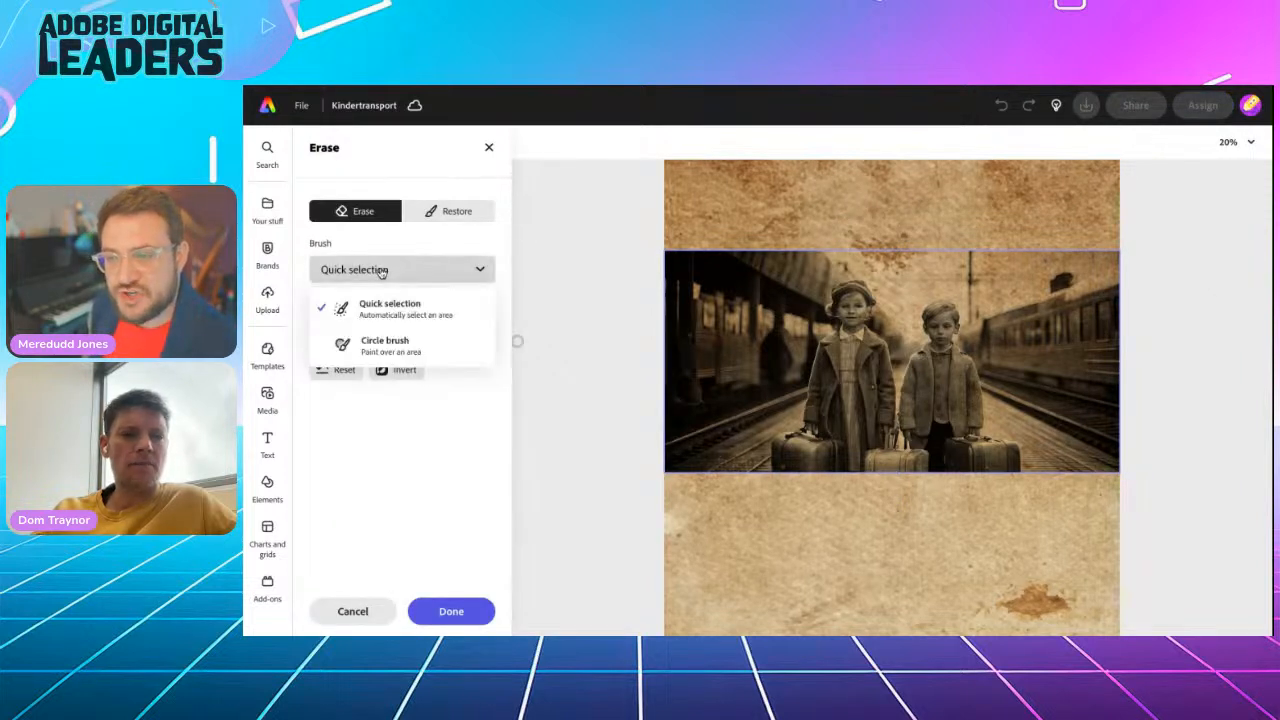
pyautogui.click(371, 347)
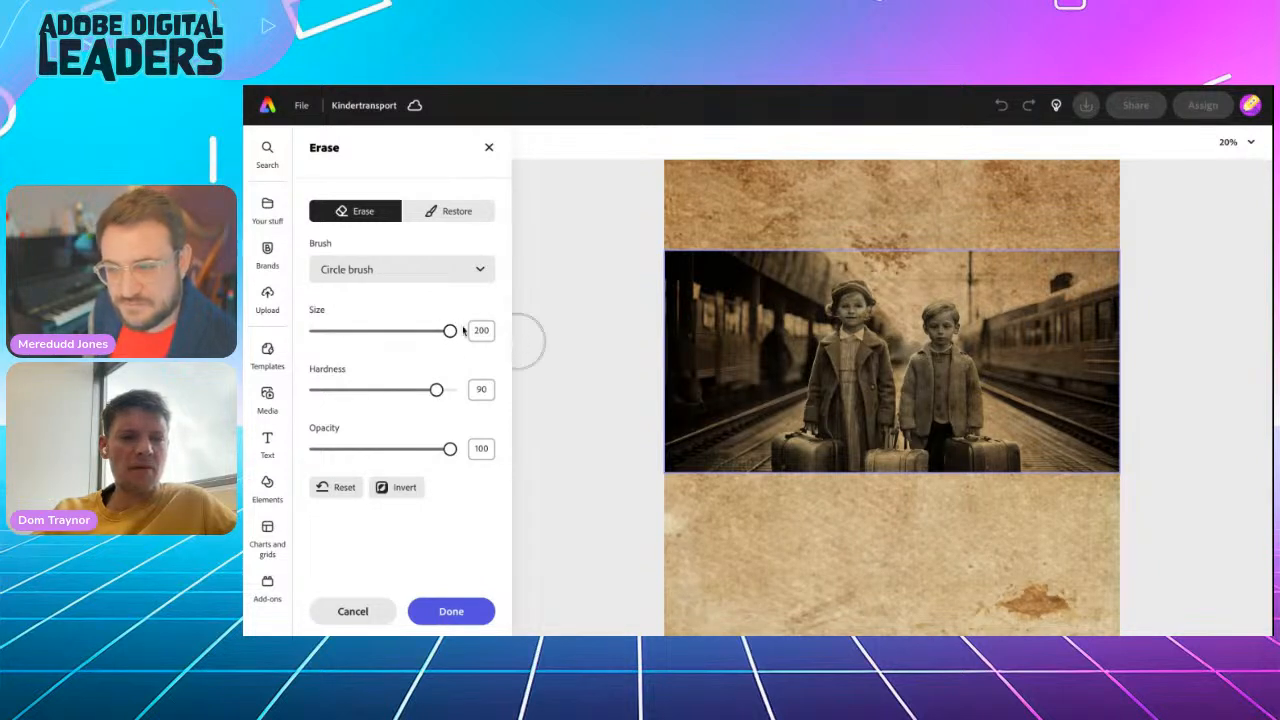
pyautogui.moveTo(397, 395); pyautogui.dragTo(327, 397)
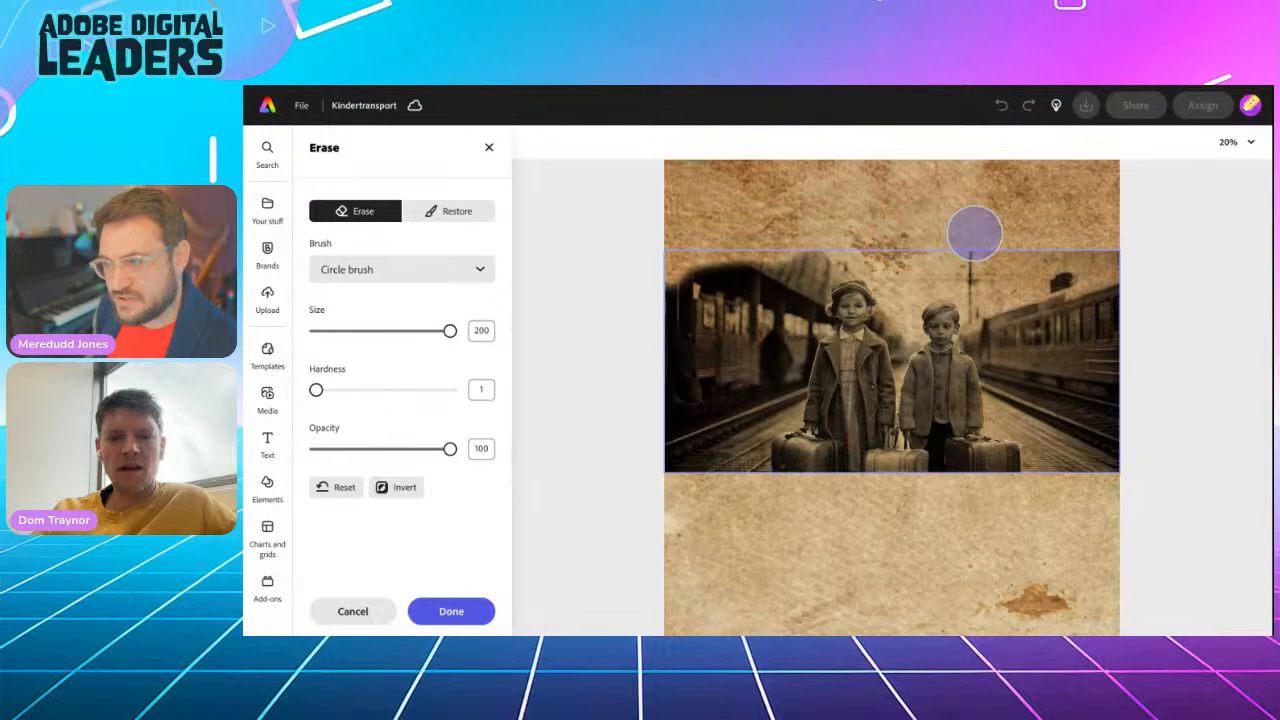
pyautogui.moveTo(1122, 258)
pyautogui.mouseDown()
pyautogui.moveTo(1127, 334)
pyautogui.moveTo(1112, 354)
pyautogui.moveTo(1126, 421)
pyautogui.moveTo(1110, 477)
pyautogui.moveTo(1029, 468)
pyautogui.moveTo(1011, 489)
pyautogui.moveTo(975, 487)
pyautogui.moveTo(1087, 484)
pyautogui.moveTo(1124, 431)
pyautogui.moveTo(975, 489)
pyautogui.moveTo(947, 482)
pyautogui.moveTo(965, 474)
pyautogui.moveTo(870, 463)
pyautogui.moveTo(824, 460)
pyautogui.moveTo(800, 475)
pyautogui.moveTo(666, 456)
pyautogui.moveTo(654, 429)
pyautogui.moveTo(660, 295)
pyautogui.moveTo(711, 237)
pyautogui.mouseUp()
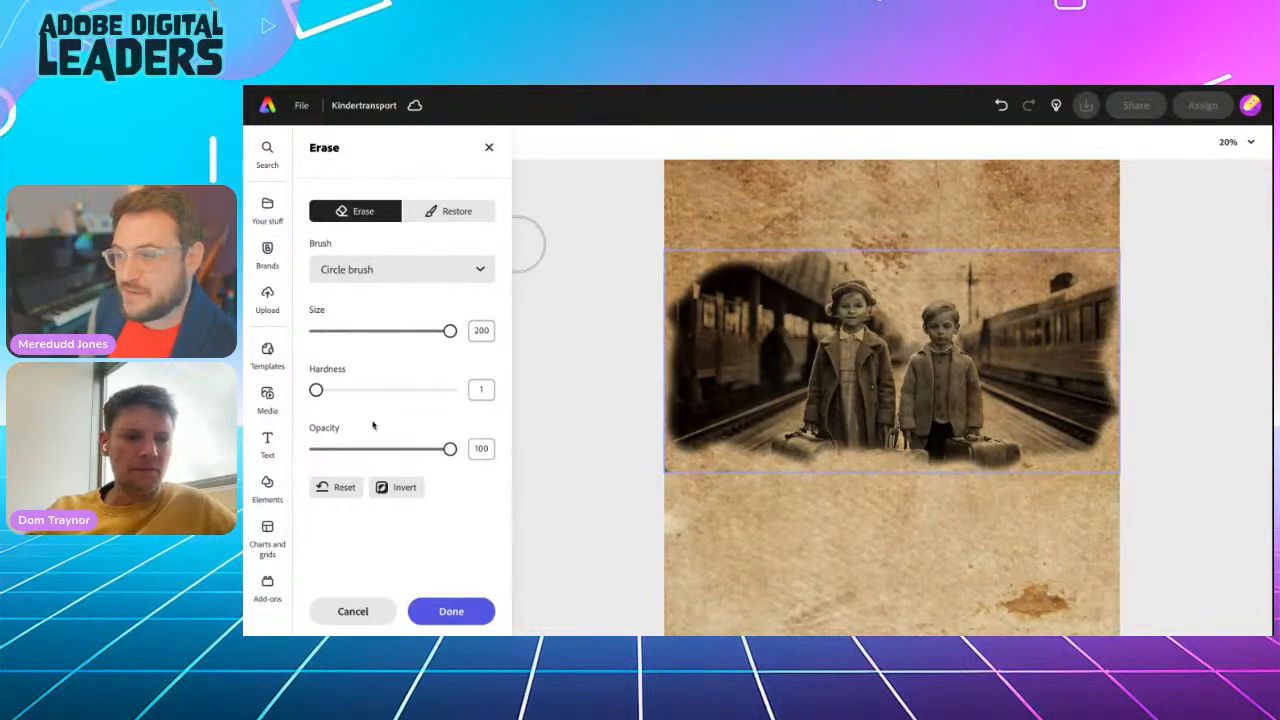
# Soften the children image's borders further with the eraser at opacity 48 and then 32, and apply the erasing
pyautogui.moveTo(451, 449); pyautogui.dragTo(401, 450)
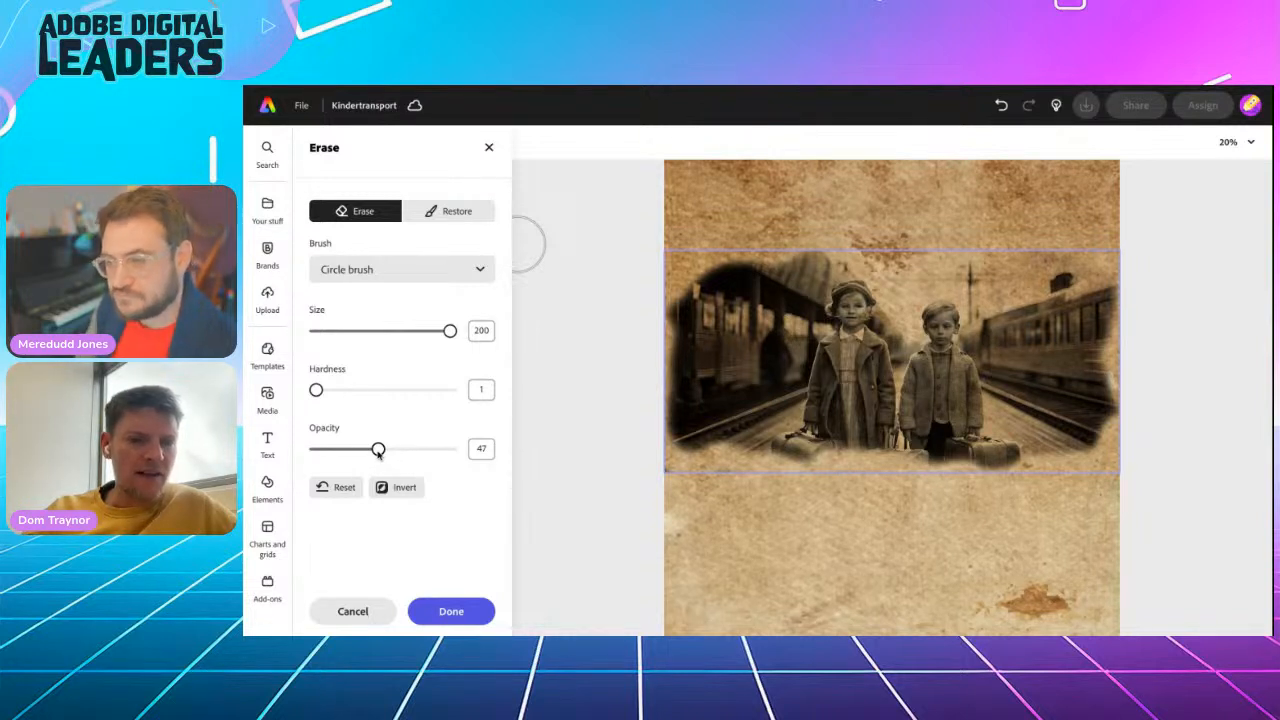
pyautogui.moveTo(378, 452); pyautogui.dragTo(380, 450)
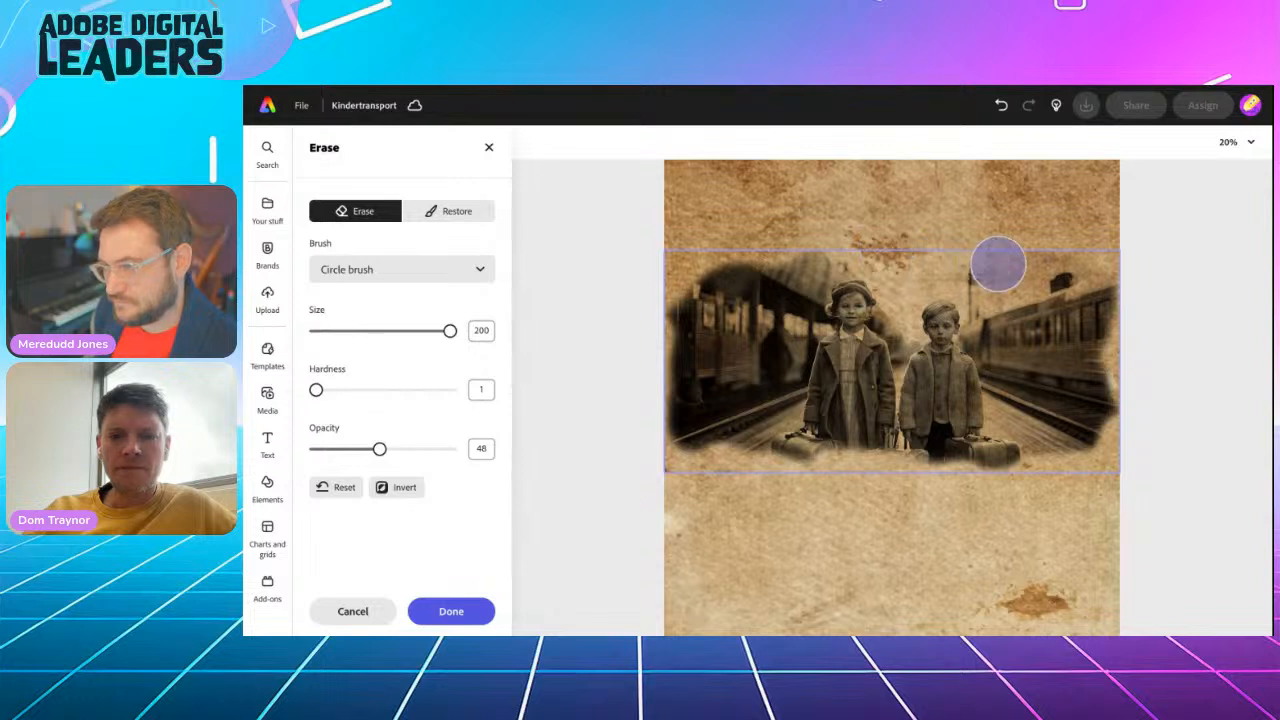
pyautogui.moveTo(1120, 318)
pyautogui.mouseDown()
pyautogui.moveTo(1107, 347)
pyautogui.moveTo(1111, 418)
pyautogui.moveTo(1134, 384)
pyautogui.moveTo(1092, 447)
pyautogui.moveTo(1065, 452)
pyautogui.moveTo(1037, 431)
pyautogui.moveTo(1020, 453)
pyautogui.moveTo(968, 458)
pyautogui.moveTo(955, 445)
pyautogui.moveTo(934, 458)
pyautogui.moveTo(918, 445)
pyautogui.moveTo(895, 454)
pyautogui.moveTo(882, 438)
pyautogui.moveTo(844, 446)
pyautogui.moveTo(825, 429)
pyautogui.moveTo(778, 448)
pyautogui.moveTo(729, 421)
pyautogui.moveTo(737, 429)
pyautogui.moveTo(677, 431)
pyautogui.mouseUp()
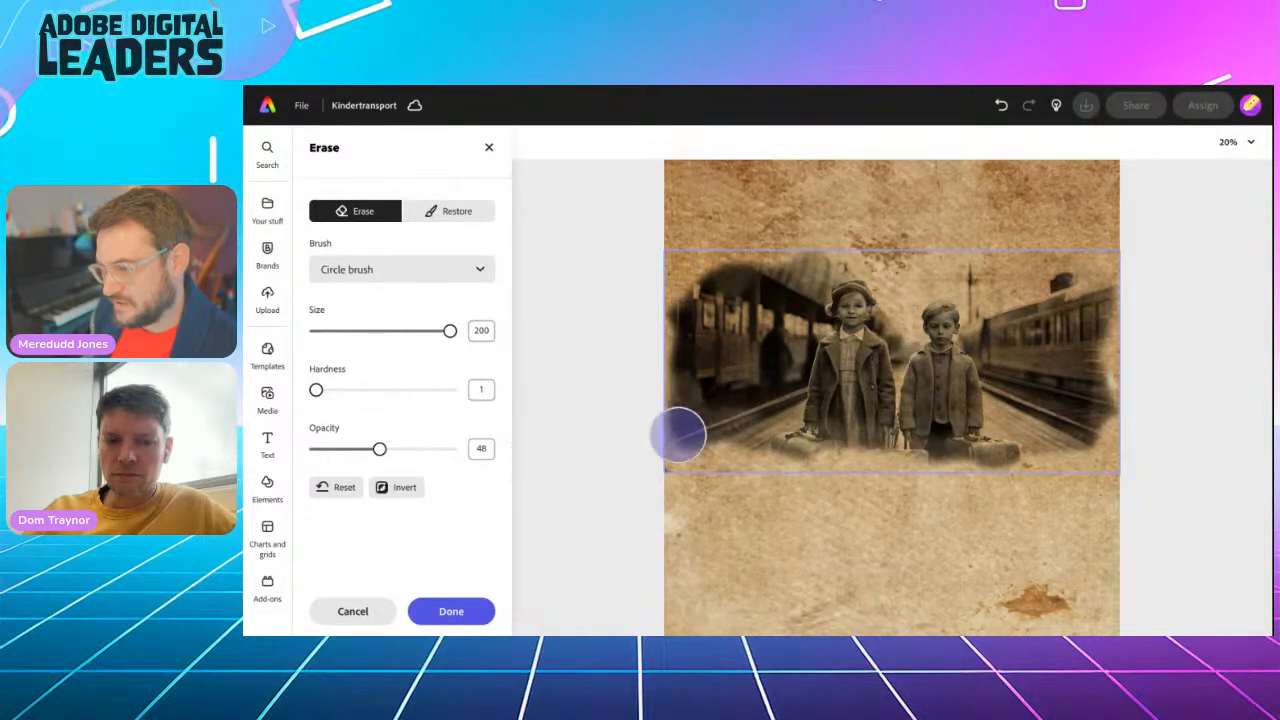
pyautogui.click(358, 449)
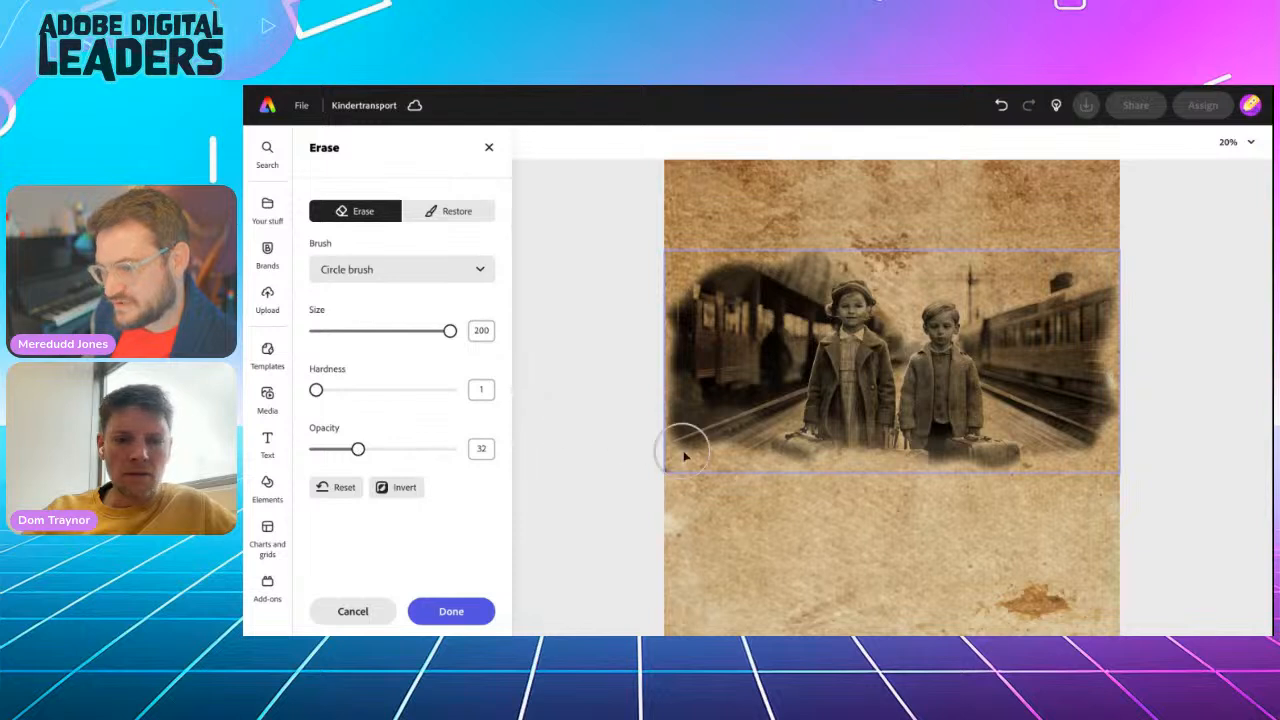
pyautogui.moveTo(689, 450)
pyautogui.mouseDown()
pyautogui.moveTo(679, 401)
pyautogui.moveTo(654, 393)
pyautogui.moveTo(685, 458)
pyautogui.moveTo(684, 370)
pyautogui.moveTo(665, 360)
pyautogui.moveTo(702, 271)
pyautogui.moveTo(670, 356)
pyautogui.moveTo(689, 446)
pyautogui.moveTo(736, 460)
pyautogui.moveTo(853, 446)
pyautogui.moveTo(920, 478)
pyautogui.moveTo(1071, 460)
pyautogui.moveTo(1123, 373)
pyautogui.moveTo(1126, 413)
pyautogui.moveTo(1116, 385)
pyautogui.moveTo(1129, 286)
pyautogui.moveTo(1115, 313)
pyautogui.moveTo(1083, 253)
pyautogui.moveTo(1112, 256)
pyautogui.moveTo(1017, 234)
pyautogui.mouseUp()
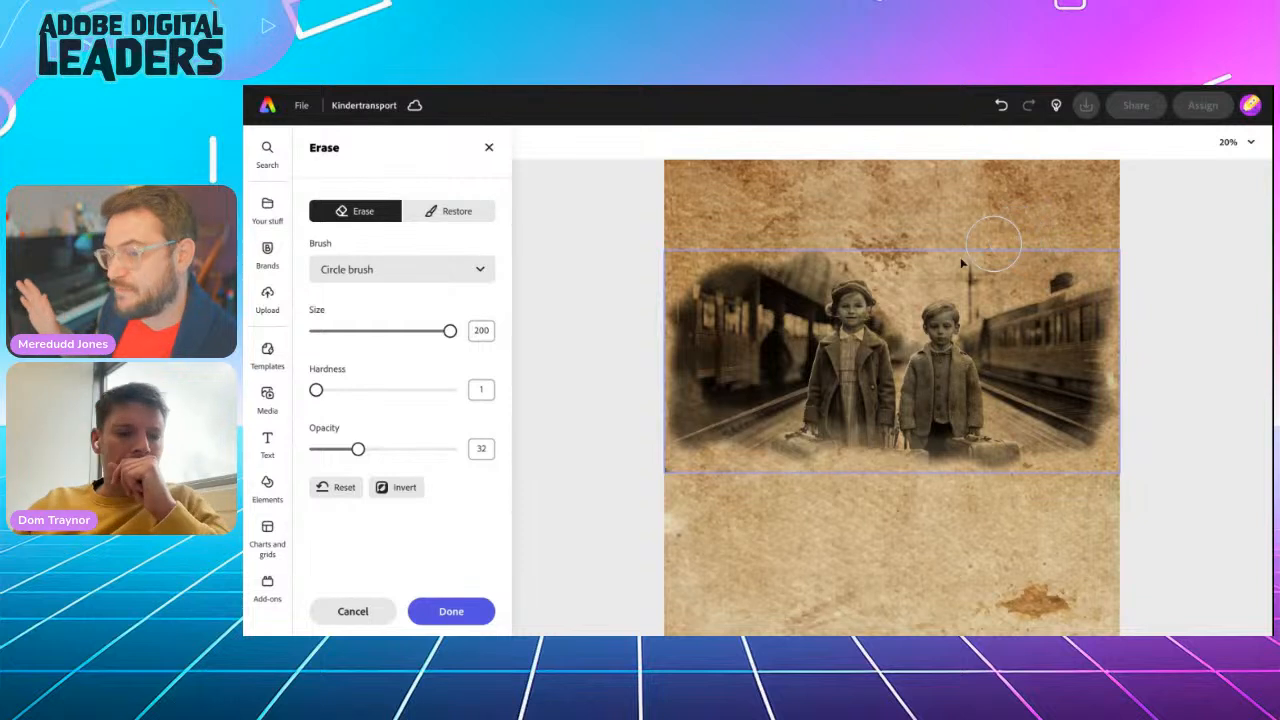
pyautogui.click(450, 611)
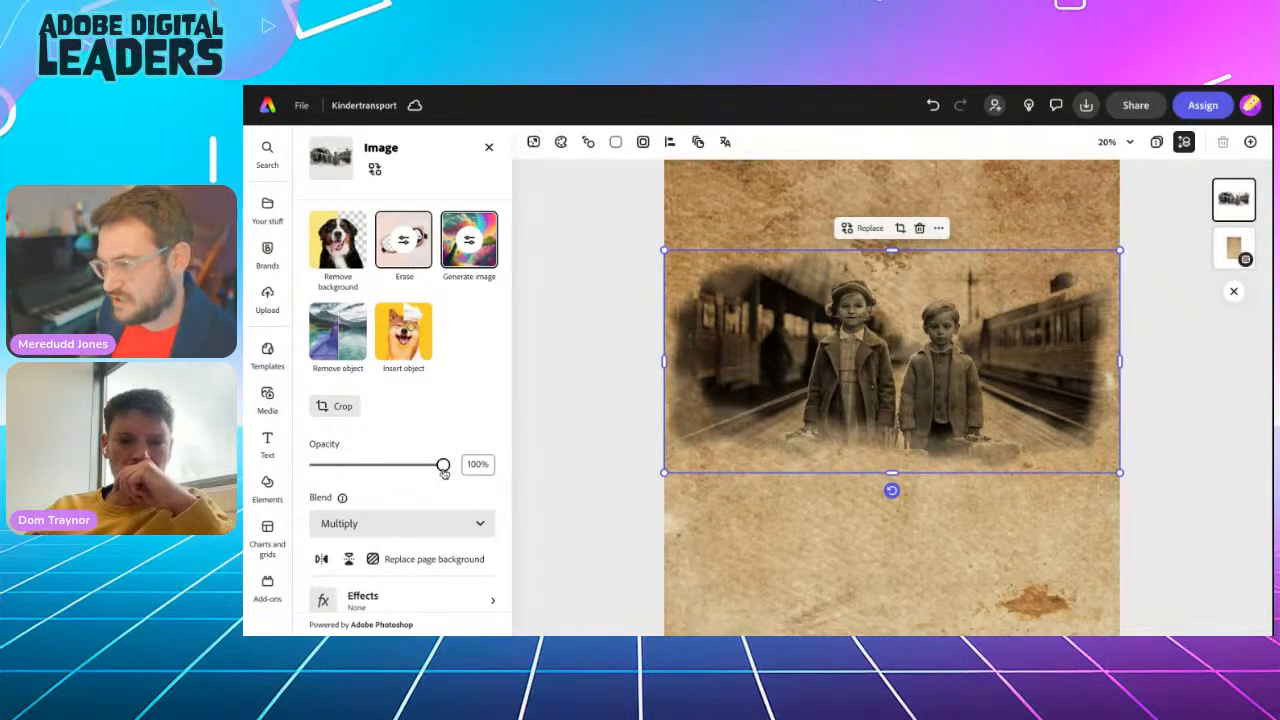
# Reduce the children image's opacity to 51% and deselect it
pyautogui.moveTo(444, 472); pyautogui.dragTo(404, 474)
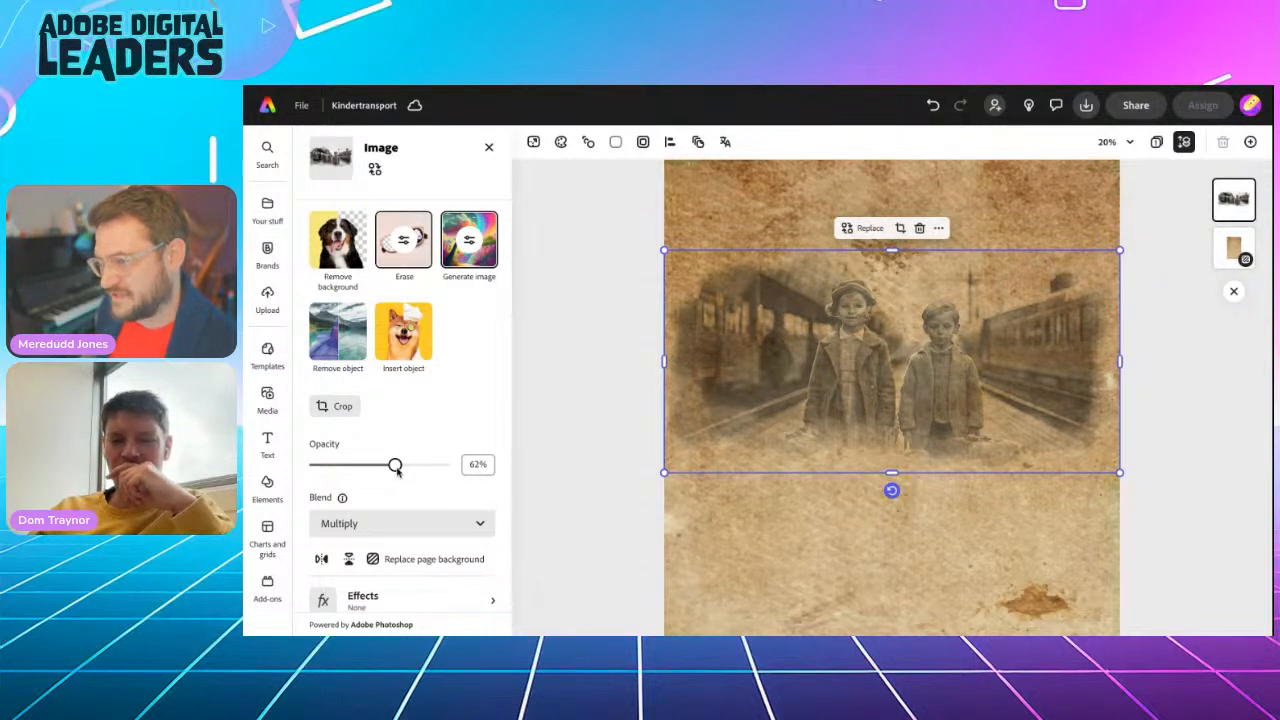
pyautogui.moveTo(395, 470); pyautogui.dragTo(384, 467)
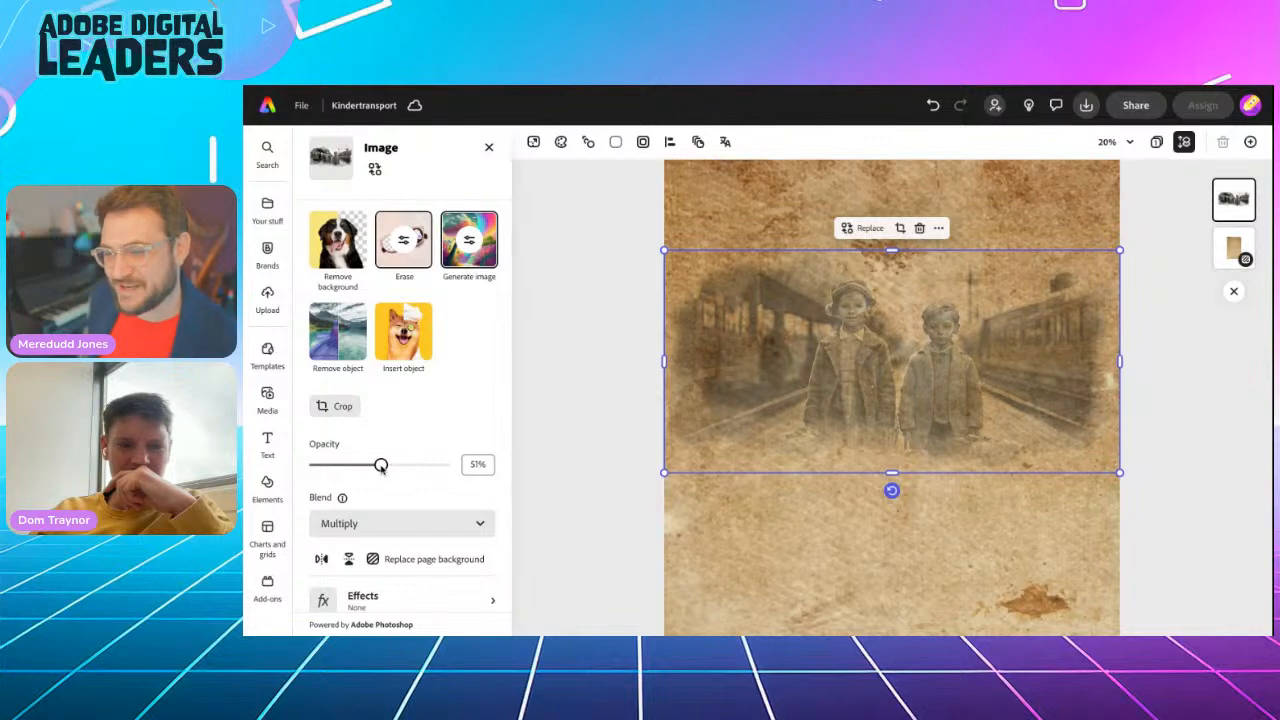
pyautogui.click(588, 412)
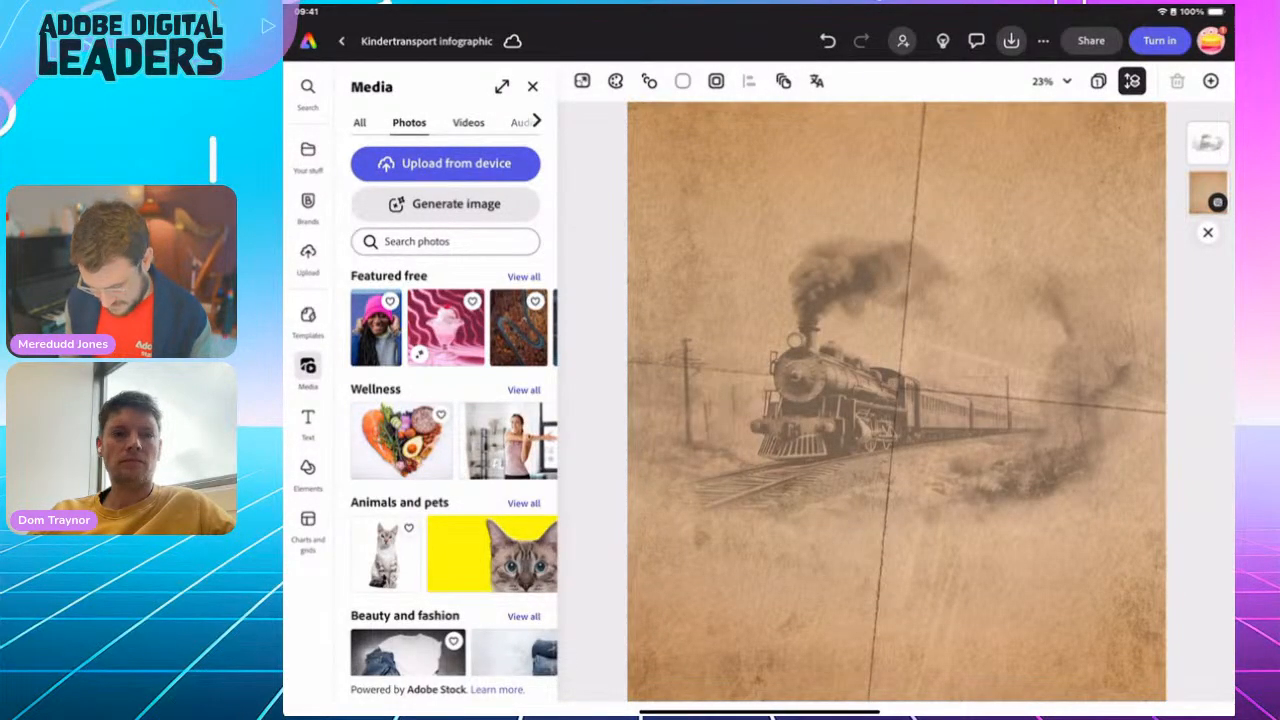
# In the Kindertransport infographic design with the steam train, add a text reading "Kindertransport"
pyautogui.click(308, 423)
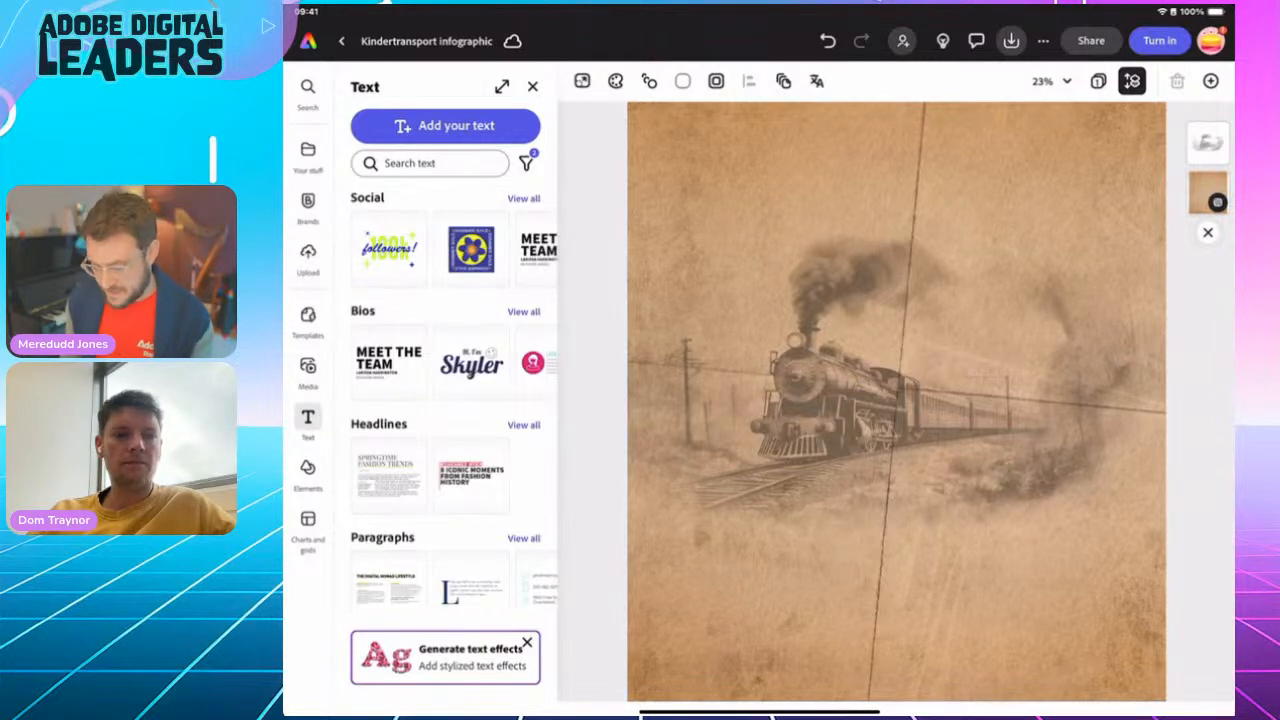
pyautogui.click(445, 125)
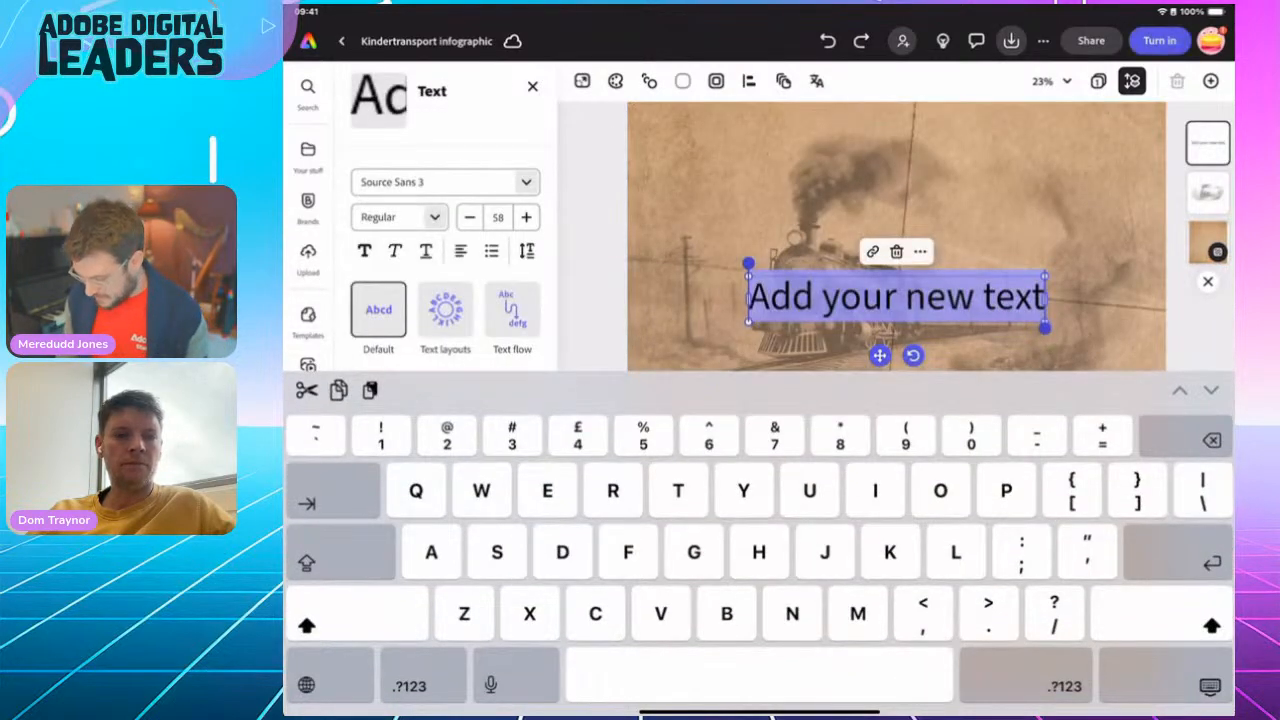
pyautogui.write('Kinder')
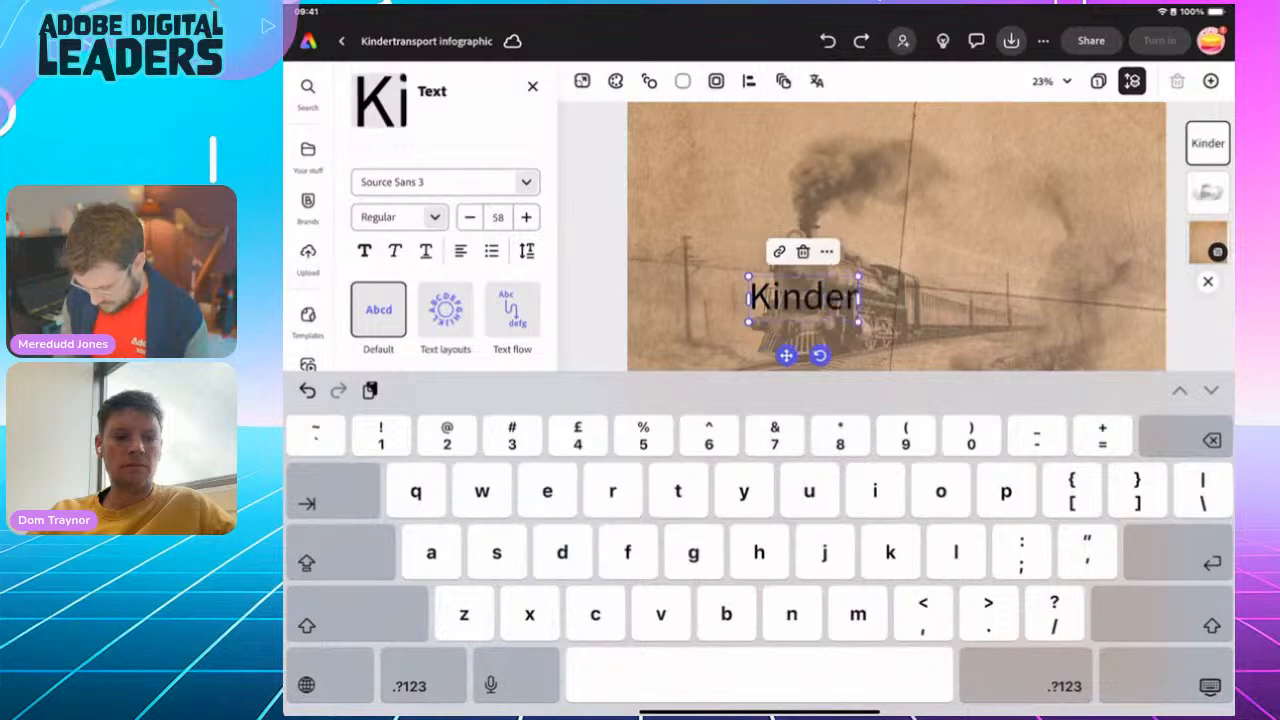
pyautogui.write('transport')
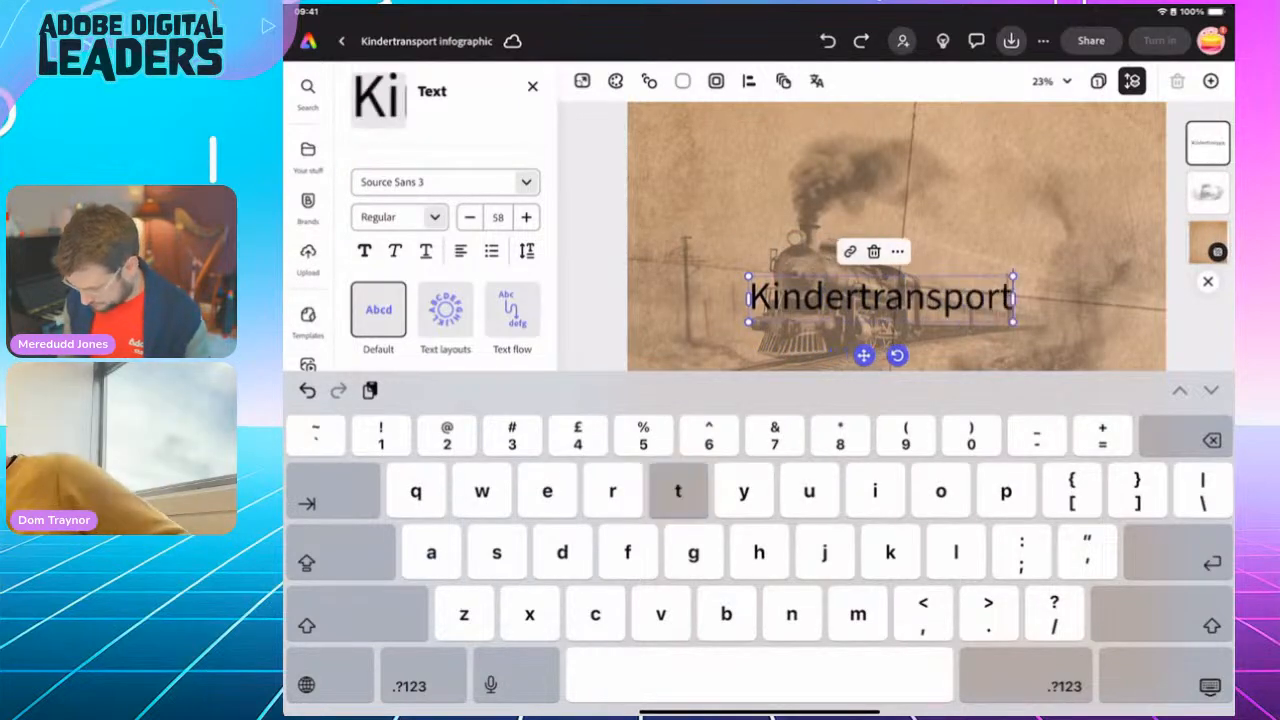
pyautogui.click(1210, 687)
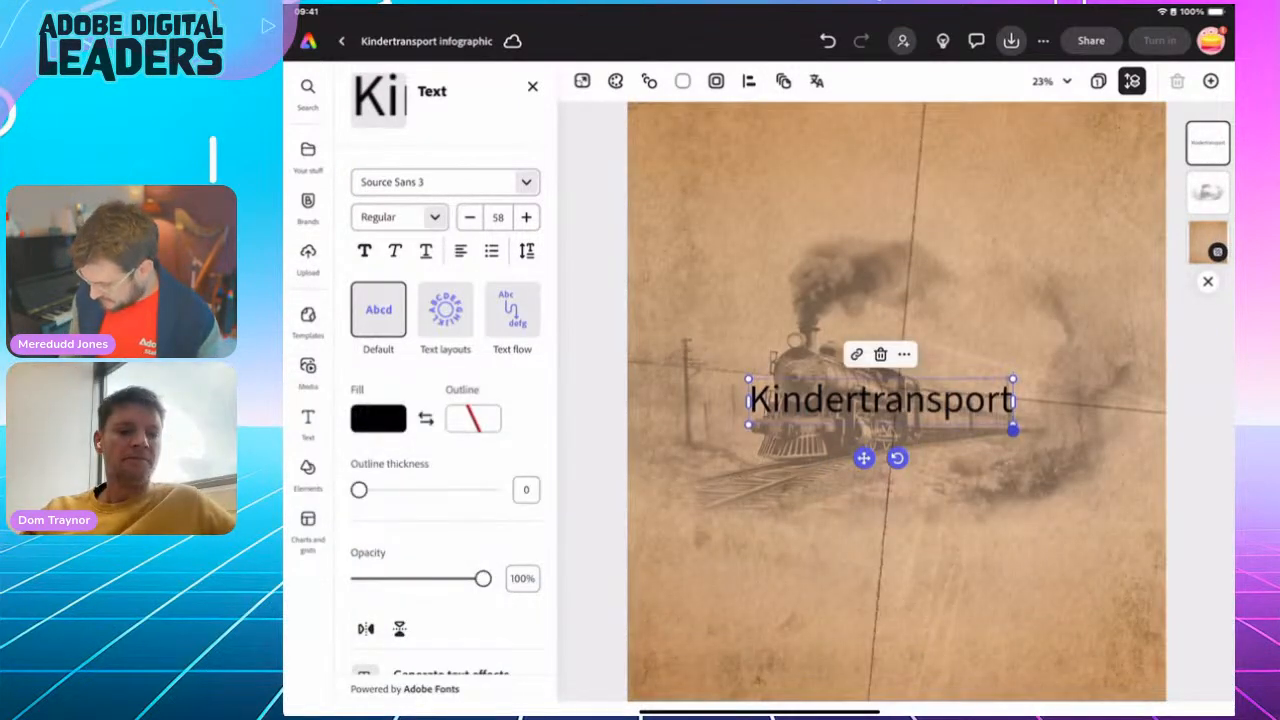
pyautogui.click(882, 401)
pyautogui.click(1210, 687)
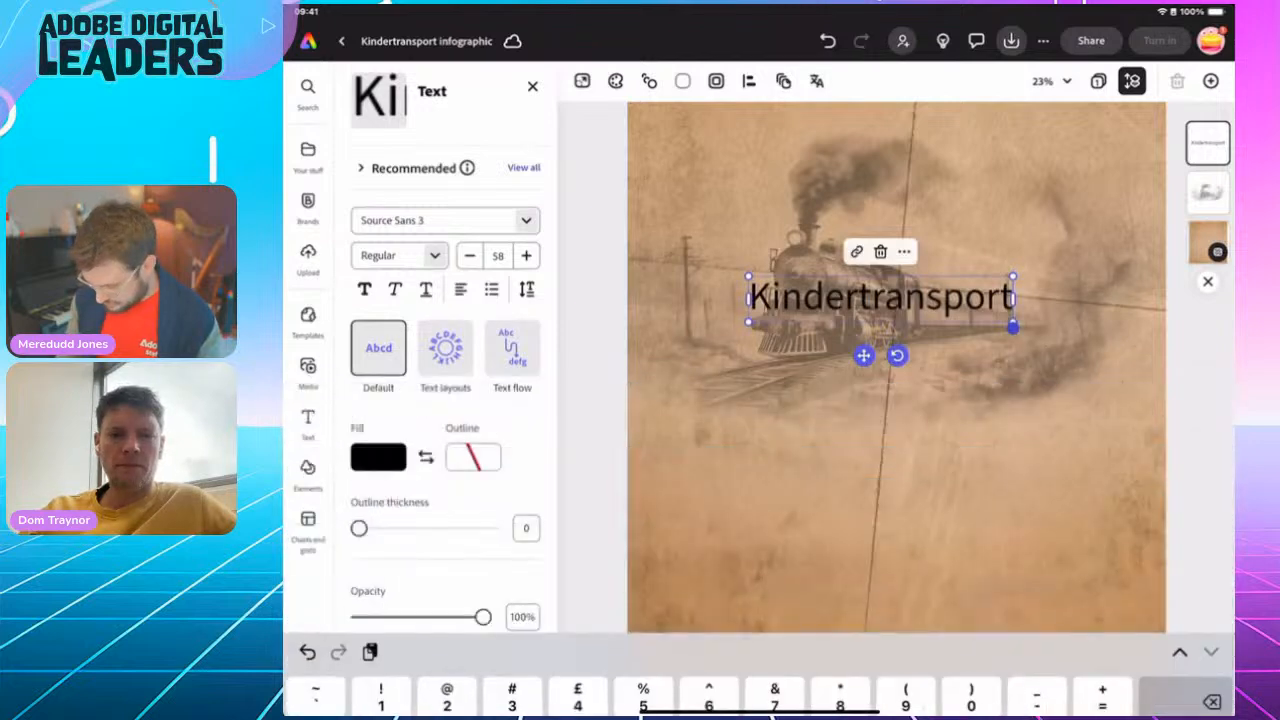
# Enlarge the "Kindertransport" title to size 110 and place it across the page over the lower part of the train
pyautogui.moveTo(880, 400); pyautogui.dragTo(775, 475)
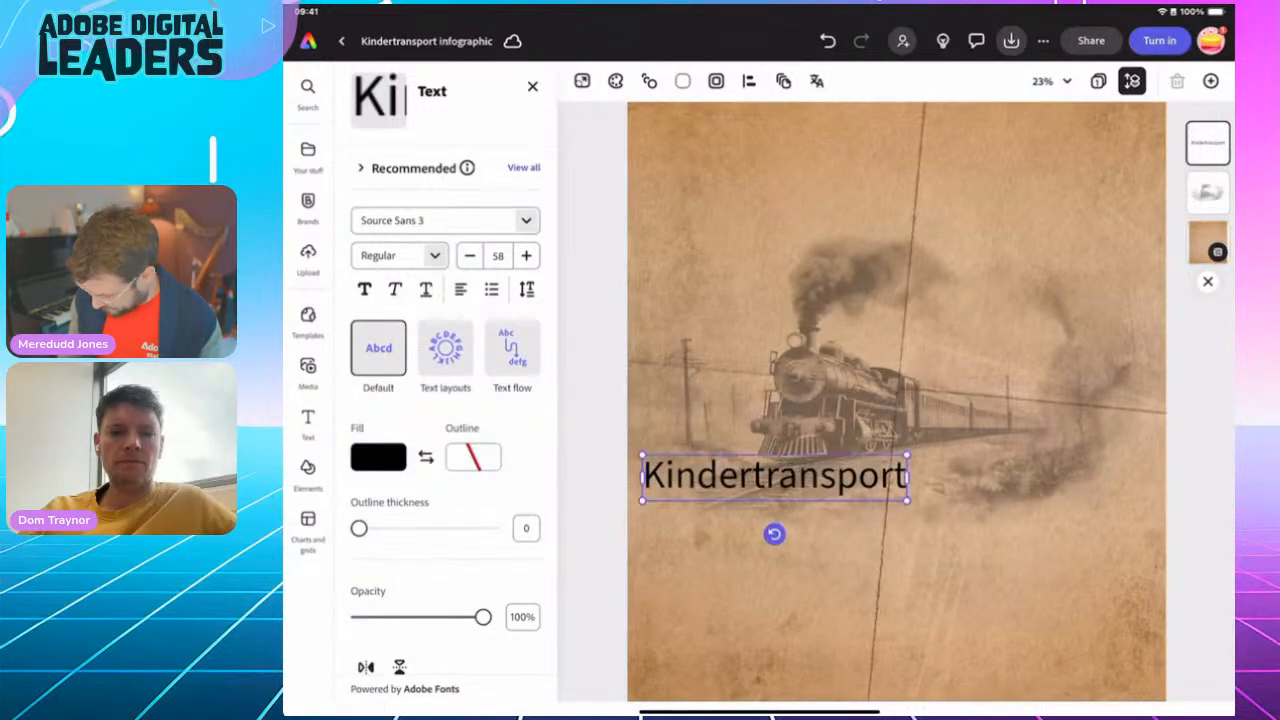
pyautogui.moveTo(907, 455)
pyautogui.mouseDown()
pyautogui.moveTo(1143, 414)
pyautogui.moveTo(884, 487)
pyautogui.moveTo(894, 467)
pyautogui.moveTo(880, 428)
pyautogui.moveTo(880, 309)
pyautogui.moveTo(893, 487)
pyautogui.moveTo(890, 468)
pyautogui.mouseUp()
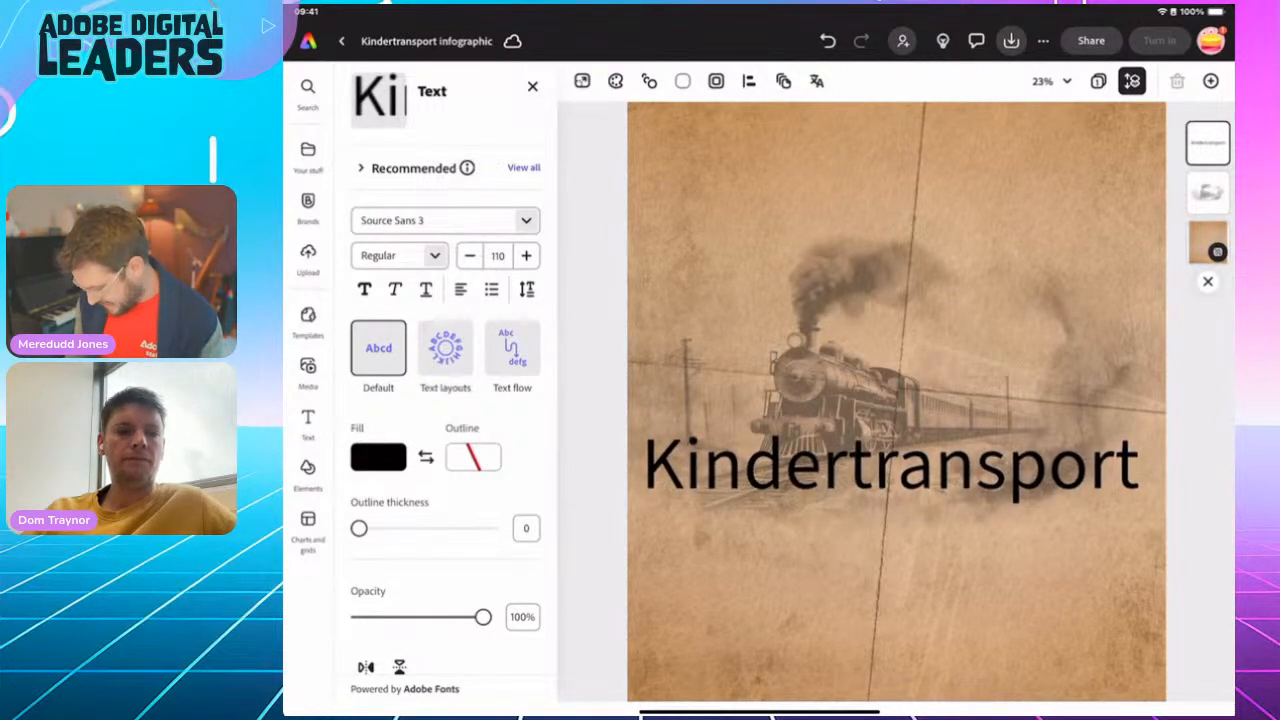
pyautogui.moveTo(890, 468)
pyautogui.mouseDown()
pyautogui.moveTo(886, 386)
pyautogui.moveTo(884, 468)
pyautogui.moveTo(898, 468)
pyautogui.mouseUp()
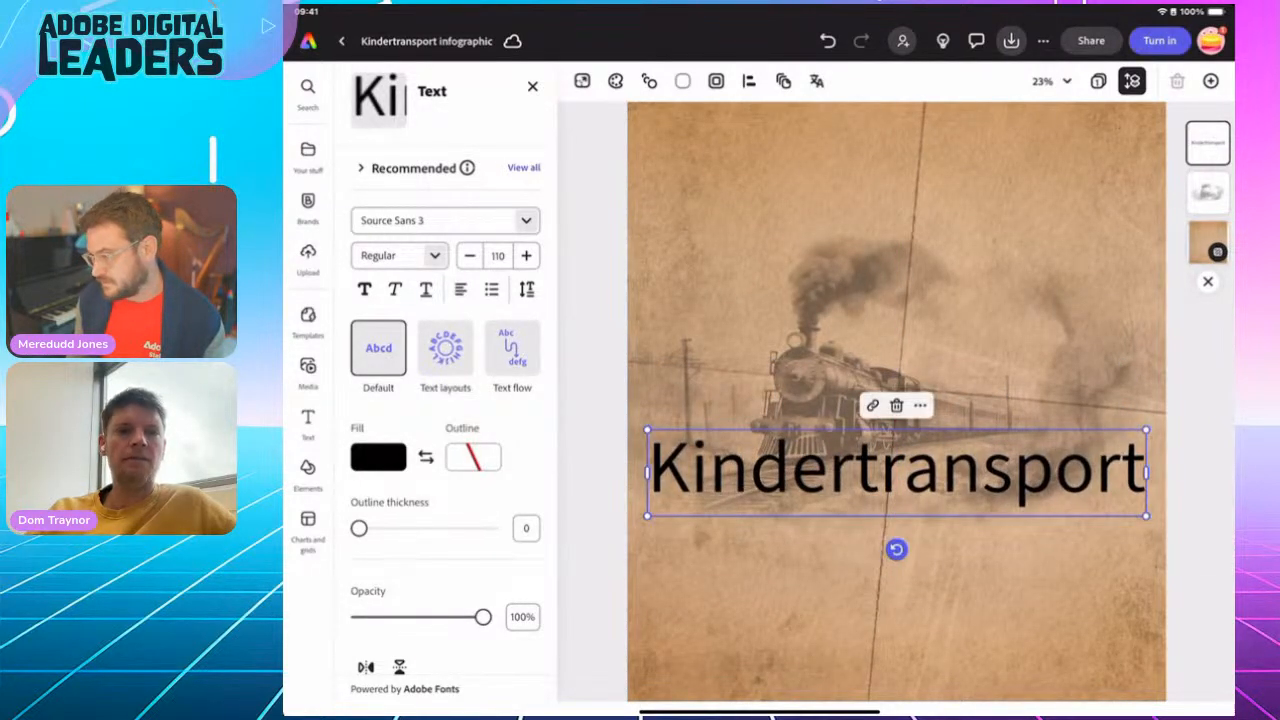
pyautogui.moveTo(897, 468)
pyautogui.mouseDown()
pyautogui.moveTo(891, 595)
pyautogui.moveTo(882, 299)
pyautogui.moveTo(885, 472)
pyautogui.mouseUp()
# Apply a recommended italic serif font style to the "Kindertransport" title
pyautogui.click(523, 168)
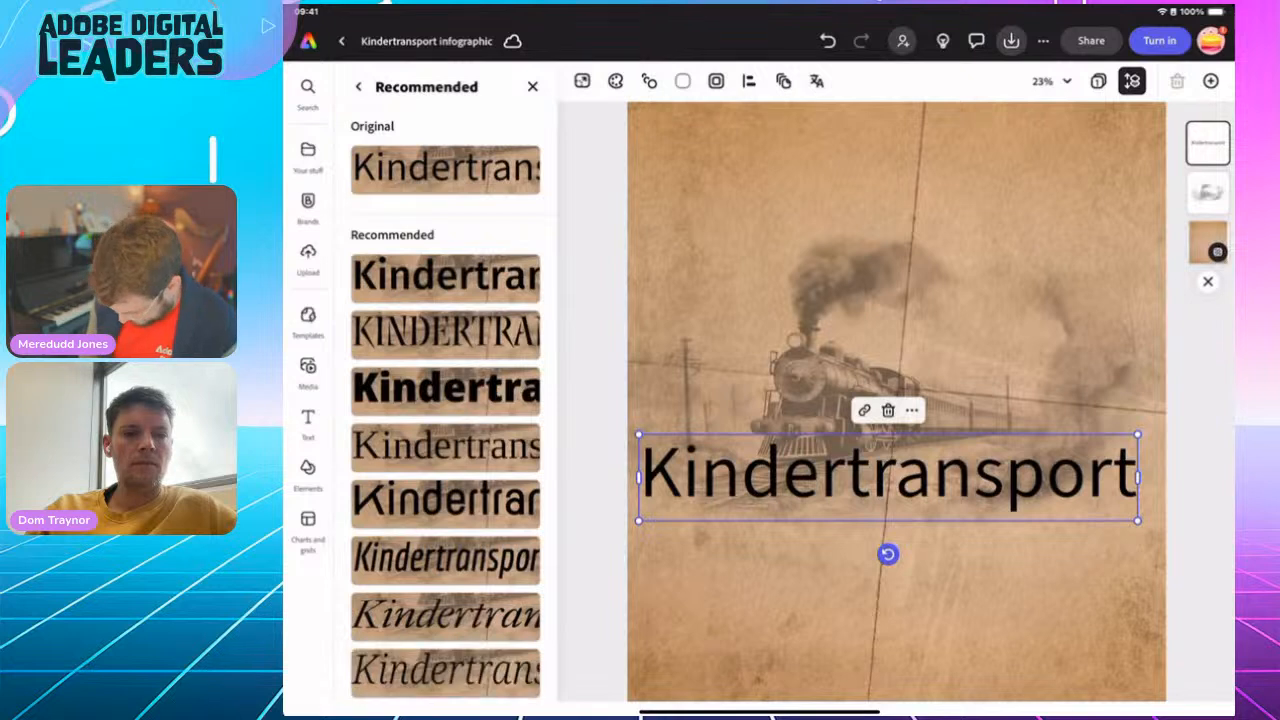
pyautogui.click(445, 616)
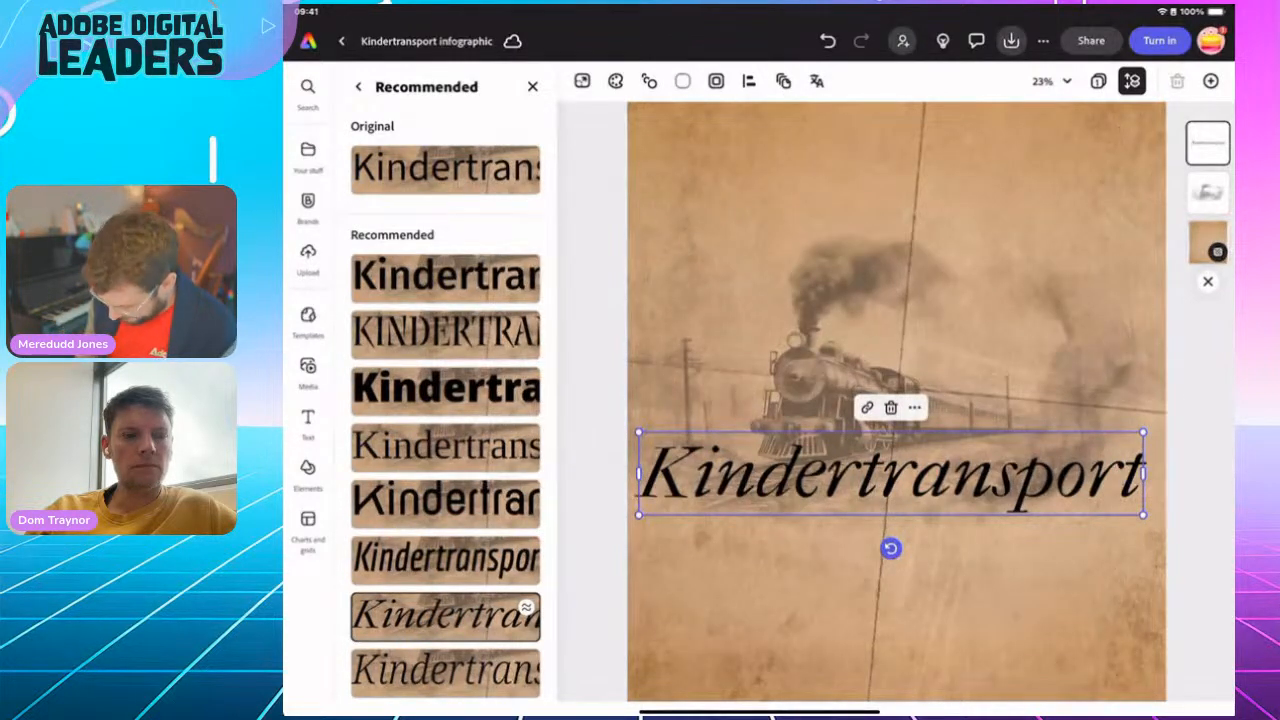
# Examine fonts similar to the "Kindertransport" title's italic serif and check the title's font settings, leaving the title deselected
pyautogui.click(527, 607)
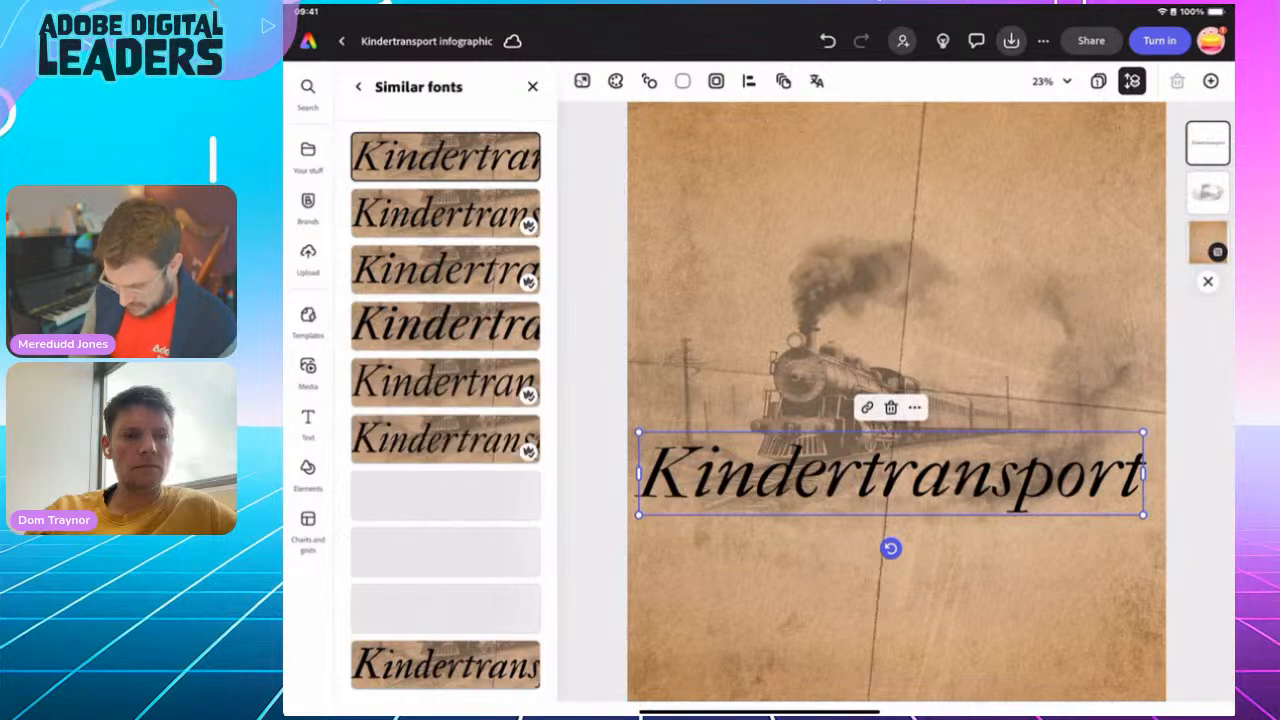
pyautogui.click(359, 87)
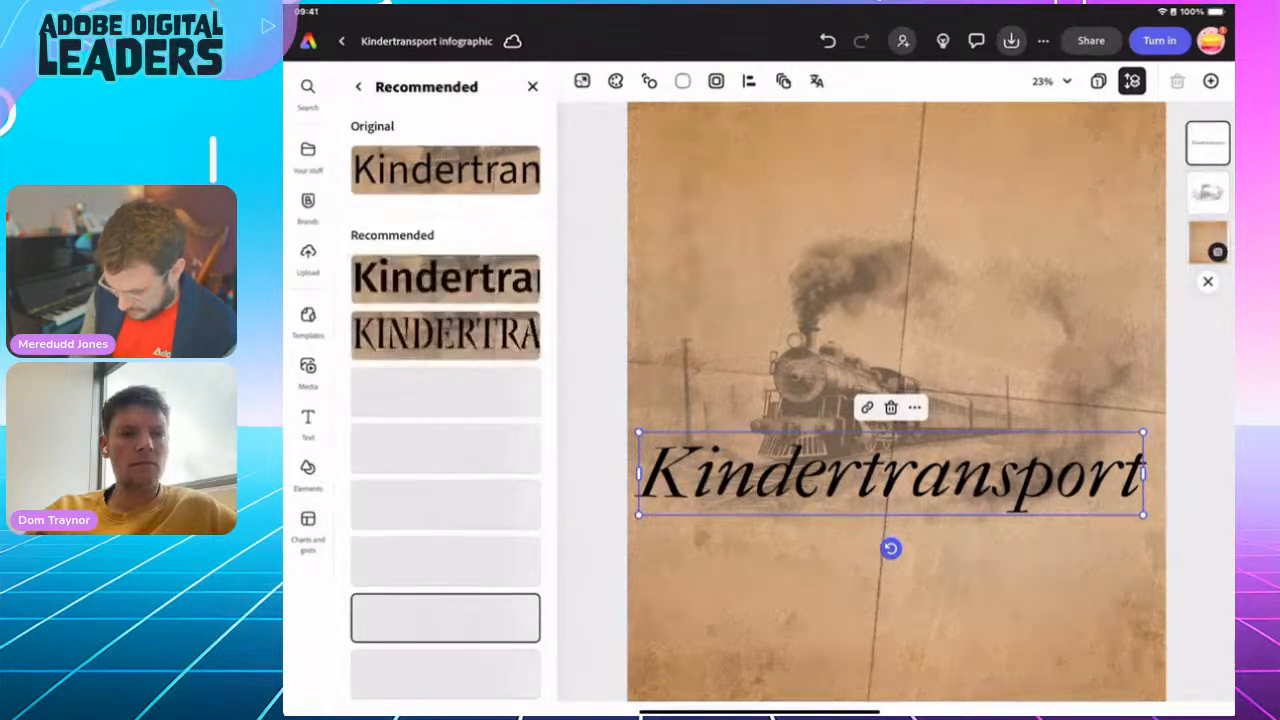
pyautogui.click(532, 87)
pyautogui.click(891, 474)
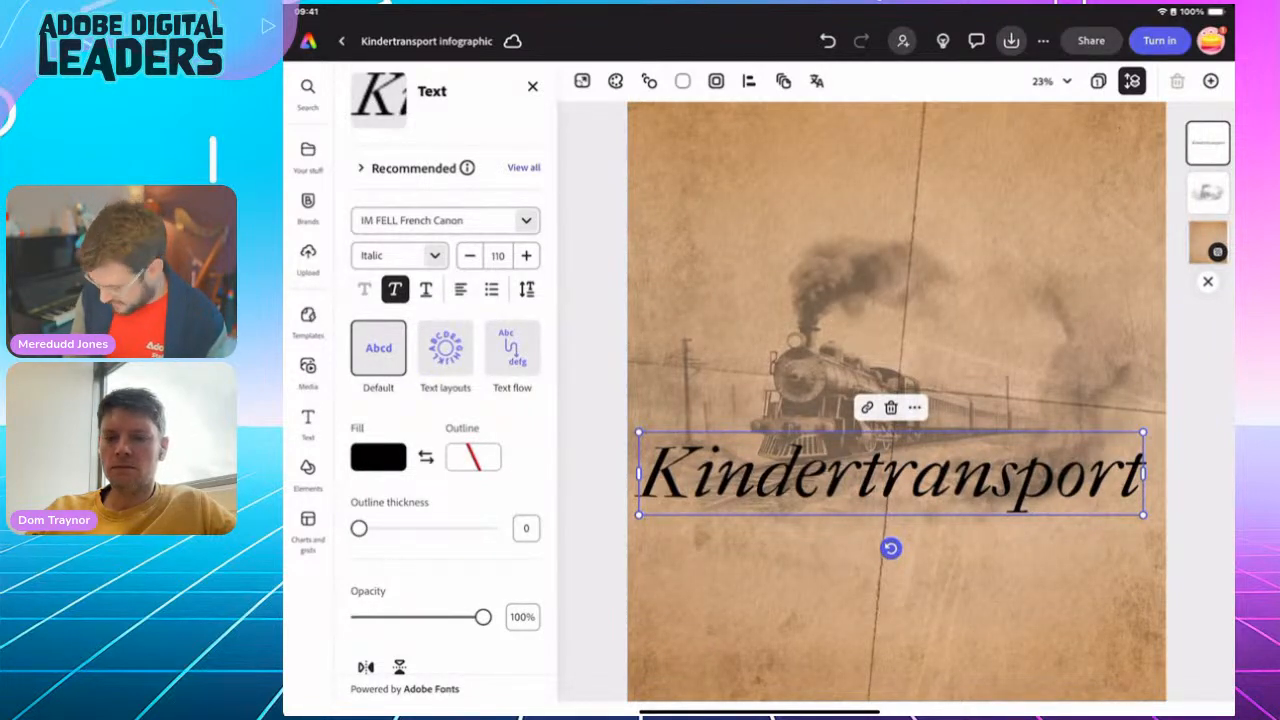
pyautogui.click(532, 86)
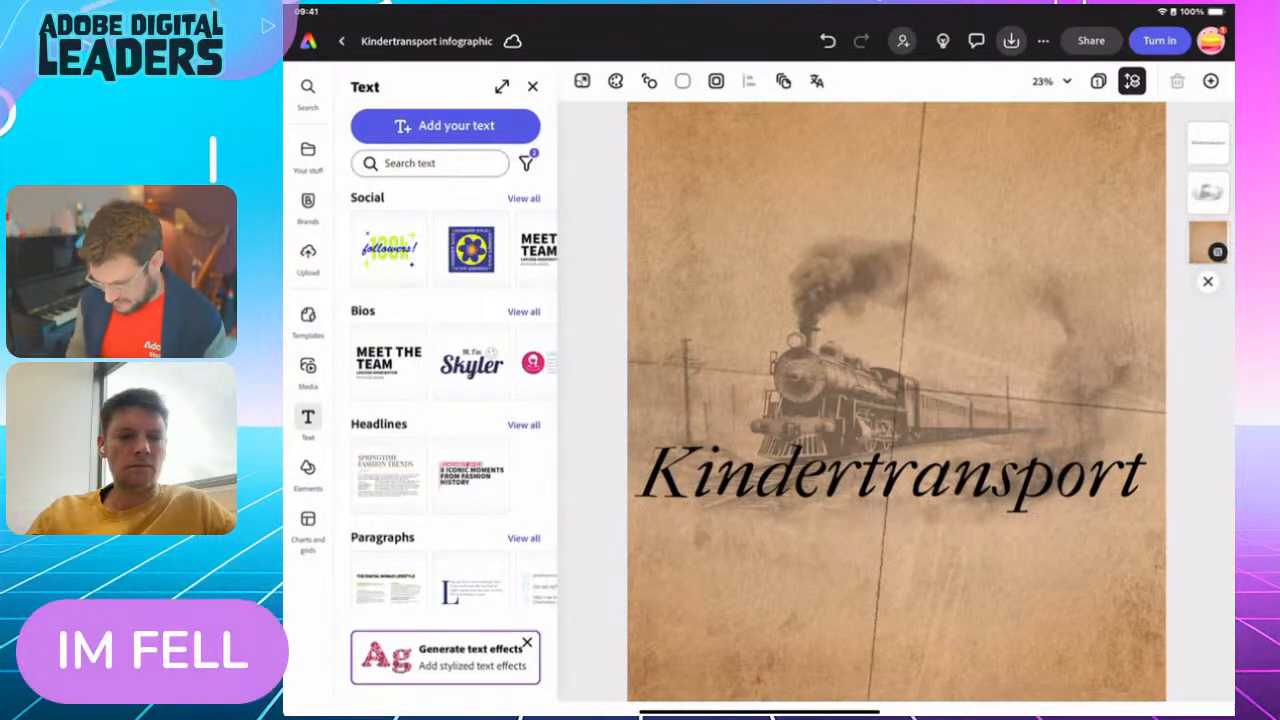
# Search the icon elements for "Circle texture"
pyautogui.scroll(-5, 897, 420)
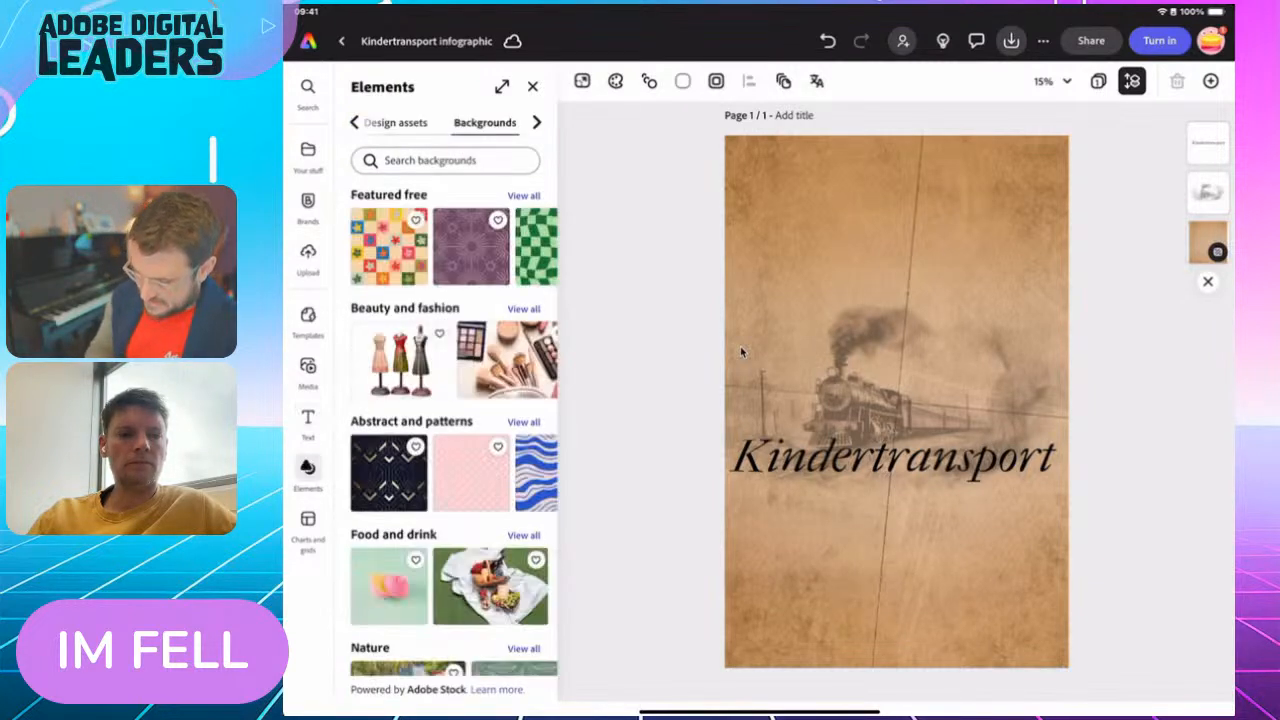
pyautogui.hscroll(2, 446, 123)
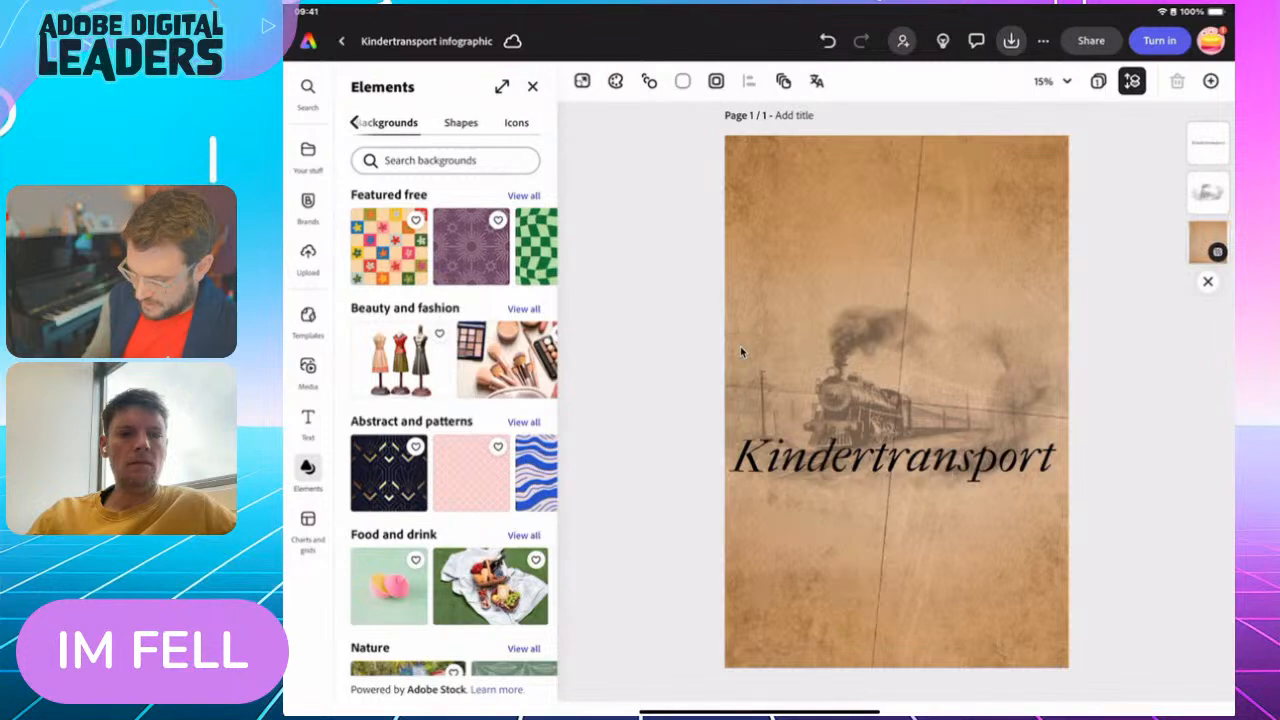
pyautogui.click(518, 123)
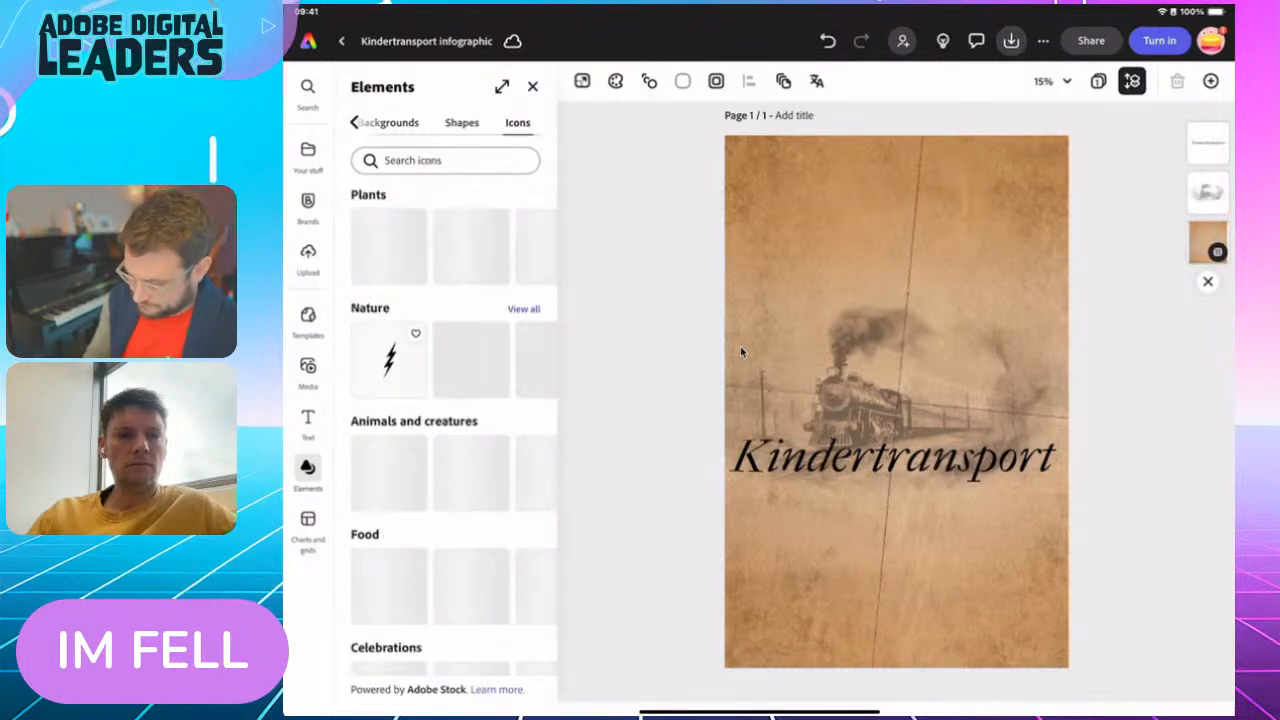
pyautogui.click(445, 160)
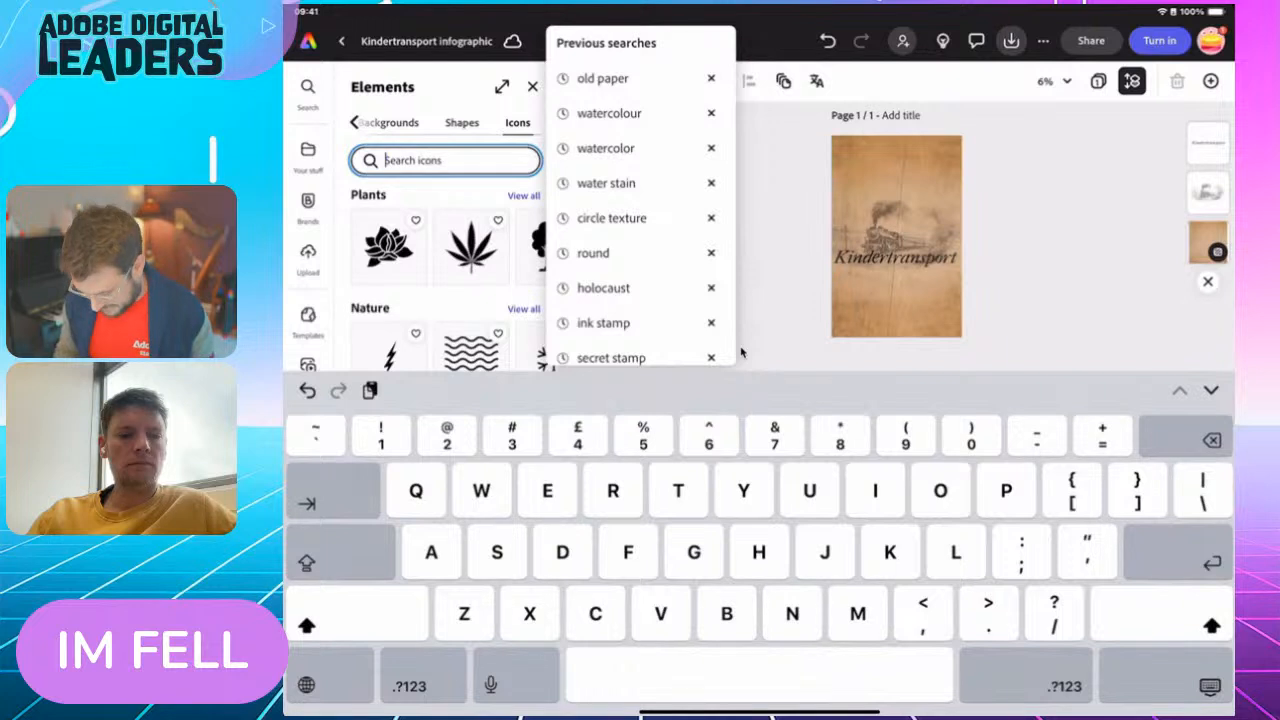
pyautogui.write('Circle')
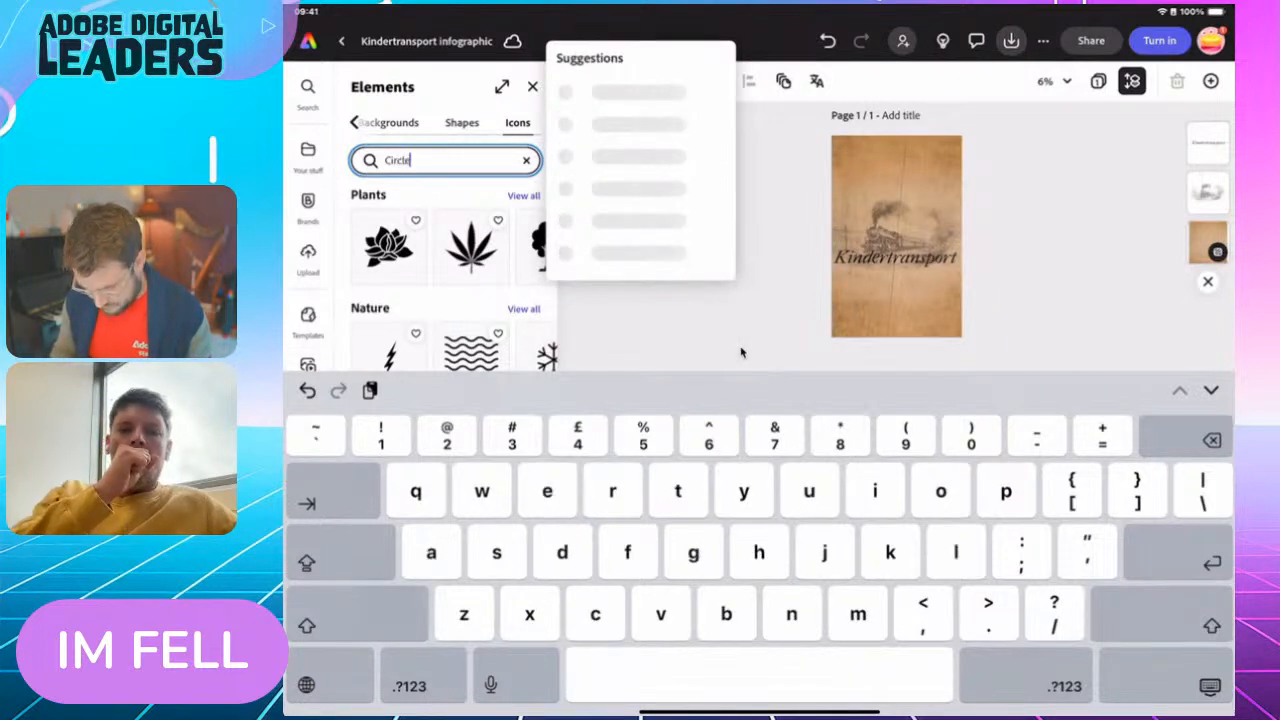
pyautogui.write(' te')
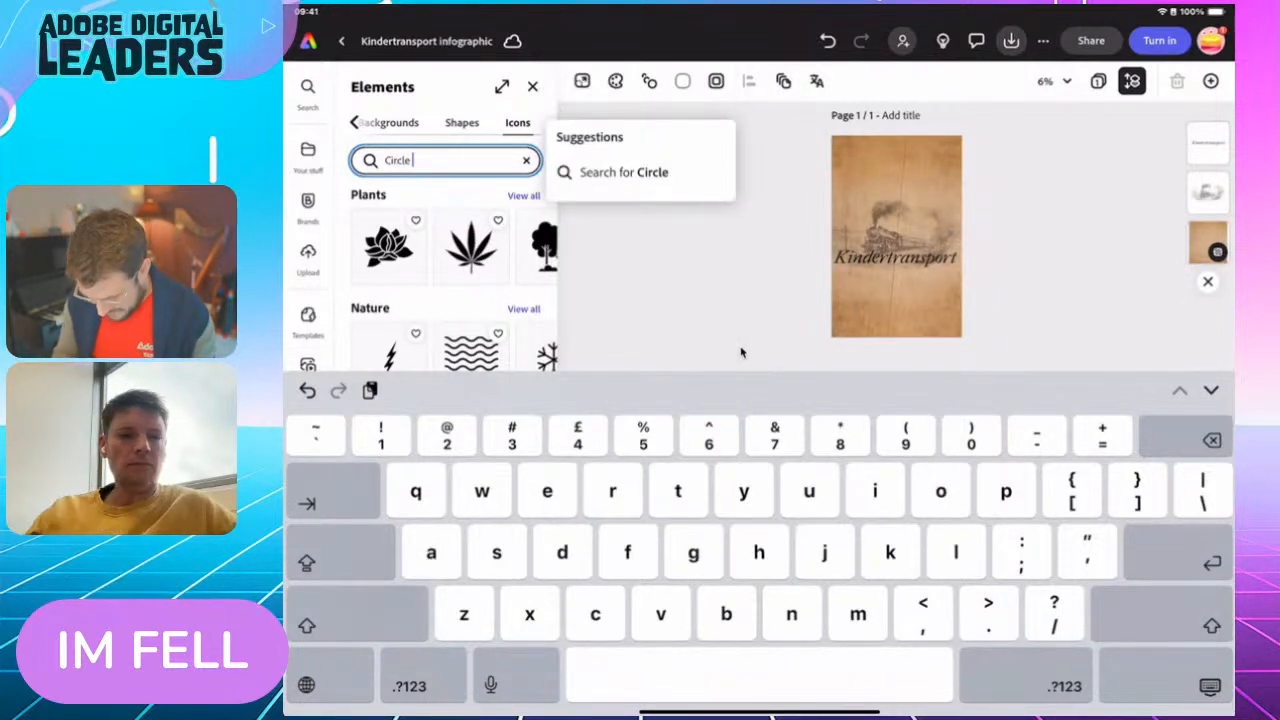
pyautogui.write('xture')
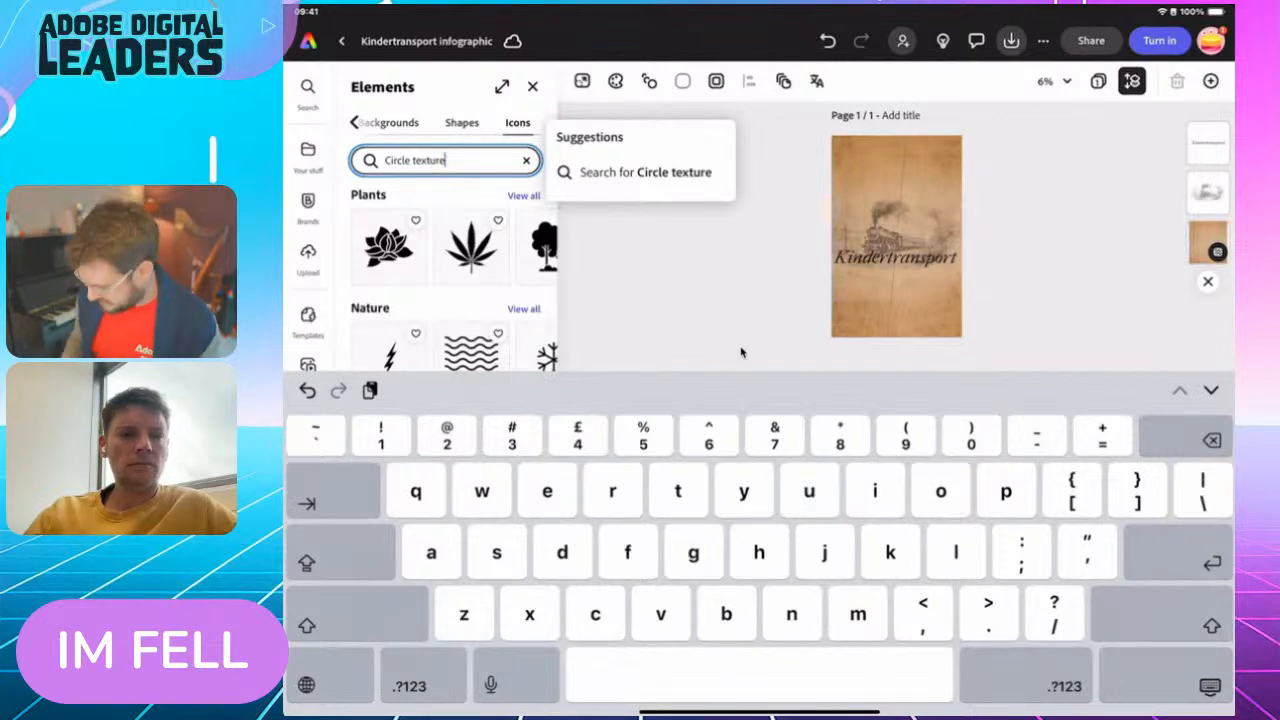
pyautogui.press('Return')
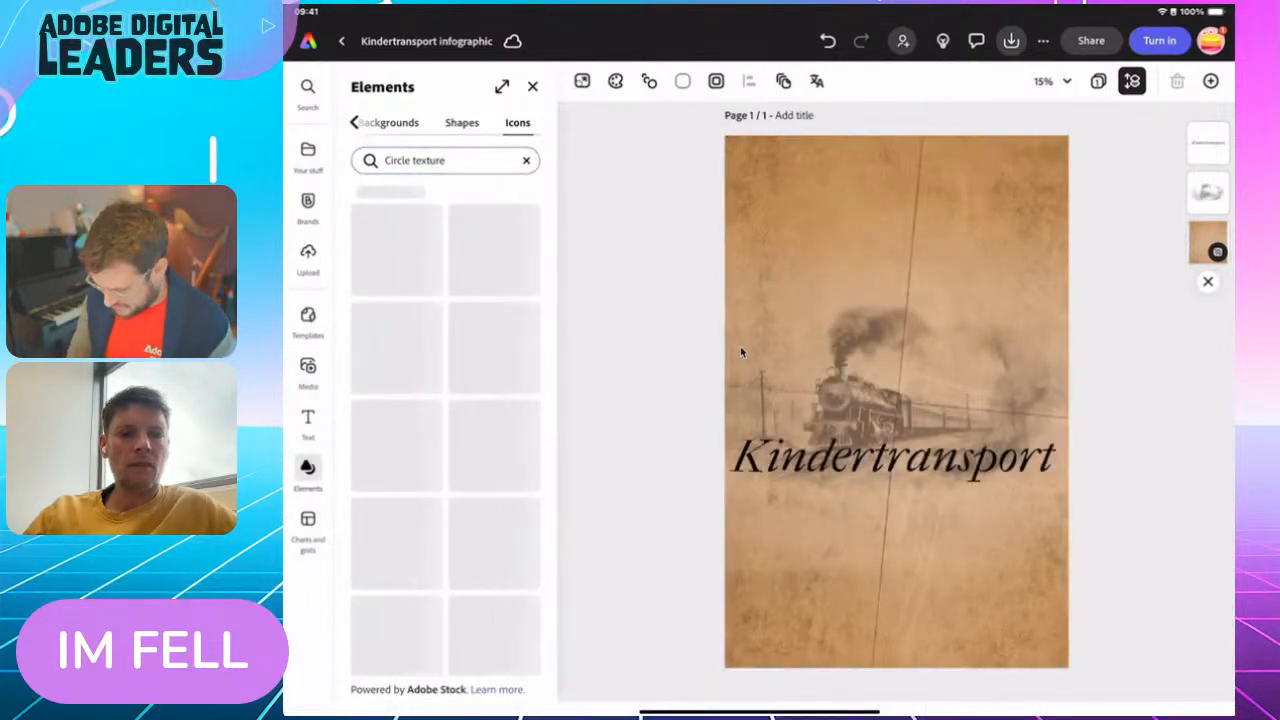
# Browse the circle texture icons and add the solid black circle with a rough, broken edge to the page
pyautogui.scroll(-3, 446, 430)
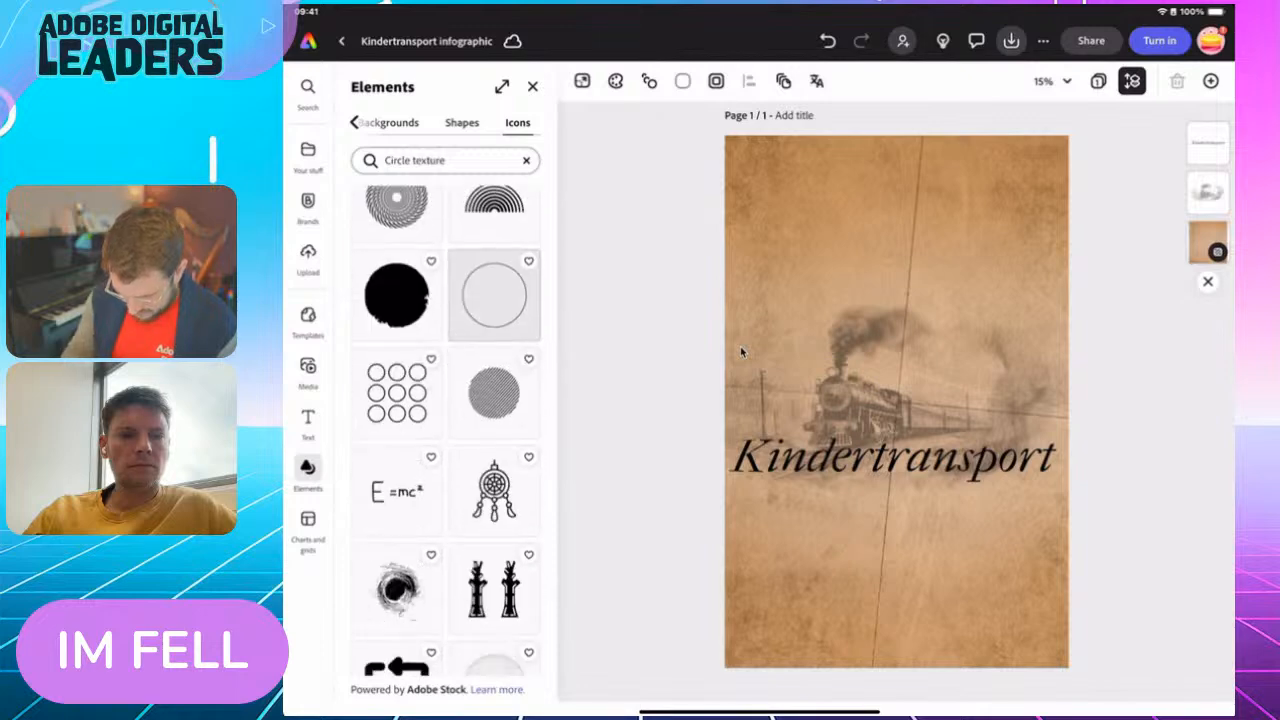
pyautogui.scroll(-10, 446, 430)
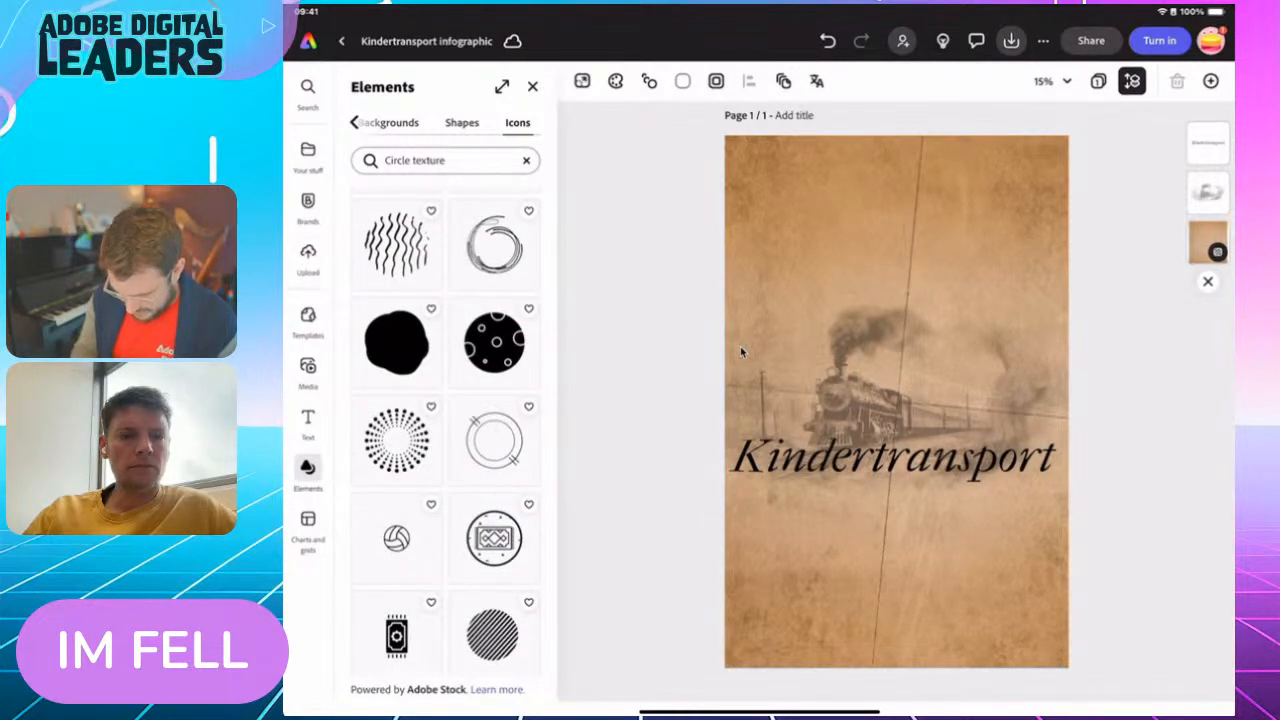
pyautogui.scroll(-10, 446, 430)
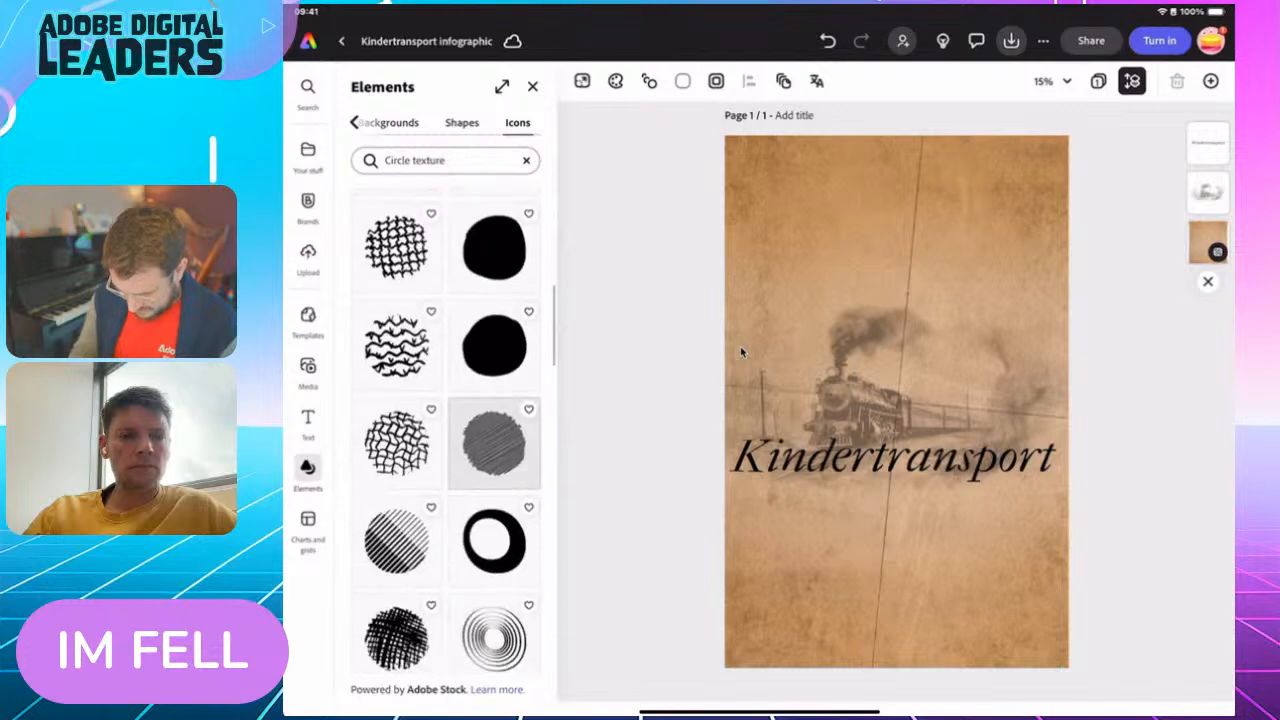
pyautogui.scroll(-2, 446, 430)
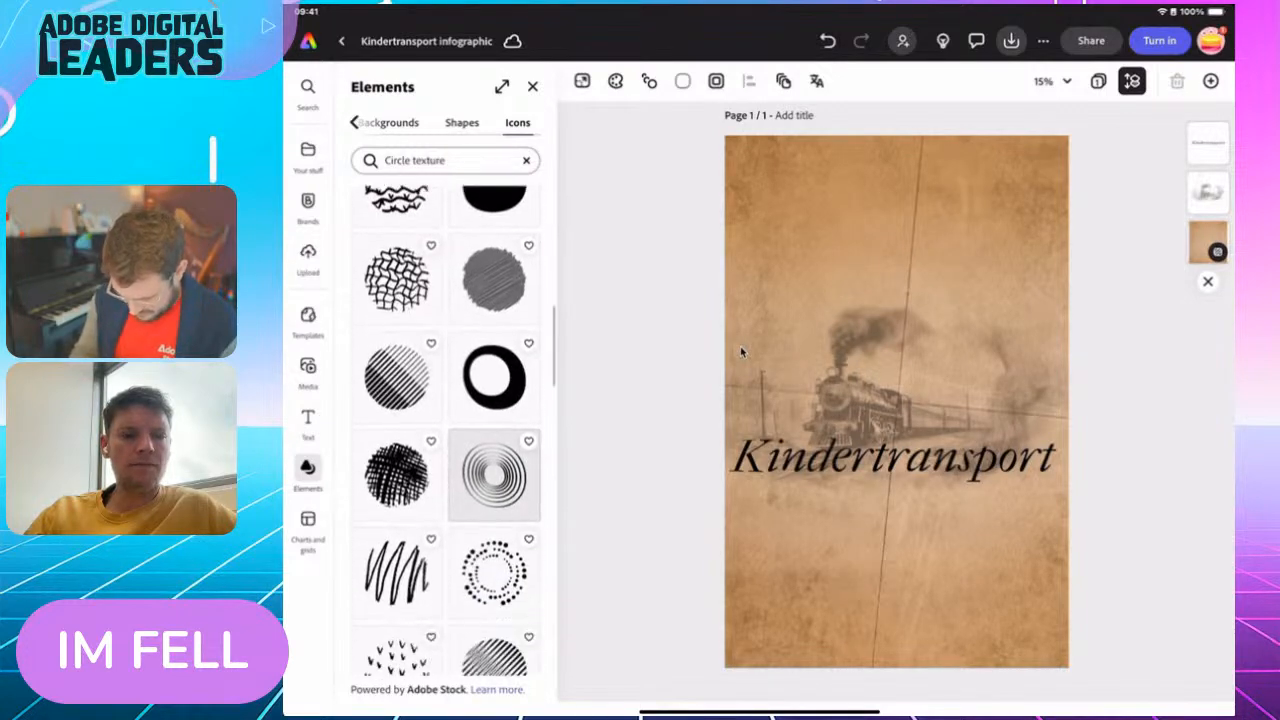
pyautogui.scroll(5, 446, 430)
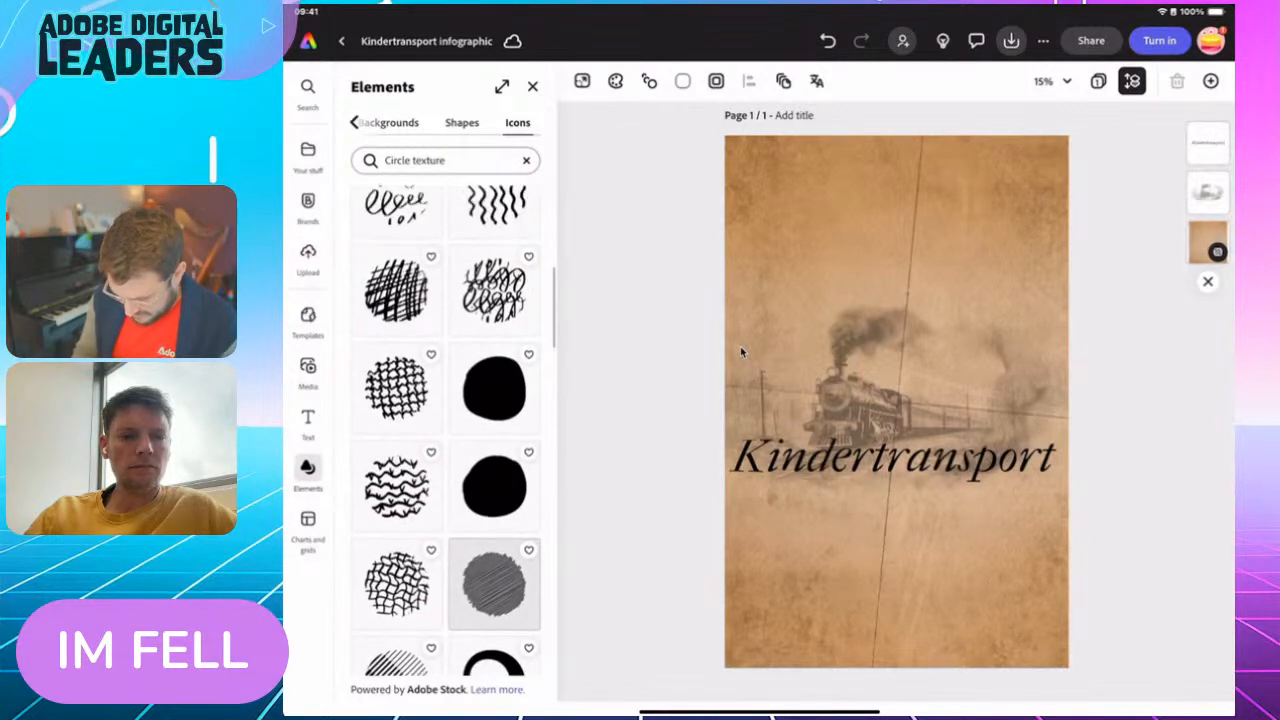
pyautogui.scroll(-10, 446, 430)
pyautogui.scroll(5, 446, 430)
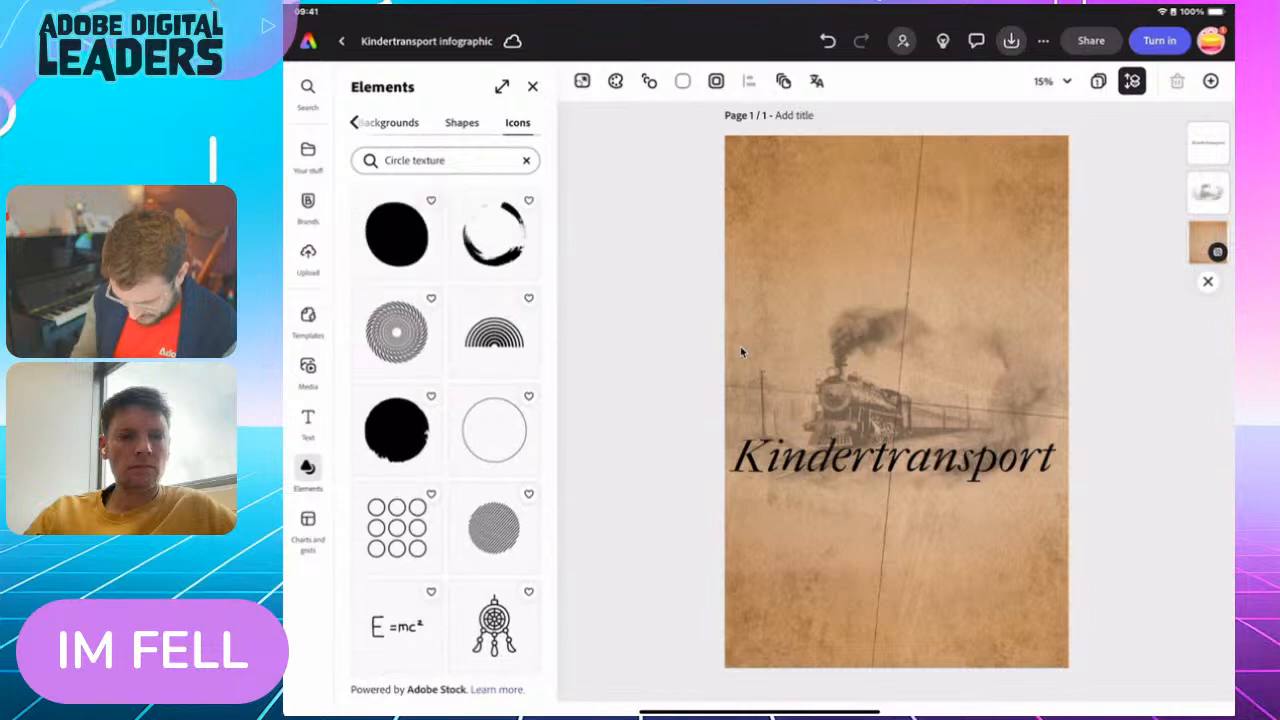
pyautogui.click(396, 413)
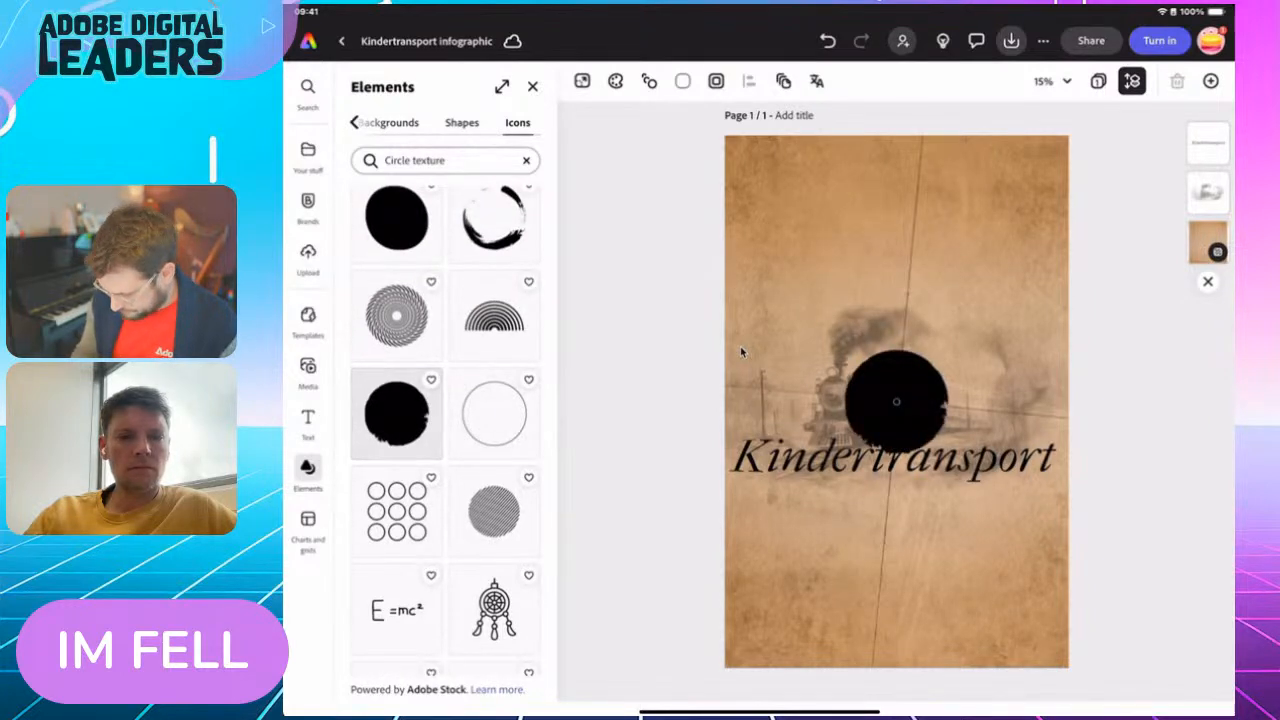
pyautogui.click(741, 351)
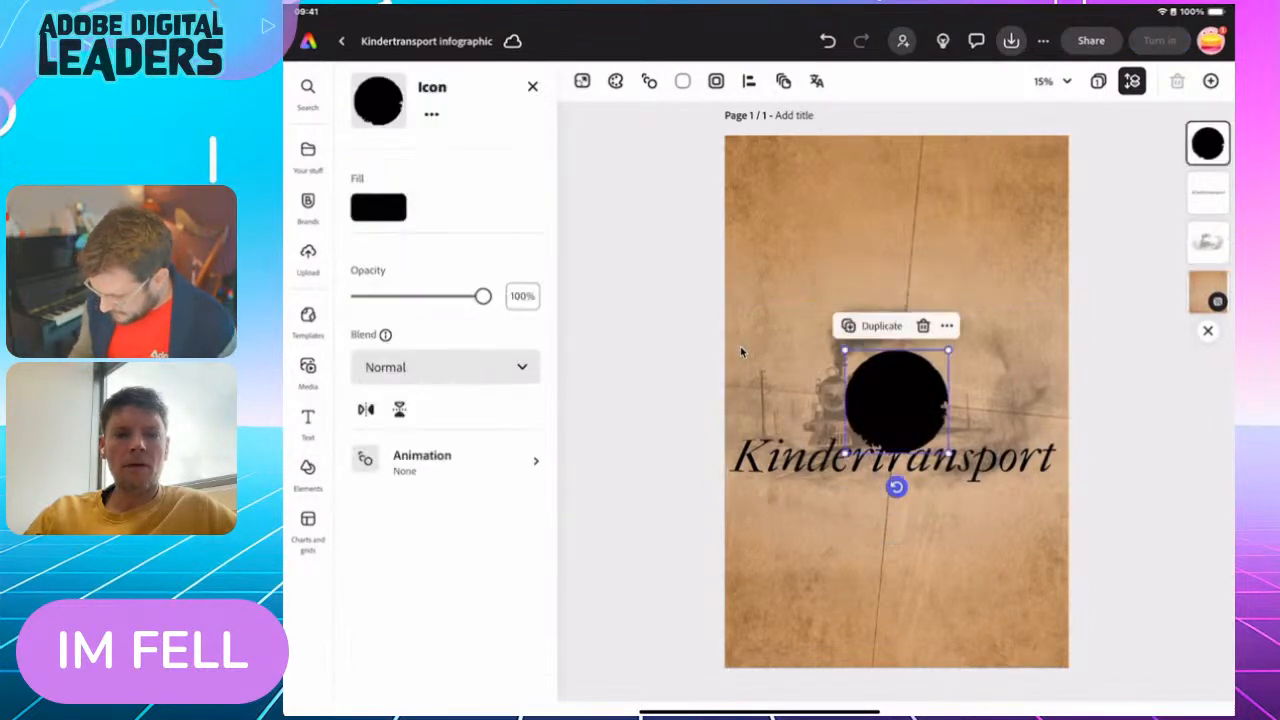
# Enlarge the black circle over the page's upper-left corner, reduce its opacity to 16% and deselect it
pyautogui.moveTo(897, 401); pyautogui.dragTo(753, 176)
pyautogui.moveTo(804, 228); pyautogui.dragTo(863, 286)
pyautogui.moveTo(782, 205); pyautogui.dragTo(796, 216)
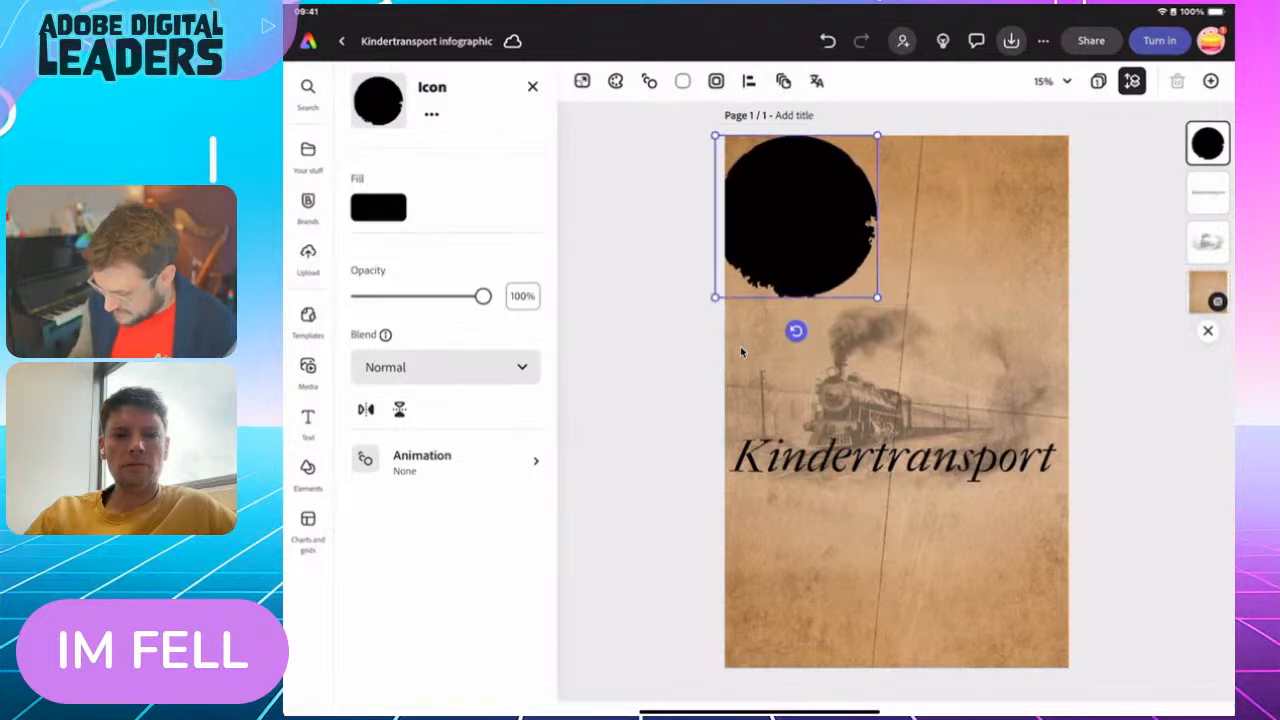
pyautogui.moveTo(877, 297); pyautogui.dragTo(893, 313)
pyautogui.moveTo(793, 205); pyautogui.dragTo(794, 214)
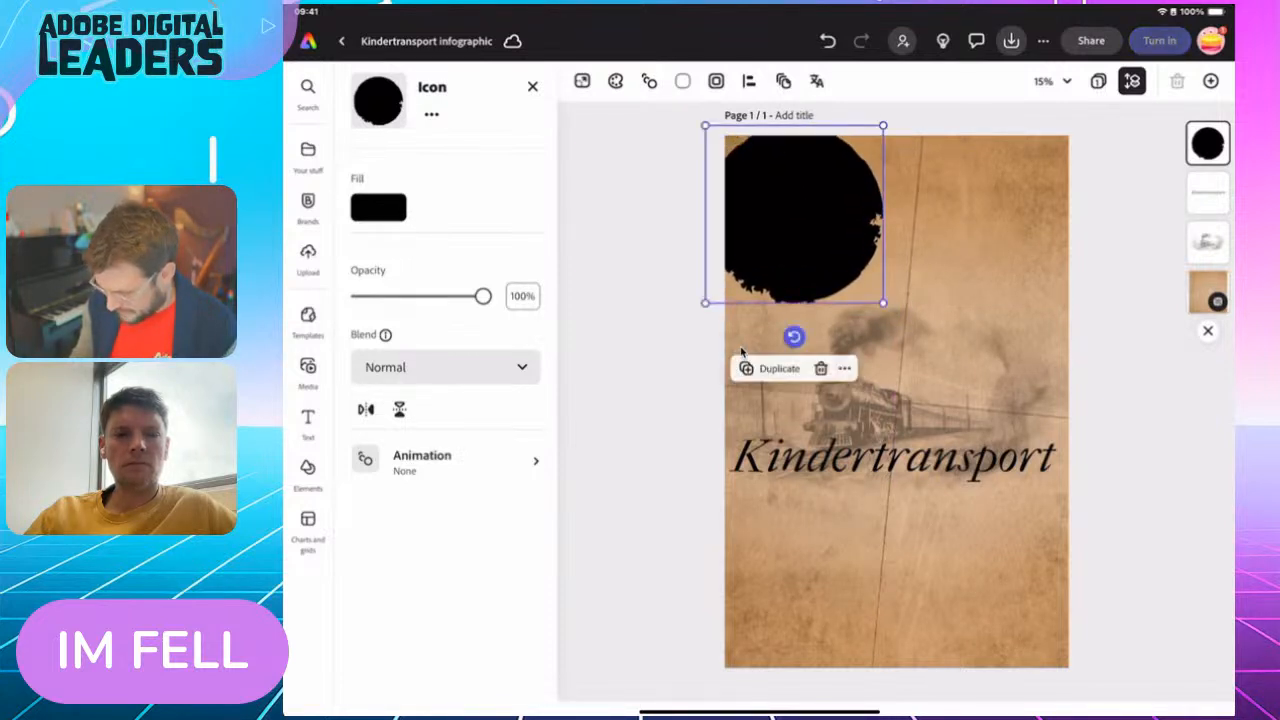
pyautogui.moveTo(883, 302); pyautogui.dragTo(897, 317)
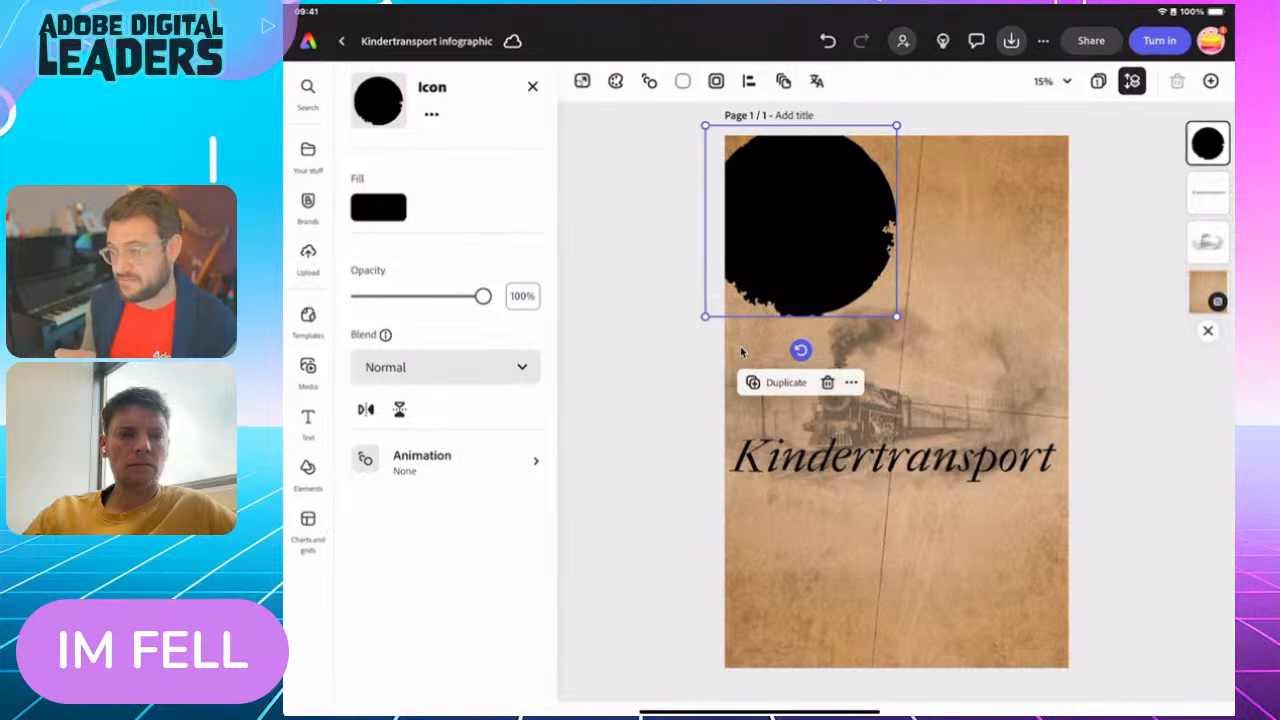
pyautogui.moveTo(483, 296); pyautogui.dragTo(378, 296)
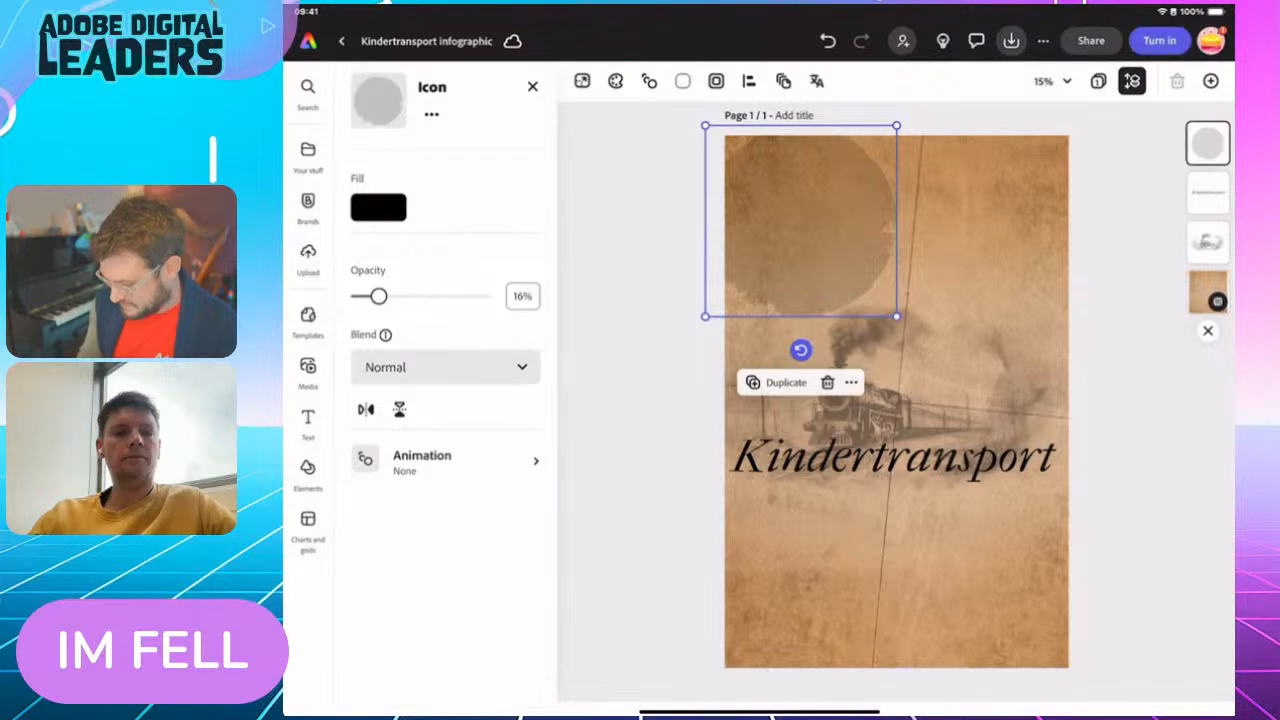
pyautogui.click(640, 420)
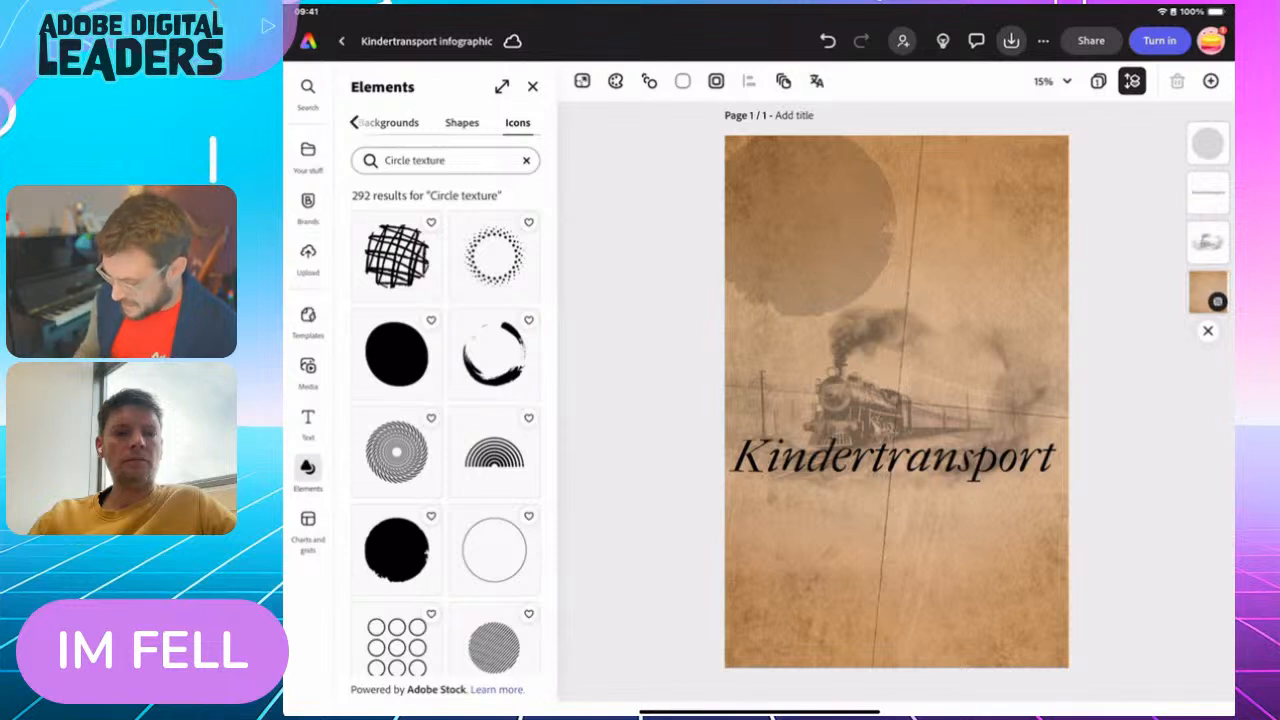
# Duplicate the faded circle, place the copy over the page's lower-right edge below the title and rotate it
pyautogui.click(811, 225)
pyautogui.click(777, 383)
pyautogui.moveTo(811, 228); pyautogui.dragTo(1028, 588)
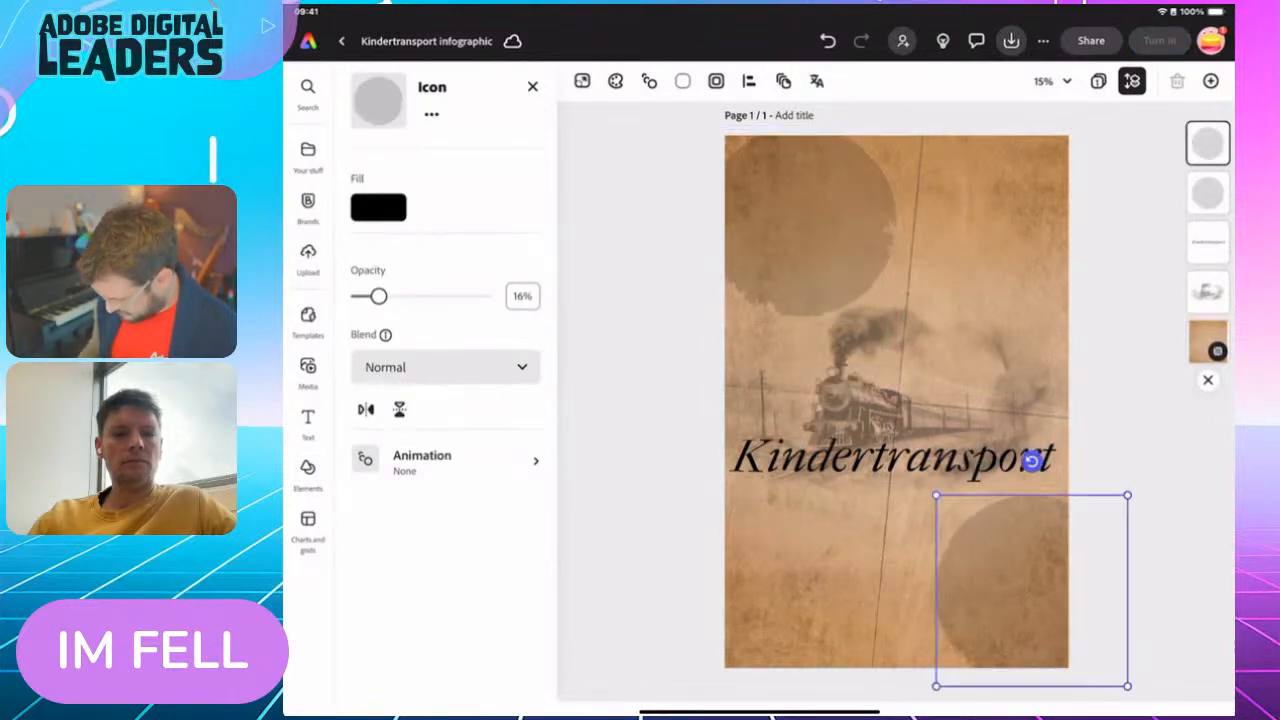
pyautogui.moveTo(1034, 457); pyautogui.dragTo(918, 652)
# Place another copy of the faded circle over the page's lower-left area and enlarge it well beyond the page edge
pyautogui.moveTo(1028, 588); pyautogui.dragTo(805, 570)
pyautogui.click(997, 385)
pyautogui.moveTo(818, 448); pyautogui.dragTo(849, 346)
pyautogui.moveTo(800, 545); pyautogui.dragTo(771, 639)
pyautogui.moveTo(824, 441); pyautogui.dragTo(849, 349)
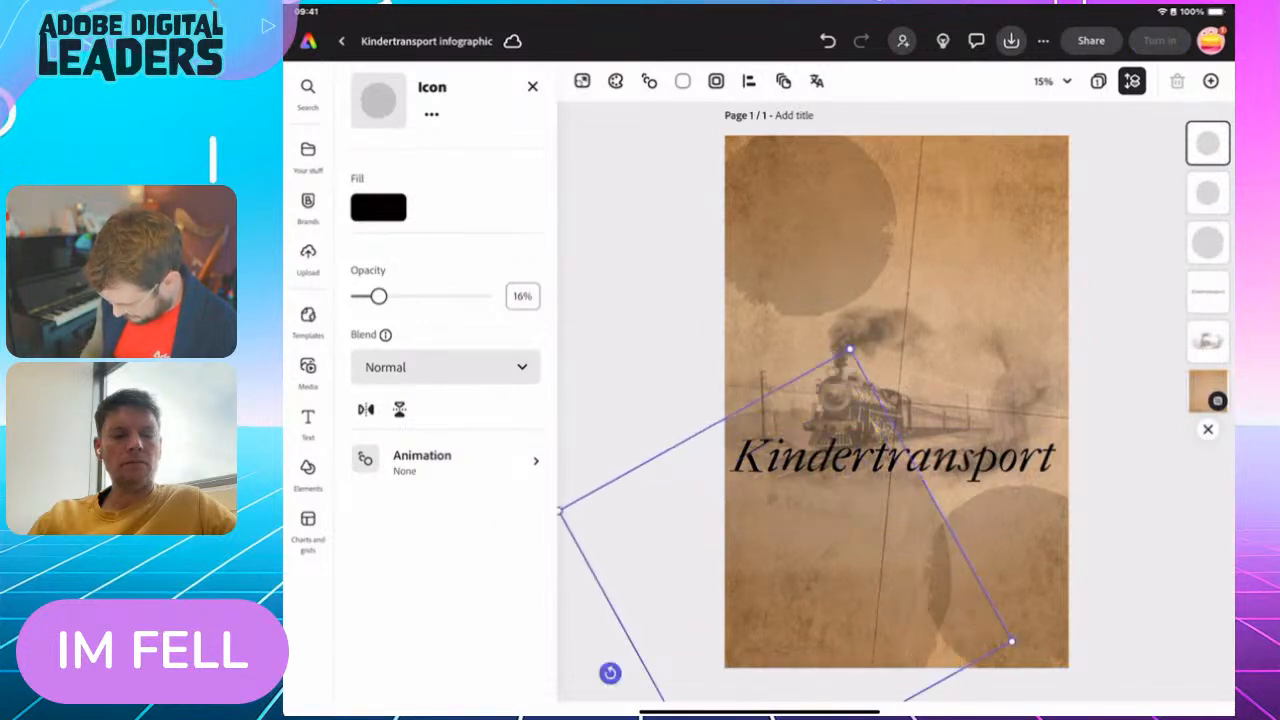
# Position a further faded circle over the page's upper-right area, then resize and rotate it
pyautogui.moveTo(796, 620); pyautogui.dragTo(1021, 260)
pyautogui.click(777, 360)
pyautogui.moveTo(843, 399); pyautogui.dragTo(933, 484)
pyautogui.moveTo(797, 383); pyautogui.dragTo(1000, 308)
pyautogui.moveTo(1121, 263); pyautogui.dragTo(951, 187)
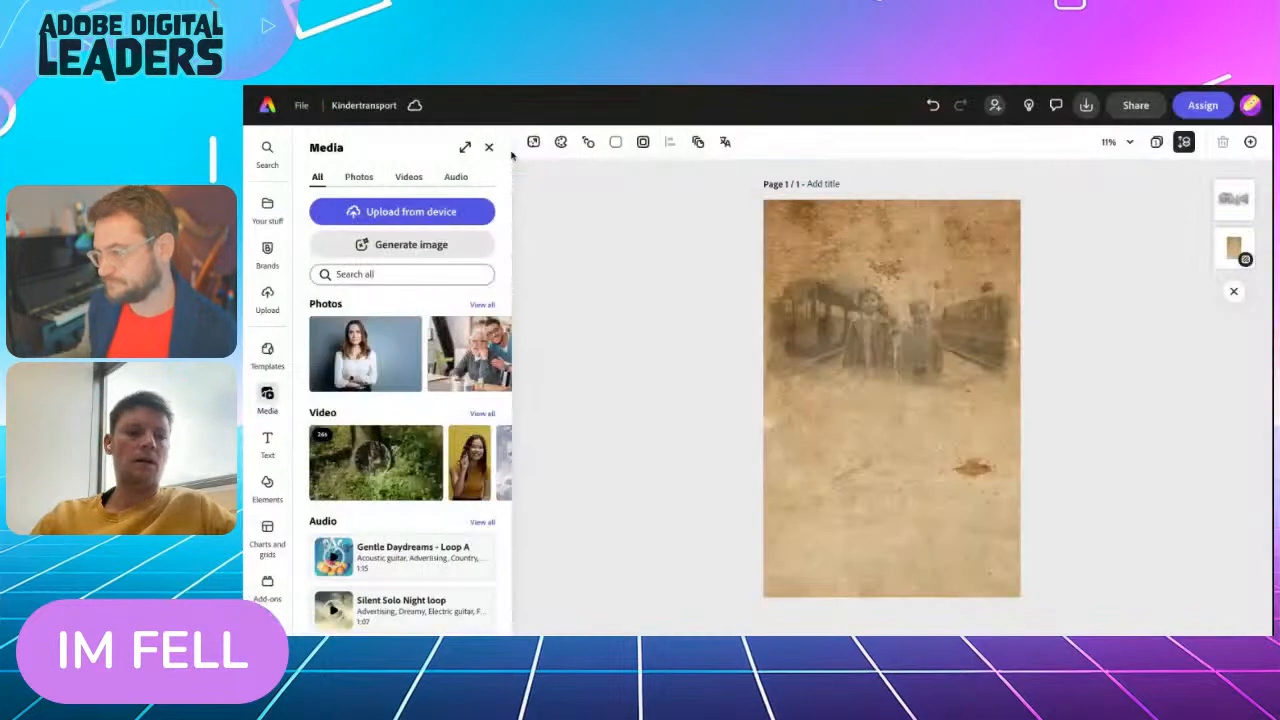
# In the Kindertransport design with the children at the railway, add a text reading "Kindertransport"
pyautogui.click(489, 147)
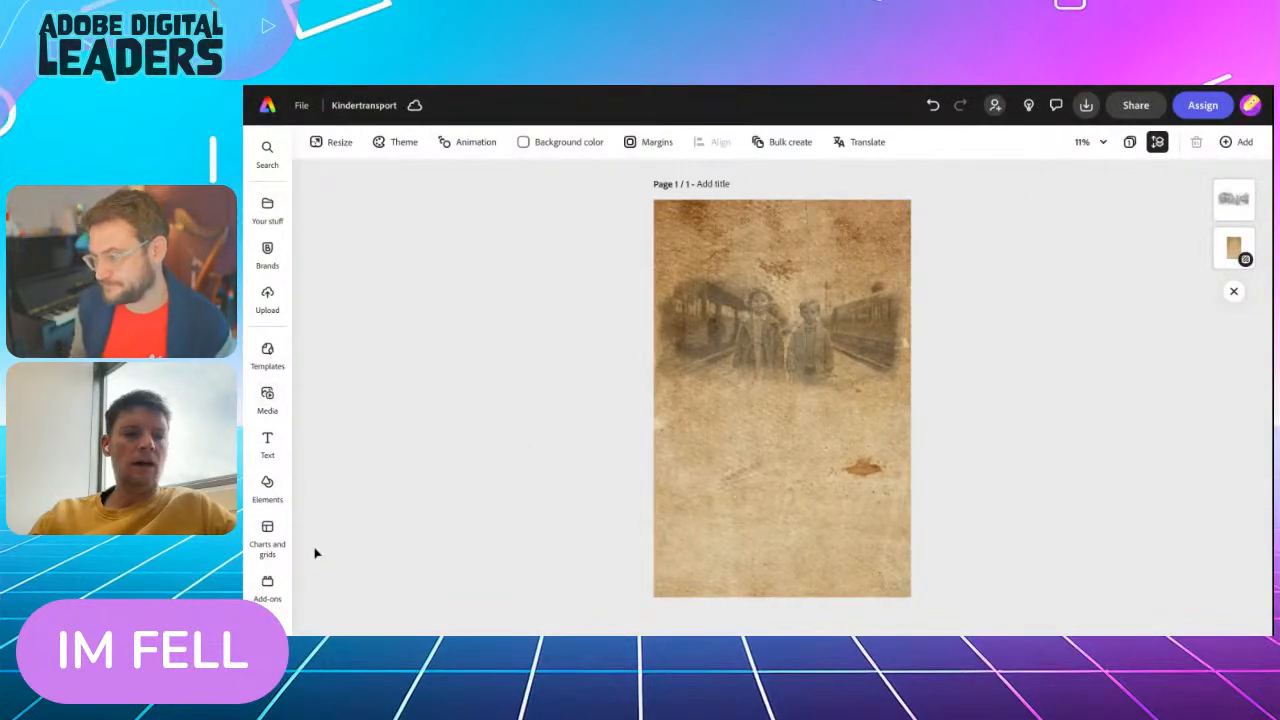
pyautogui.click(267, 441)
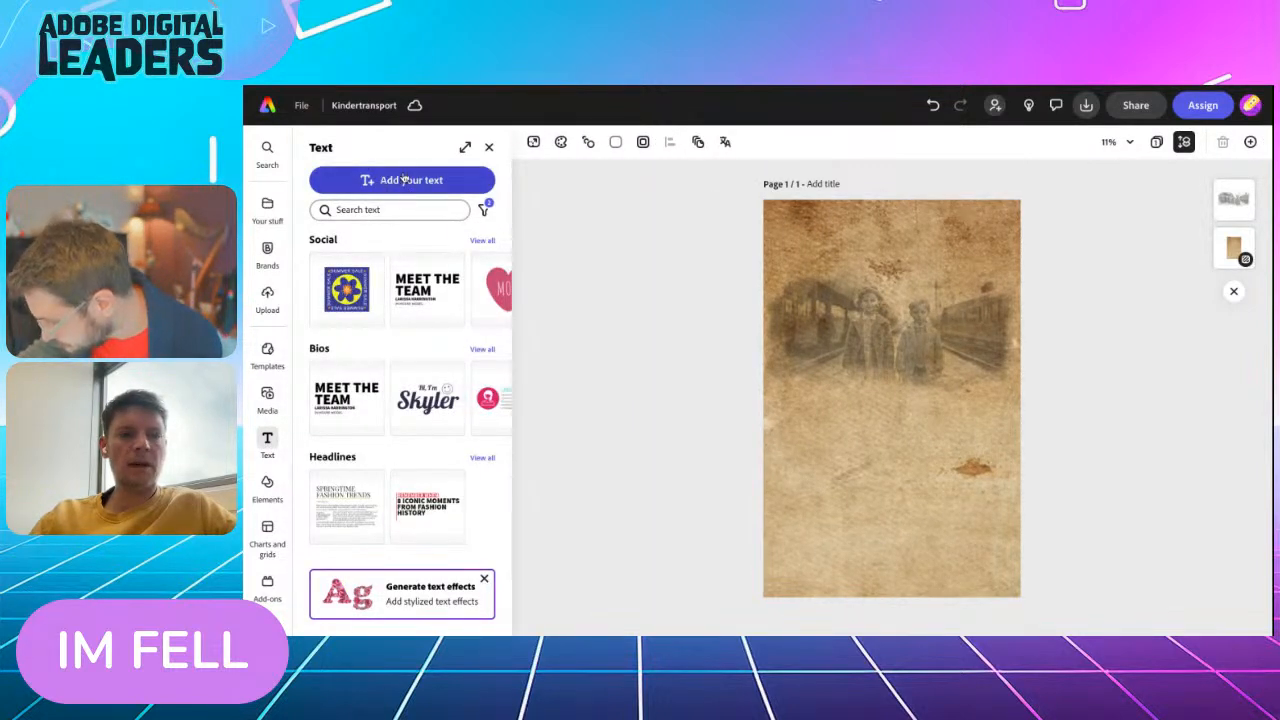
pyautogui.click(396, 182)
pyautogui.write('Kin')
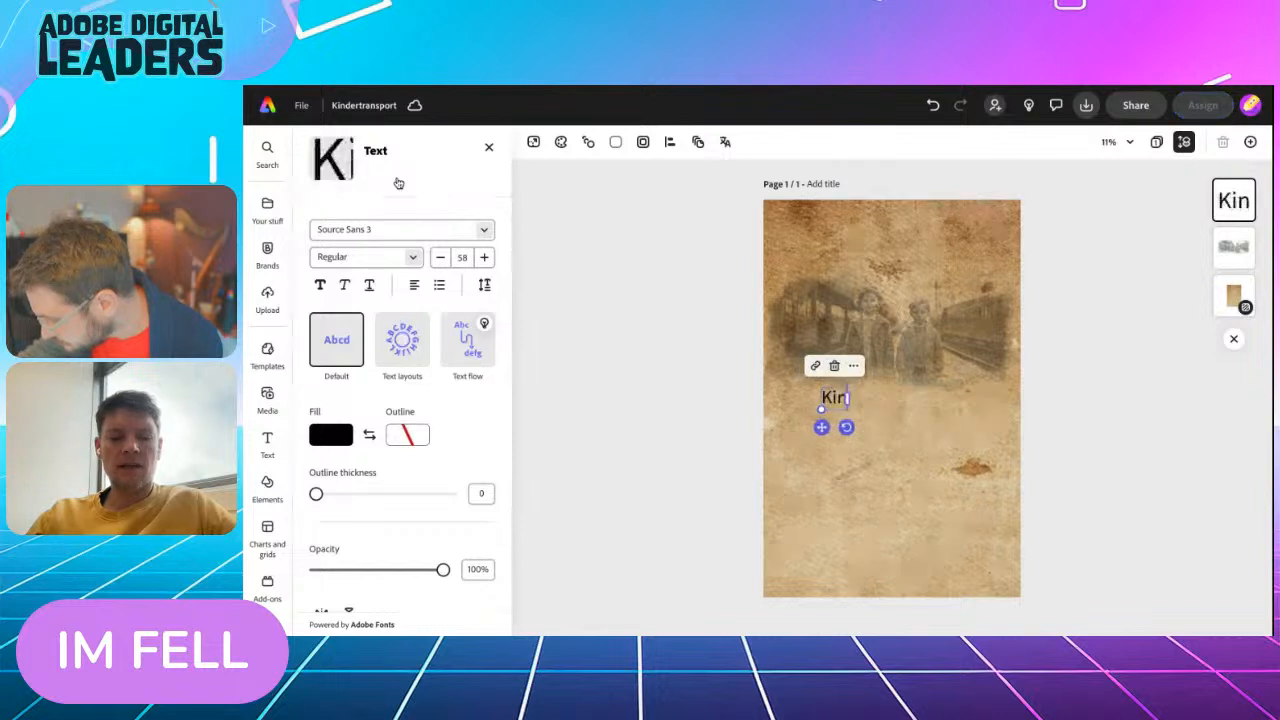
pyautogui.write('dertra')
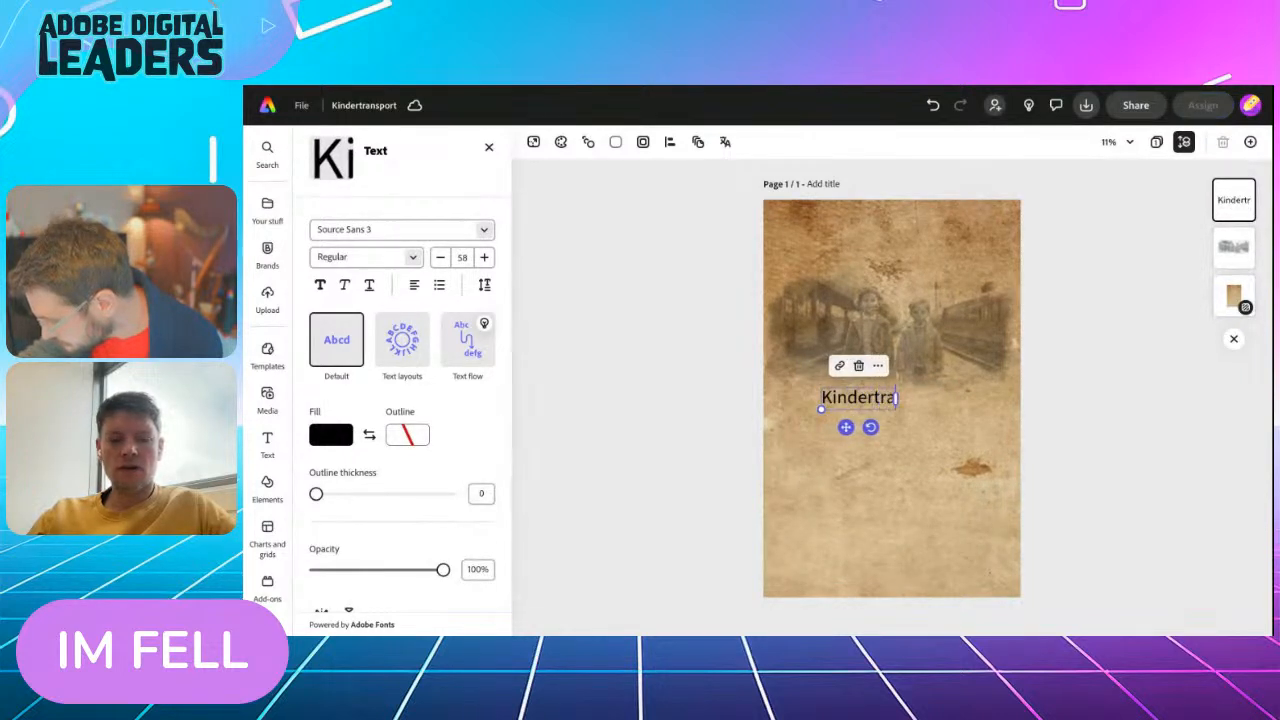
pyautogui.write('nsport')
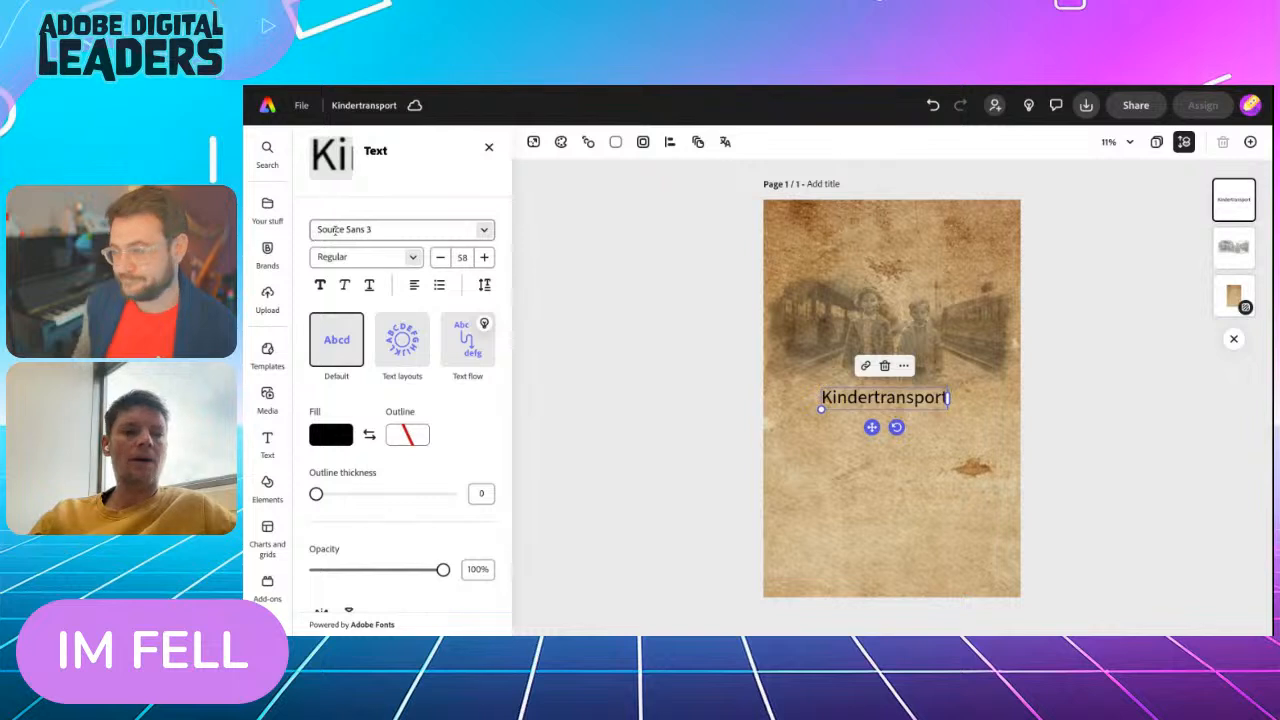
# Set the new "Kindertransport" text's font to IM FELL English SC Regular
pyautogui.click(338, 262)
pyautogui.write('IM FELL')
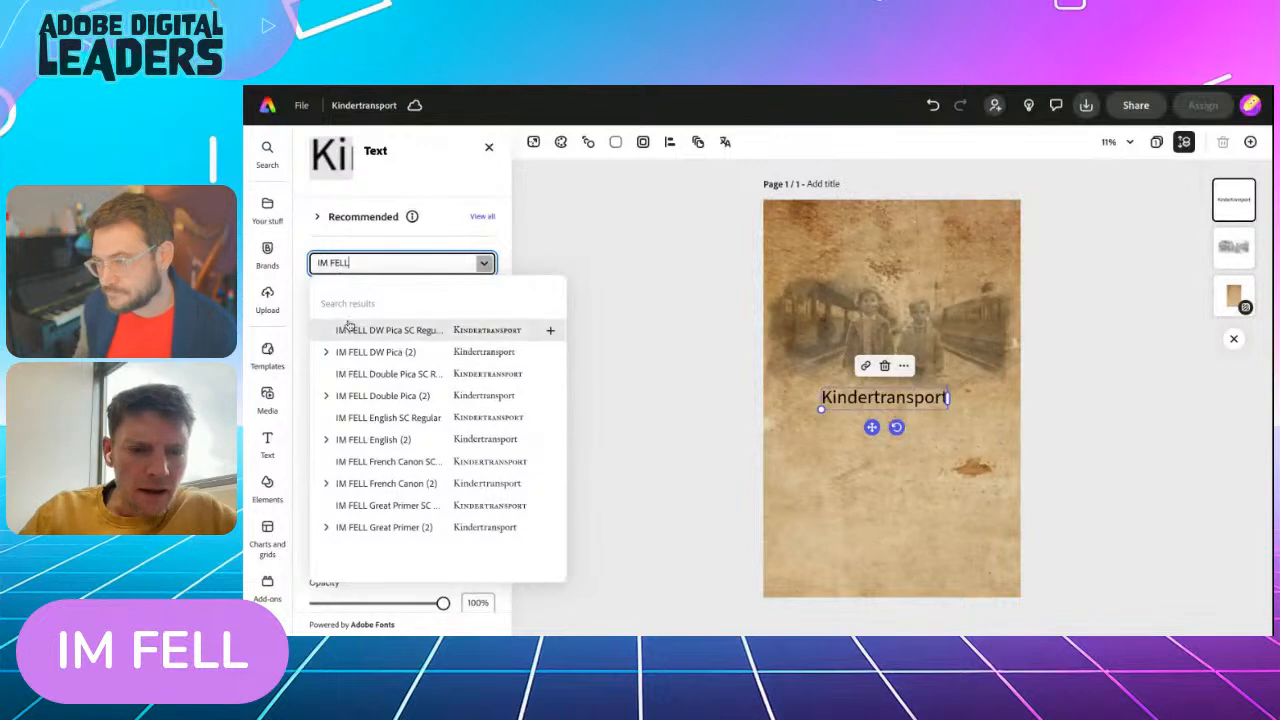
pyautogui.click(362, 421)
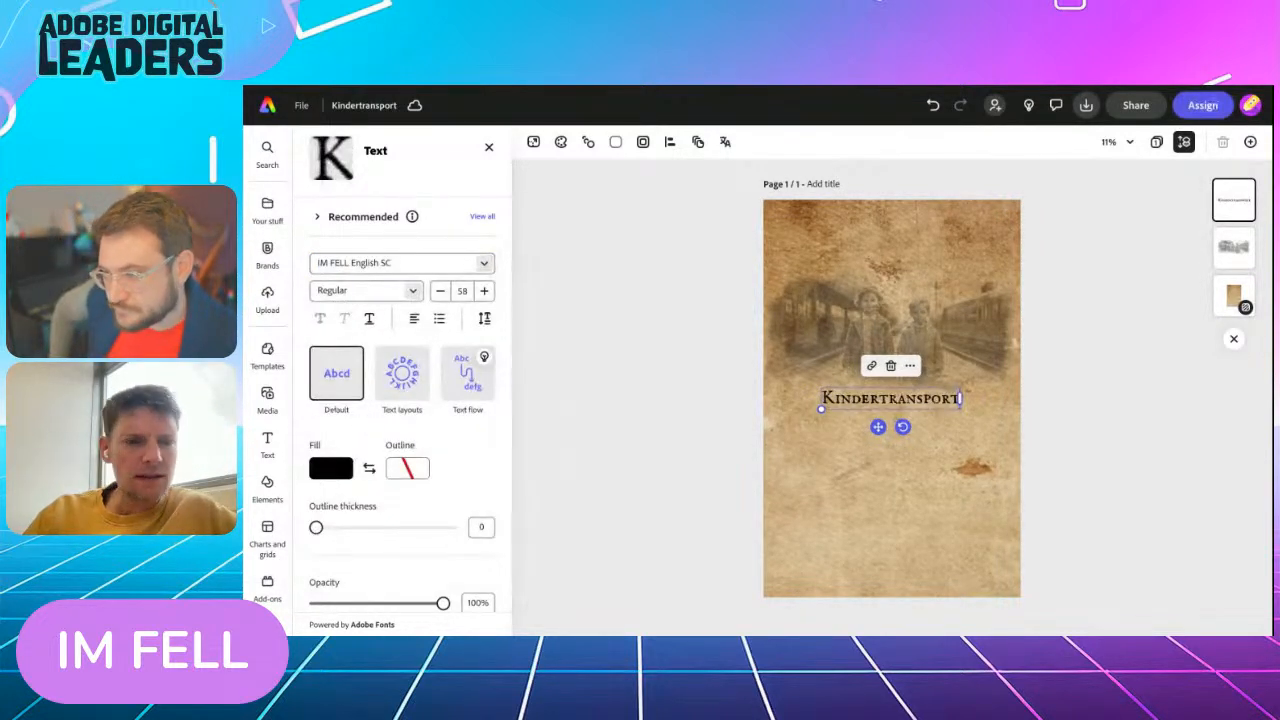
# Try the IM FELL French Canon SC font on the "Kindertransport" title, then undo the font change
pyautogui.click(484, 264)
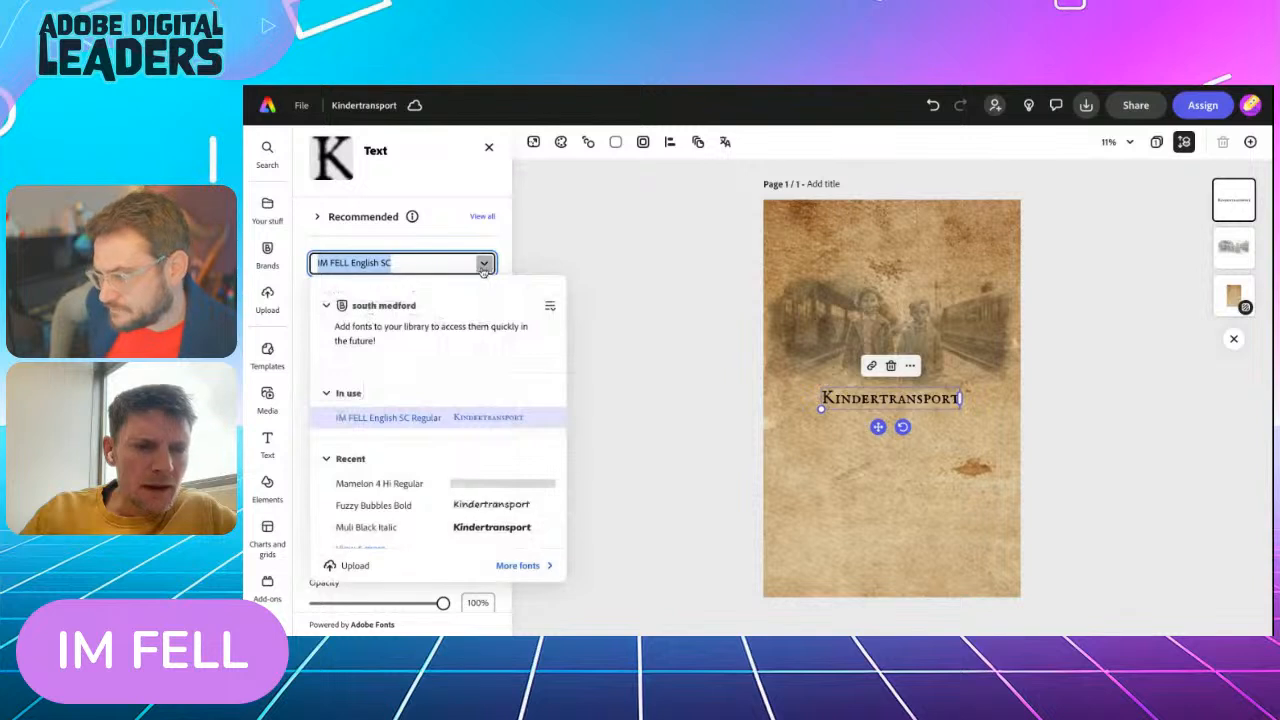
pyautogui.write('im fell')
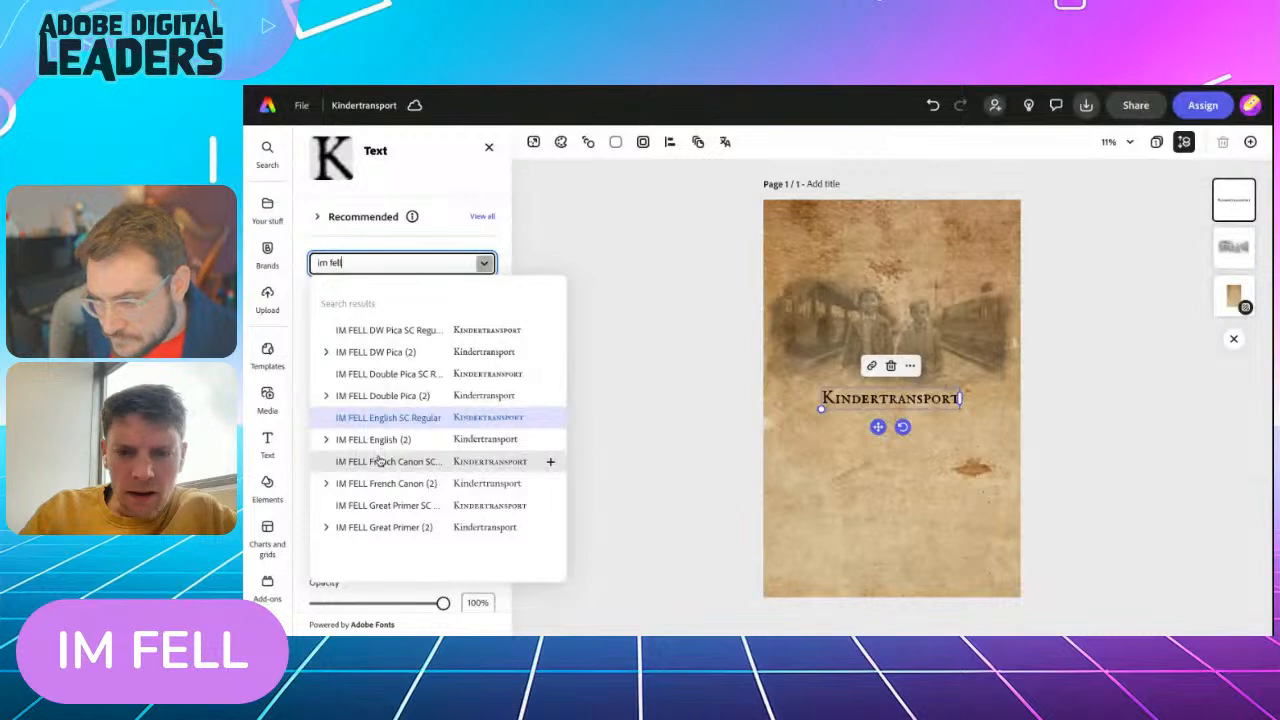
pyautogui.click(380, 461)
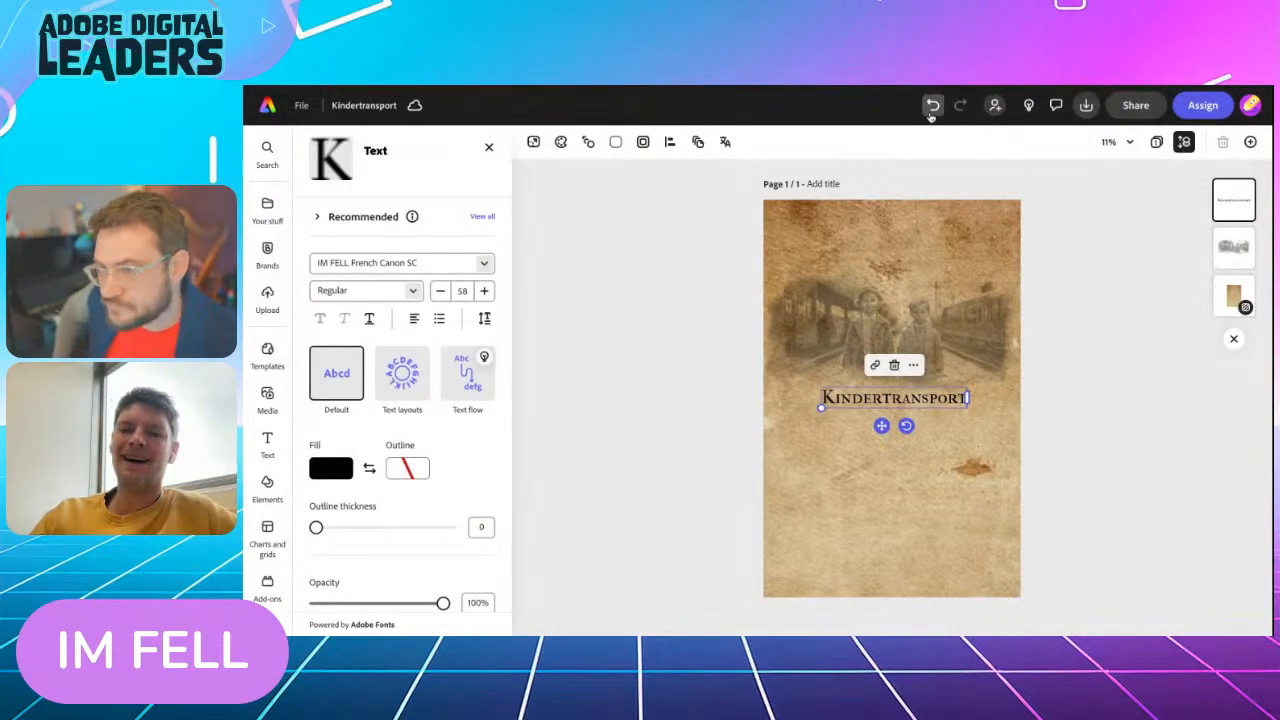
pyautogui.scroll(5, 932, 106)
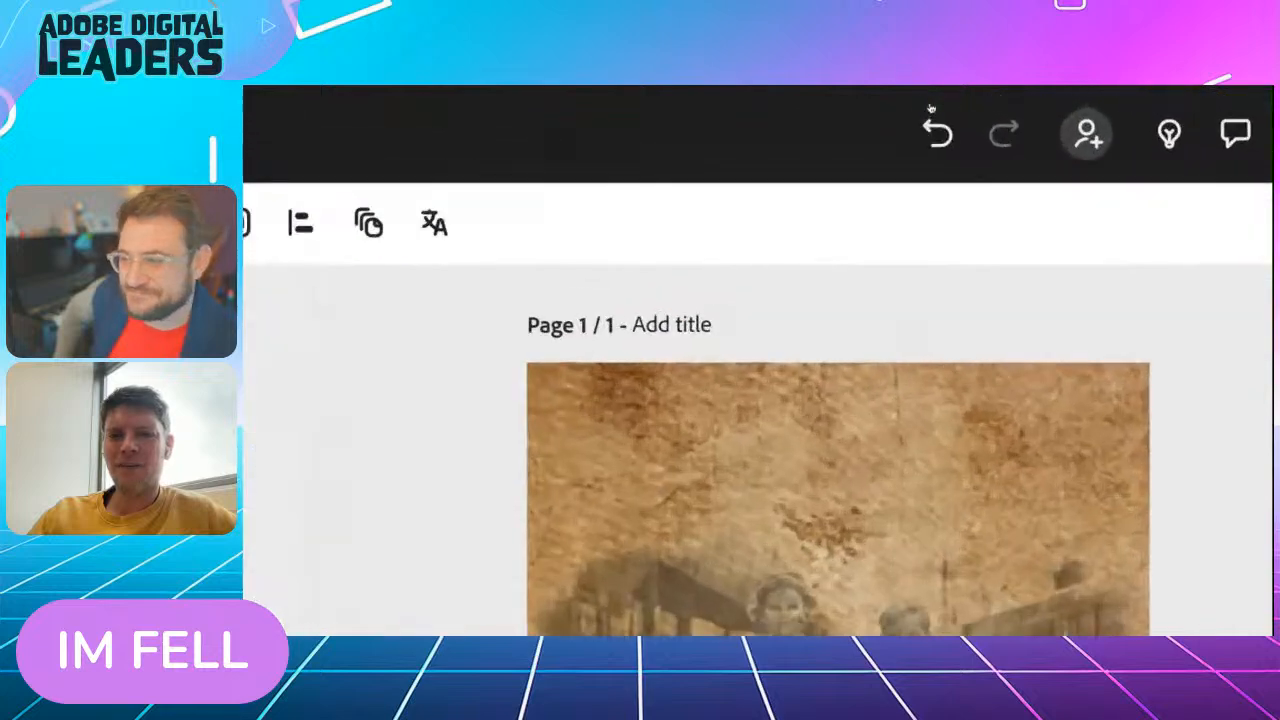
pyautogui.scroll(-4, 932, 106)
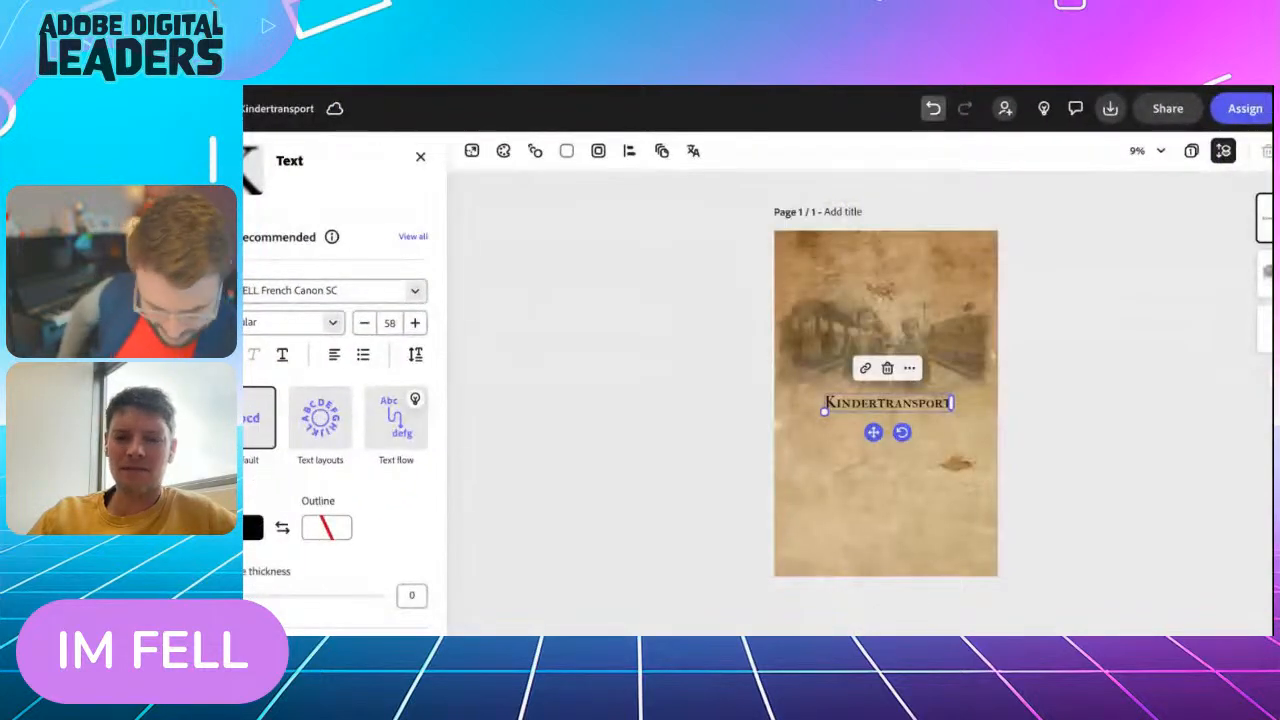
pyautogui.click(932, 108)
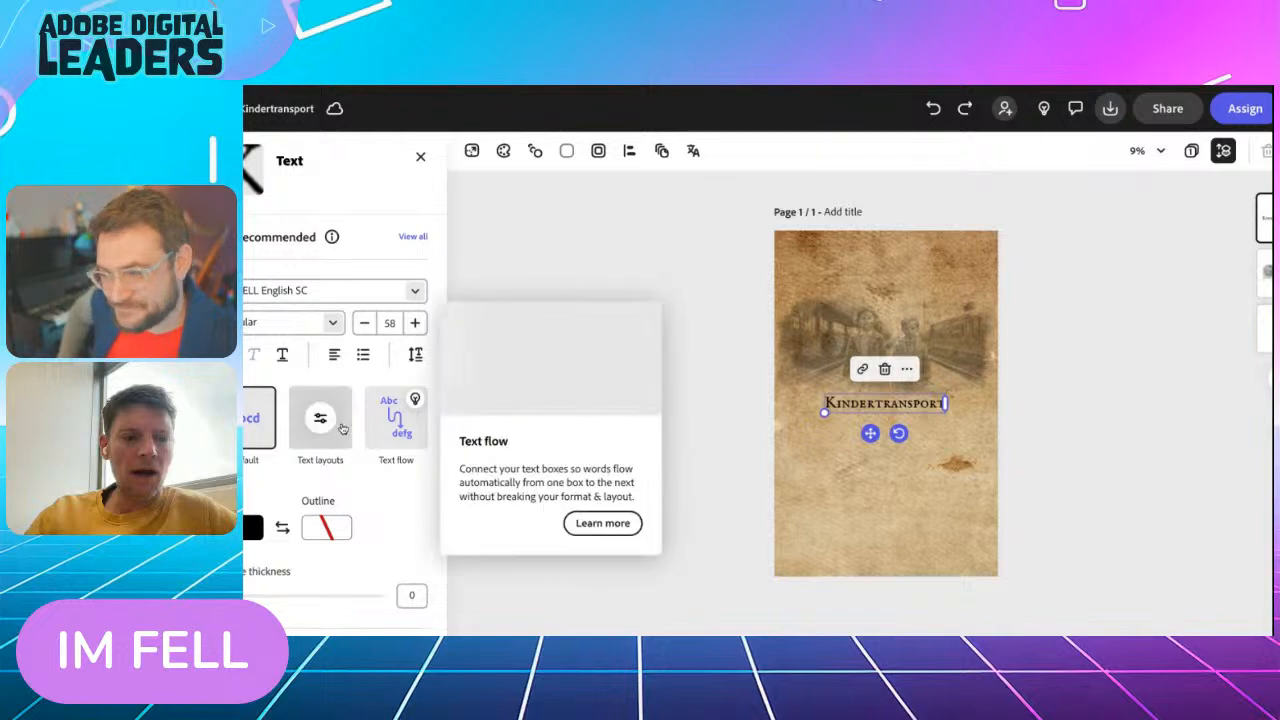
# Try a text layout on the "Kindertransport" title, then undo it
pyautogui.scroll(-2, 410, 425)
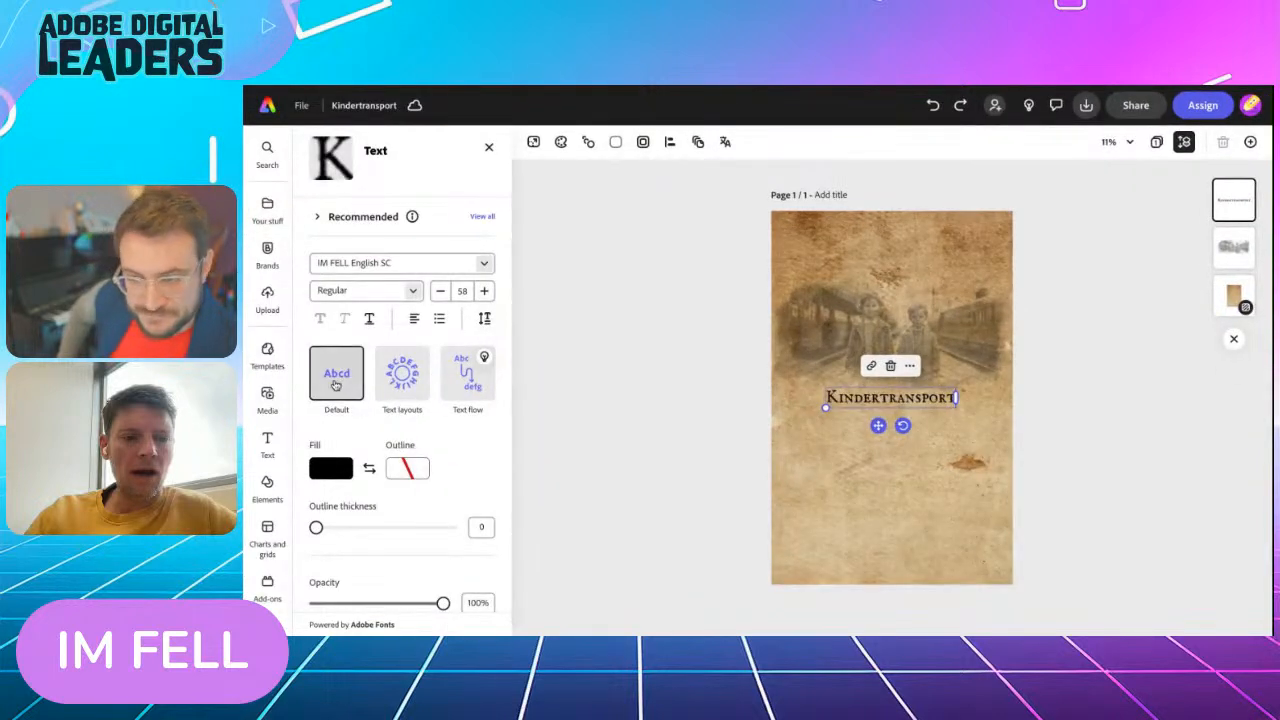
pyautogui.click(402, 375)
pyautogui.click(449, 141)
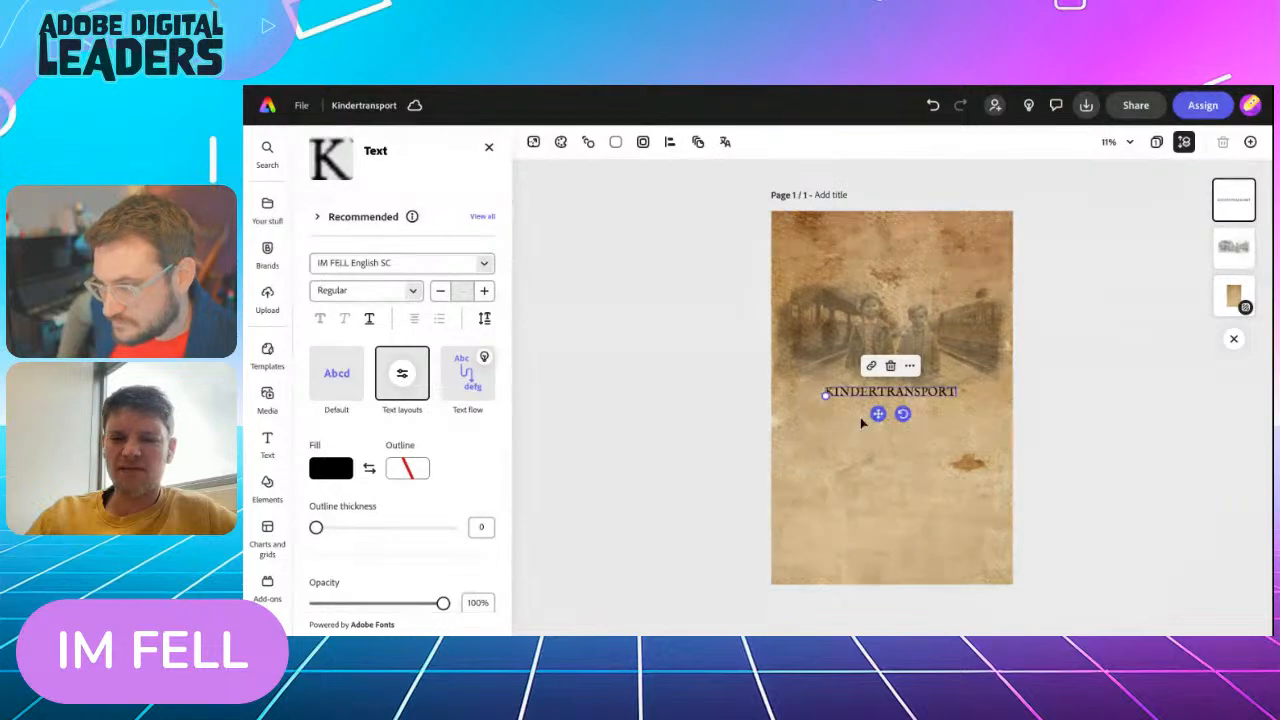
pyautogui.scroll(5, 739, 441)
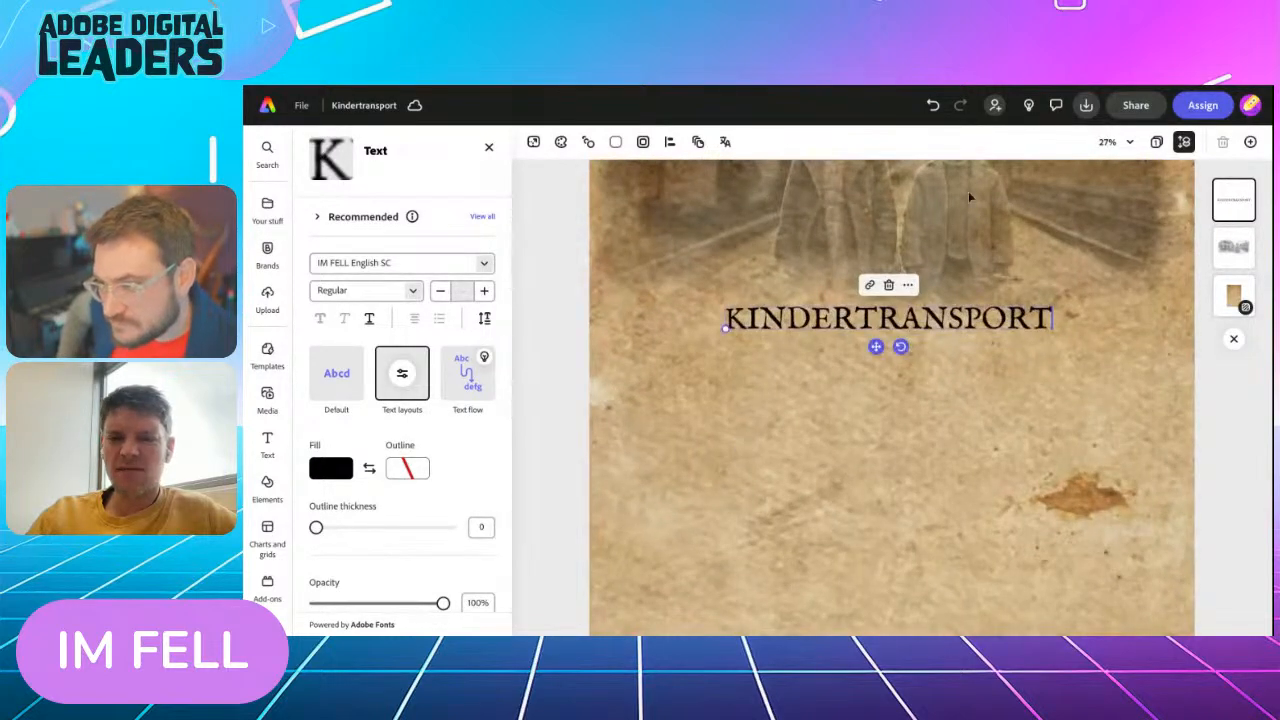
pyautogui.click(932, 105)
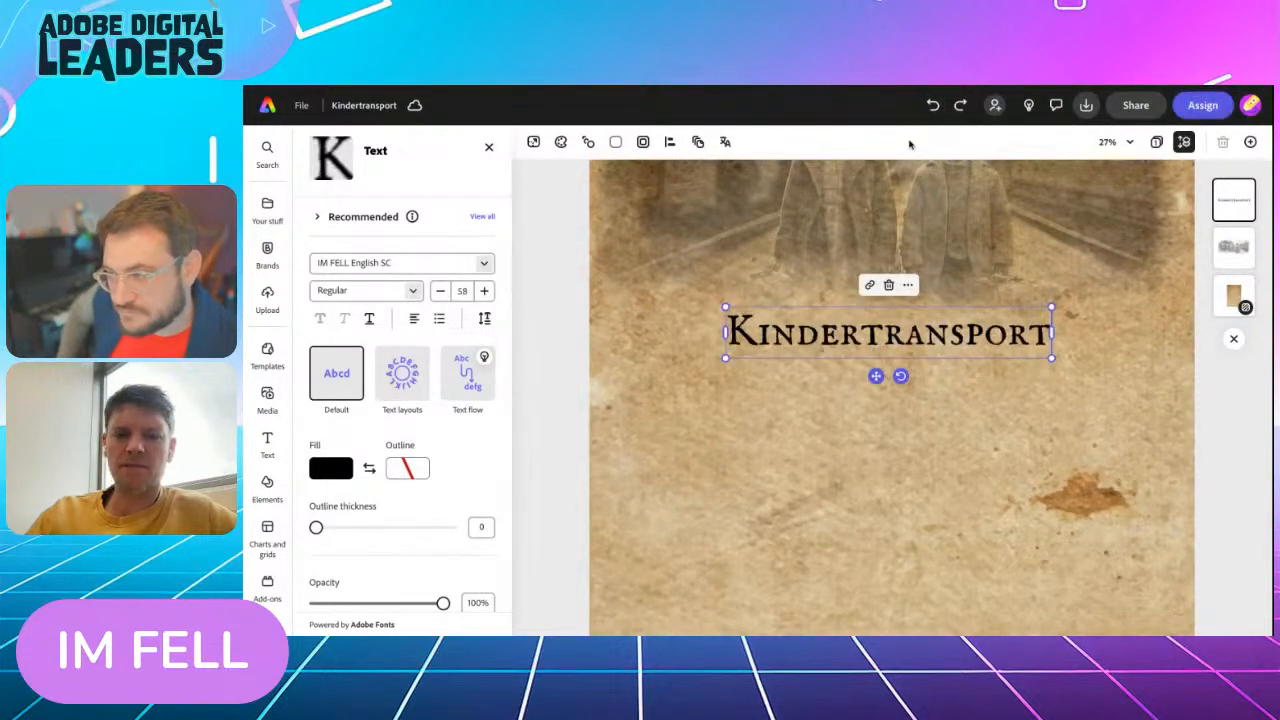
# Enlarge the "Kindertransport" title to about size 89 and place it across the lower part of the children's railway image
pyautogui.scroll(-4, 759, 355)
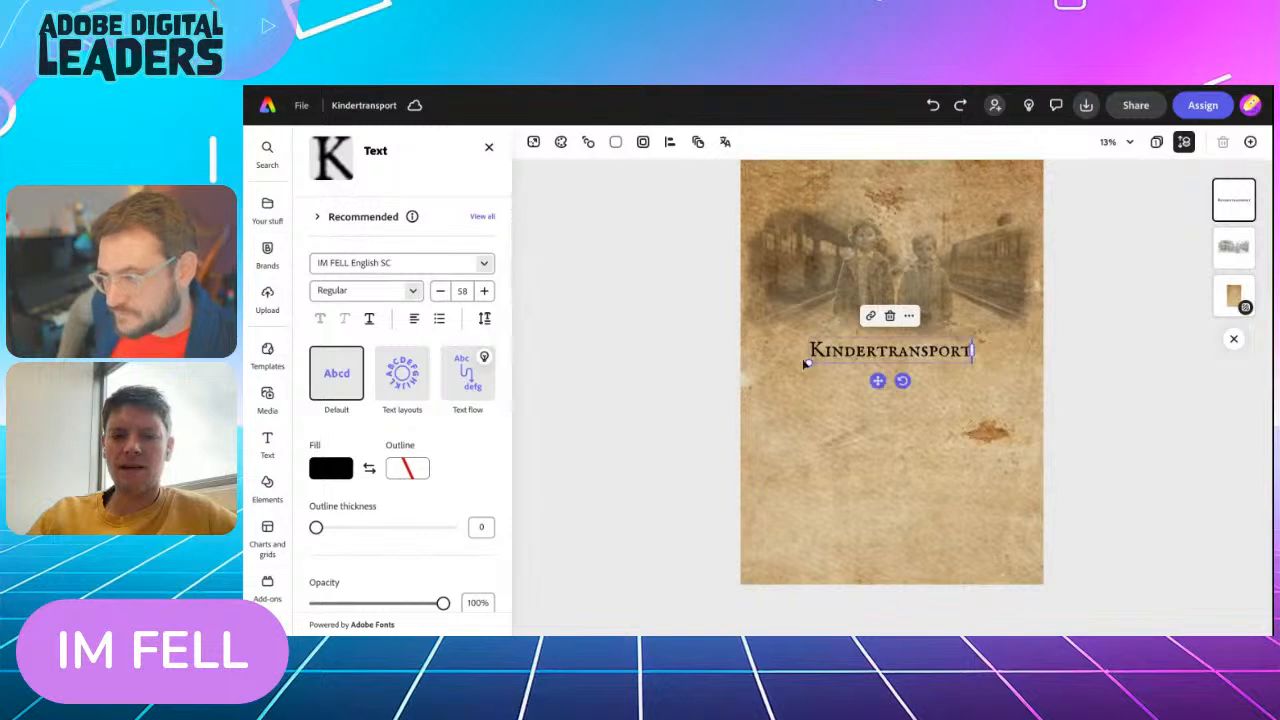
pyautogui.moveTo(808, 363); pyautogui.dragTo(723, 374)
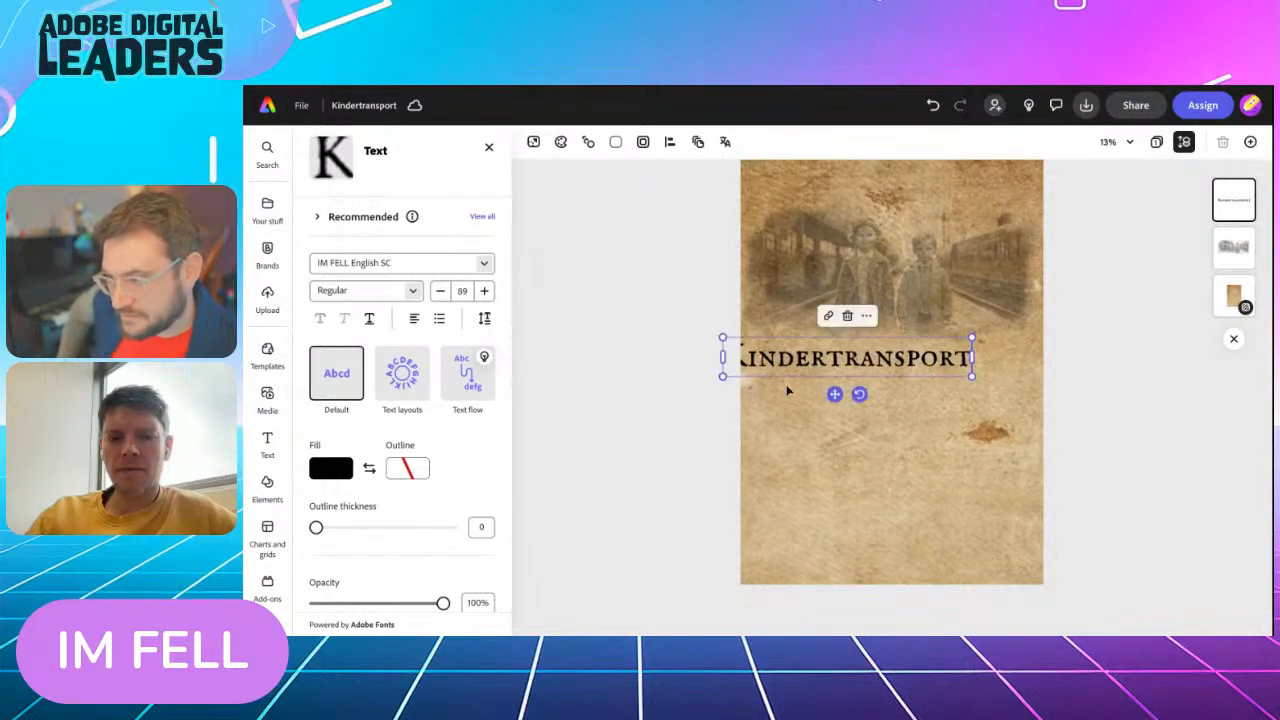
pyautogui.moveTo(835, 394); pyautogui.dragTo(867, 235)
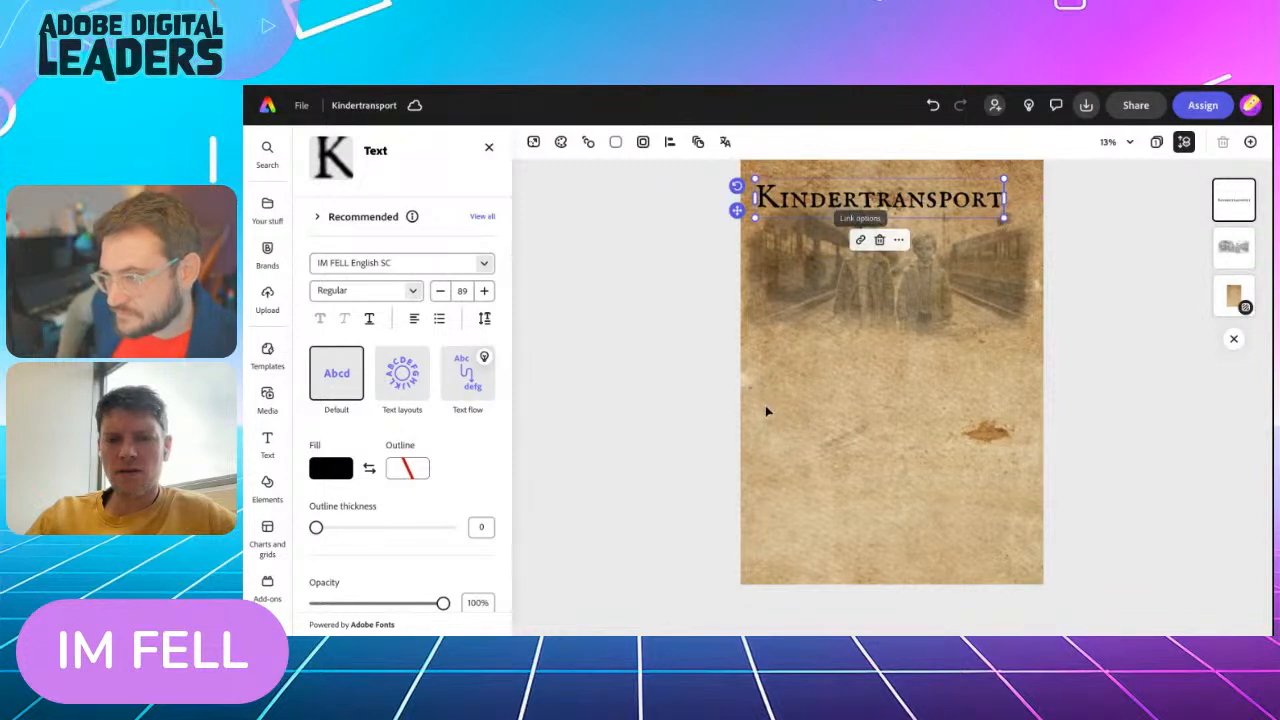
pyautogui.hotkey('ctrl', '-')
pyautogui.moveTo(872, 324); pyautogui.dragTo(873, 398)
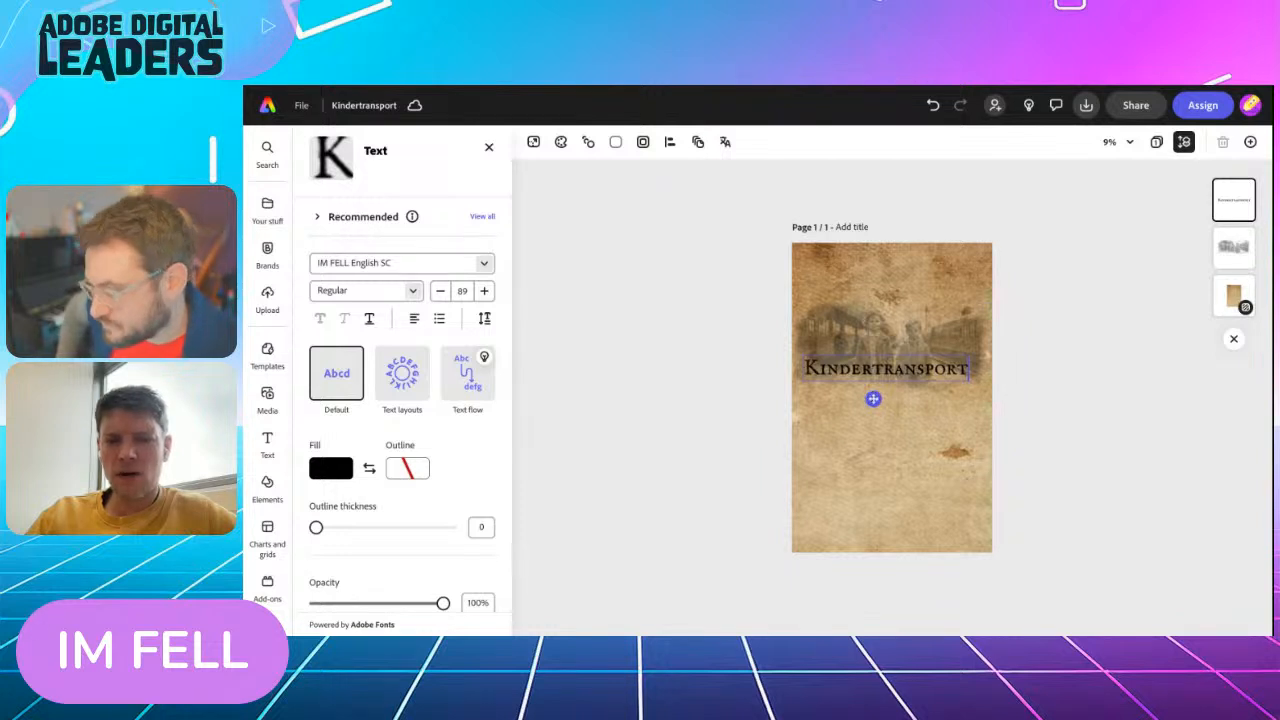
pyautogui.moveTo(873, 399); pyautogui.dragTo(872, 399)
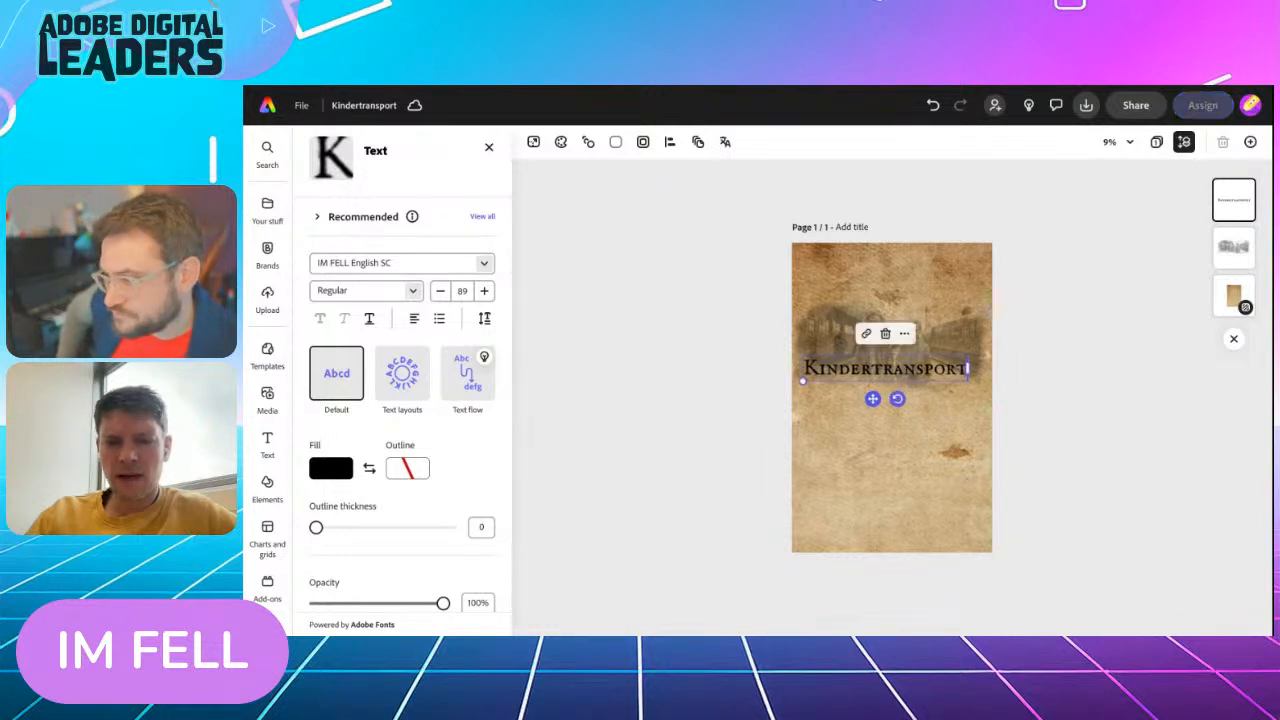
# Lower the "Kindertransport" title's opacity to 62%
pyautogui.scroll(-2, 403, 514)
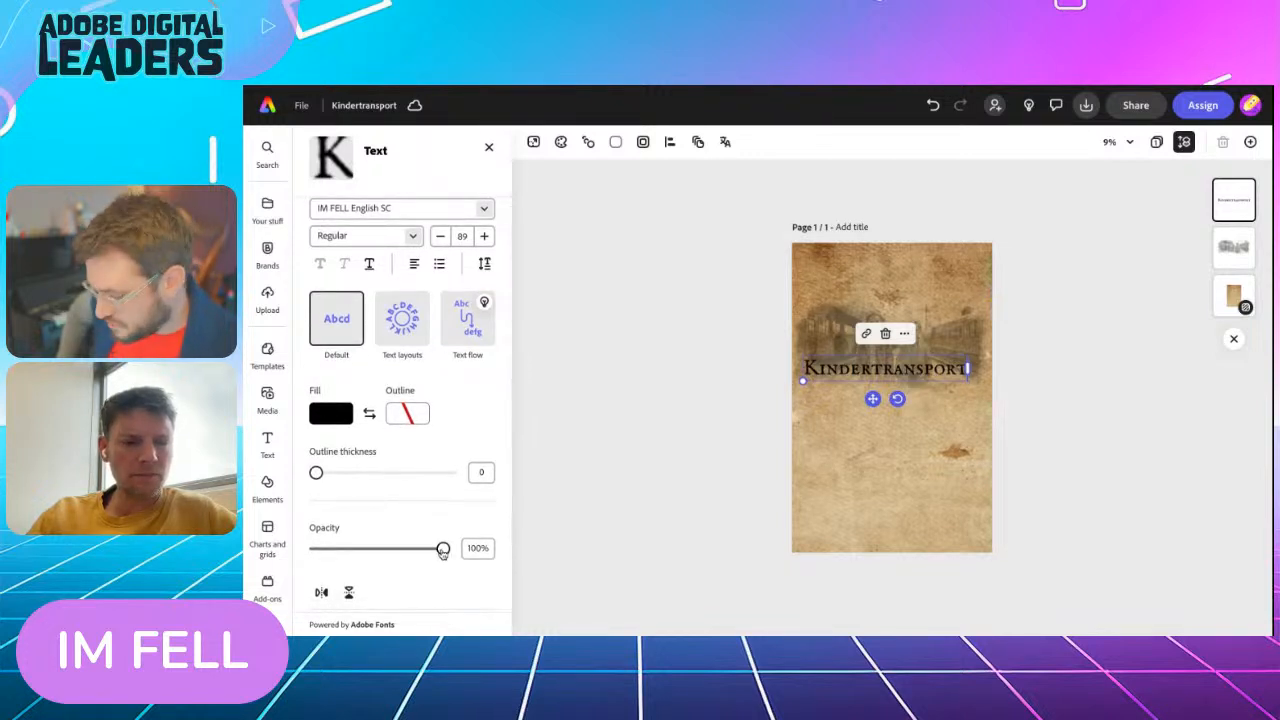
pyautogui.moveTo(443, 552); pyautogui.dragTo(413, 549)
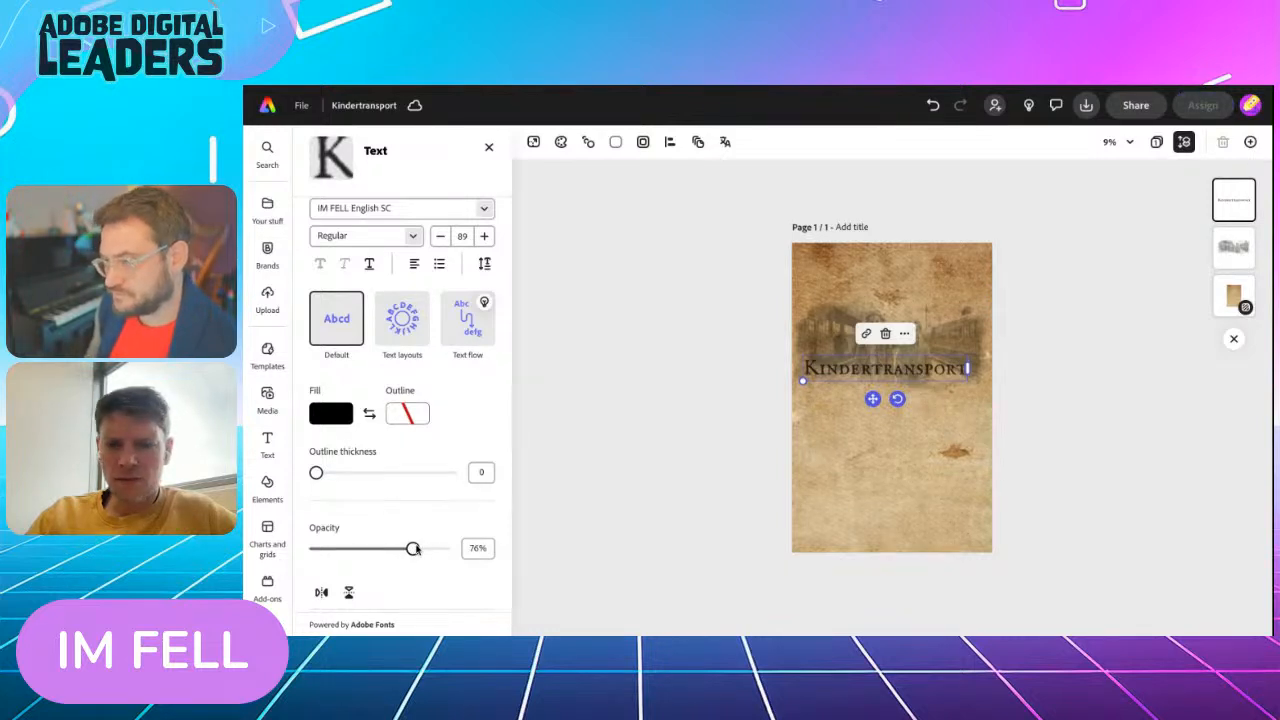
pyautogui.scroll(3, 748, 440)
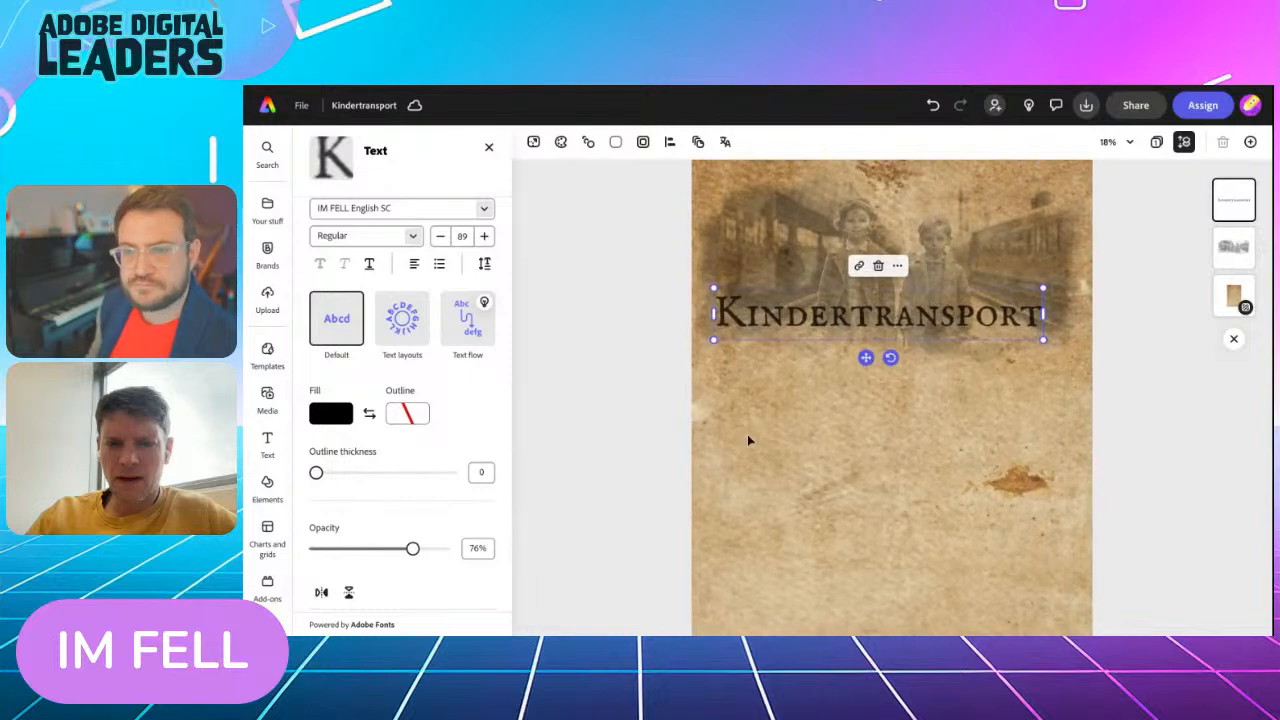
pyautogui.scroll(2, 748, 440)
pyautogui.moveTo(420, 551); pyautogui.dragTo(396, 549)
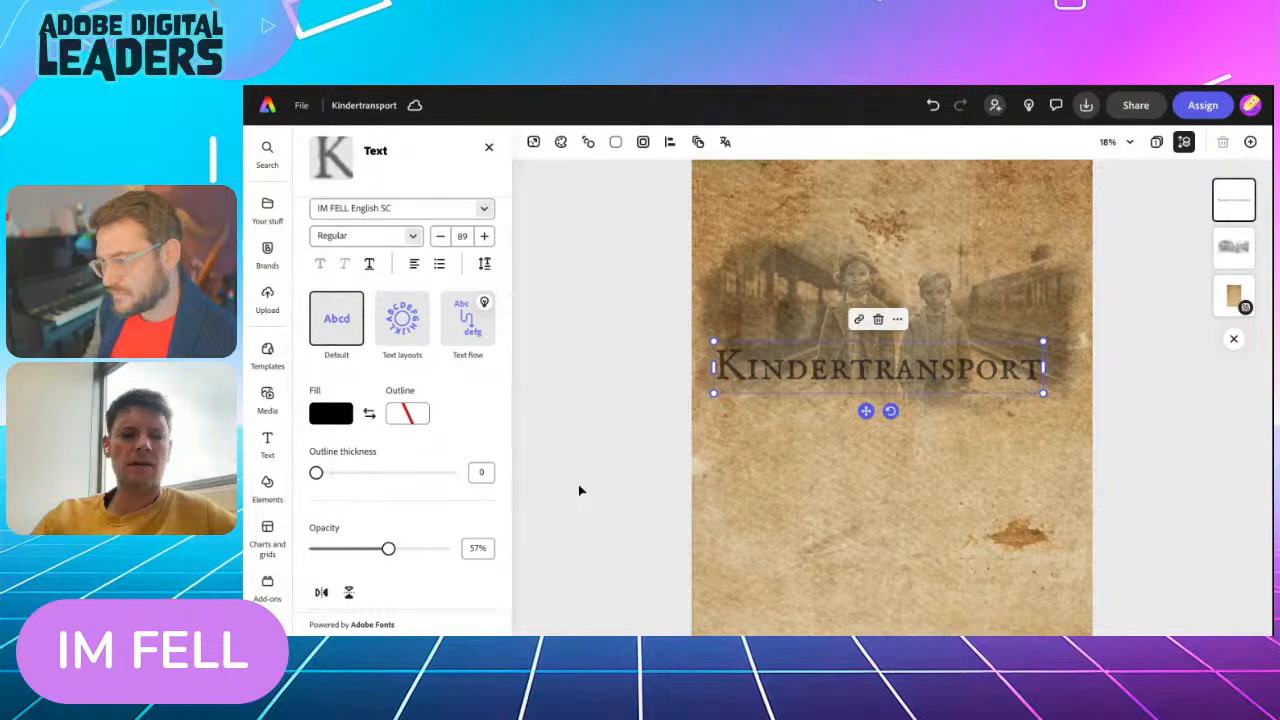
pyautogui.moveTo(389, 549); pyautogui.dragTo(396, 550)
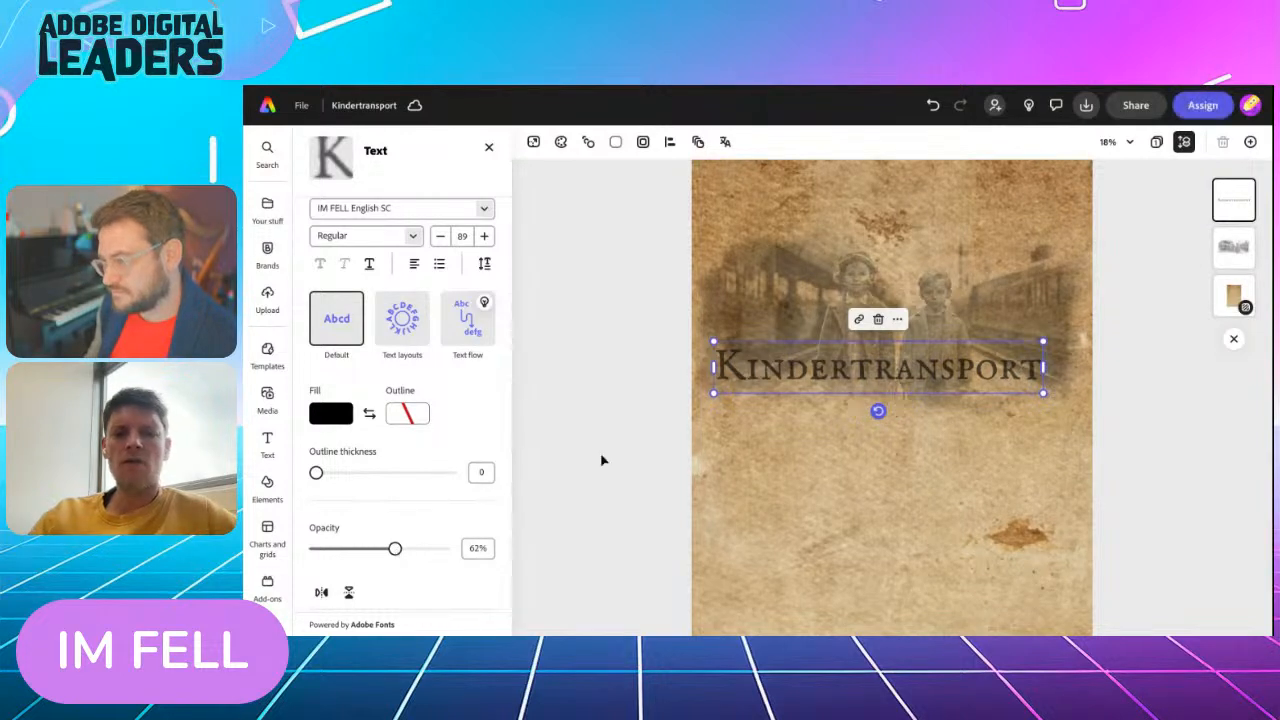
pyautogui.keyDown('ctrl'); pyautogui.scroll(-3, 618, 476); pyautogui.keyUp('ctrl')
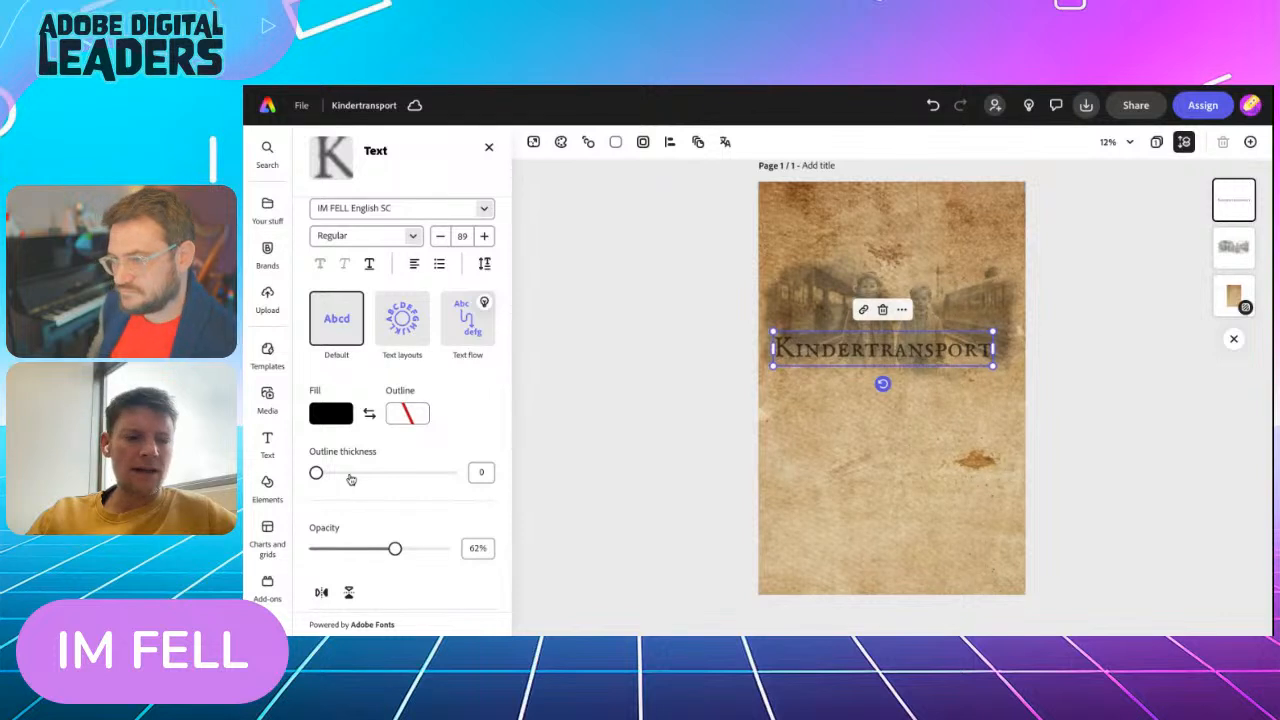
# Search all design elements for "circle texture"
pyautogui.click(267, 485)
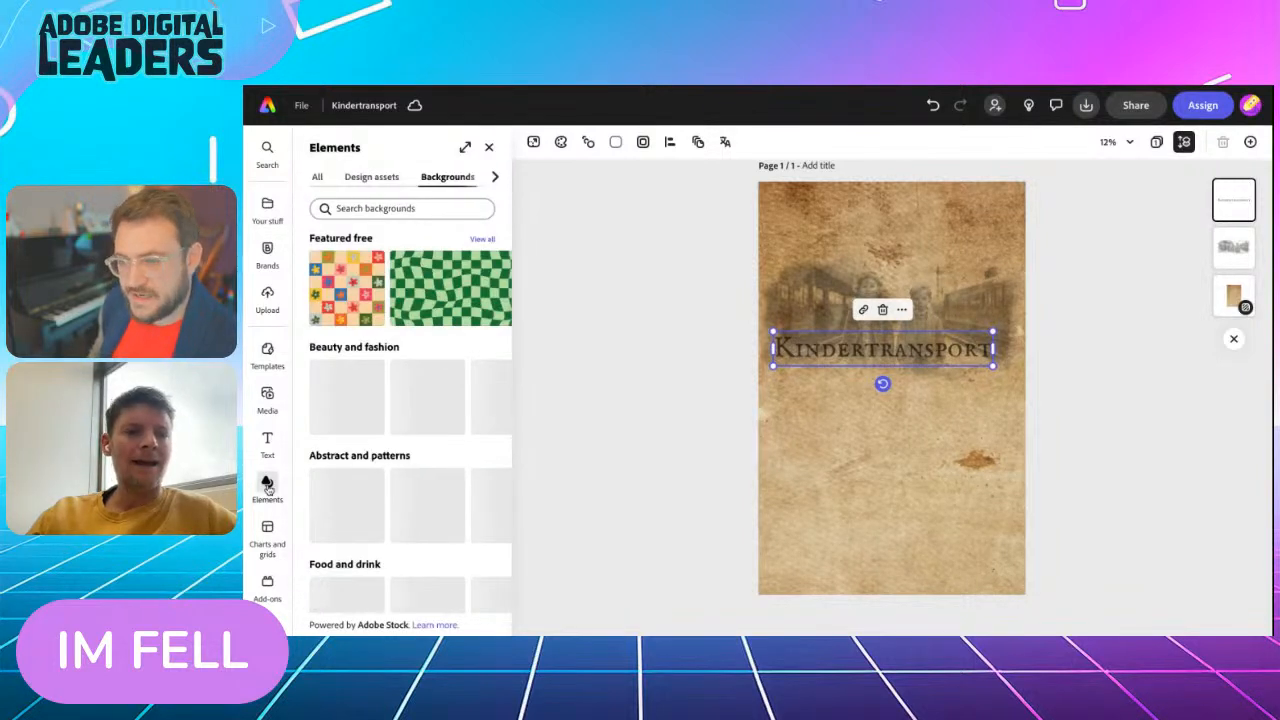
pyautogui.click(318, 177)
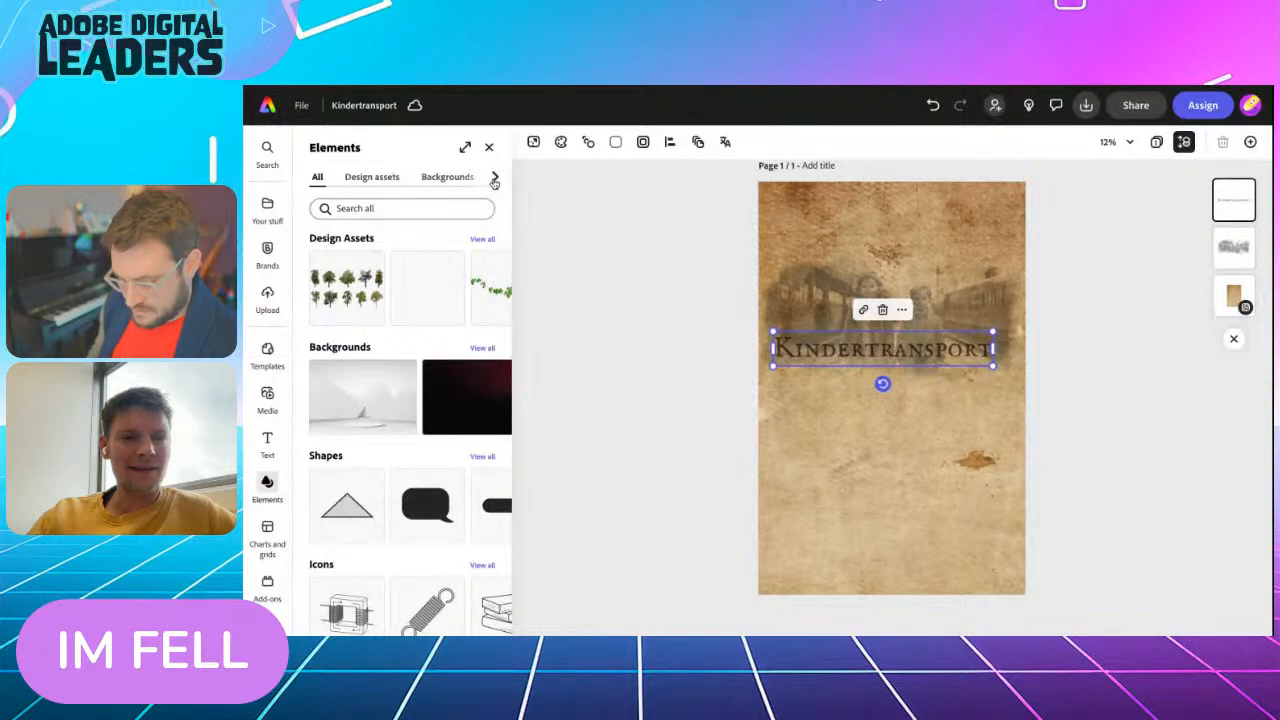
pyautogui.click(494, 177)
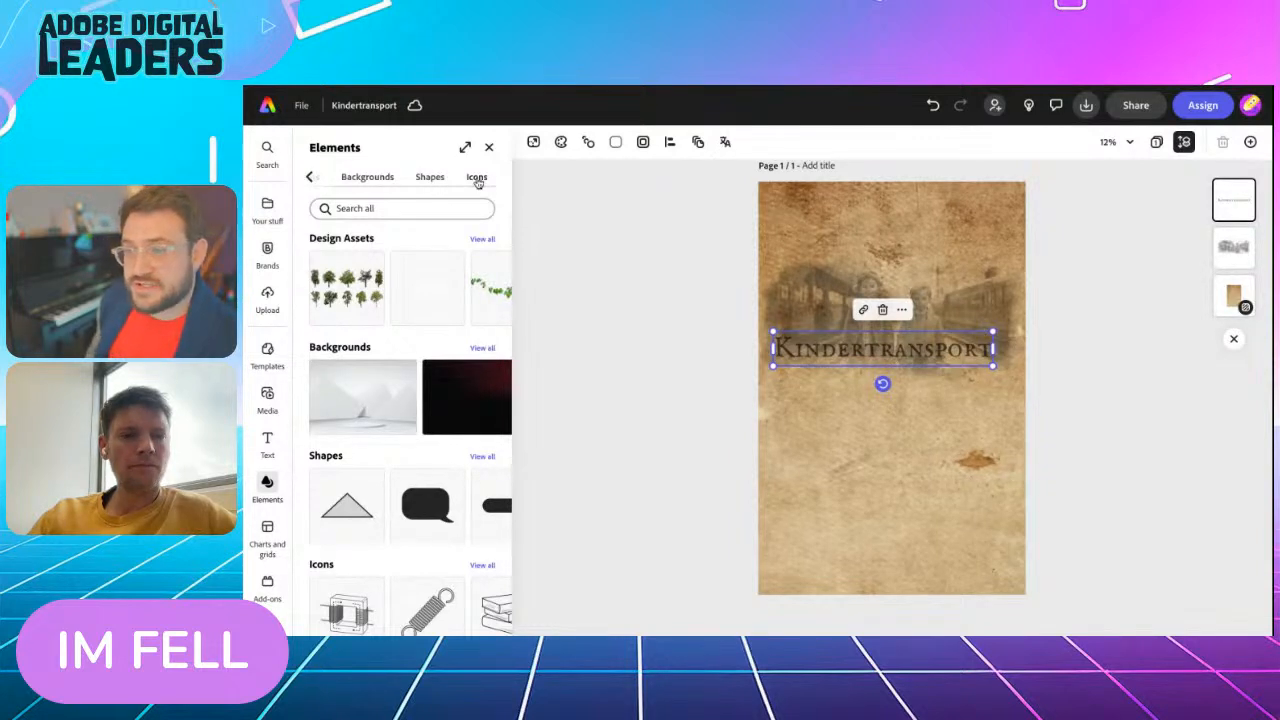
pyautogui.click(478, 178)
pyautogui.click(311, 177)
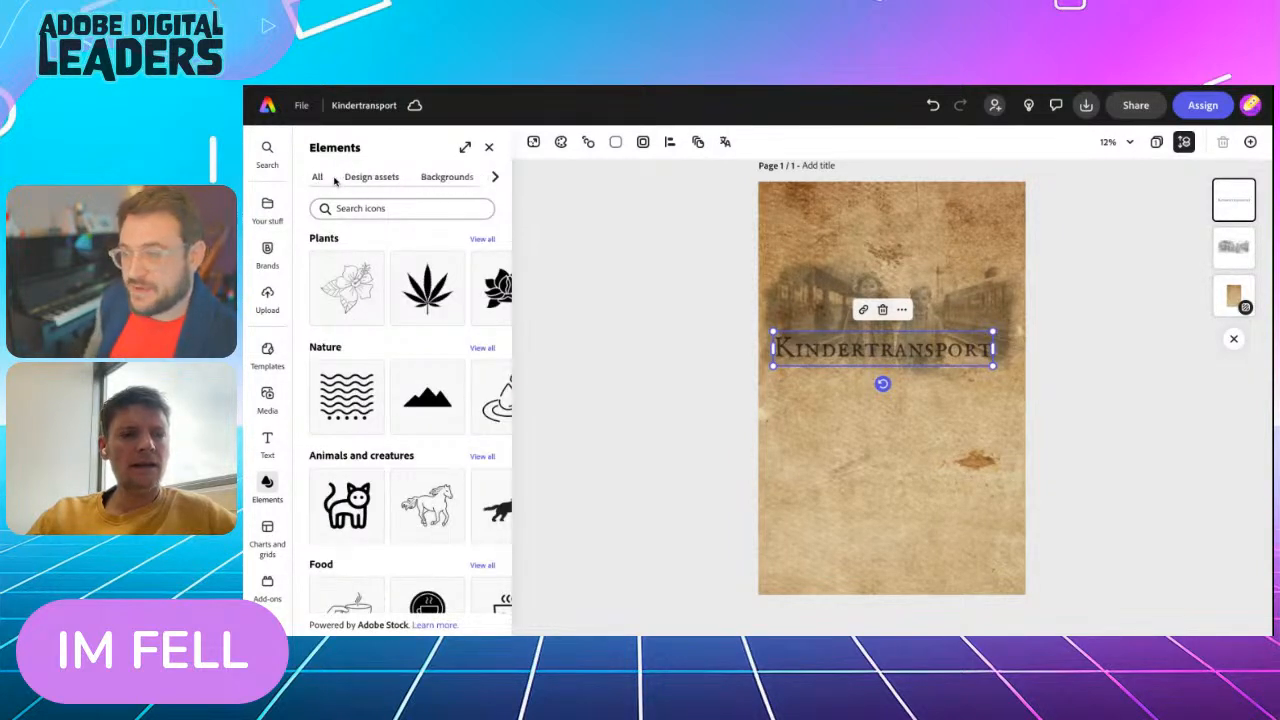
pyautogui.click(317, 179)
pyautogui.click(343, 205)
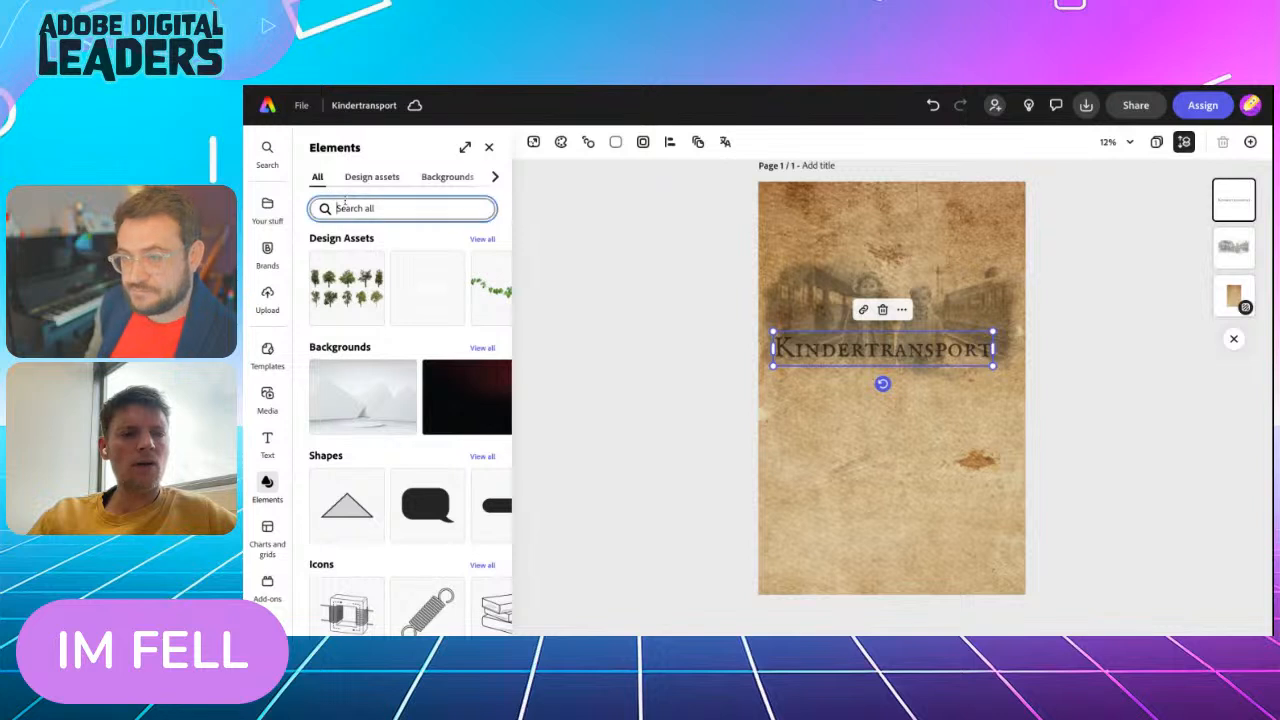
pyautogui.write('c')
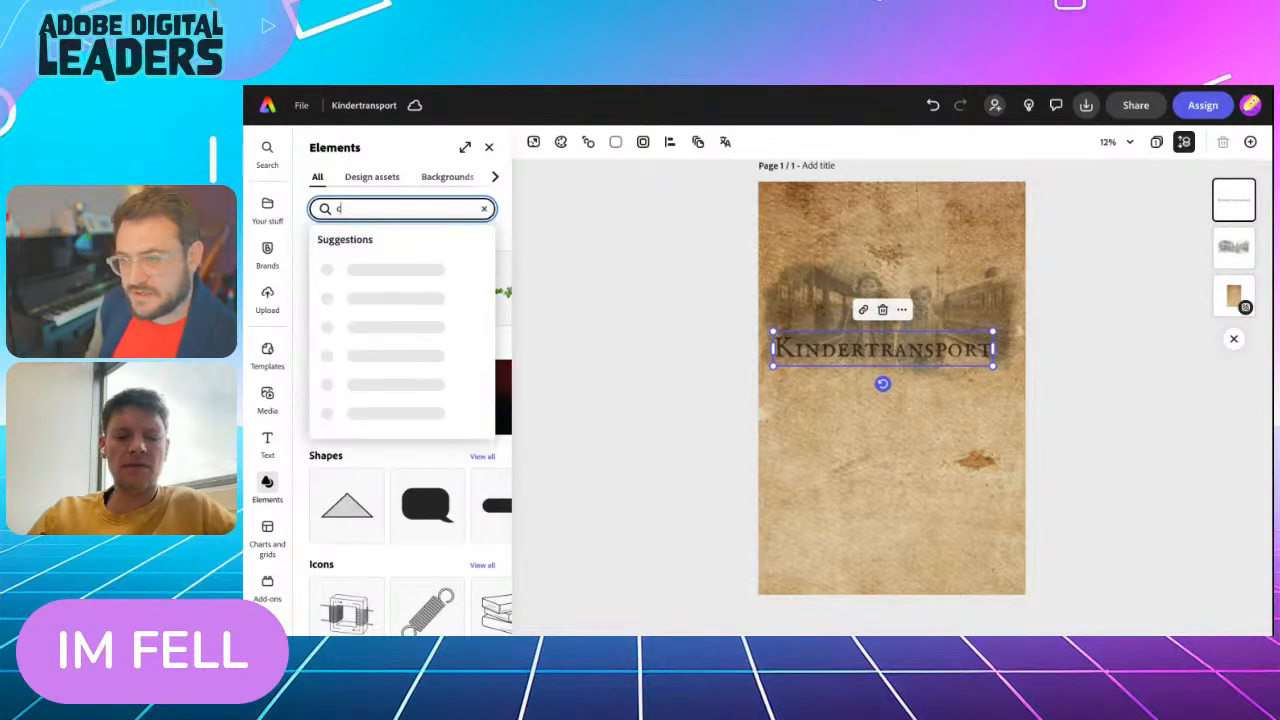
pyautogui.write('ircle textu')
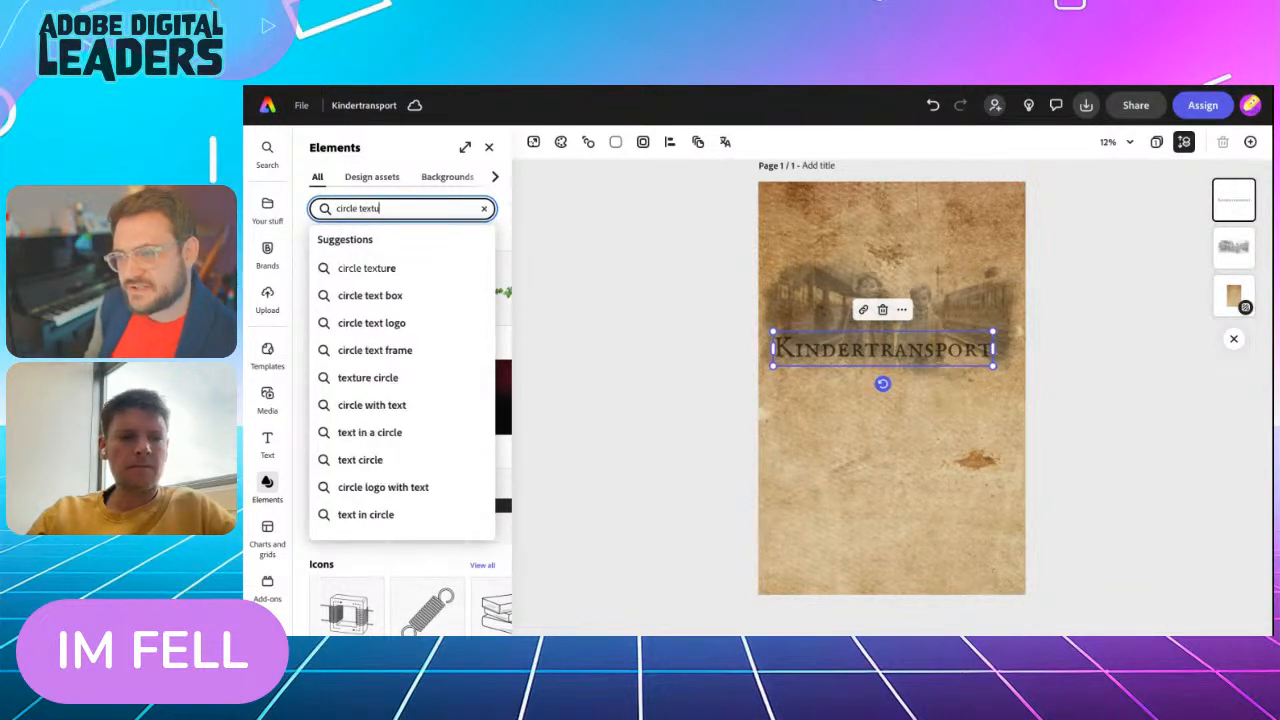
pyautogui.write('re')
pyautogui.press('Return')
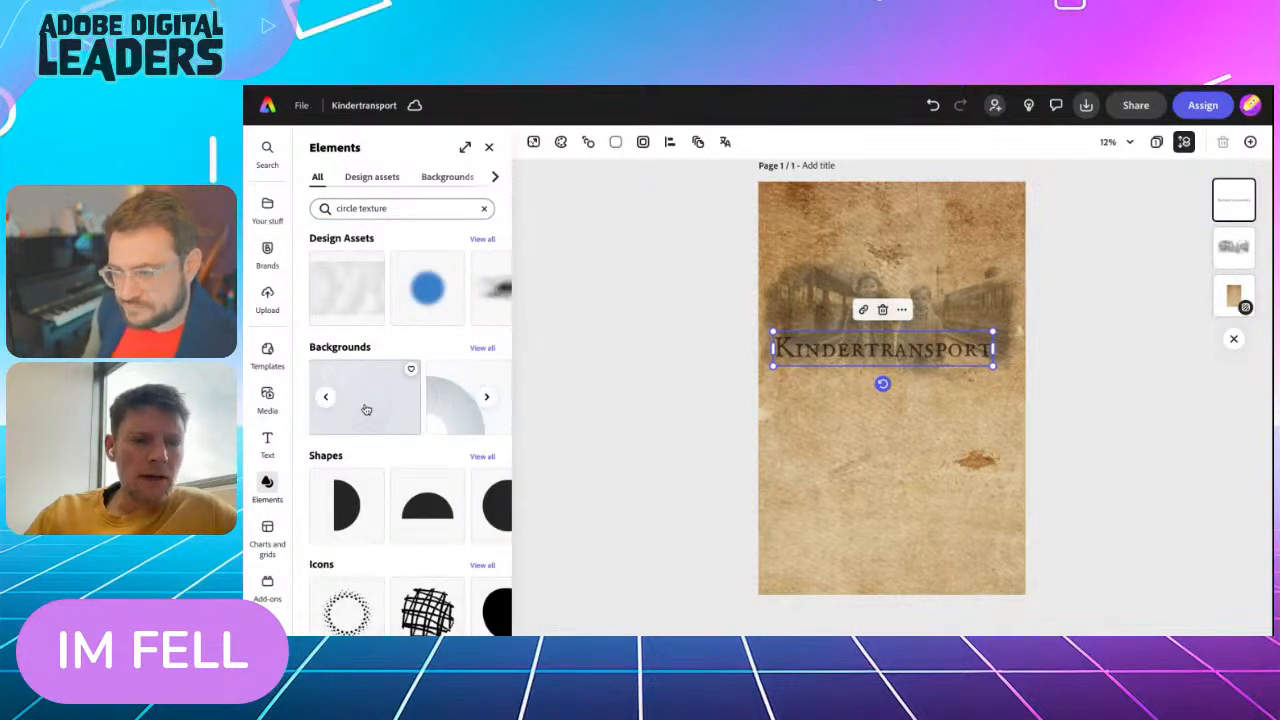
# Browse the circle texture icons and add the densely hatched grey scribble circle to the page
pyautogui.click(486, 288)
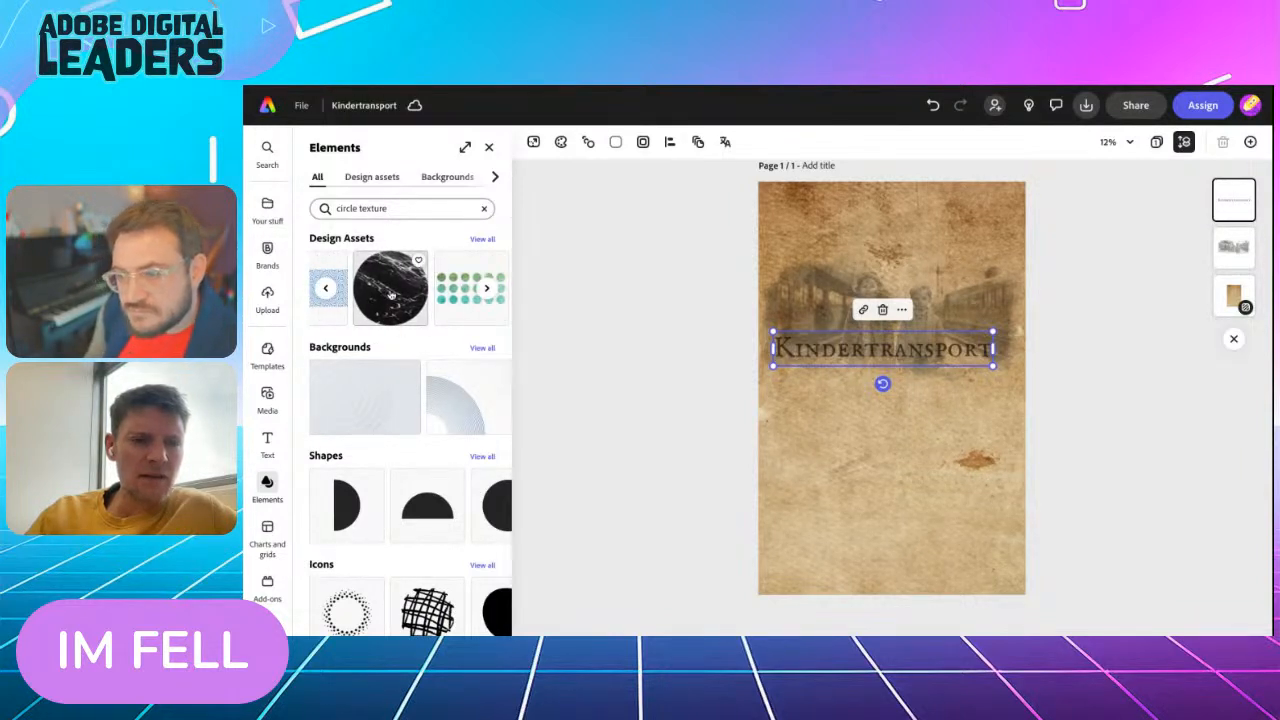
pyautogui.scroll(-1, 368, 467)
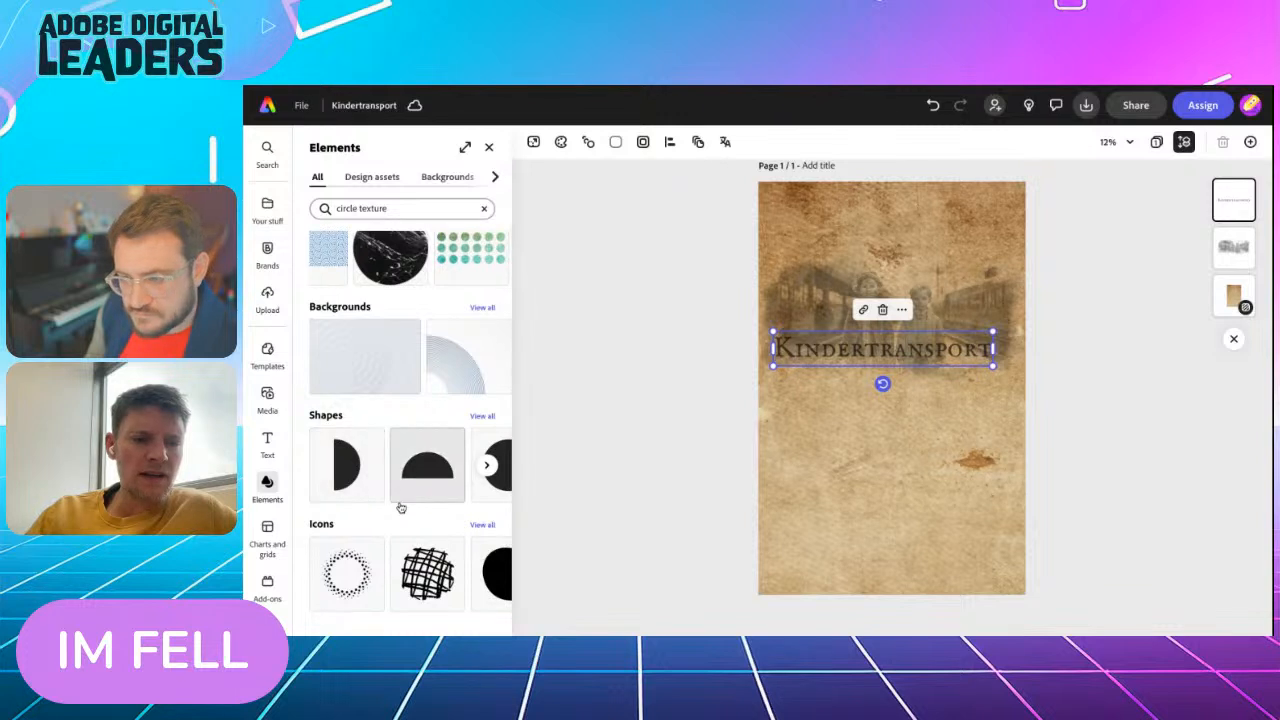
pyautogui.click(478, 525)
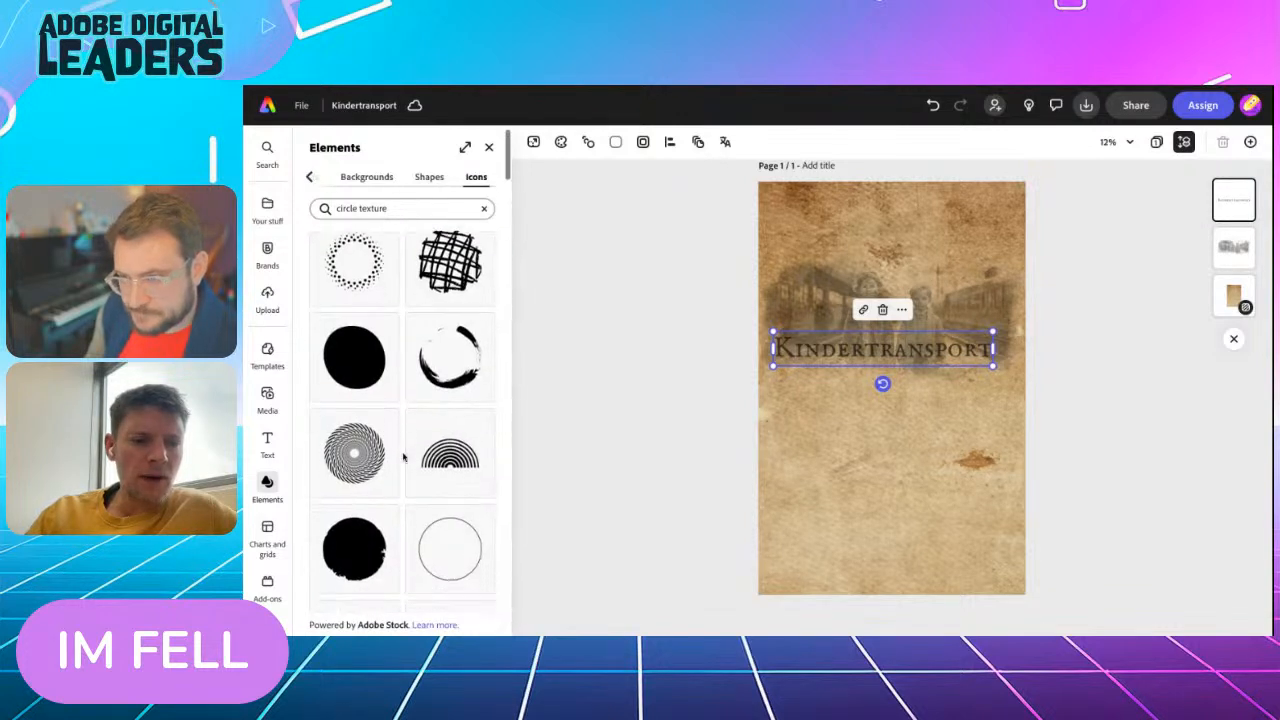
pyautogui.scroll(-4, 390, 450)
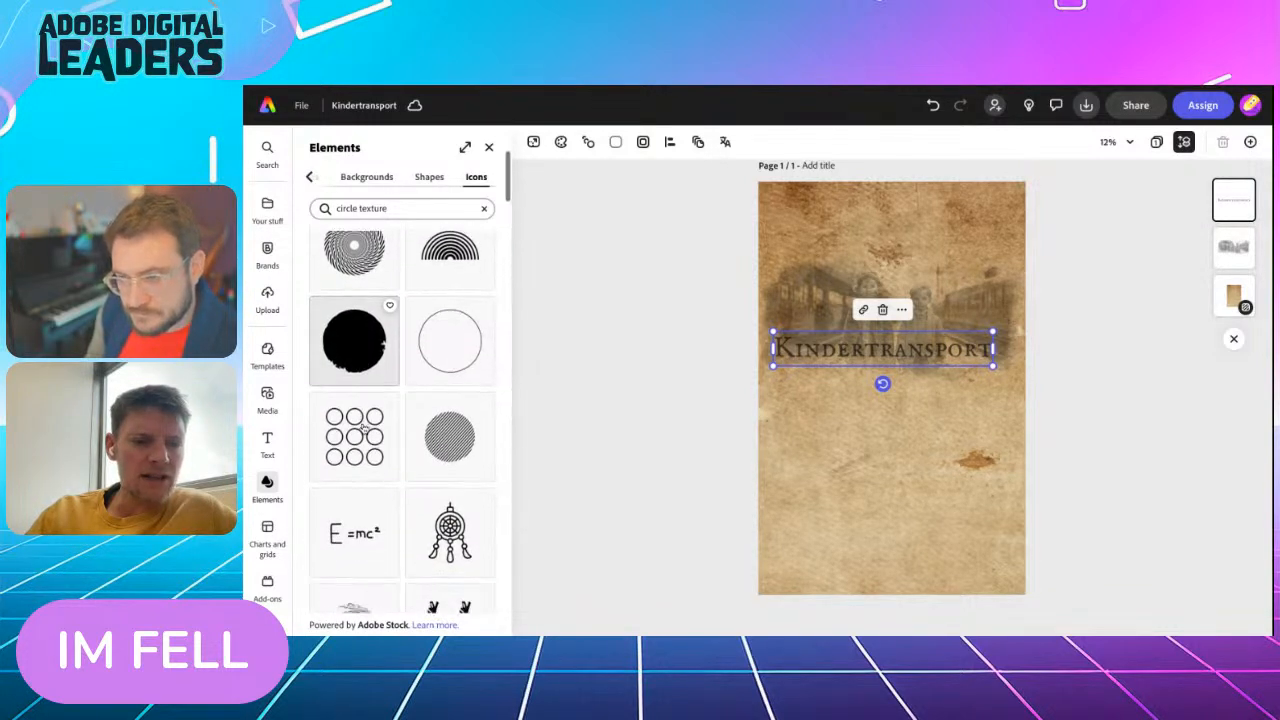
pyautogui.scroll(-4, 364, 428)
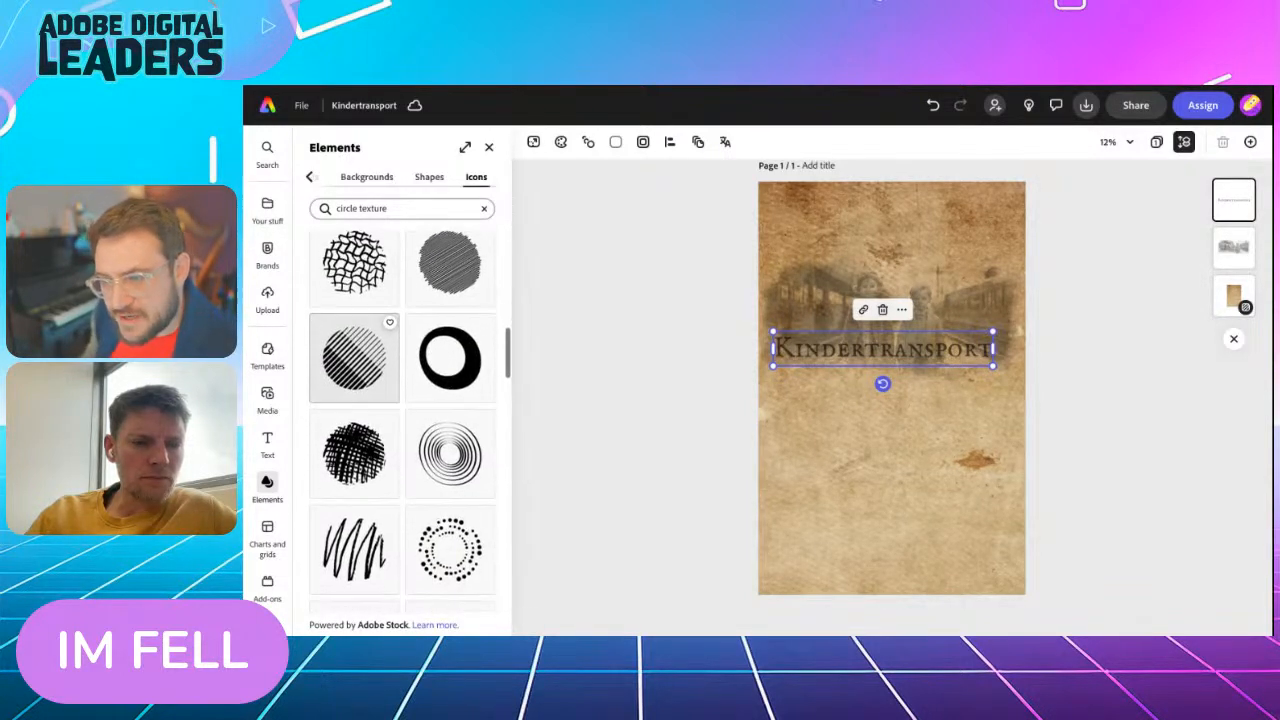
pyautogui.scroll(1, 354, 440)
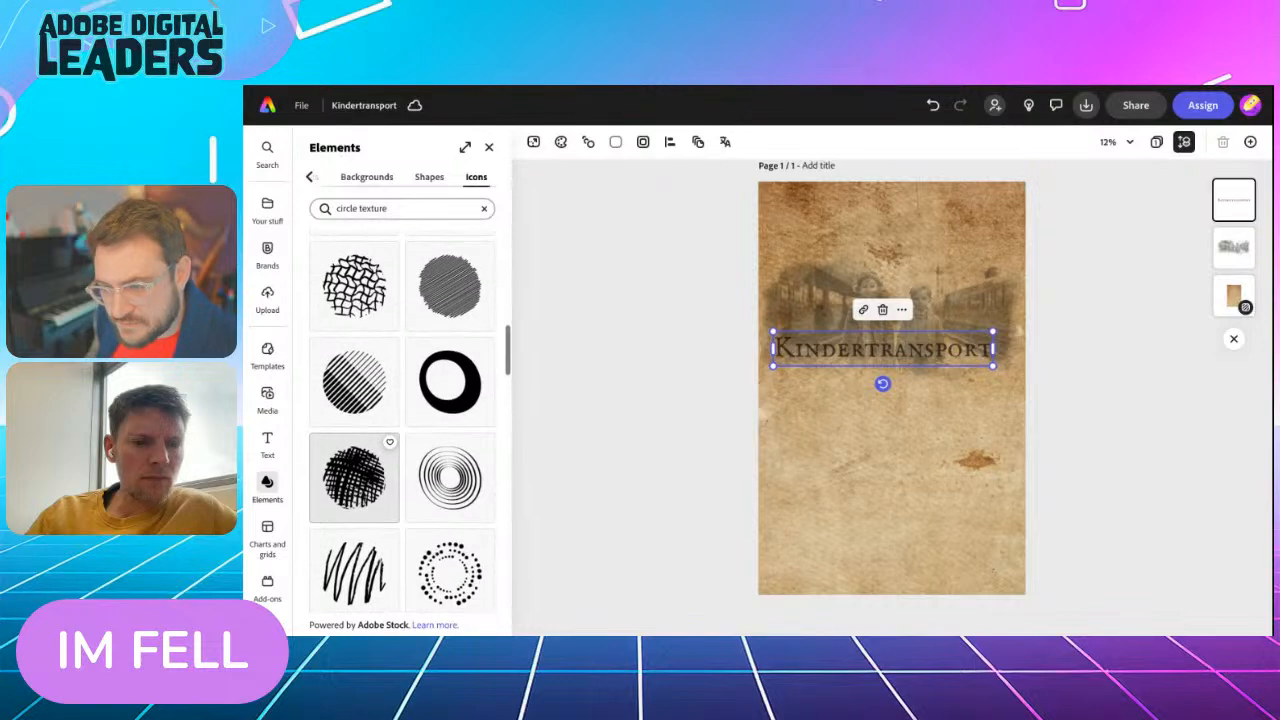
pyautogui.scroll(-3, 354, 440)
pyautogui.scroll(3, 354, 470)
pyautogui.scroll(2, 354, 470)
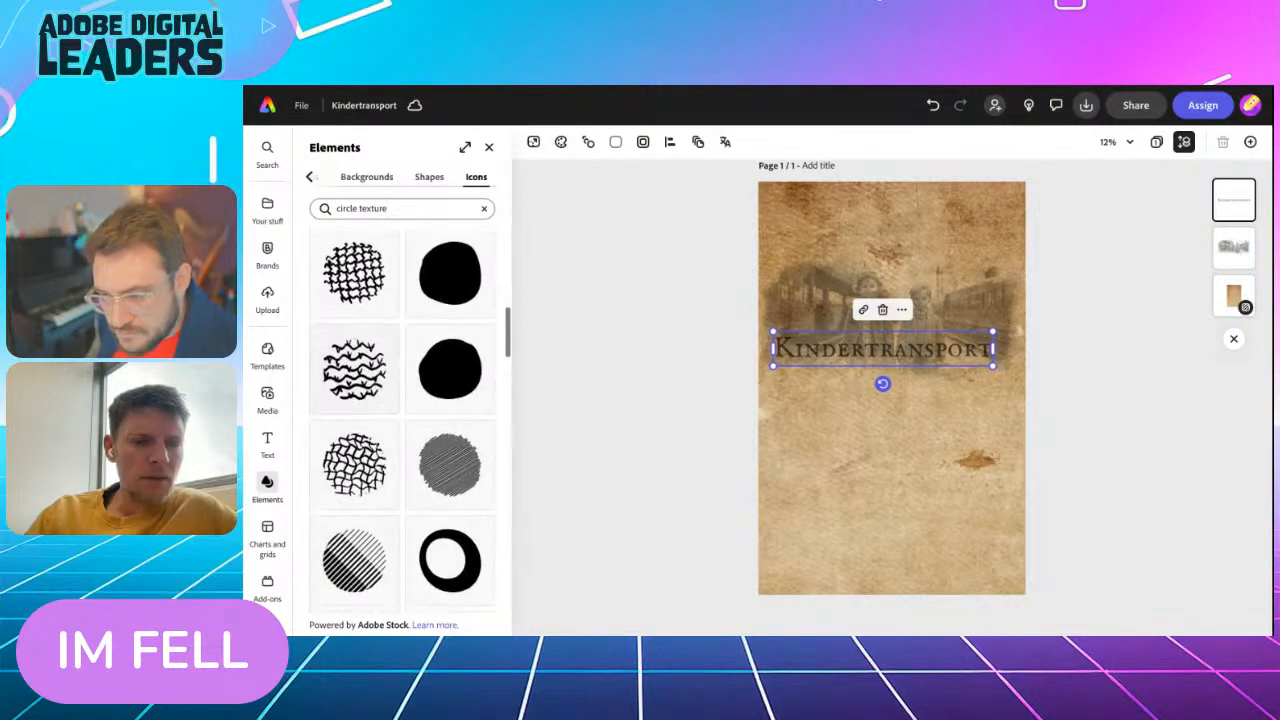
pyautogui.click(446, 470)
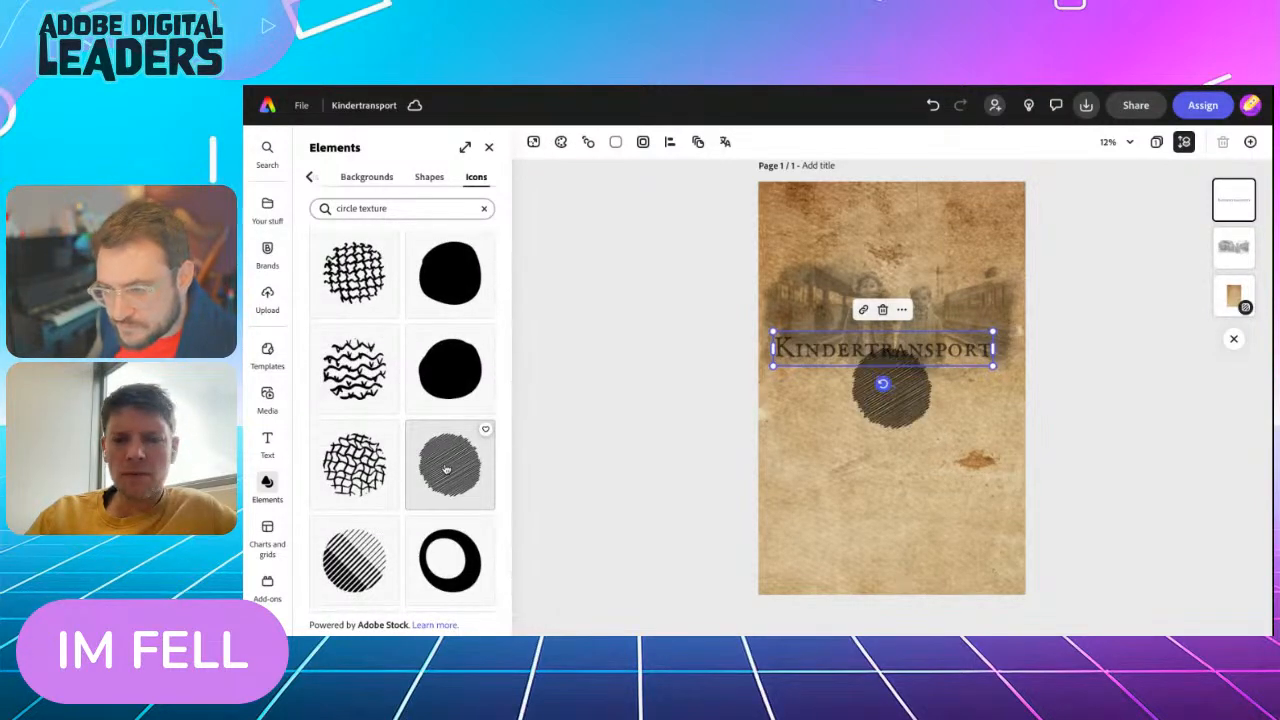
# Enlarge the hatched circle and place it in the page's lower-left corner, overlapping the edge
pyautogui.click(888, 392)
pyautogui.moveTo(852, 429); pyautogui.dragTo(806, 546)
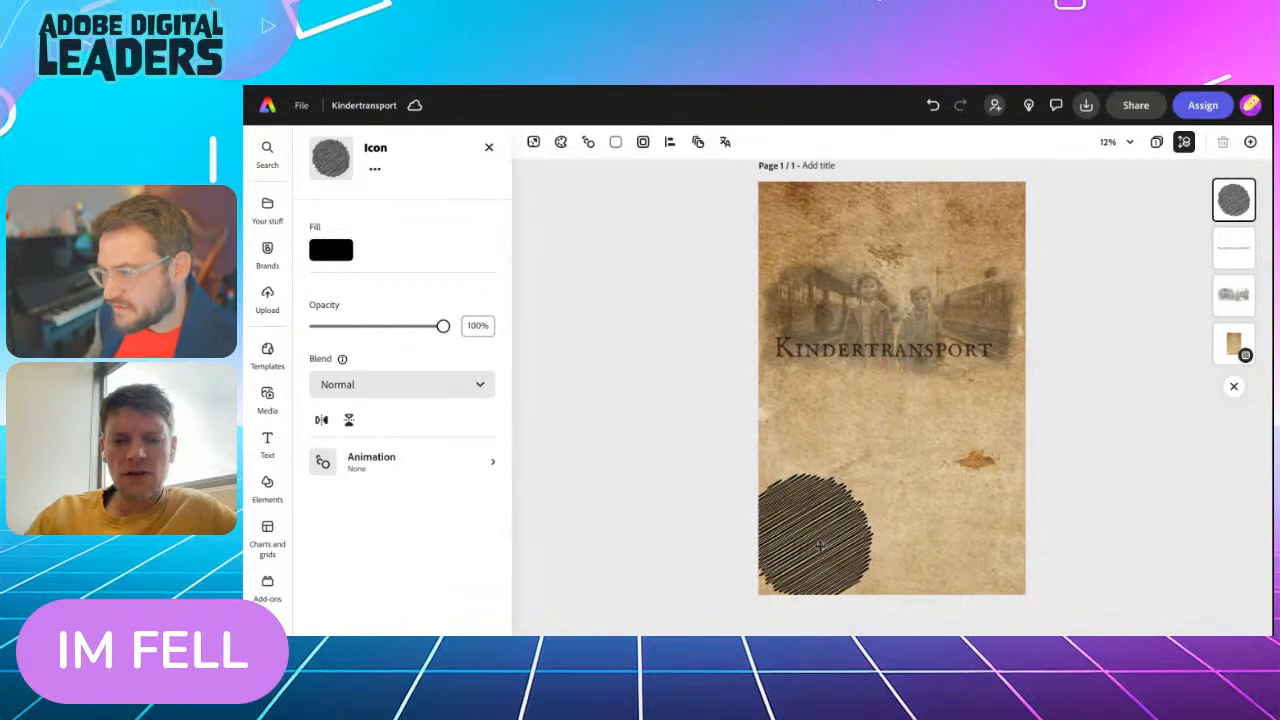
pyautogui.moveTo(864, 480); pyautogui.dragTo(911, 434)
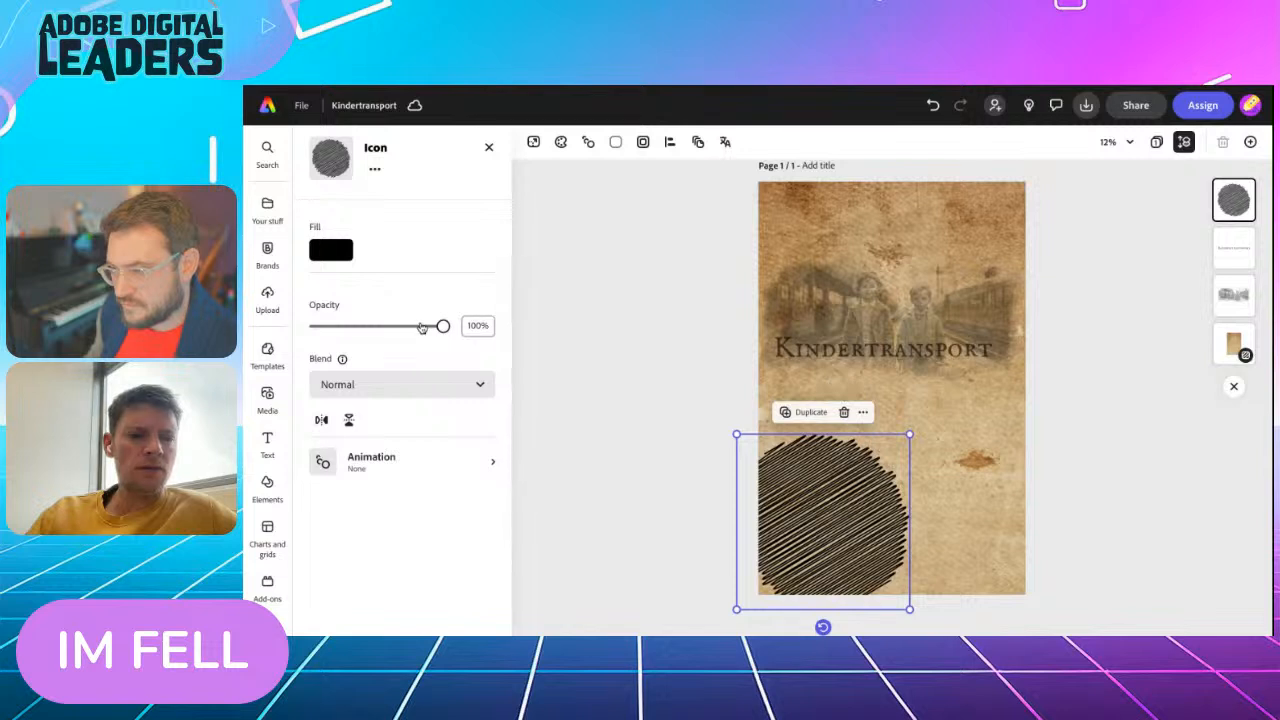
# Try 20% opacity and the Multiply and Screen blend modes on the circle, then restore full opacity and Normal blending
pyautogui.moveTo(443, 326); pyautogui.dragTo(351, 327)
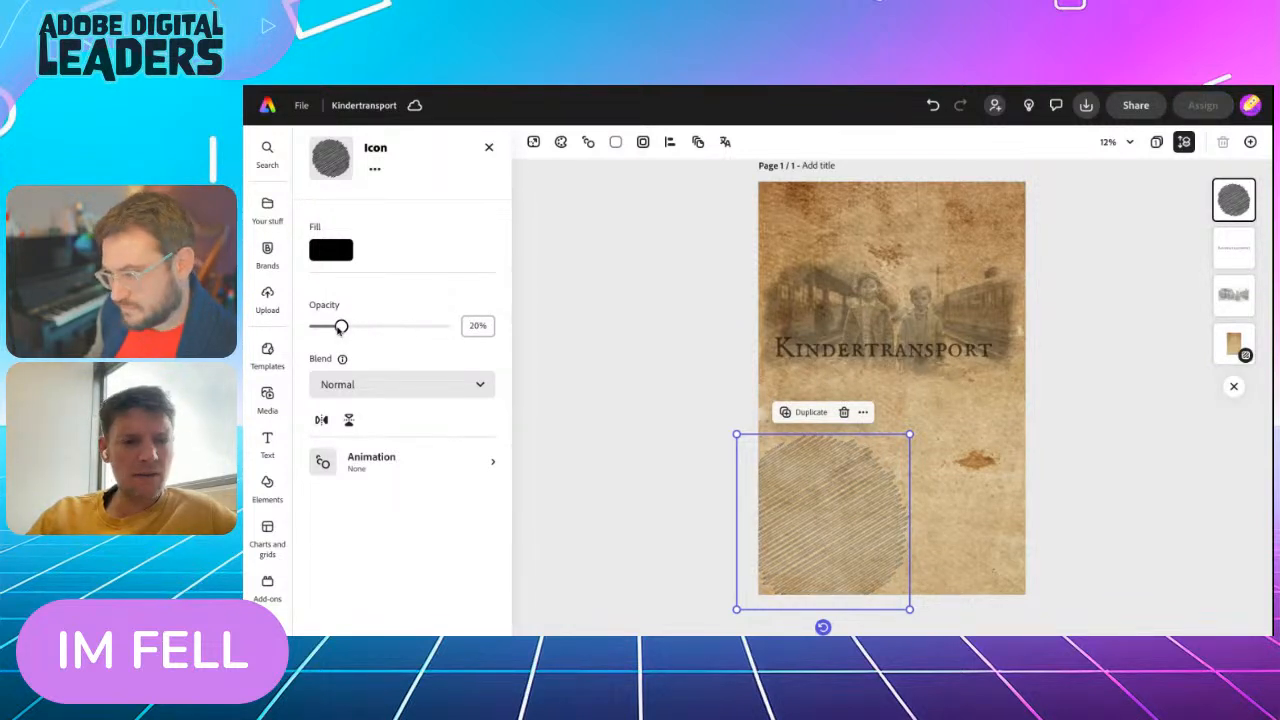
pyautogui.moveTo(341, 326); pyautogui.dragTo(470, 330)
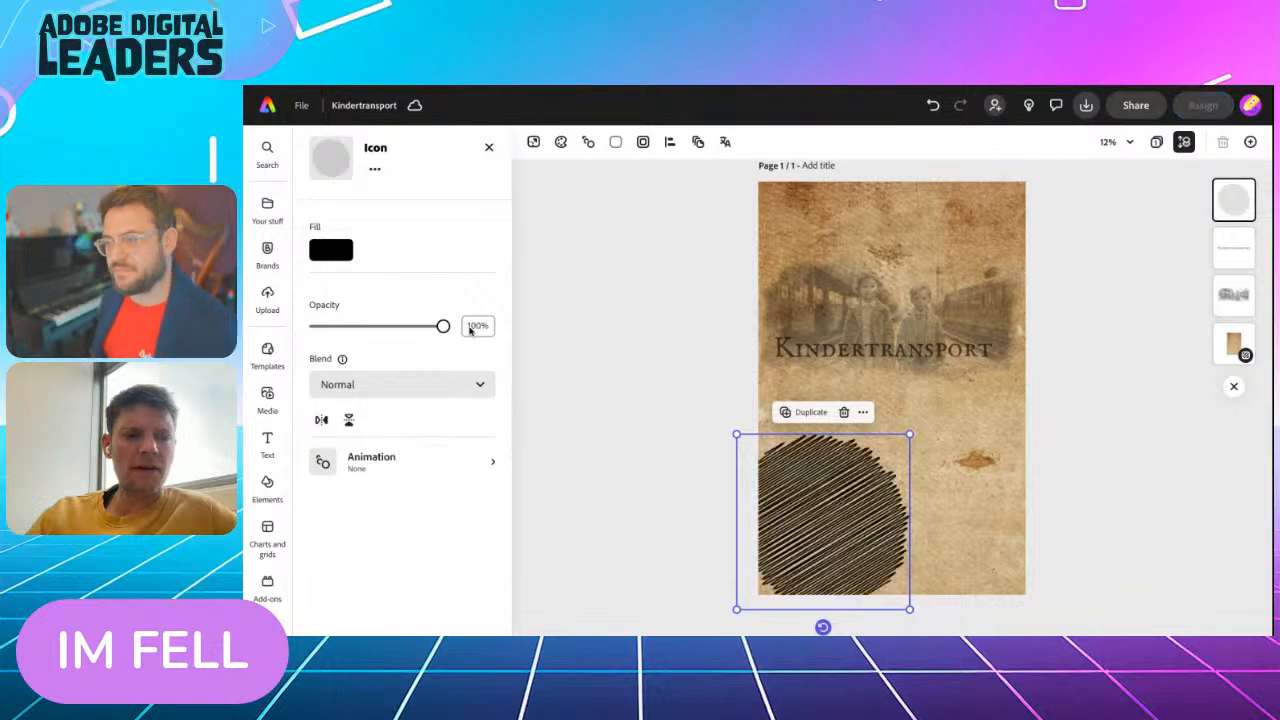
pyautogui.click(371, 386)
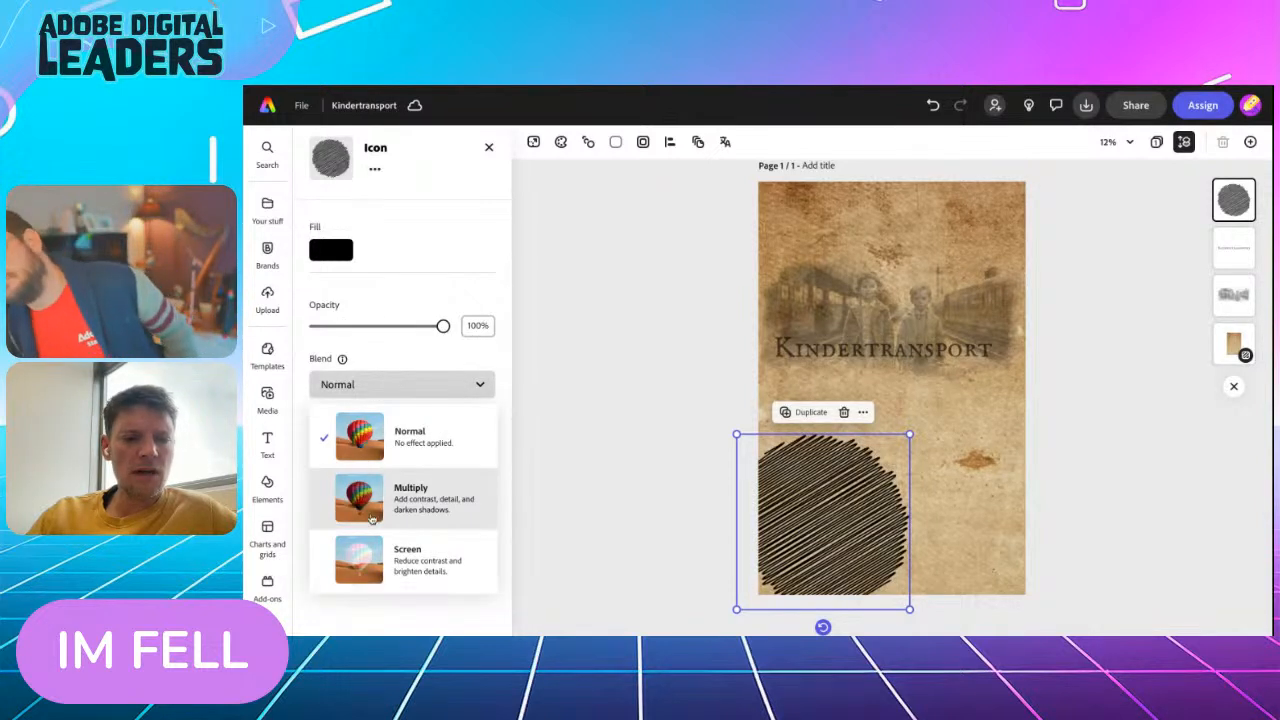
pyautogui.click(371, 512)
pyautogui.click(371, 384)
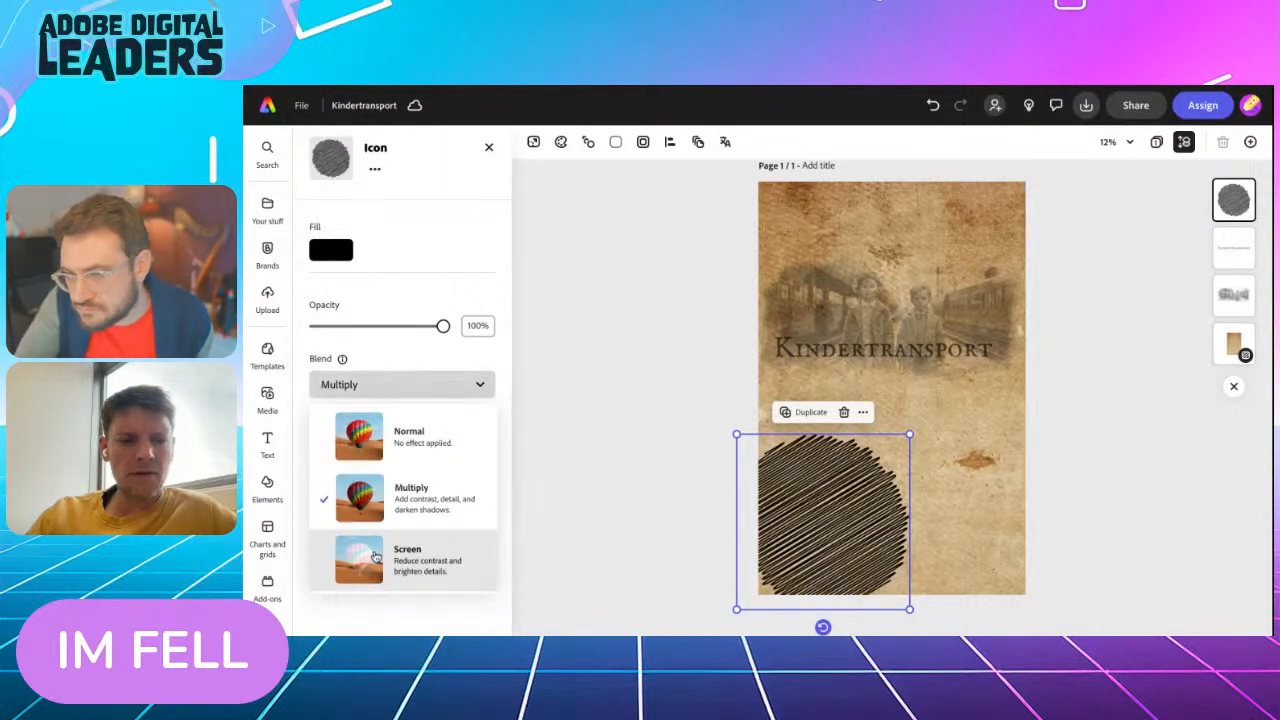
pyautogui.click(376, 553)
pyautogui.click(394, 387)
pyautogui.click(388, 433)
# Lower the hatched circle's opacity to 17%, move it slightly up, and enlarge it a little
pyautogui.moveTo(443, 327); pyautogui.dragTo(335, 338)
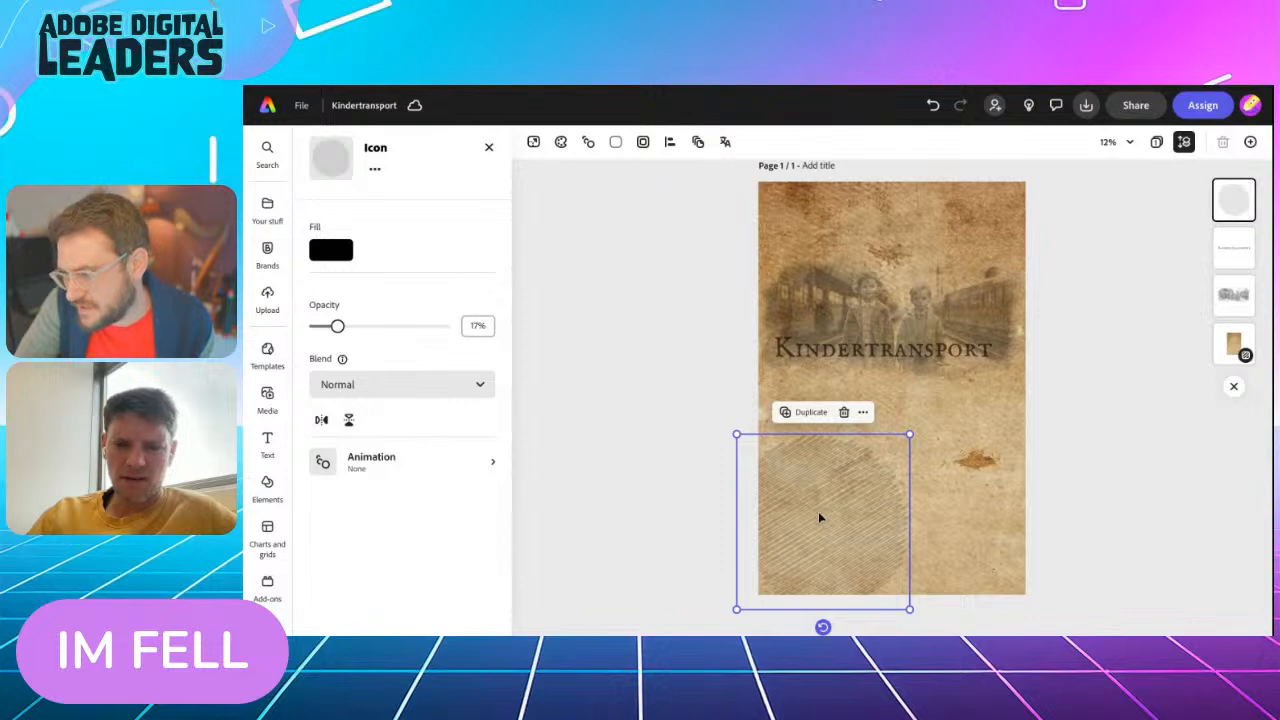
pyautogui.moveTo(822, 505); pyautogui.dragTo(807, 475)
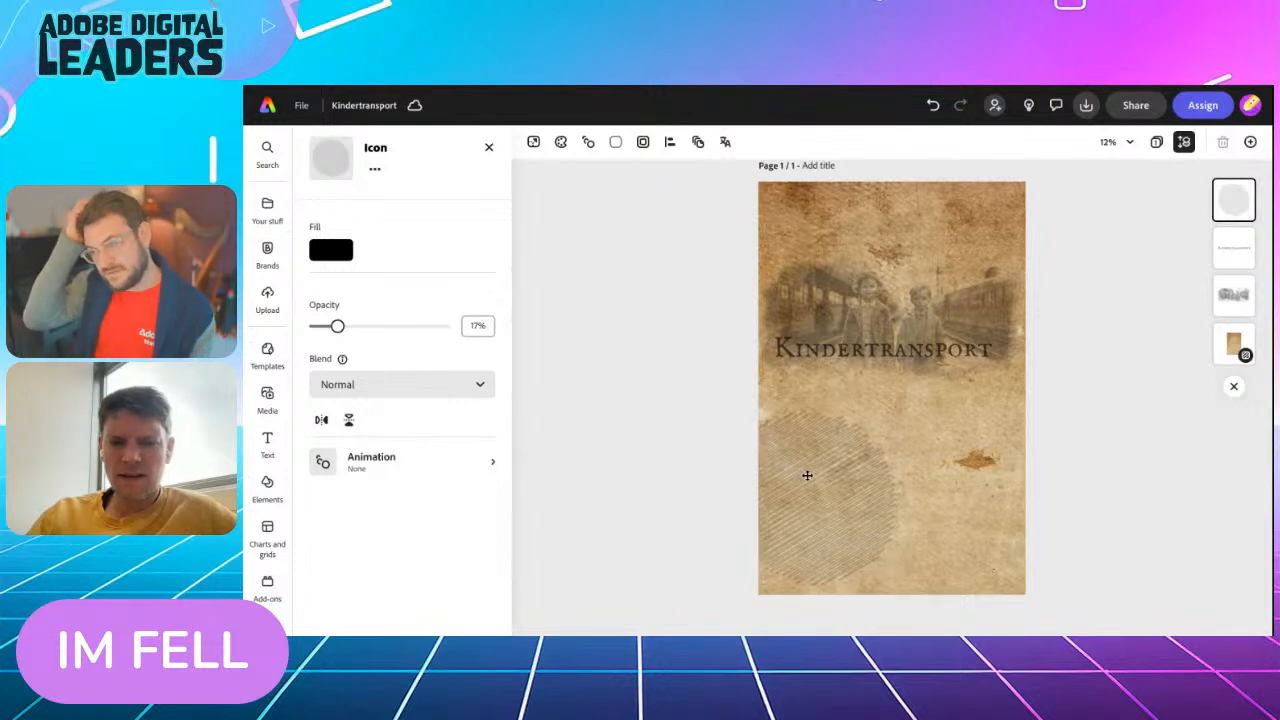
pyautogui.moveTo(721, 586); pyautogui.dragTo(703, 612)
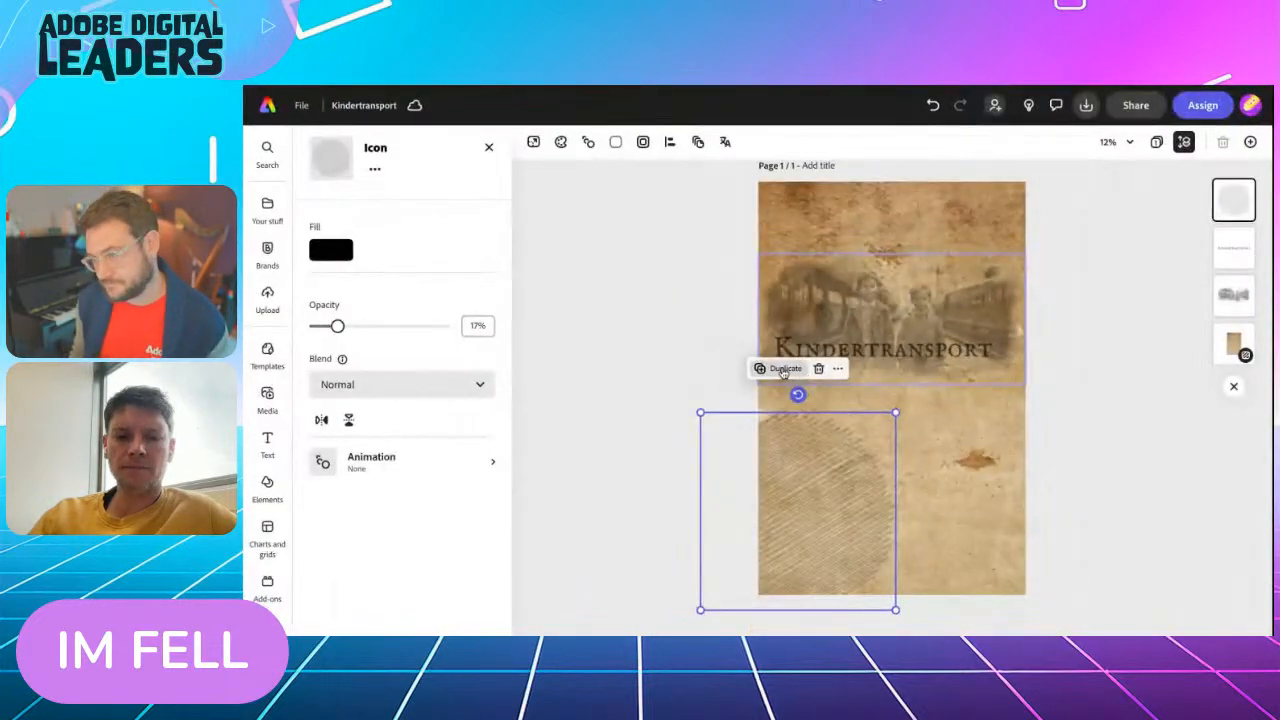
# Duplicate the faded circle, place the copy over the page's upper-right corner, and rotate its hatching
pyautogui.click(783, 370)
pyautogui.moveTo(840, 470); pyautogui.dragTo(990, 244)
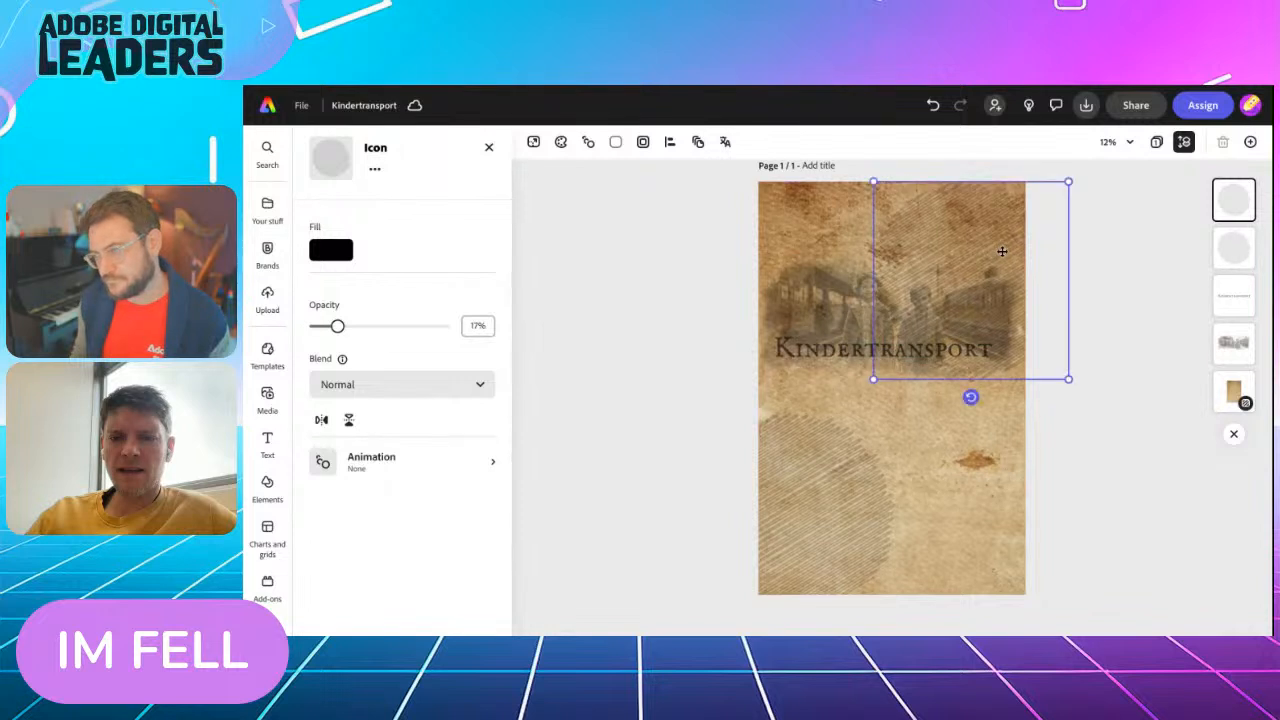
pyautogui.moveTo(971, 397); pyautogui.dragTo(1096, 202)
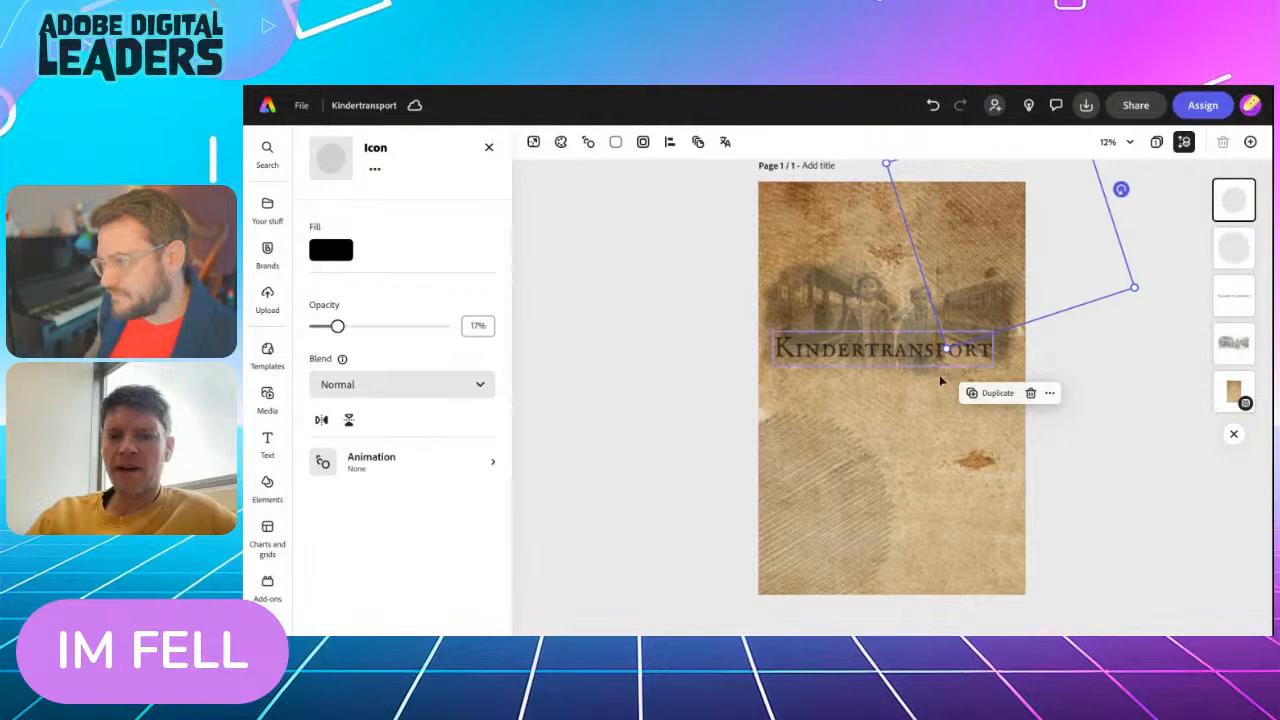
pyautogui.scroll(1, 897, 457)
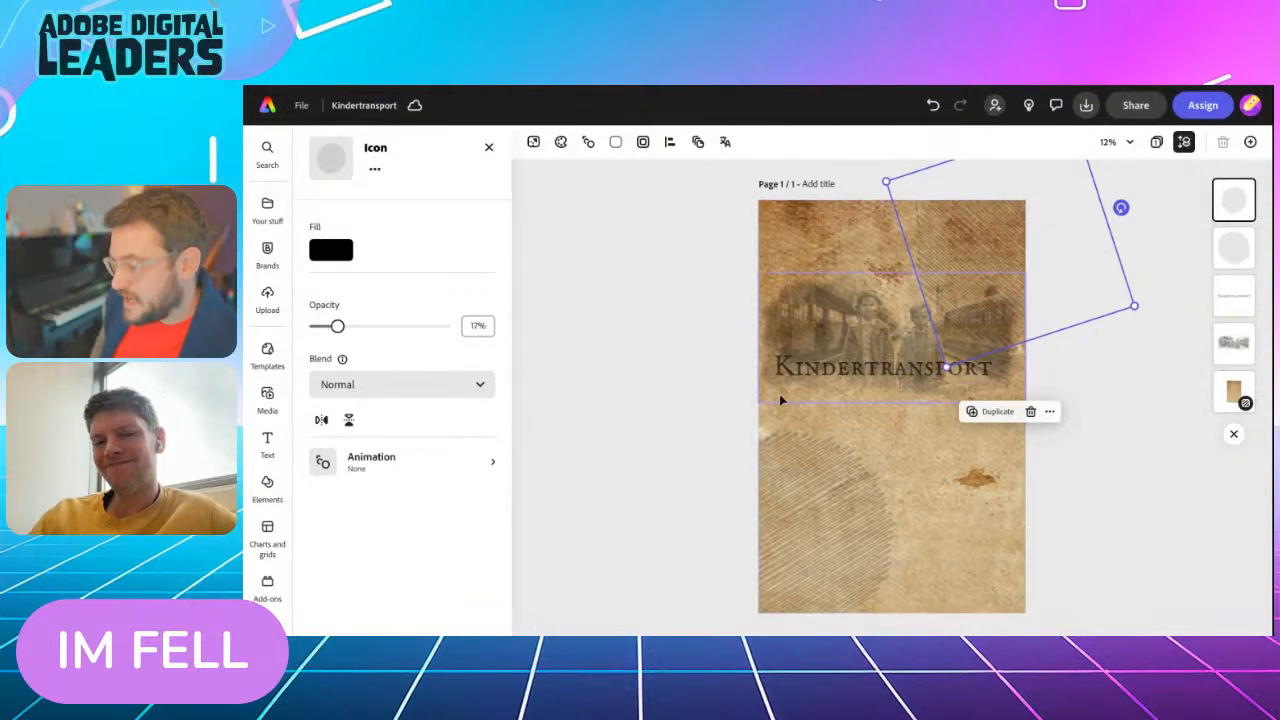
# Move the children's railway image and the "Kindertransport" title together down to the middle of the page
pyautogui.click(797, 321)
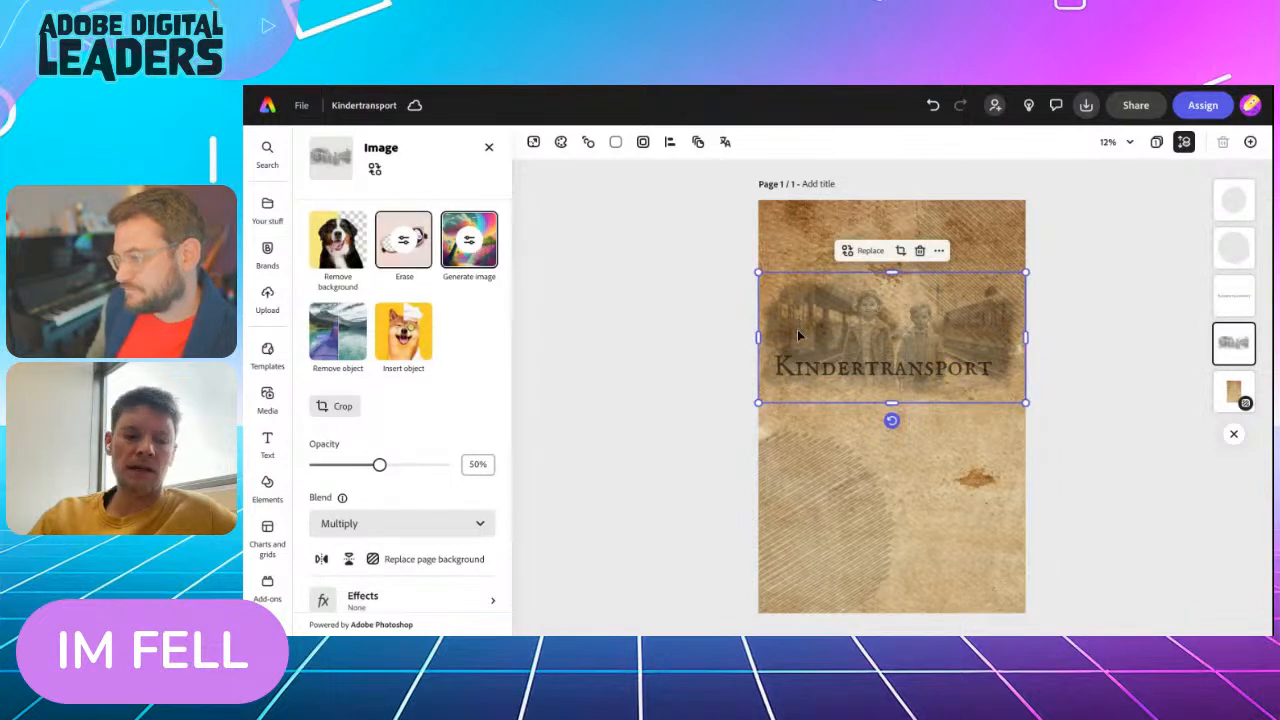
pyautogui.keyDown('shift'); pyautogui.click(800, 374); pyautogui.keyUp('shift')
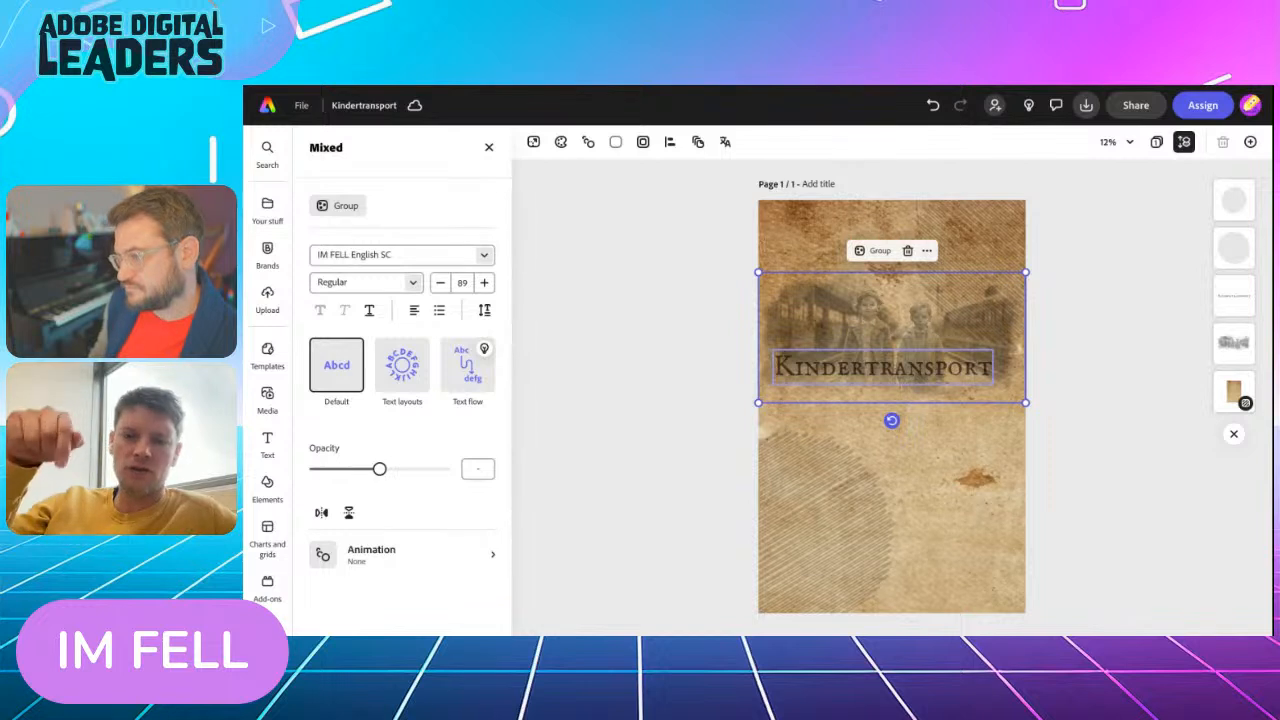
pyautogui.moveTo(800, 372); pyautogui.dragTo(802, 398)
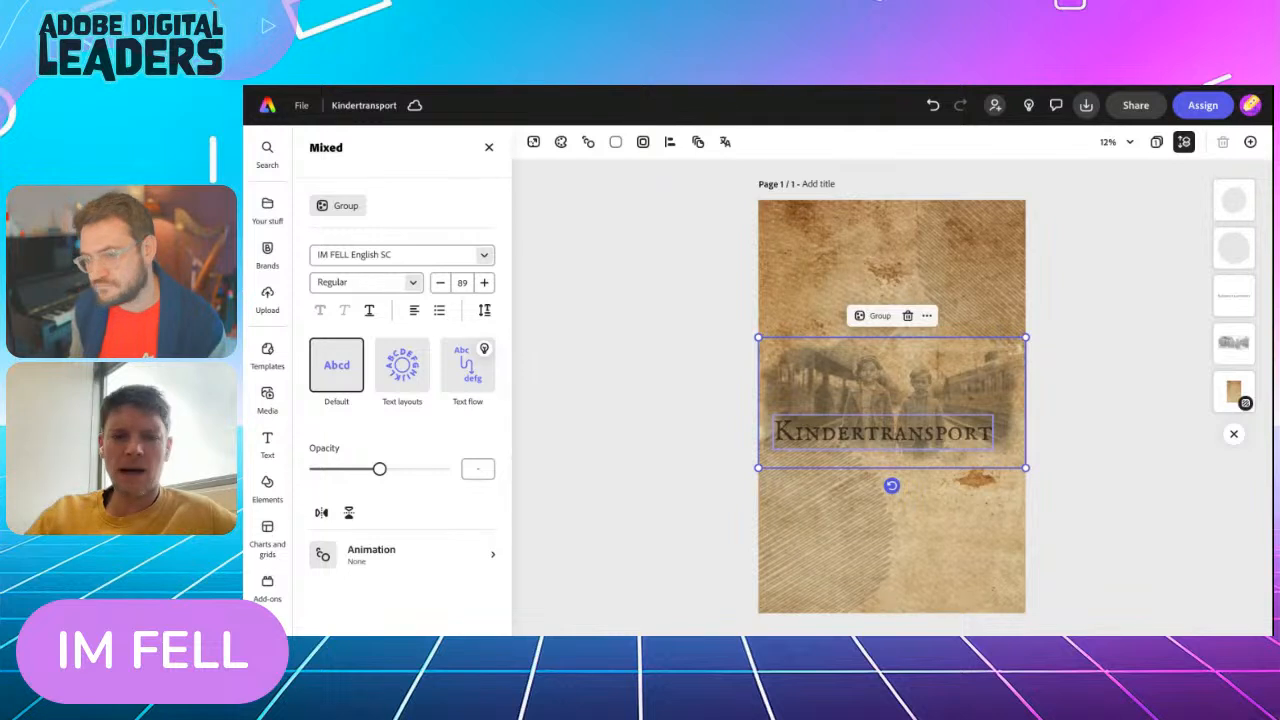
pyautogui.click(690, 345)
# Duplicate the upper-right circle, place the copy over the upper-left corner, rotate its hatching, and make it smaller
pyautogui.click(966, 278)
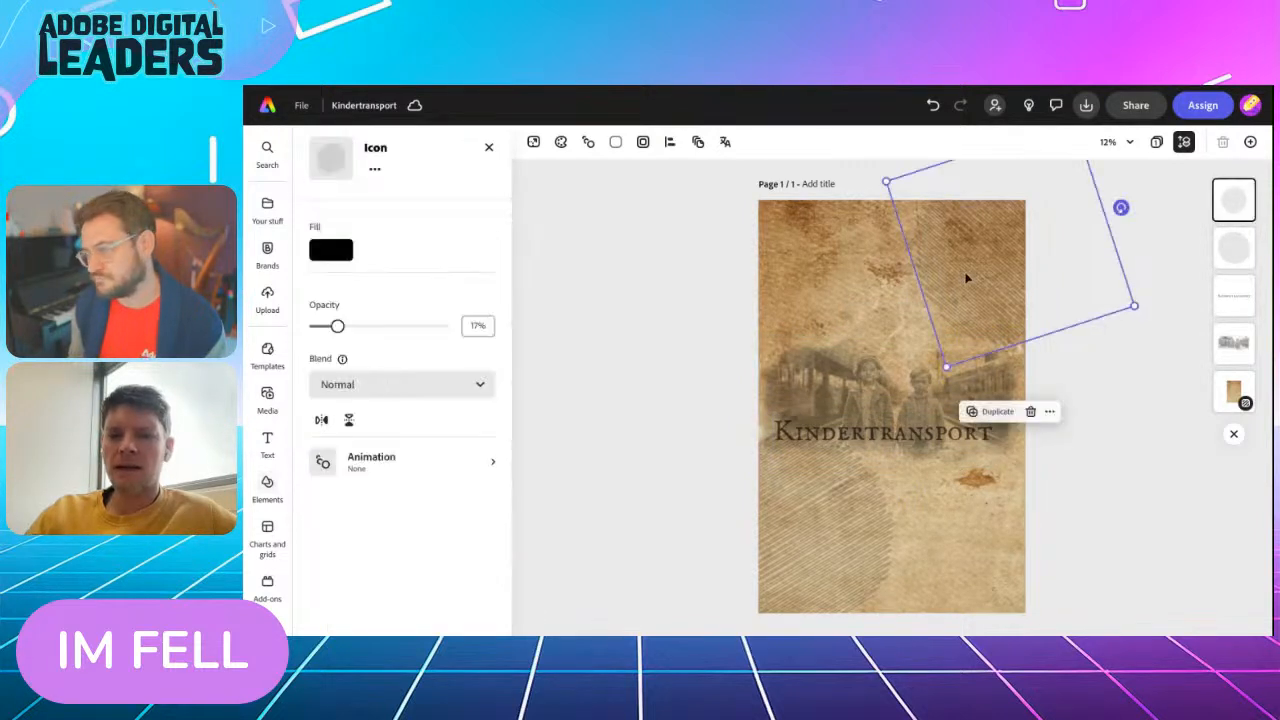
pyautogui.click(987, 411)
pyautogui.moveTo(994, 238)
pyautogui.mouseDown()
pyautogui.moveTo(919, 247)
pyautogui.moveTo(860, 171)
pyautogui.moveTo(726, 183)
pyautogui.moveTo(687, 248)
pyautogui.mouseUp()
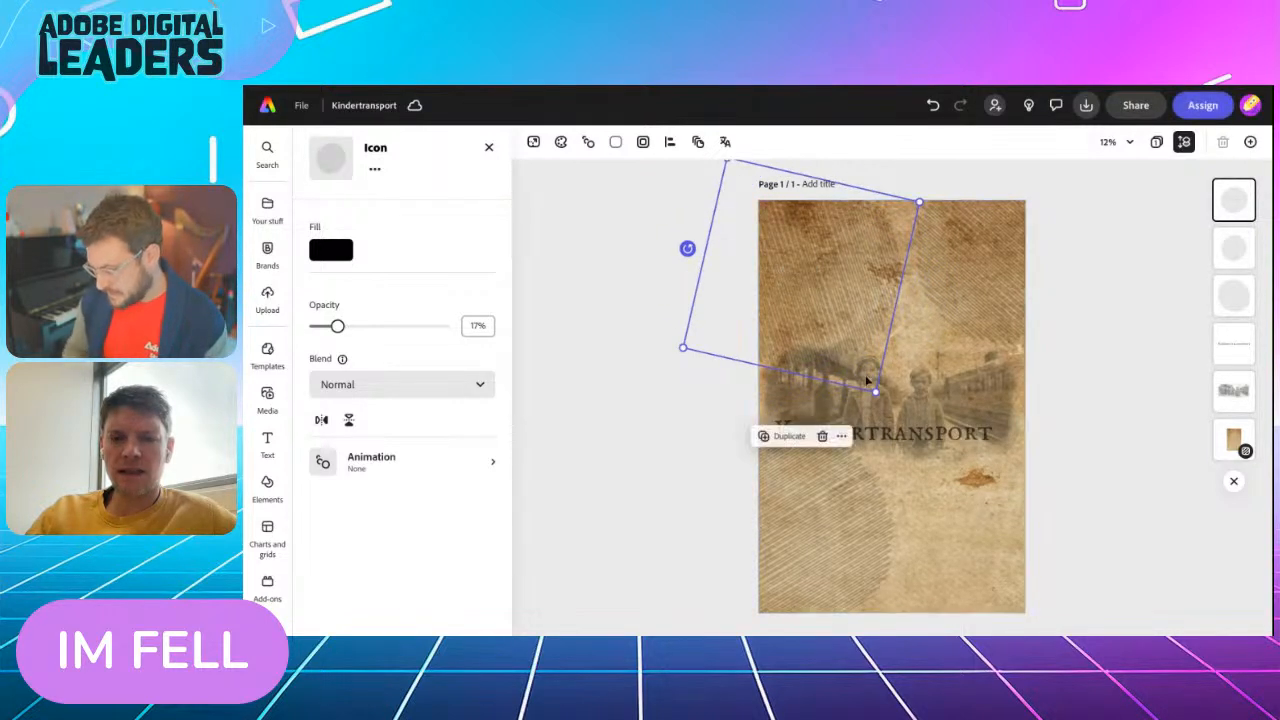
pyautogui.moveTo(878, 389); pyautogui.dragTo(849, 348)
pyautogui.moveTo(828, 286); pyautogui.dragTo(845, 292)
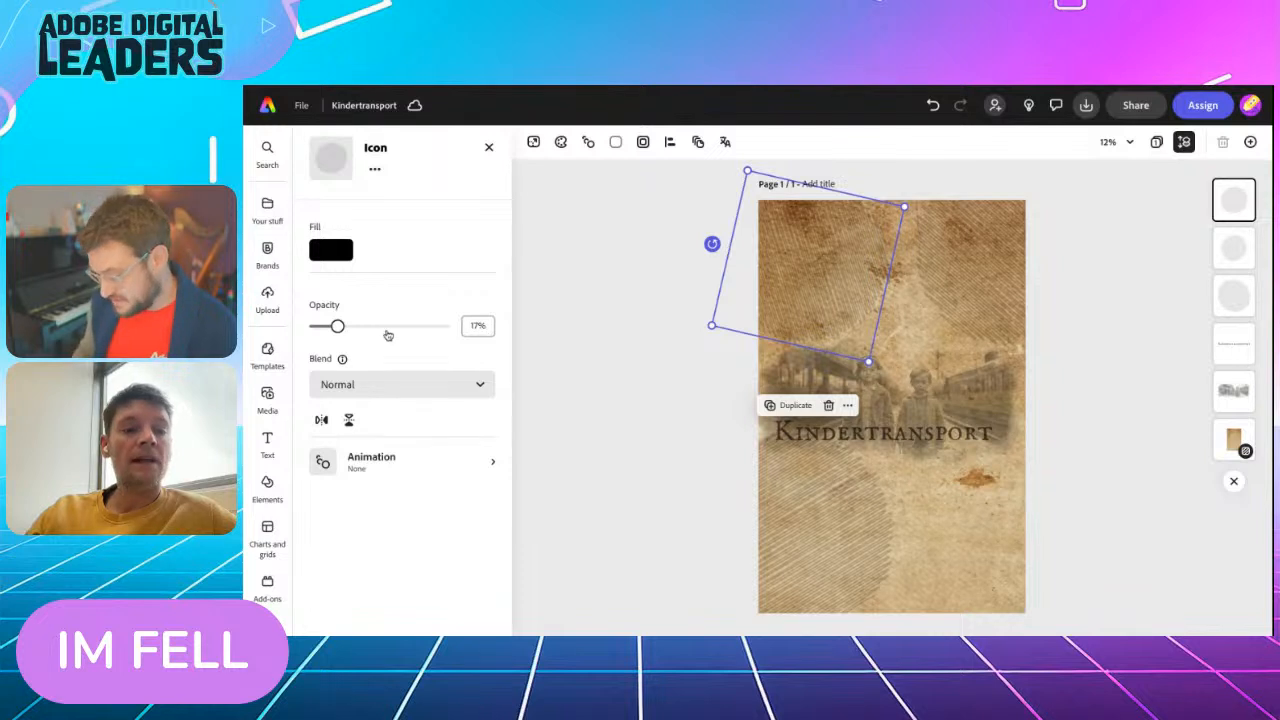
# Set the upper-left circle's opacity to about 32% and the upper-right circle's opacity to 15%
pyautogui.moveTo(337, 326); pyautogui.dragTo(359, 326)
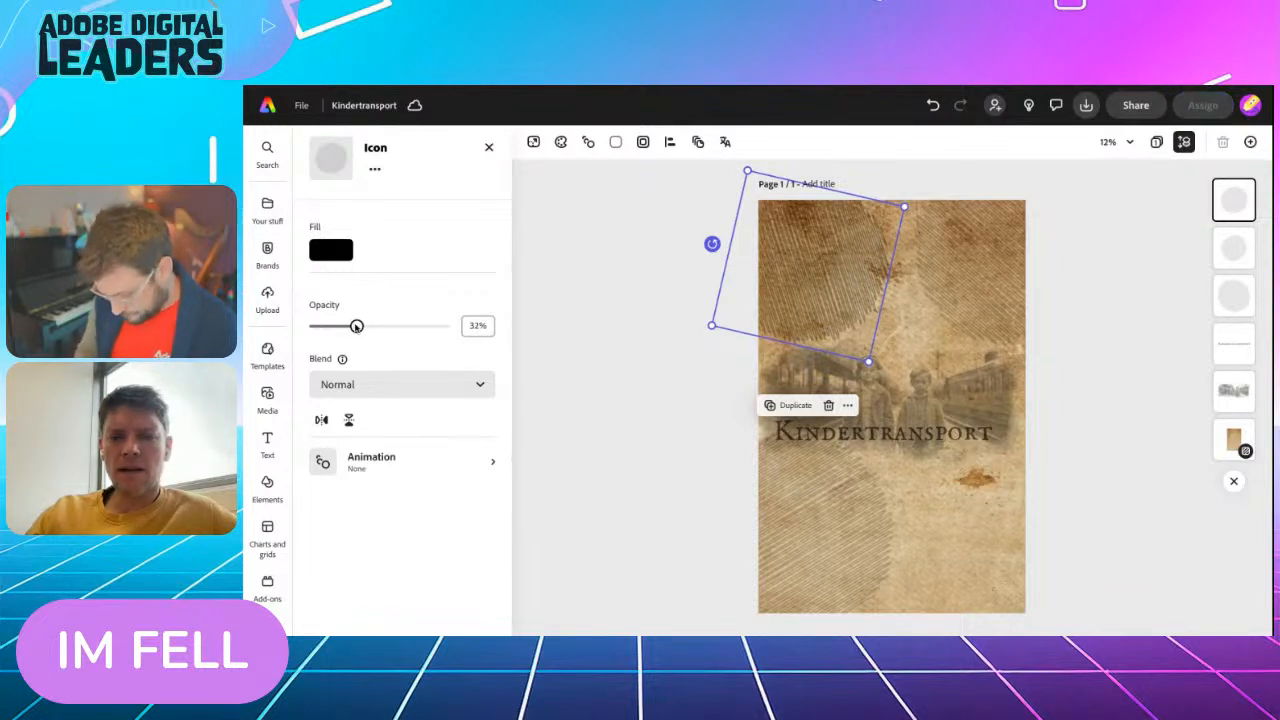
pyautogui.click(946, 286)
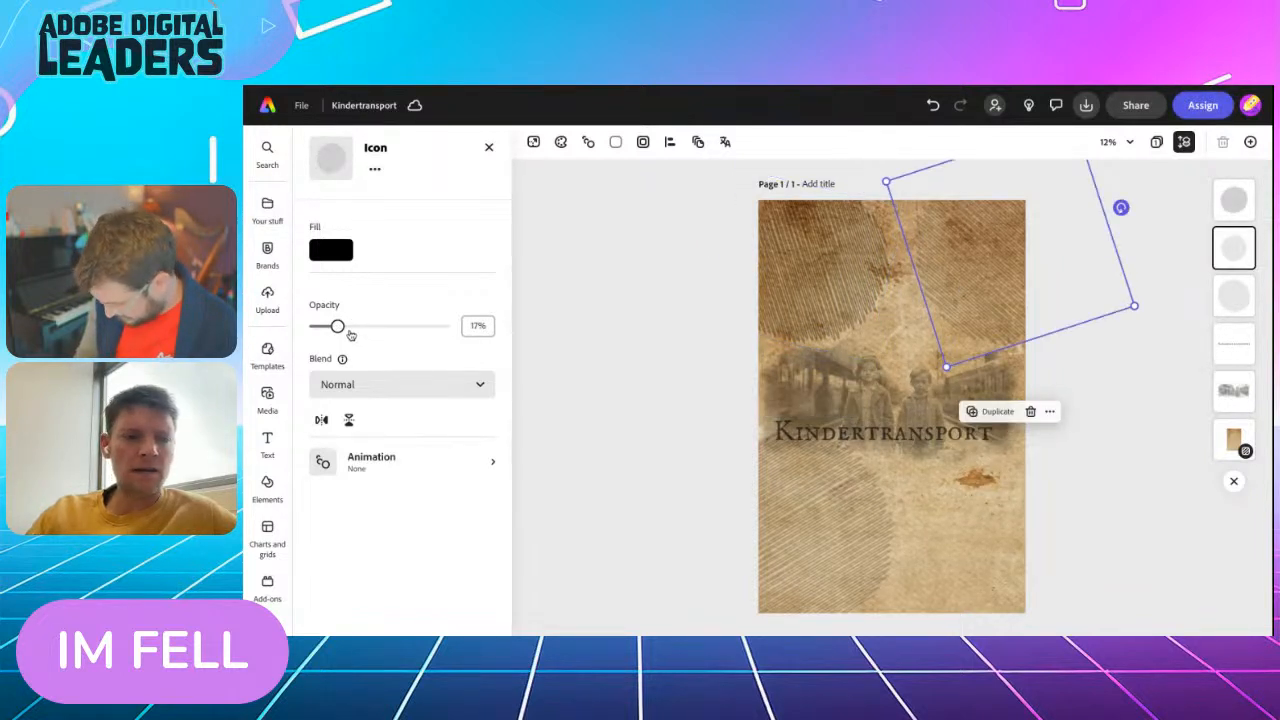
pyautogui.moveTo(338, 331)
pyautogui.mouseDown()
pyautogui.moveTo(326, 333)
pyautogui.moveTo(335, 328)
pyautogui.mouseUp()
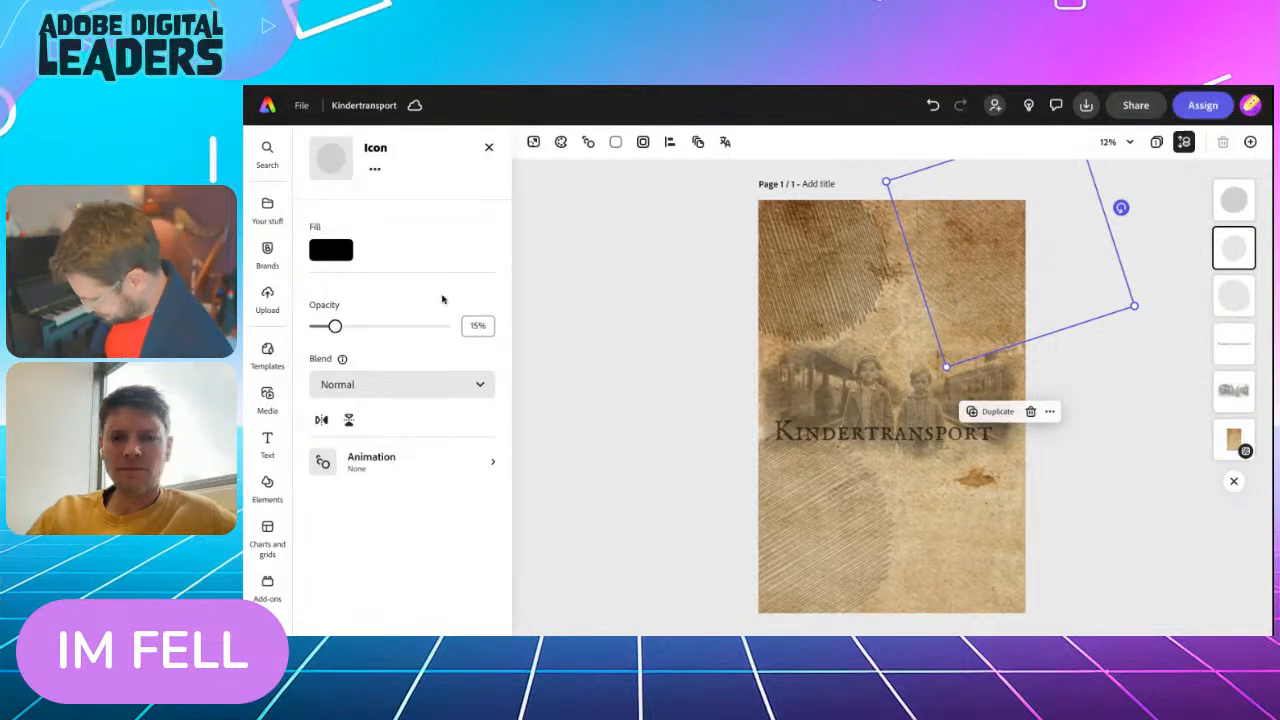
# Duplicate the upper-right circle into the page's lower-right corner, and shrink and lower the lower-left circle slightly
pyautogui.click(996, 413)
pyautogui.moveTo(995, 286); pyautogui.dragTo(940, 623)
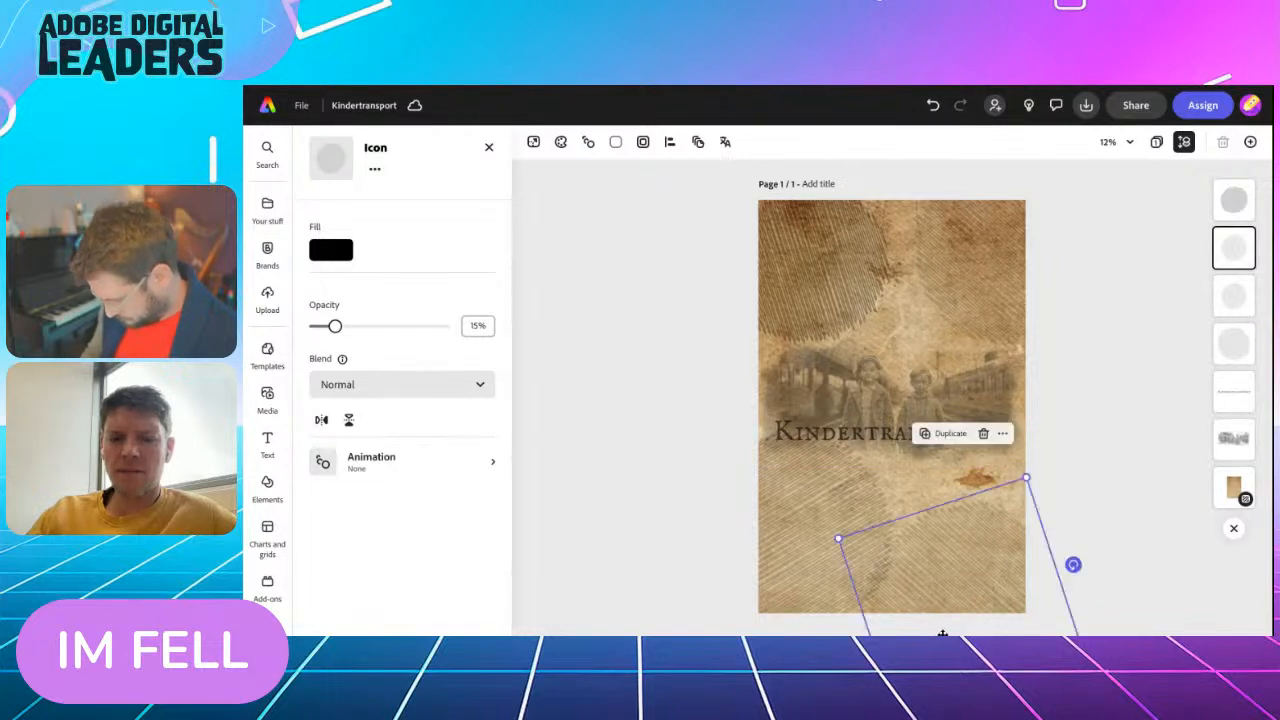
pyautogui.click(807, 519)
pyautogui.moveTo(895, 430); pyautogui.dragTo(870, 456)
pyautogui.moveTo(823, 537); pyautogui.dragTo(837, 554)
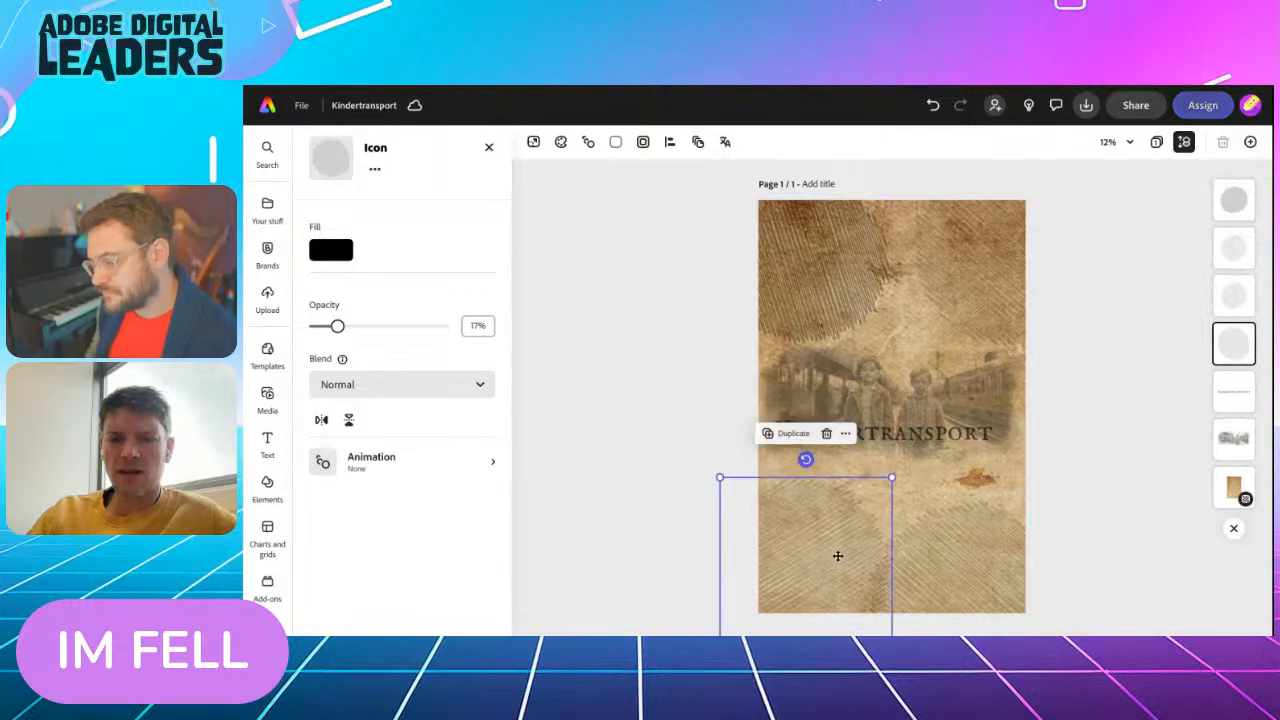
pyautogui.click(629, 424)
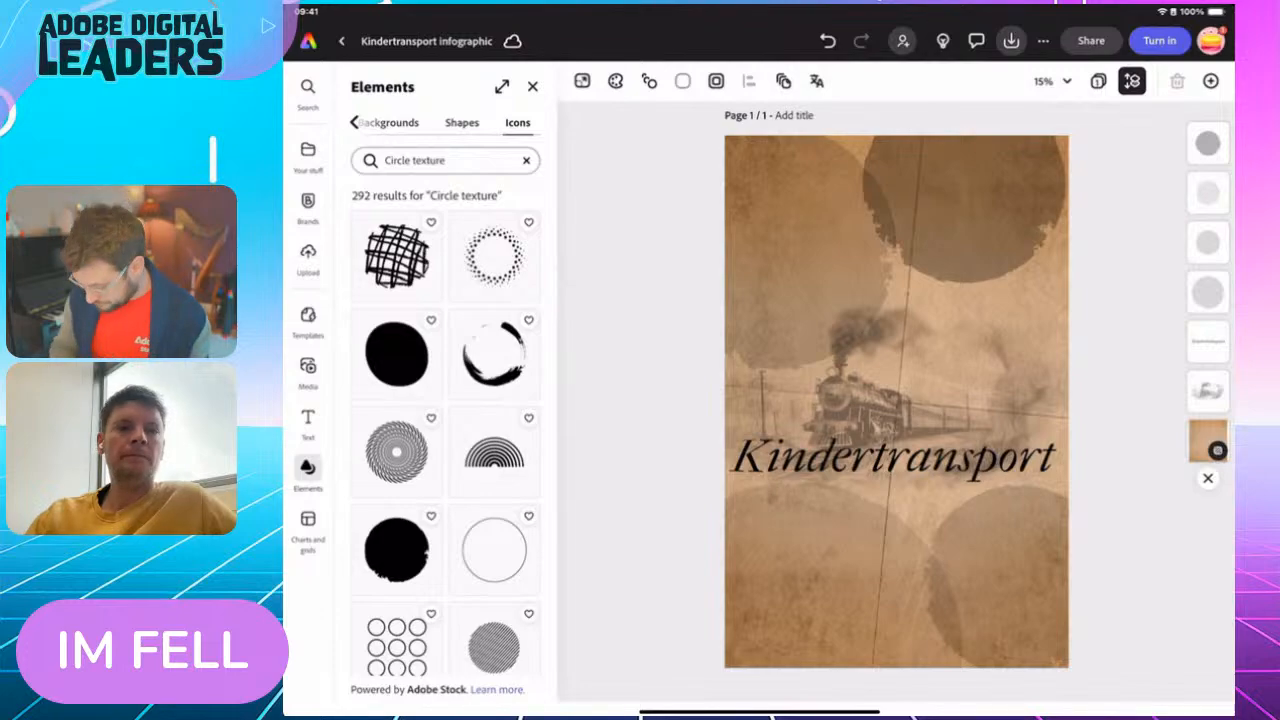
# Switch to Chrome and review the Kindertransport infographic challenge questions and answers
pyautogui.moveTo(760, 712); pyautogui.dragTo(780, 430)
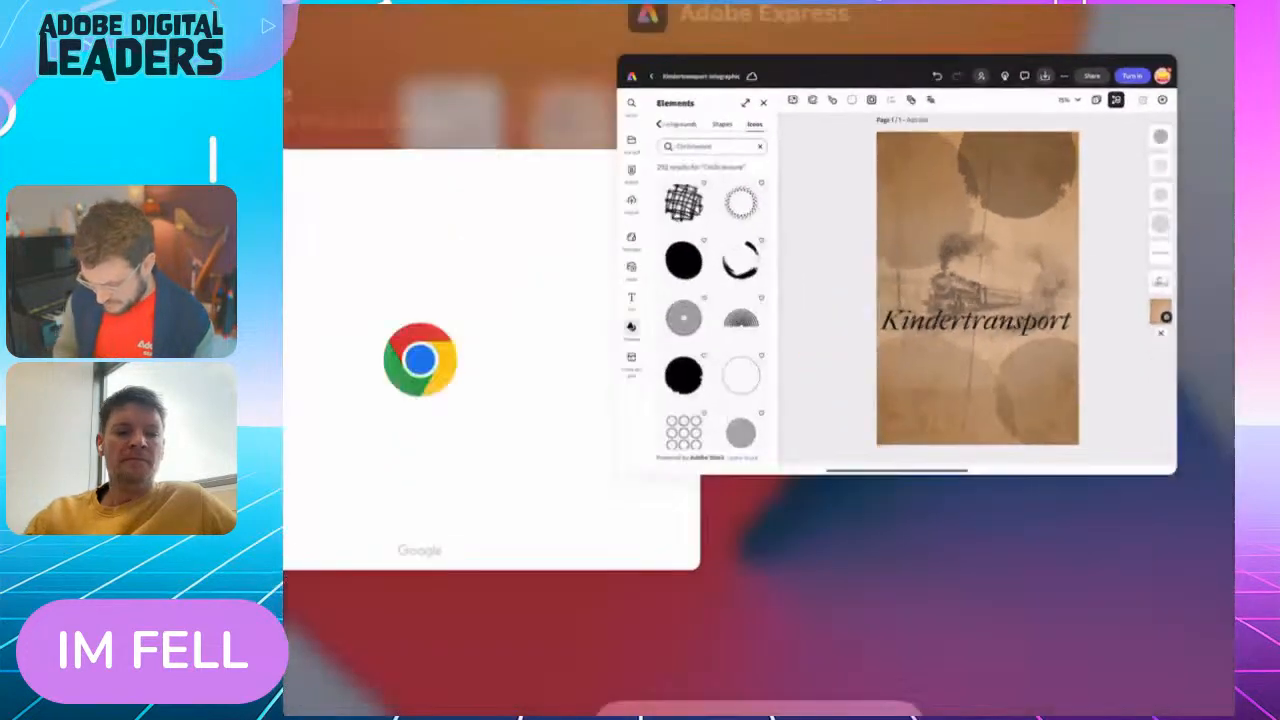
pyautogui.click(1051, 460)
pyautogui.scroll(3, 520, 400)
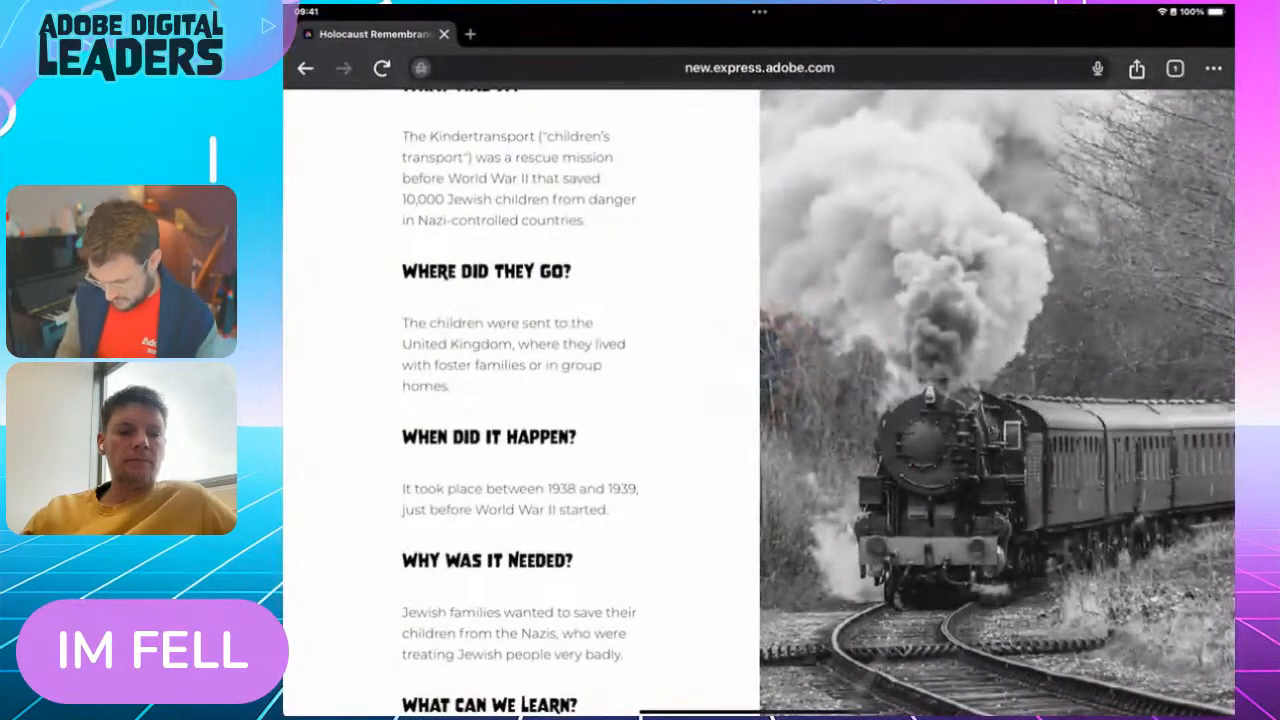
pyautogui.scroll(-1, 520, 400)
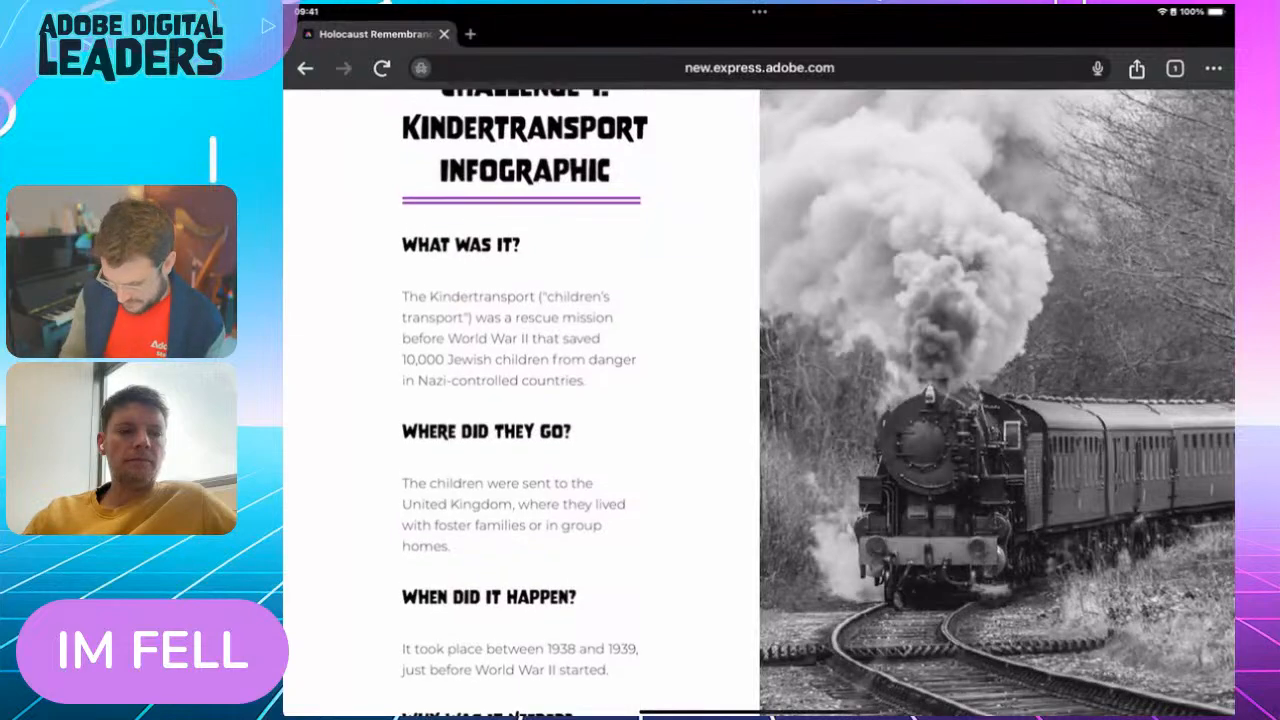
# Copy the answer paragraph under "What was it?" from the challenge page and switch back to Adobe Express
pyautogui.moveTo(406, 297); pyautogui.dragTo(723, 385)
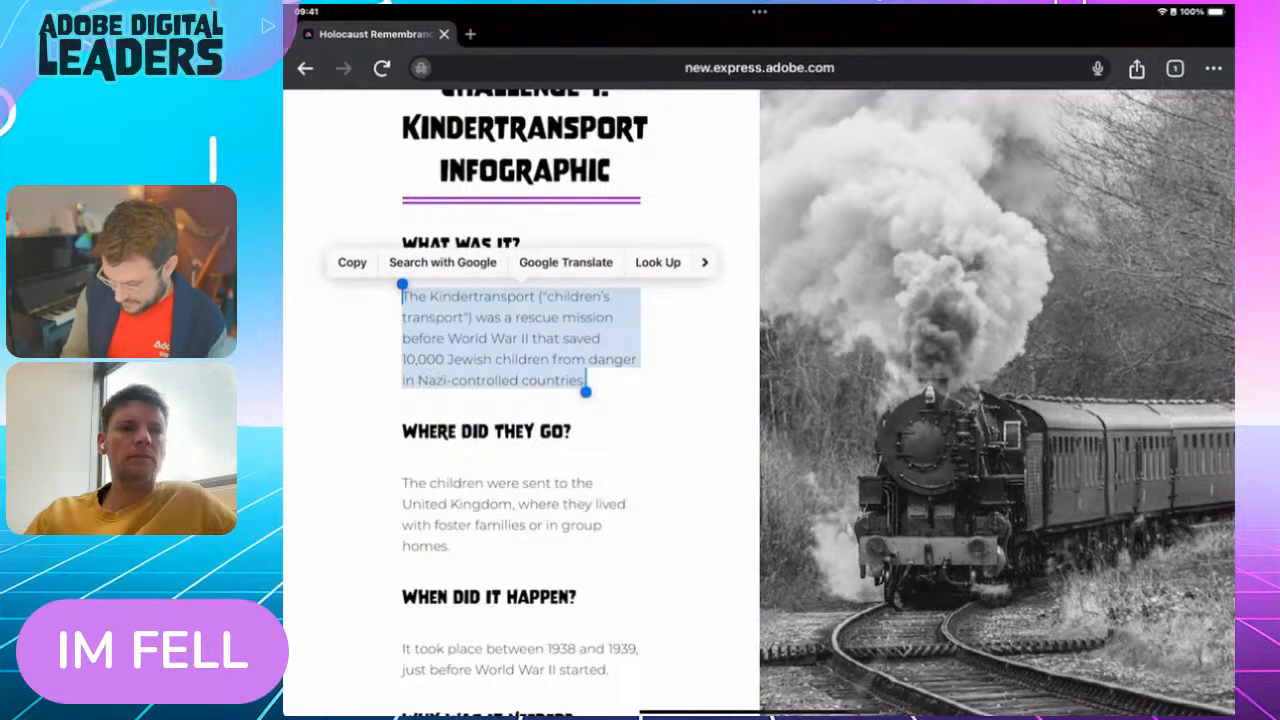
pyautogui.click(352, 262)
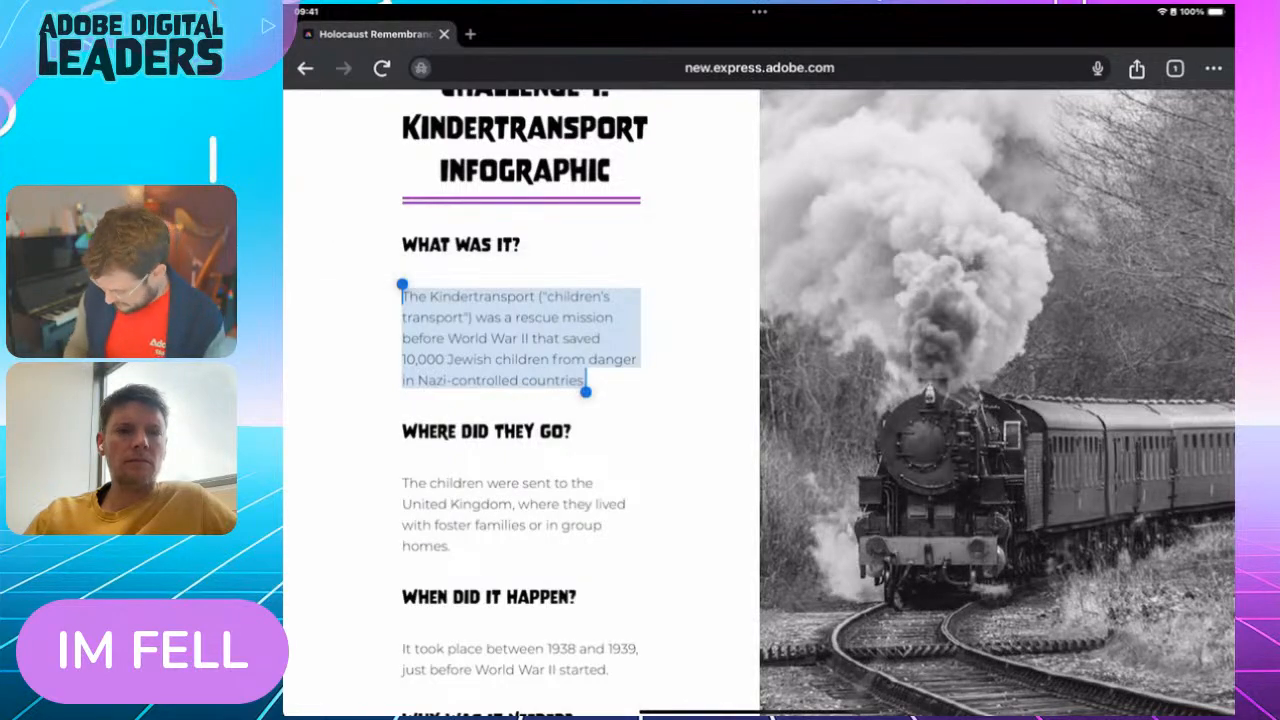
pyautogui.moveTo(760, 712); pyautogui.dragTo(760, 430)
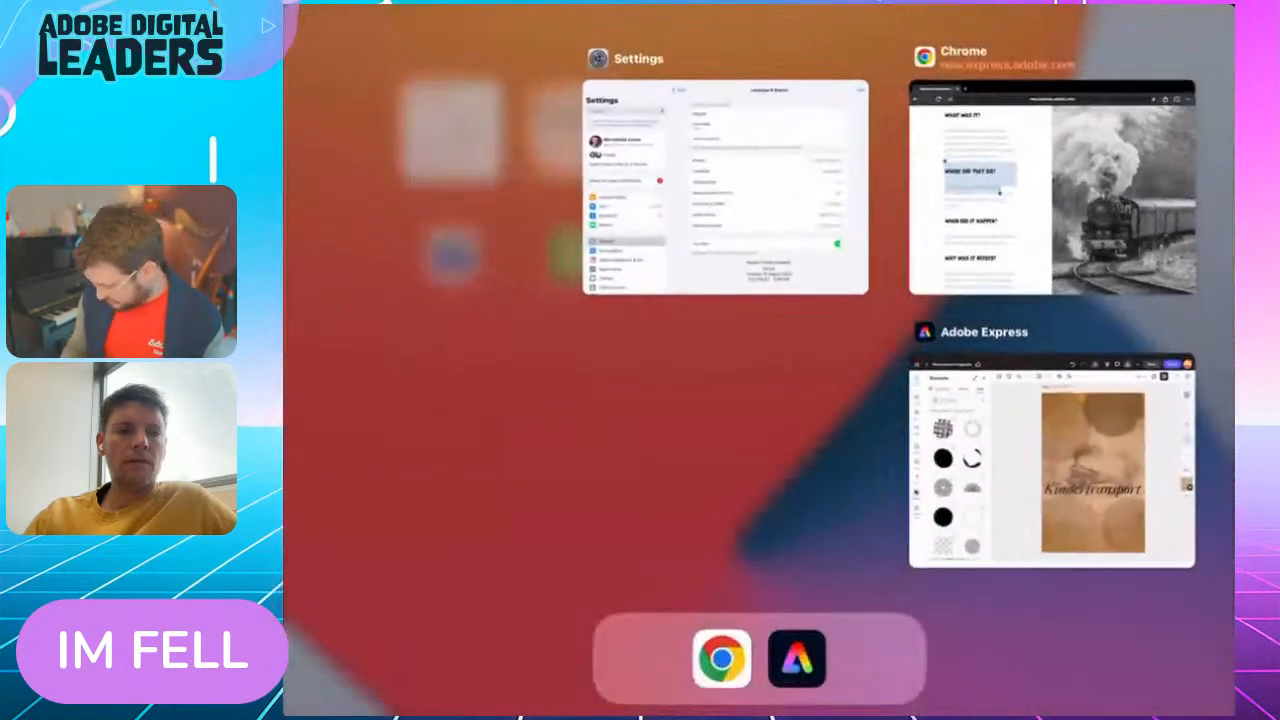
pyautogui.click(1050, 457)
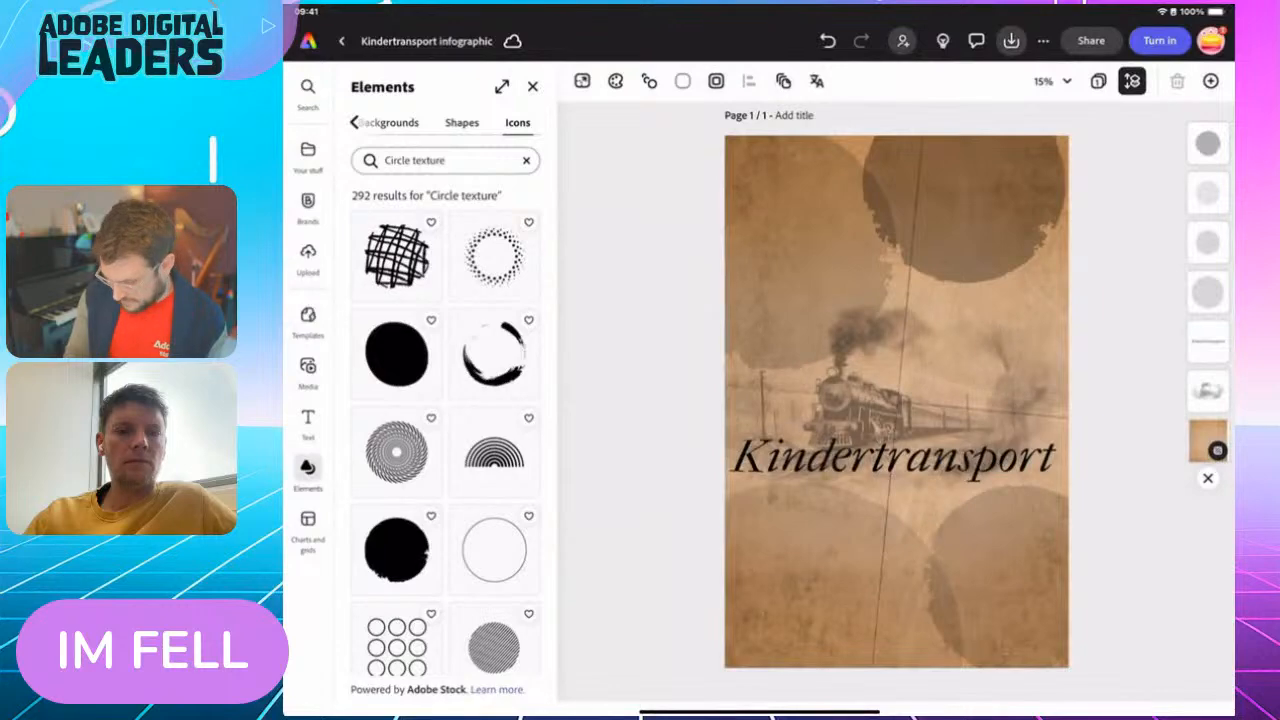
# Add a new text box to the infographic and replace its placeholder with the copied Kindertransport paragraph
pyautogui.click(308, 420)
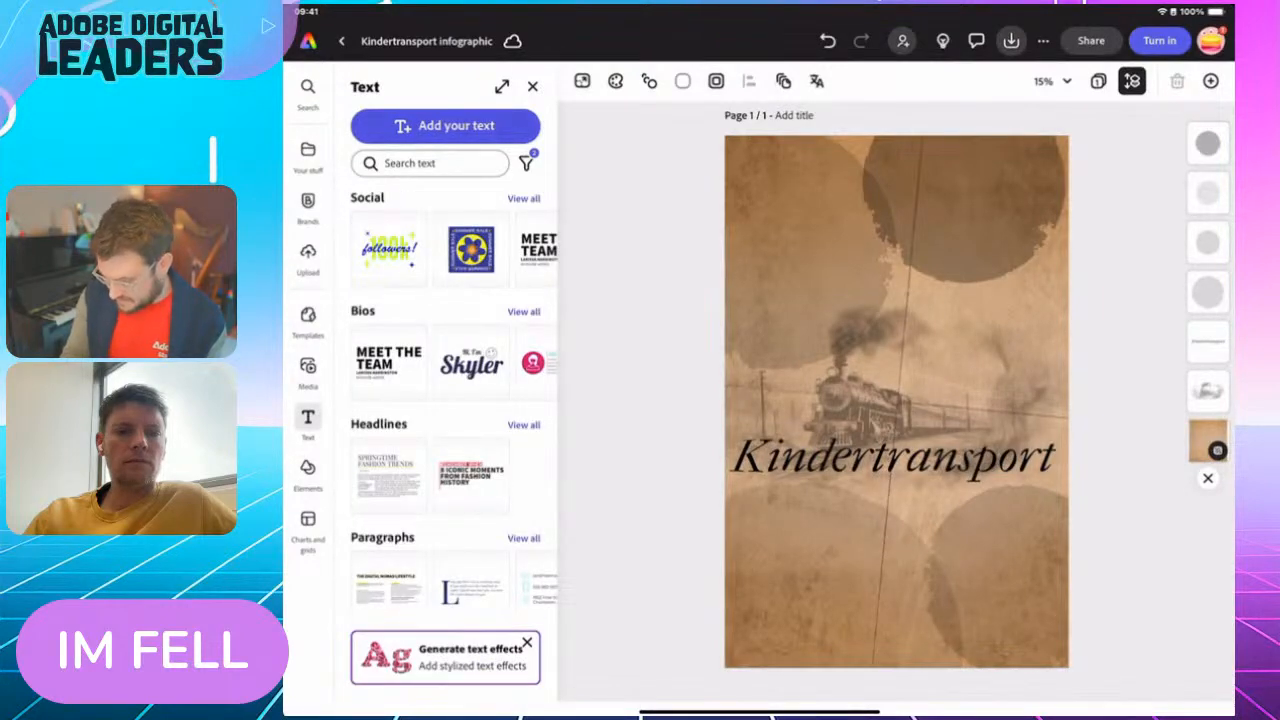
pyautogui.click(445, 125)
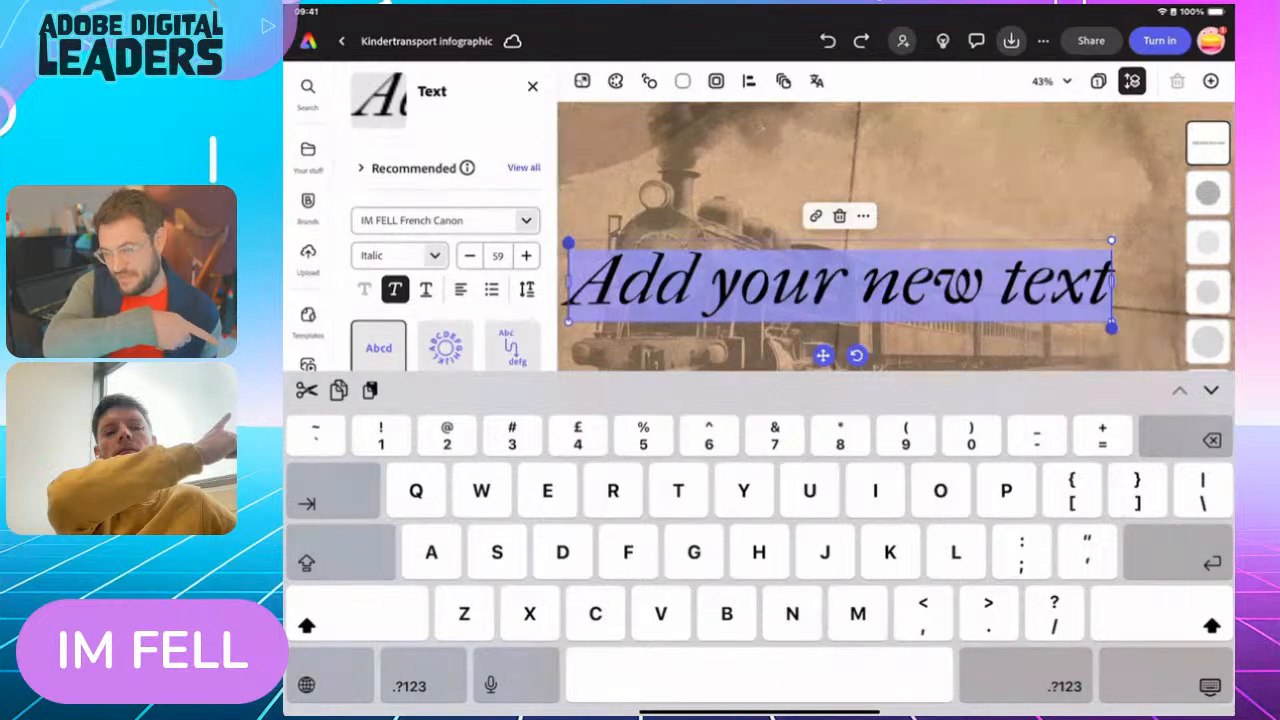
pyautogui.hotkey('ctrl', 'v')
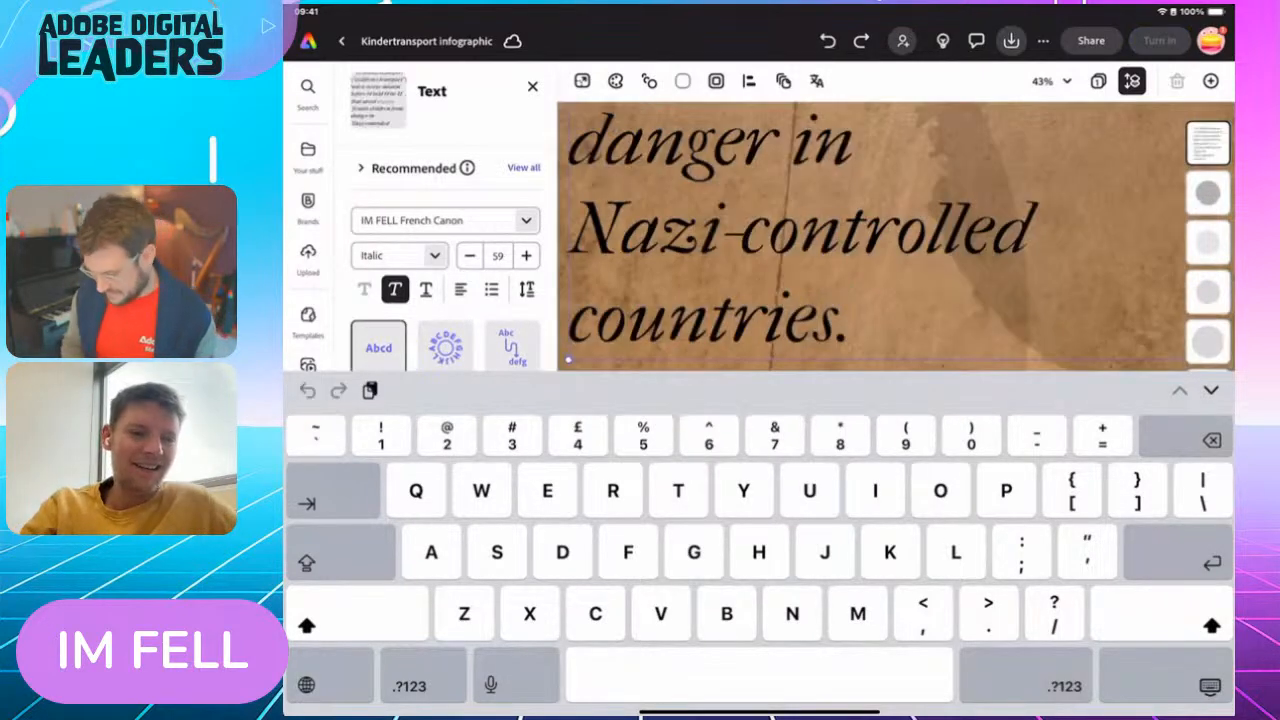
pyautogui.click(1210, 686)
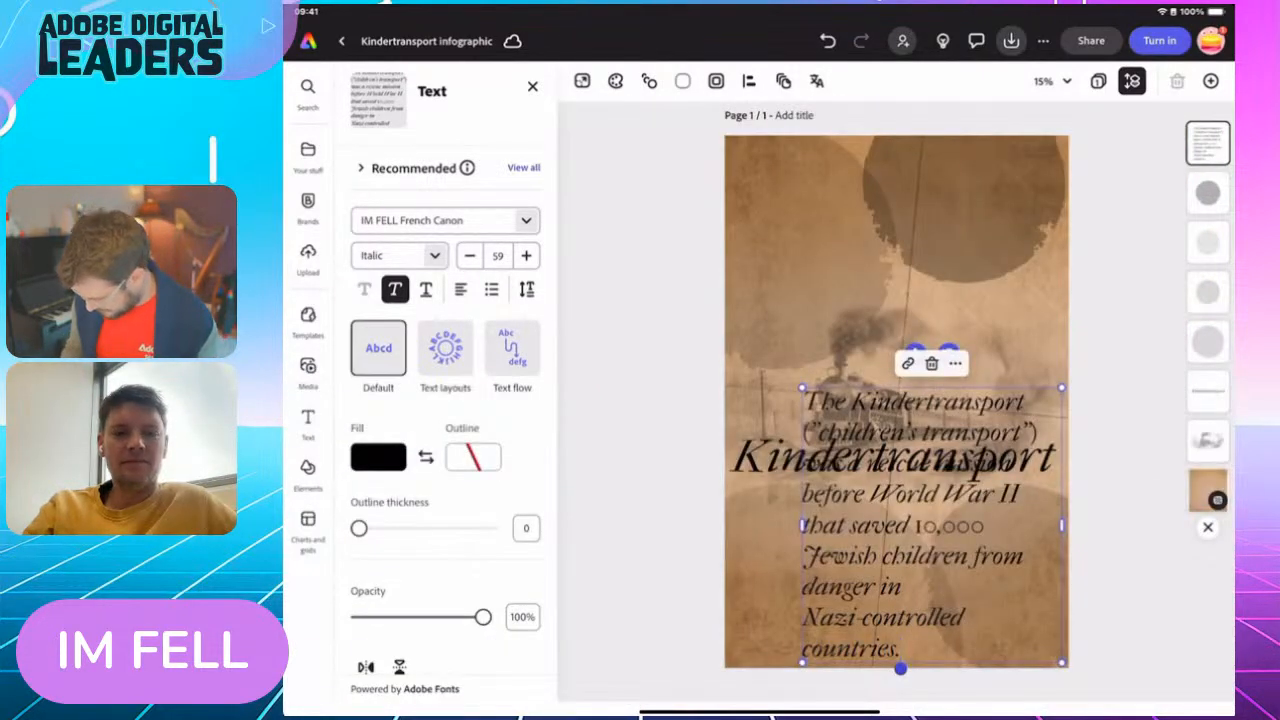
# Shrink the pasted Kindertransport paragraph to font size 28 and place it over the upper-left circle
pyautogui.click(969, 563)
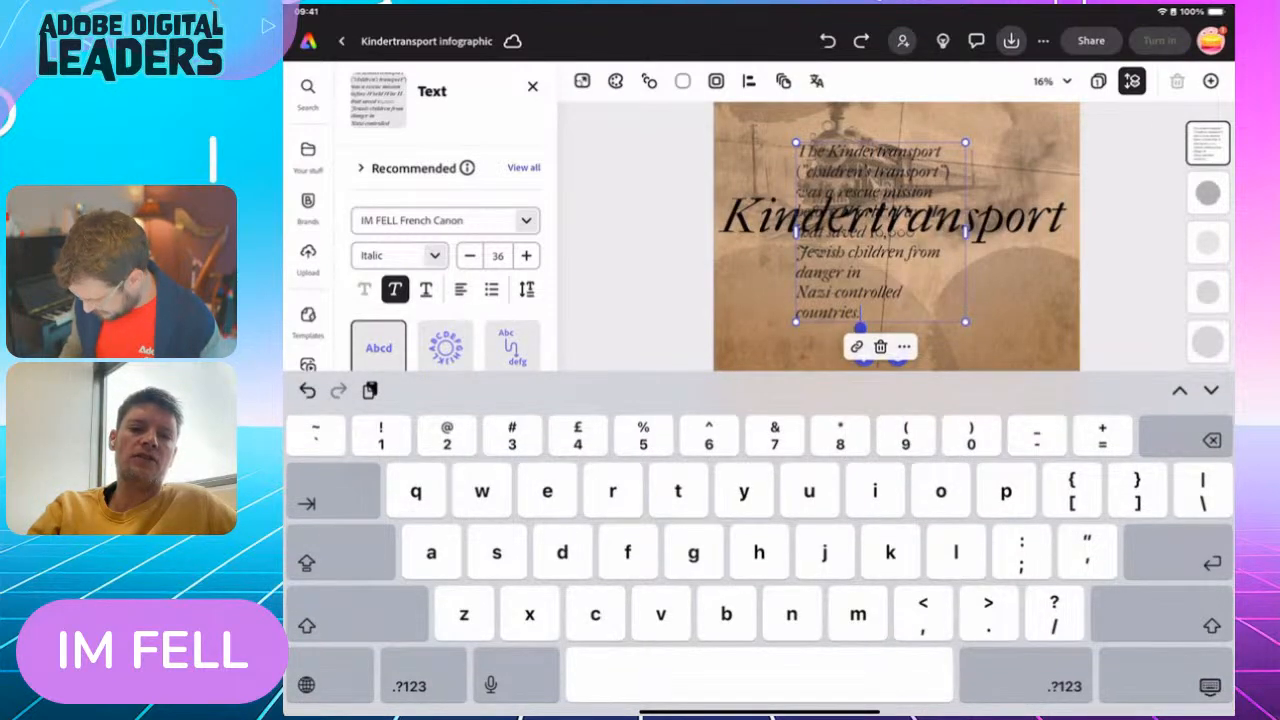
pyautogui.click(1210, 686)
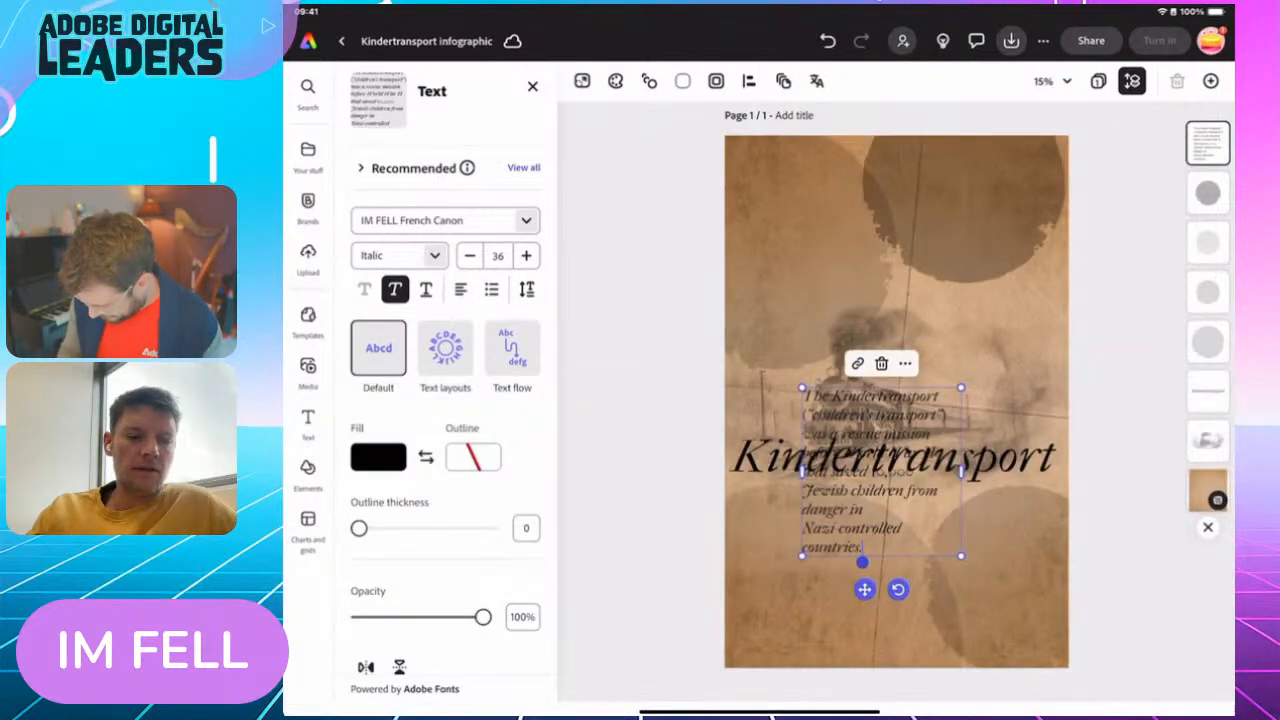
pyautogui.moveTo(881, 471); pyautogui.dragTo(827, 262)
pyautogui.moveTo(906, 178); pyautogui.dragTo(870, 216)
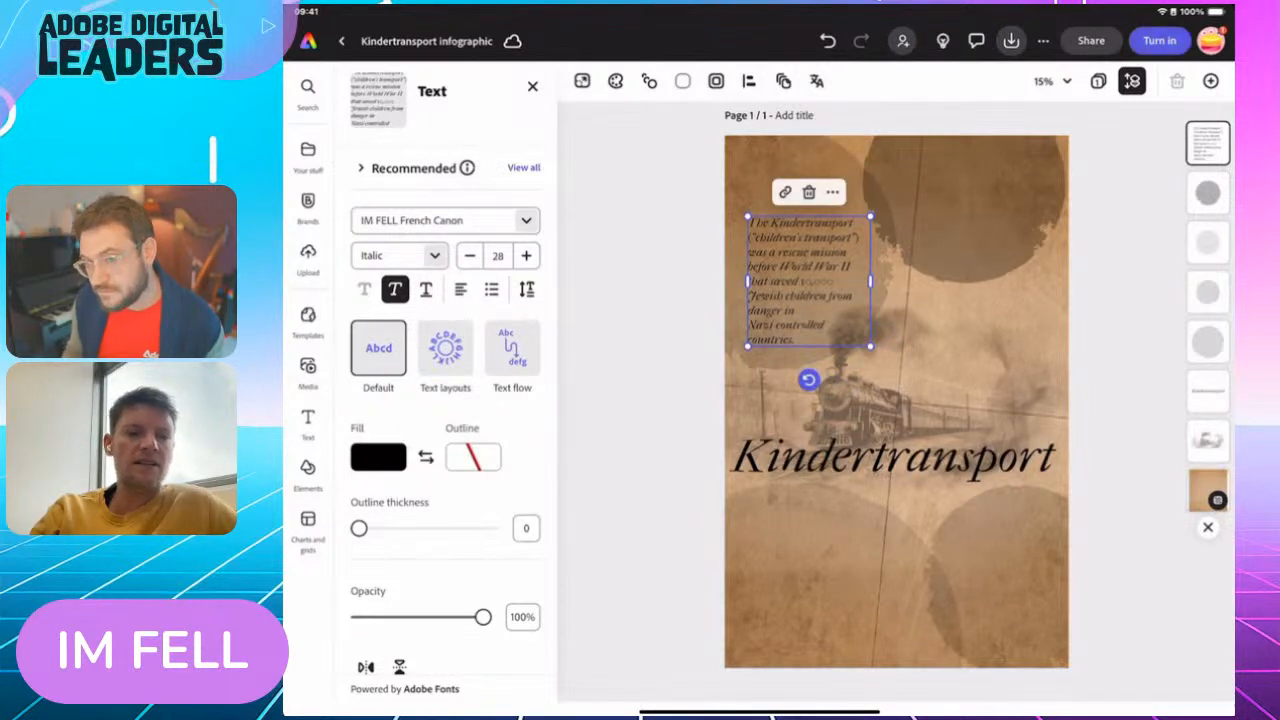
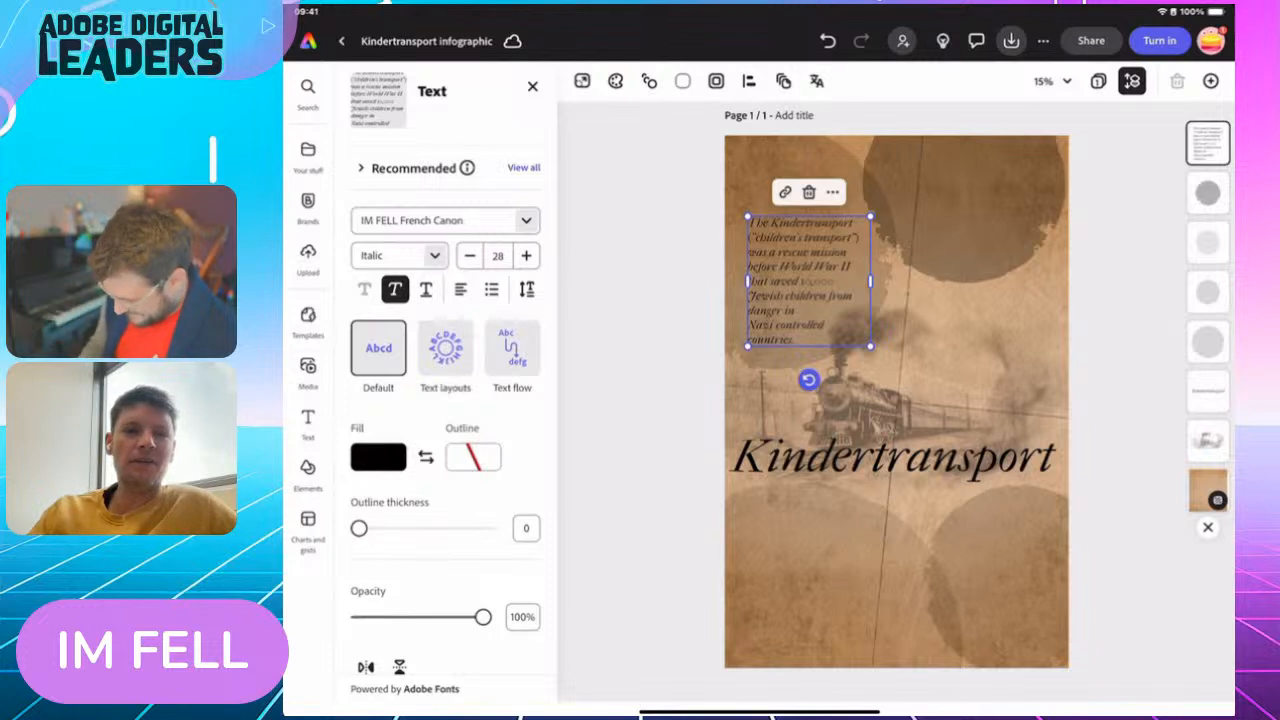
# Reduce the Kindertransport paragraph to font size 26 and reposition it over the upper-left circle
pyautogui.moveTo(810, 280); pyautogui.dragTo(797, 275)
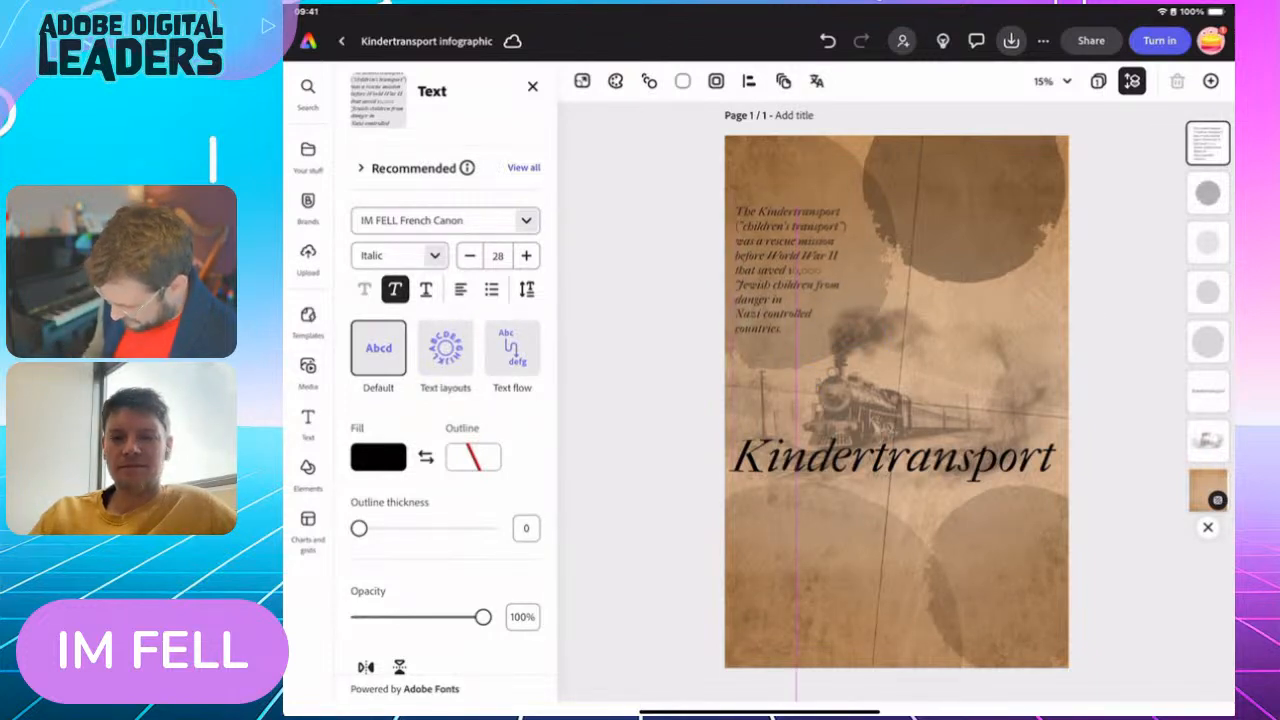
pyautogui.moveTo(858, 211)
pyautogui.mouseDown()
pyautogui.moveTo(863, 200)
pyautogui.moveTo(854, 214)
pyautogui.mouseUp()
pyautogui.moveTo(795, 277); pyautogui.dragTo(797, 253)
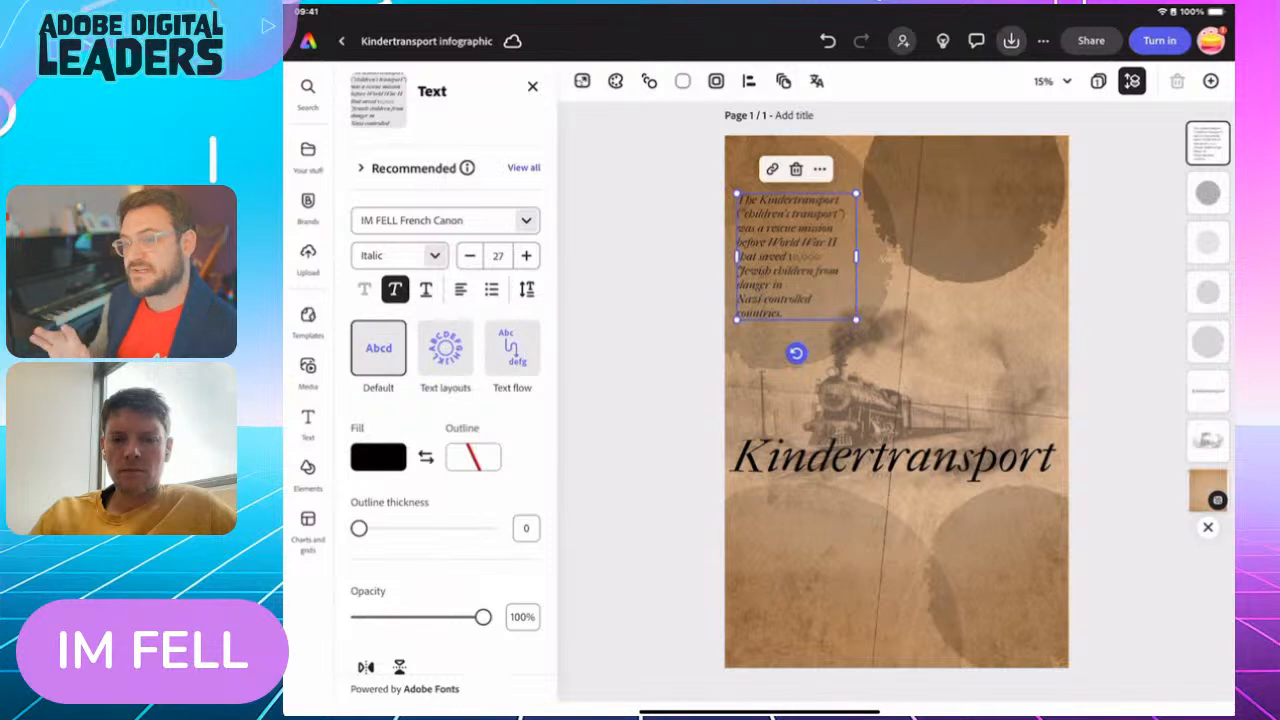
pyautogui.moveTo(856, 320)
pyautogui.mouseDown()
pyautogui.moveTo(903, 369)
pyautogui.moveTo(843, 307)
pyautogui.moveTo(851, 314)
pyautogui.mouseUp()
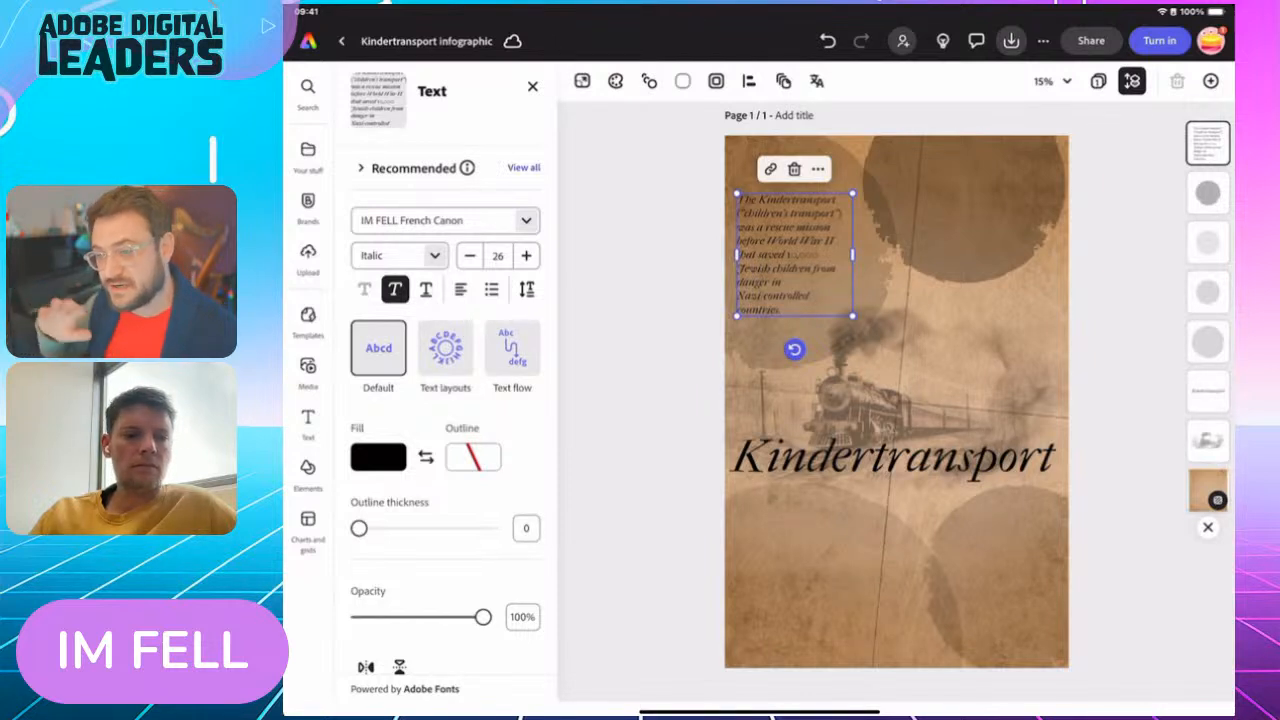
pyautogui.moveTo(795, 255); pyautogui.dragTo(797, 266)
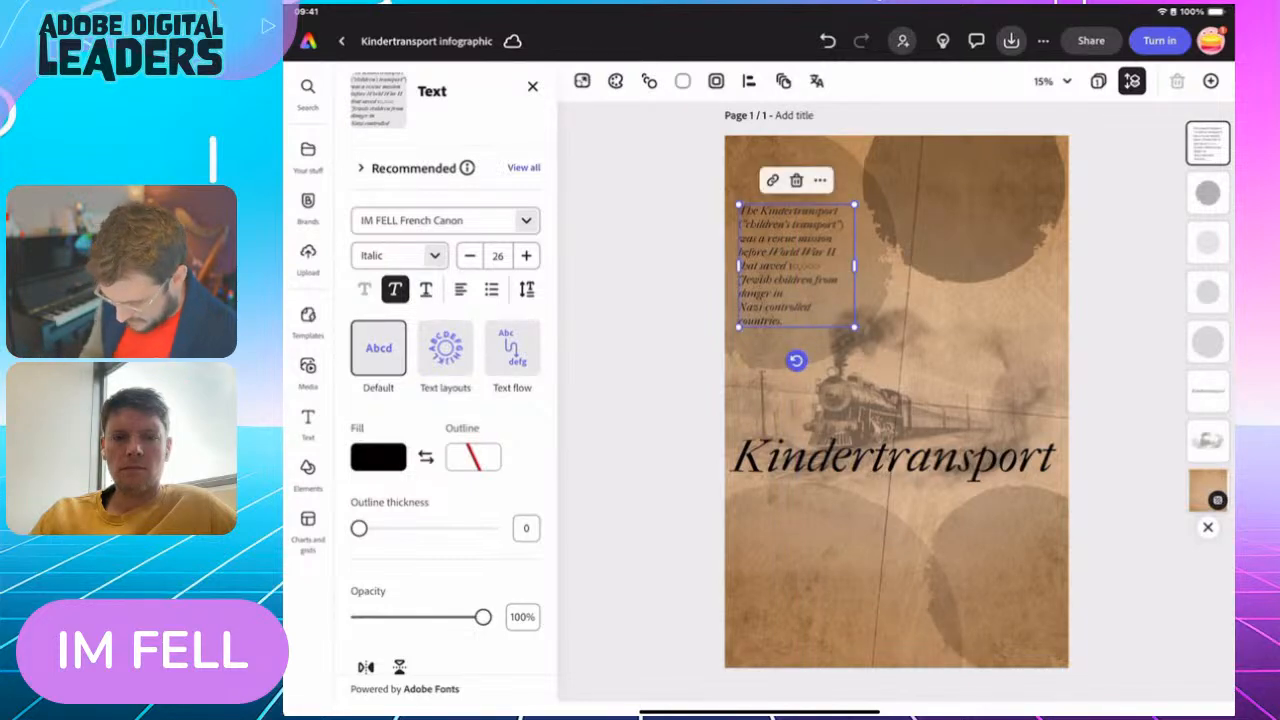
# Change the Kindertransport paragraph's font style to Regular and deselect it
pyautogui.click(434, 255)
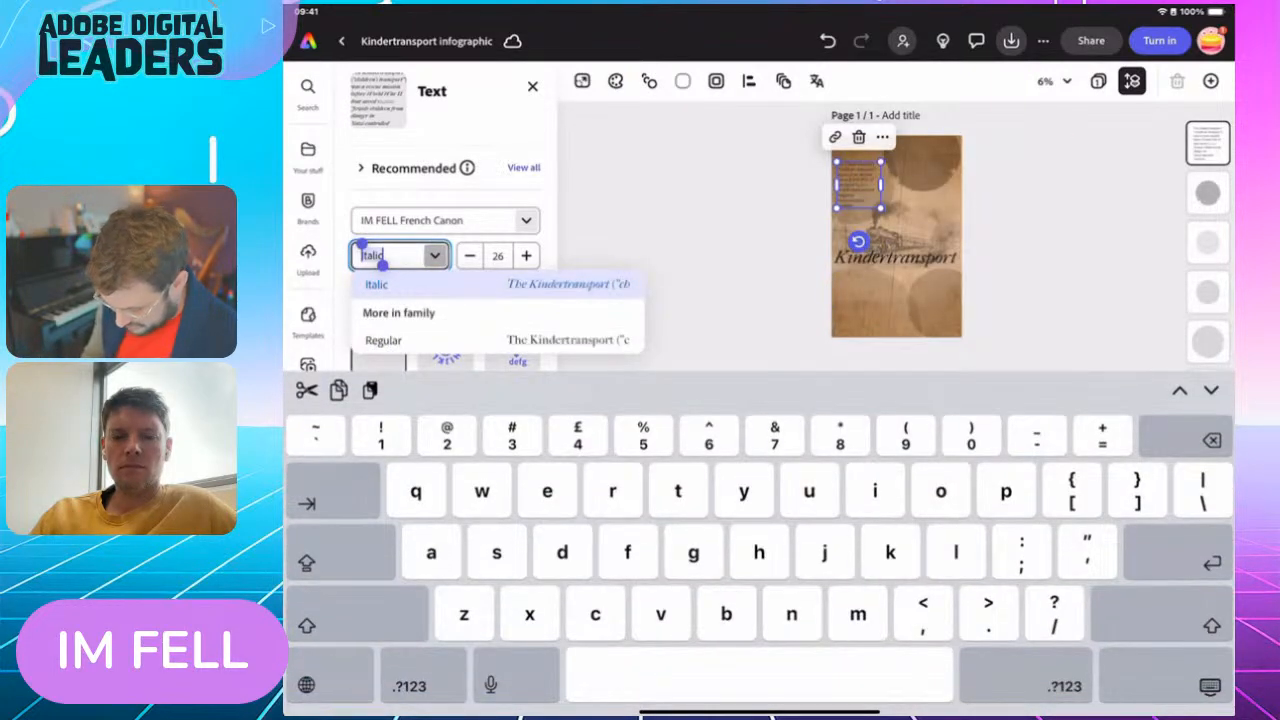
pyautogui.click(383, 340)
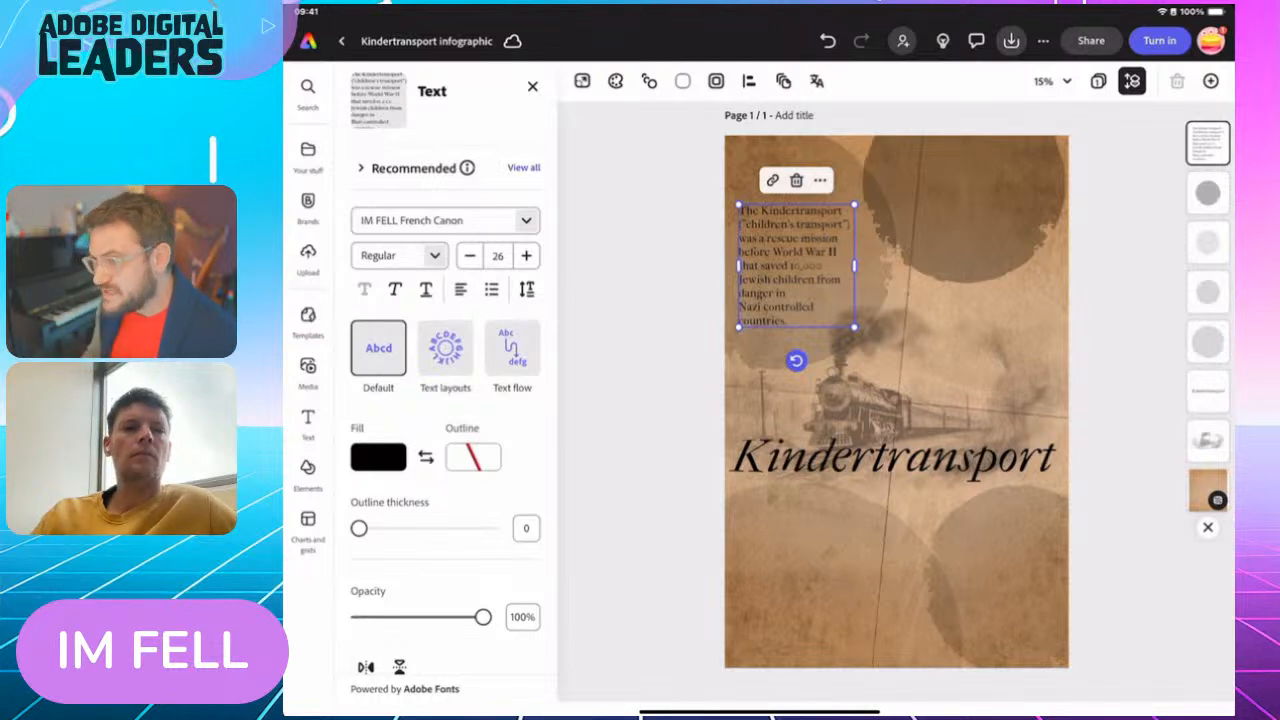
pyautogui.click(640, 400)
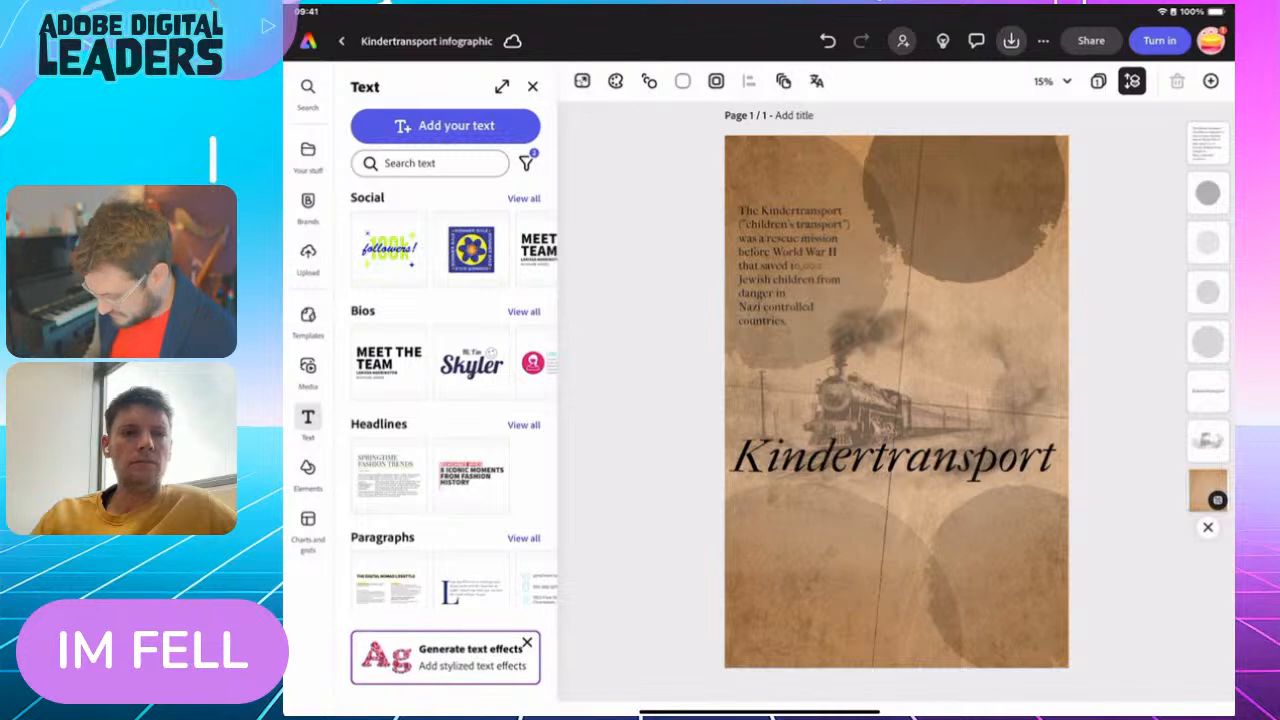
# Duplicate the Kindertransport paragraph and place the copy over the lower-left circle, aligned beneath the original
pyautogui.click(796, 266)
pyautogui.click(820, 180)
pyautogui.click(864, 272)
pyautogui.moveTo(802, 270); pyautogui.dragTo(796, 586)
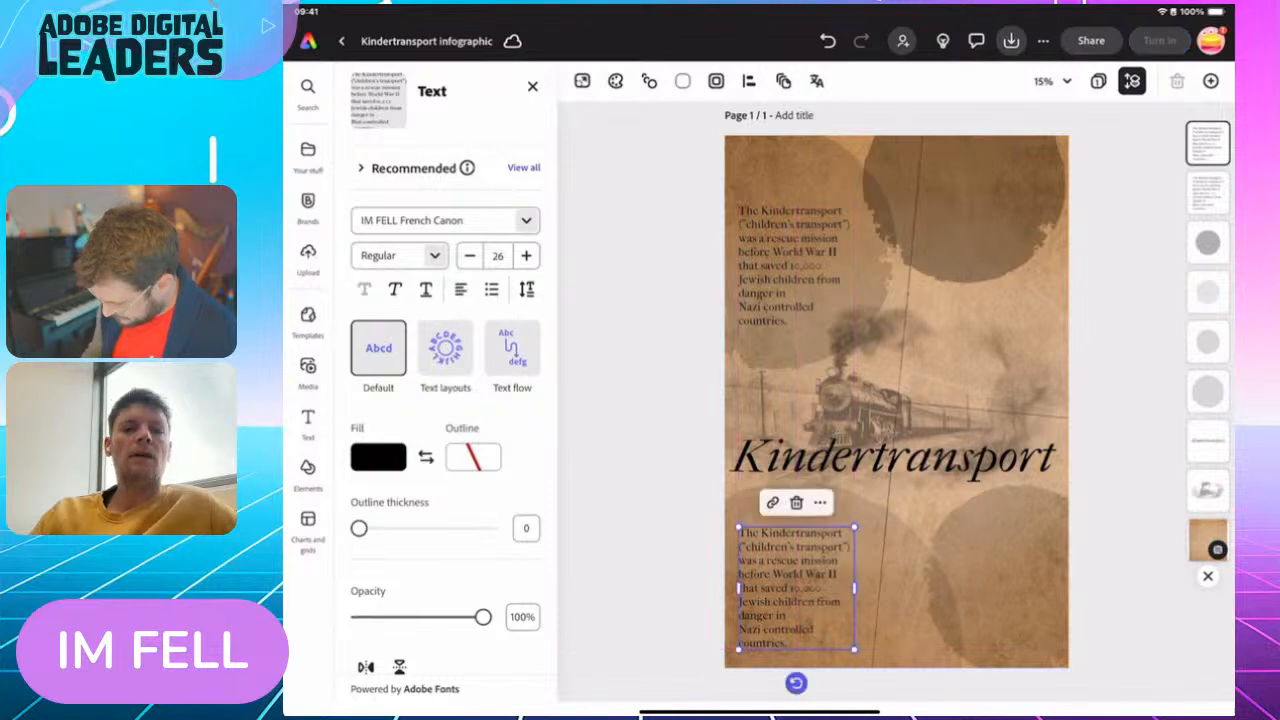
# Duplicate the lower-left paragraph and place the new copy over the upper-right circle
pyautogui.click(820, 503)
pyautogui.click(864, 209)
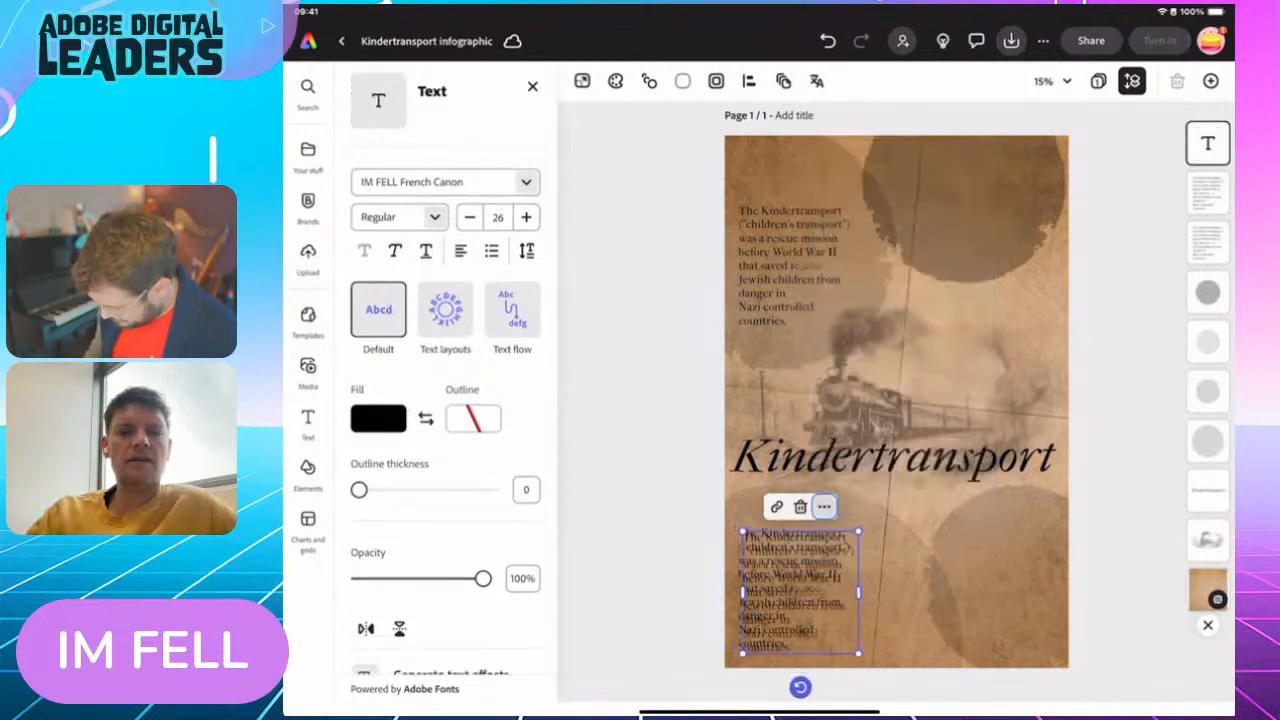
pyautogui.moveTo(800, 590); pyautogui.dragTo(1010, 212)
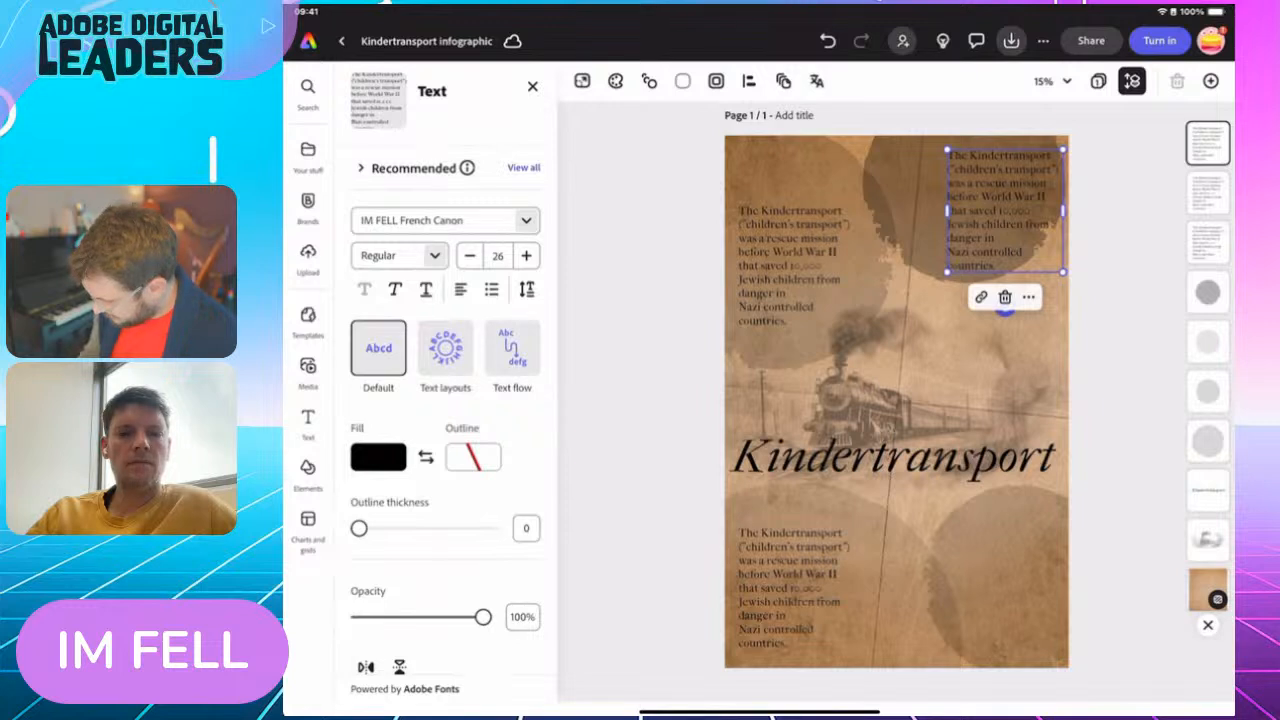
pyautogui.moveTo(1005, 211); pyautogui.dragTo(1007, 211)
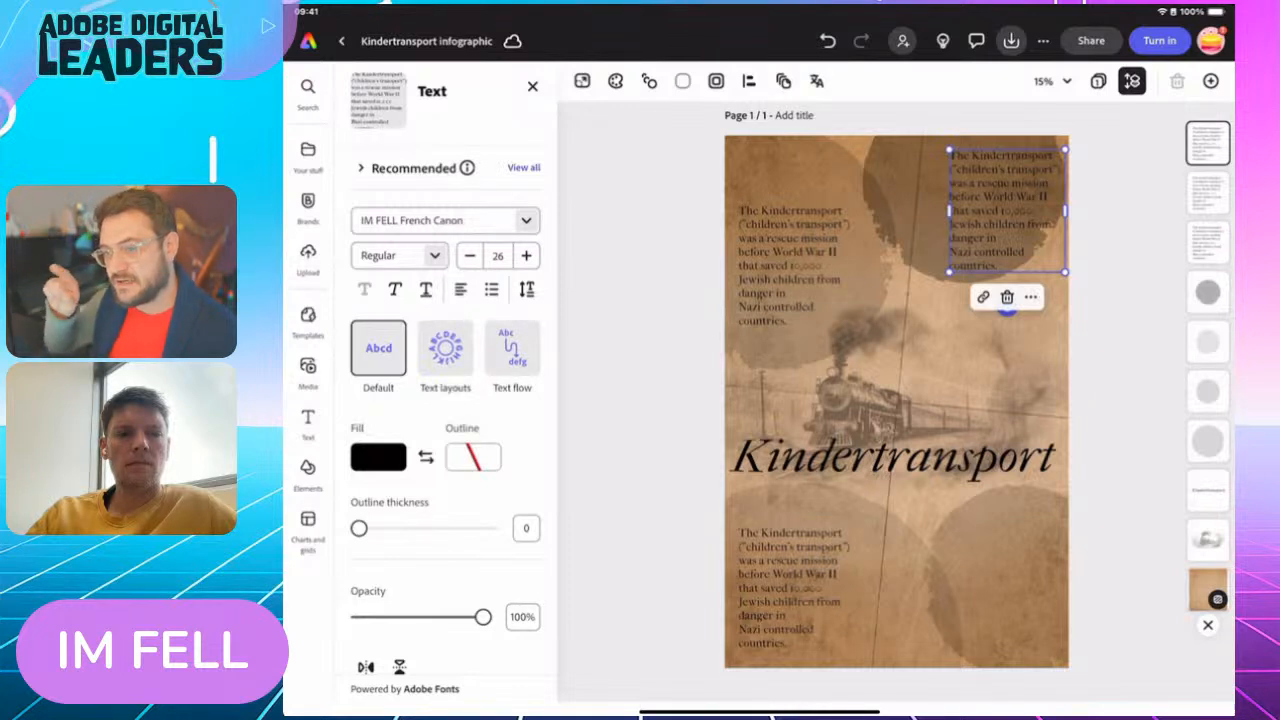
# Widen the upper-right paragraph's text box, right-align its text, and reposition it inside the circle
pyautogui.moveTo(949, 211)
pyautogui.mouseDown()
pyautogui.moveTo(991, 246)
pyautogui.moveTo(920, 189)
pyautogui.moveTo(871, 180)
pyautogui.moveTo(968, 220)
pyautogui.moveTo(894, 189)
pyautogui.moveTo(968, 205)
pyautogui.mouseUp()
pyautogui.click(460, 289)
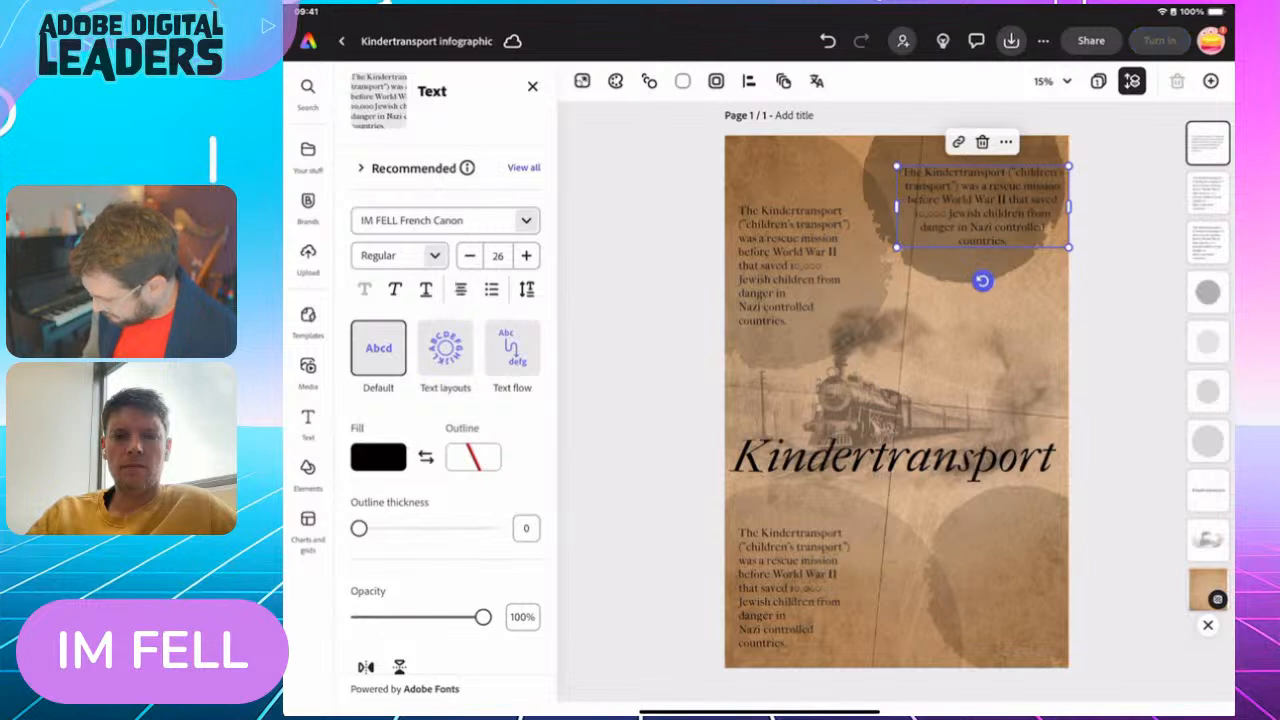
pyautogui.click(460, 289)
pyautogui.moveTo(983, 205); pyautogui.dragTo(965, 203)
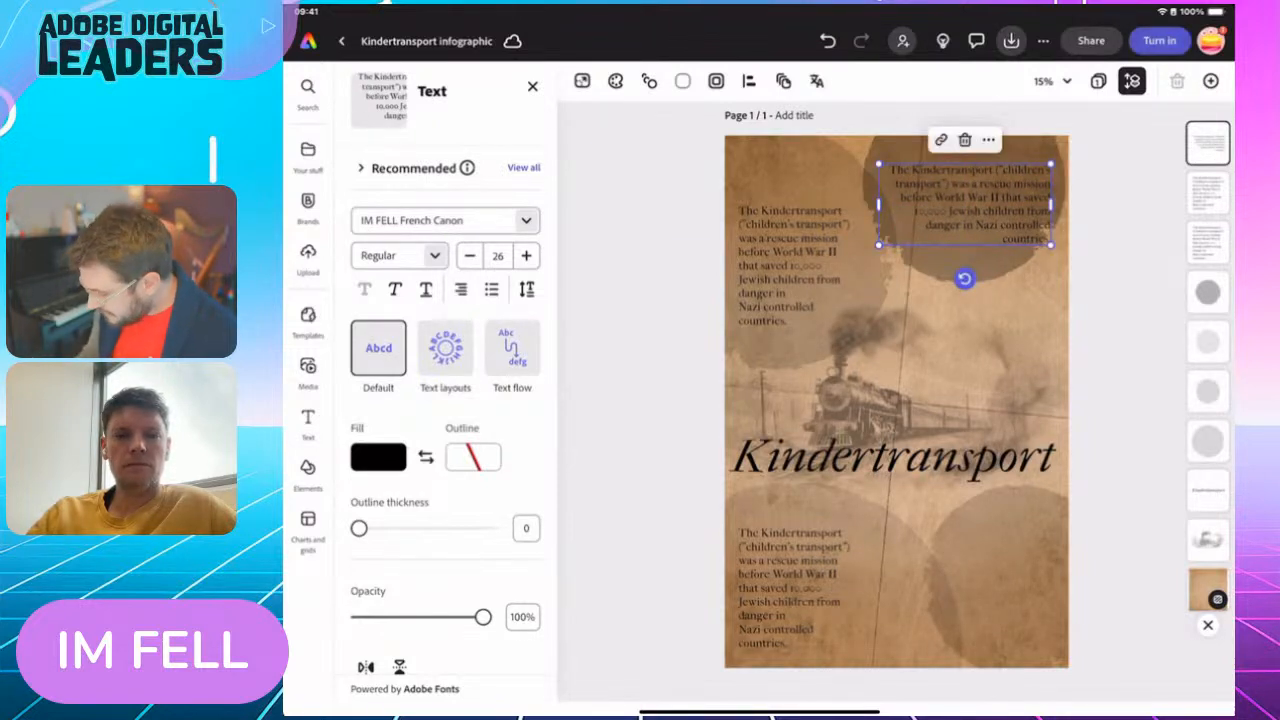
# Duplicate the right-aligned paragraph over the lower-right circle and narrow the copy's text box to fit
pyautogui.click(988, 139)
pyautogui.click(1032, 231)
pyautogui.moveTo(968, 208); pyautogui.dragTo(967, 558)
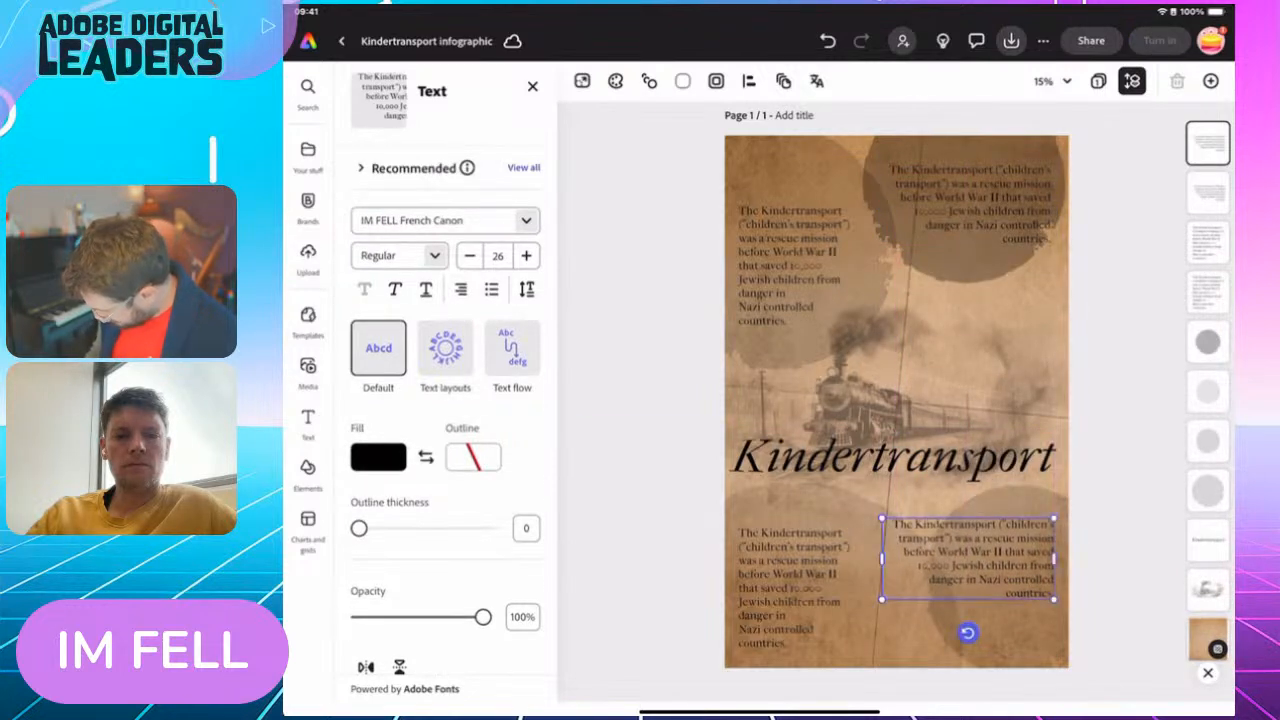
pyautogui.moveTo(881, 558); pyautogui.dragTo(996, 589)
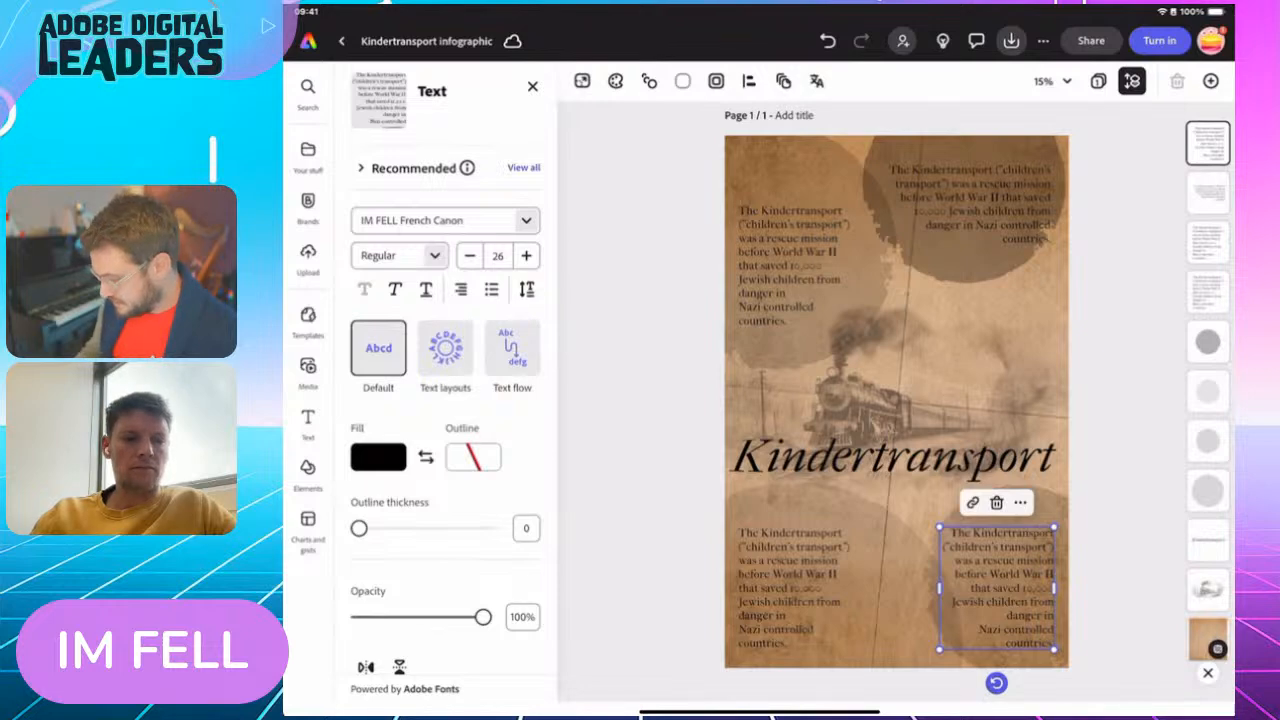
pyautogui.doubleClick(1004, 211)
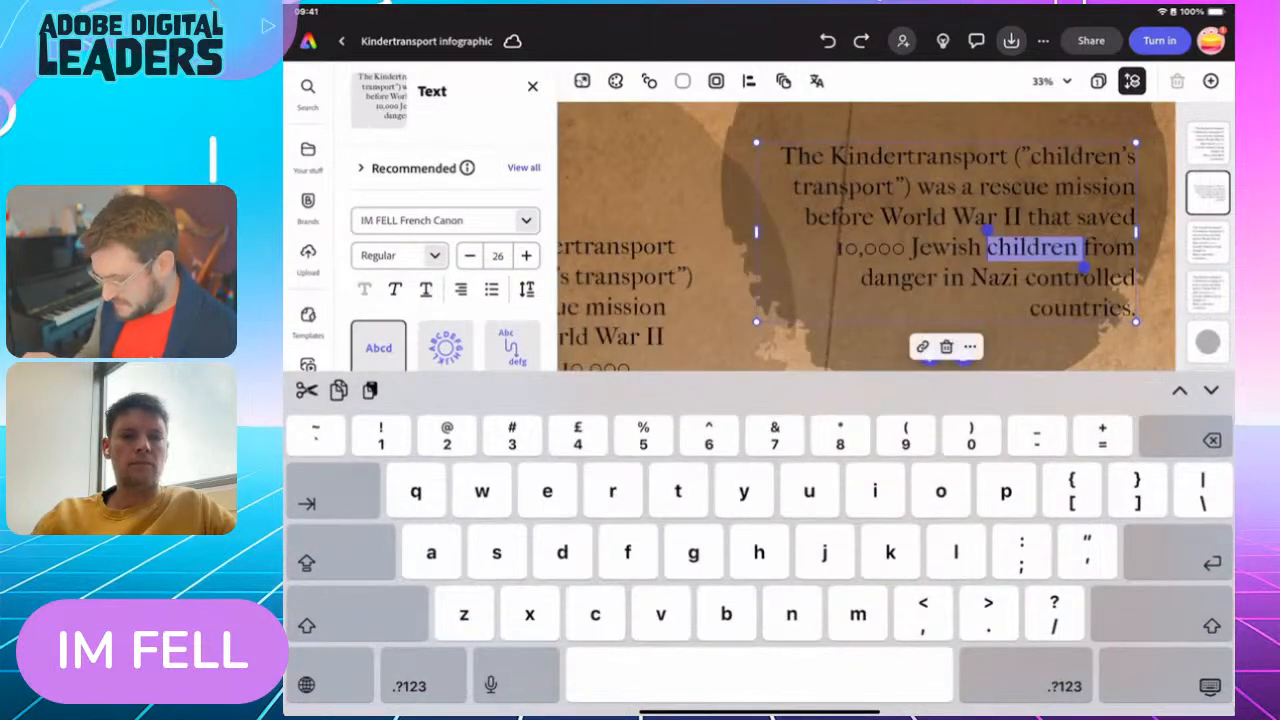
pyautogui.click(1210, 686)
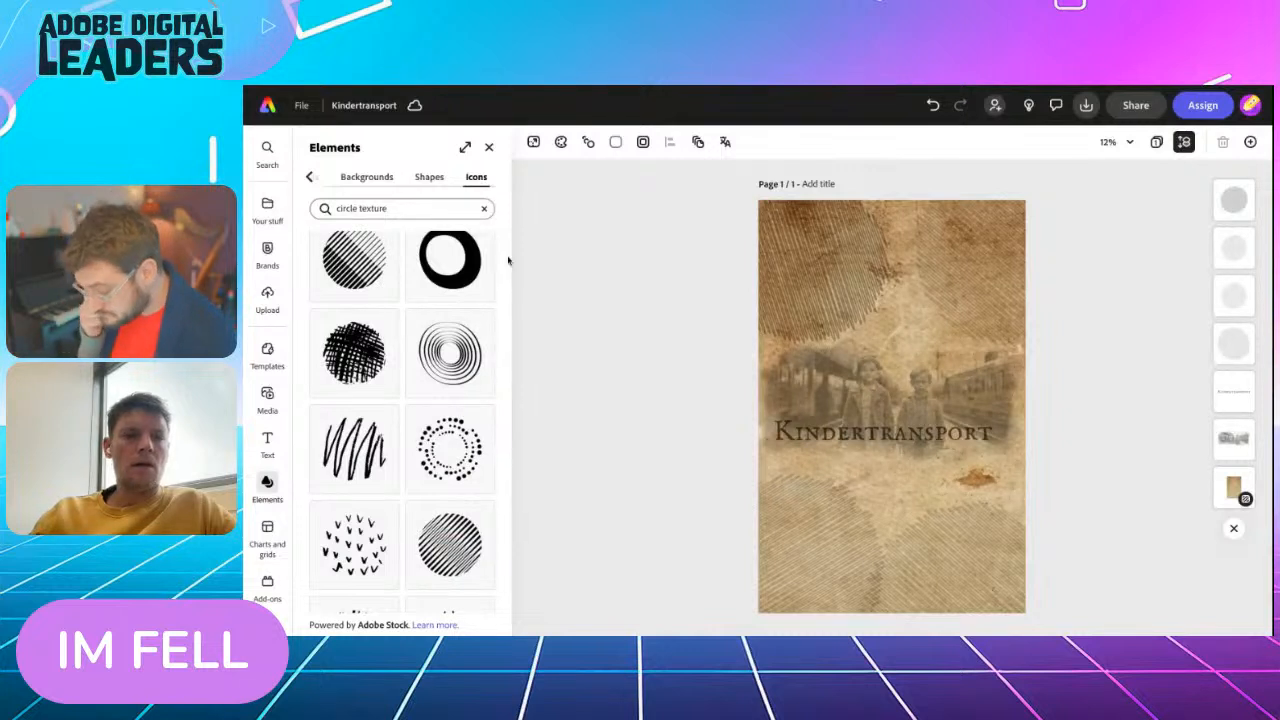
# Copy the "What was it?" heading and its answer from the challenge page and return to the Kindertransport design
pyautogui.click(489, 147)
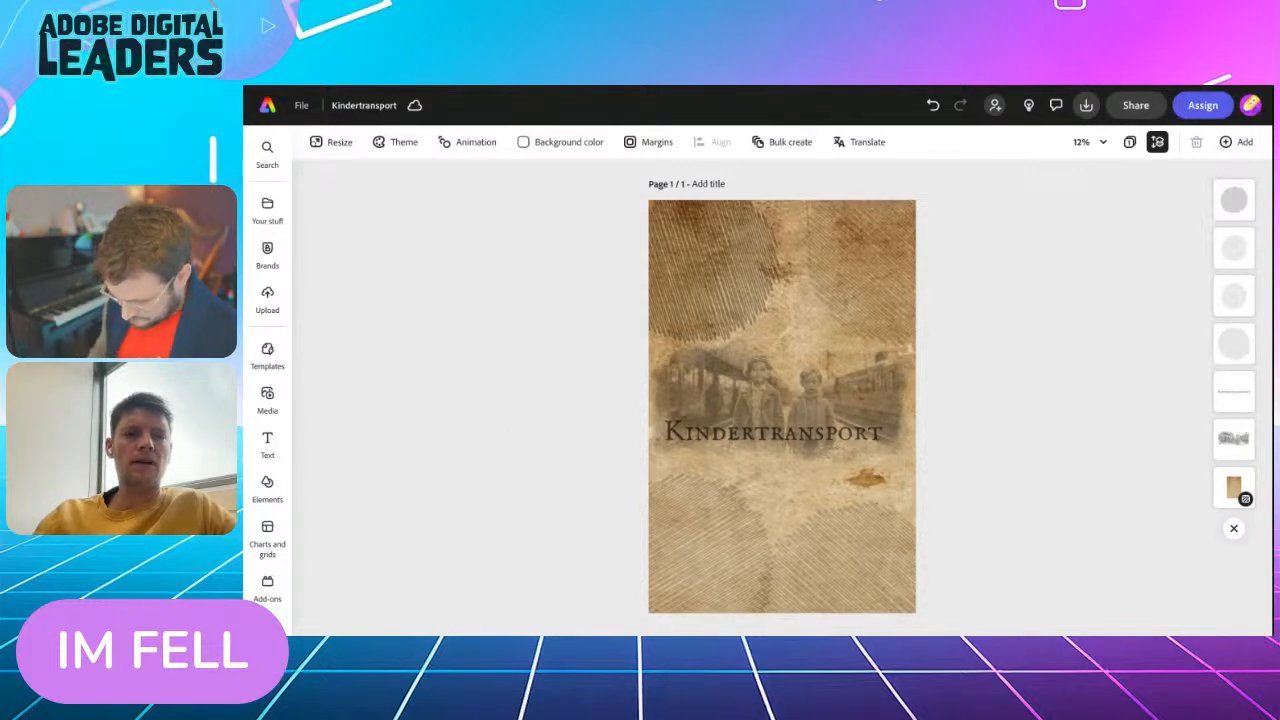
pyautogui.hotkey('ctrl', 'Tab')
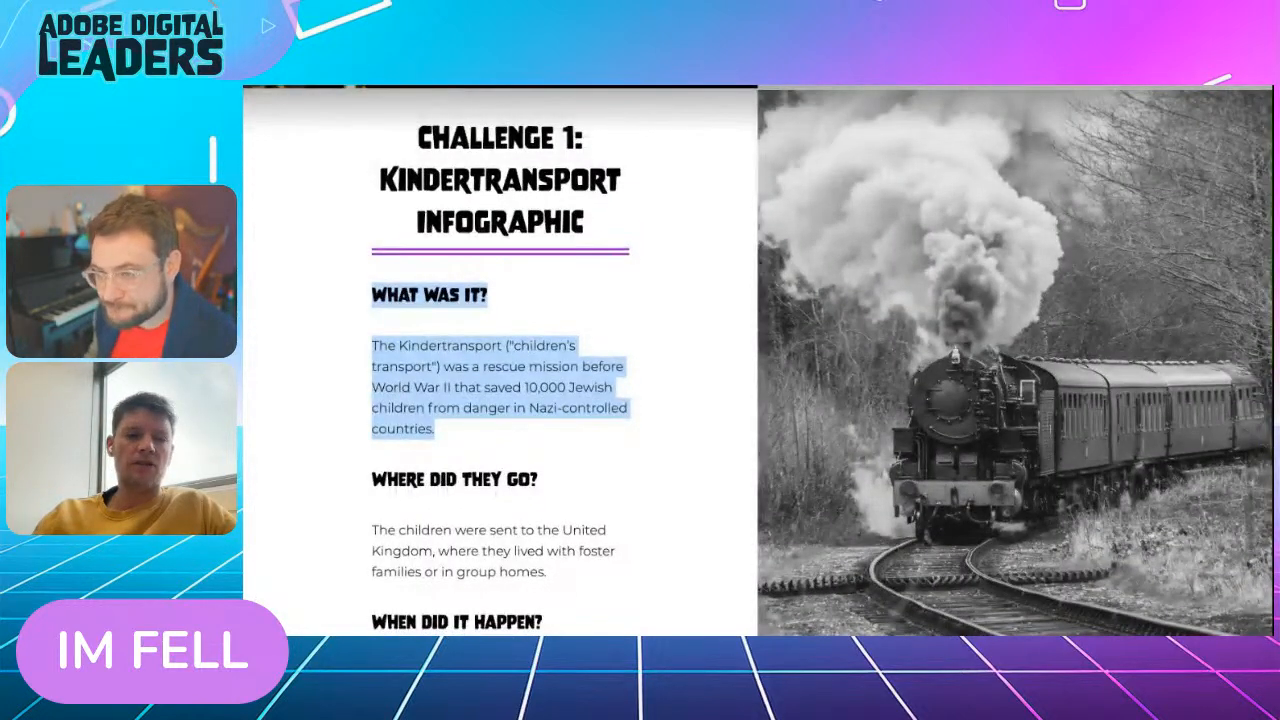
pyautogui.click(520, 362)
pyautogui.moveTo(348, 295); pyautogui.dragTo(490, 431)
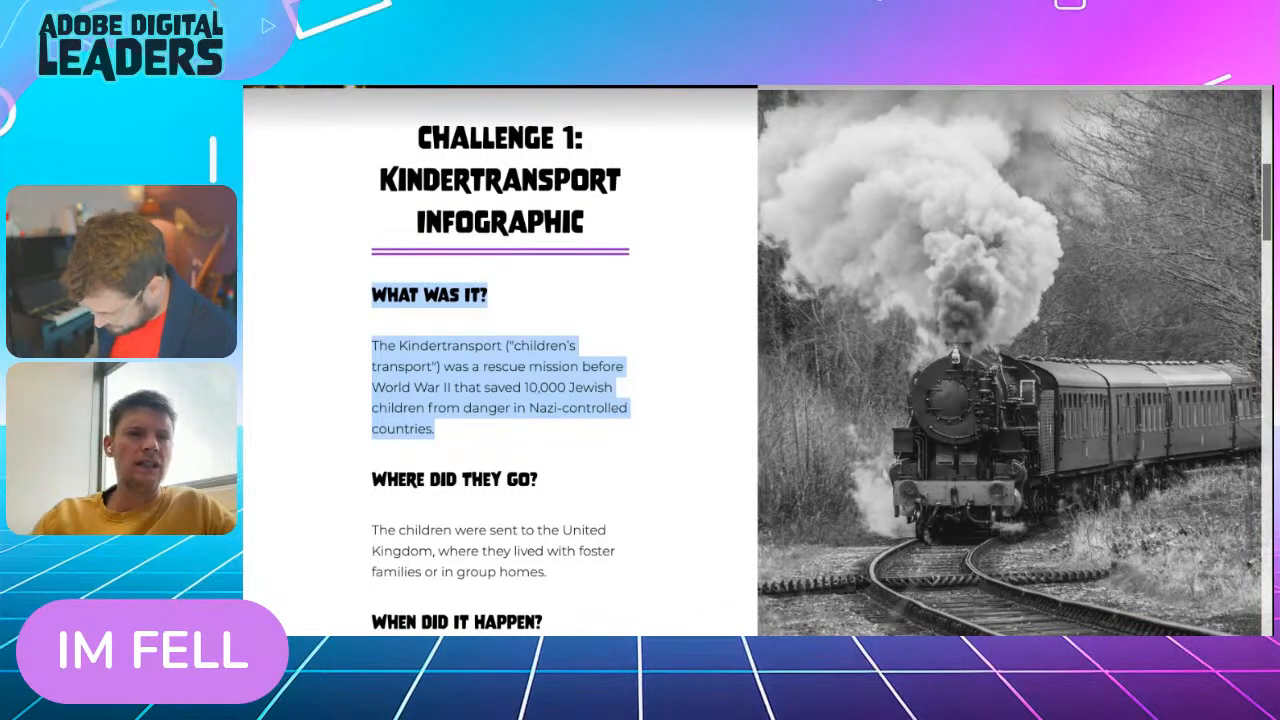
pyautogui.click(427, 86)
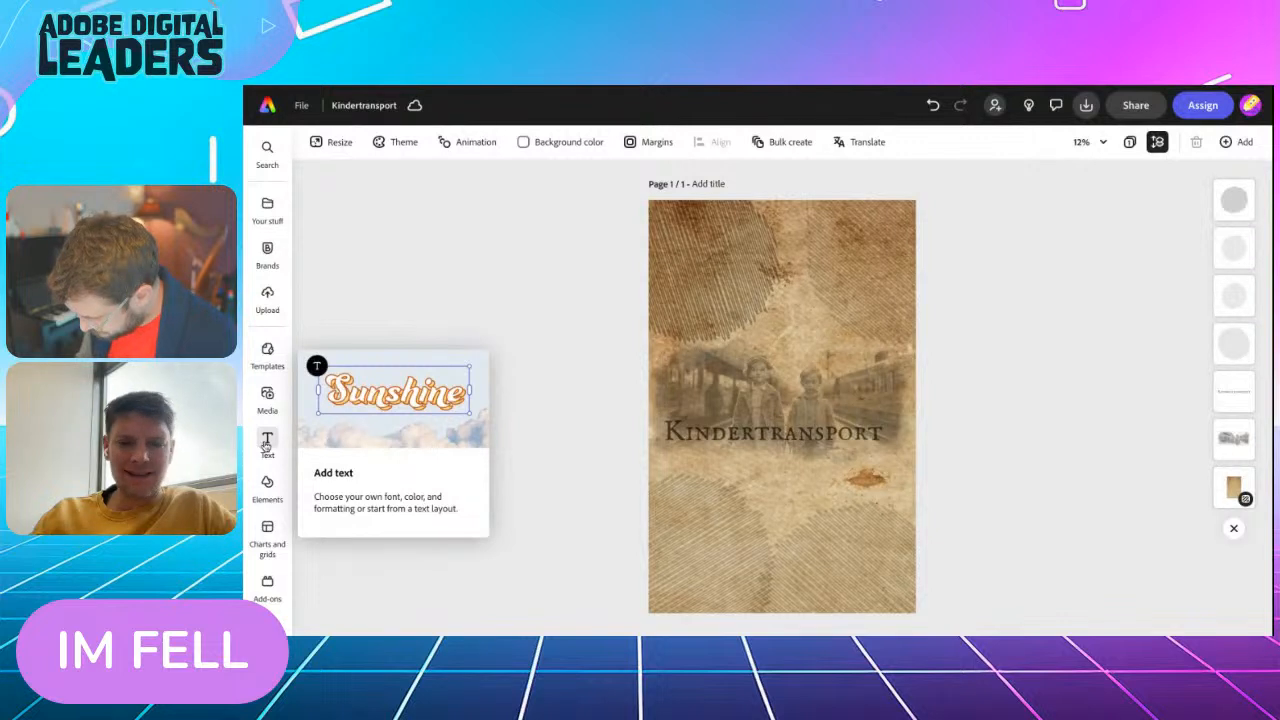
# Add a new text box to the Kindertransport design and replace its placeholder with the copied heading and answer
pyautogui.click(267, 445)
pyautogui.click(389, 181)
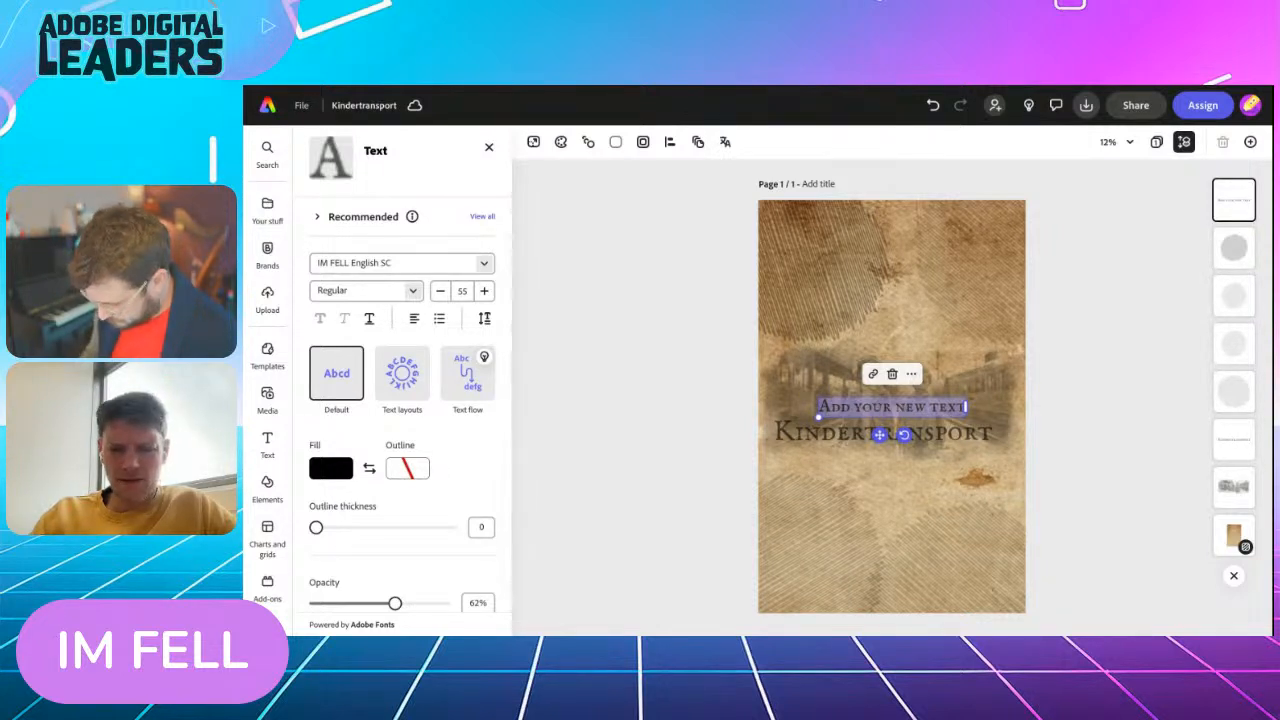
pyautogui.write('What Was It? The Kindertransport ("children\'s transport") was a rescue mission before World War II that saved 10,000 Jewish children from danger in Nazi-controlled countries.')
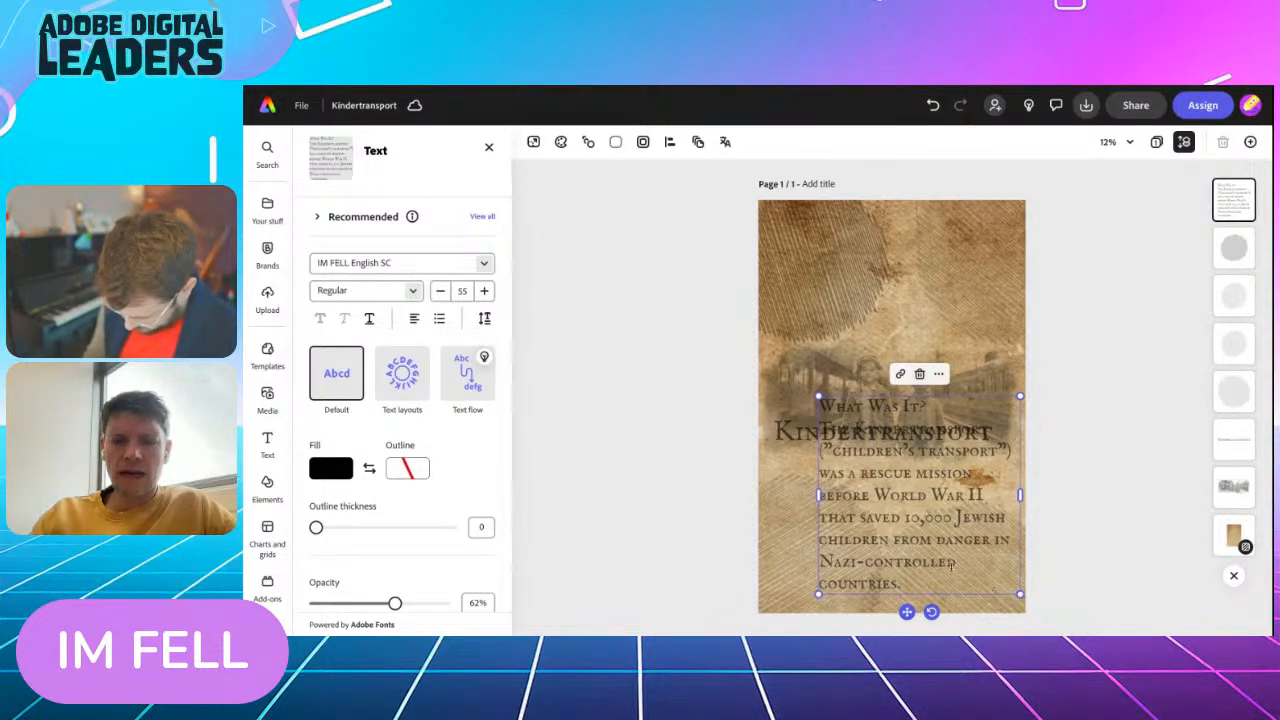
# Fit the pasted text over the upper-left circle at font size 32 and set its opacity to 100%
pyautogui.moveTo(907, 614); pyautogui.dragTo(857, 428)
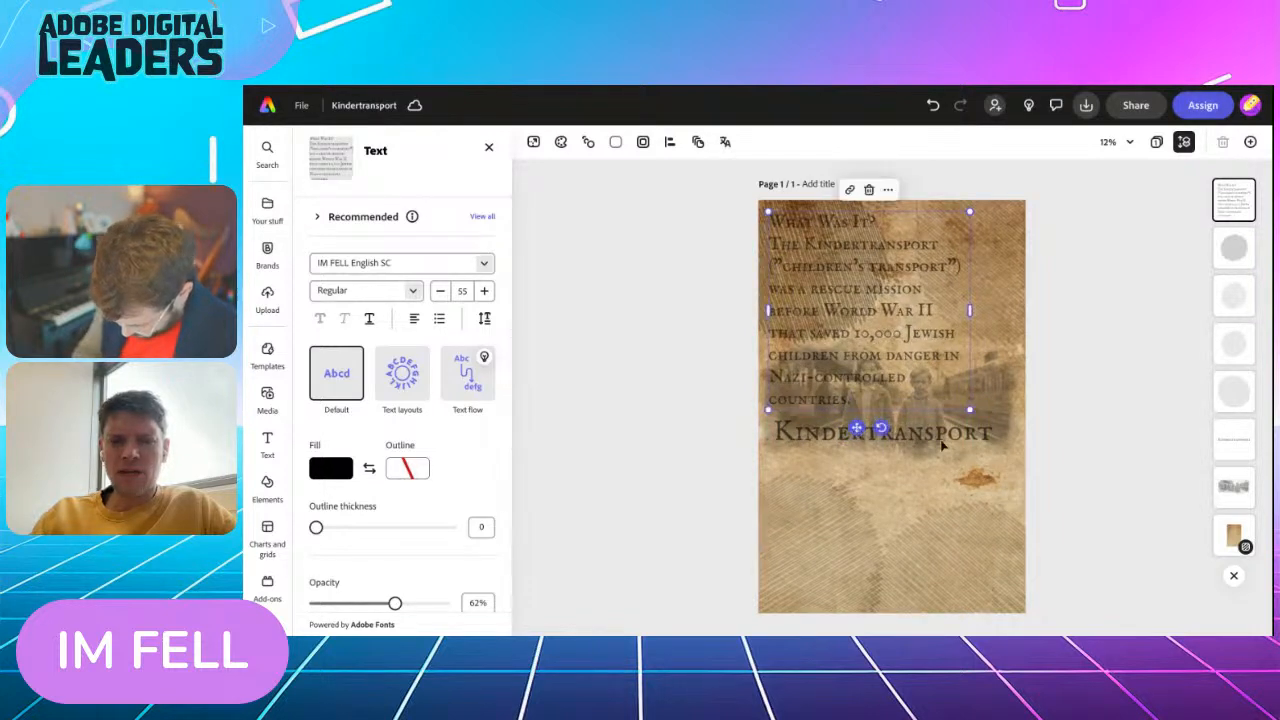
pyautogui.moveTo(970, 410); pyautogui.dragTo(885, 327)
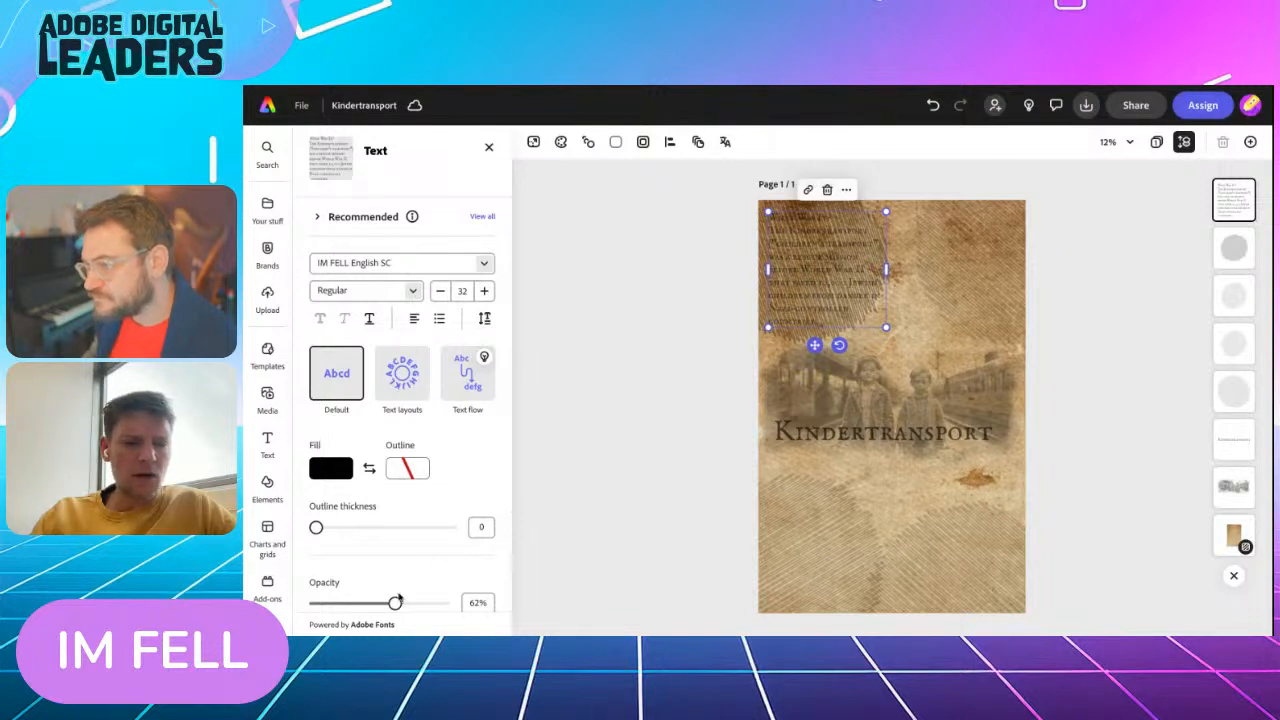
pyautogui.scroll(-2, 402, 533)
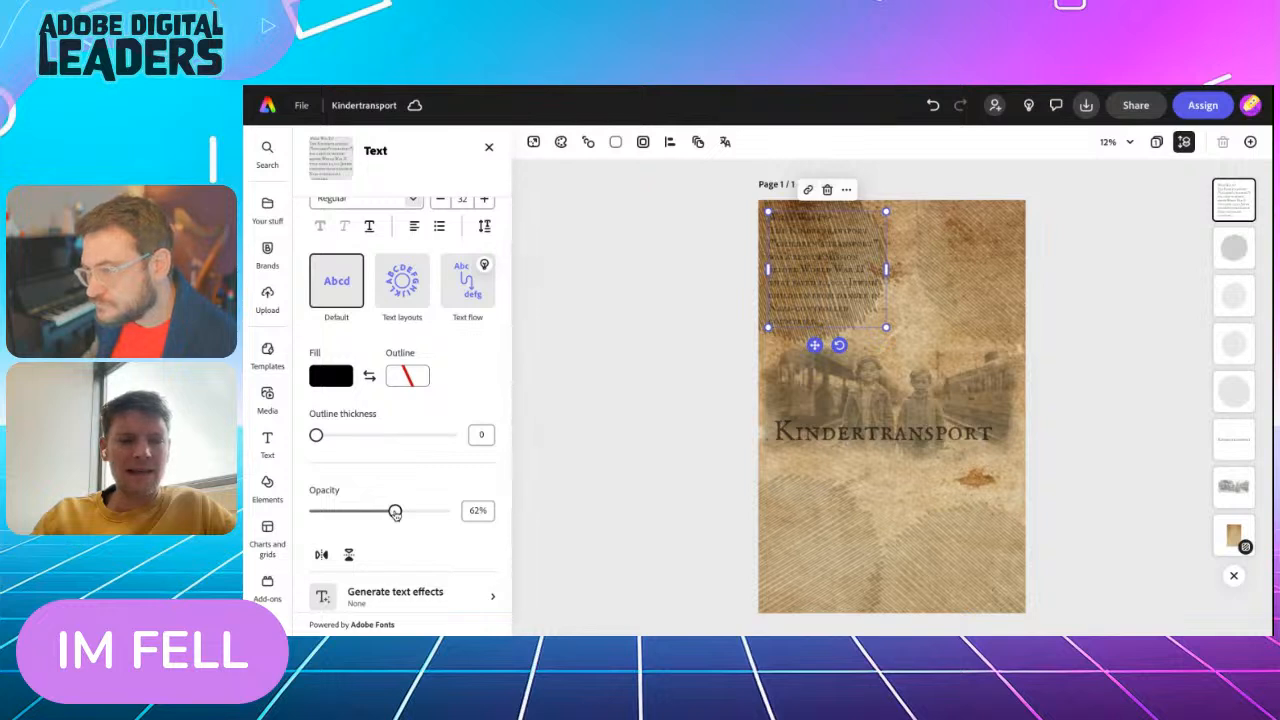
pyautogui.moveTo(395, 513); pyautogui.dragTo(496, 507)
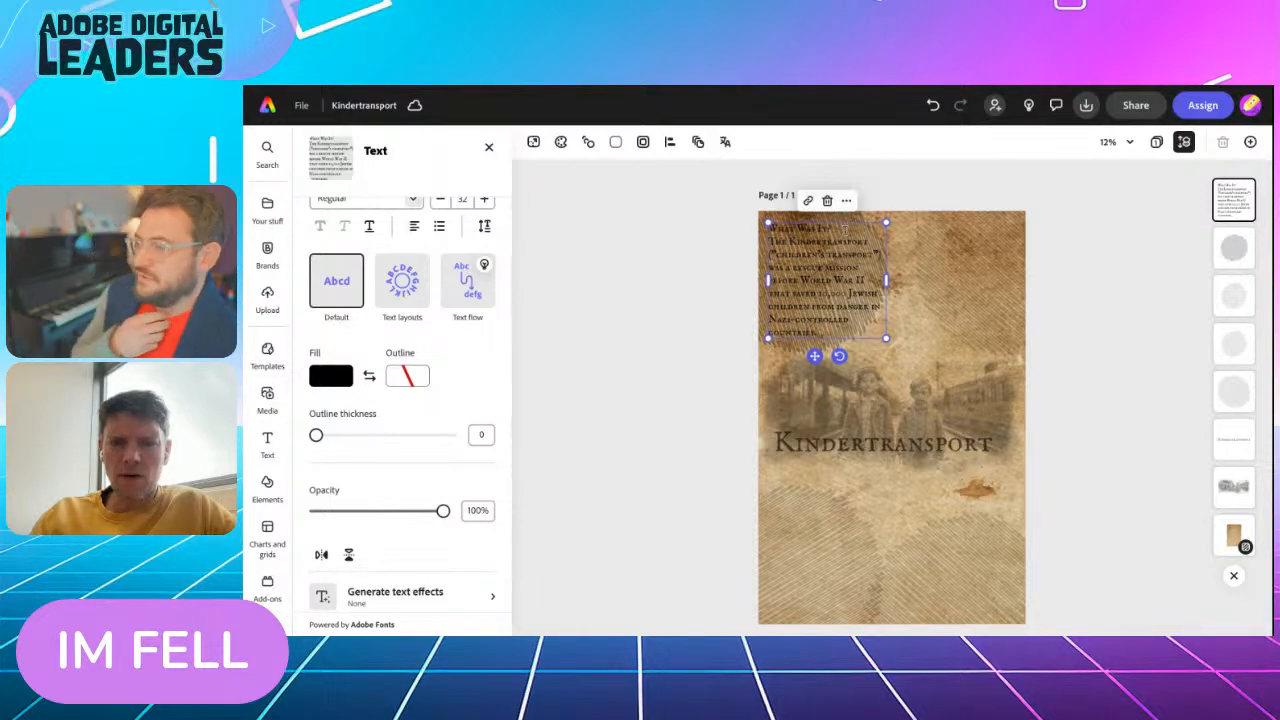
# Insert a blank line between the "What was it?" heading and the paragraph below it
pyautogui.scroll(10, 812, 283)
pyautogui.hscroll(-2, 812, 283)
pyautogui.scroll(-3, 812, 283)
pyautogui.scroll(2, 917, 397)
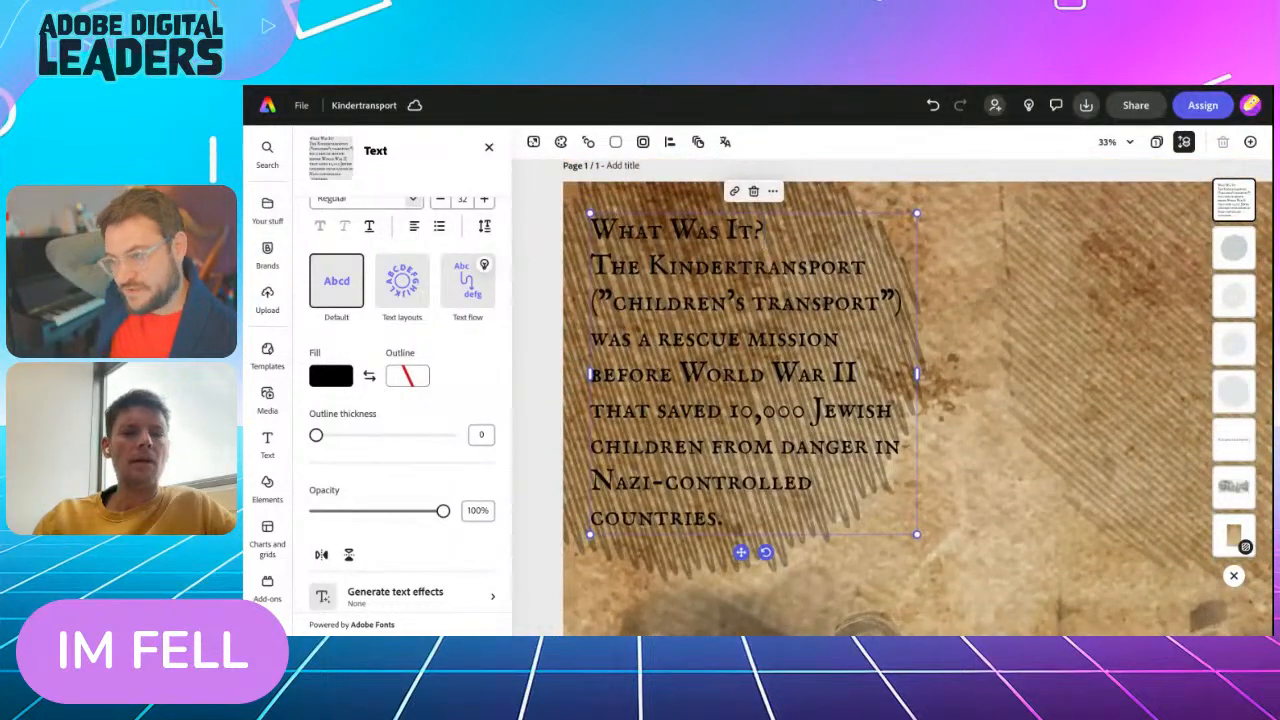
pyautogui.click(765, 231)
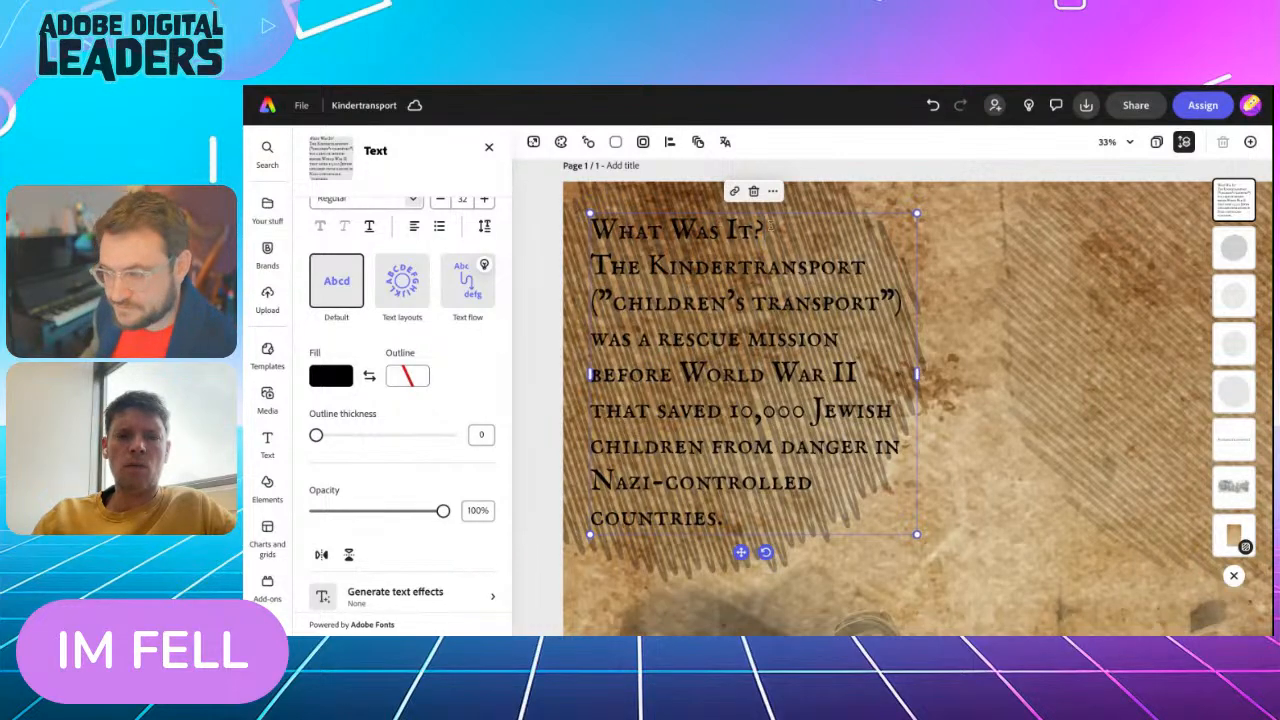
pyautogui.press('Return')
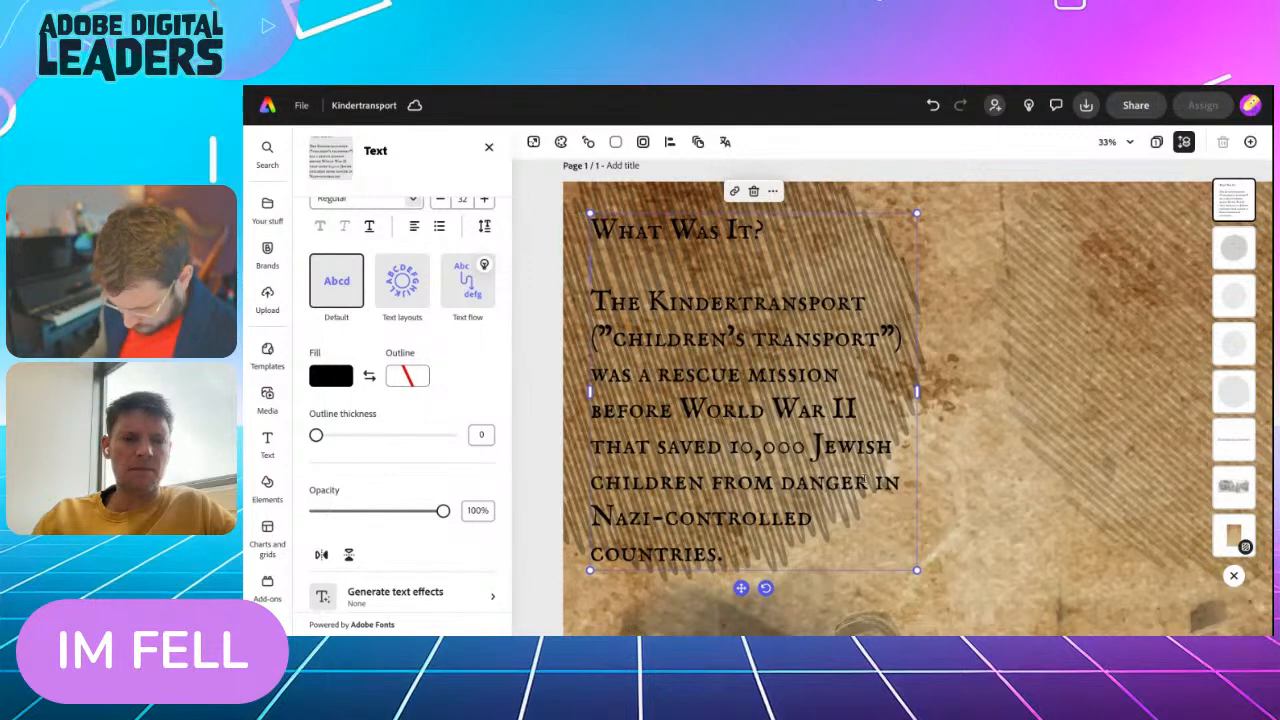
# Give the "What was it?" text a white outline of thickness 15, keeping its opacity at 100%
pyautogui.click(403, 378)
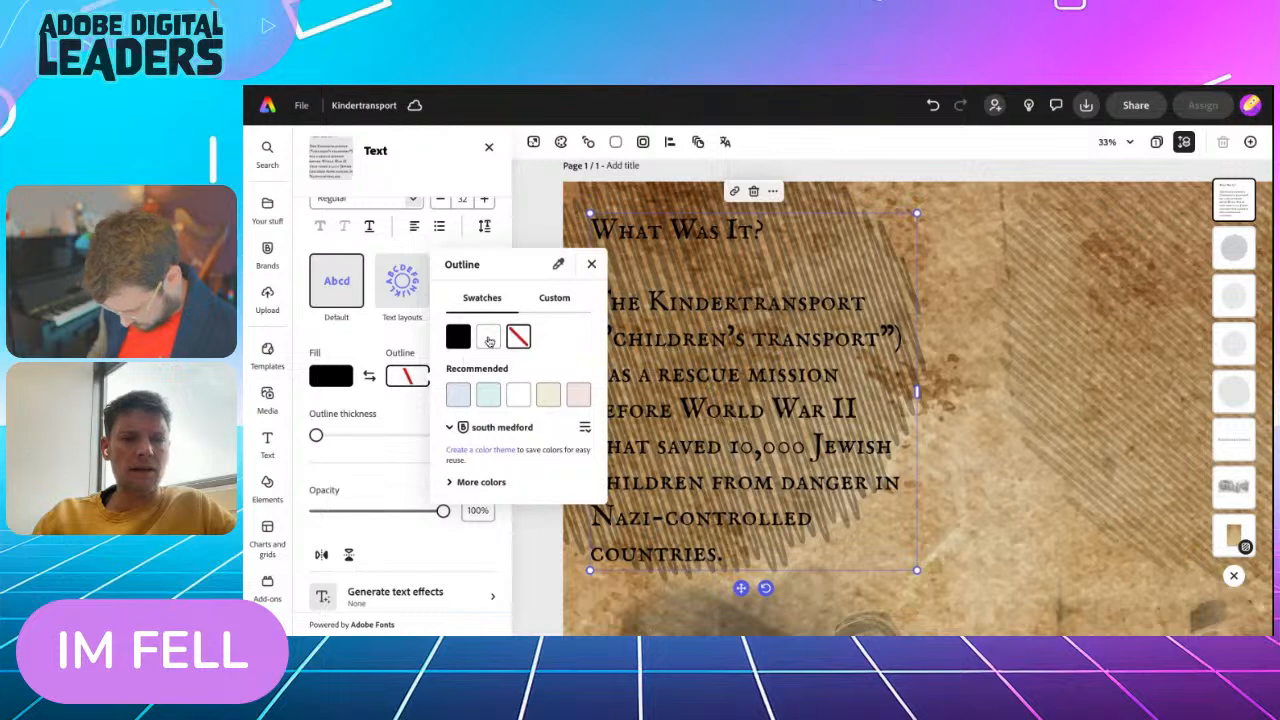
pyautogui.click(488, 338)
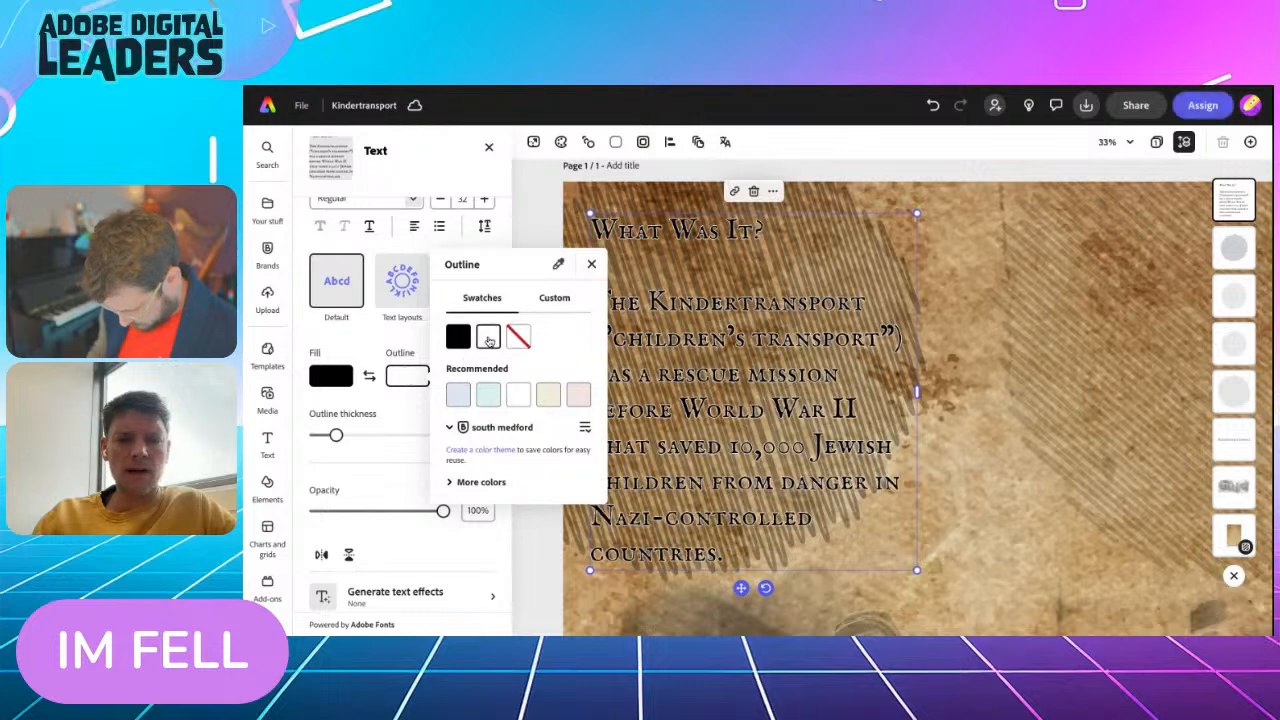
pyautogui.click(376, 456)
pyautogui.click(376, 511)
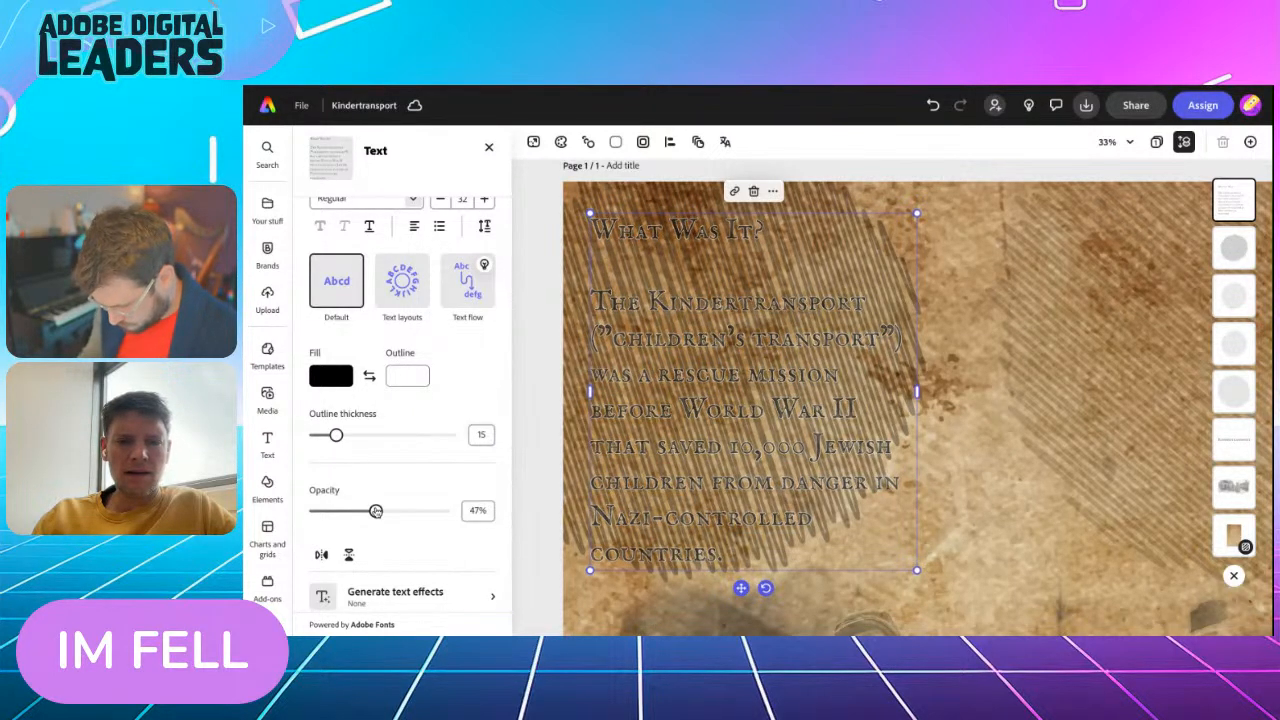
pyautogui.moveTo(376, 511); pyautogui.dragTo(456, 513)
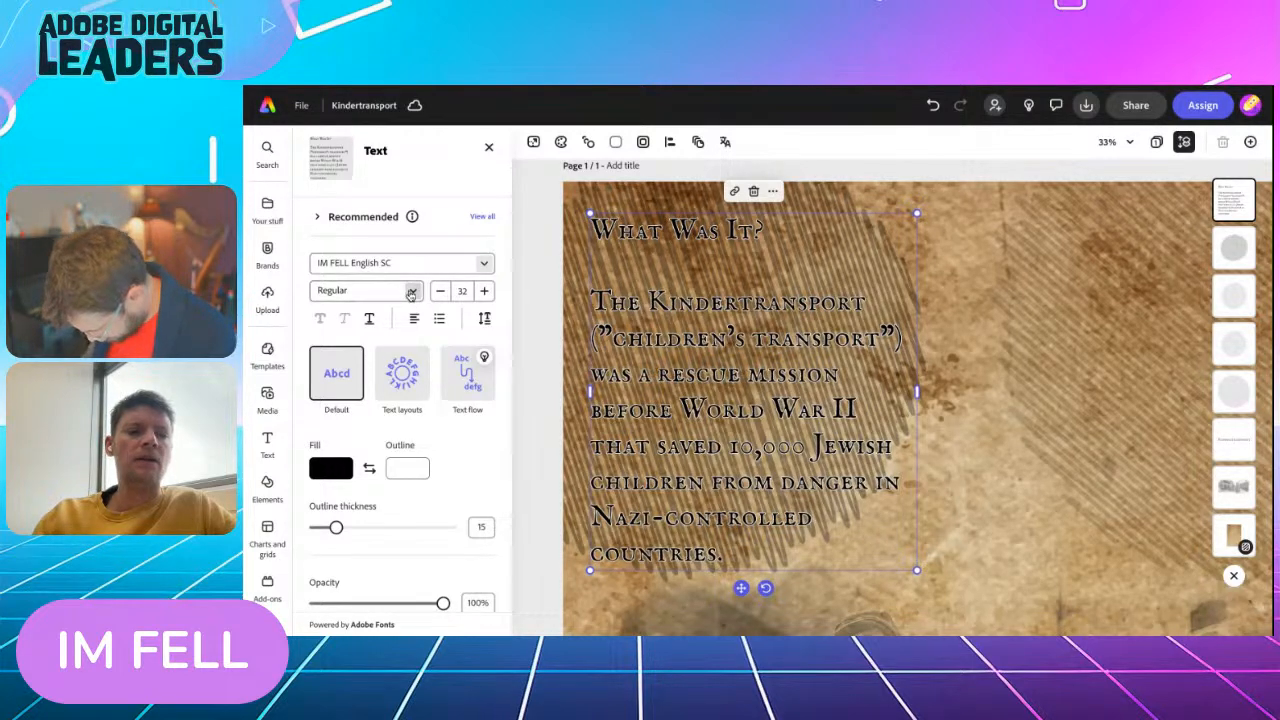
# Search the fonts for "im fell" and examine the styles of the French Canon, English, Double Pica and DW Pica families
pyautogui.click(410, 292)
pyautogui.click(410, 292)
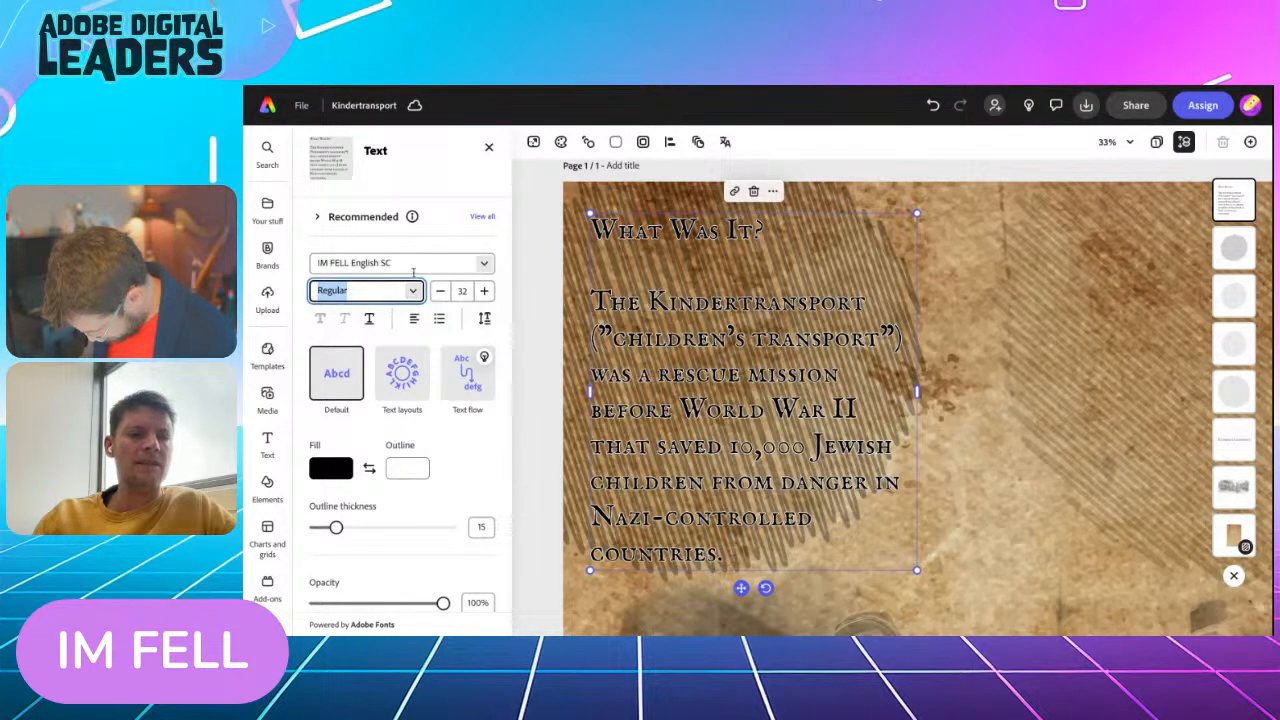
pyautogui.click(423, 264)
pyautogui.write('im fell')
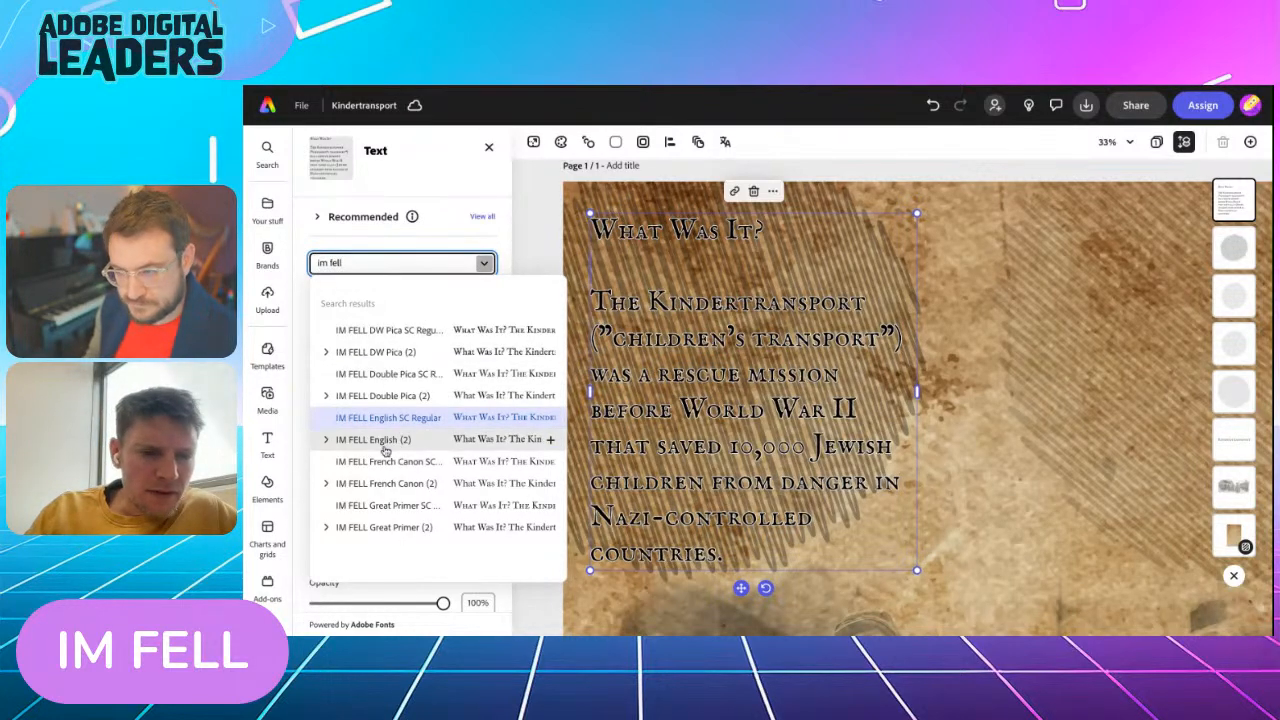
pyautogui.click(325, 483)
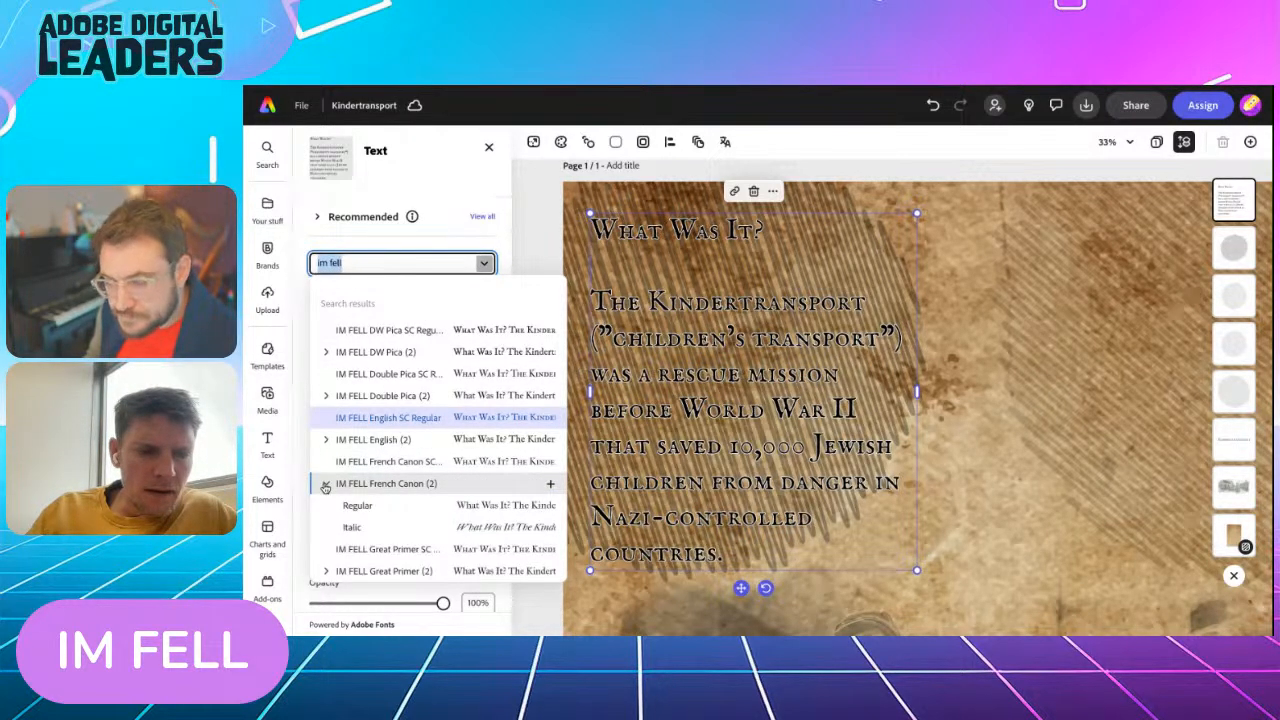
pyautogui.click(325, 440)
pyautogui.click(325, 395)
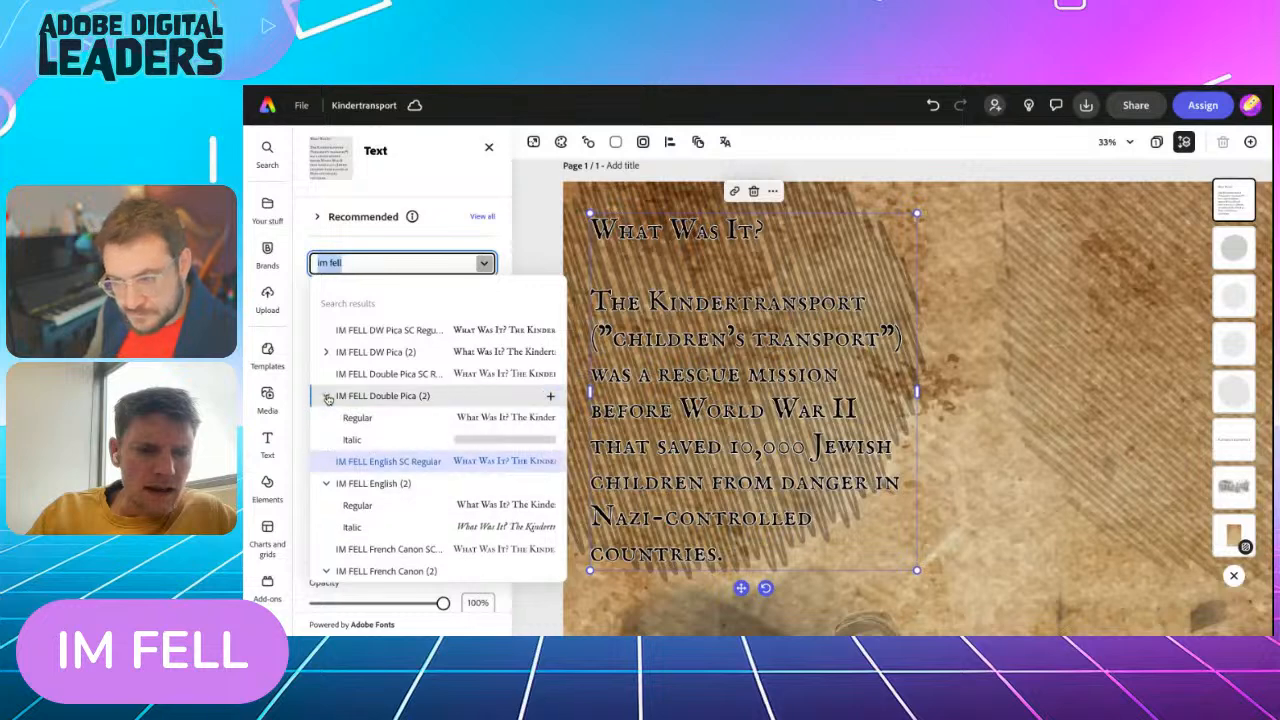
pyautogui.click(325, 351)
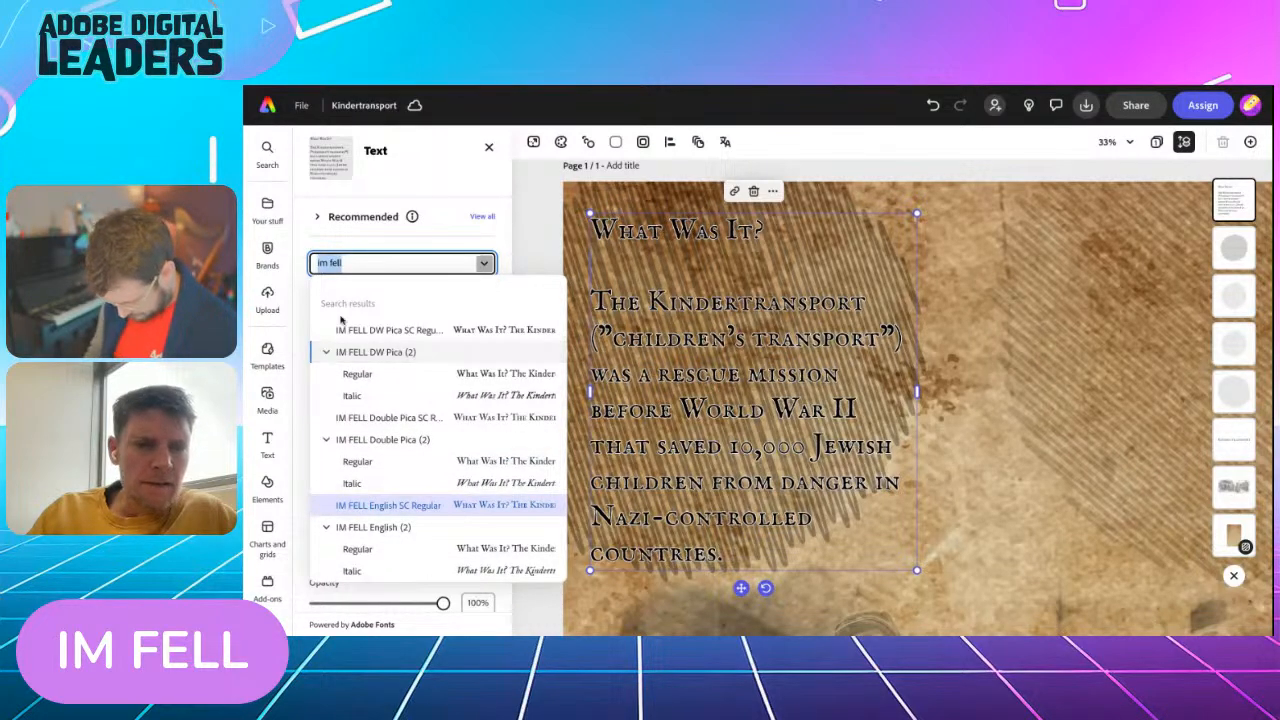
pyautogui.press('Return')
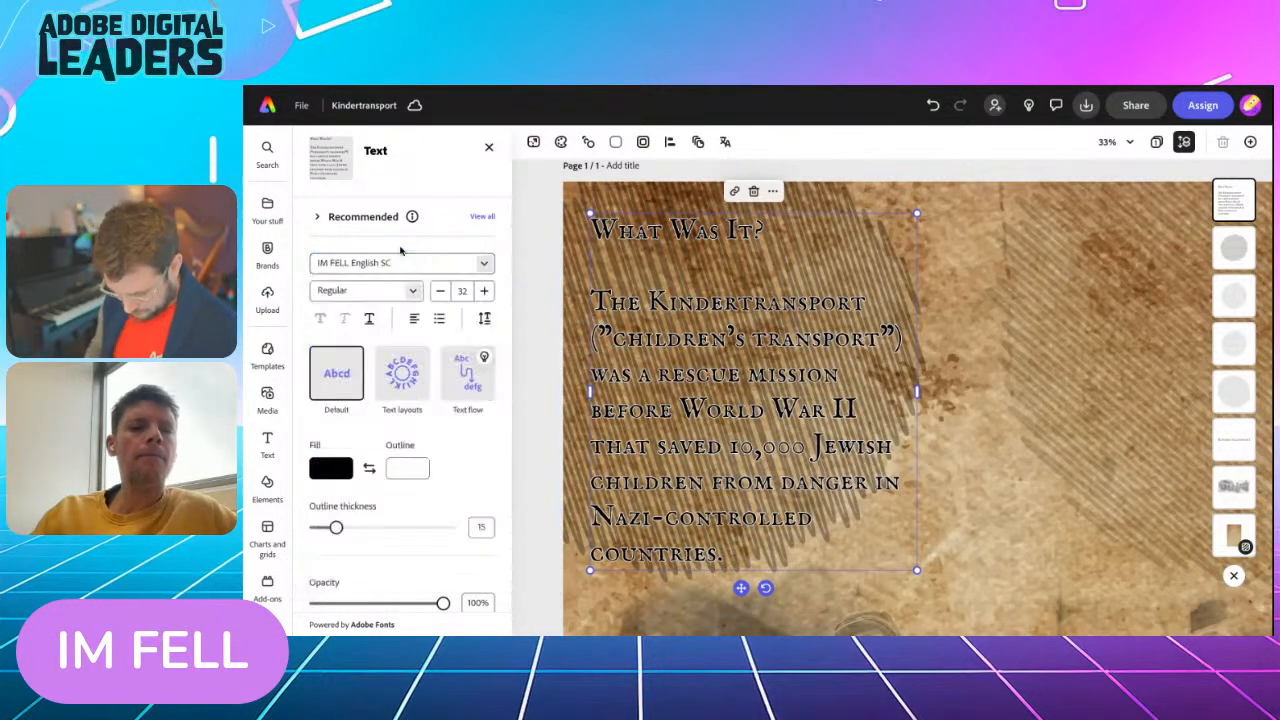
# Change the outline color of the "What was it?" text to black
pyautogui.click(407, 468)
pyautogui.click(457, 430)
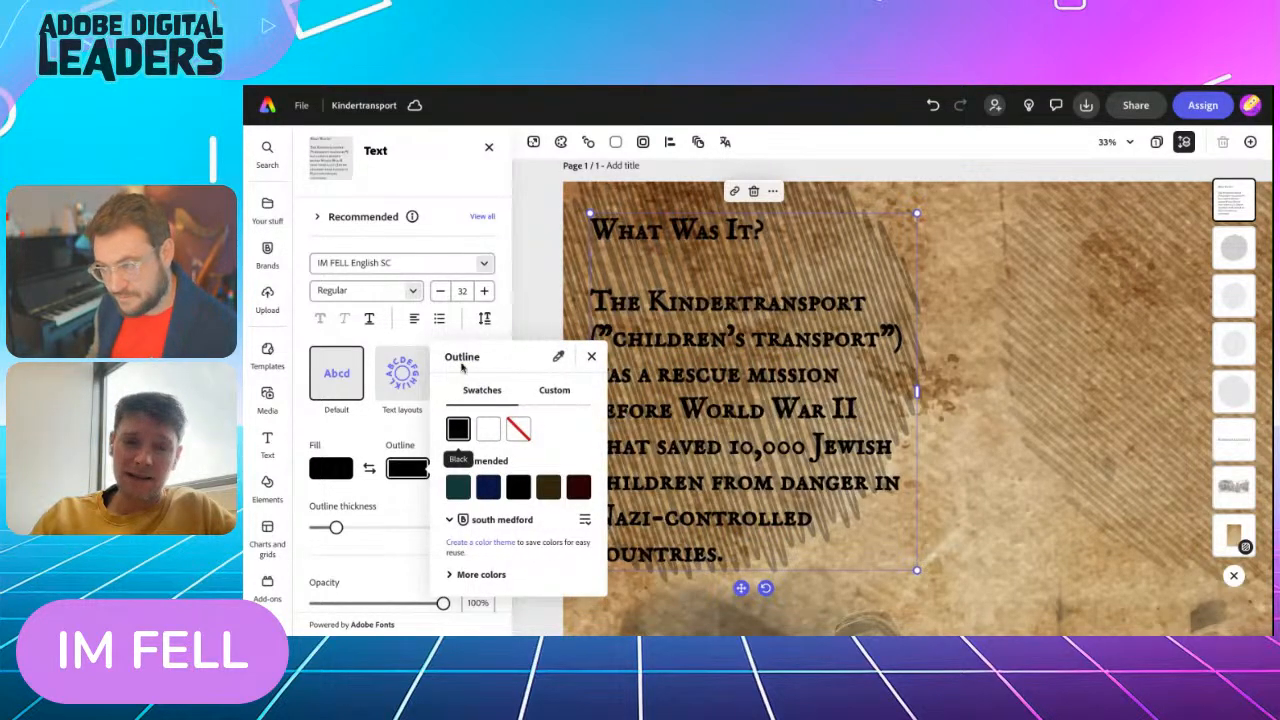
pyautogui.click(521, 220)
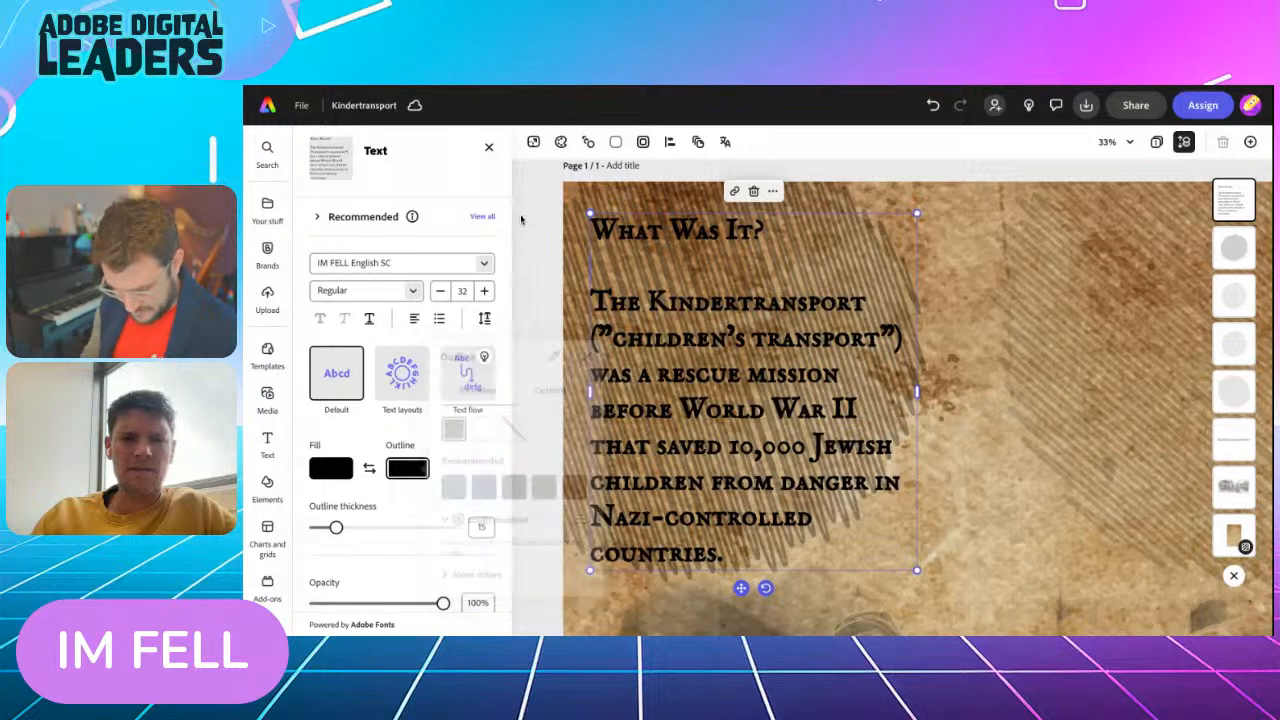
# Lower the opacity of the upper-left textured circle behind the text to 21%
pyautogui.scroll(-5, 676, 386)
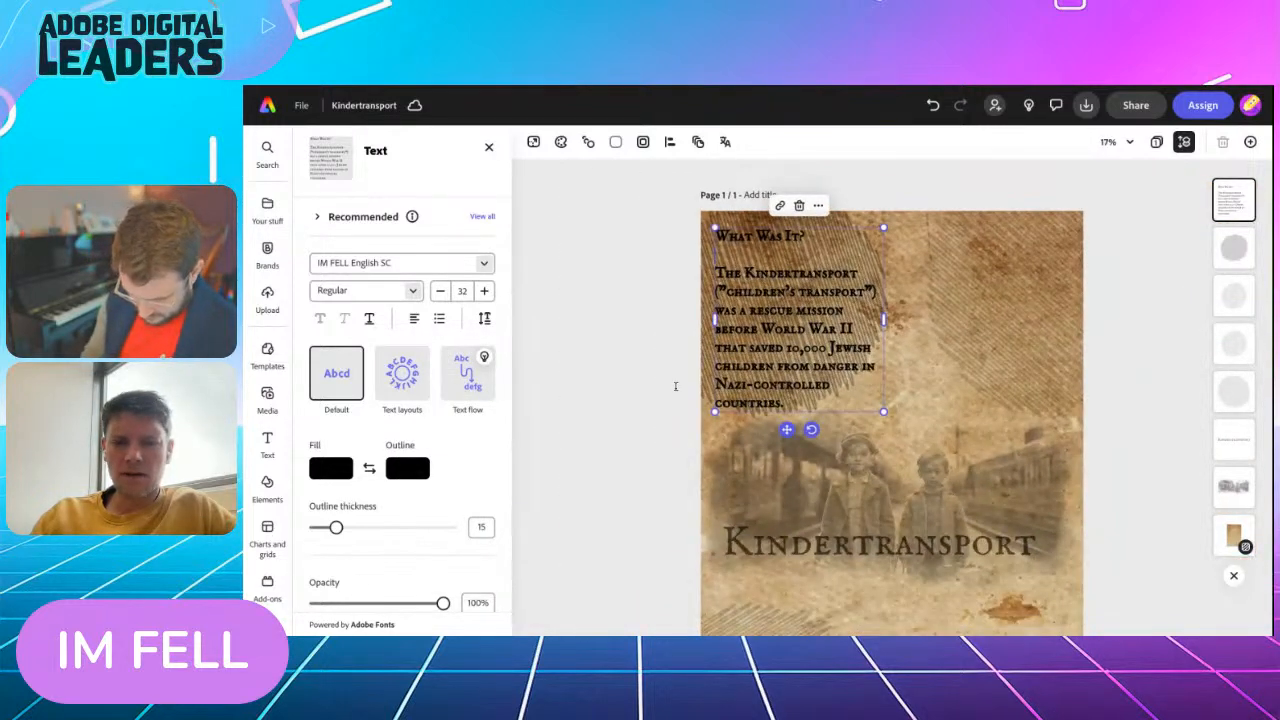
pyautogui.click(689, 244)
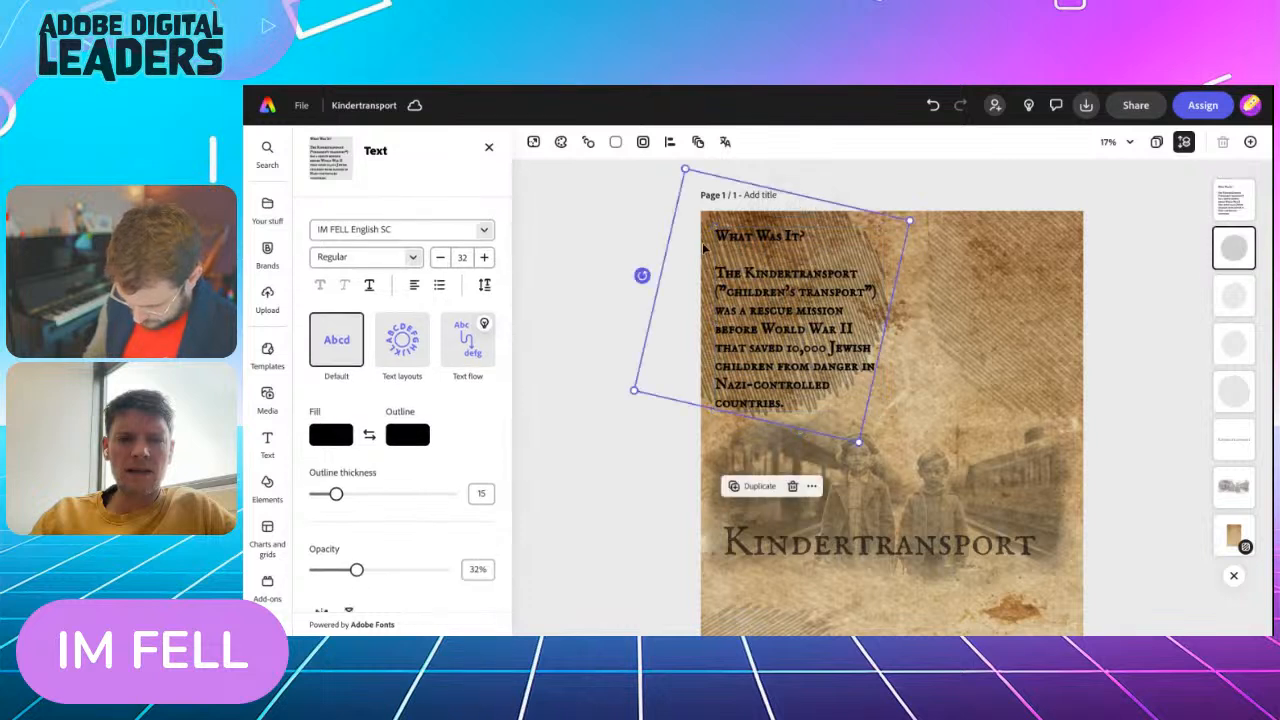
pyautogui.moveTo(357, 327); pyautogui.dragTo(341, 327)
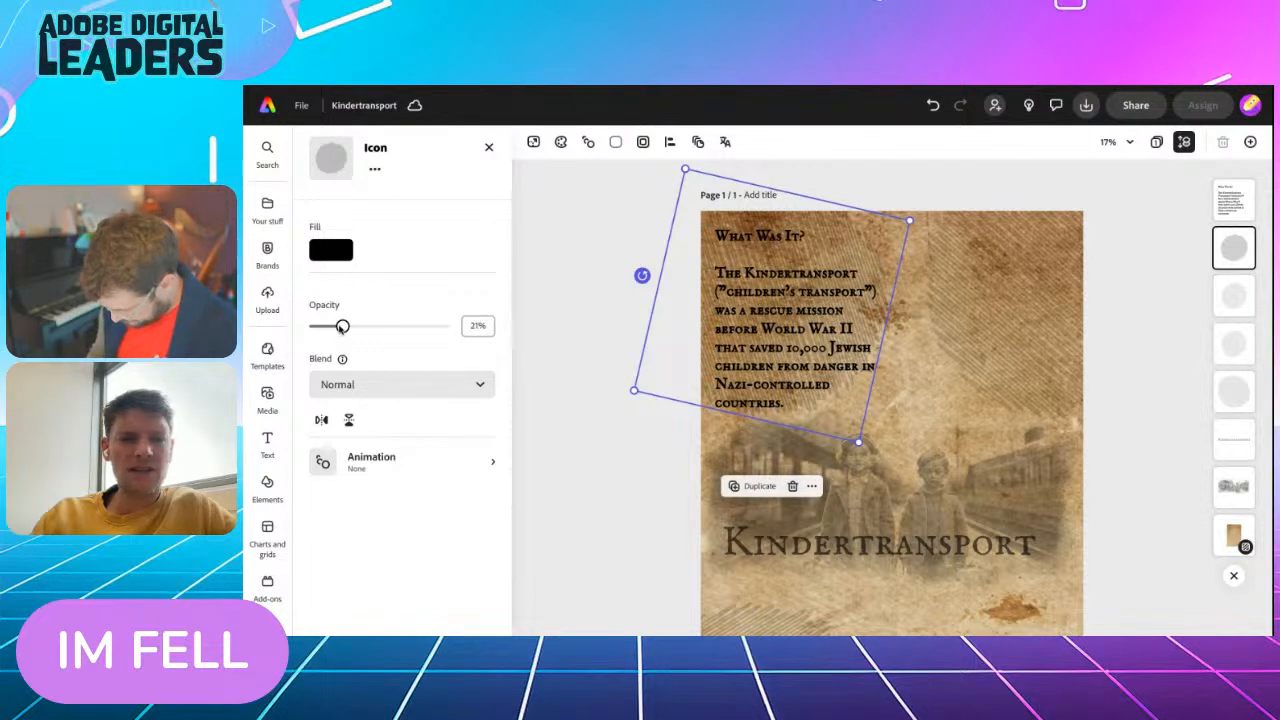
pyautogui.click(585, 311)
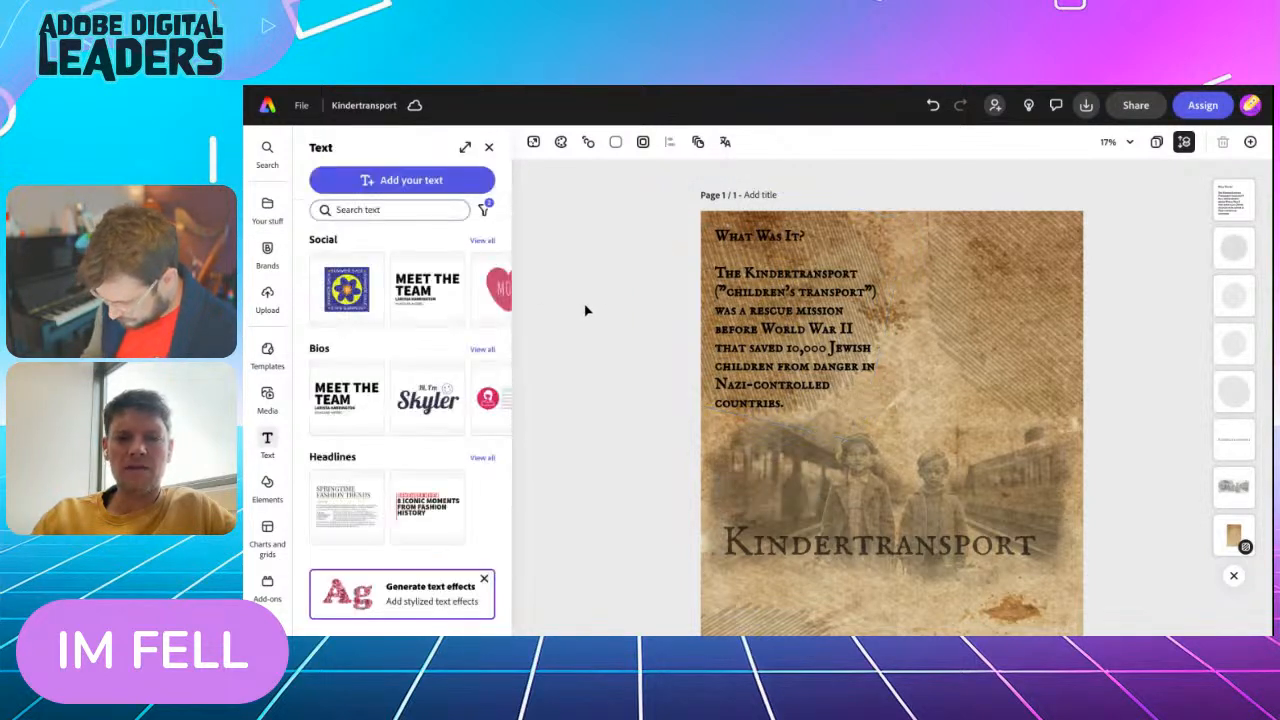
# Duplicate the "What was it?" text, place the copy over the upper-right circle and right-align it
pyautogui.click(766, 336)
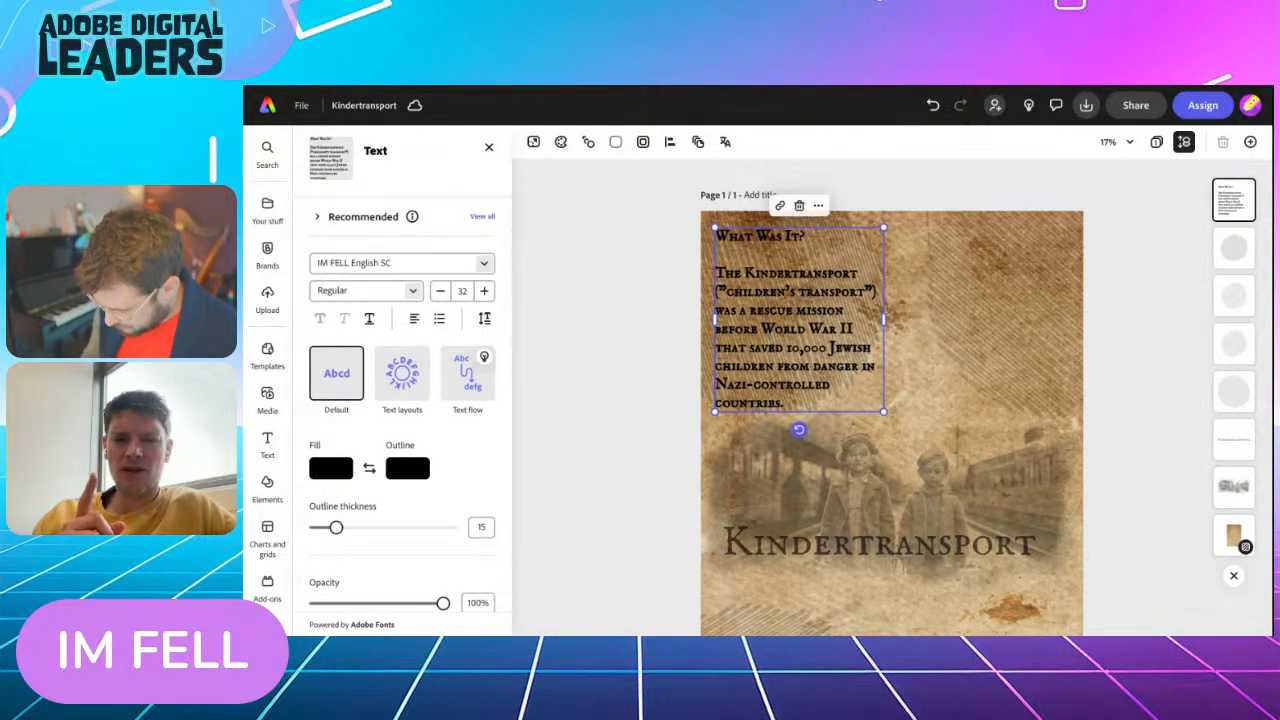
pyautogui.click(818, 205)
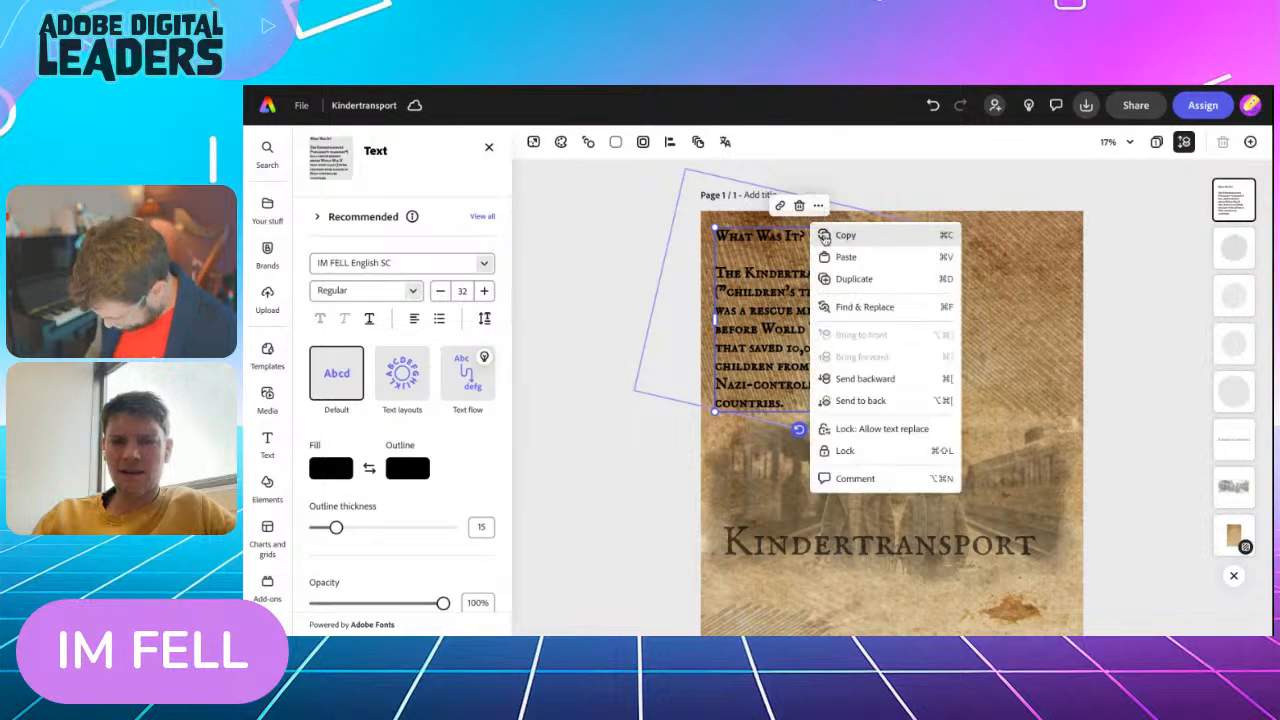
pyautogui.click(842, 279)
pyautogui.moveTo(786, 305); pyautogui.dragTo(997, 298)
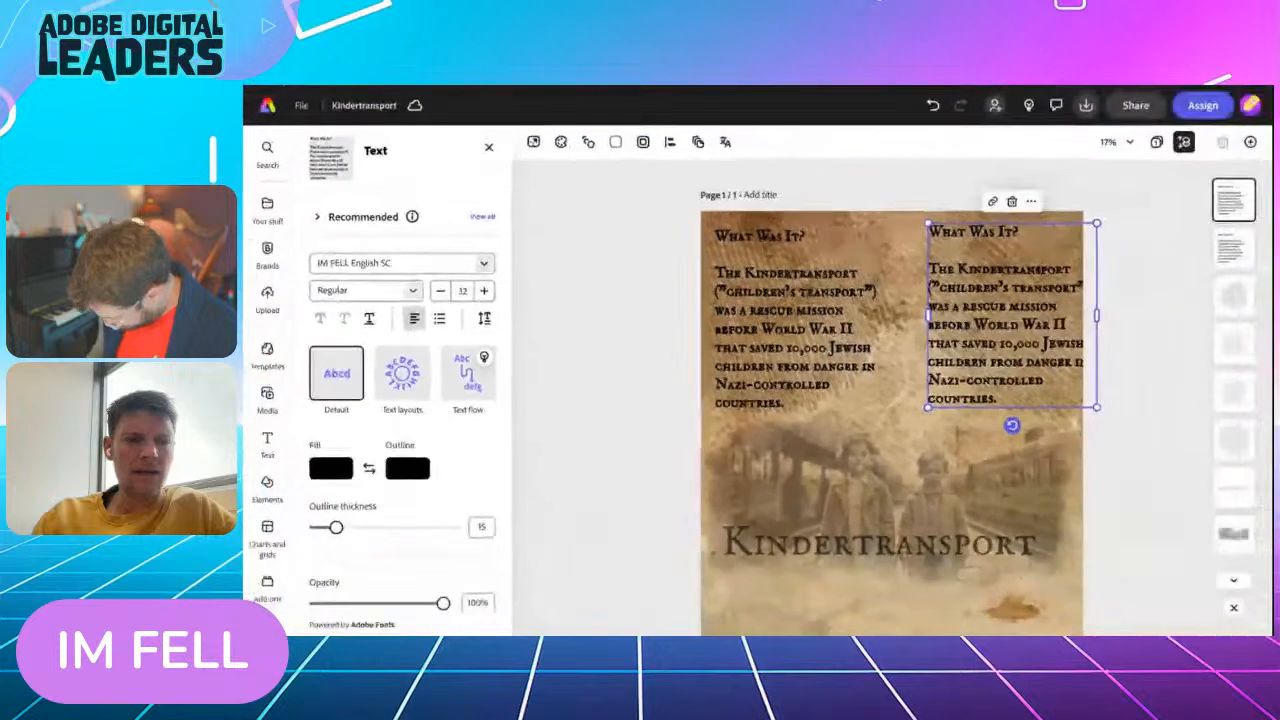
pyautogui.click(418, 320)
pyautogui.click(414, 318)
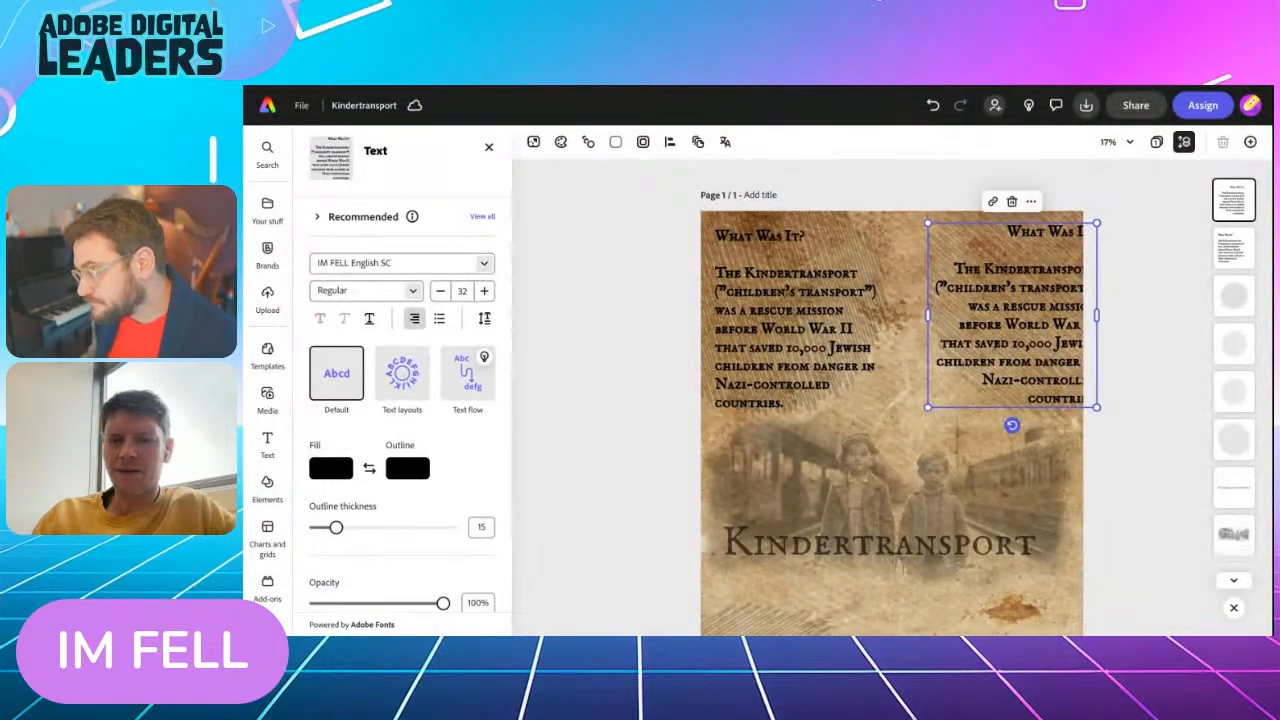
# Duplicate the right-aligned text and move the copy over the circle in the page's lower-right corner
pyautogui.scroll(-3, 675, 502)
pyautogui.scroll(2, 967, 412)
pyautogui.click(1031, 375)
pyautogui.click(1066, 166)
pyautogui.moveTo(1000, 266); pyautogui.dragTo(998, 537)
pyautogui.scroll(-3, 998, 535)
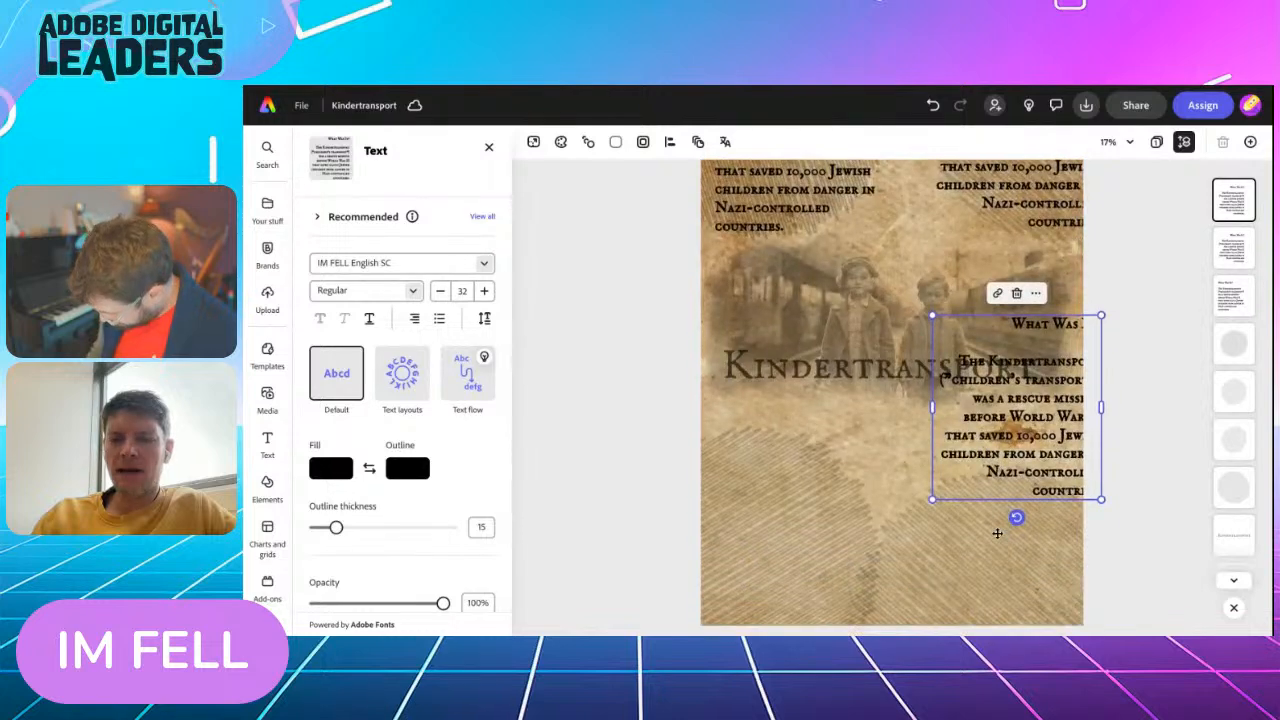
pyautogui.moveTo(1016, 437); pyautogui.dragTo(990, 557)
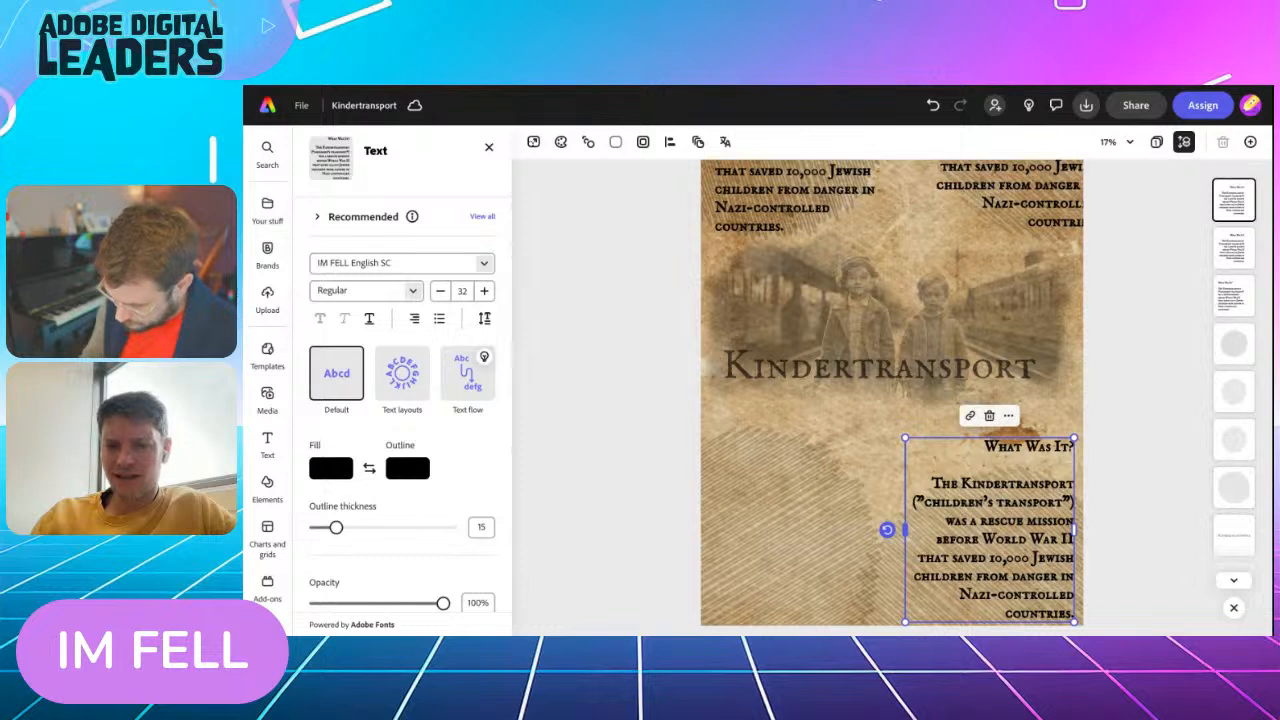
# Widen the lower-right text box slightly and shift it down close to the page's bottom edge
pyautogui.moveTo(904, 530); pyautogui.dragTo(864, 535)
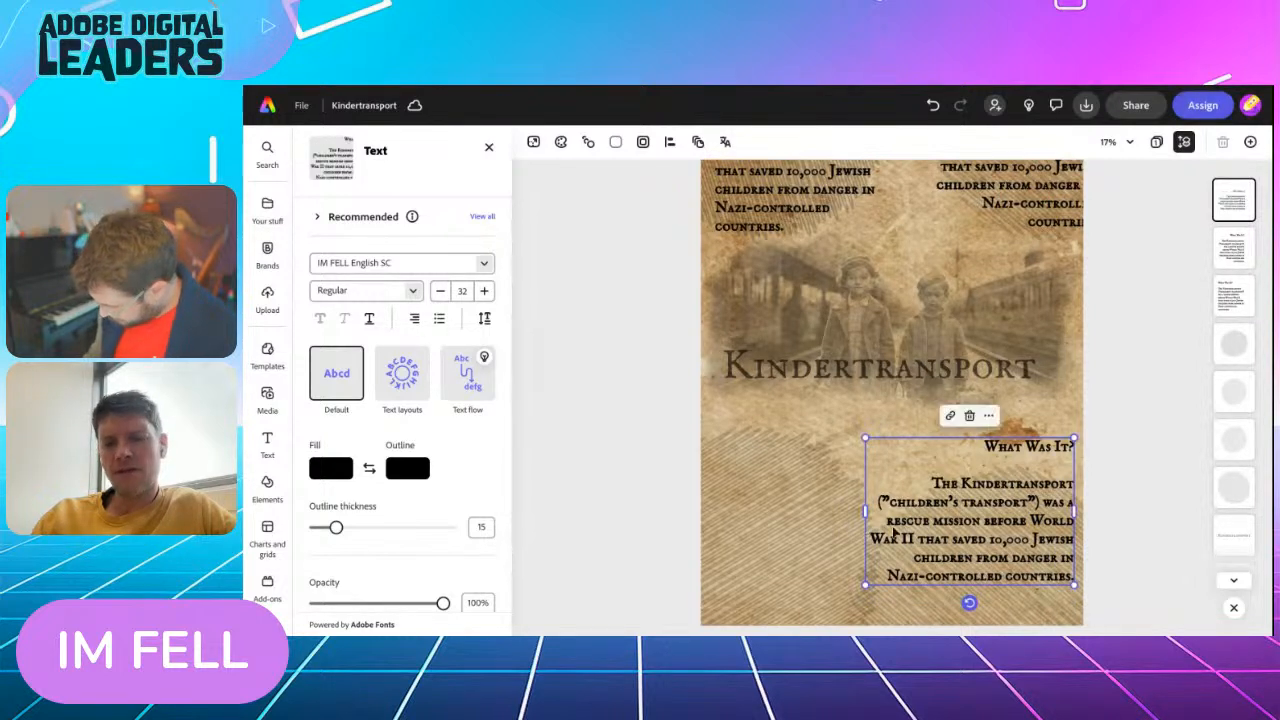
pyautogui.moveTo(960, 516); pyautogui.dragTo(957, 541)
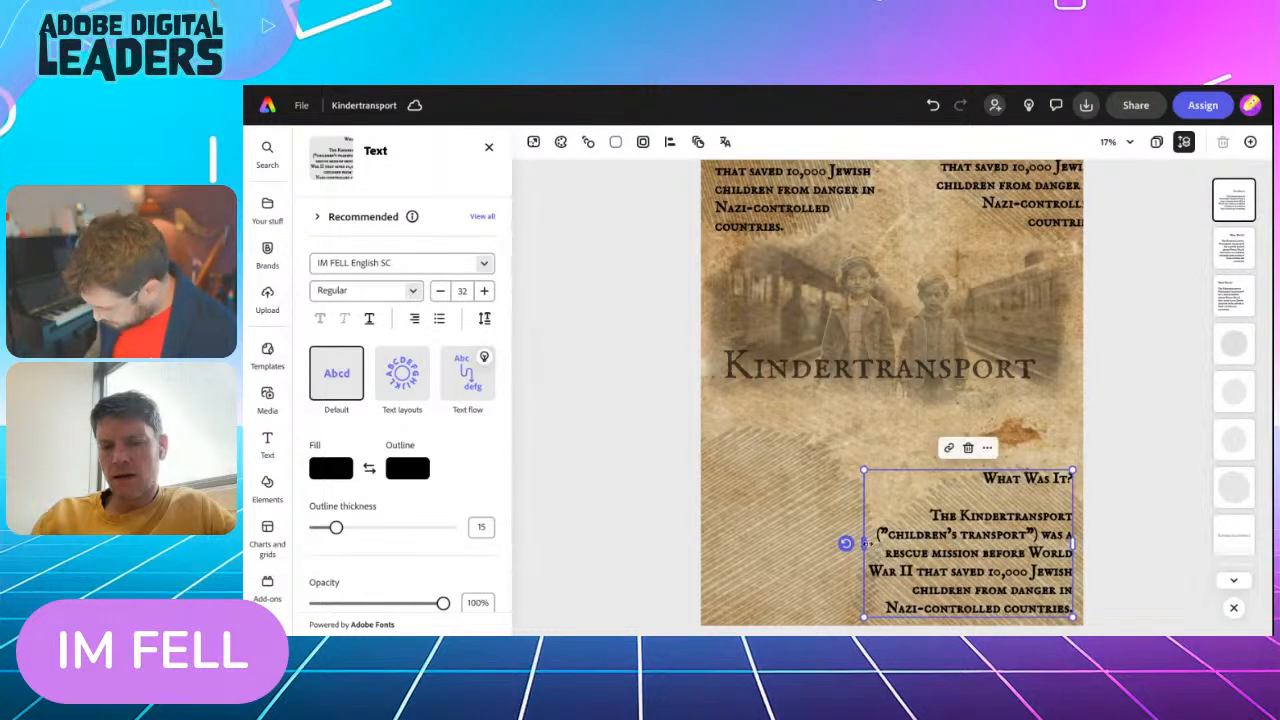
pyautogui.moveTo(864, 543); pyautogui.dragTo(947, 524)
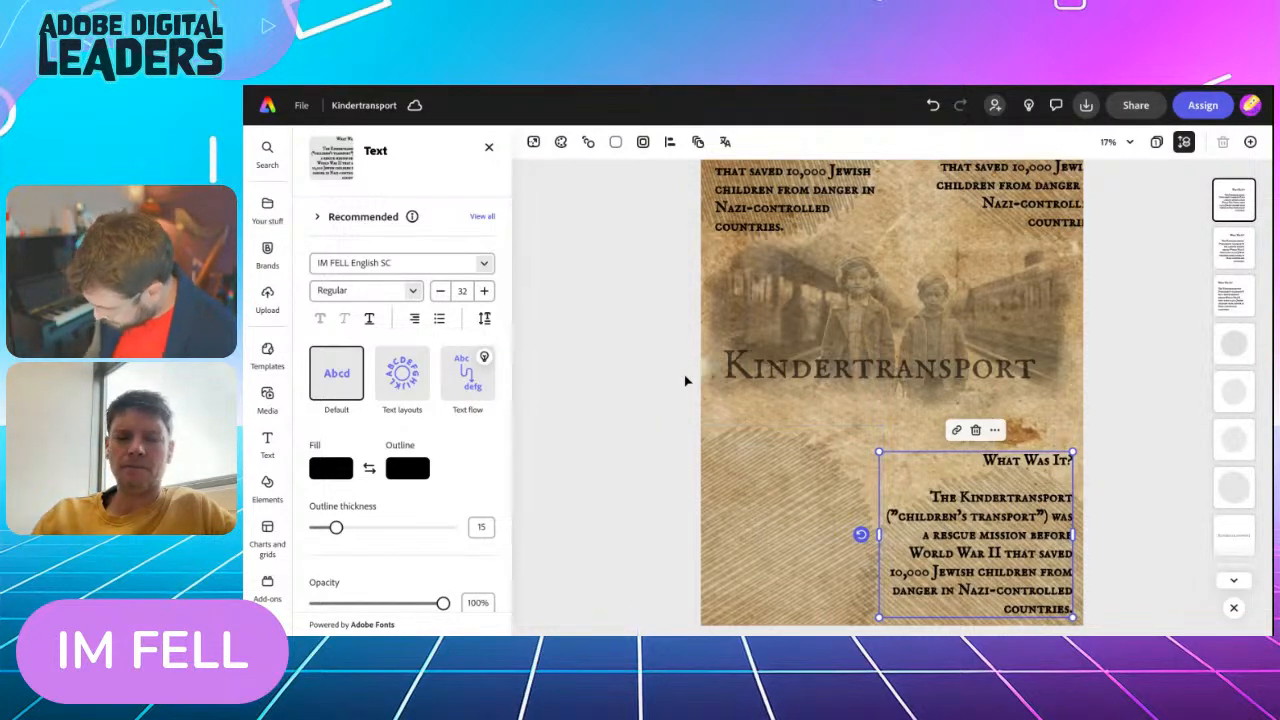
# Duplicate the upper-left text, place the copy over the lower-left circle and narrow its box to clear the neighboring text
pyautogui.scroll(-2, 686, 377)
pyautogui.scroll(2, 762, 226)
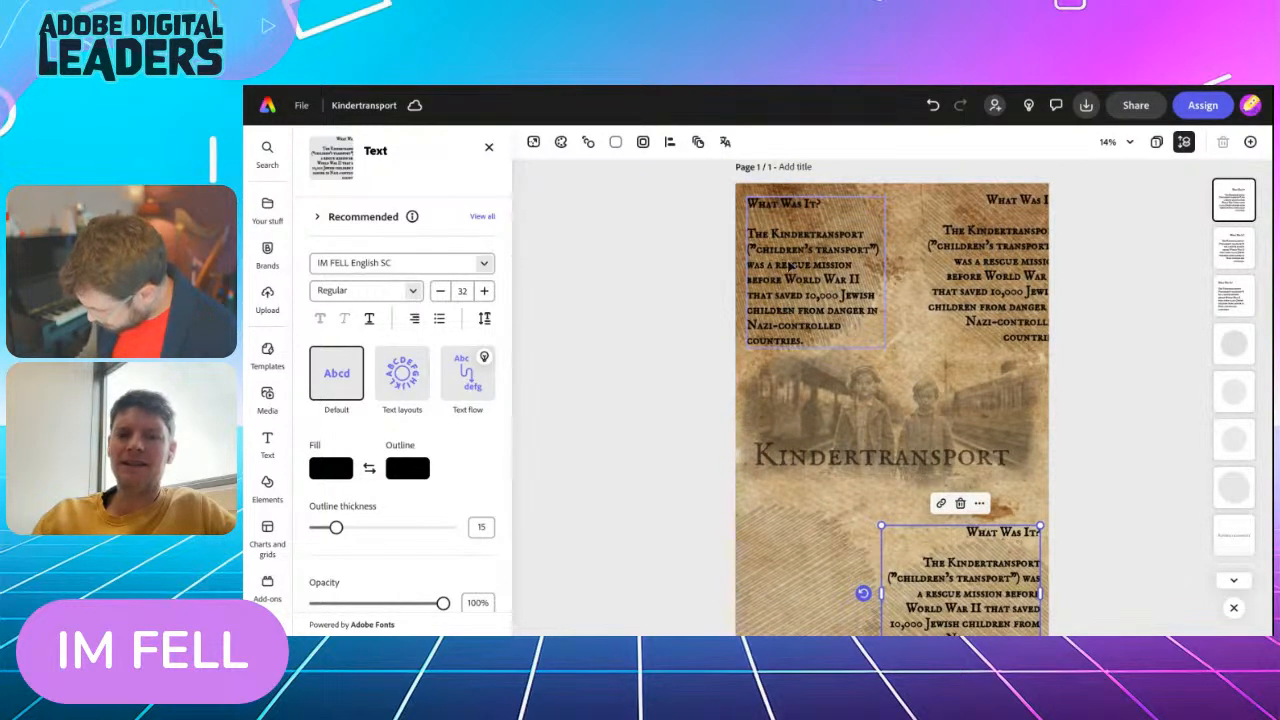
pyautogui.click(785, 307)
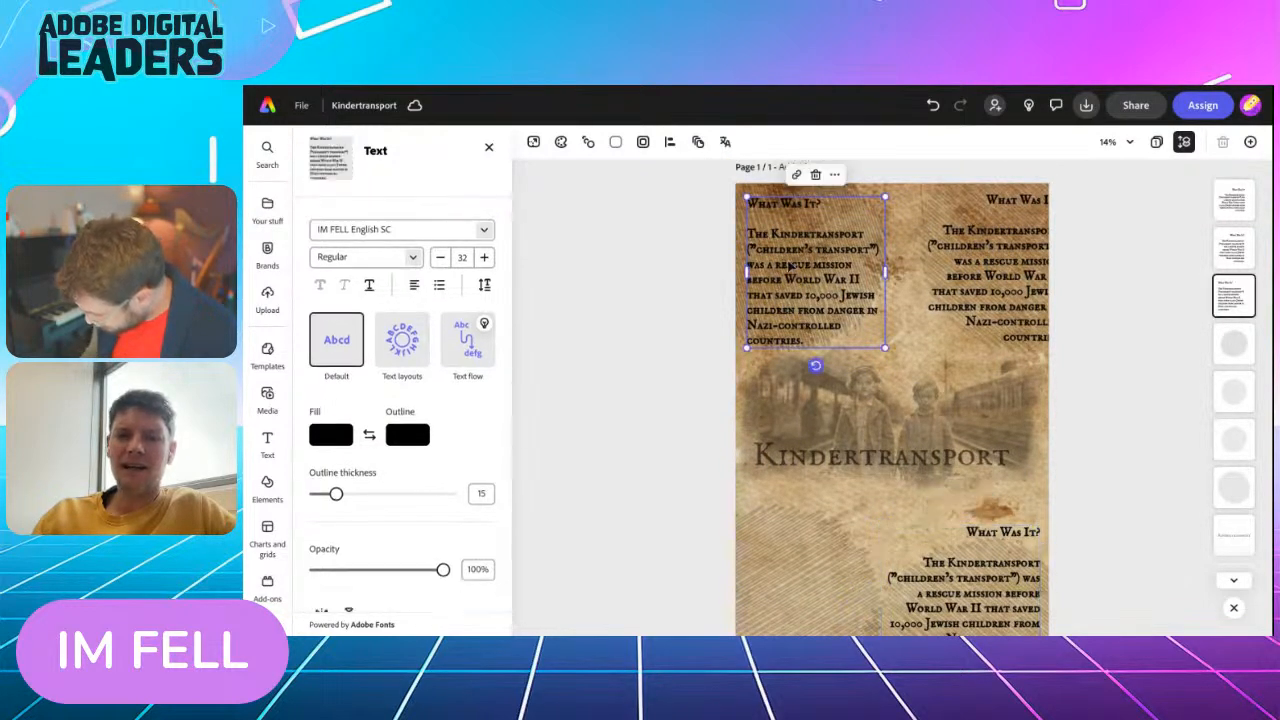
pyautogui.click(834, 174)
pyautogui.click(849, 250)
pyautogui.moveTo(849, 258); pyautogui.dragTo(799, 575)
pyautogui.scroll(-2, 799, 575)
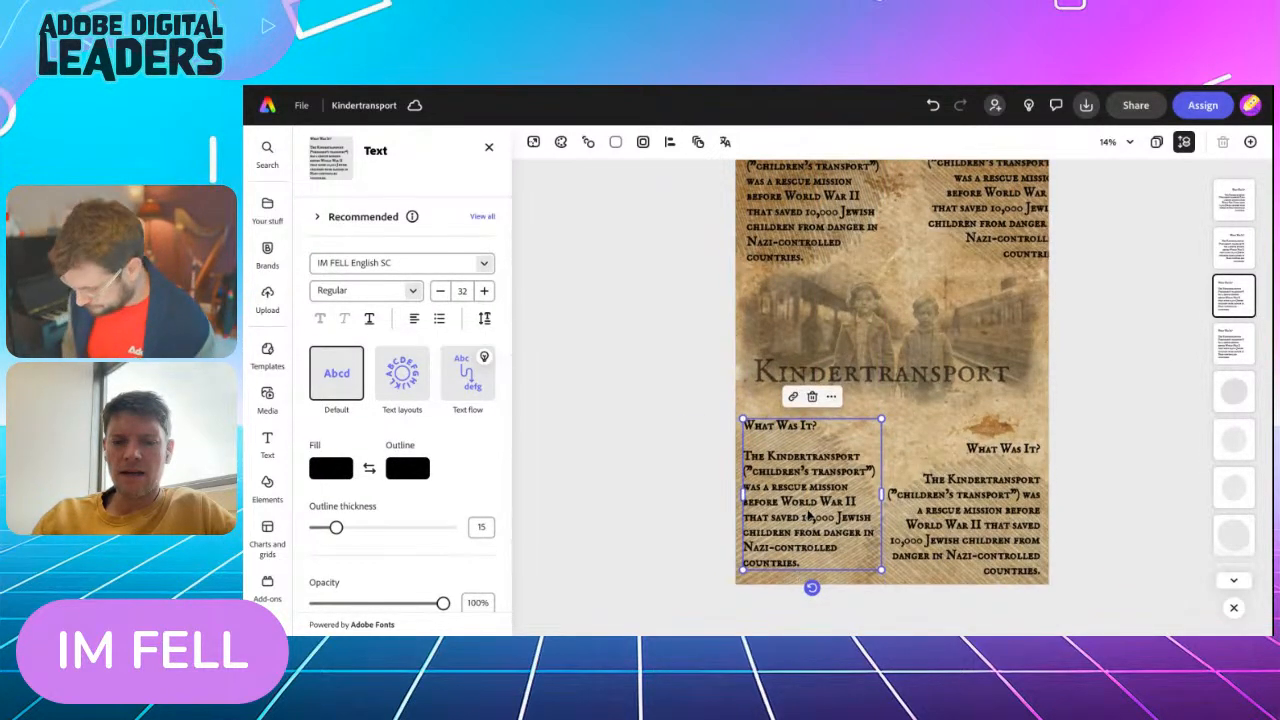
pyautogui.moveTo(881, 494); pyautogui.dragTo(873, 497)
pyautogui.moveTo(800, 523); pyautogui.dragTo(797, 516)
pyautogui.scroll(-3, 629, 473)
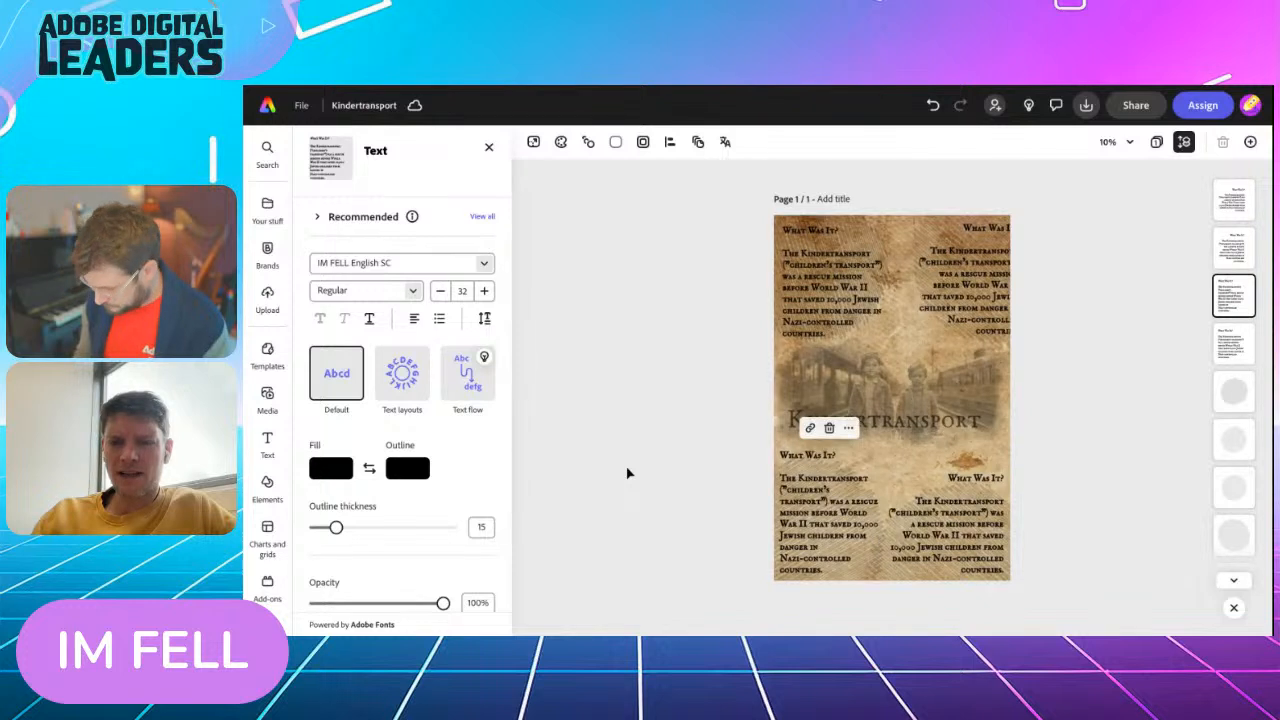
# Move the upper-right text fully inside the page edge, level with the upper-left text
pyautogui.scroll(1, 629, 473)
pyautogui.click(962, 296)
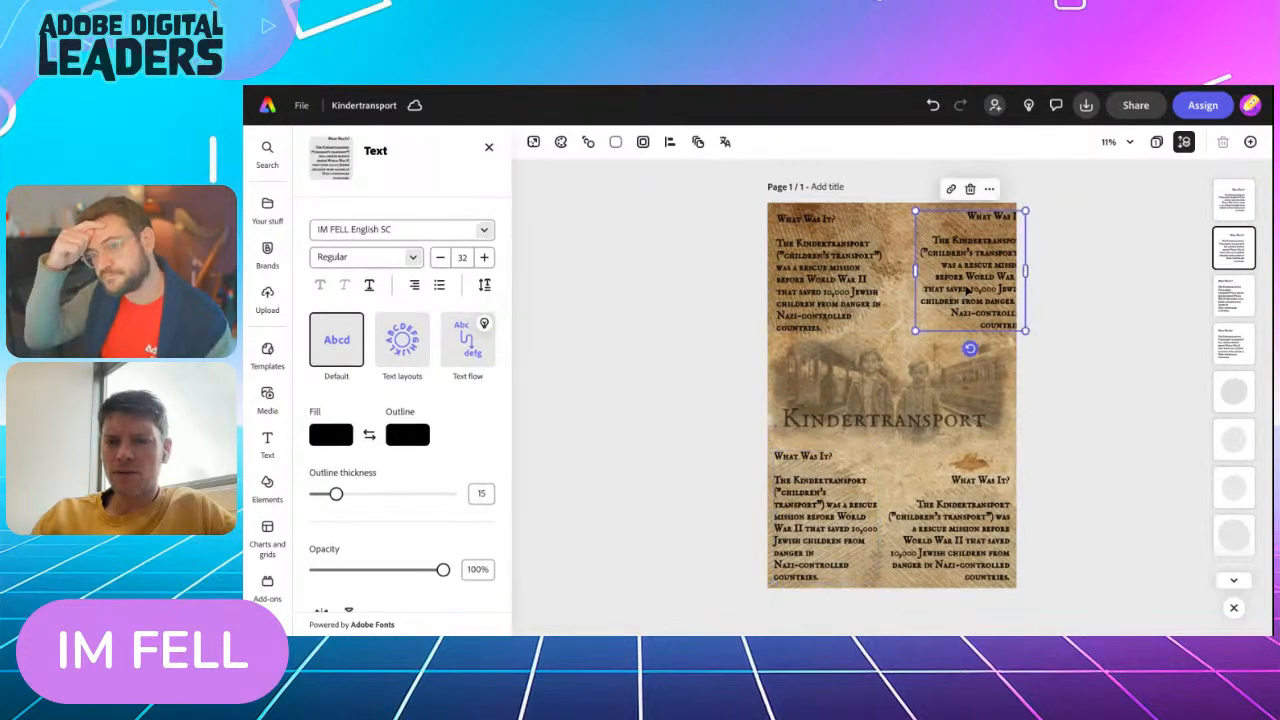
pyautogui.moveTo(962, 296); pyautogui.dragTo(952, 285)
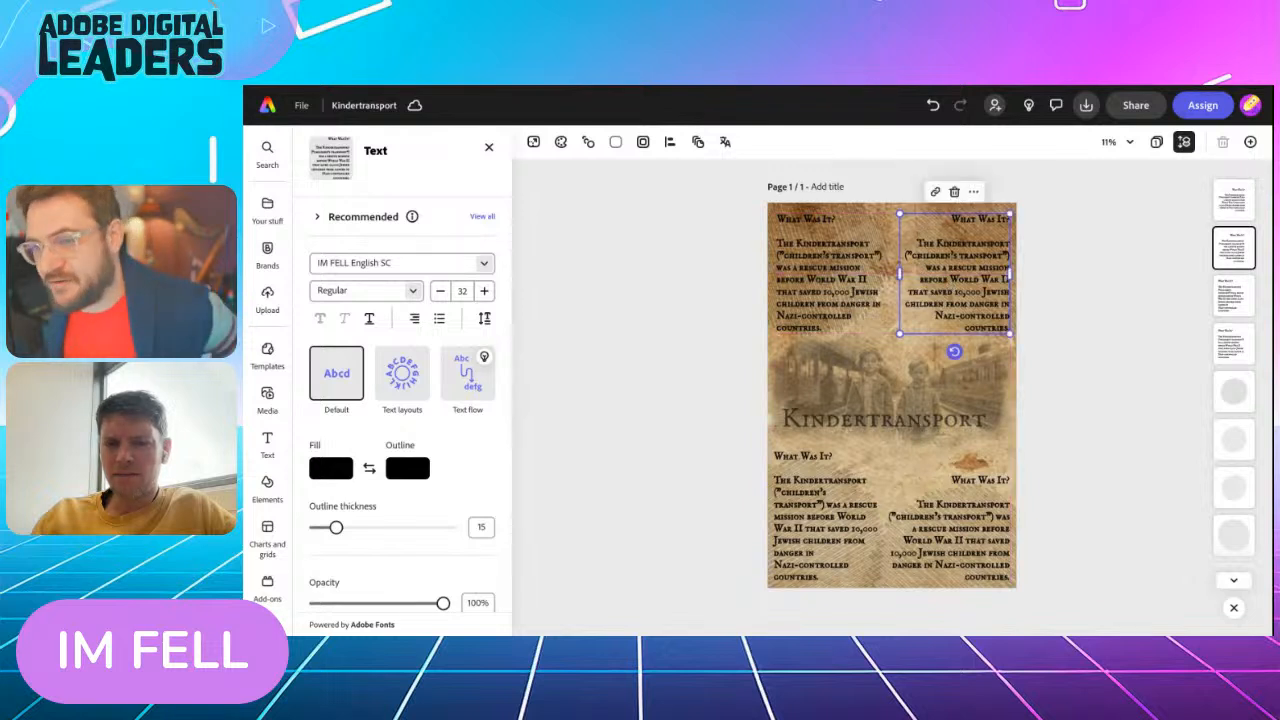
pyautogui.click(701, 428)
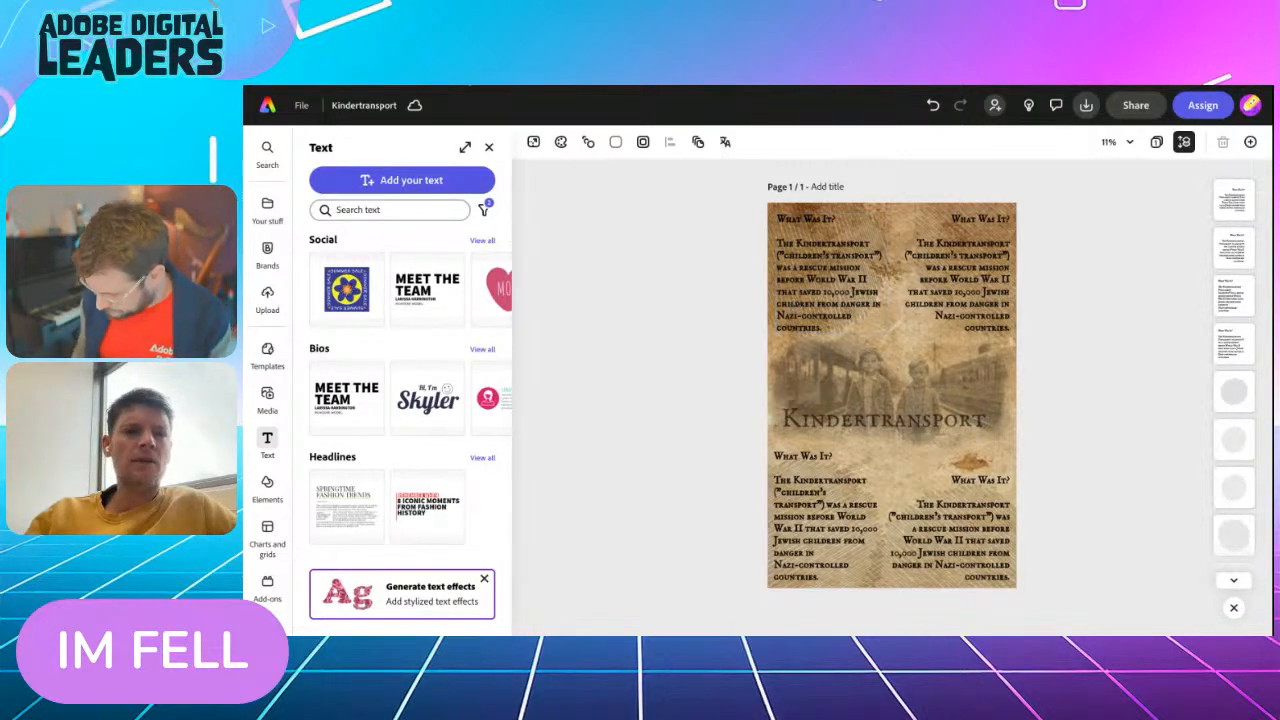
# Copy the "Where did they go?" heading and answer from the challenge page and paste them over the upper-right text's paragraph
pyautogui.hotkey('ctrl', 'Tab')
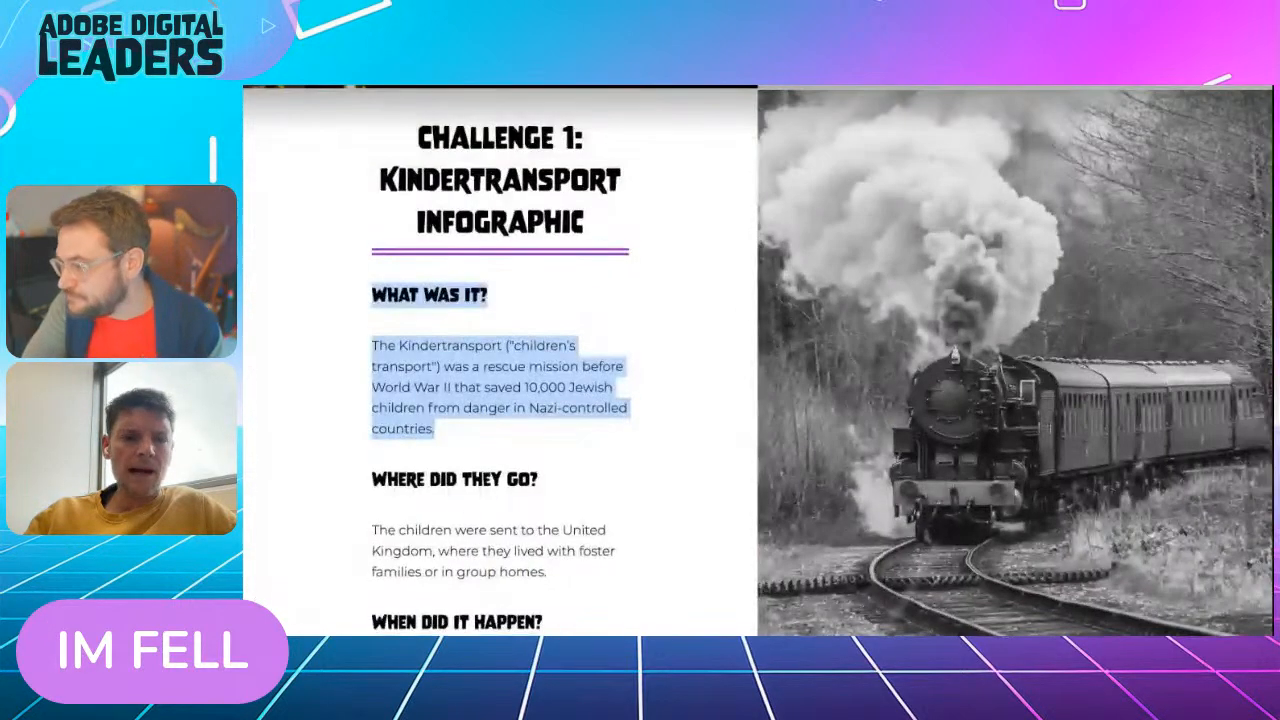
pyautogui.scroll(-2, 533, 416)
pyautogui.scroll(-1, 533, 416)
pyautogui.moveTo(372, 360); pyautogui.dragTo(563, 451)
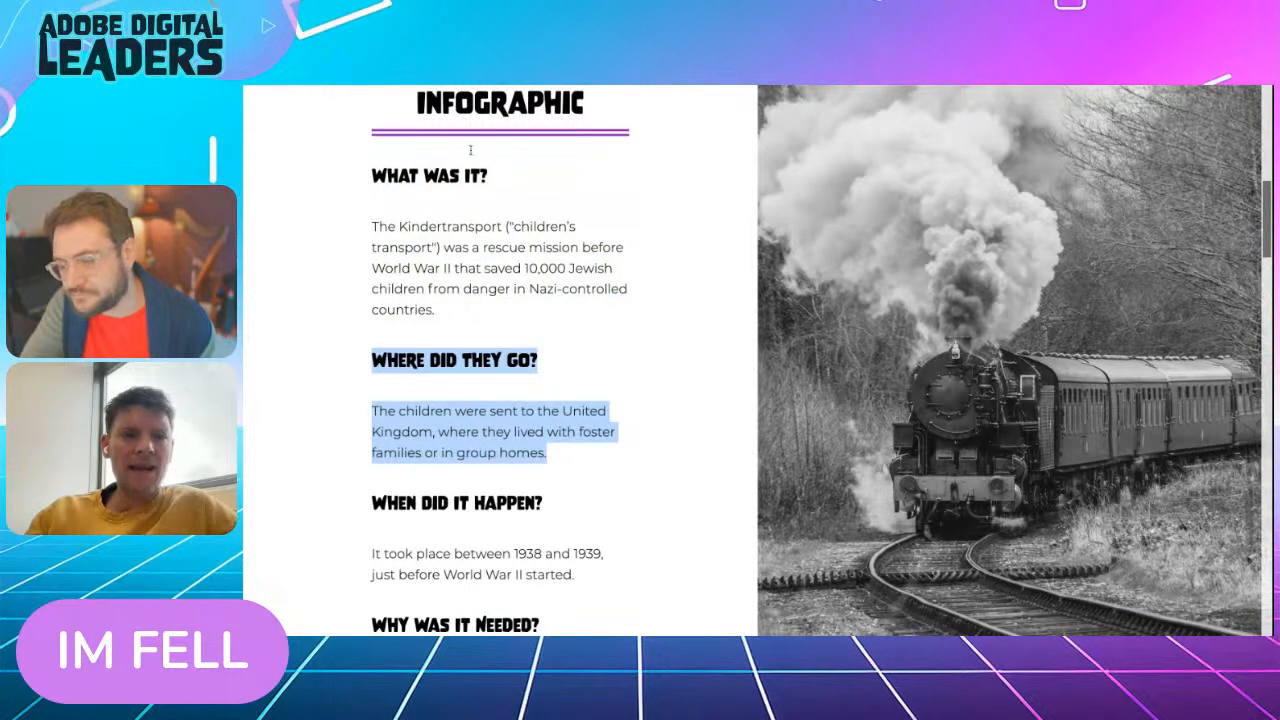
pyautogui.click(496, 87)
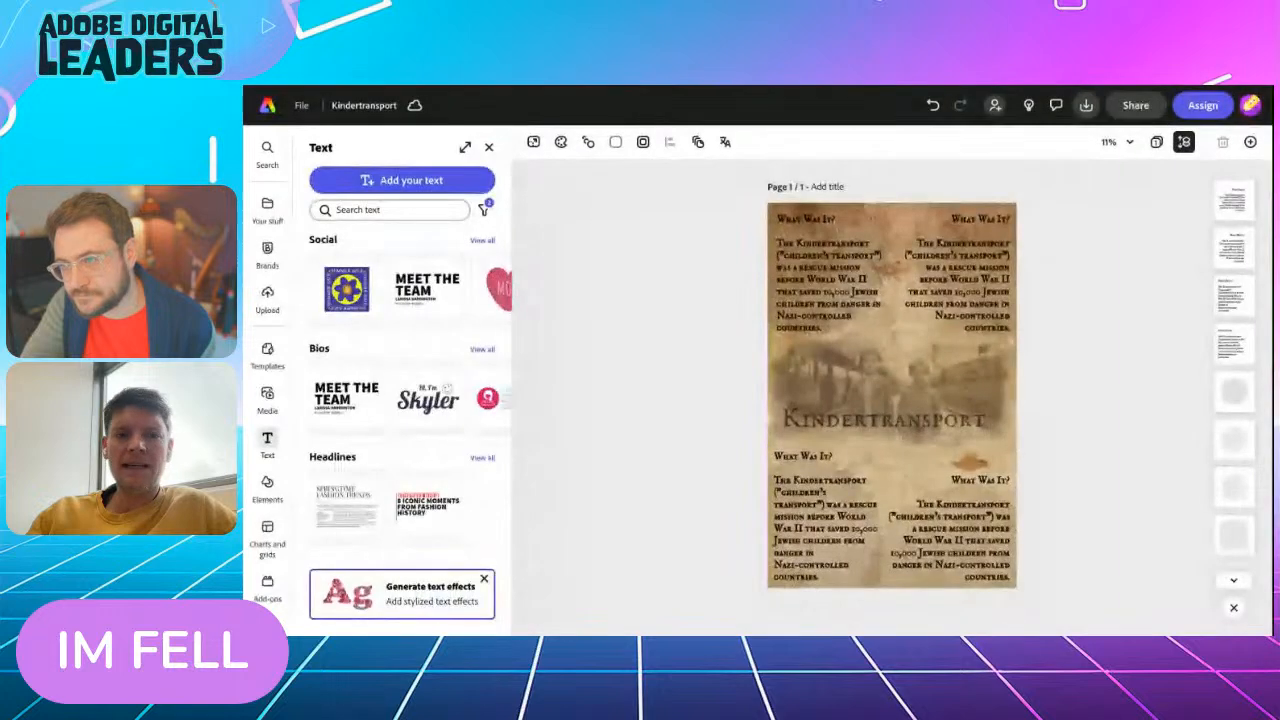
pyautogui.tripleClick(941, 265)
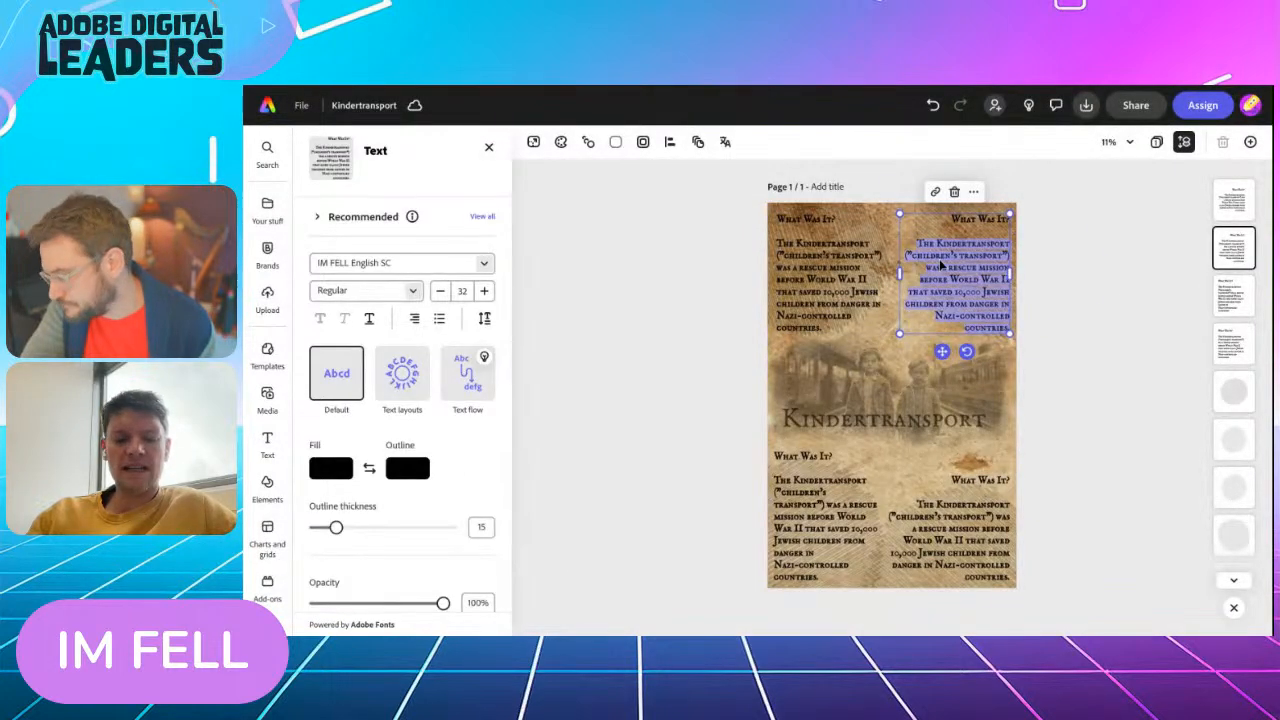
pyautogui.write('Where Did They Go? The children were sent to the United Kingdom where they lived with foster families or in group homes.')
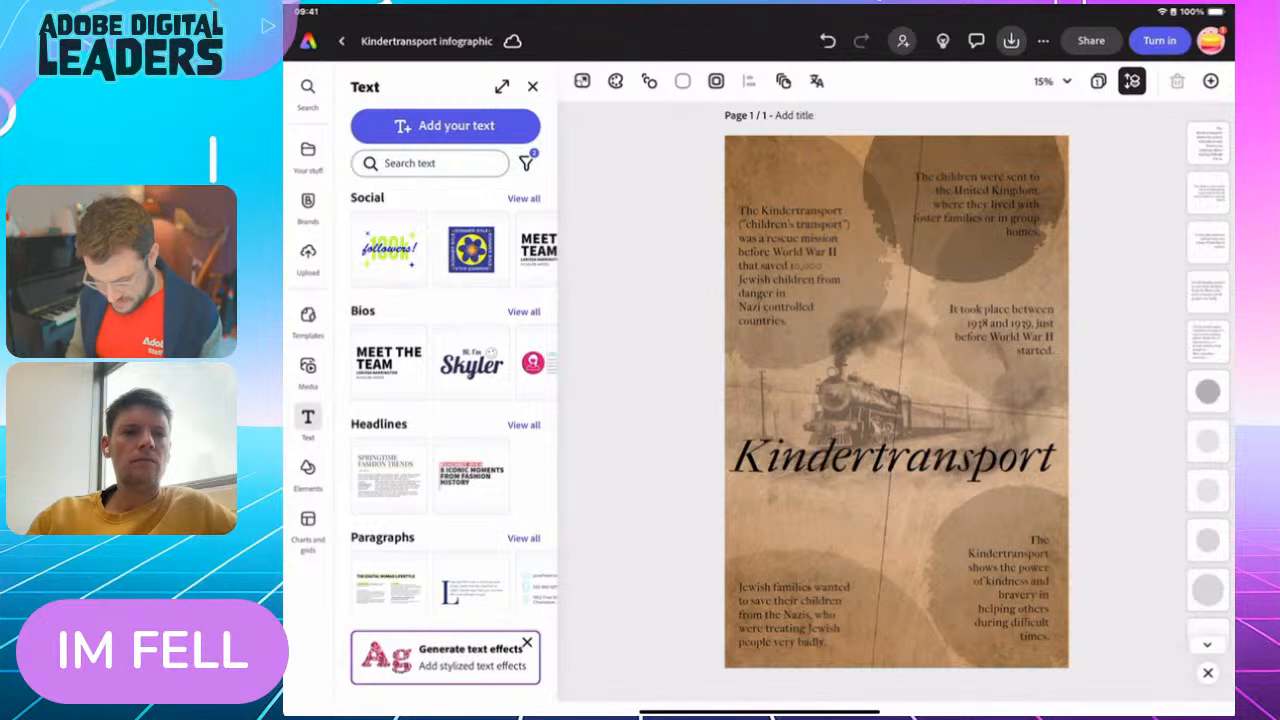
# Give the large Kindertransport title a black outline with a thickness of 28
pyautogui.click(893, 457)
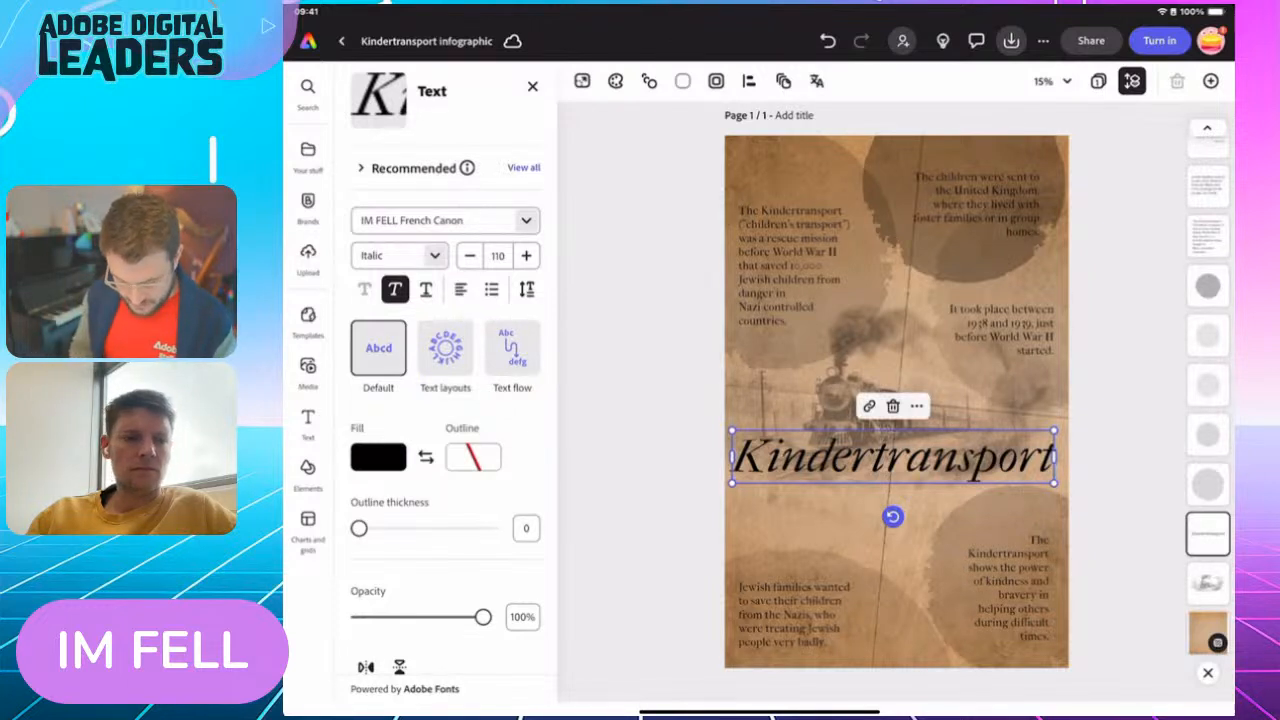
pyautogui.moveTo(359, 528); pyautogui.dragTo(396, 528)
pyautogui.click(473, 457)
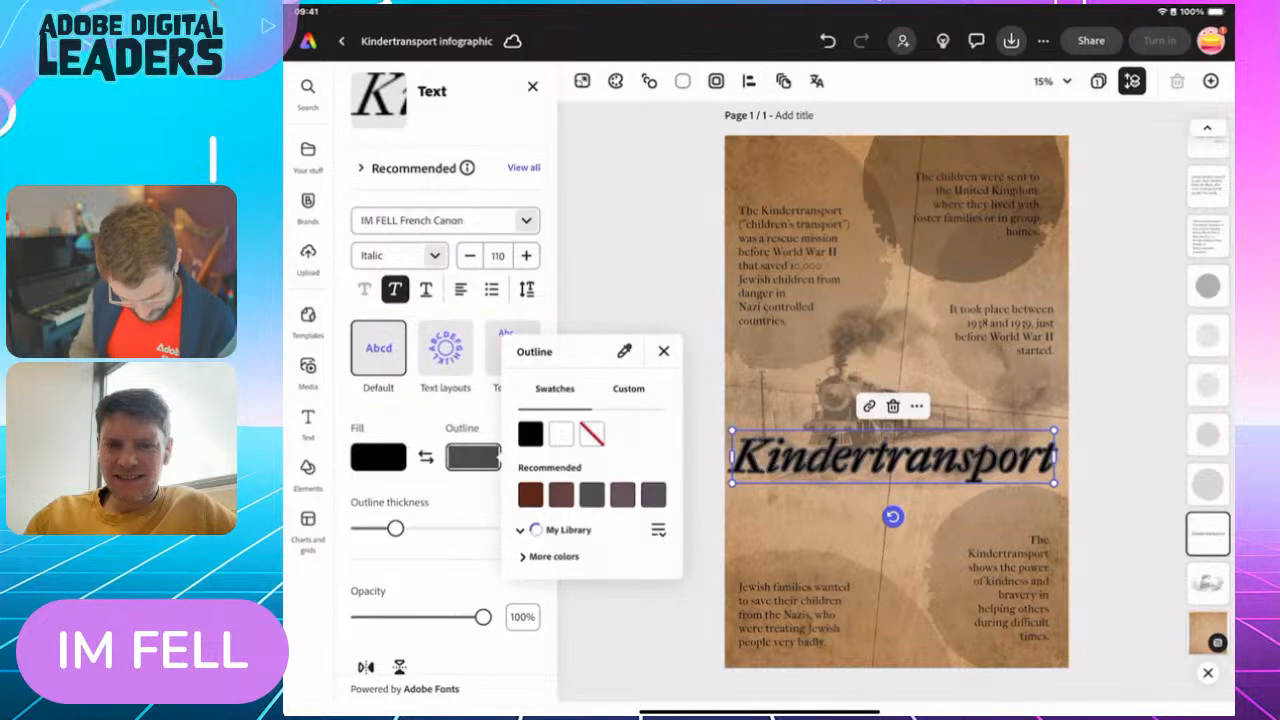
pyautogui.click(530, 434)
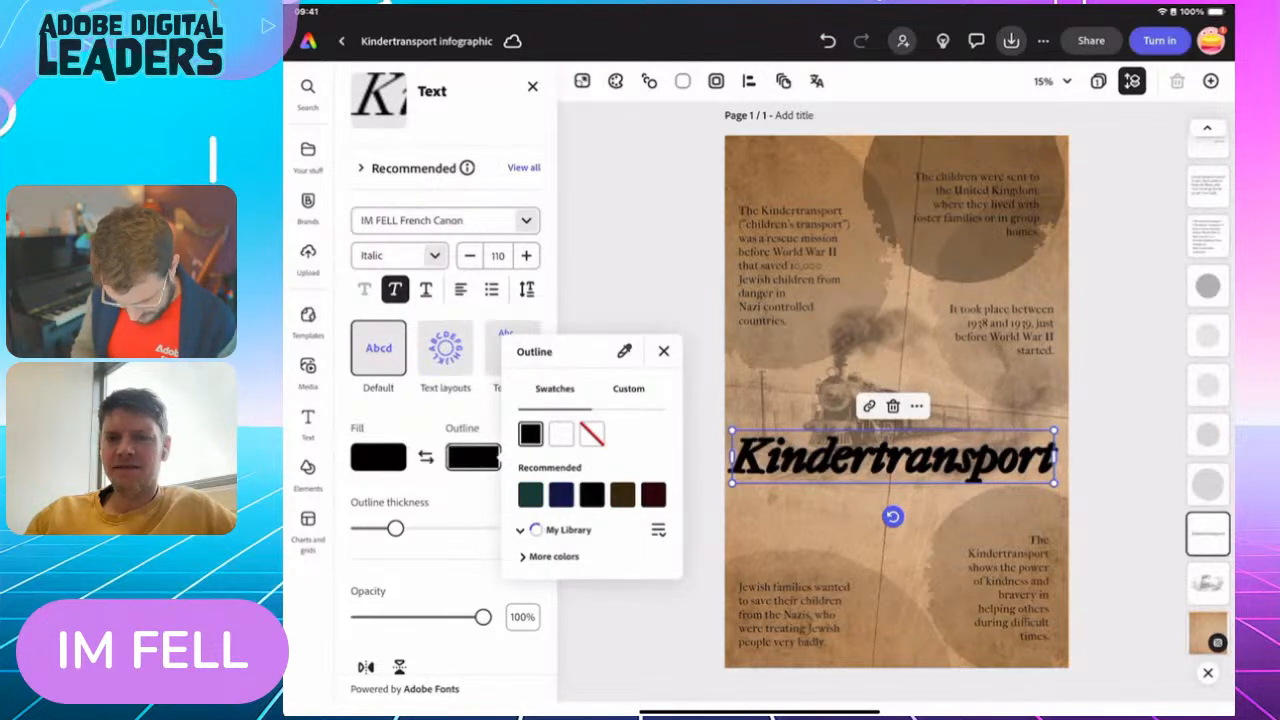
pyautogui.click(663, 351)
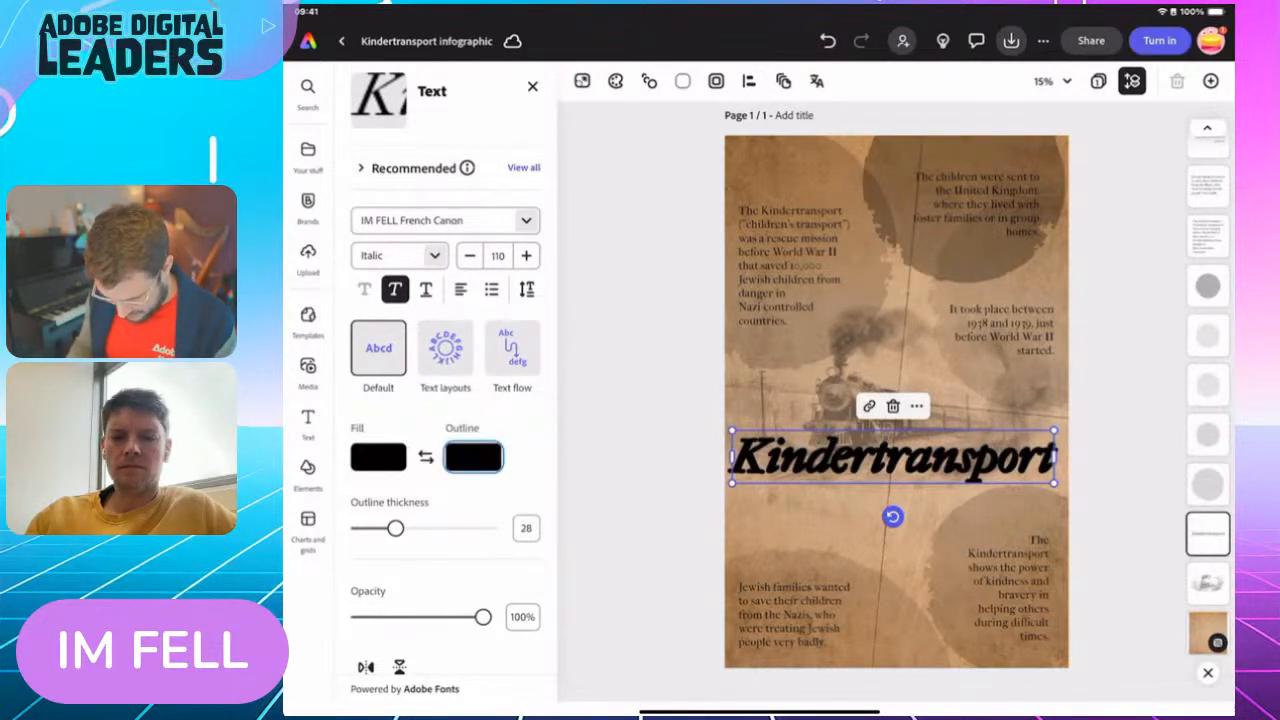
# Duplicate the title, shrink the copy to size 39 and place it just above the upper-left paragraph
pyautogui.click(916, 405)
pyautogui.click(959, 113)
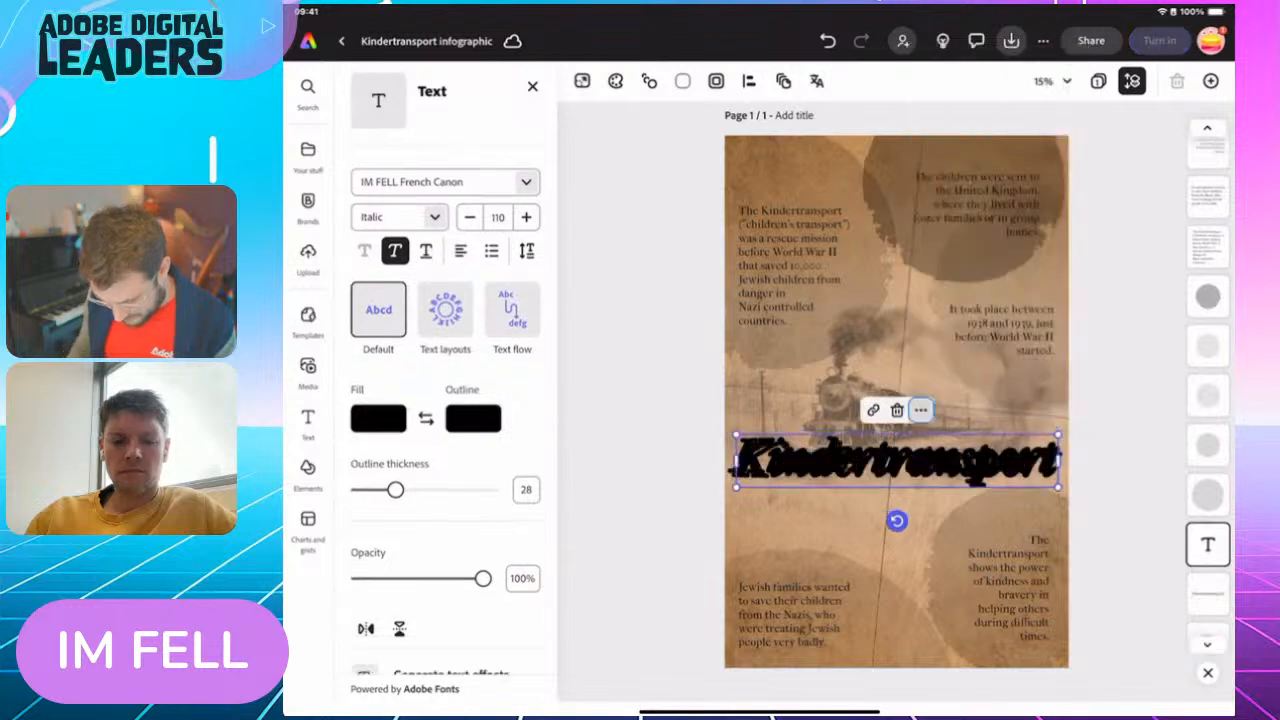
pyautogui.moveTo(893, 457); pyautogui.dragTo(899, 183)
pyautogui.moveTo(1060, 210); pyautogui.dragTo(855, 170)
pyautogui.moveTo(793, 182); pyautogui.dragTo(790, 180)
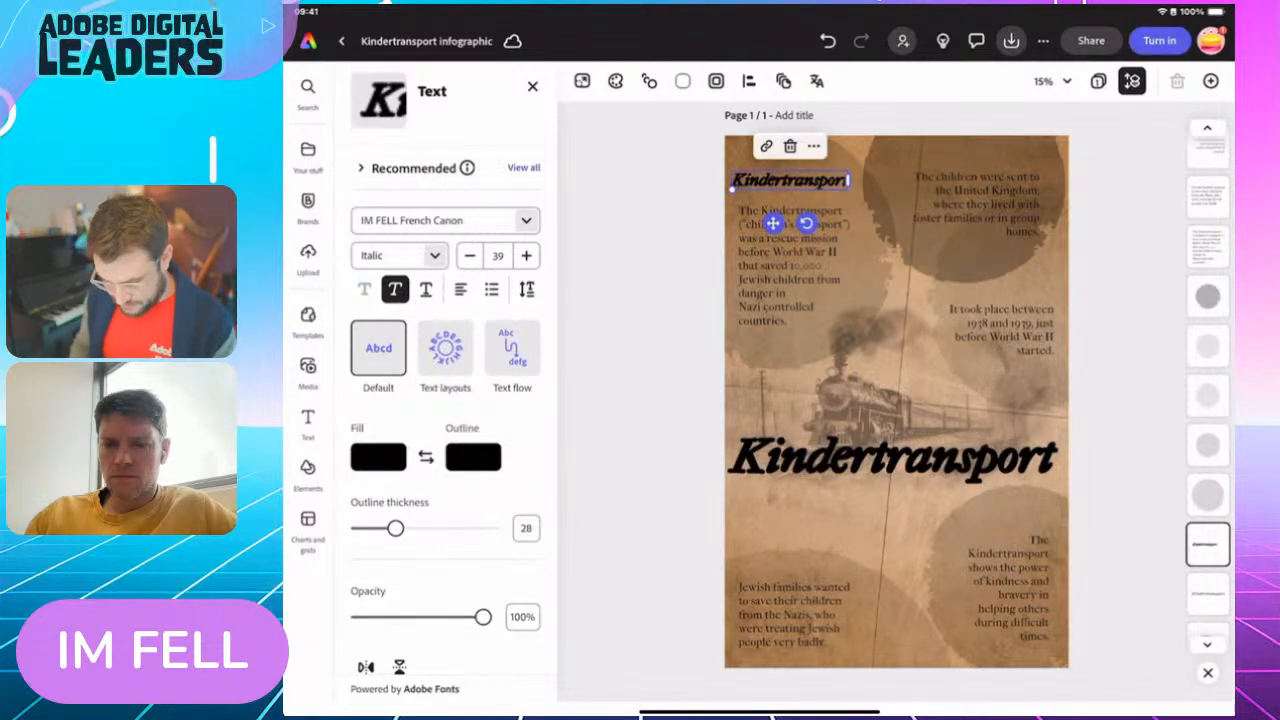
# Try to select the "What was it?" heading on the challenge page in Chrome, and return to Adobe Express
pyautogui.moveTo(760, 712); pyautogui.dragTo(775, 440)
pyautogui.click(1046, 458)
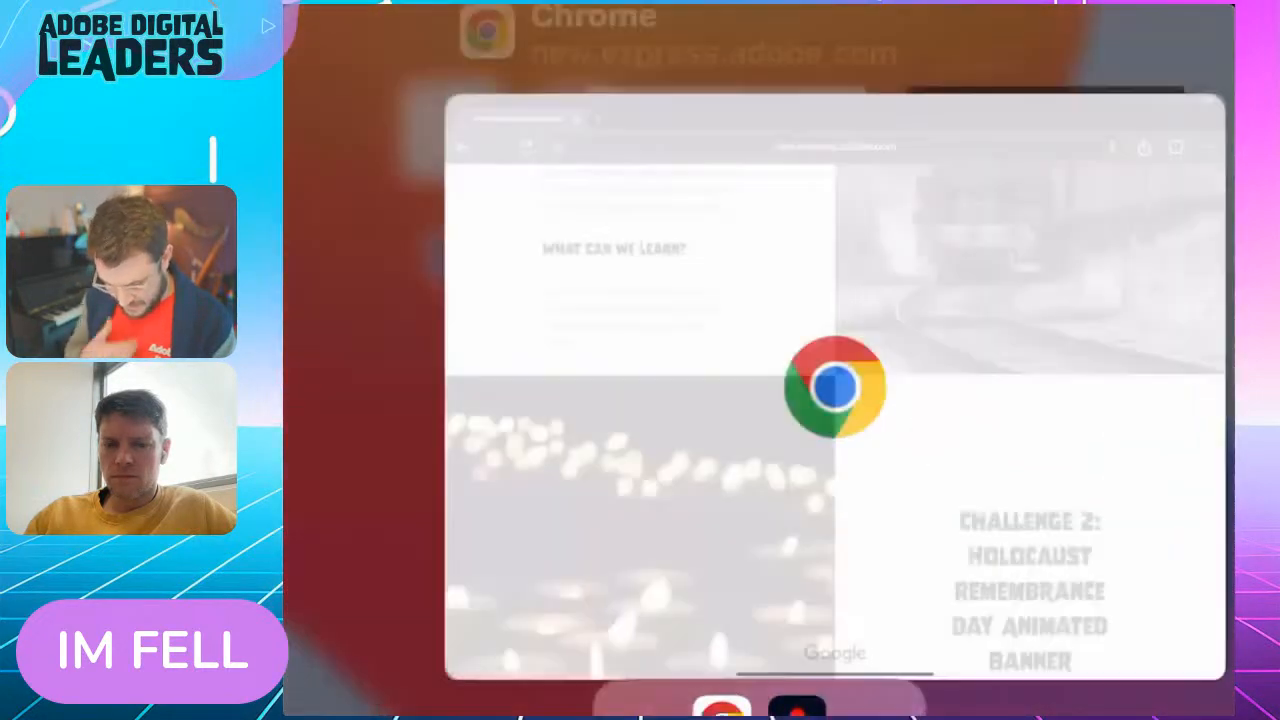
pyautogui.scroll(6, 759, 402)
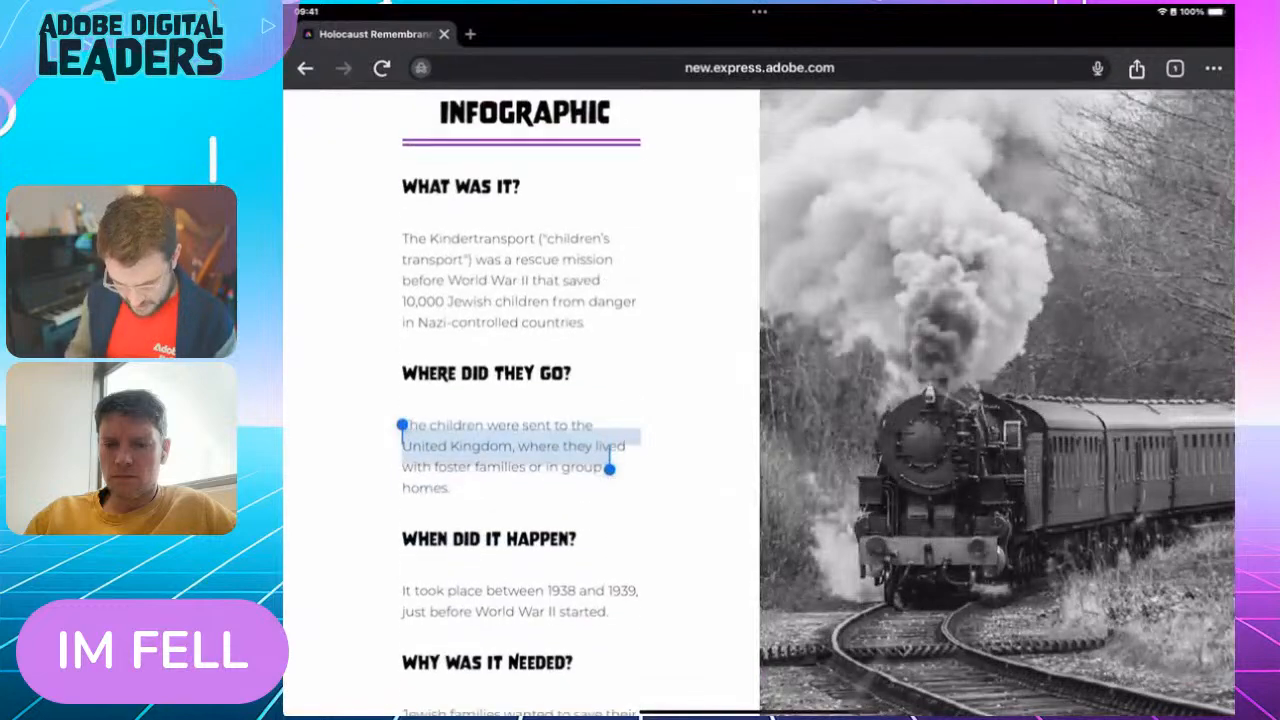
pyautogui.click(461, 174)
pyautogui.moveTo(408, 175); pyautogui.dragTo(677, 173)
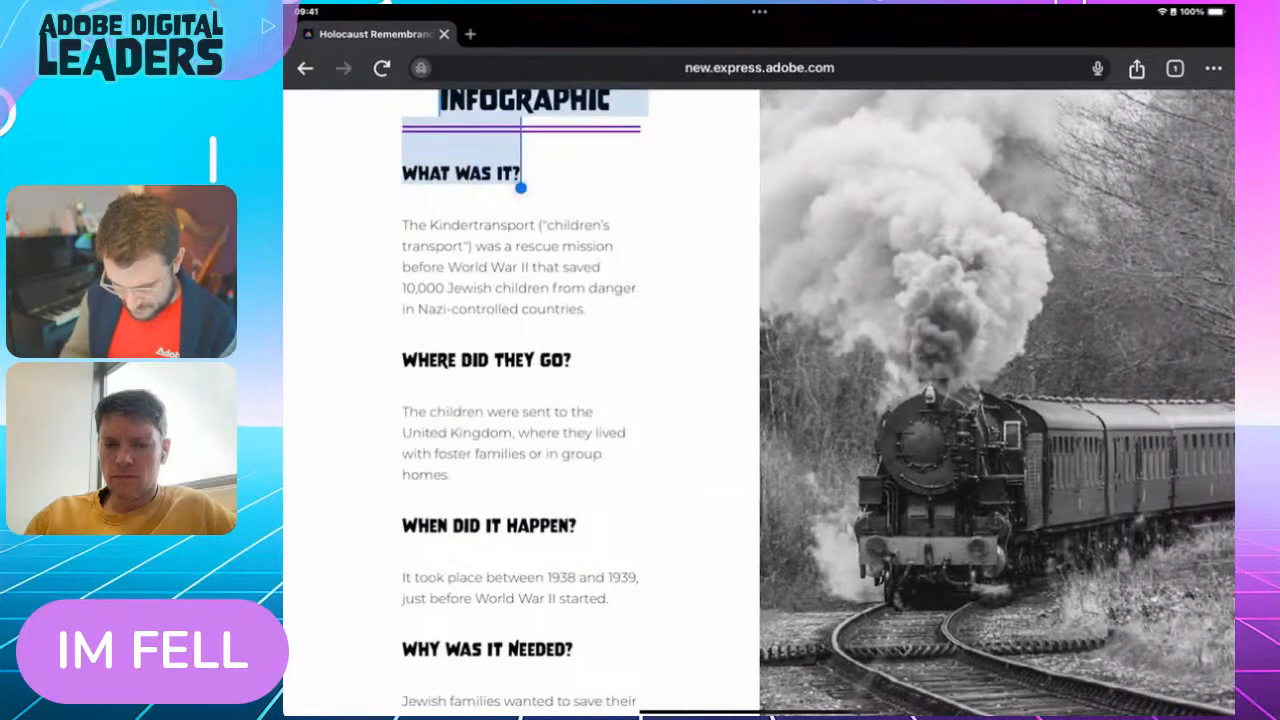
pyautogui.click(461, 174)
pyautogui.moveTo(406, 175); pyautogui.dragTo(659, 172)
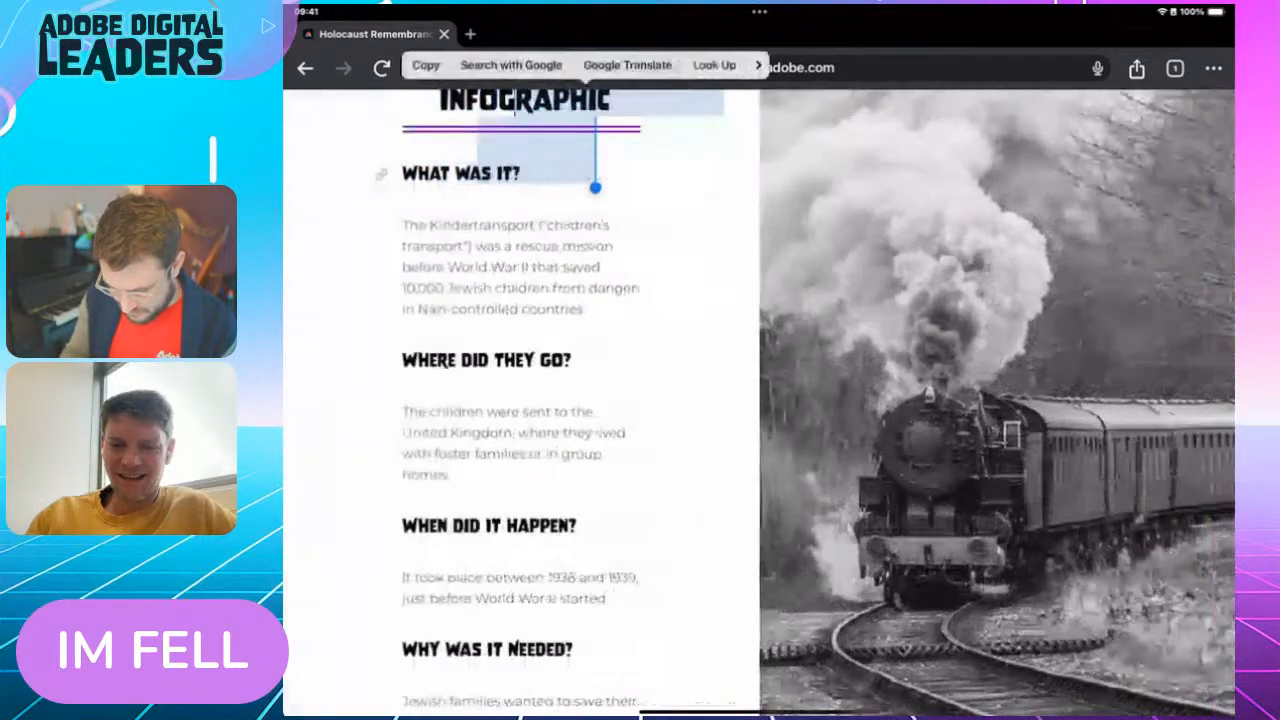
pyautogui.moveTo(512, 175); pyautogui.dragTo(380, 172)
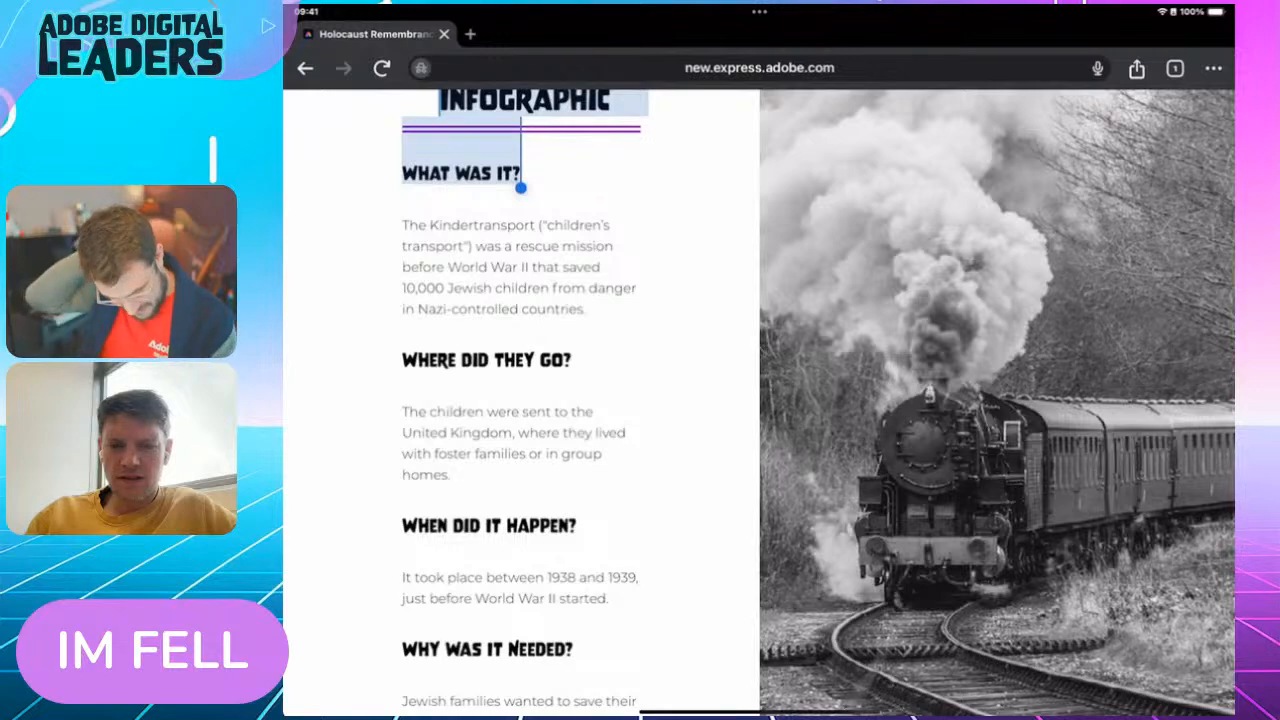
pyautogui.click(520, 240)
pyautogui.moveTo(760, 712); pyautogui.dragTo(850, 524)
pyautogui.click(1049, 457)
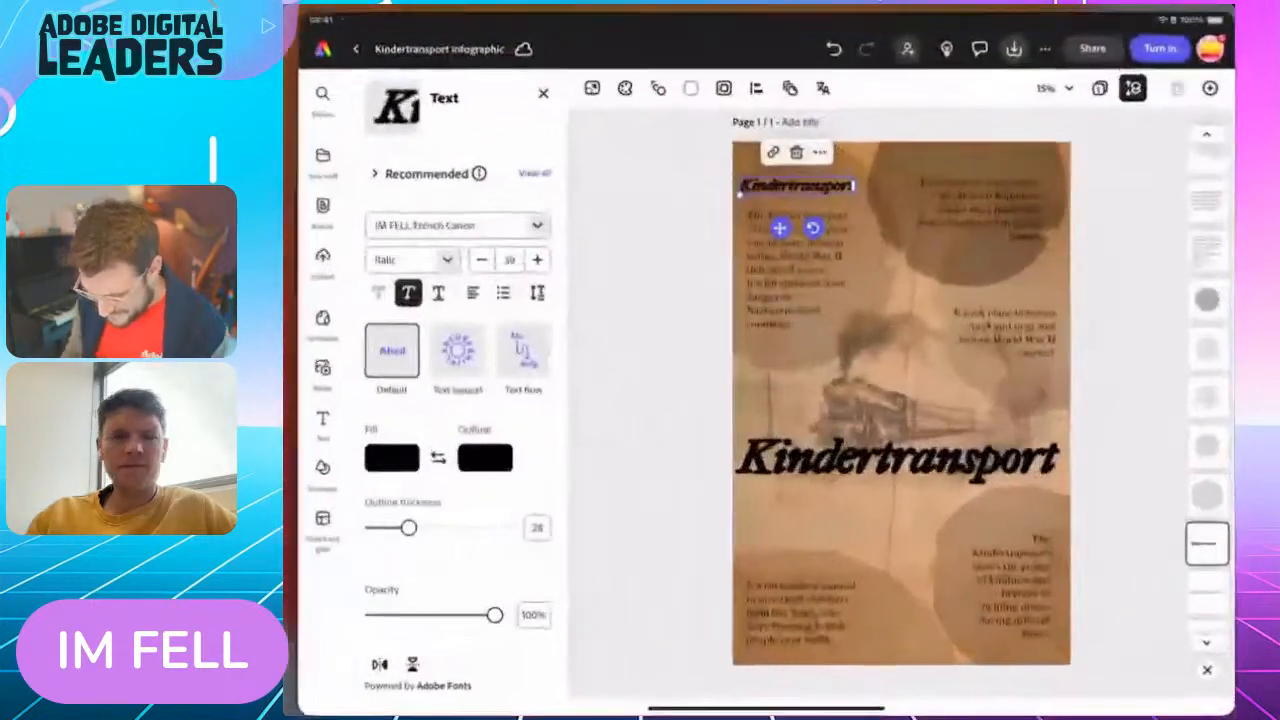
# Bring the small Kindertransport copy above the upper-left paragraph to the front of the layer order
pyautogui.click(858, 235)
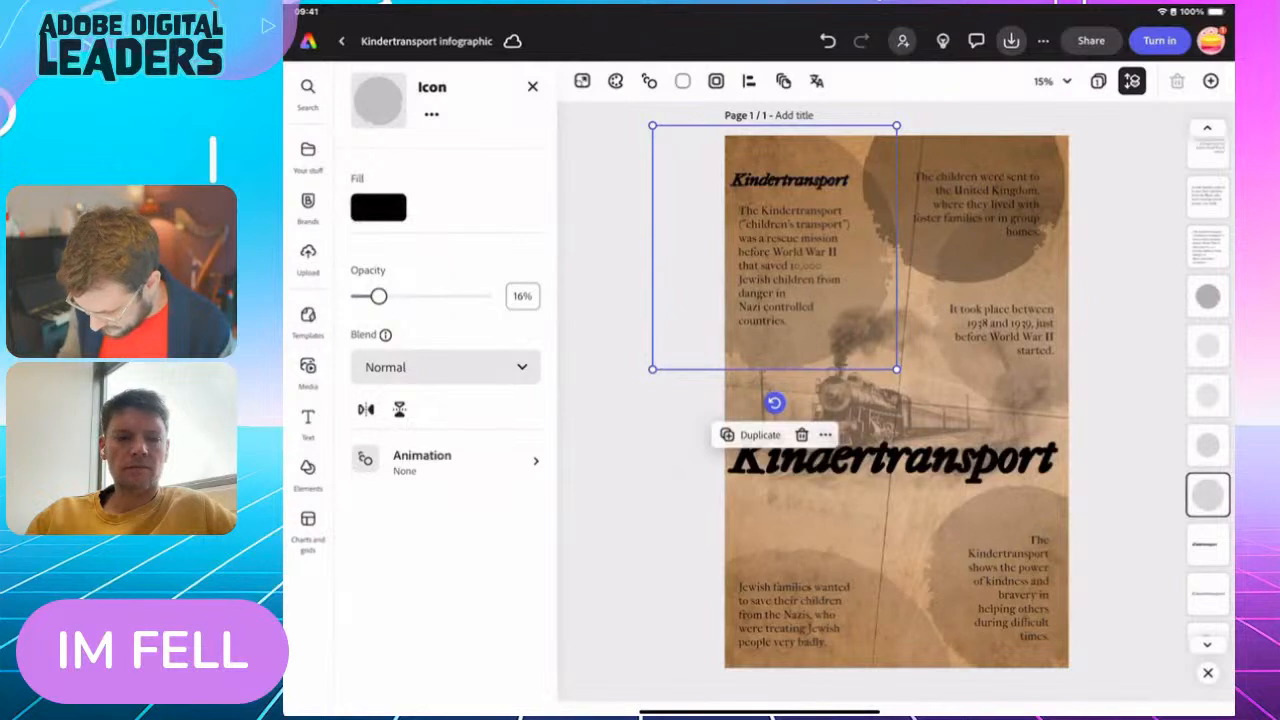
pyautogui.scroll(2, 1208, 400)
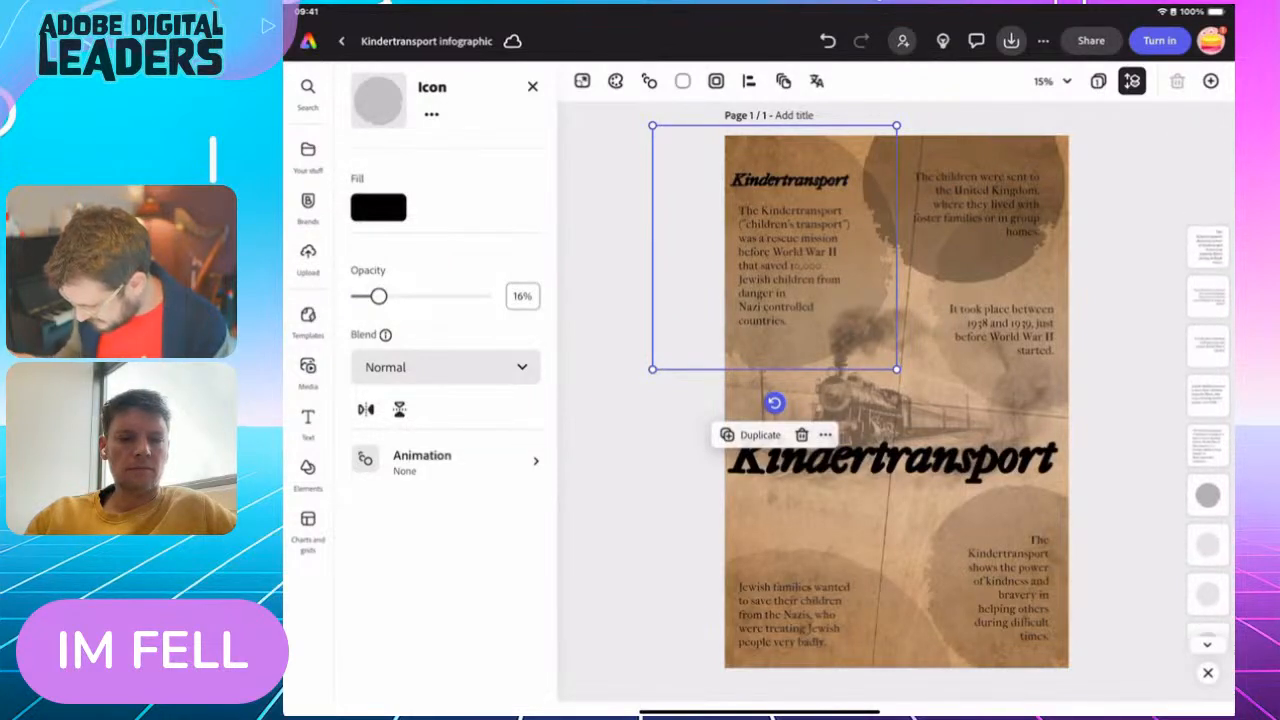
pyautogui.scroll(-3, 1208, 400)
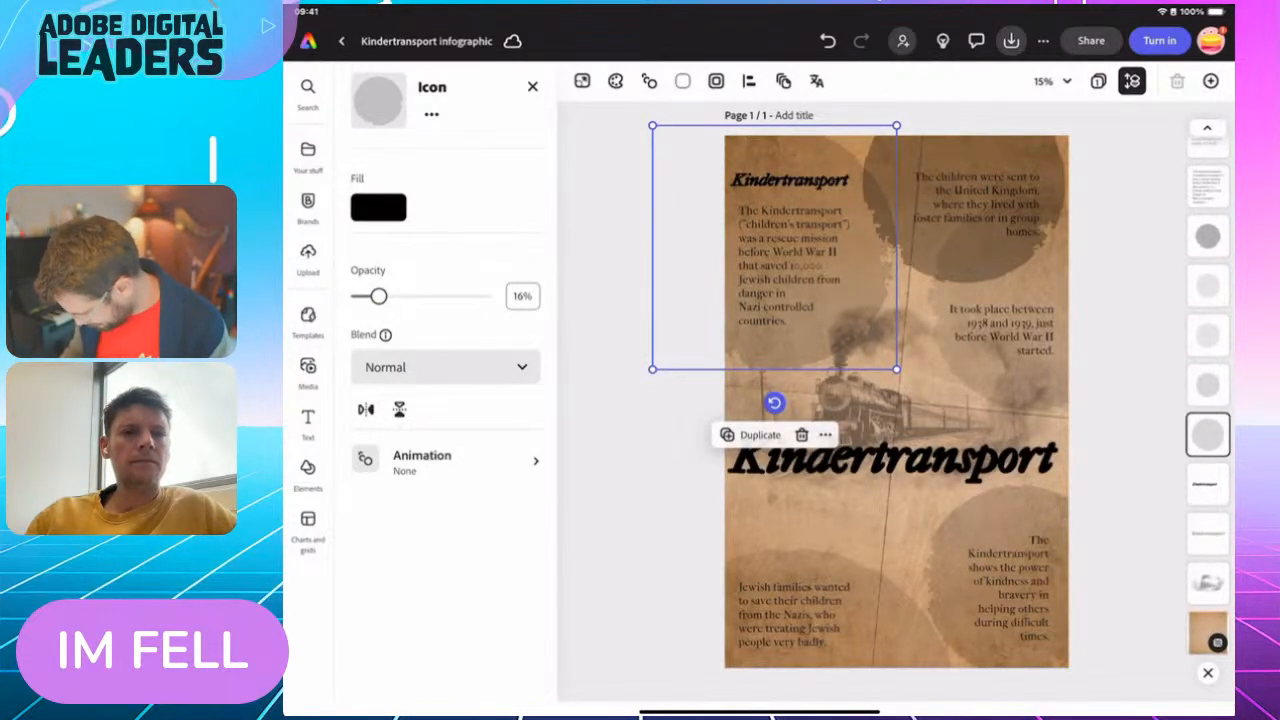
pyautogui.click(1208, 532)
pyautogui.click(1208, 483)
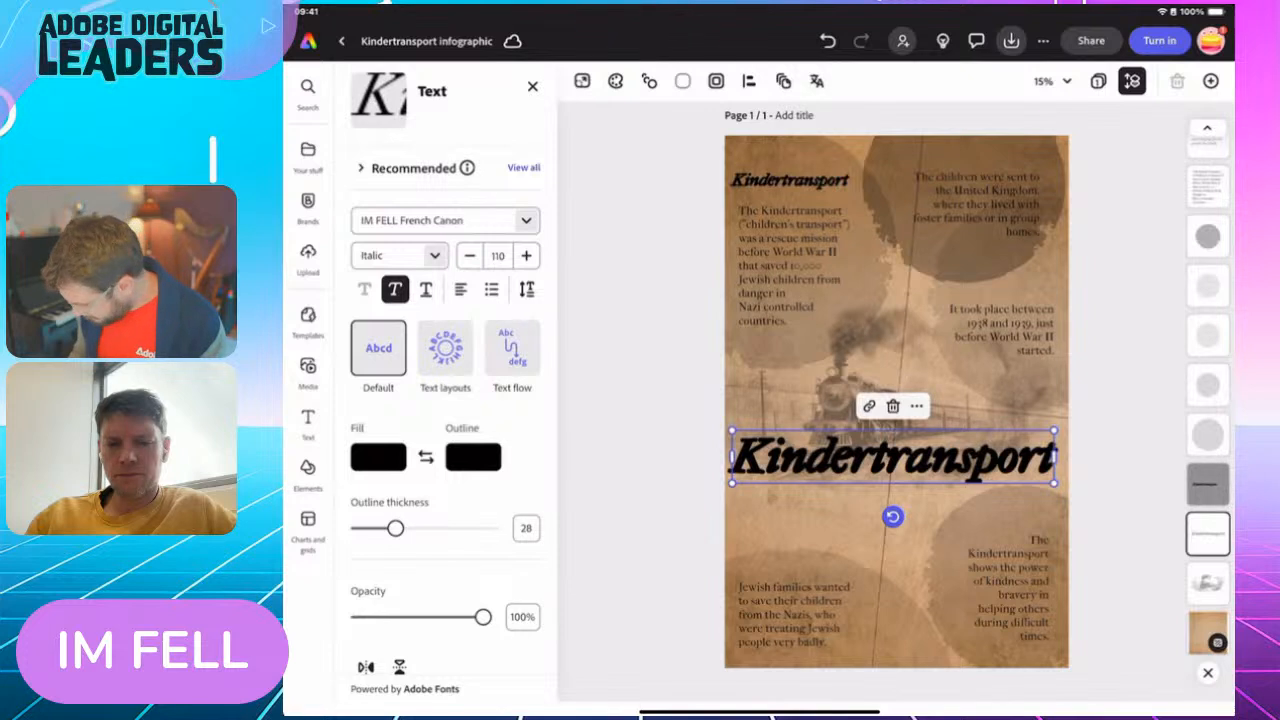
pyautogui.click(790, 181)
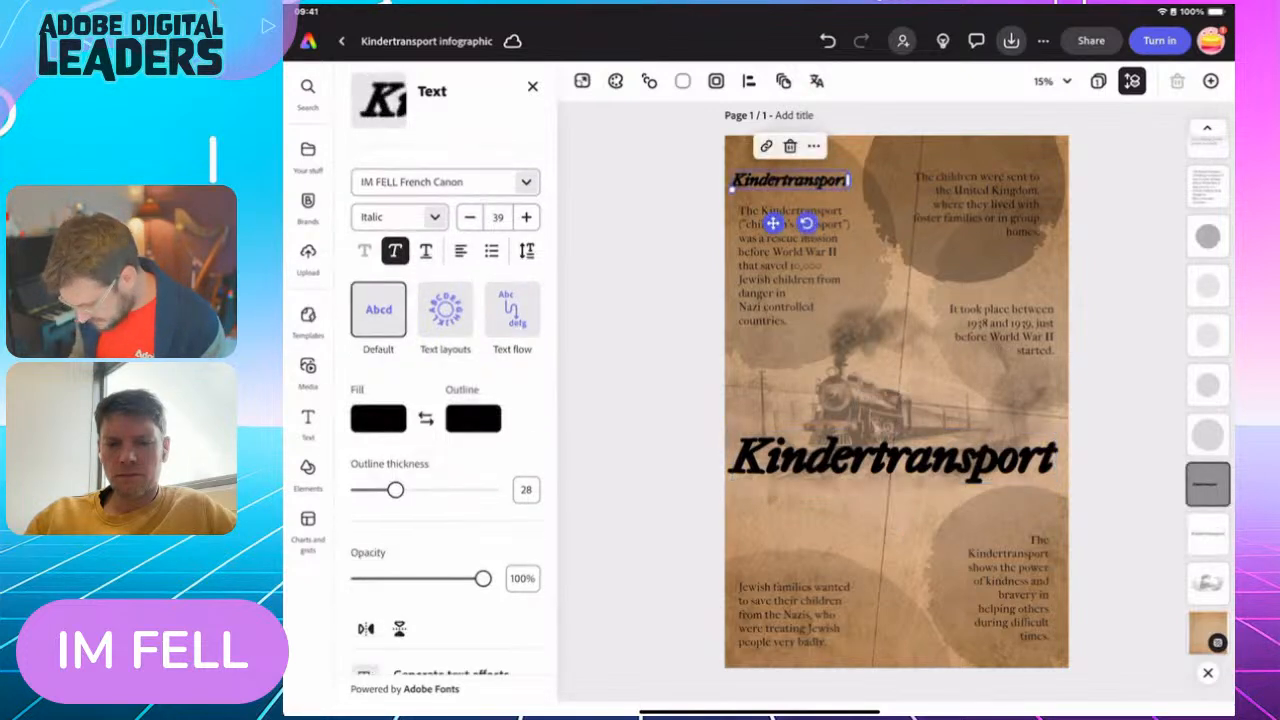
pyautogui.moveTo(1208, 482); pyautogui.dragTo(1205, 131)
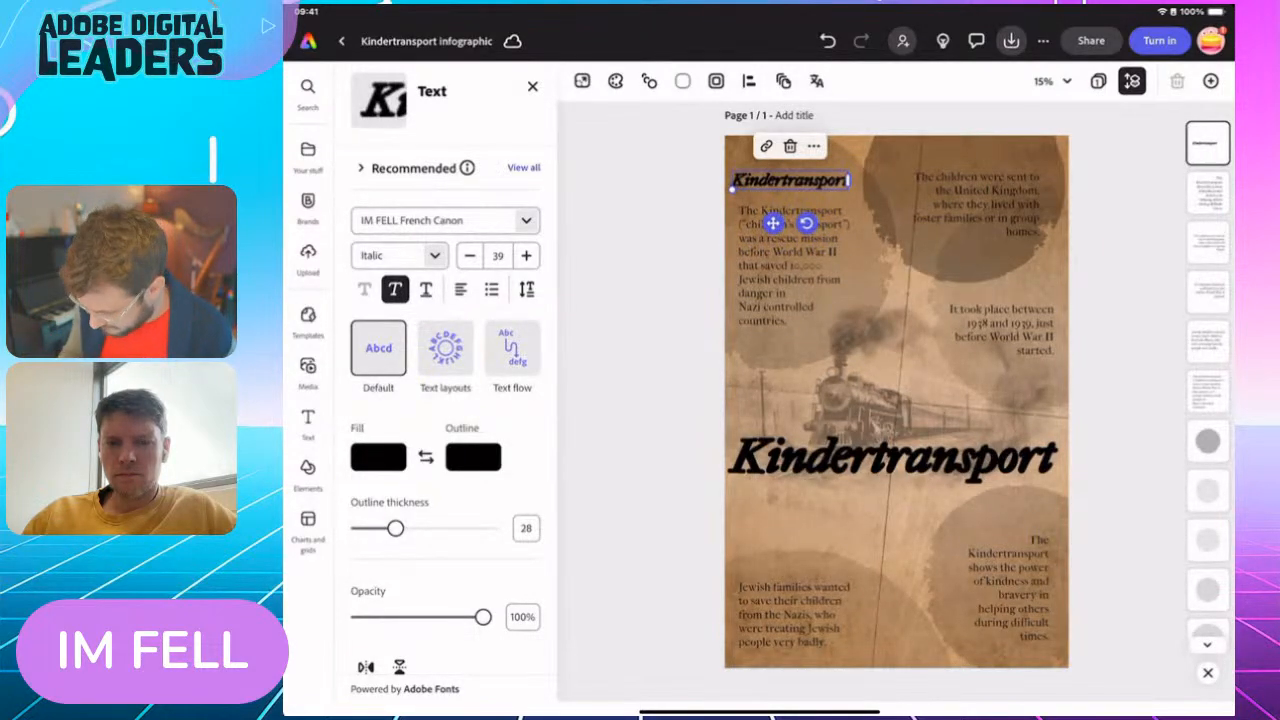
# Replace the small title copy's text with "What was it?"
pyautogui.doubleClick(808, 181)
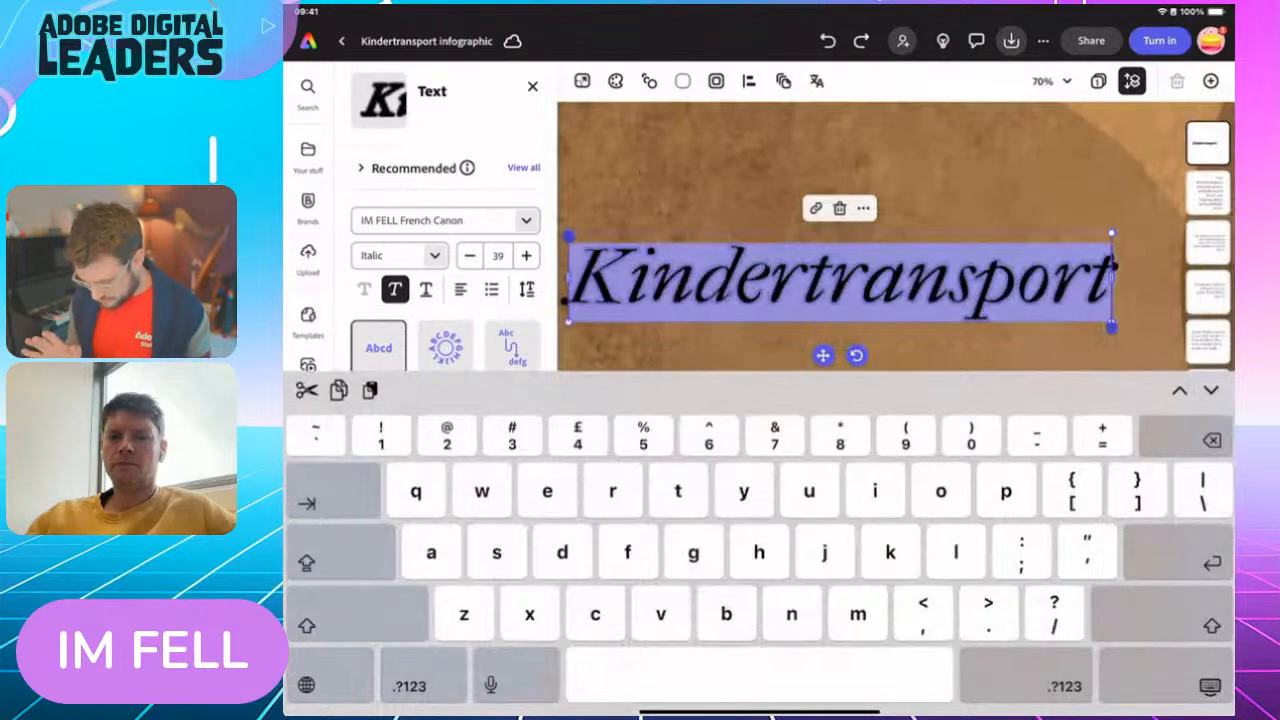
pyautogui.write('what was')
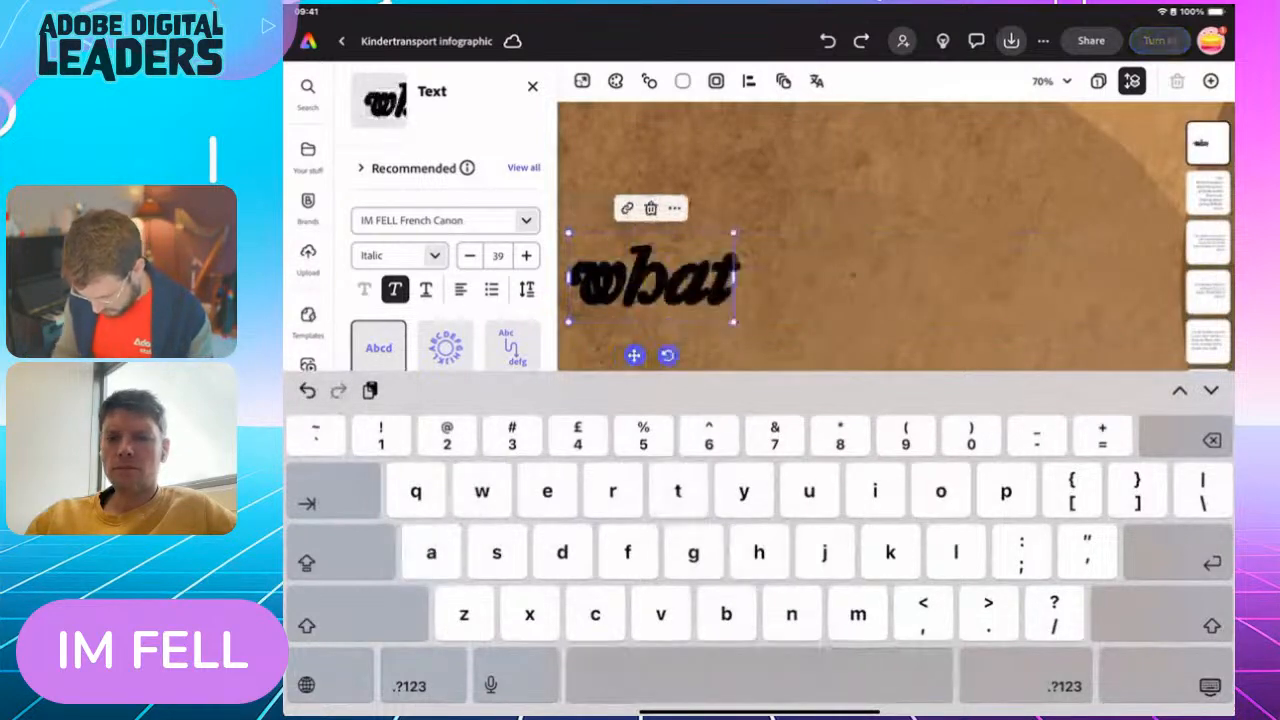
pyautogui.press('BackSpace')
pyautogui.press('BackSpace')
pyautogui.press('BackSpace')
pyautogui.press('BackSpace')
pyautogui.press('BackSpace')
pyautogui.press('BackSpace')
pyautogui.press('BackSpace')
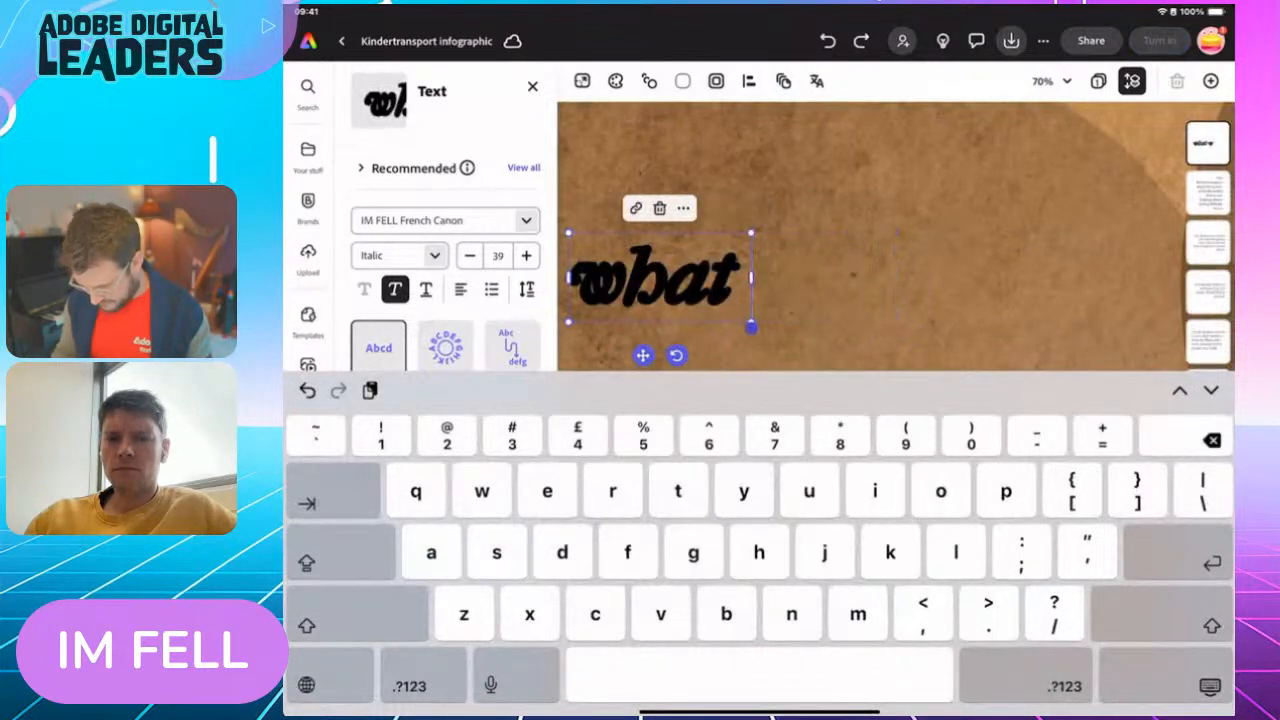
pyautogui.press('BackSpace')
pyautogui.write('W')
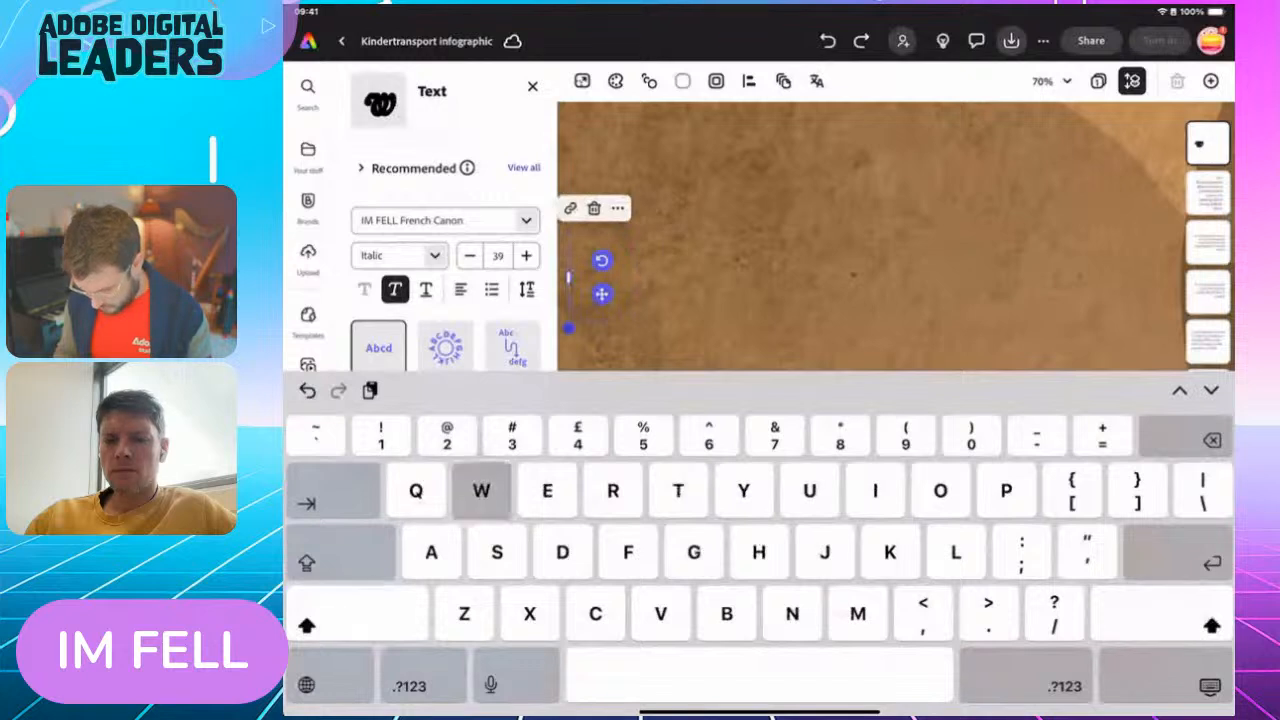
pyautogui.write('hat was it')
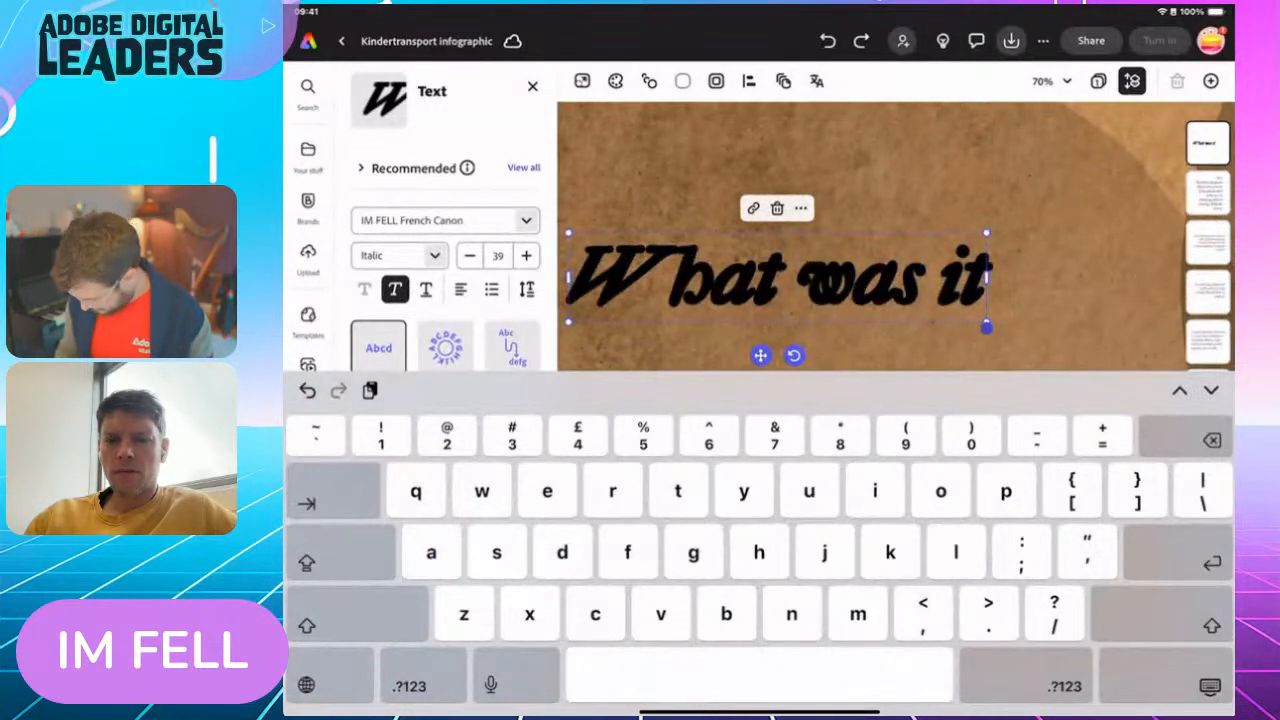
pyautogui.write('?')
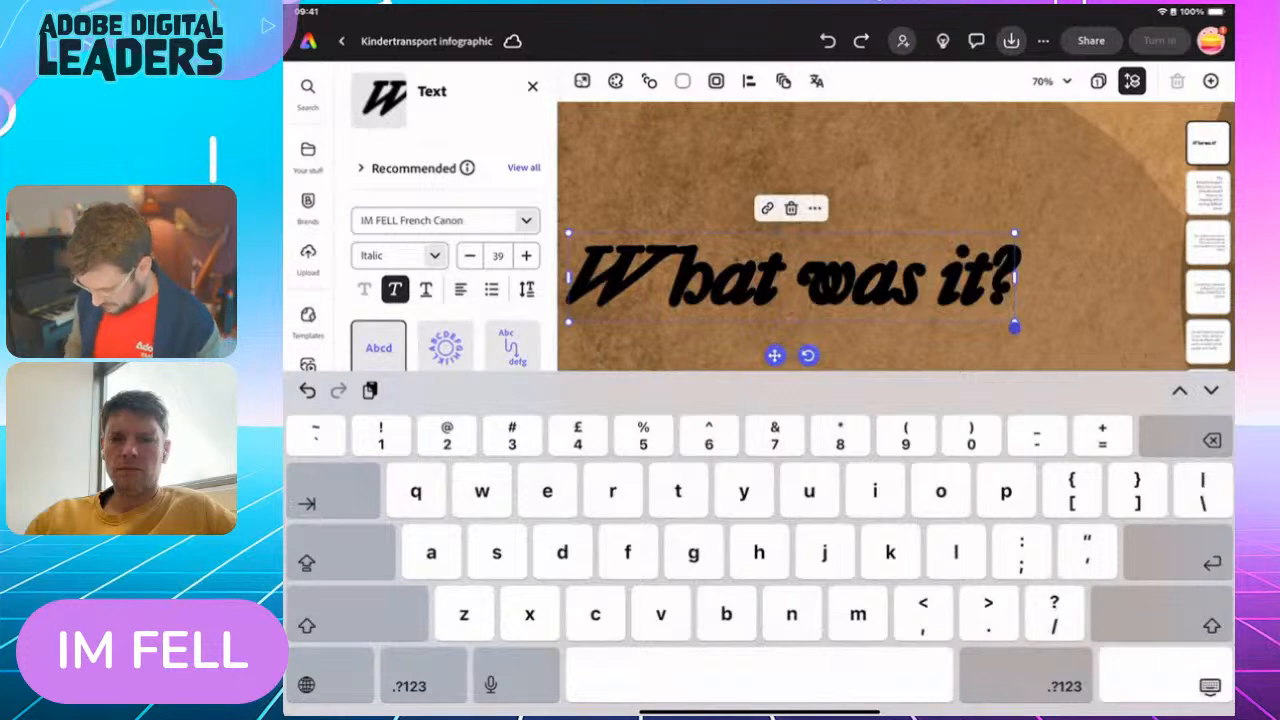
pyautogui.click(1210, 686)
# Enlarge the "What was it?" heading to size 53, center-align it and widen its box to fit one line
pyautogui.moveTo(763, 223)
pyautogui.mouseDown()
pyautogui.moveTo(803, 214)
pyautogui.moveTo(763, 222)
pyautogui.moveTo(773, 225)
pyautogui.moveTo(711, 195)
pyautogui.moveTo(785, 213)
pyautogui.mouseUp()
pyautogui.moveTo(866, 163); pyautogui.dragTo(830, 177)
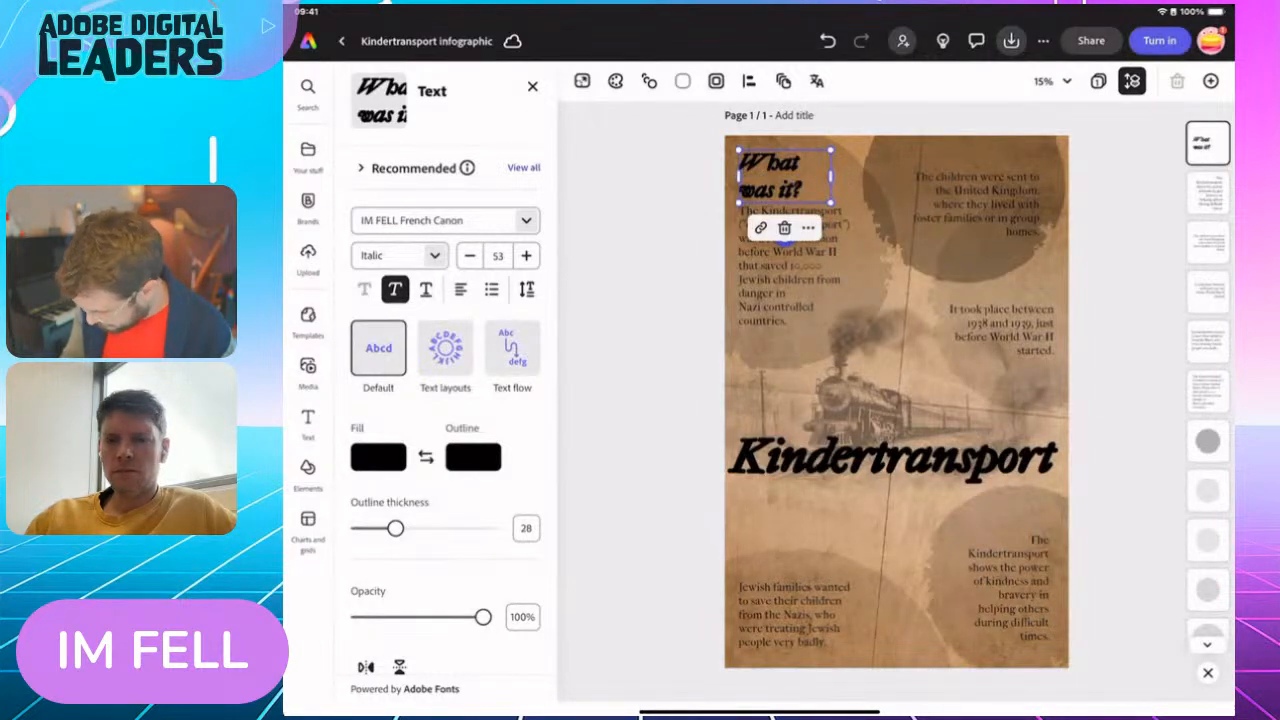
pyautogui.click(461, 289)
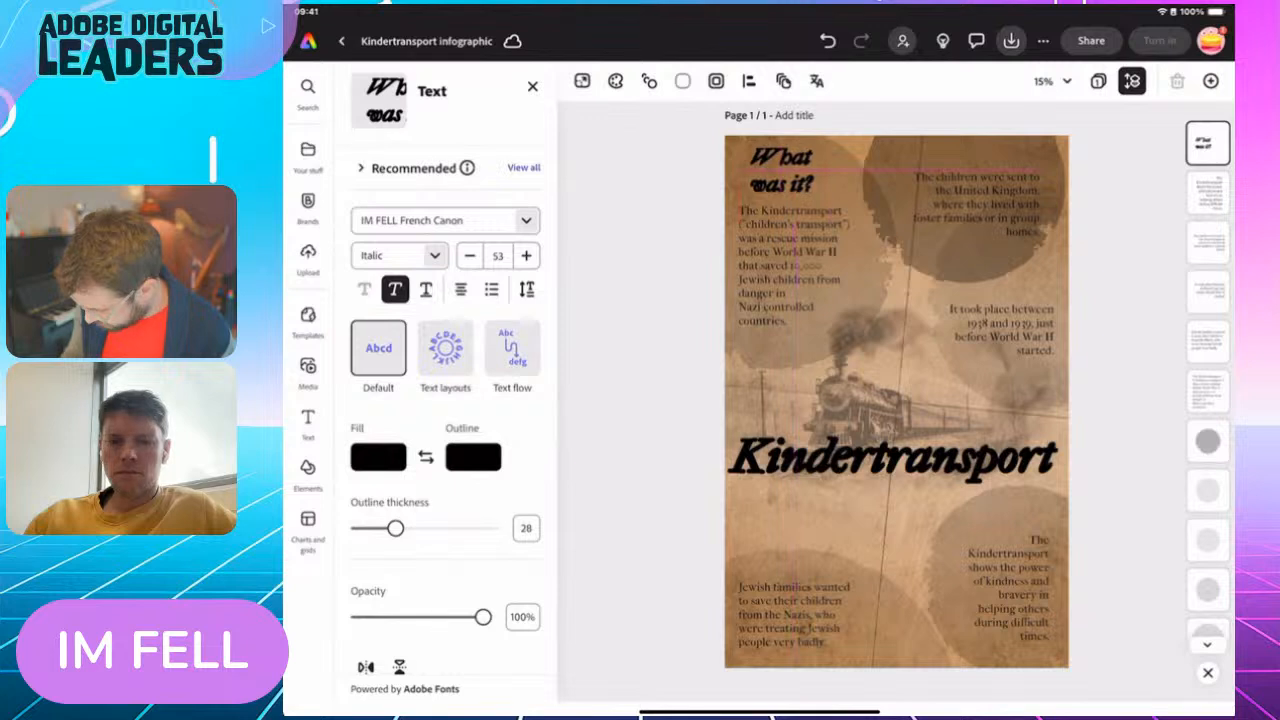
pyautogui.moveTo(830, 176); pyautogui.dragTo(862, 157)
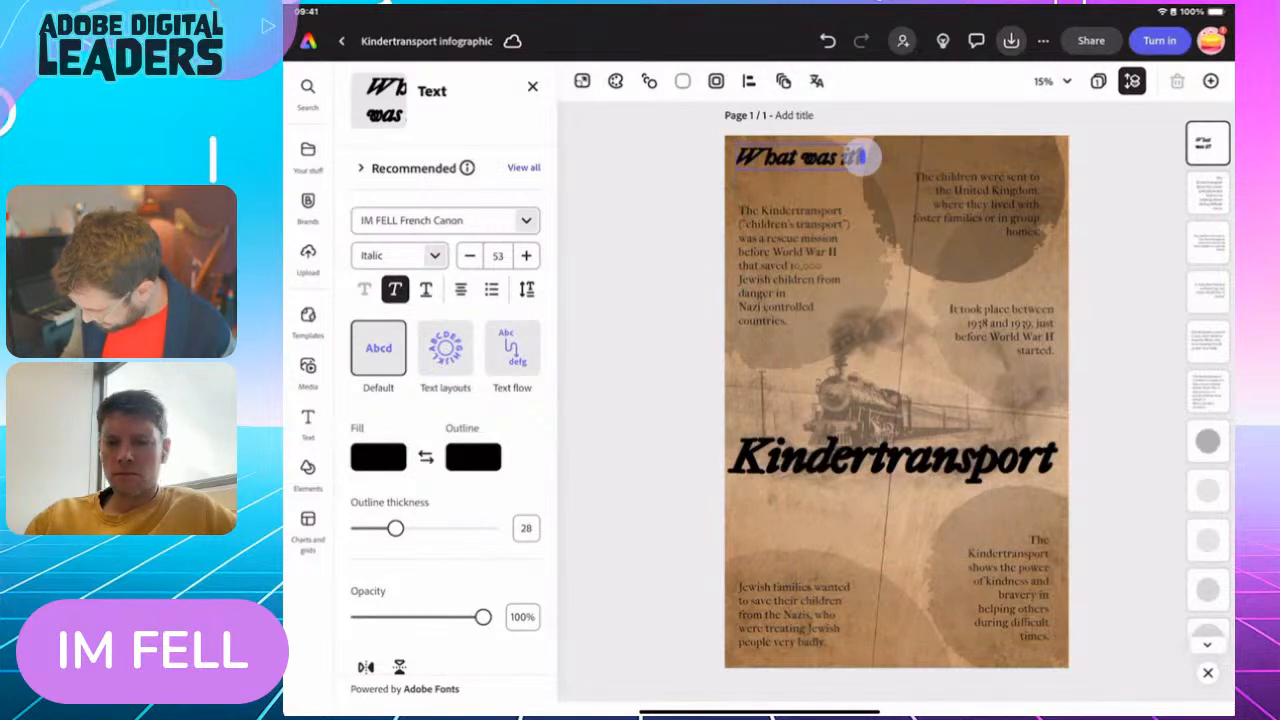
pyautogui.click(1120, 240)
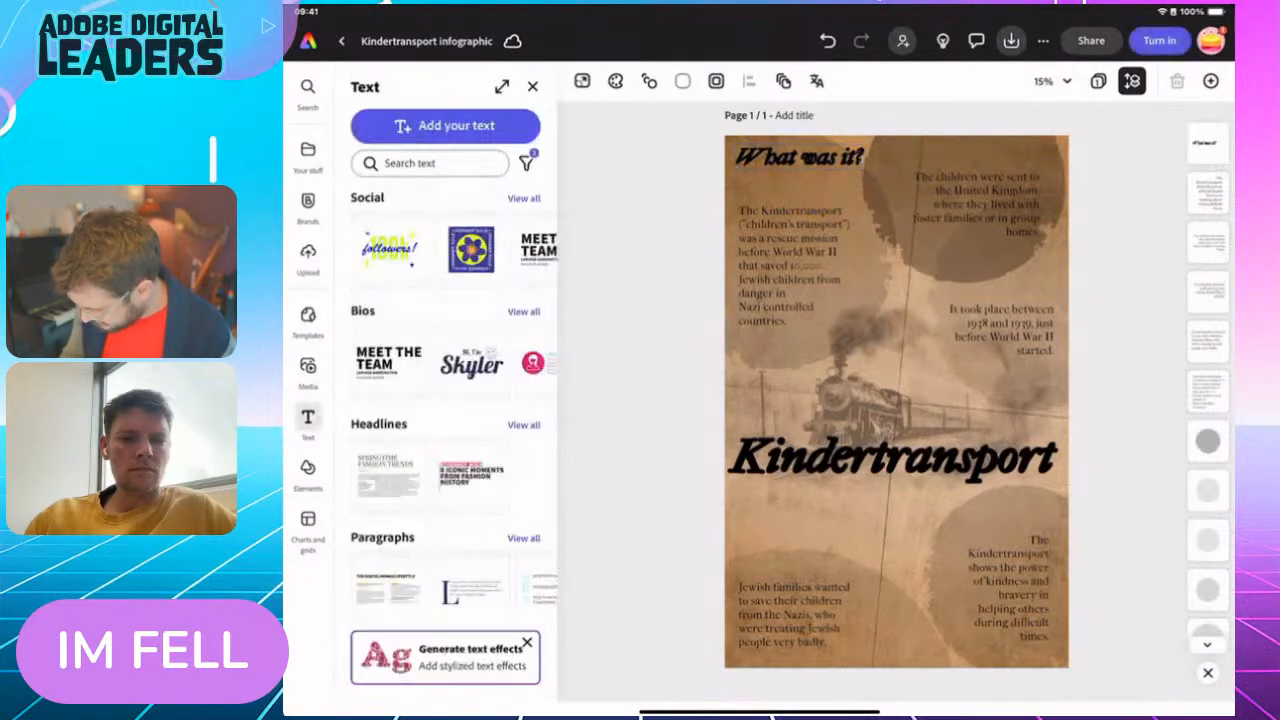
# Set the heading at size 49 just above the upper-left paragraph and place a duplicate above the upper-right paragraph
pyautogui.click(800, 158)
pyautogui.moveTo(800, 158); pyautogui.dragTo(972, 153)
pyautogui.click(818, 146)
pyautogui.click(861, 237)
# Duplicate the "What was it?" heading above the "It took place", "Jewish families" and lower-right paragraphs
pyautogui.click(995, 189)
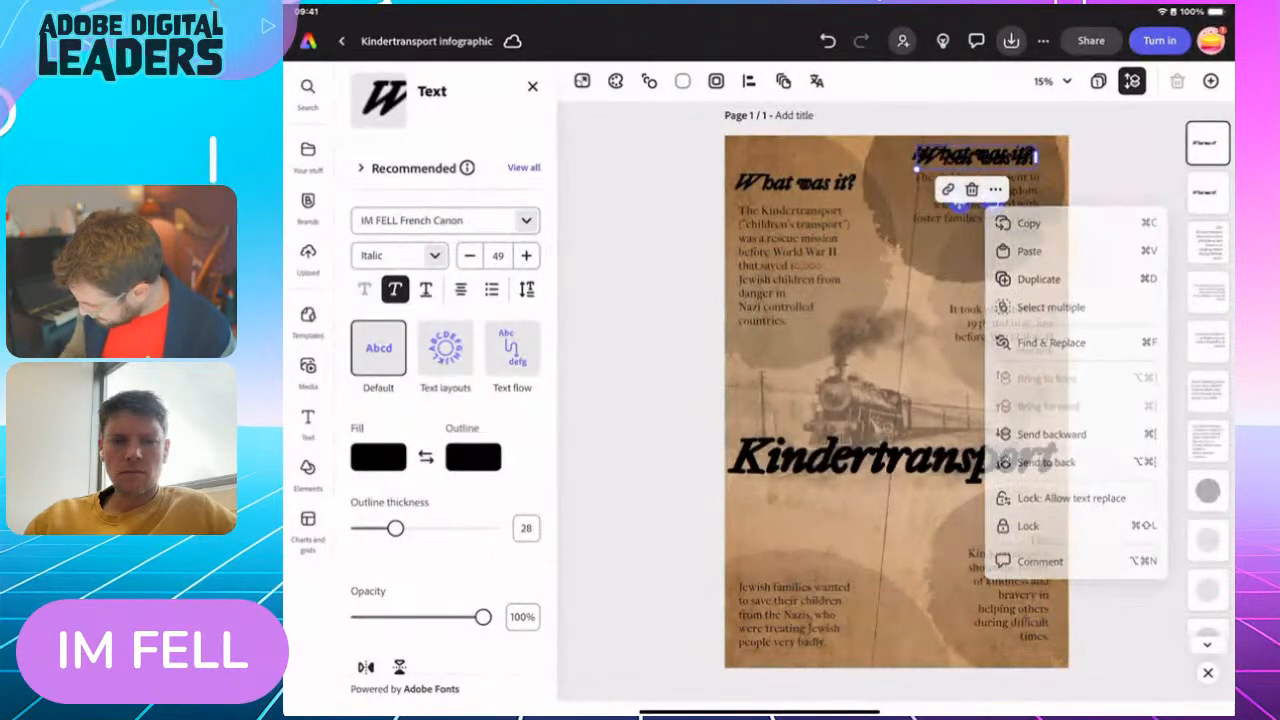
pyautogui.click(1023, 274)
pyautogui.moveTo(975, 155); pyautogui.dragTo(998, 288)
pyautogui.click(998, 288)
pyautogui.click(1025, 255)
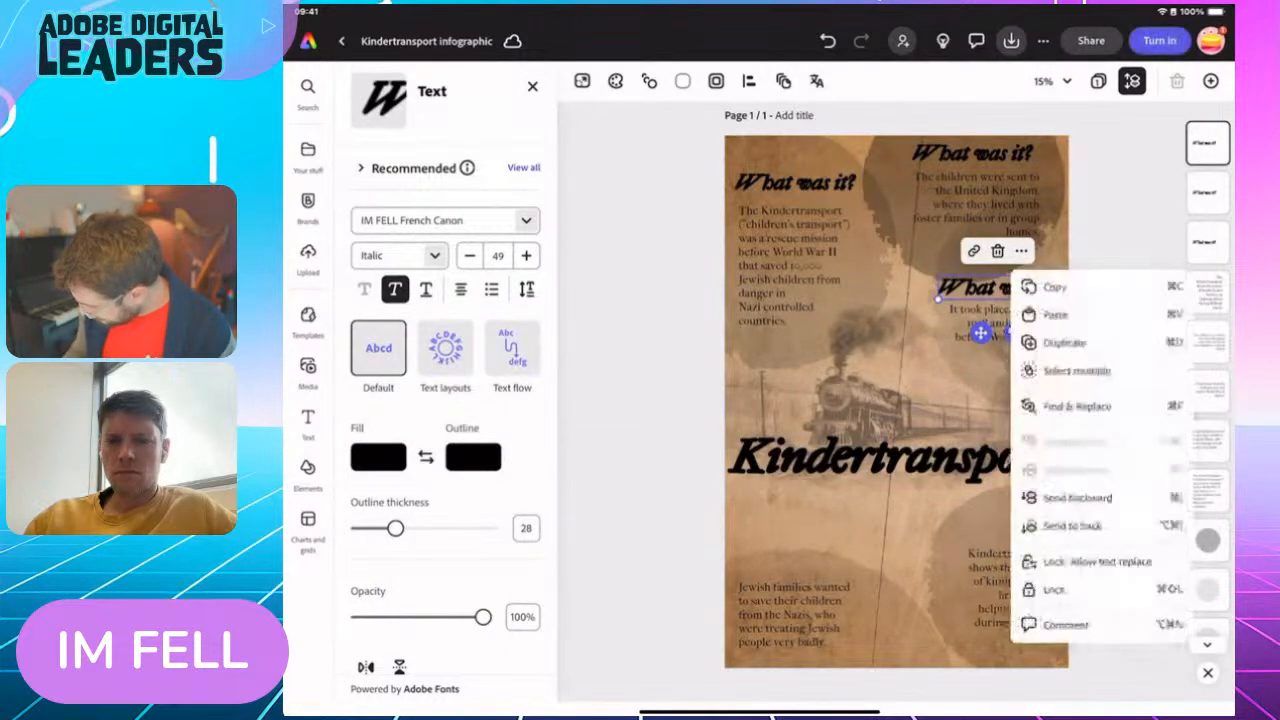
pyautogui.click(1055, 340)
pyautogui.moveTo(1000, 290); pyautogui.dragTo(792, 567)
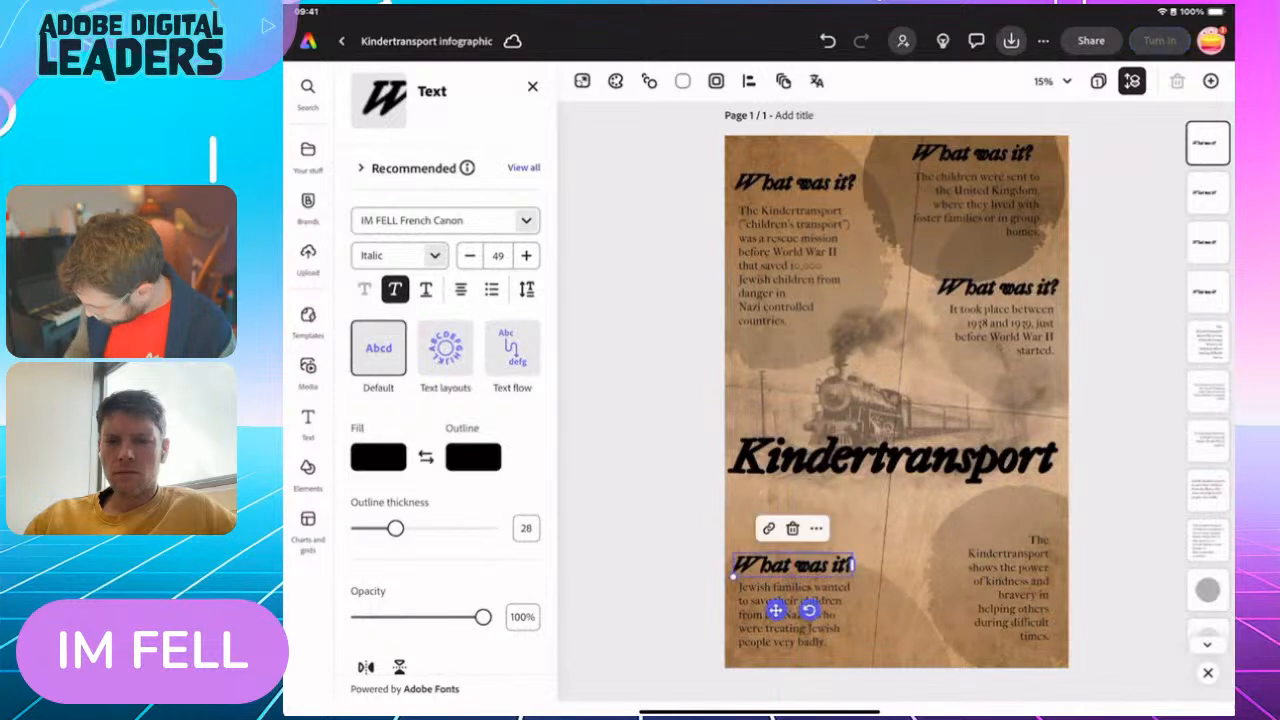
pyautogui.click(816, 528)
pyautogui.click(860, 236)
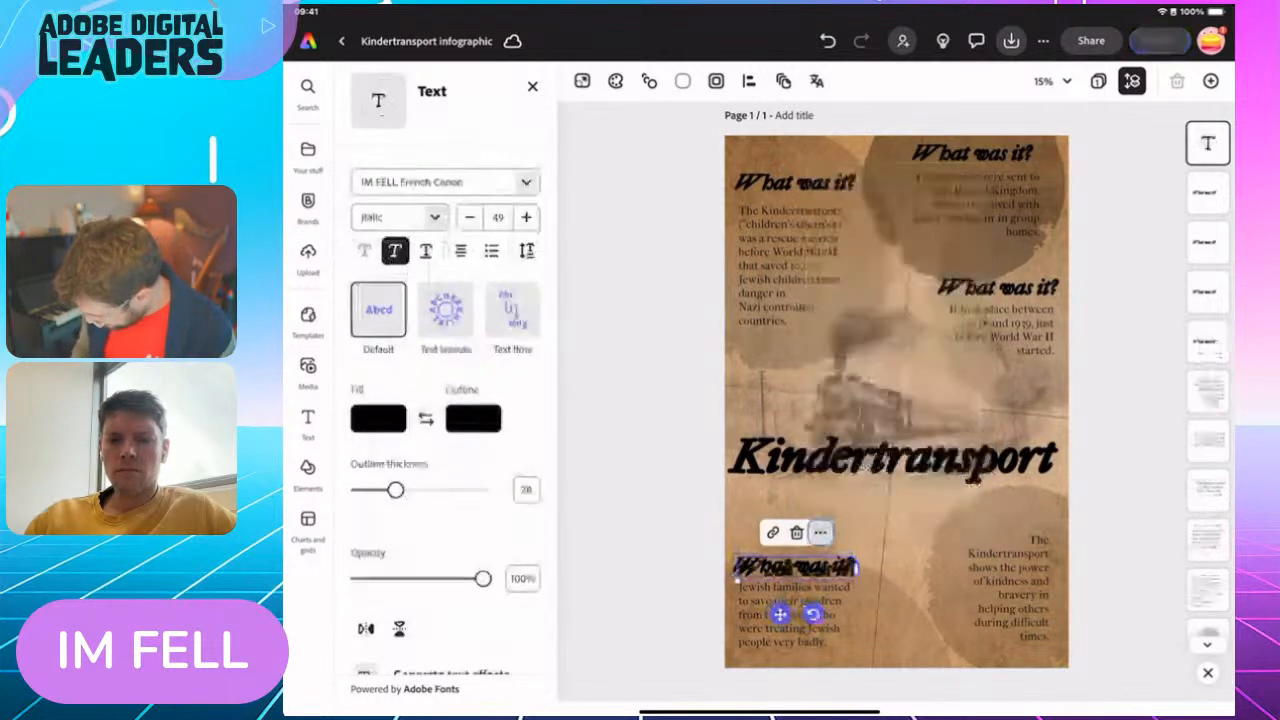
pyautogui.moveTo(797, 569); pyautogui.dragTo(997, 512)
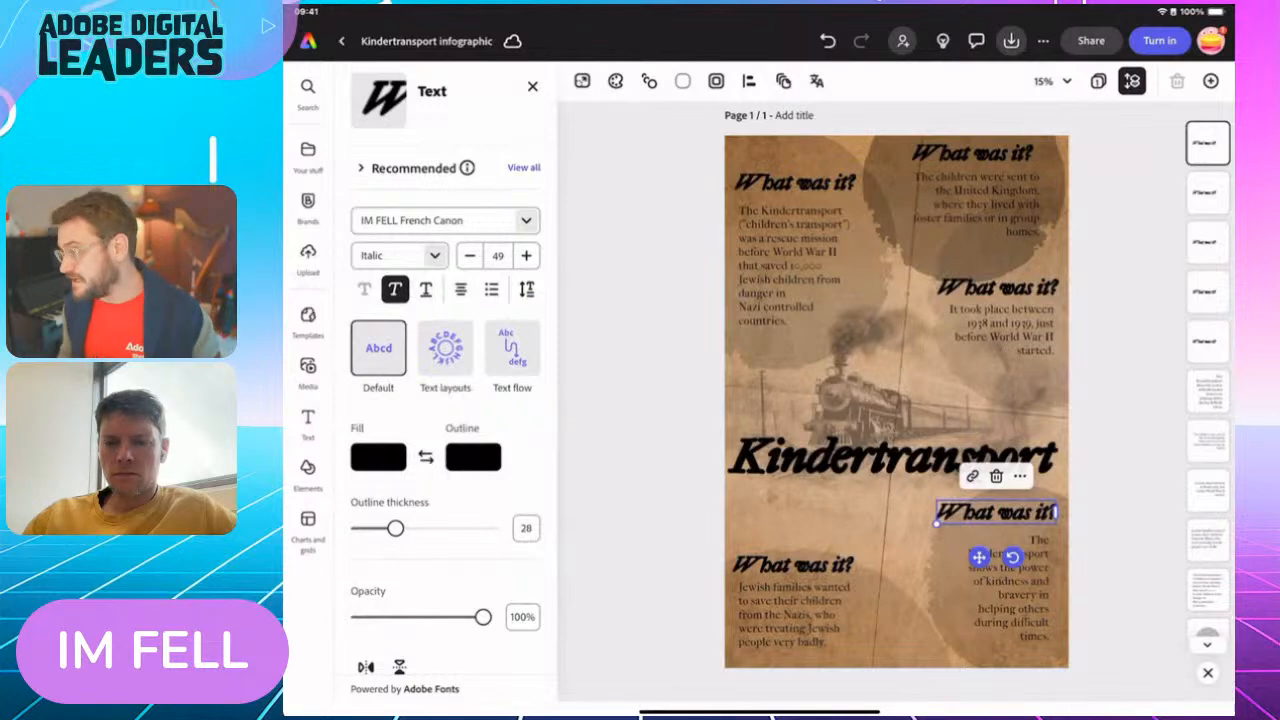
# Switch to Chrome to read the question headings on the challenge page, and return to the infographic in Adobe Express
pyautogui.moveTo(760, 712); pyautogui.dragTo(800, 500)
pyautogui.click(806, 400)
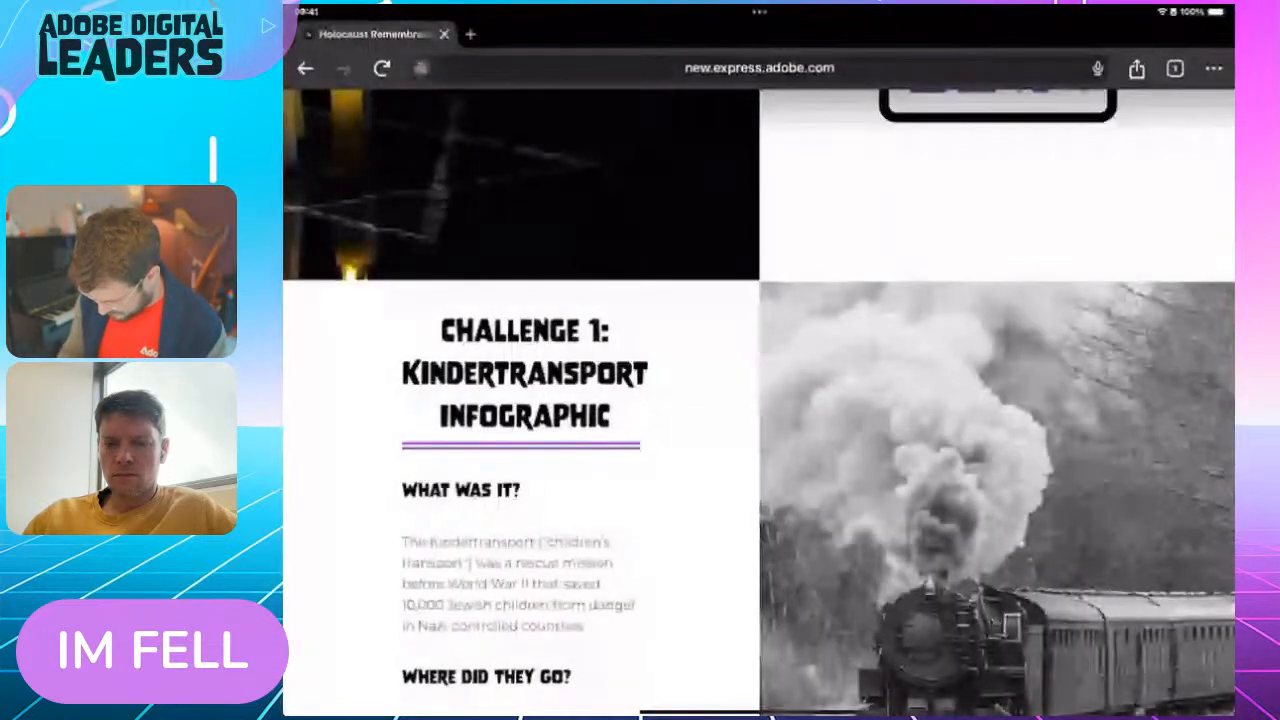
pyautogui.scroll(-2, 760, 450)
pyautogui.moveTo(760, 712); pyautogui.dragTo(840, 515)
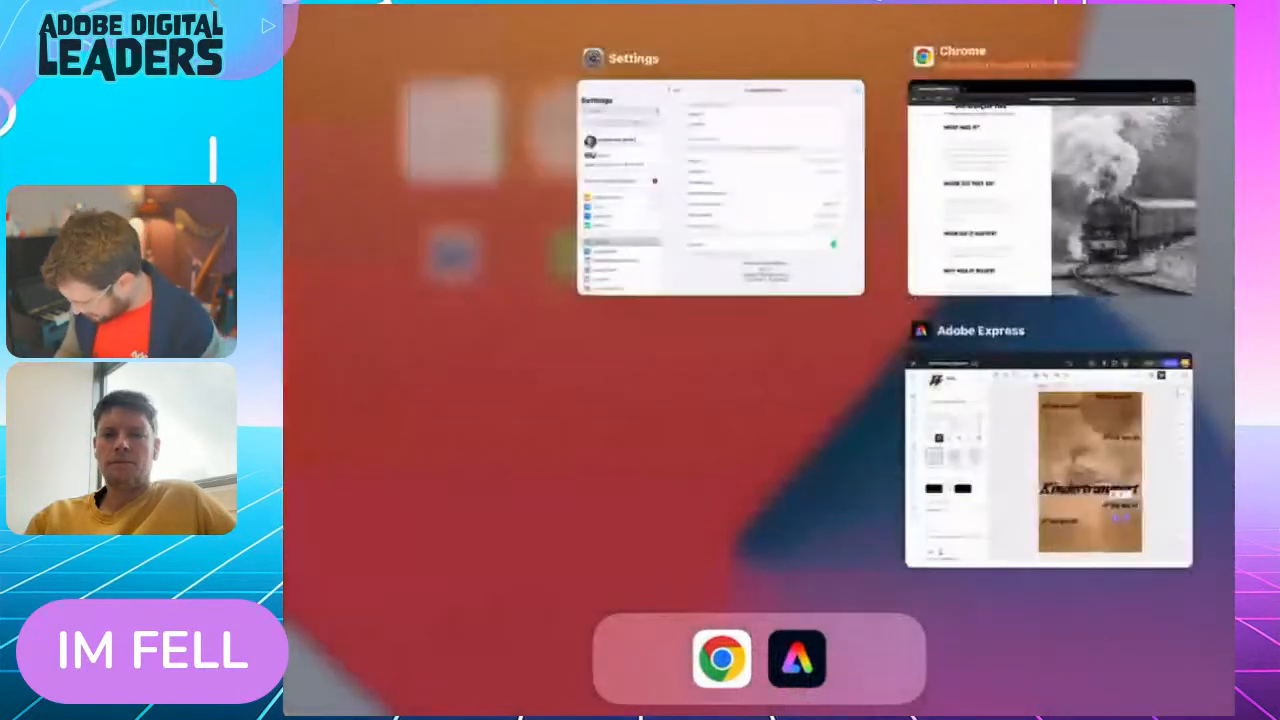
pyautogui.click(1014, 457)
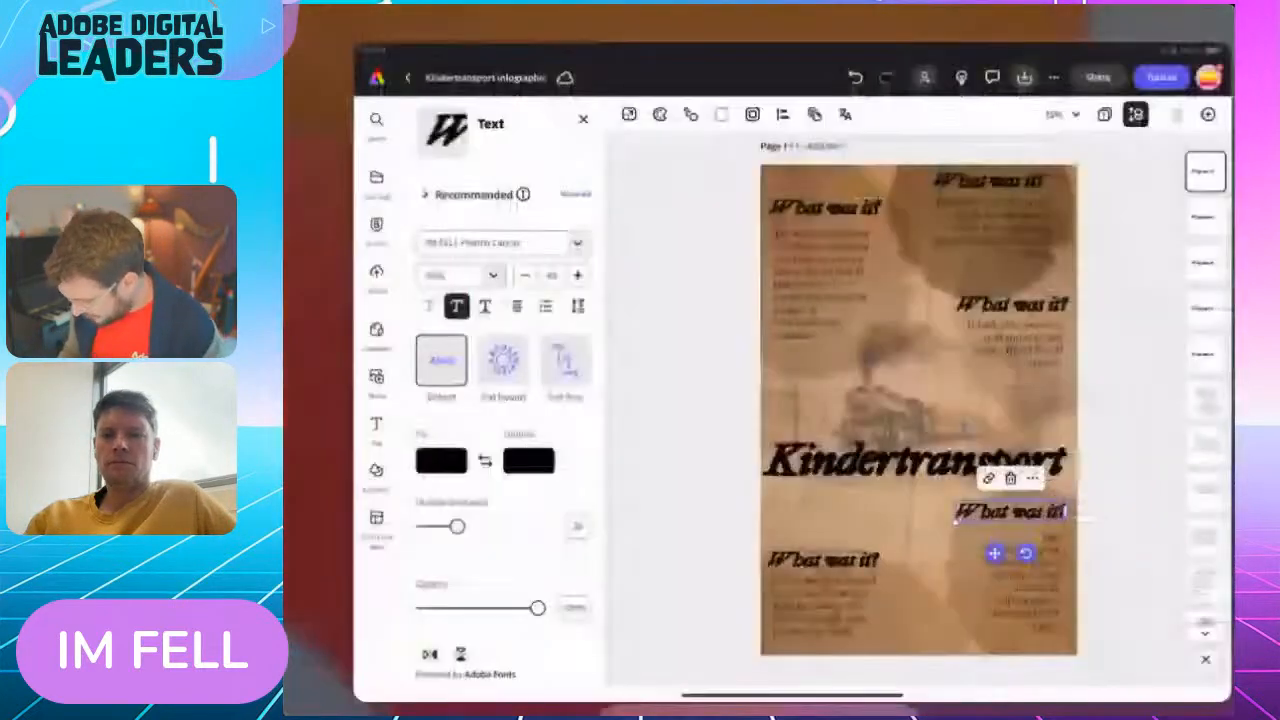
# Replace the text of the heading above the "The children were sent" paragraph with "Where did they go?"
pyautogui.doubleClick(973, 154)
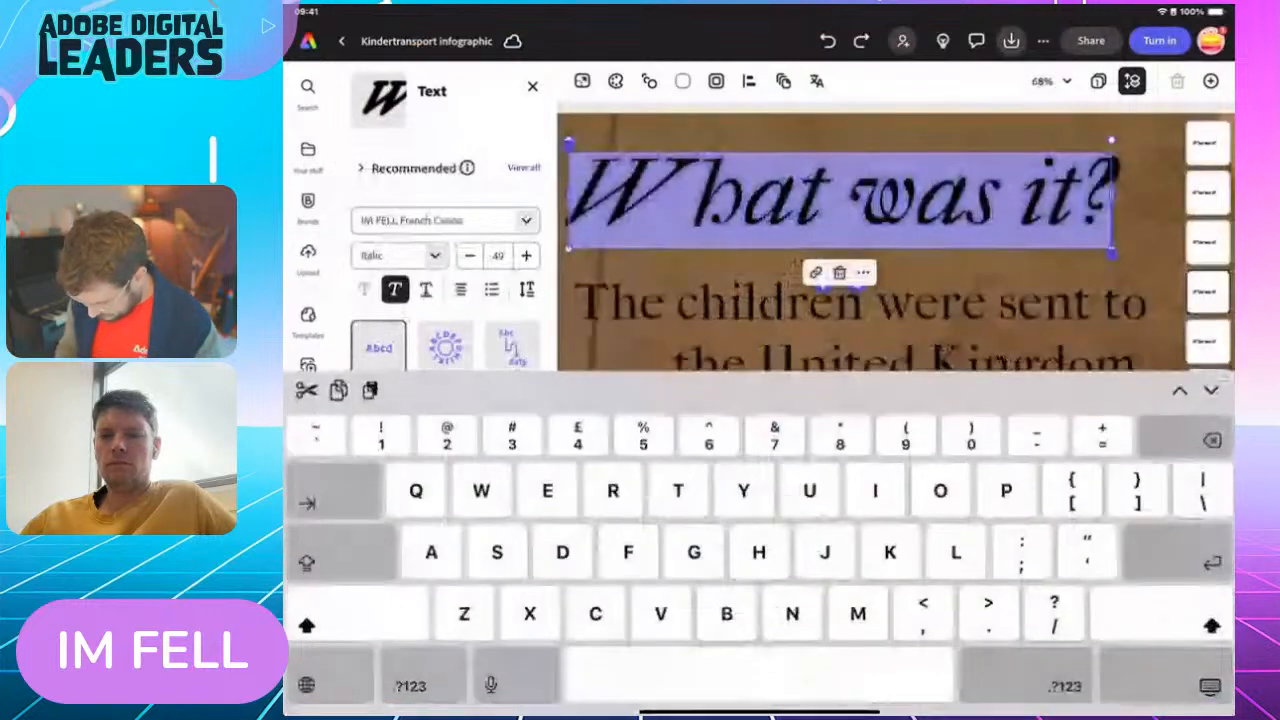
pyautogui.write('Where')
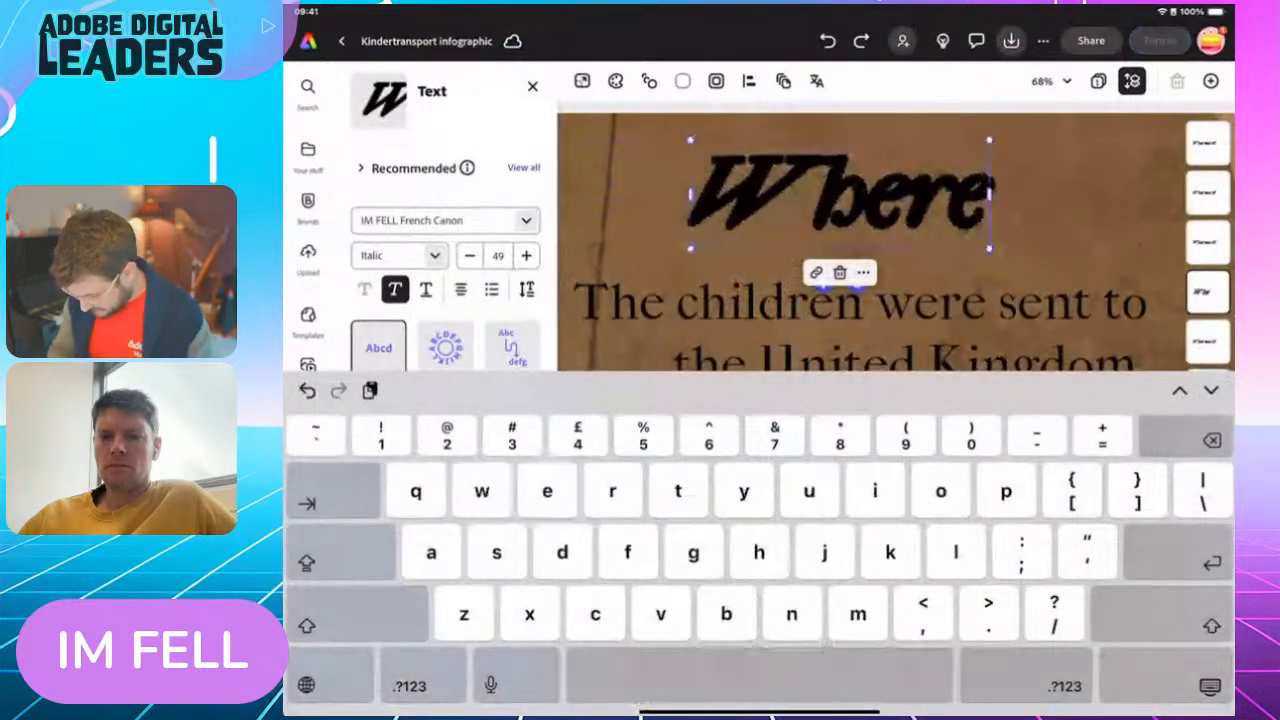
pyautogui.write(' did they')
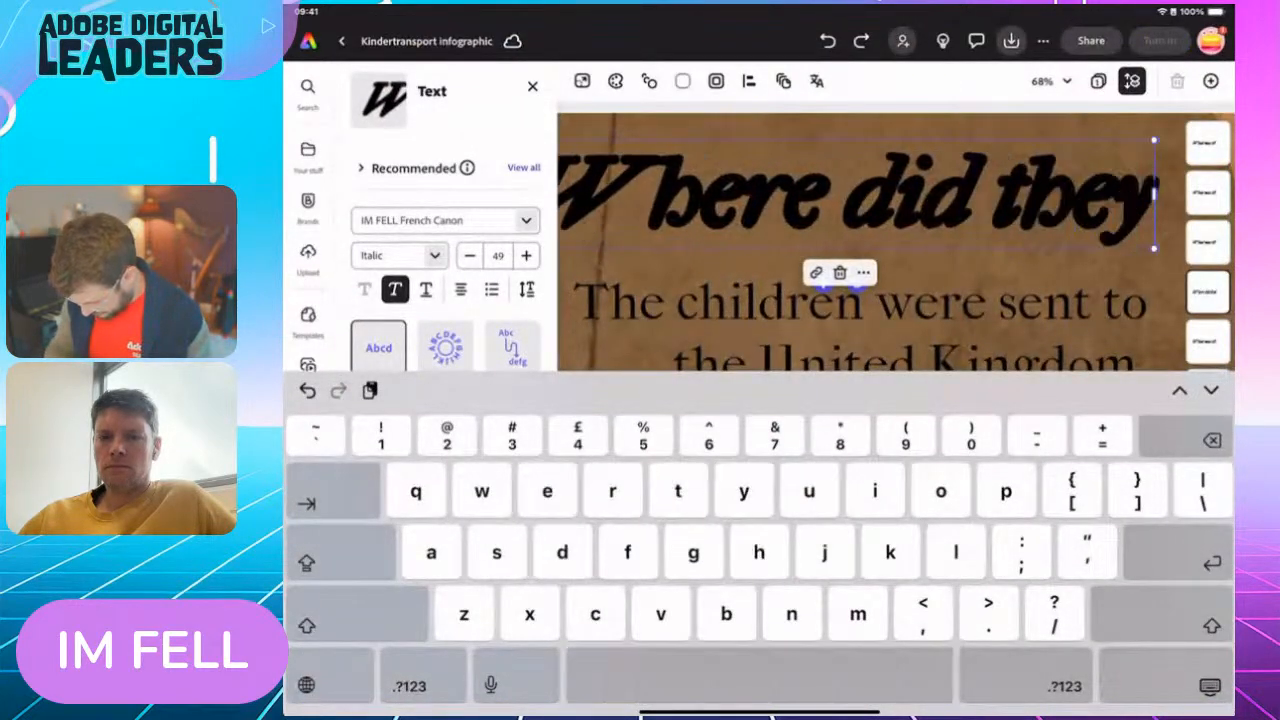
pyautogui.write(' go')
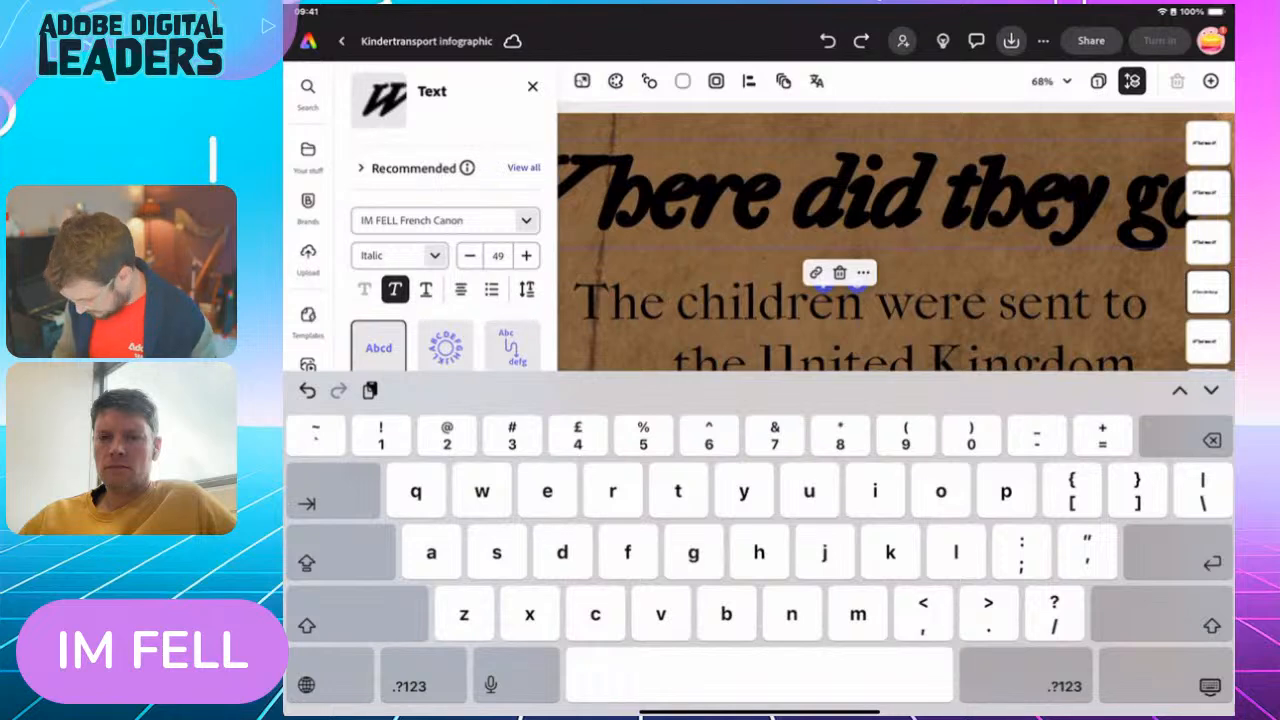
pyautogui.write('?')
pyautogui.click(1210, 686)
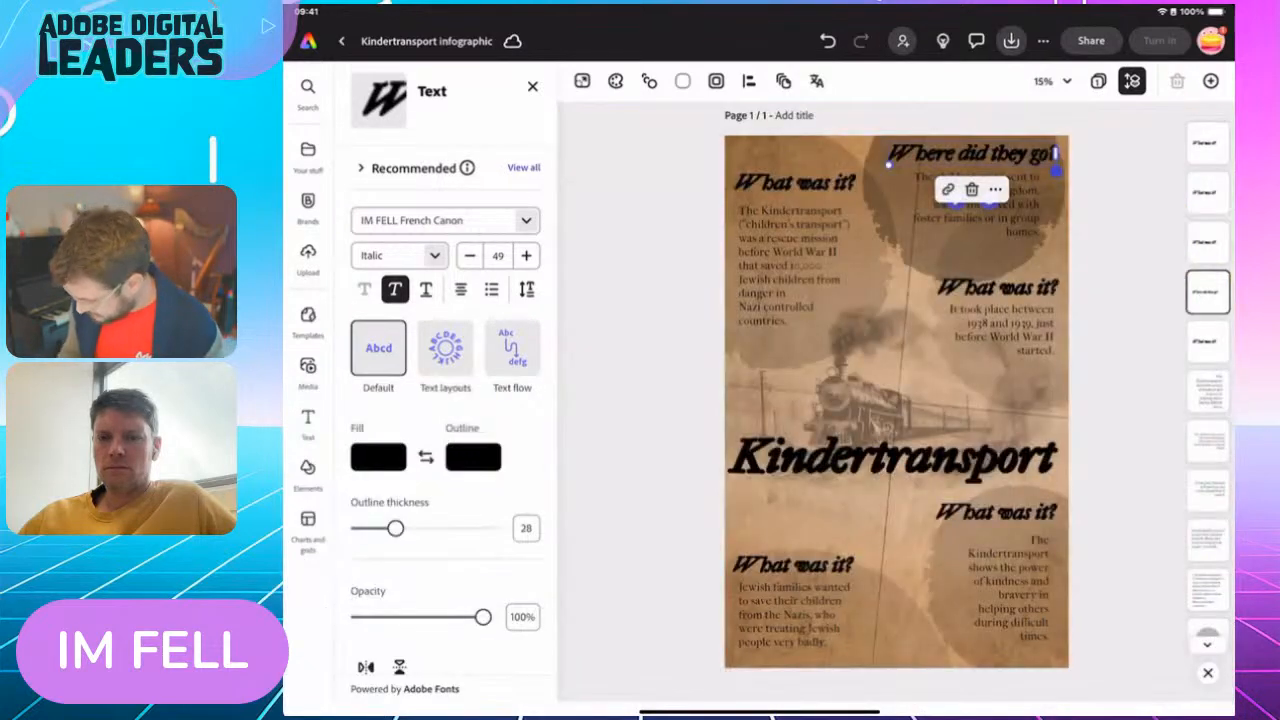
# Replace the heading above the "It took place" paragraph with "When did it happem?" and widen its box to fit one line
pyautogui.doubleClick(966, 288)
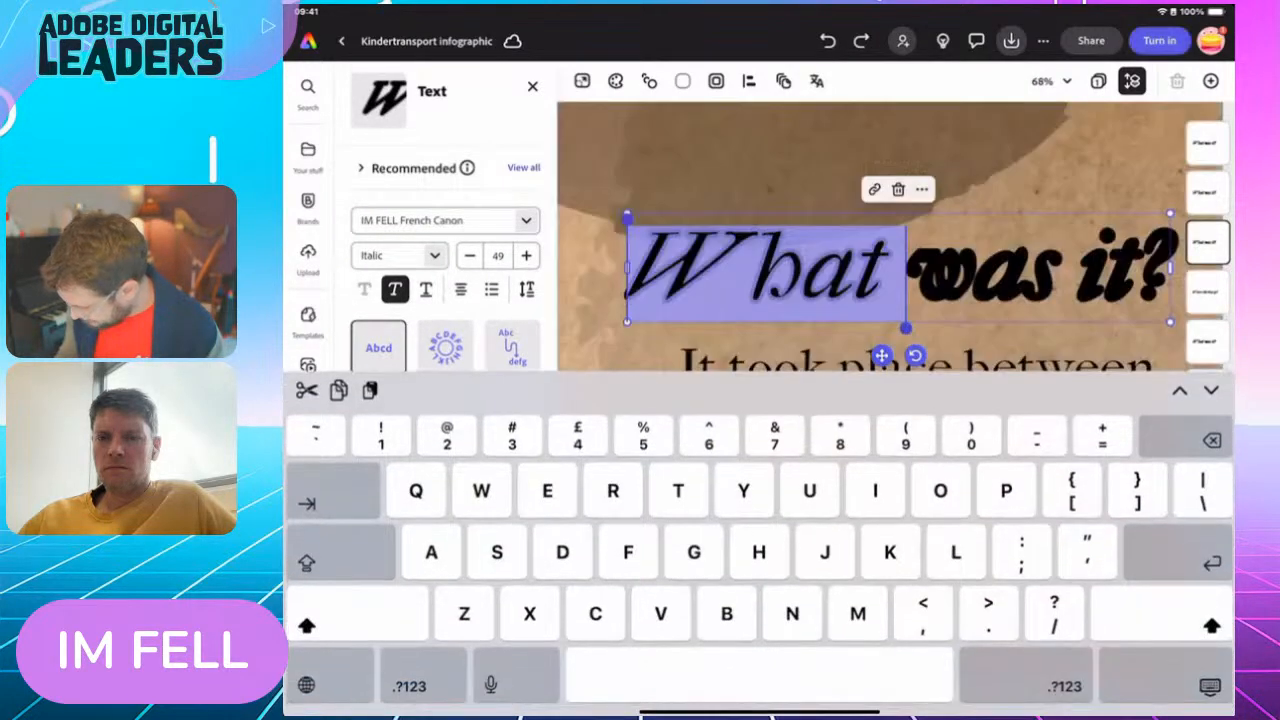
pyautogui.doubleClick(1112, 272)
pyautogui.moveTo(1078, 219); pyautogui.dragTo(627, 219)
pyautogui.moveTo(1136, 328); pyautogui.dragTo(1170, 328)
pyautogui.write('When did it hap')
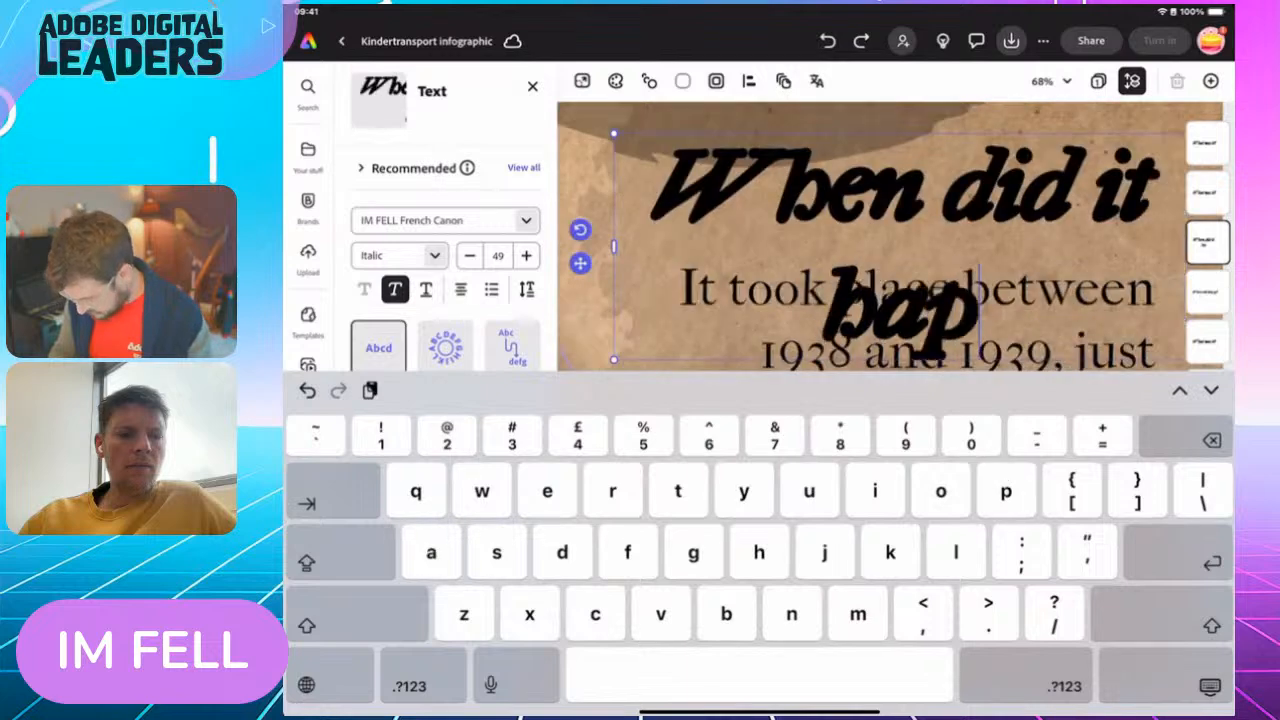
pyautogui.write('pem')
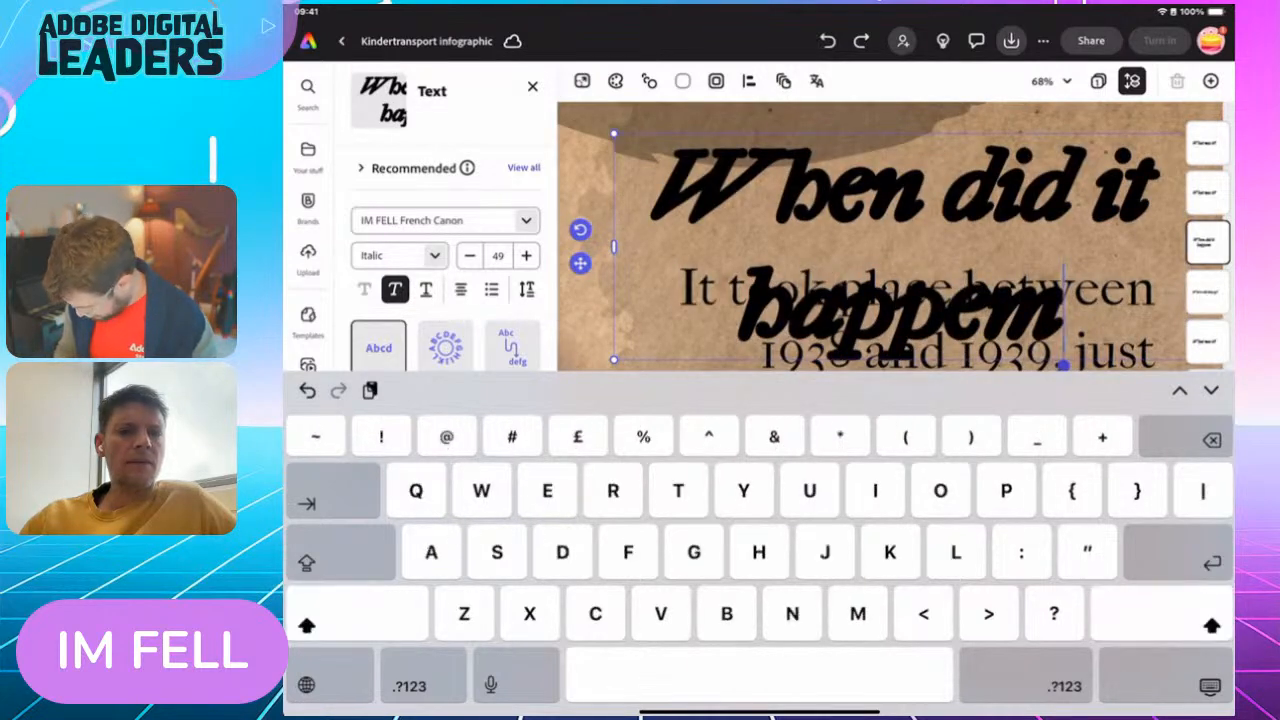
pyautogui.write('?')
pyautogui.click(1210, 686)
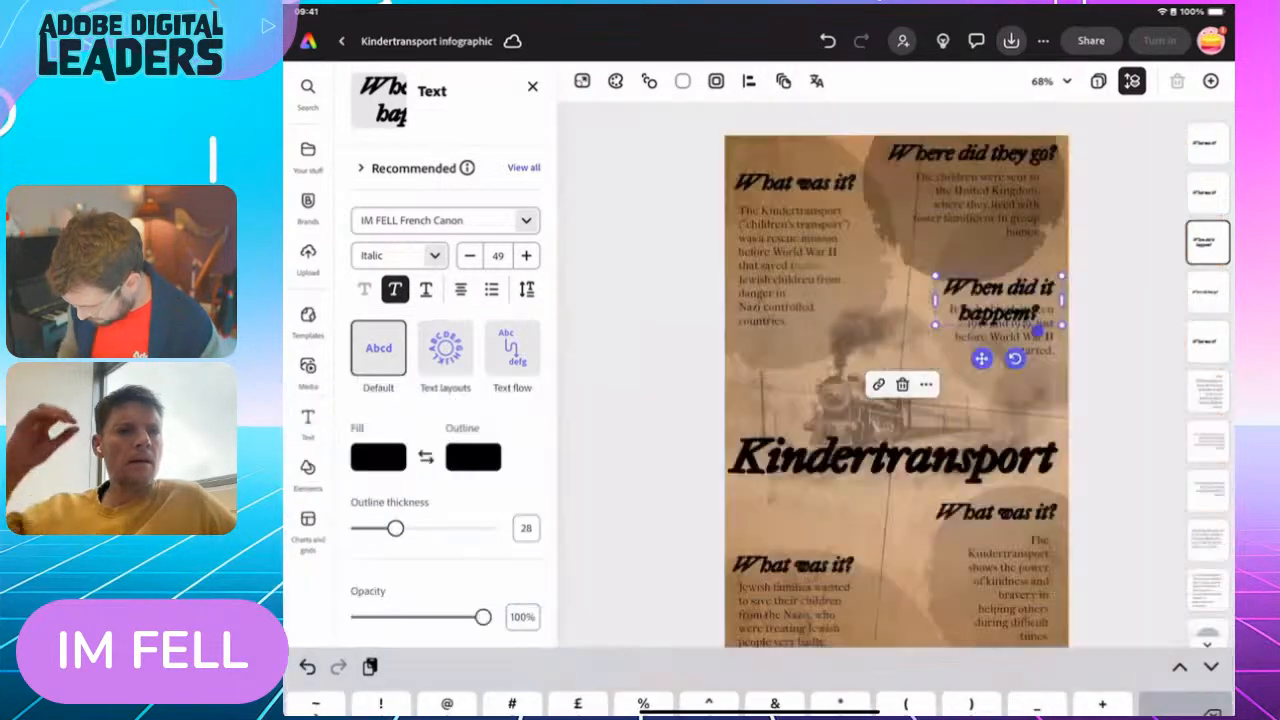
pyautogui.moveTo(936, 300); pyautogui.dragTo(870, 287)
pyautogui.click(1210, 686)
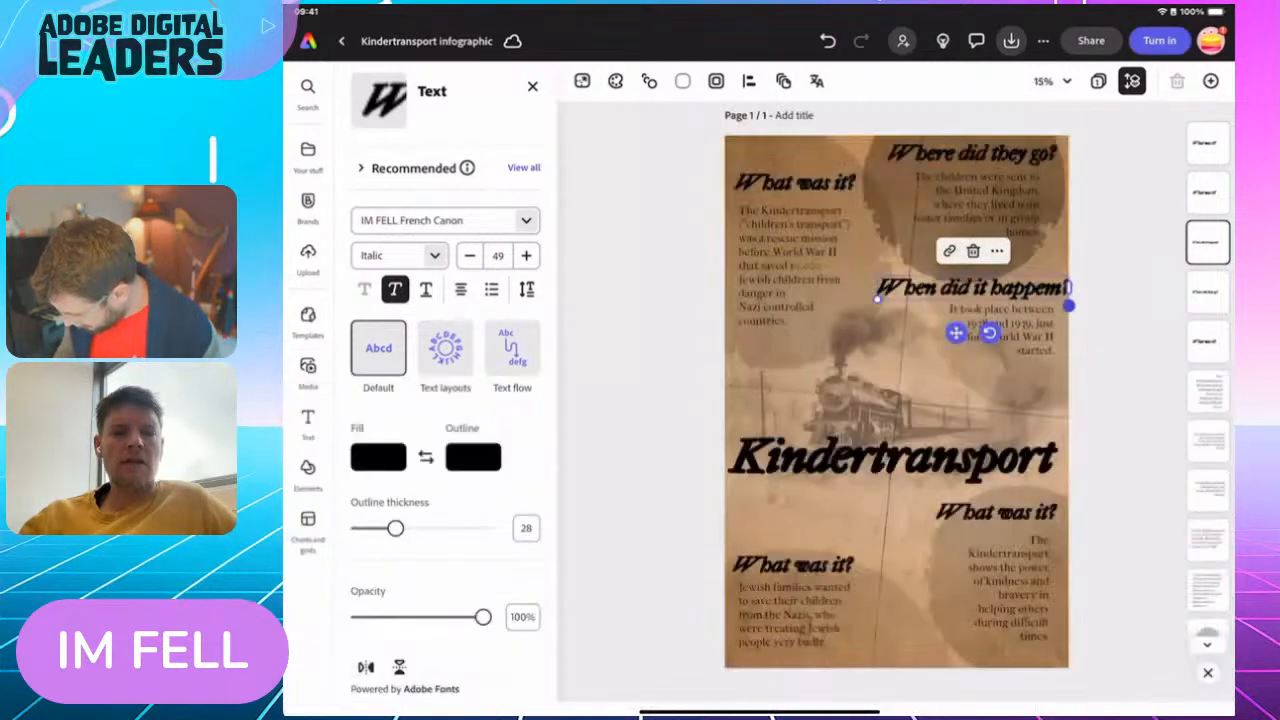
# Correct the misspelled last word of the heading above the "It took place" paragraph to "happen"
pyautogui.doubleClick(1036, 288)
pyautogui.click(1141, 290)
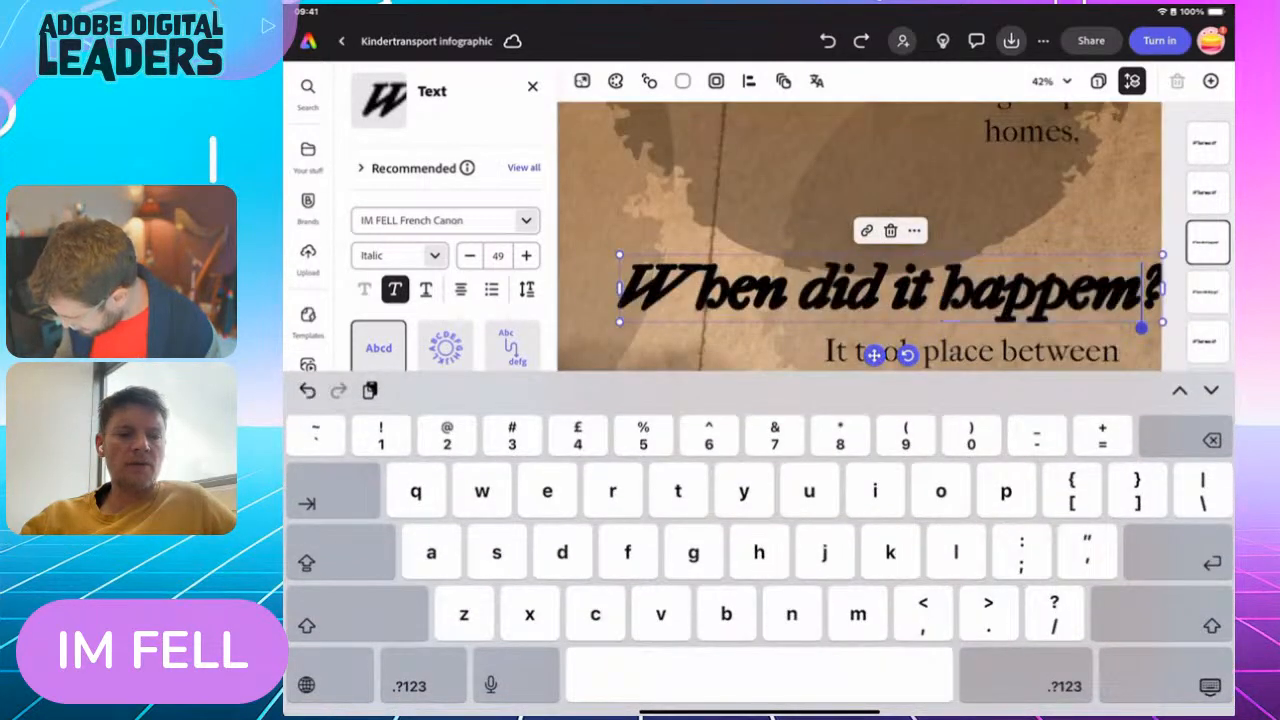
pyautogui.press('BackSpace')
pyautogui.write('n')
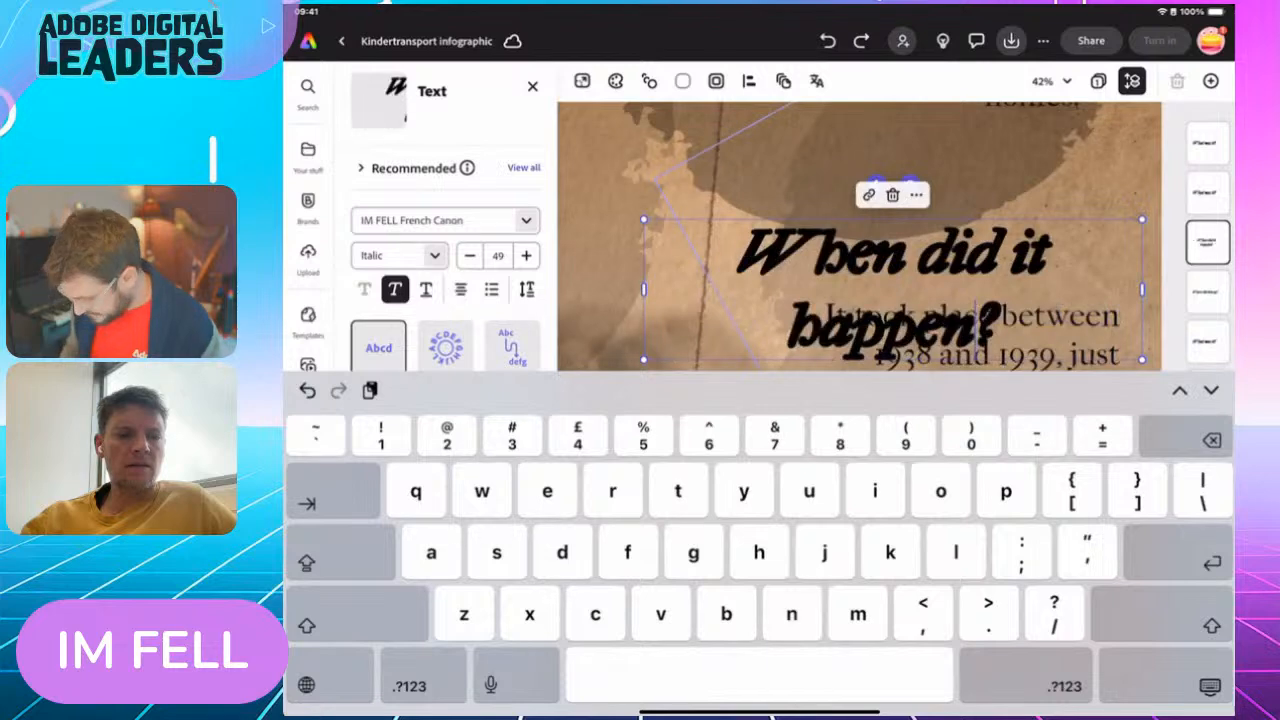
pyautogui.click(1210, 686)
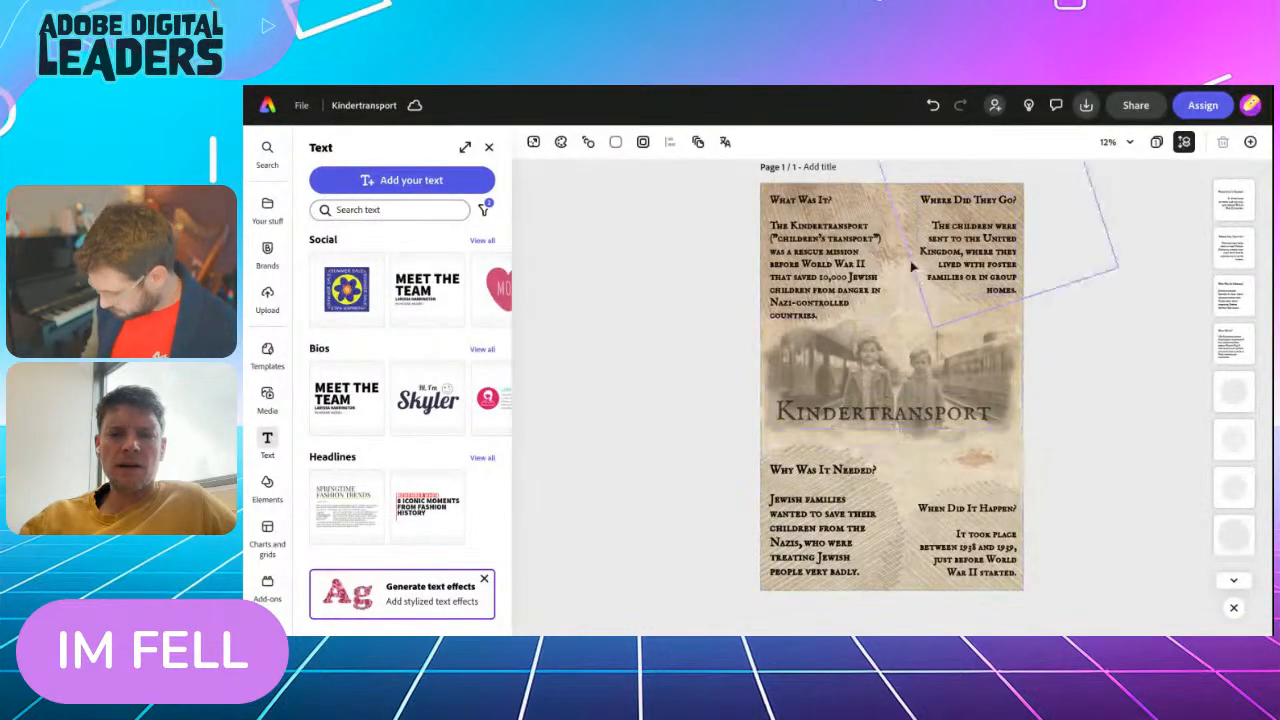
# In the Kindertransport example design, undo the recent background, text and textured circle edits to go back to an earlier version
pyautogui.click(898, 312)
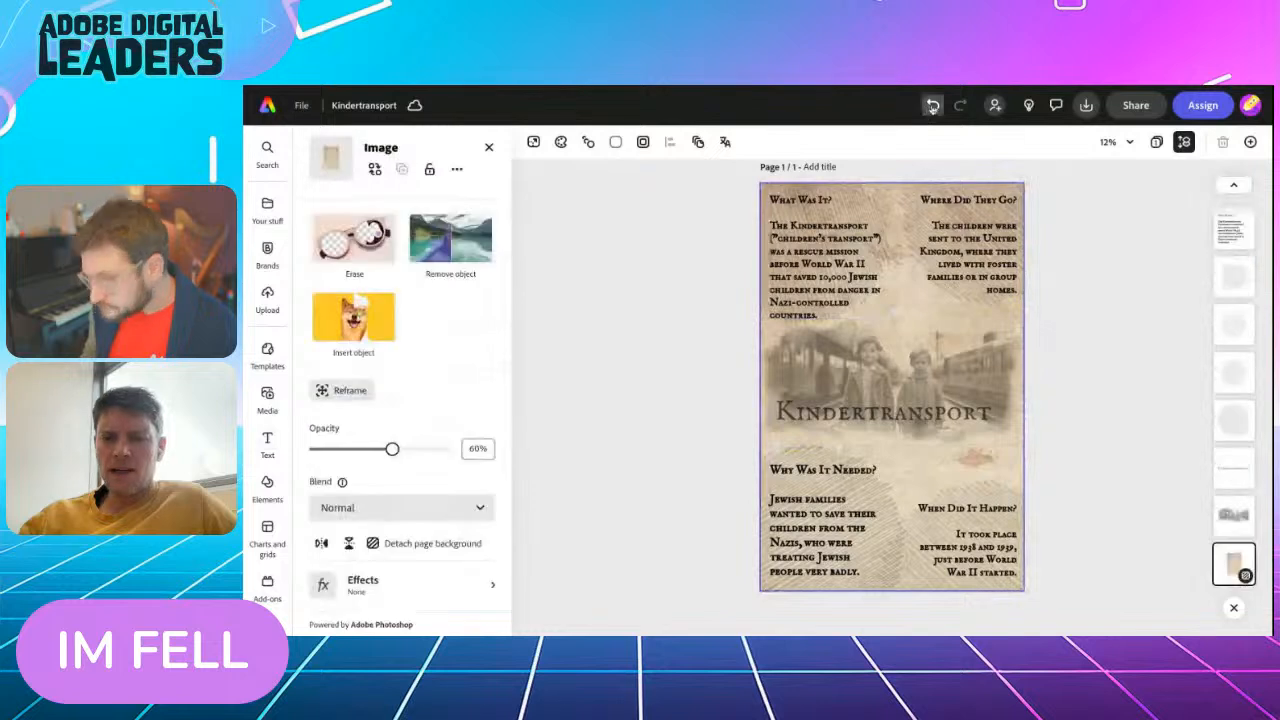
pyautogui.click(932, 105)
pyautogui.click(932, 107)
pyautogui.click(932, 107)
pyautogui.click(932, 107)
pyautogui.click(932, 107)
pyautogui.click(932, 107)
pyautogui.click(932, 107)
pyautogui.click(932, 107)
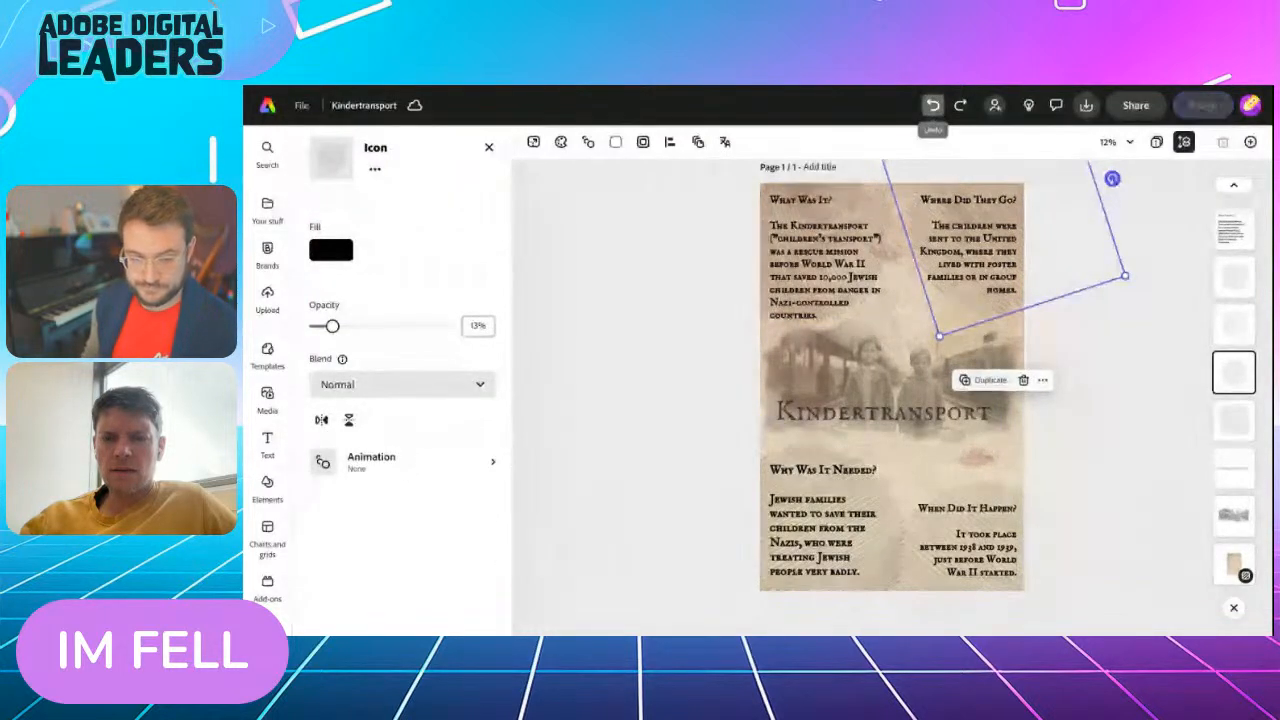
pyautogui.click(932, 107)
pyautogui.click(932, 107)
pyautogui.click(932, 107)
pyautogui.click(932, 107)
pyautogui.click(932, 107)
pyautogui.click(932, 107)
pyautogui.click(932, 107)
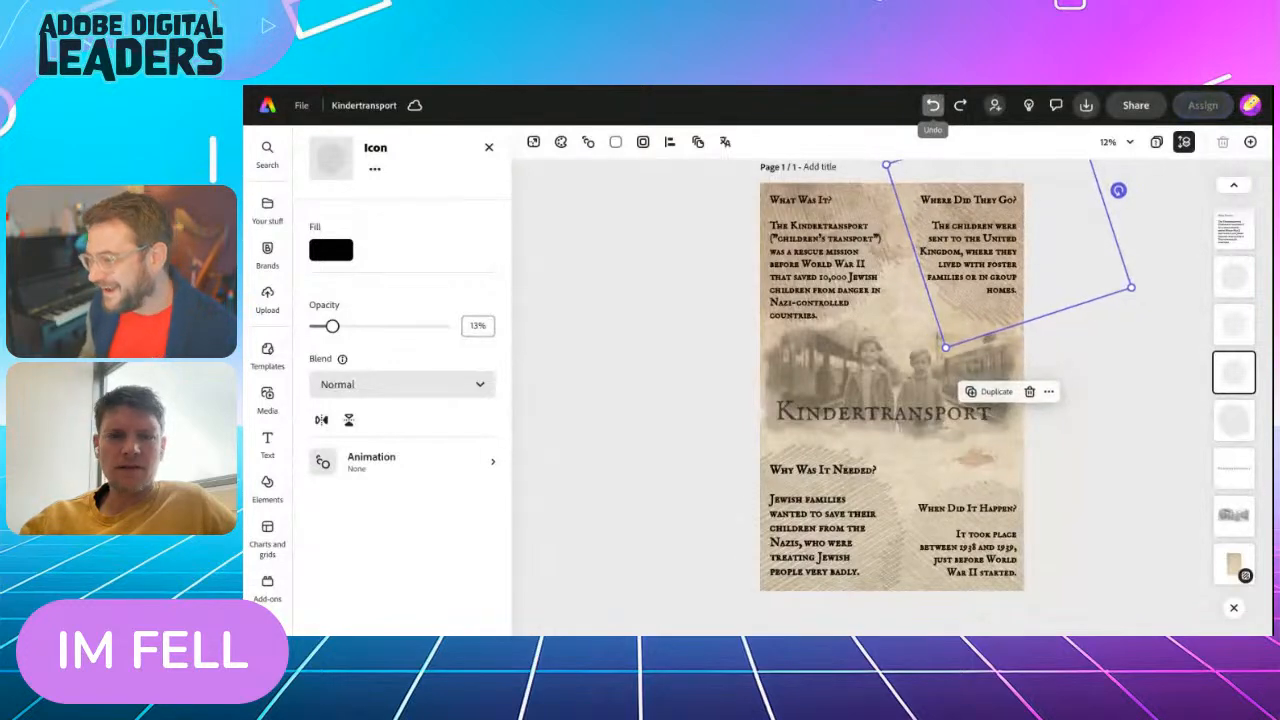
pyautogui.click(932, 107)
pyautogui.click(932, 107)
pyautogui.click(932, 107)
pyautogui.click(932, 107)
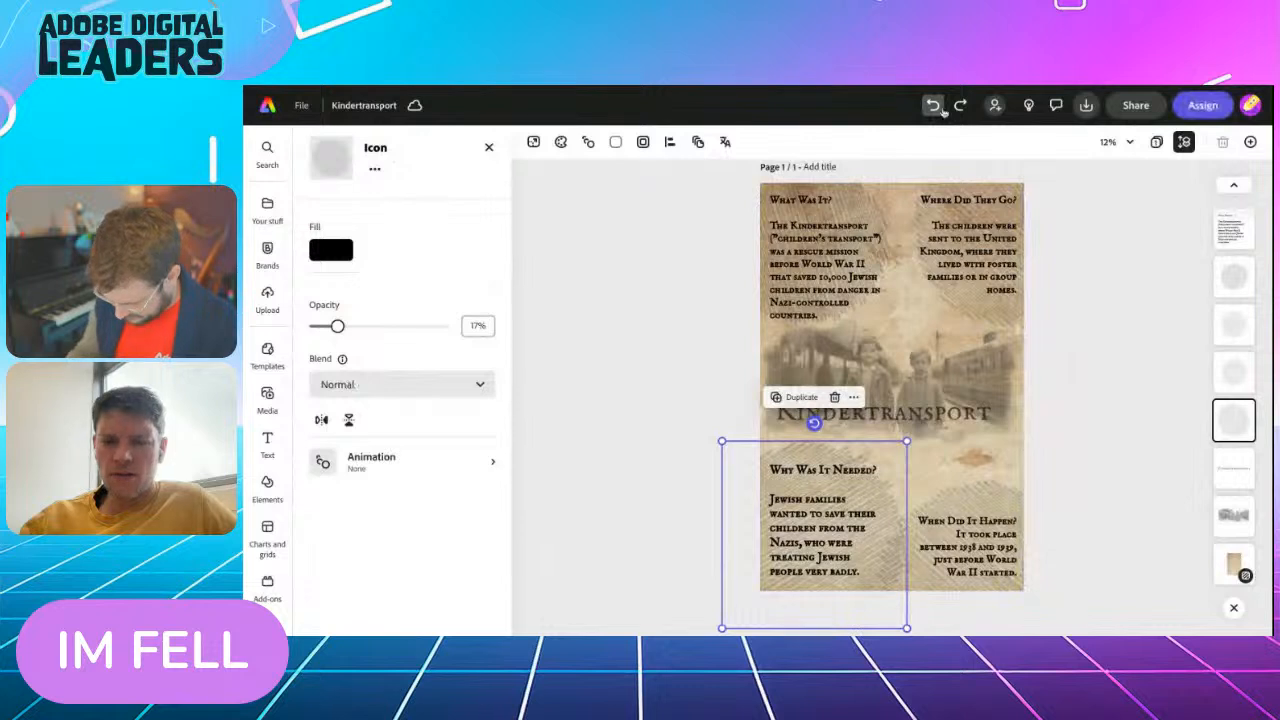
# Redo several of the undone circle edits and undo back to the version with the page background at 74% opacity
pyautogui.click(710, 429)
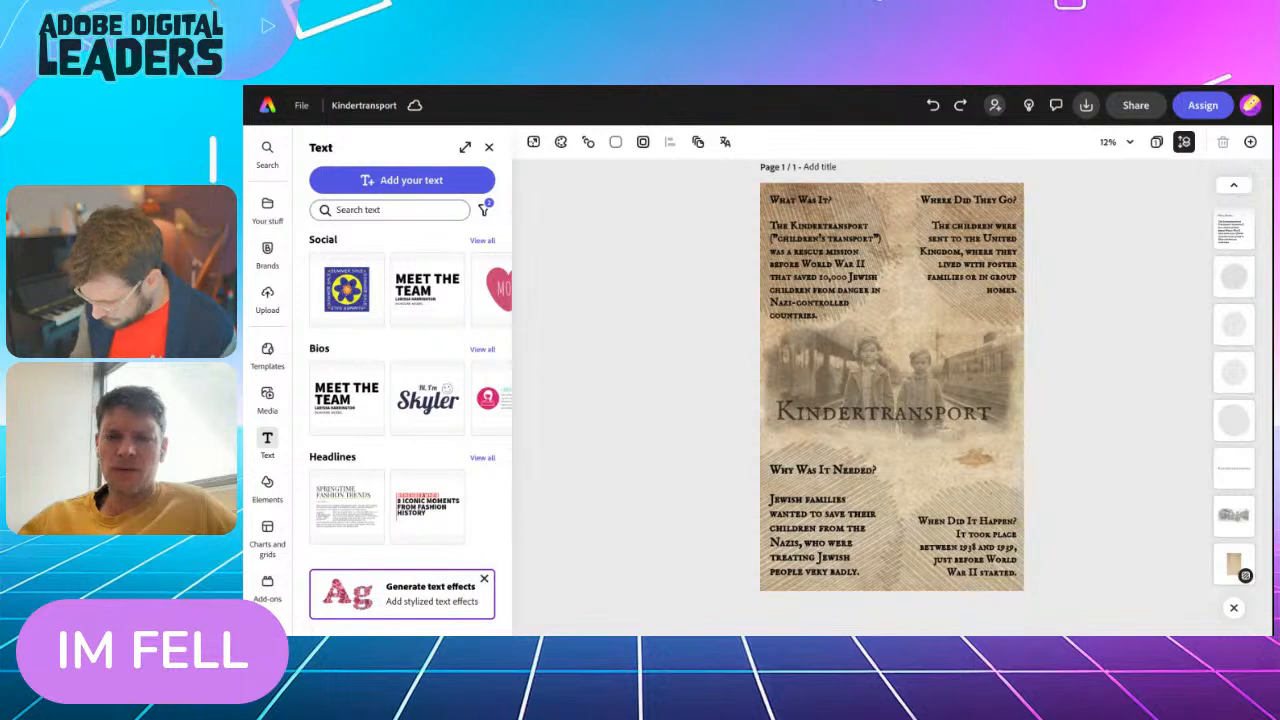
pyautogui.click(961, 105)
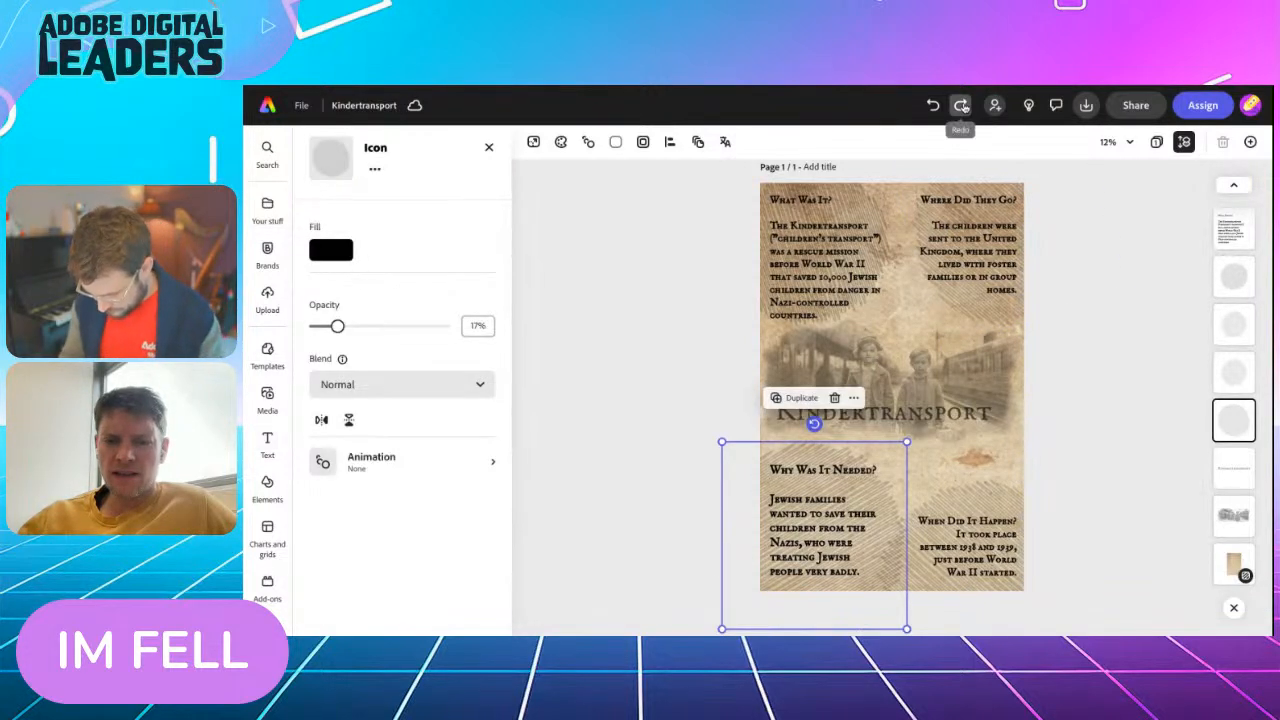
pyautogui.click(961, 105)
pyautogui.click(961, 105)
pyautogui.click(961, 105)
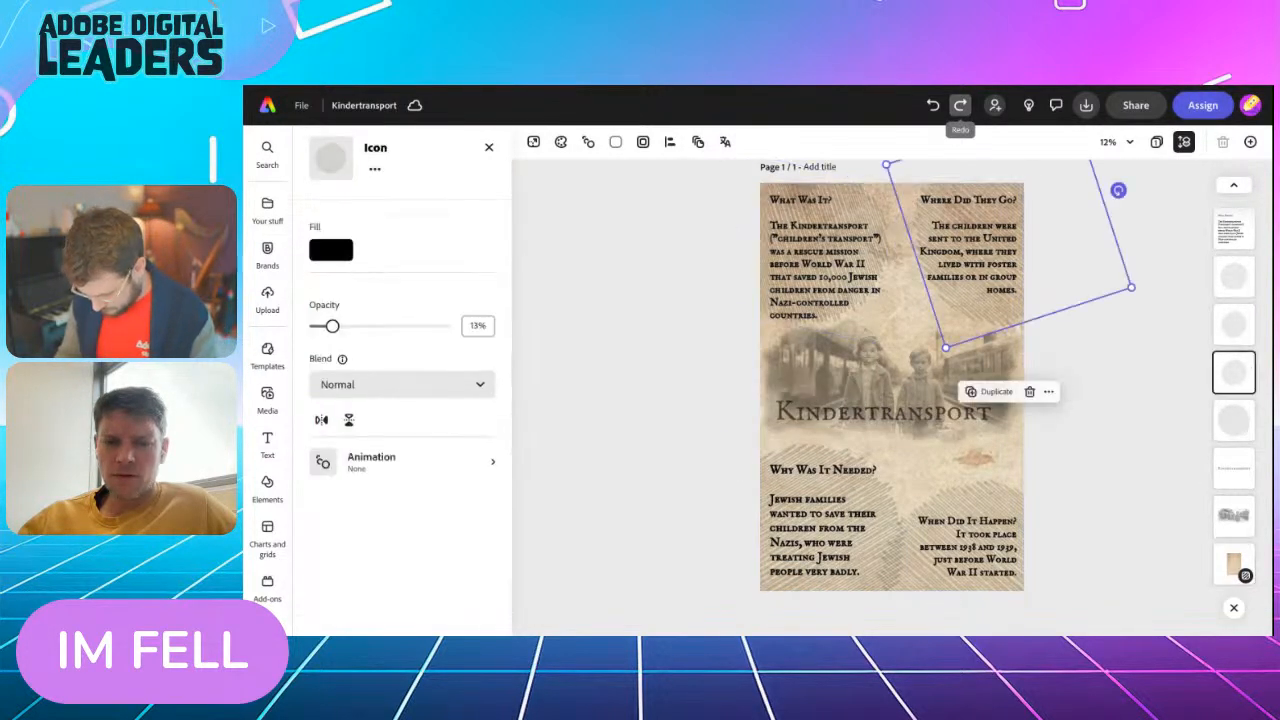
pyautogui.click(934, 106)
pyautogui.click(934, 106)
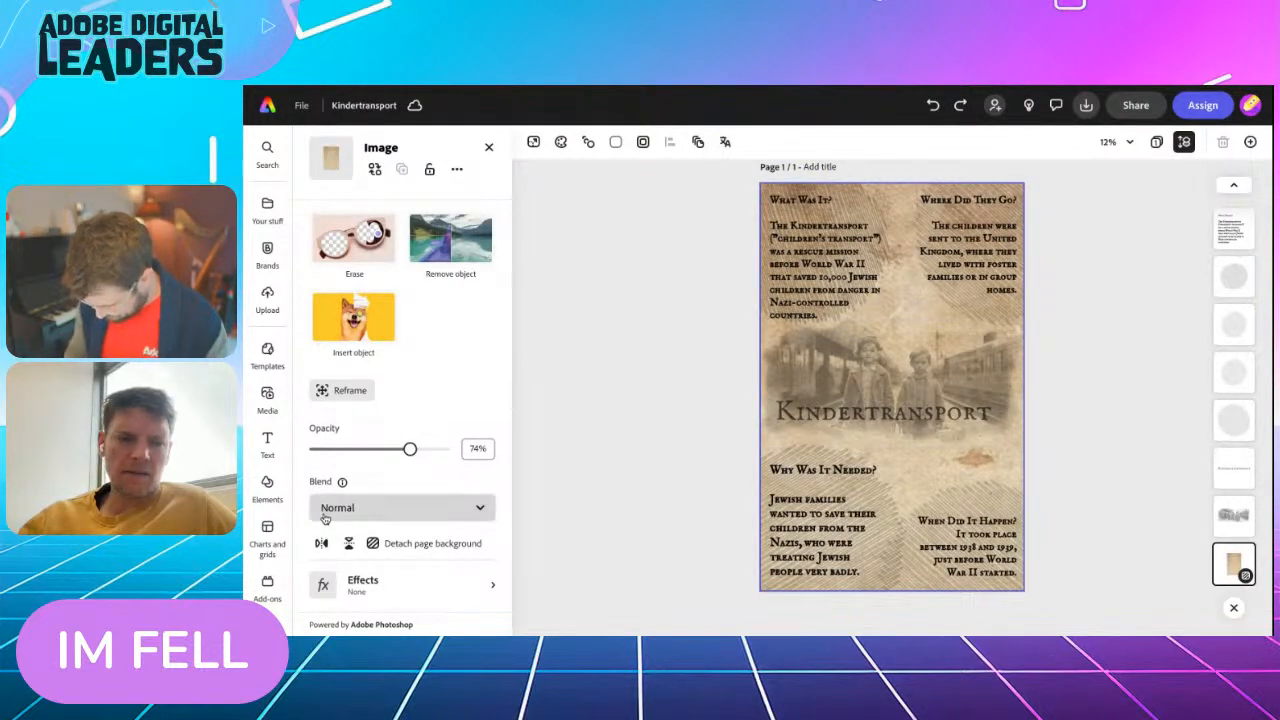
pyautogui.moveTo(342, 481)
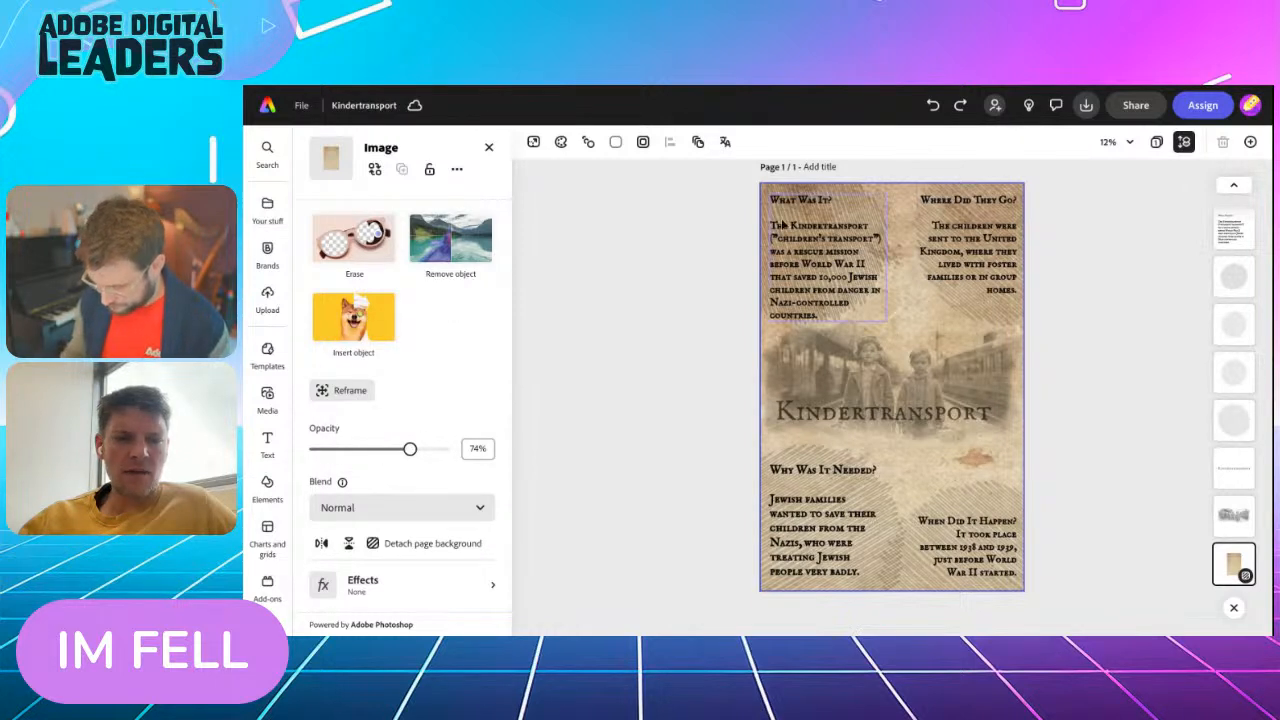
# Redo all the undone edits to the background opacity, textured circles and "When Did It Happen?" text, and deselect the circle
pyautogui.click(961, 106)
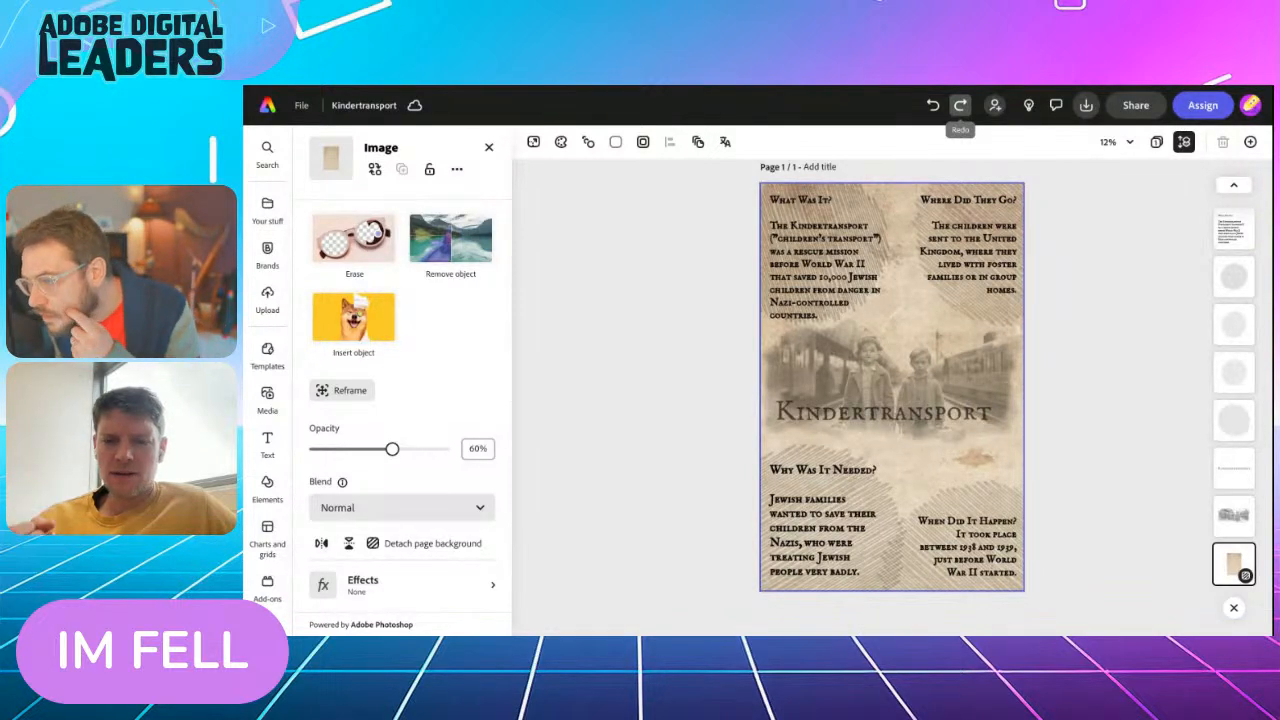
pyautogui.click(960, 105)
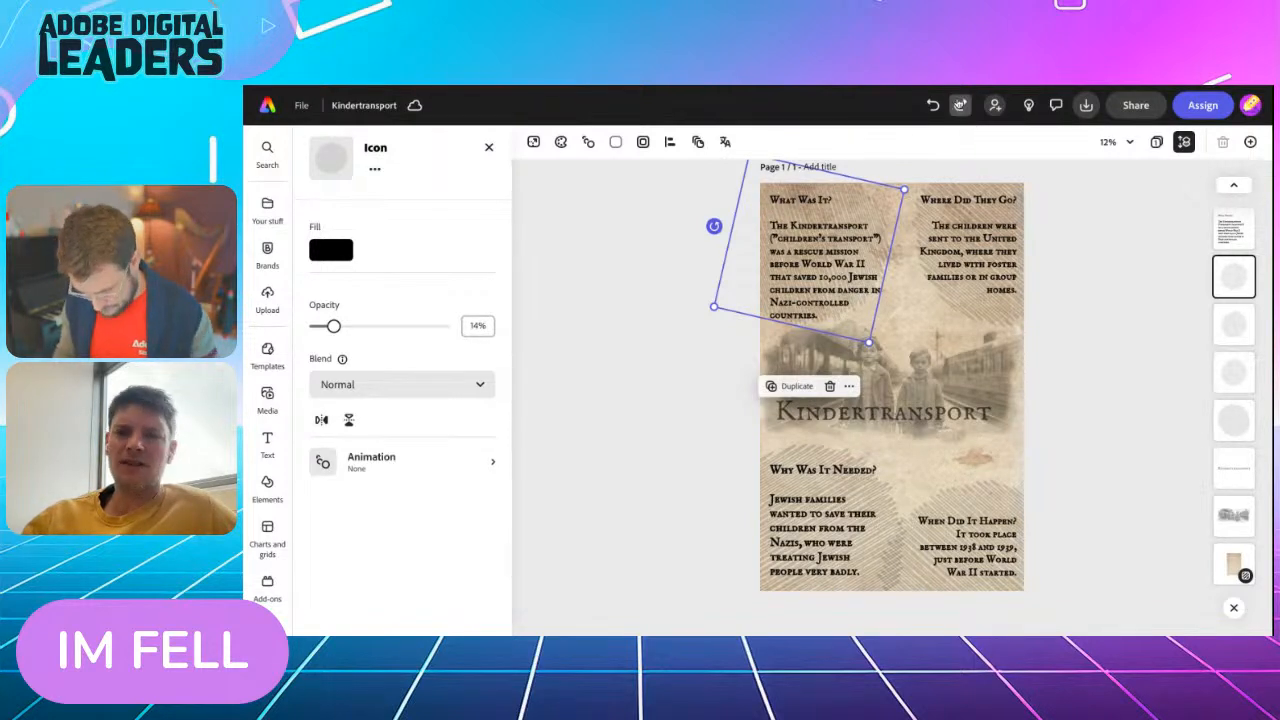
pyautogui.click(960, 105)
pyautogui.click(960, 105)
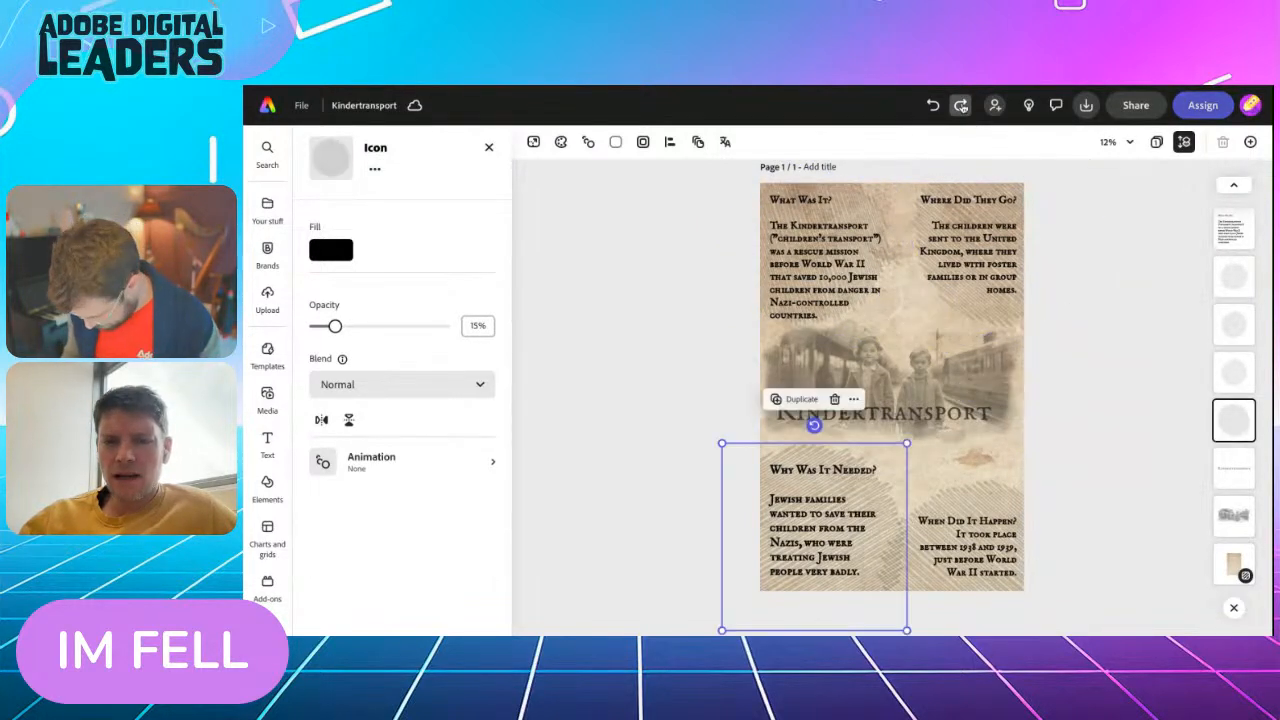
pyautogui.click(960, 105)
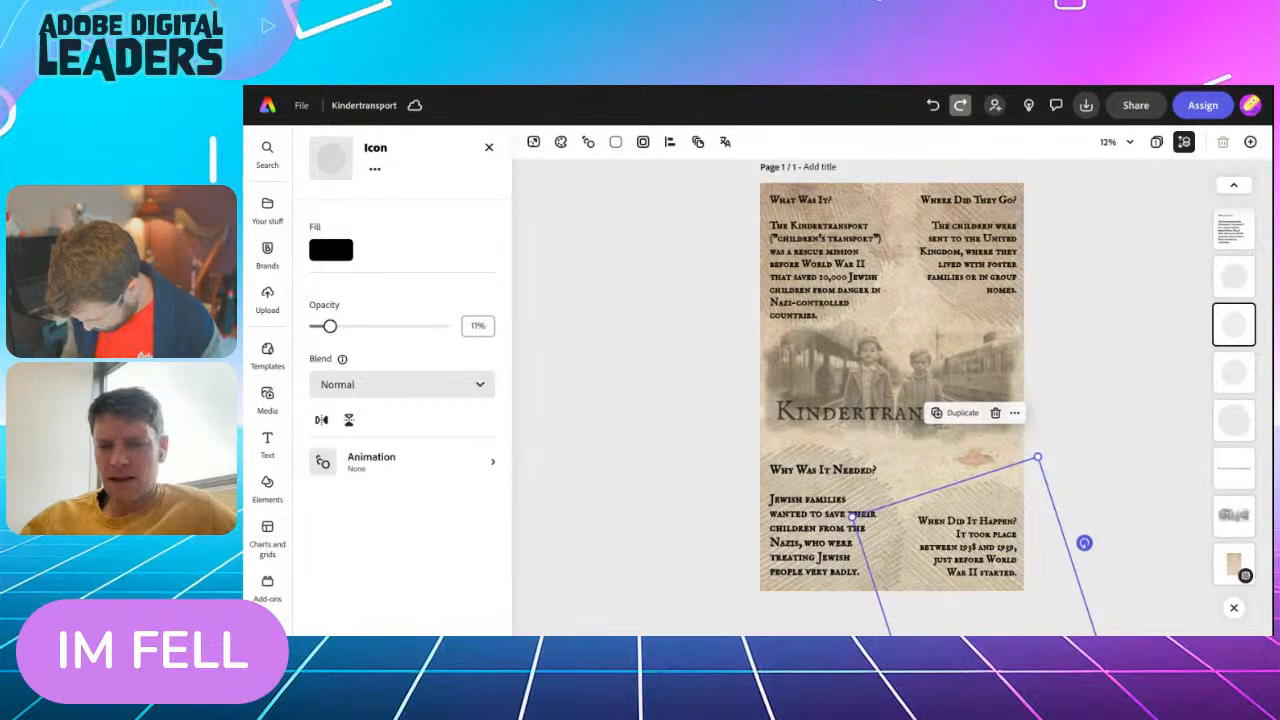
pyautogui.click(960, 105)
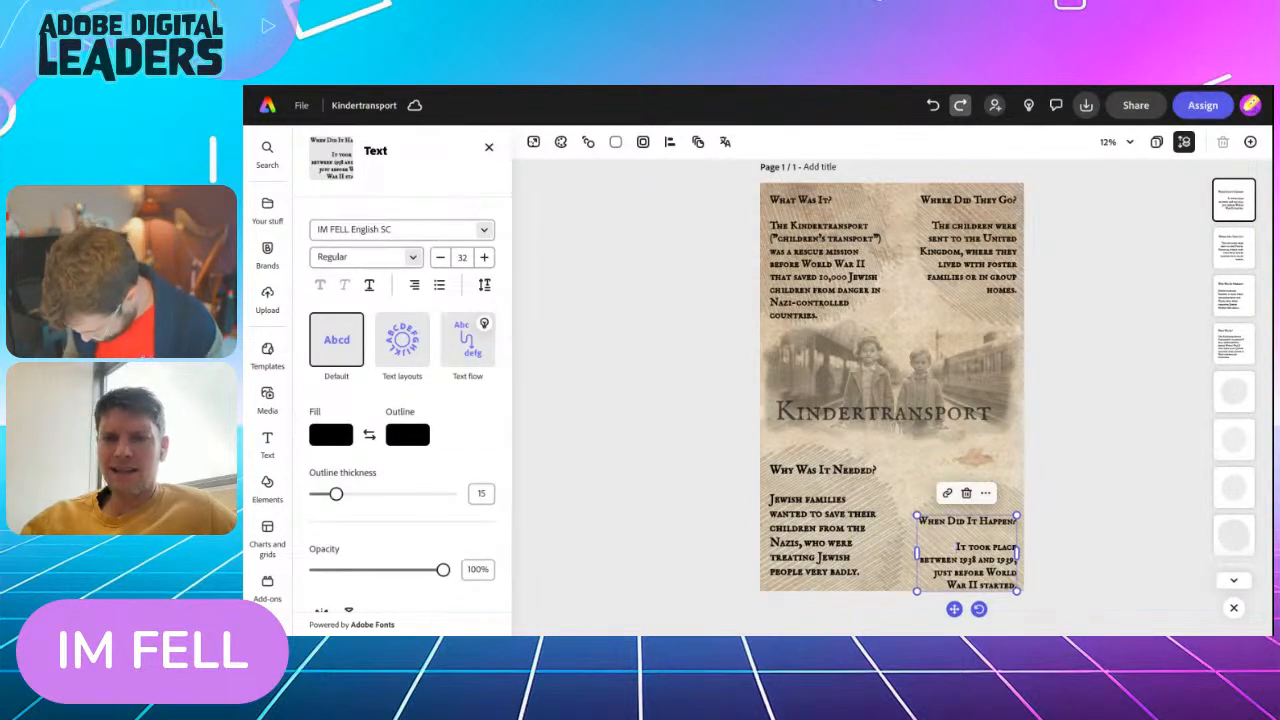
pyautogui.click(960, 105)
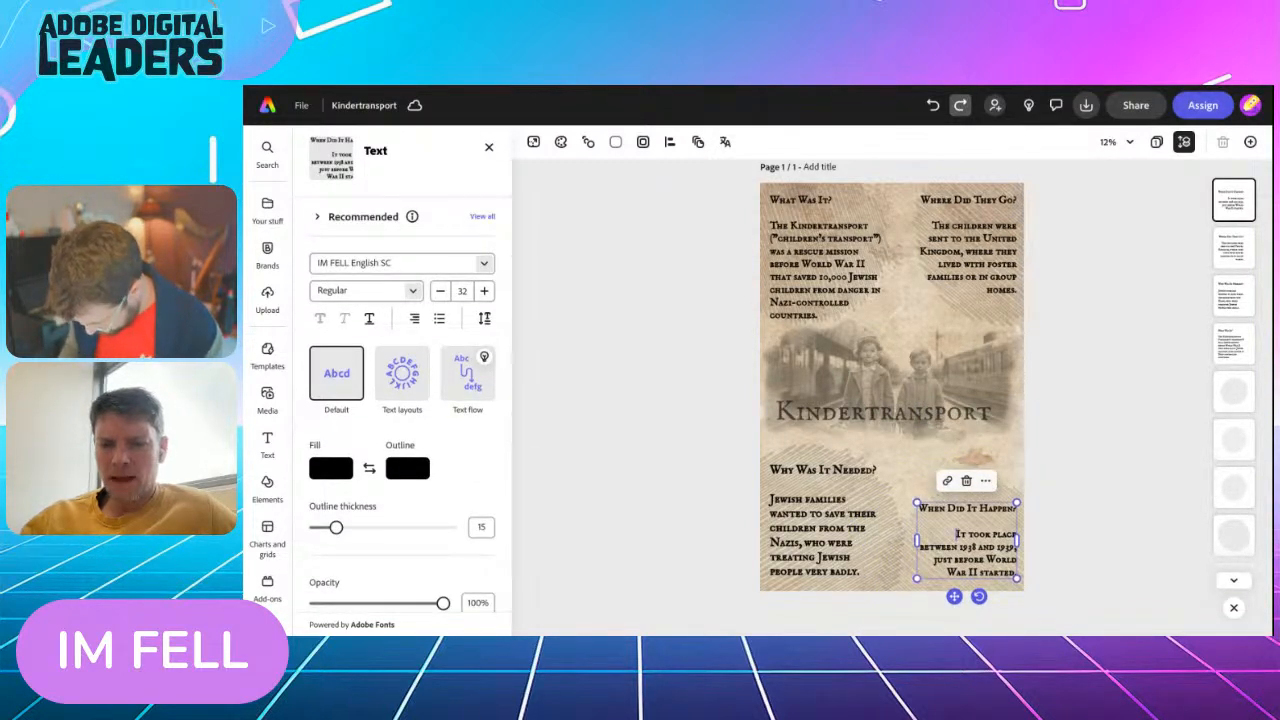
pyautogui.click(960, 105)
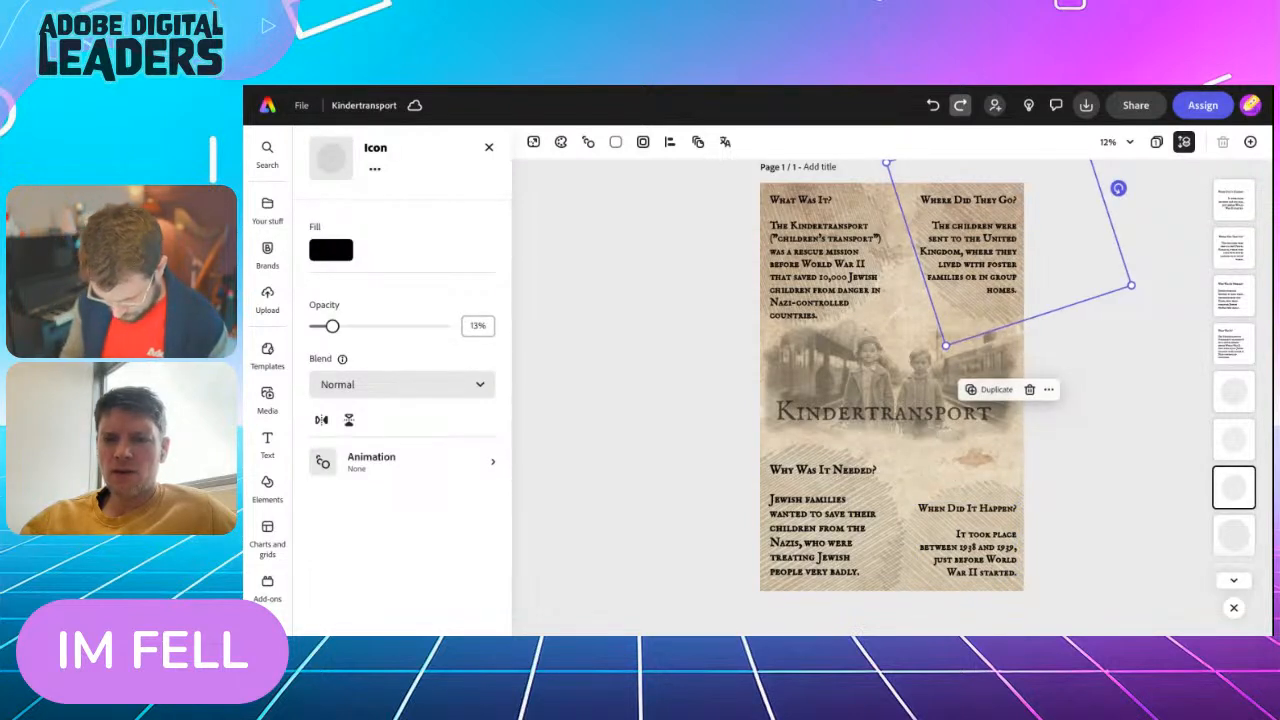
pyautogui.click(960, 105)
pyautogui.click(960, 105)
pyautogui.click(960, 105)
pyautogui.click(960, 105)
pyautogui.click(960, 105)
pyautogui.click(960, 105)
pyautogui.click(960, 105)
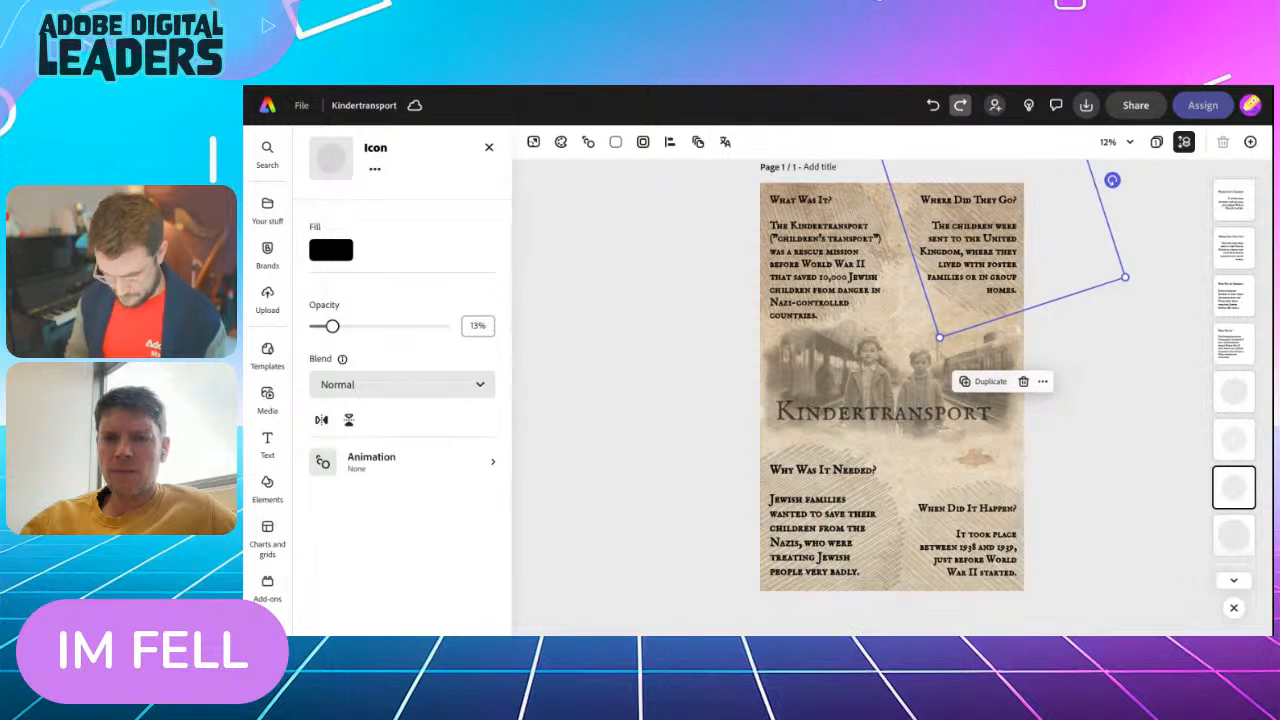
pyautogui.click(960, 105)
pyautogui.click(960, 105)
pyautogui.click(960, 105)
pyautogui.click(960, 105)
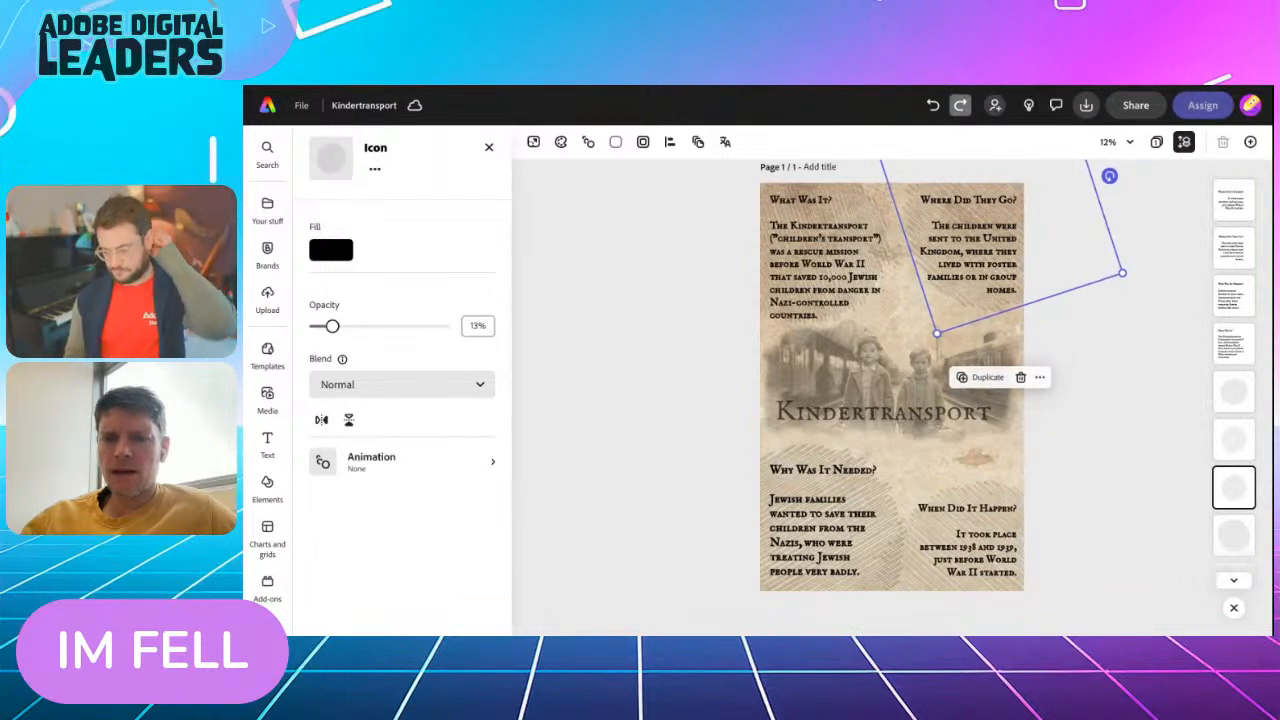
pyautogui.click(960, 105)
pyautogui.click(960, 105)
pyautogui.click(960, 105)
pyautogui.click(960, 105)
pyautogui.click(960, 105)
pyautogui.click(960, 105)
pyautogui.click(677, 358)
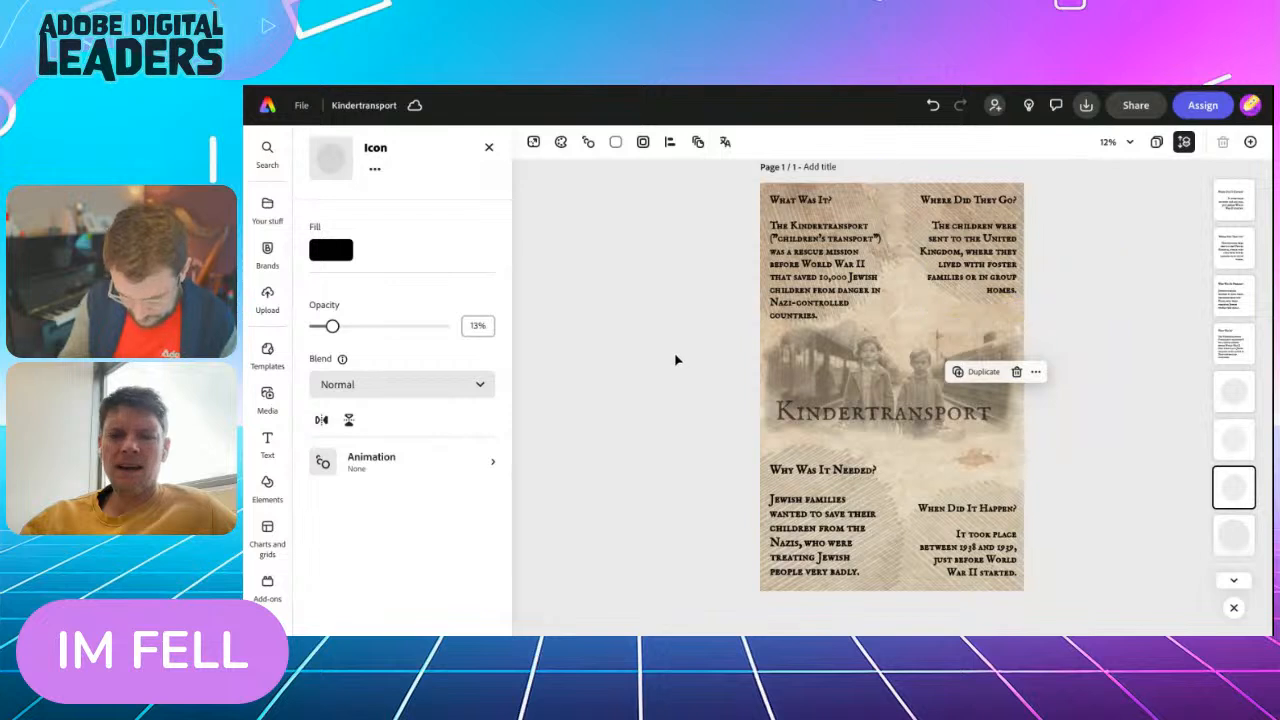
# In the Kindertransport infographic design, move the faint circle behind the "Why was it needed?" section slightly up and to the left
pyautogui.scroll(-1, 675, 360)
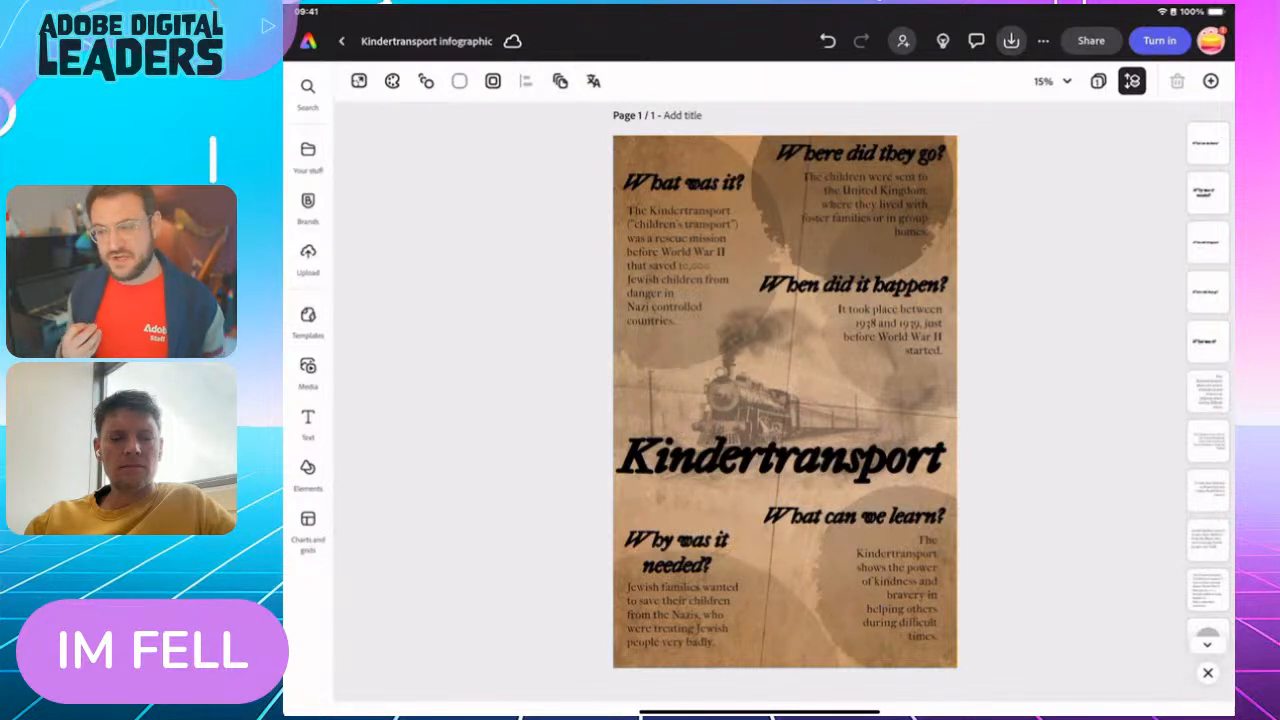
pyautogui.click(762, 622)
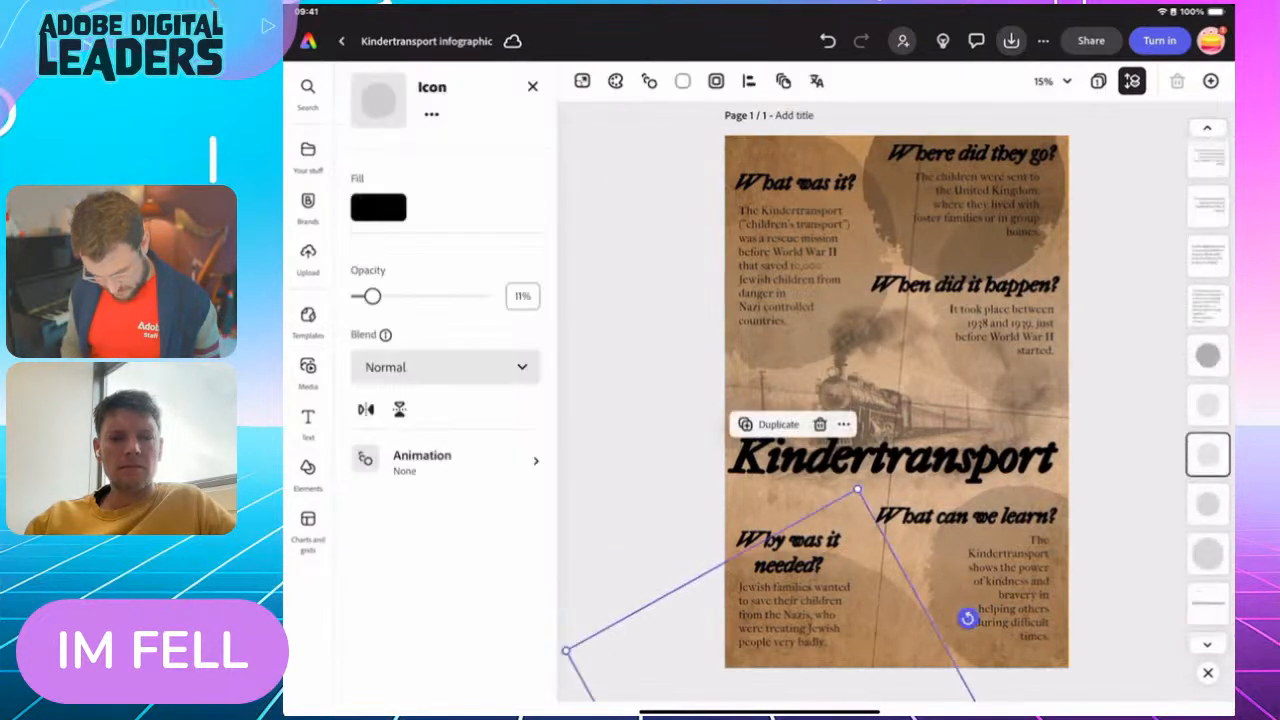
pyautogui.moveTo(862, 624); pyautogui.dragTo(822, 605)
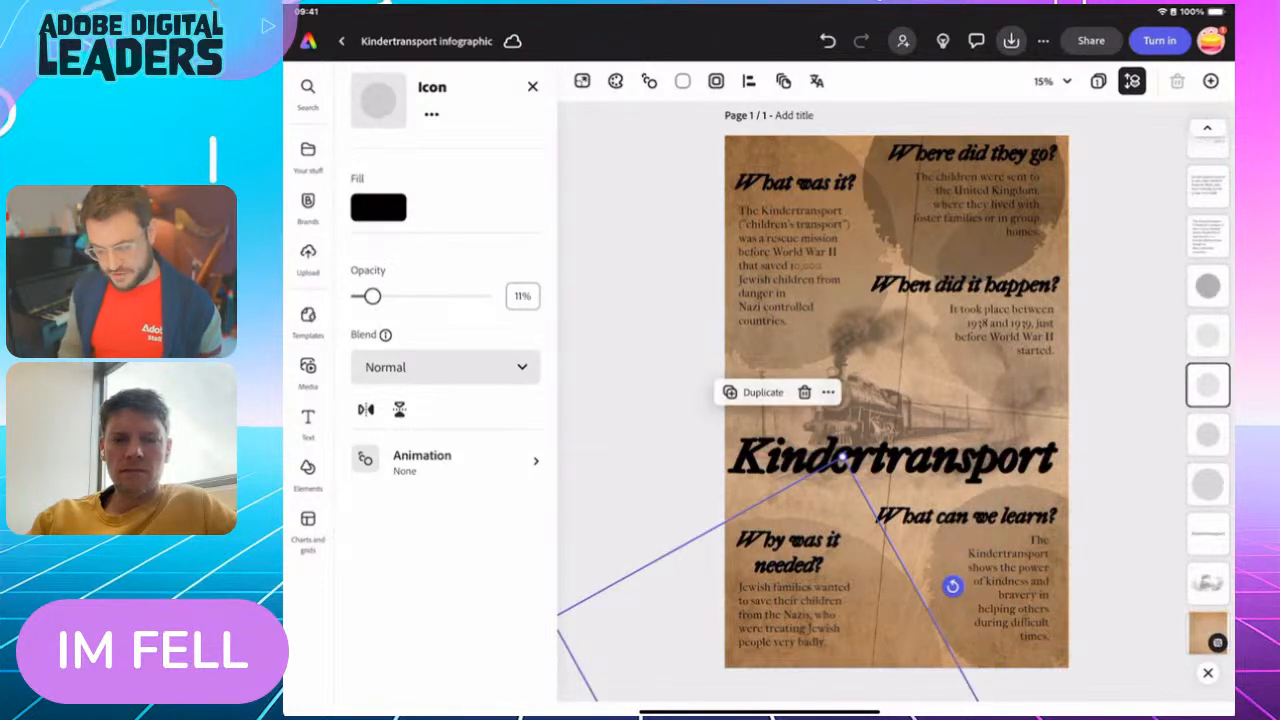
pyautogui.click(1125, 400)
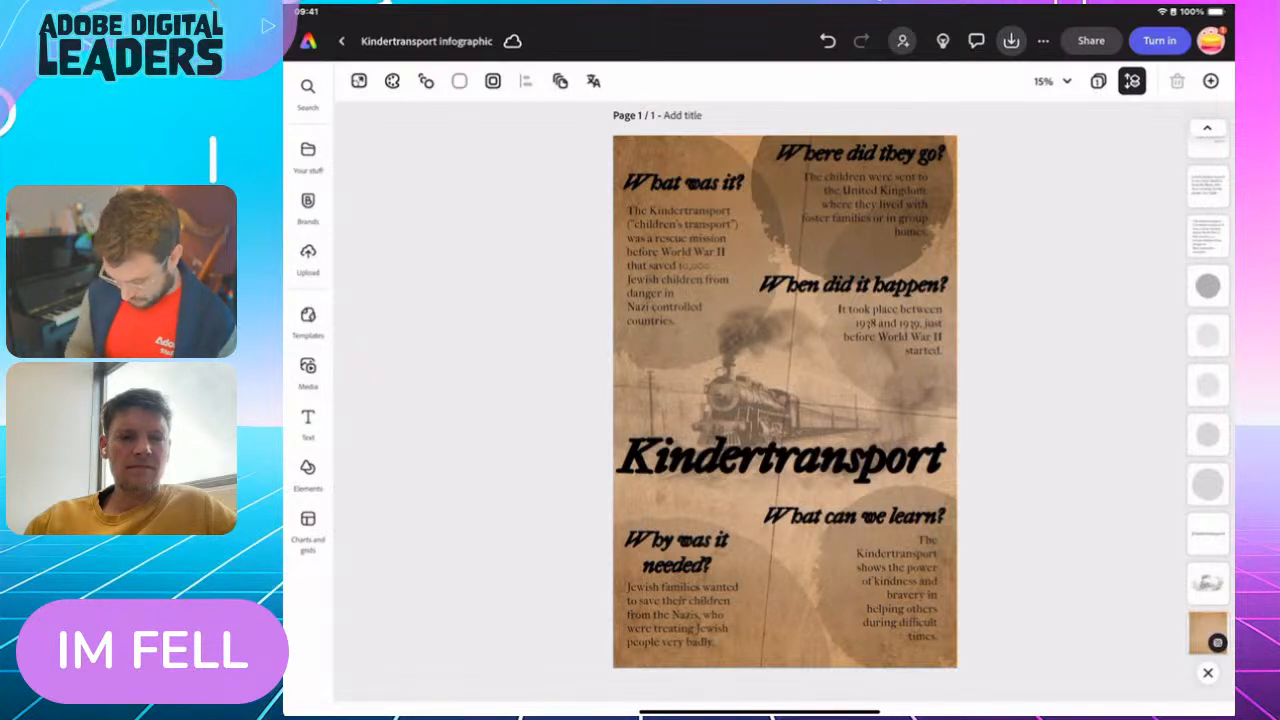
# Add the black rectangular ink stamp and the black scalloped seal stamp from the "Ink stamp" design assets to the page
pyautogui.click(308, 474)
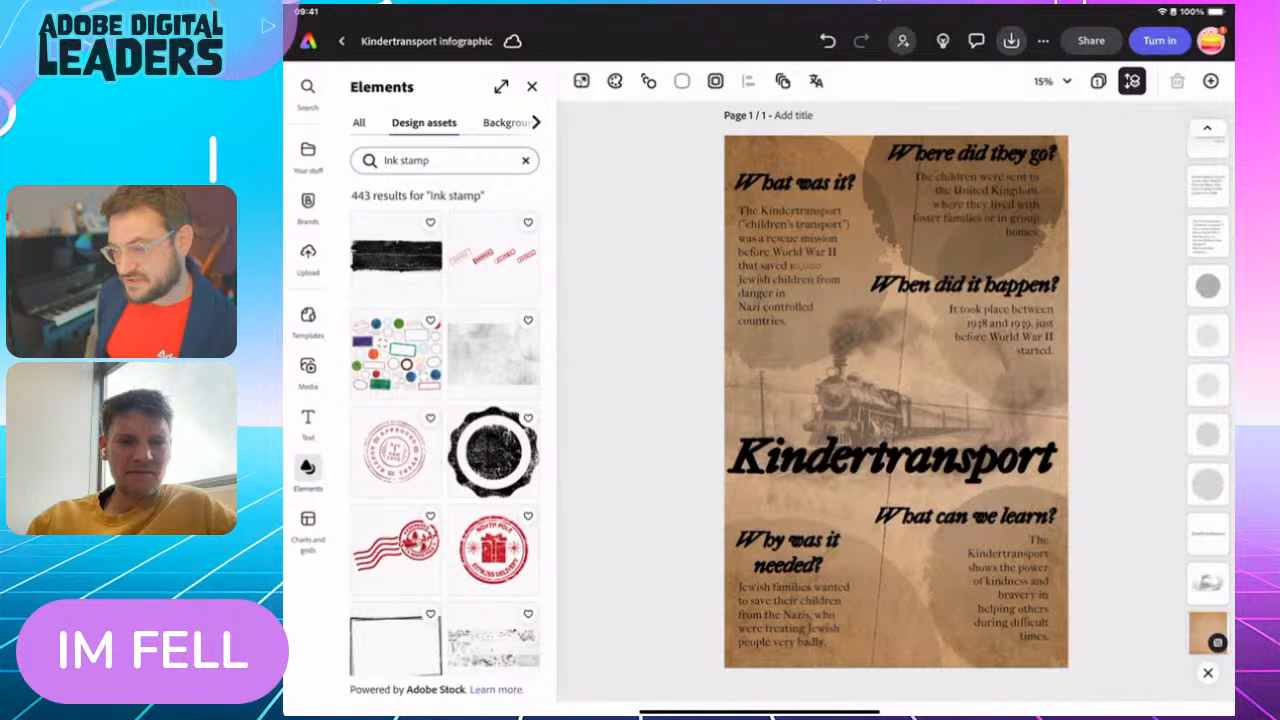
pyautogui.click(396, 256)
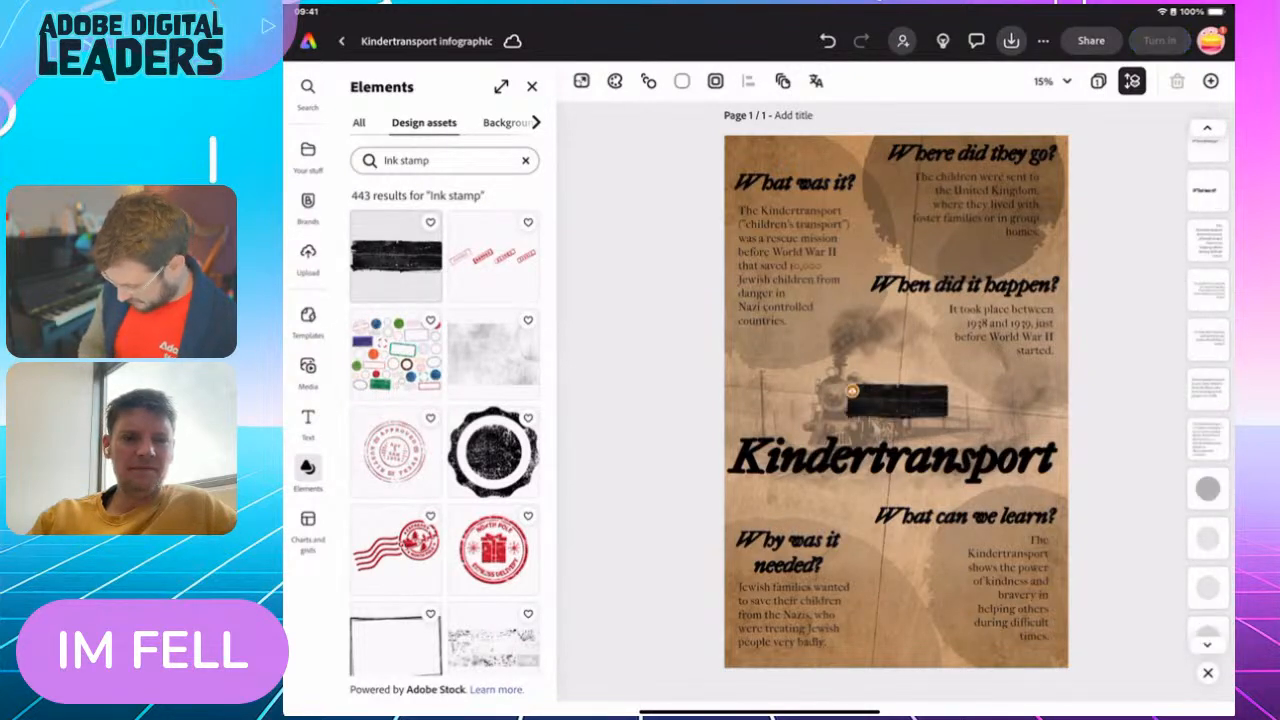
pyautogui.click(493, 452)
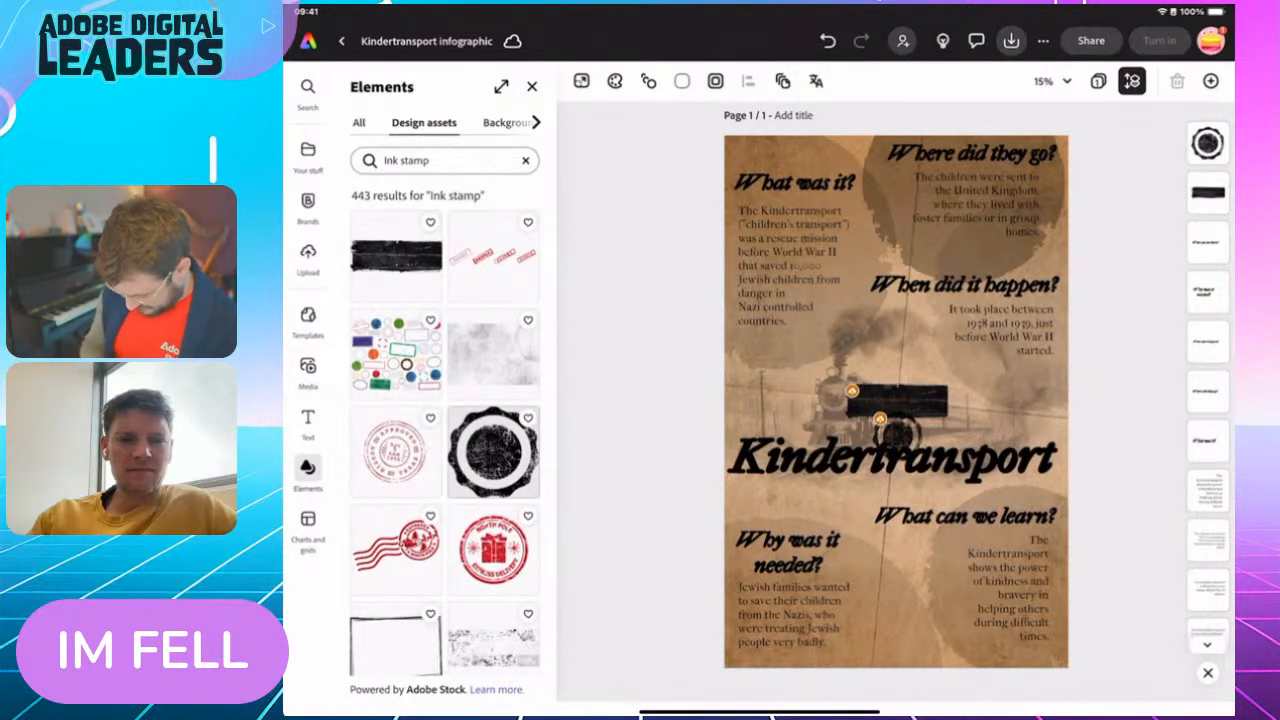
# Find the solid black round stamp with a serrated edge among the "Ink stamp" design assets and add it to the page
pyautogui.scroll(-3, 445, 430)
pyautogui.scroll(-10, 445, 430)
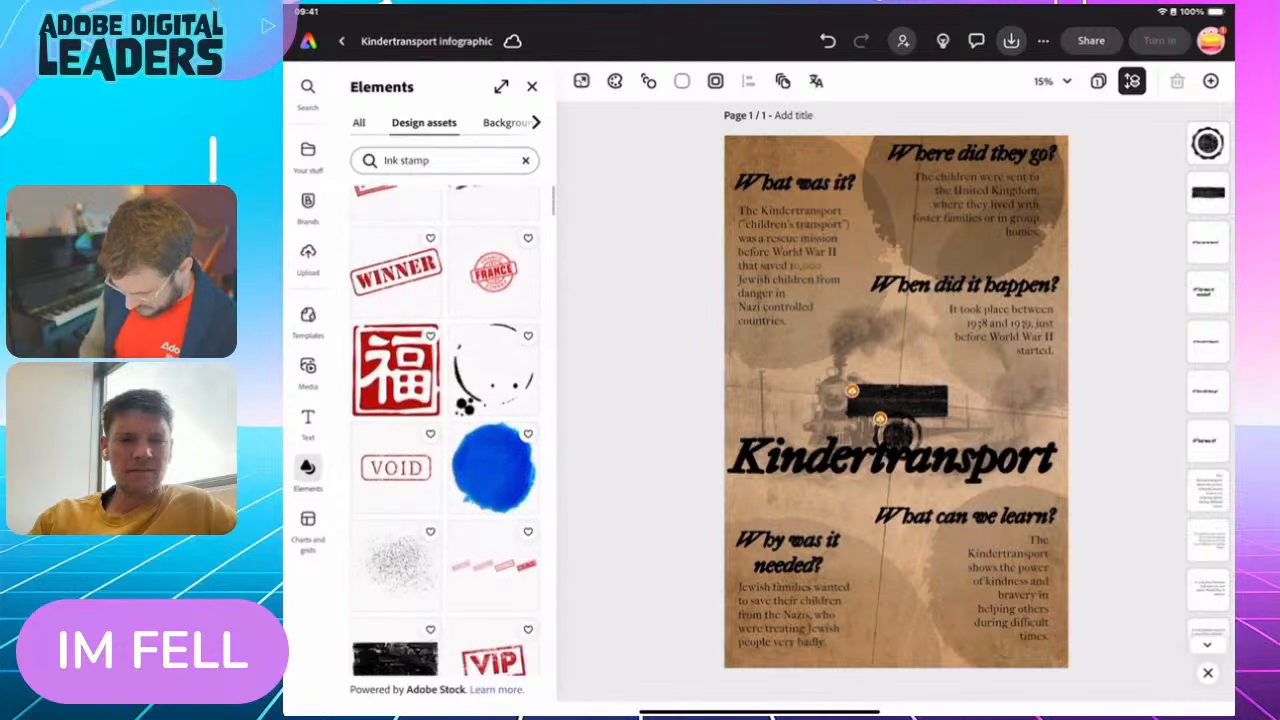
pyautogui.scroll(-5, 445, 430)
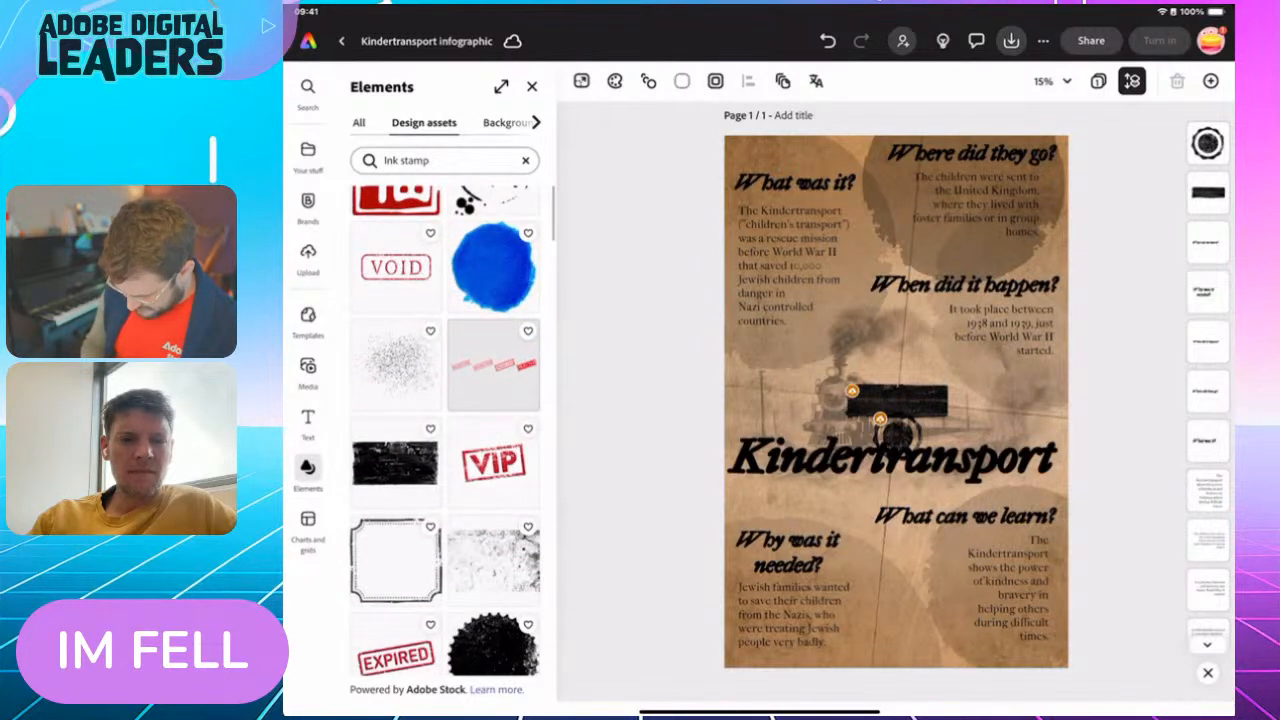
pyautogui.scroll(-6, 445, 430)
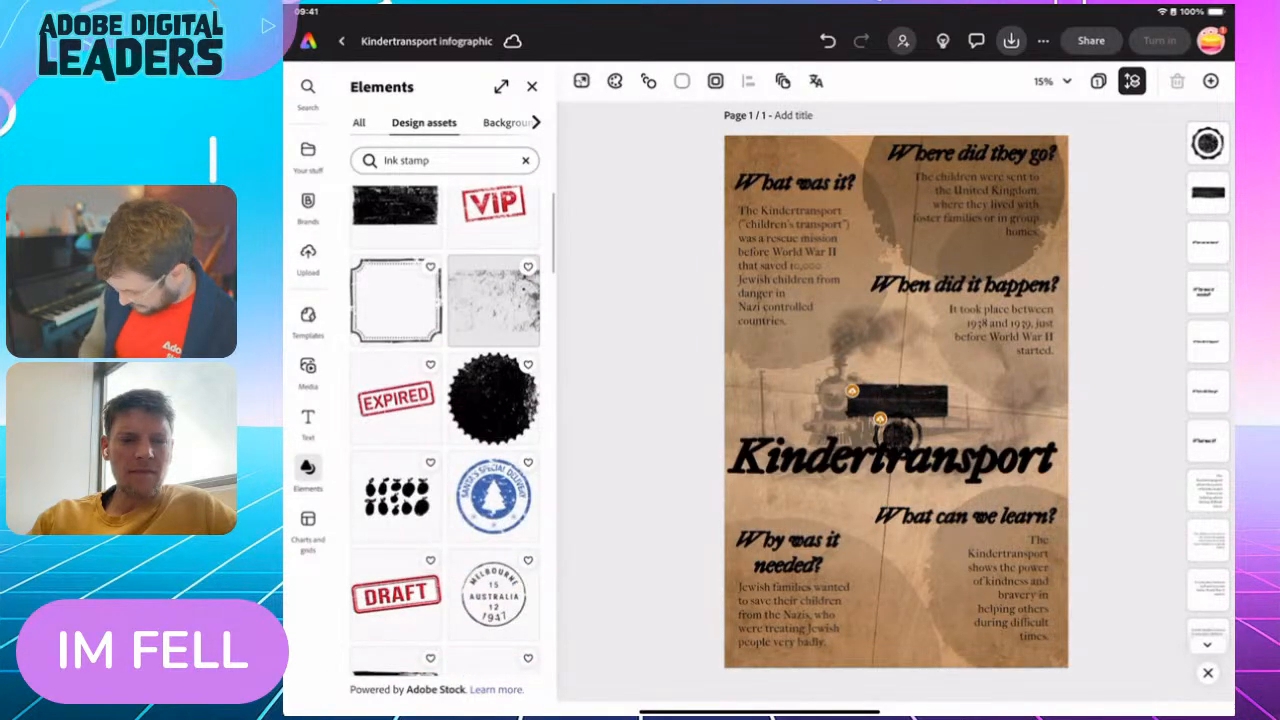
pyautogui.click(493, 397)
# Add two solid black round stamps and the speckled serrated stamp from the "Ink stamp" assets, then close the asset browser
pyautogui.scroll(-6, 445, 430)
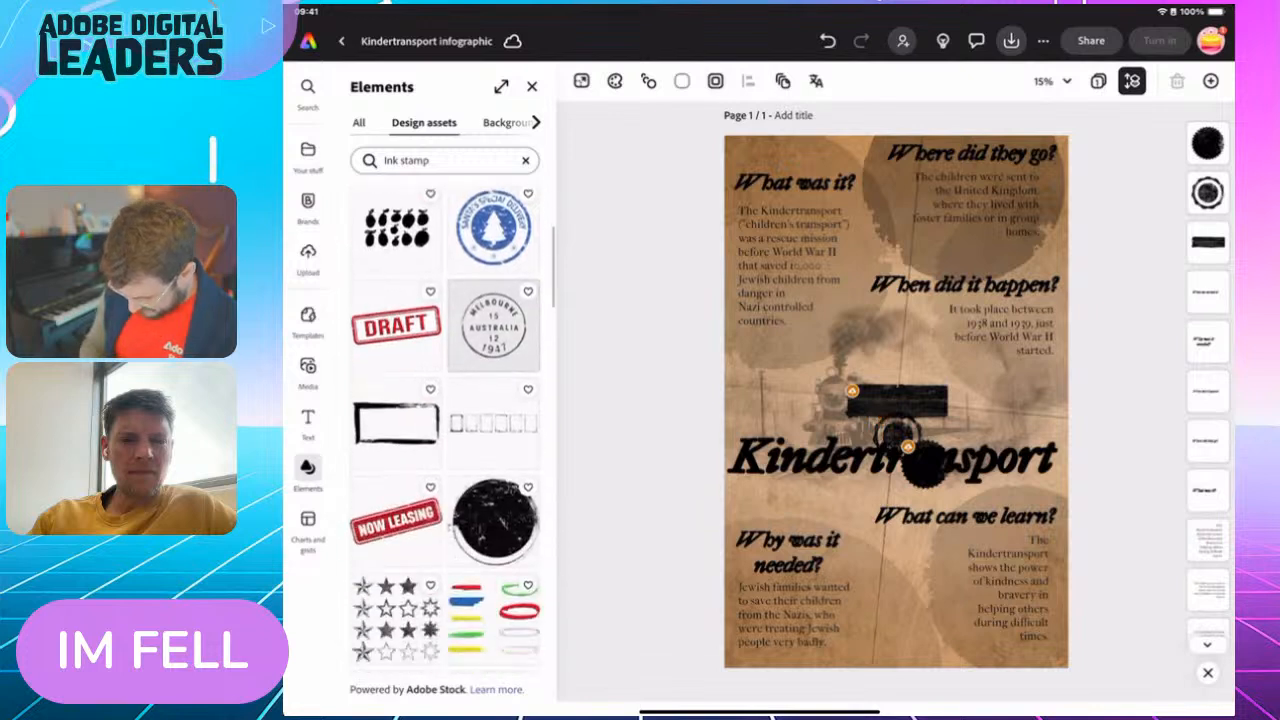
pyautogui.scroll(-2, 445, 430)
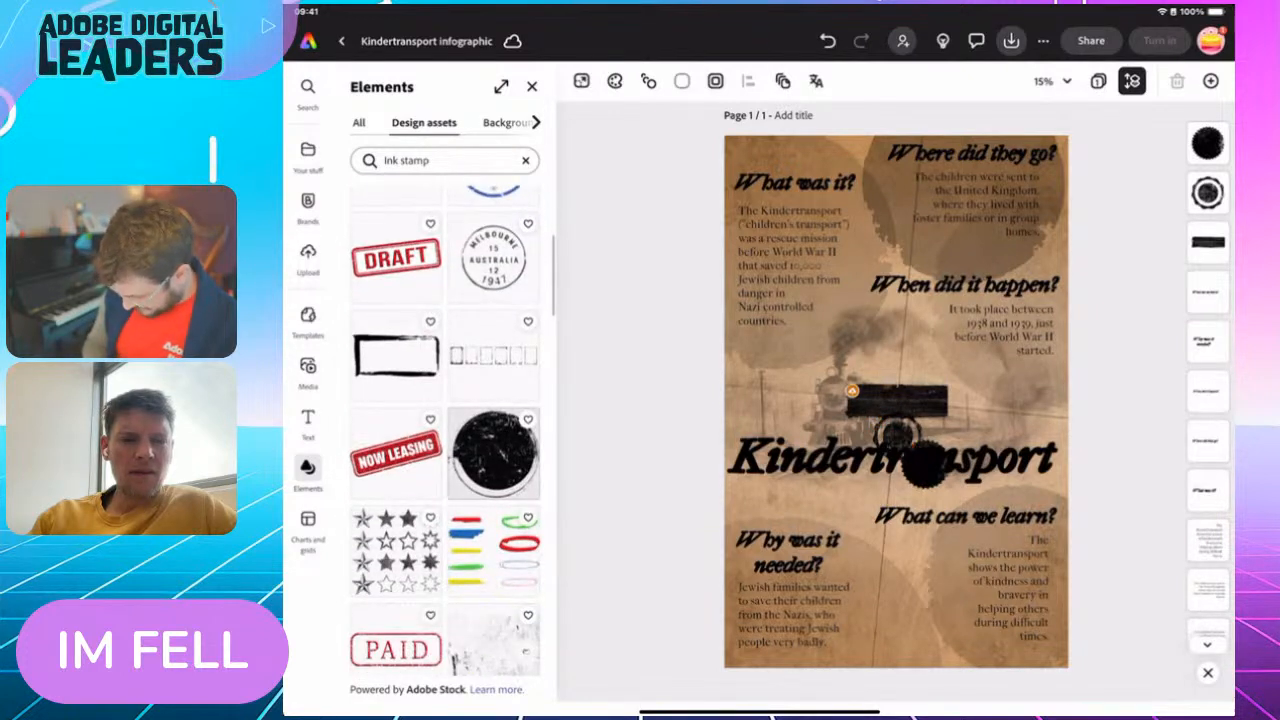
pyautogui.scroll(-12, 445, 430)
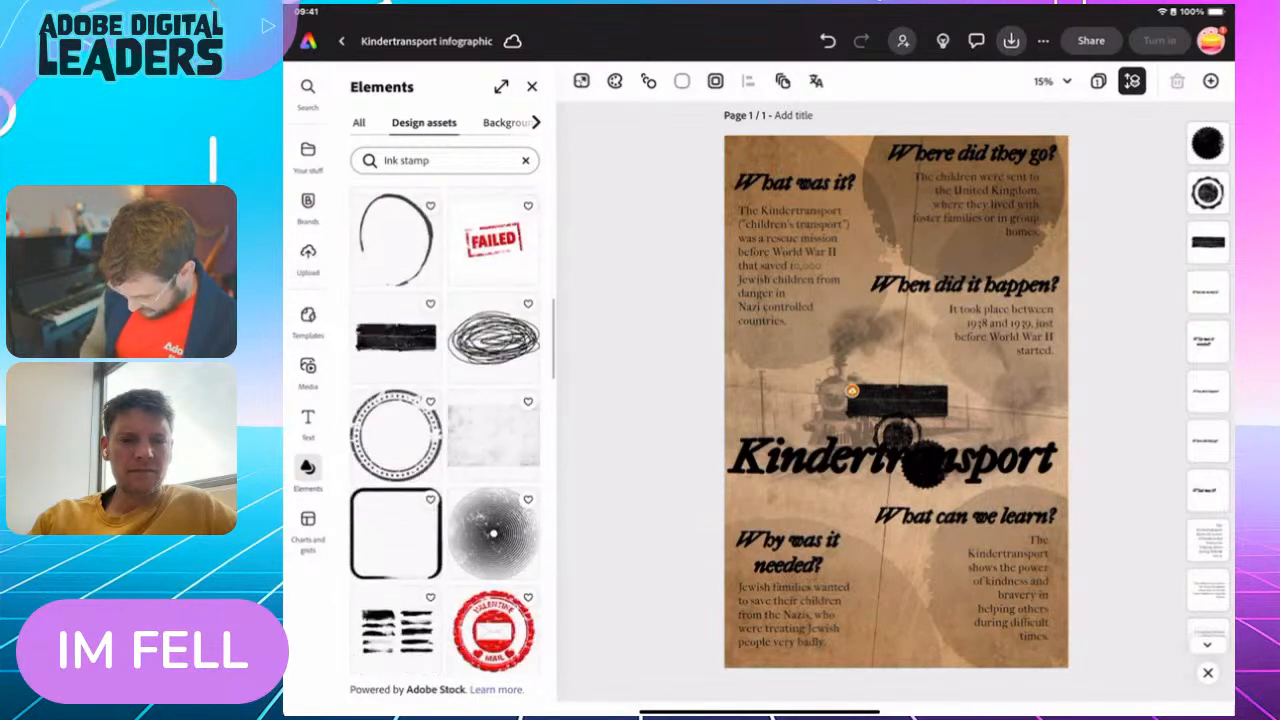
pyautogui.scroll(1, 445, 430)
pyautogui.scroll(-10, 445, 430)
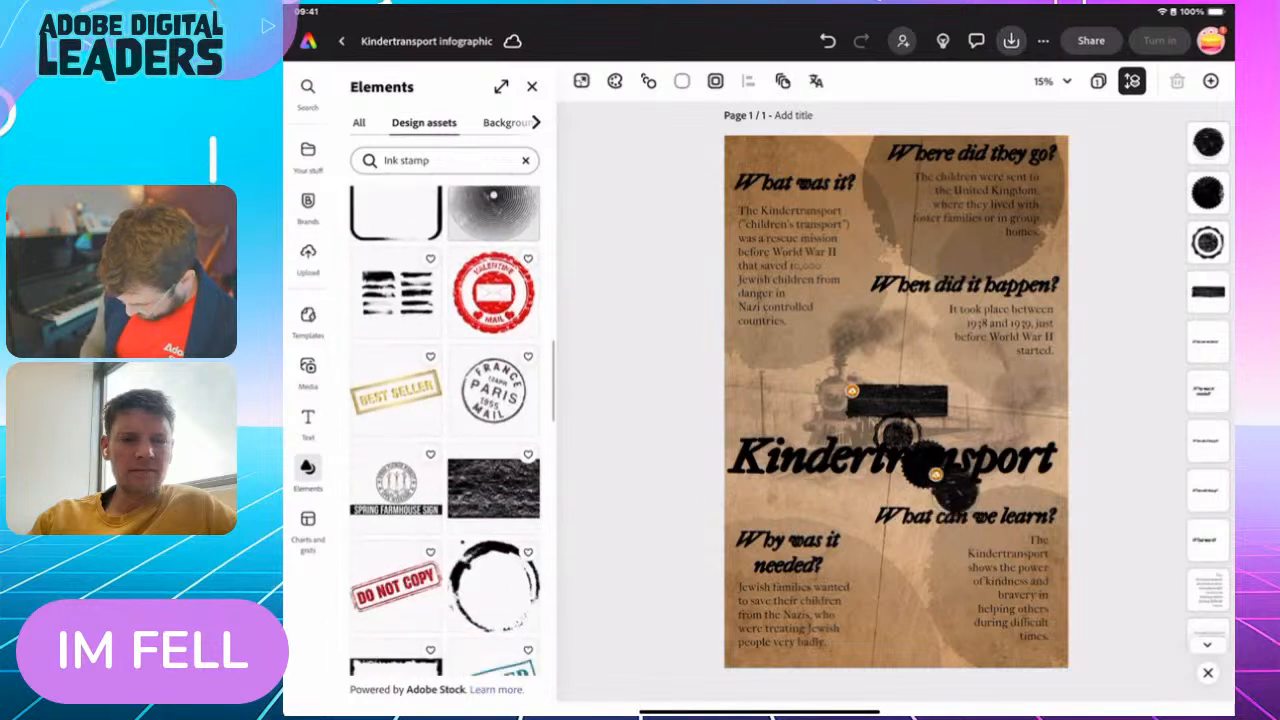
pyautogui.scroll(-4, 445, 430)
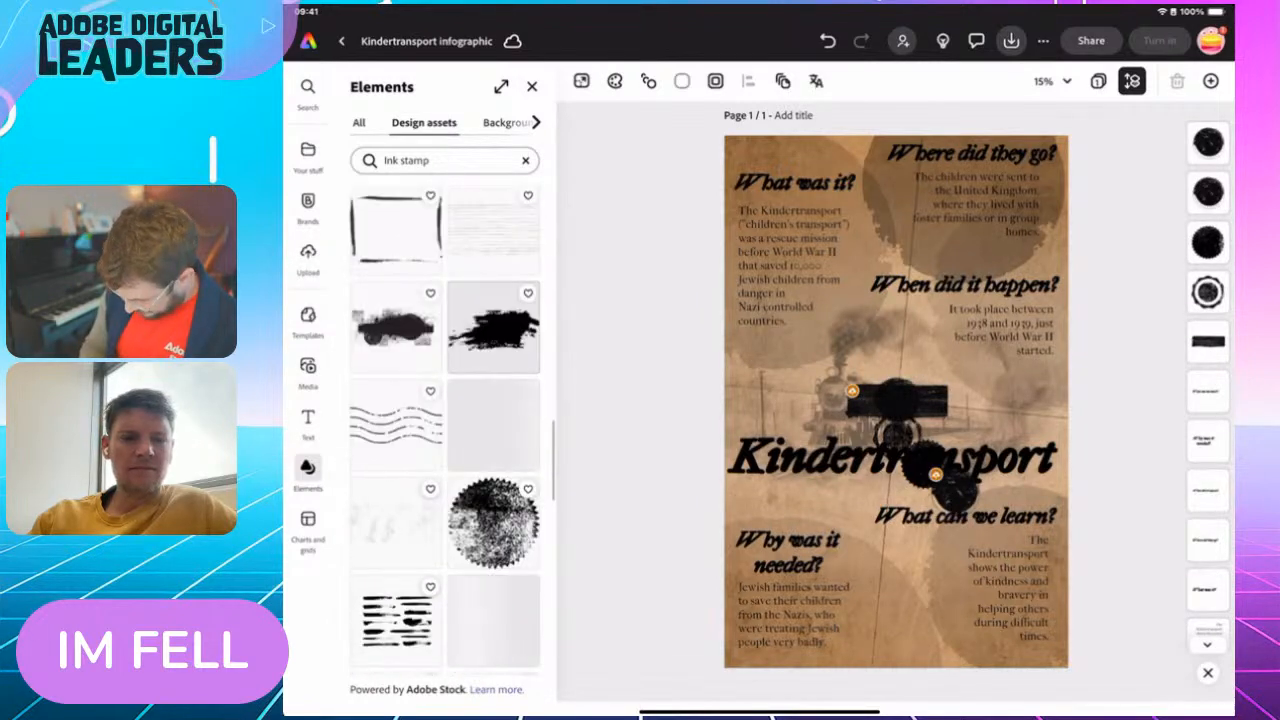
pyautogui.click(493, 513)
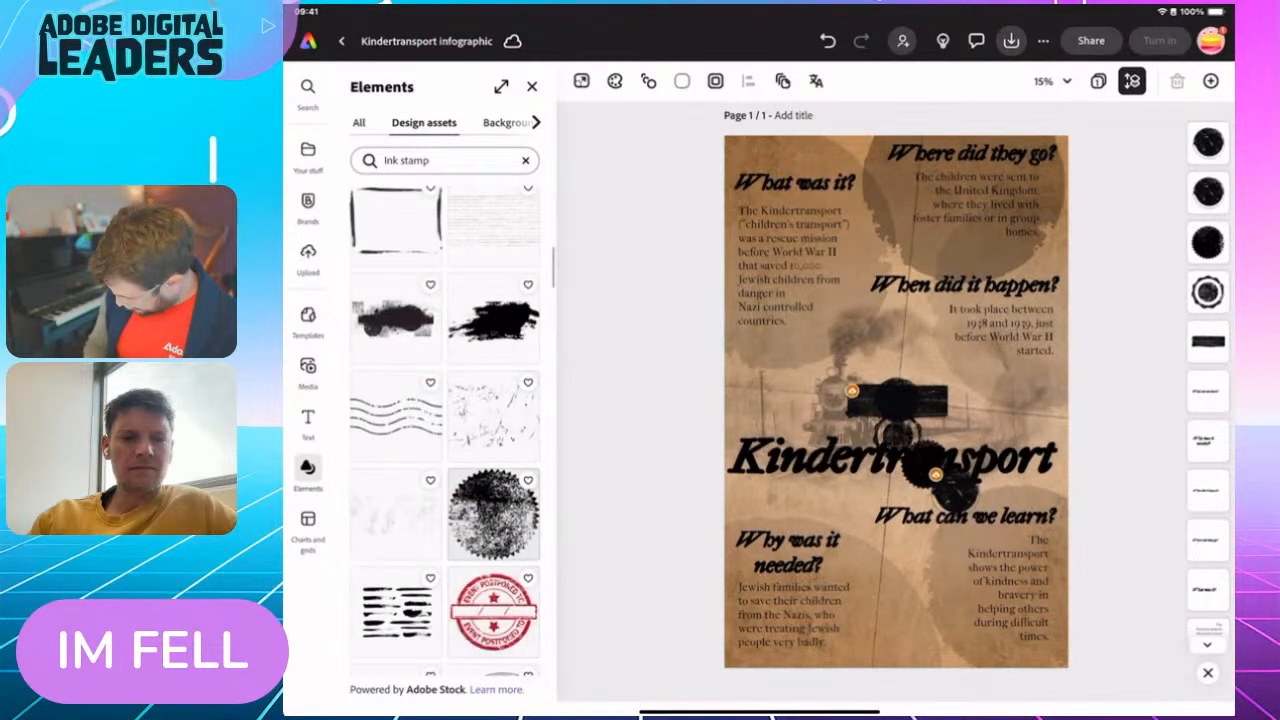
pyautogui.click(532, 87)
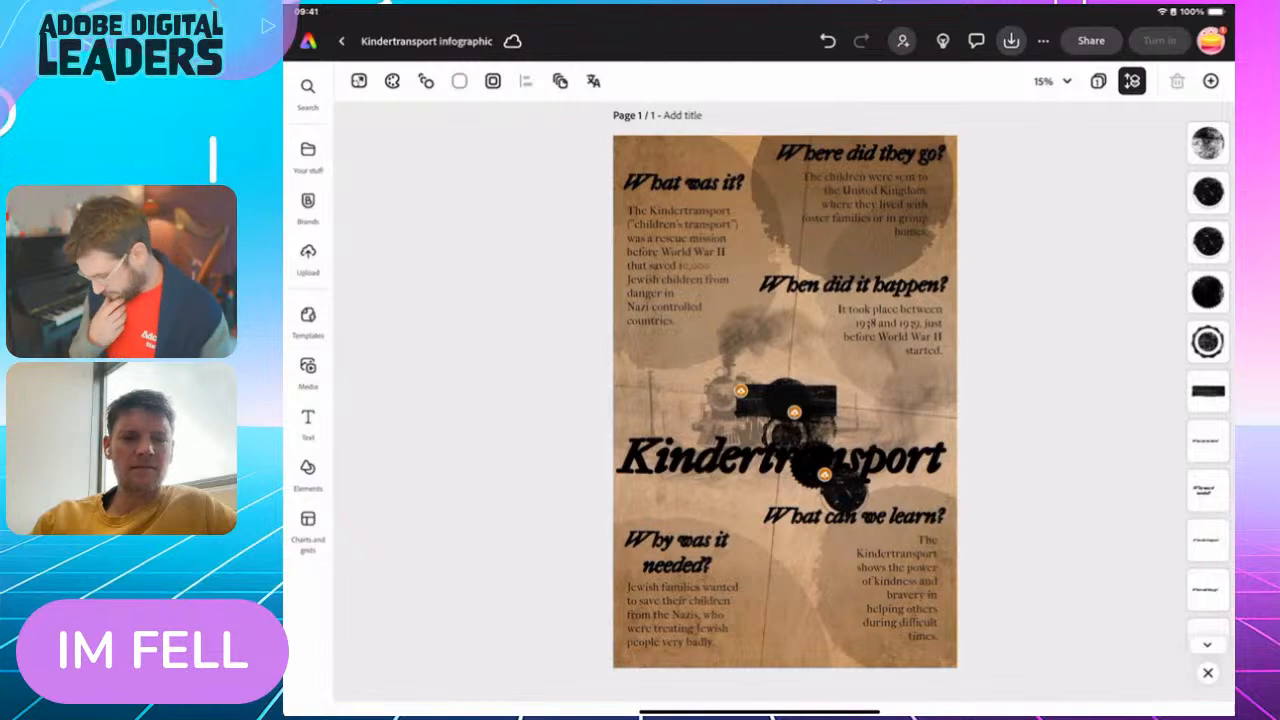
# Move the round black stamp below the title to the page's left edge beside the train, enlarge it and lower its opacity
pyautogui.click(847, 492)
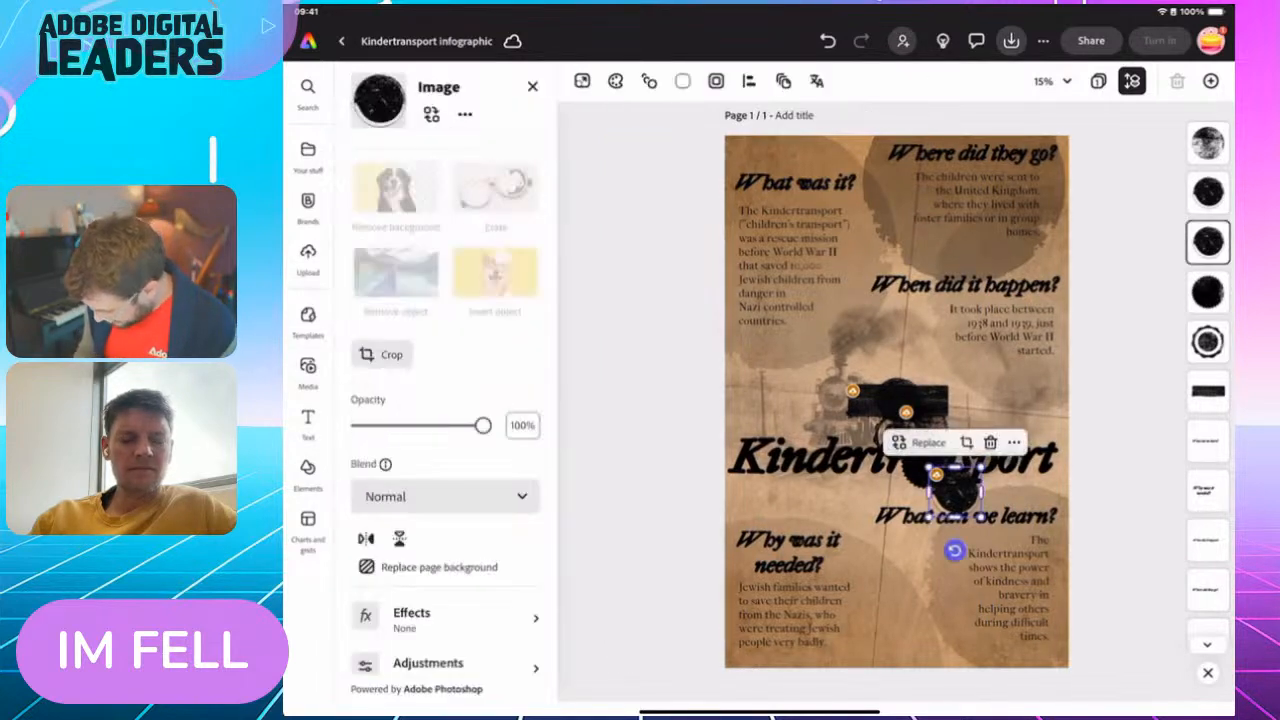
pyautogui.moveTo(957, 492)
pyautogui.mouseDown()
pyautogui.moveTo(807, 503)
pyautogui.moveTo(711, 378)
pyautogui.moveTo(803, 464)
pyautogui.mouseUp()
pyautogui.moveTo(755, 405); pyautogui.dragTo(762, 391)
pyautogui.moveTo(483, 425); pyautogui.dragTo(397, 425)
# Move the speckled serrated stamp to the page's right edge at the end of the title and resize it to overhang the edge
pyautogui.click(924, 430)
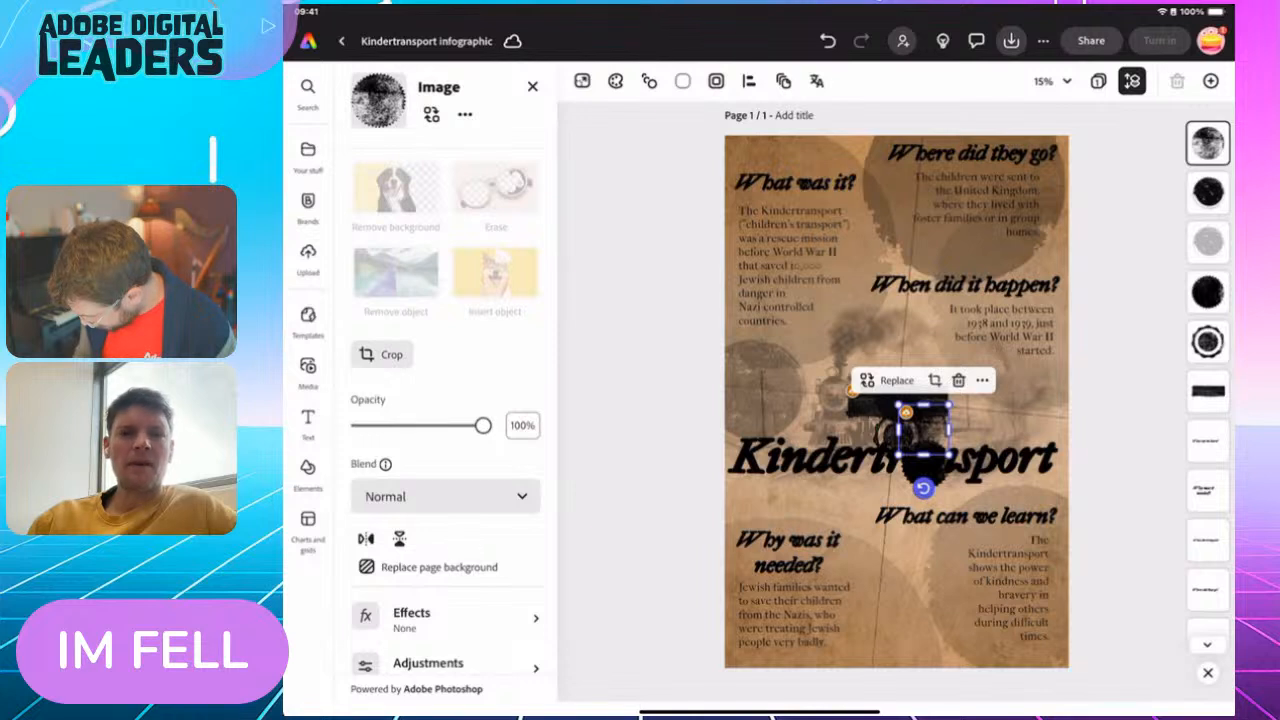
pyautogui.moveTo(949, 455); pyautogui.dragTo(608, 390)
pyautogui.click(850, 400)
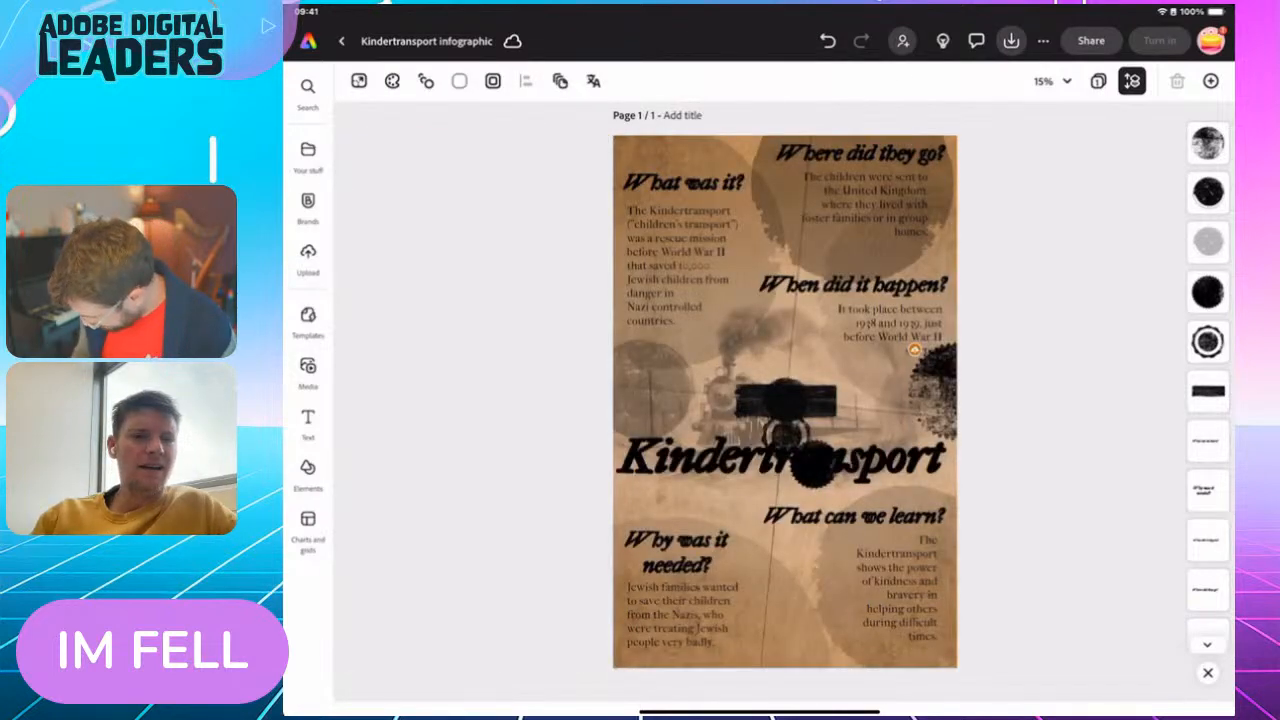
pyautogui.click(936, 391)
pyautogui.moveTo(1068, 390); pyautogui.dragTo(1032, 436)
# Place the rectangular ink stamp at the page's left edge above "Why was it needed?", enlarge it and set its opacity to 64%
pyautogui.click(866, 398)
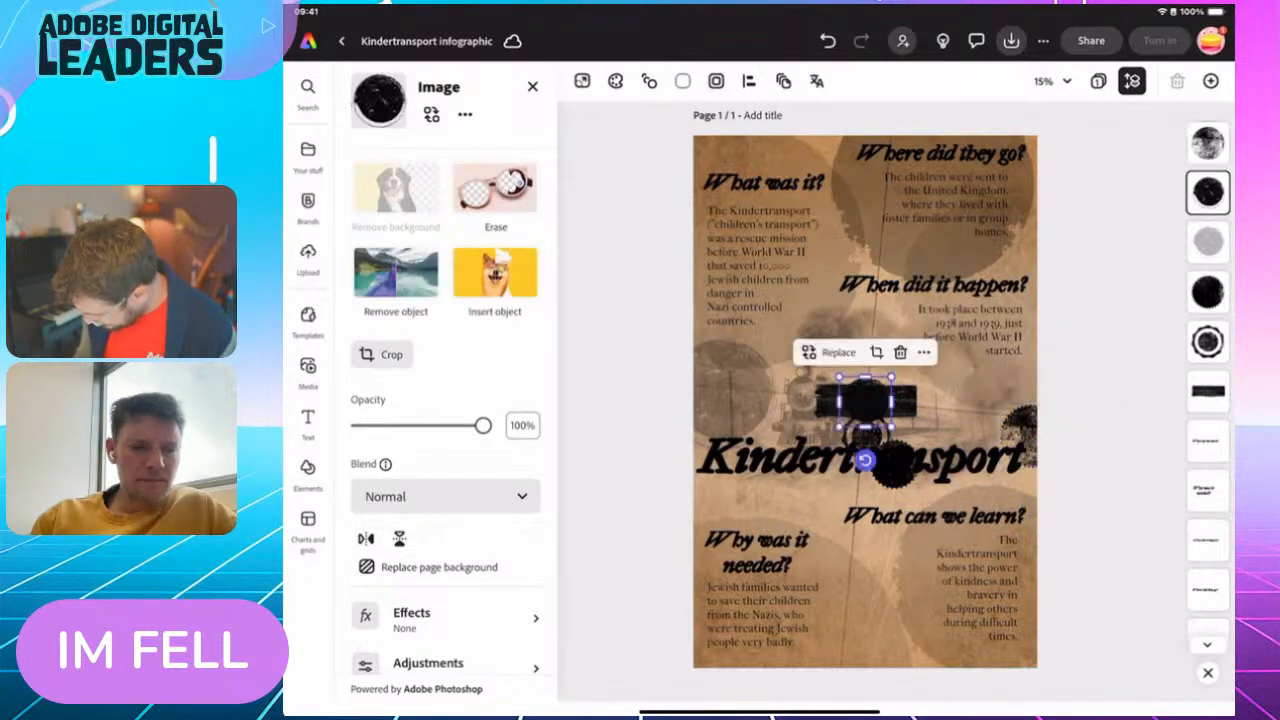
pyautogui.click(832, 401)
pyautogui.moveTo(832, 401); pyautogui.dragTo(694, 499)
pyautogui.moveTo(779, 518); pyautogui.dragTo(757, 500)
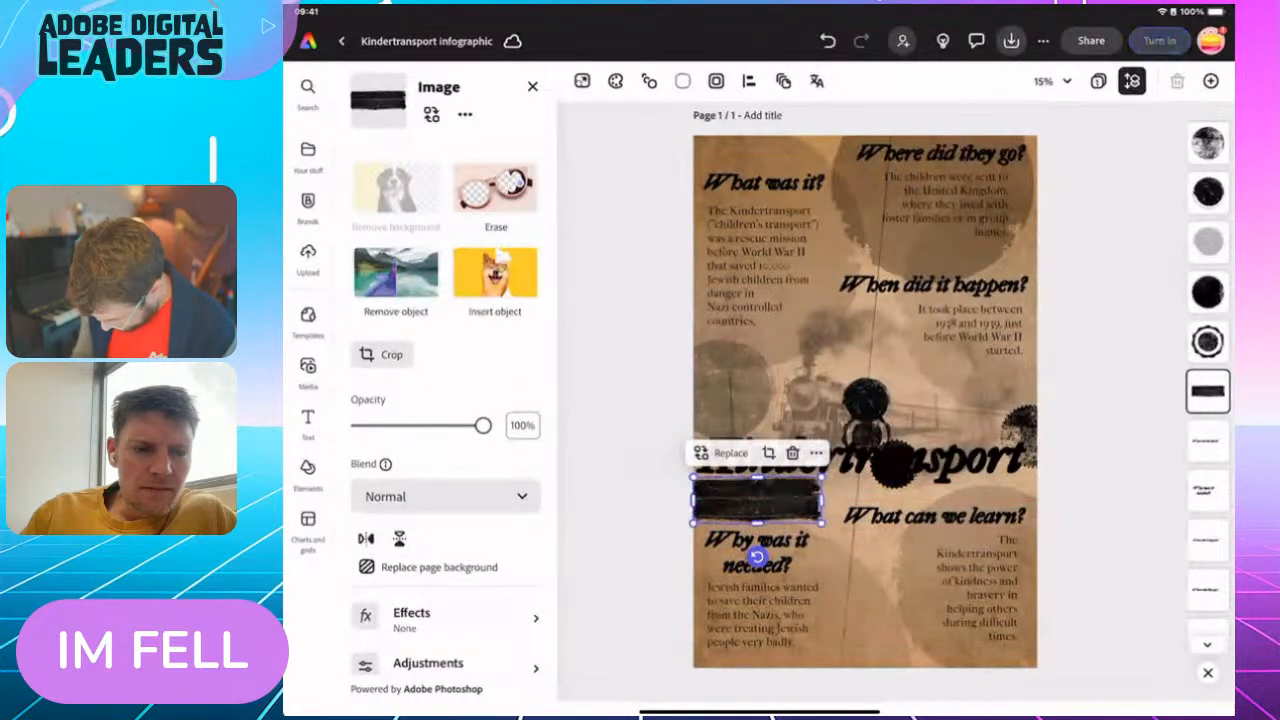
pyautogui.moveTo(483, 425); pyautogui.dragTo(438, 425)
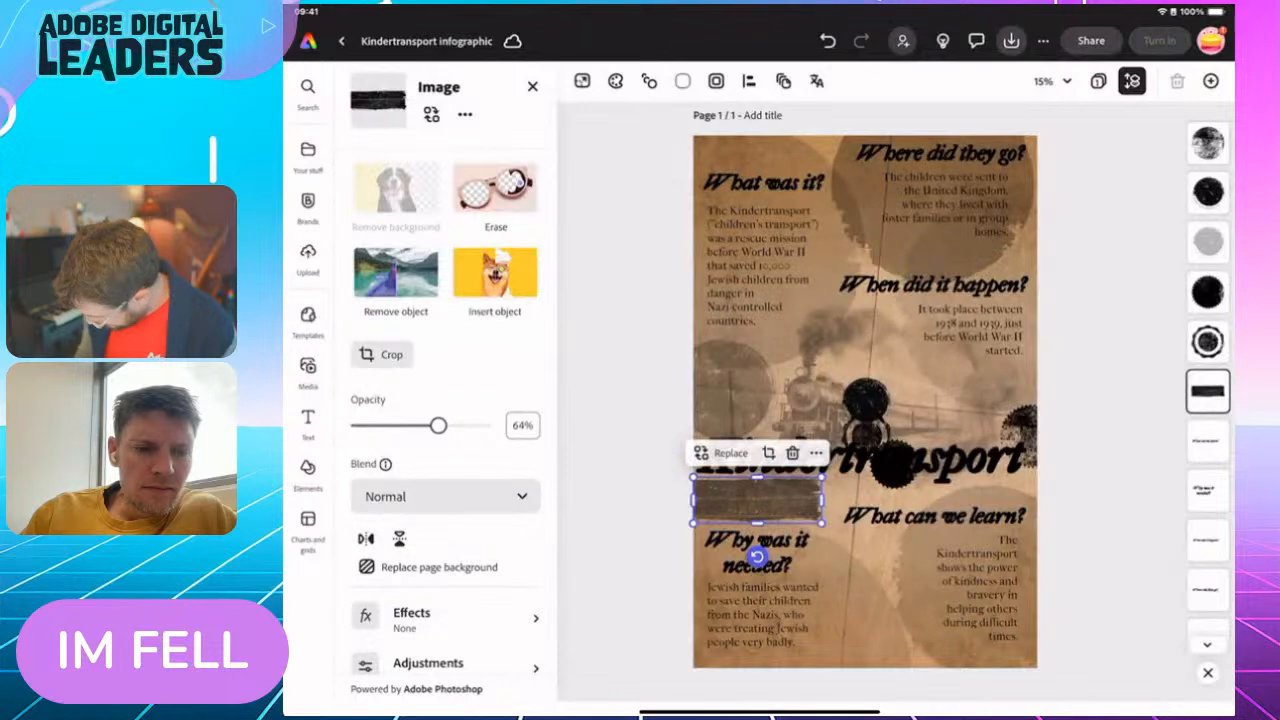
# Delete the solid serrated stamp over the title, and place the remaining round black stamp enlarged and faded behind "What was it?" in the page's upper-left corner
pyautogui.click(894, 465)
pyautogui.click(930, 414)
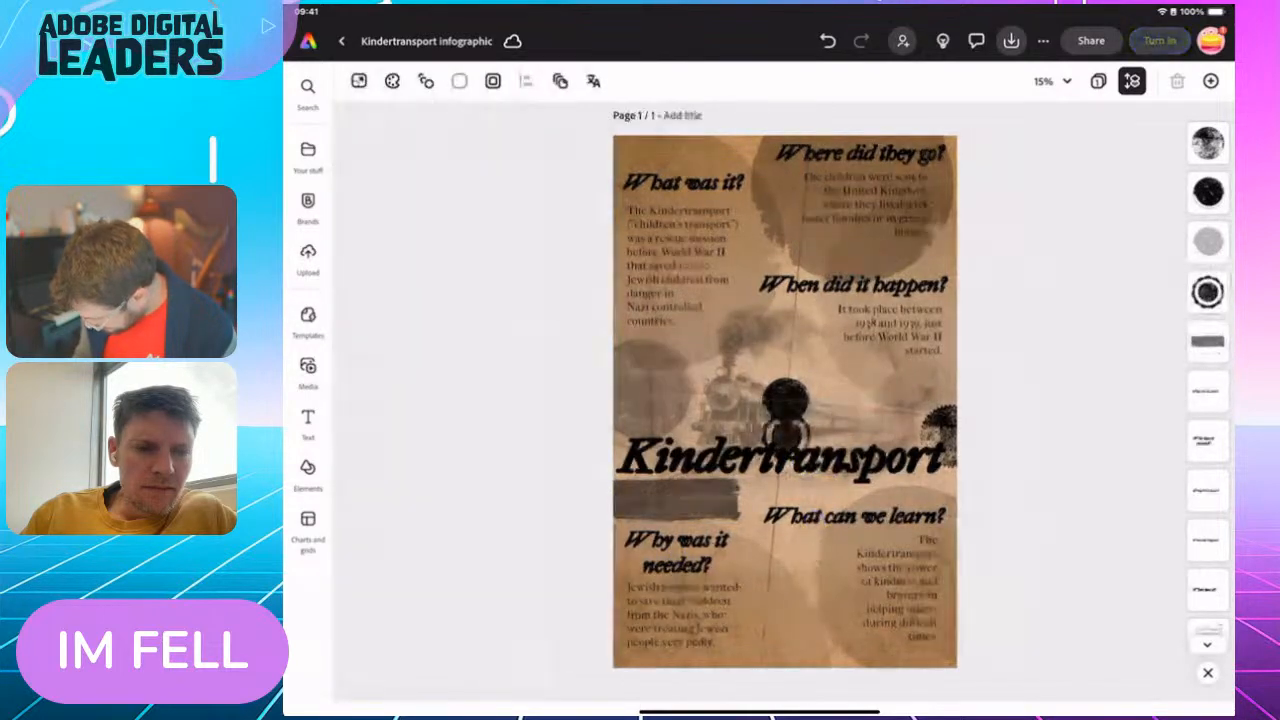
pyautogui.click(786, 401)
pyautogui.moveTo(897, 402); pyautogui.dragTo(655, 215)
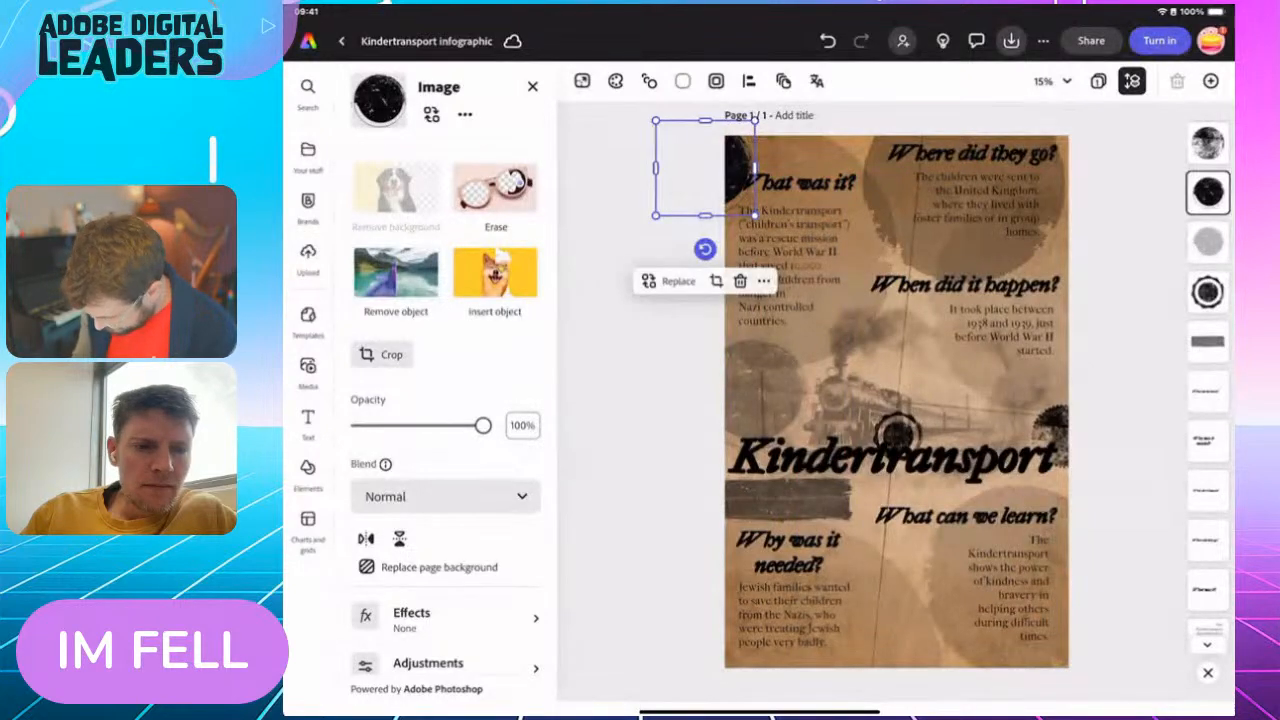
pyautogui.moveTo(483, 425); pyautogui.dragTo(424, 425)
# Move the scalloped seal stamp onto the right end of the rectangular ink stamp under the title and deselect it
pyautogui.click(898, 433)
pyautogui.moveTo(898, 433); pyautogui.dragTo(847, 497)
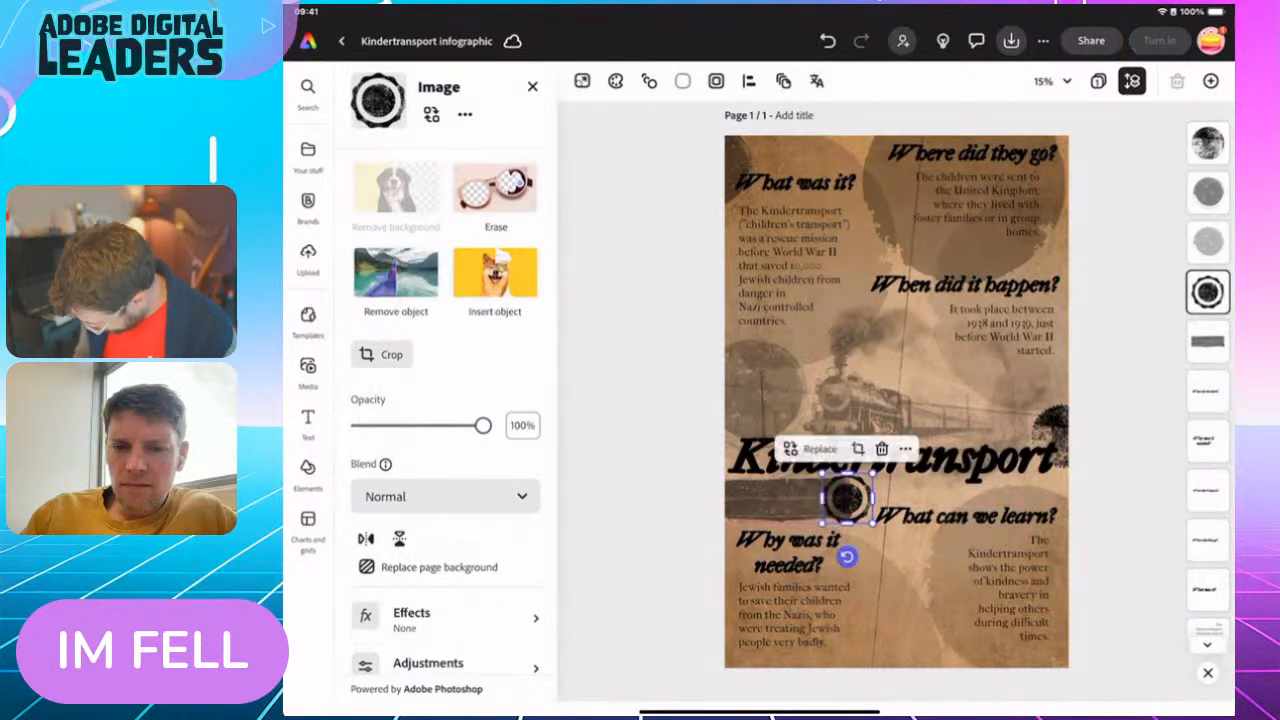
pyautogui.click(1125, 420)
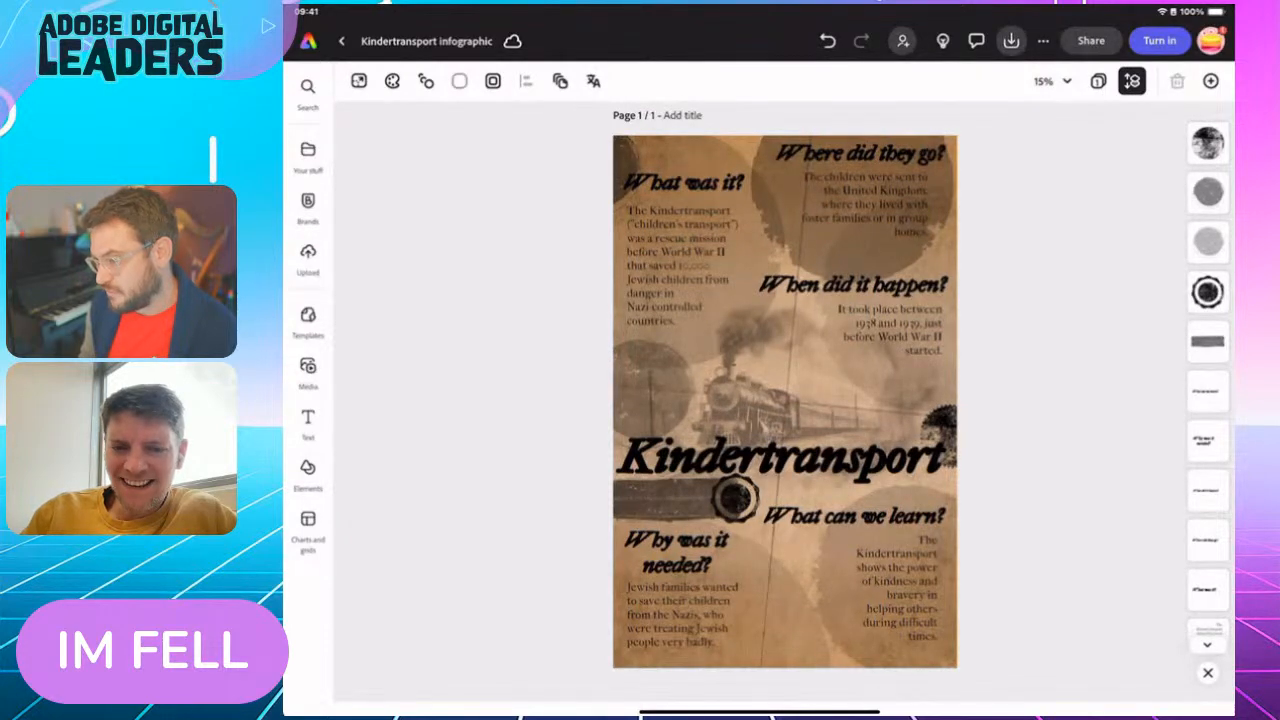
# Examine the stamps around the title and train up close on the Kindertransport infographic
pyautogui.scroll(5, 785, 538)
pyautogui.scroll(1, 760, 490)
pyautogui.scroll(-3, 776, 510)
pyautogui.scroll(3, 779, 526)
pyautogui.scroll(1, 660, 555)
pyautogui.hscroll(1, 785, 402)
pyautogui.scroll(1, 770, 402)
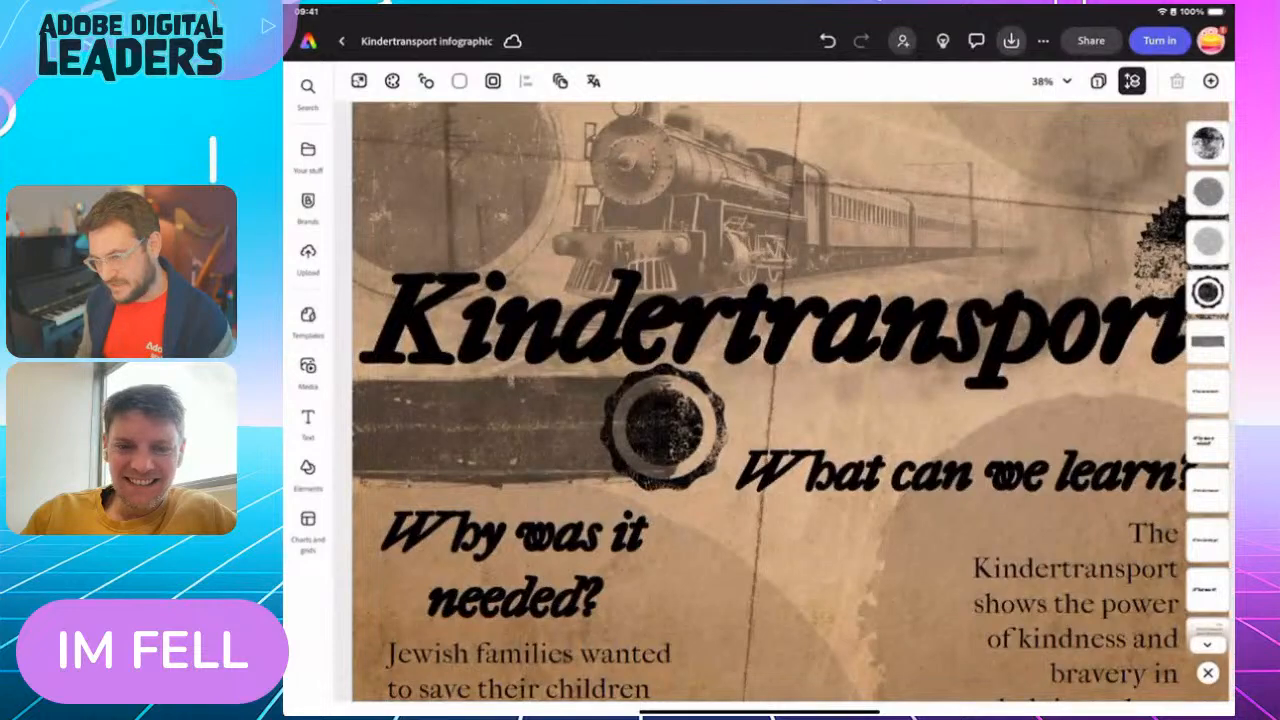
pyautogui.scroll(-5, 780, 400)
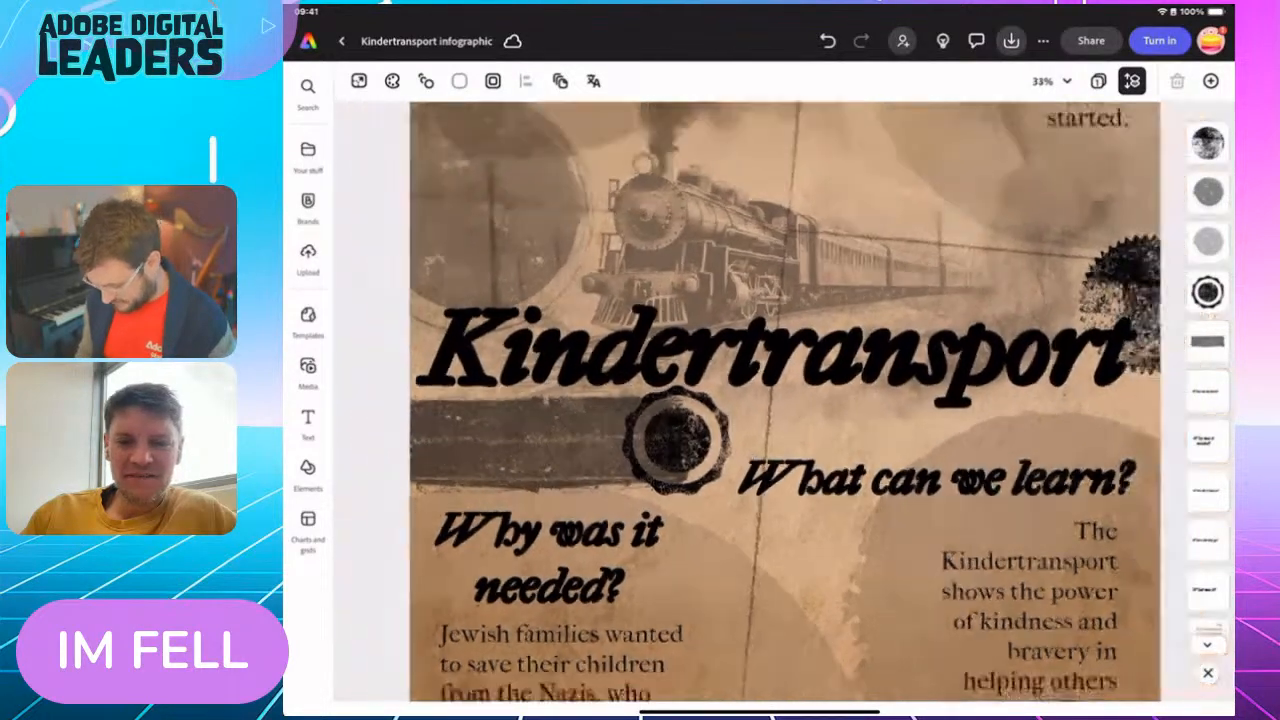
pyautogui.scroll(-2, 785, 400)
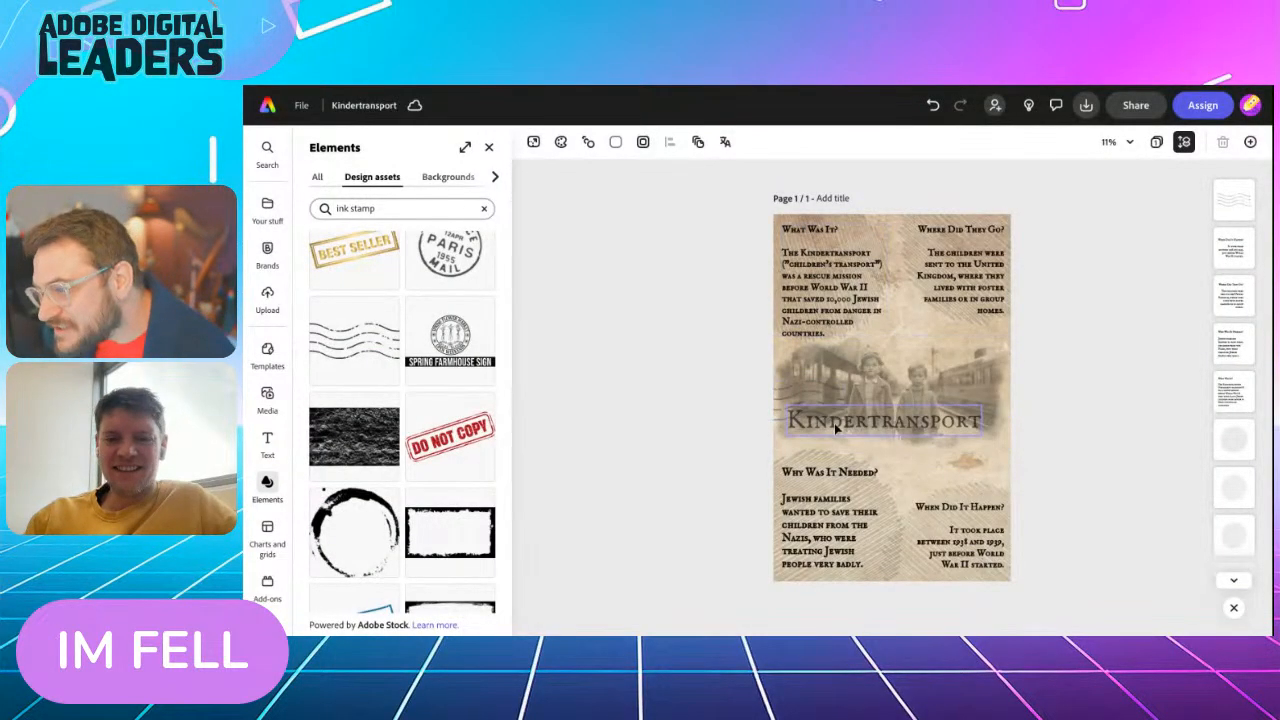
# In the Kindertransport example design, set the opacity of the wavy-line postmark beside the title to 50%
pyautogui.scroll(3, 834, 423)
pyautogui.scroll(-3, 834, 423)
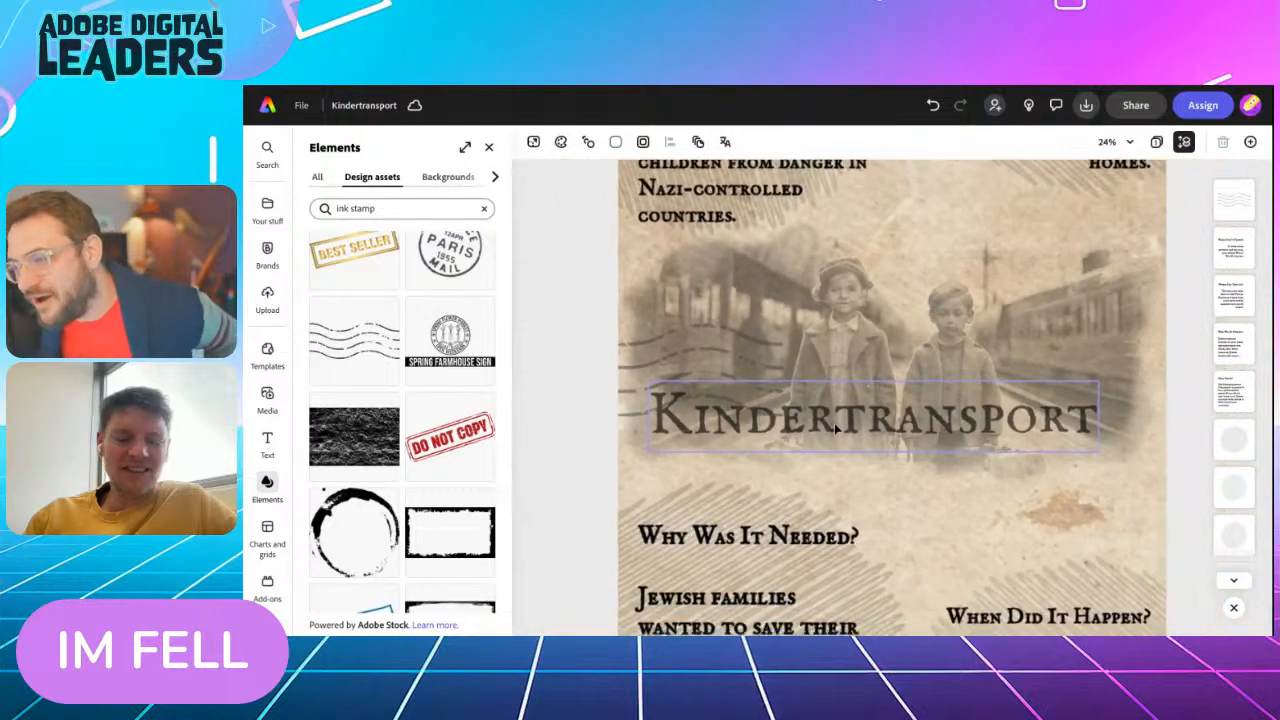
pyautogui.moveTo(353, 340); pyautogui.dragTo(713, 365)
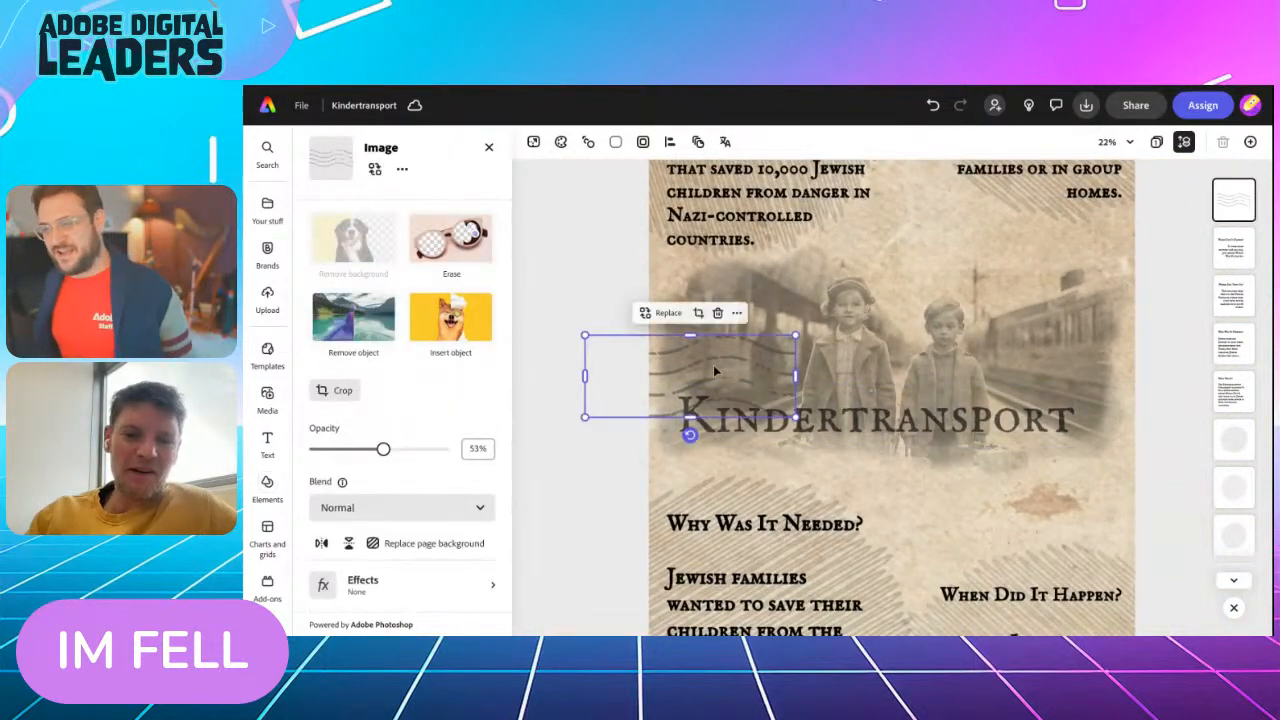
pyautogui.click(594, 309)
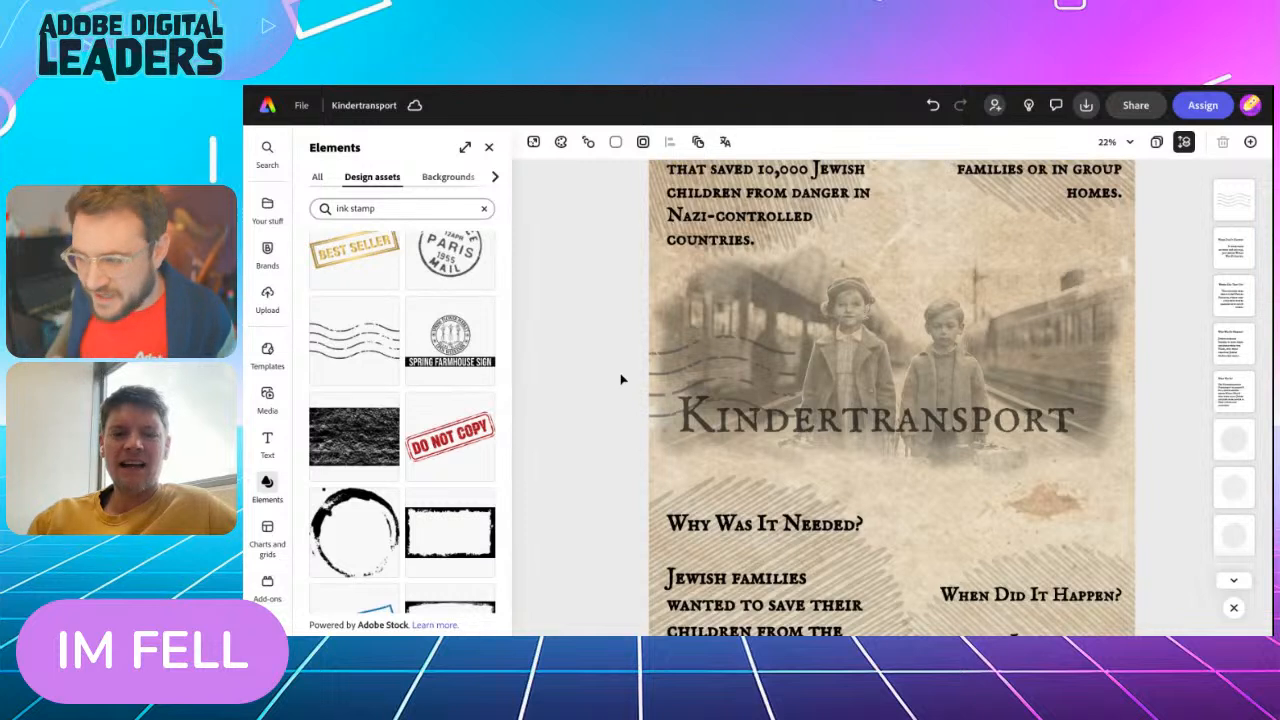
pyautogui.click(677, 375)
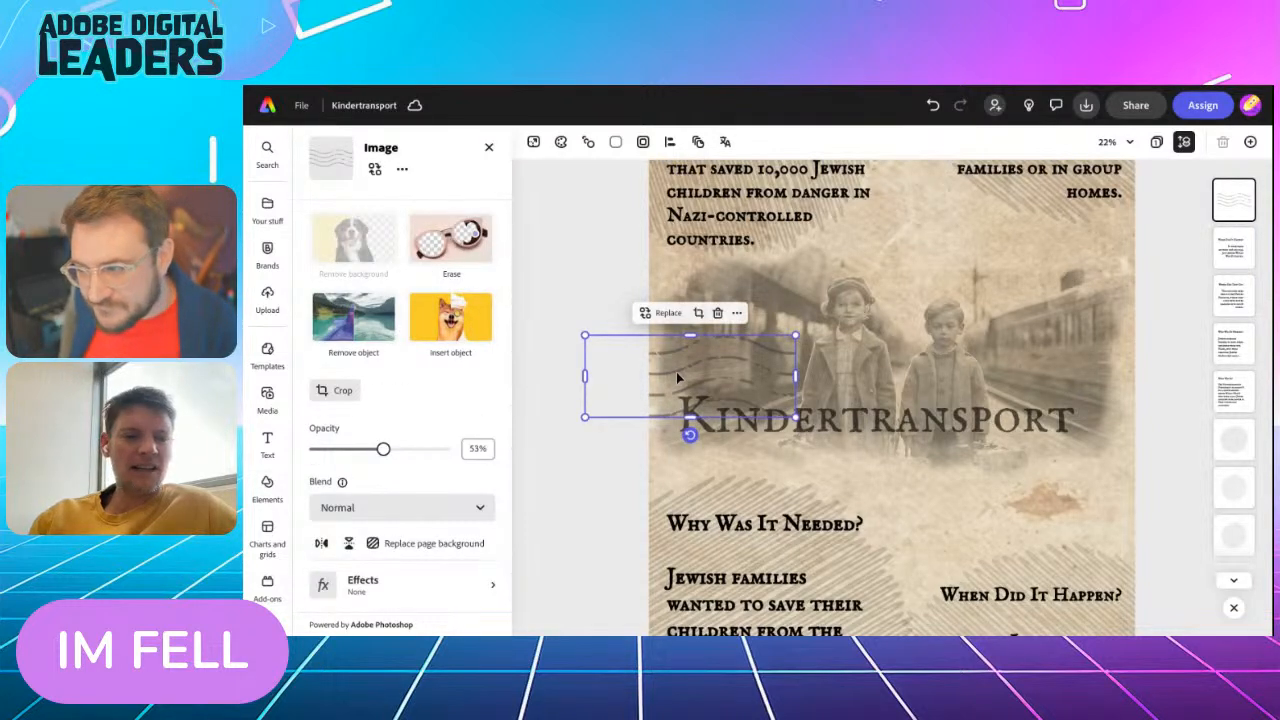
pyautogui.moveTo(384, 456); pyautogui.dragTo(380, 452)
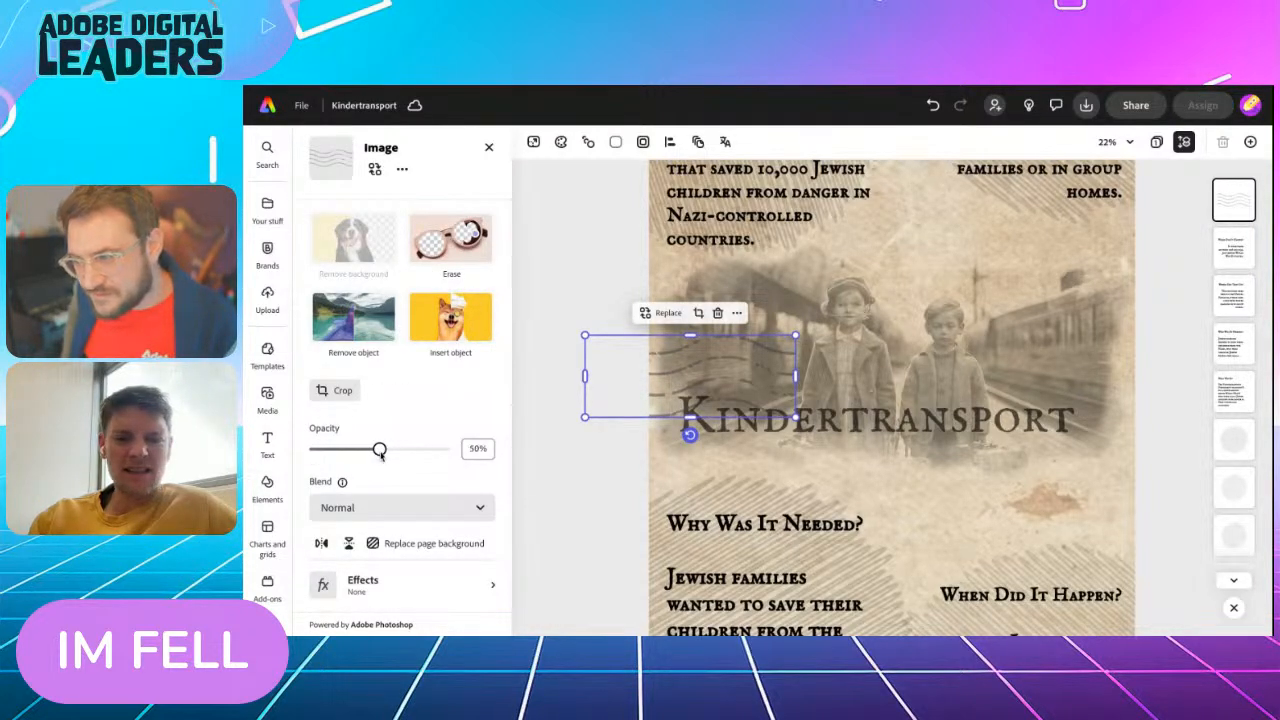
# Move the wavy-line postmark below the right end of the Kindertransport title, enlarge it slightly and deselect it
pyautogui.click(544, 404)
pyautogui.moveTo(687, 373)
pyautogui.mouseDown()
pyautogui.moveTo(672, 400)
pyautogui.moveTo(673, 325)
pyautogui.moveTo(647, 437)
pyautogui.moveTo(648, 360)
pyautogui.moveTo(655, 385)
pyautogui.moveTo(918, 393)
pyautogui.moveTo(1058, 462)
pyautogui.mouseUp()
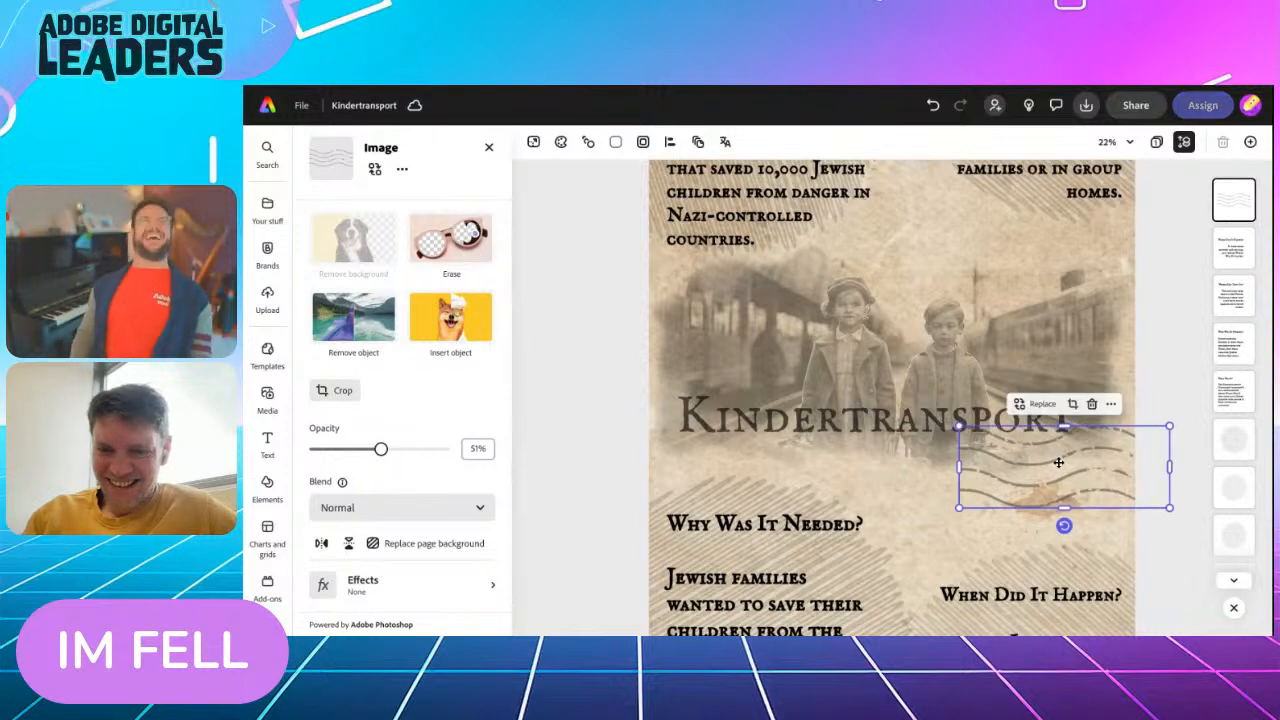
pyautogui.moveTo(958, 426); pyautogui.dragTo(914, 408)
pyautogui.moveTo(992, 463); pyautogui.dragTo(997, 467)
pyautogui.click(1192, 352)
pyautogui.scroll(-2, 1192, 352)
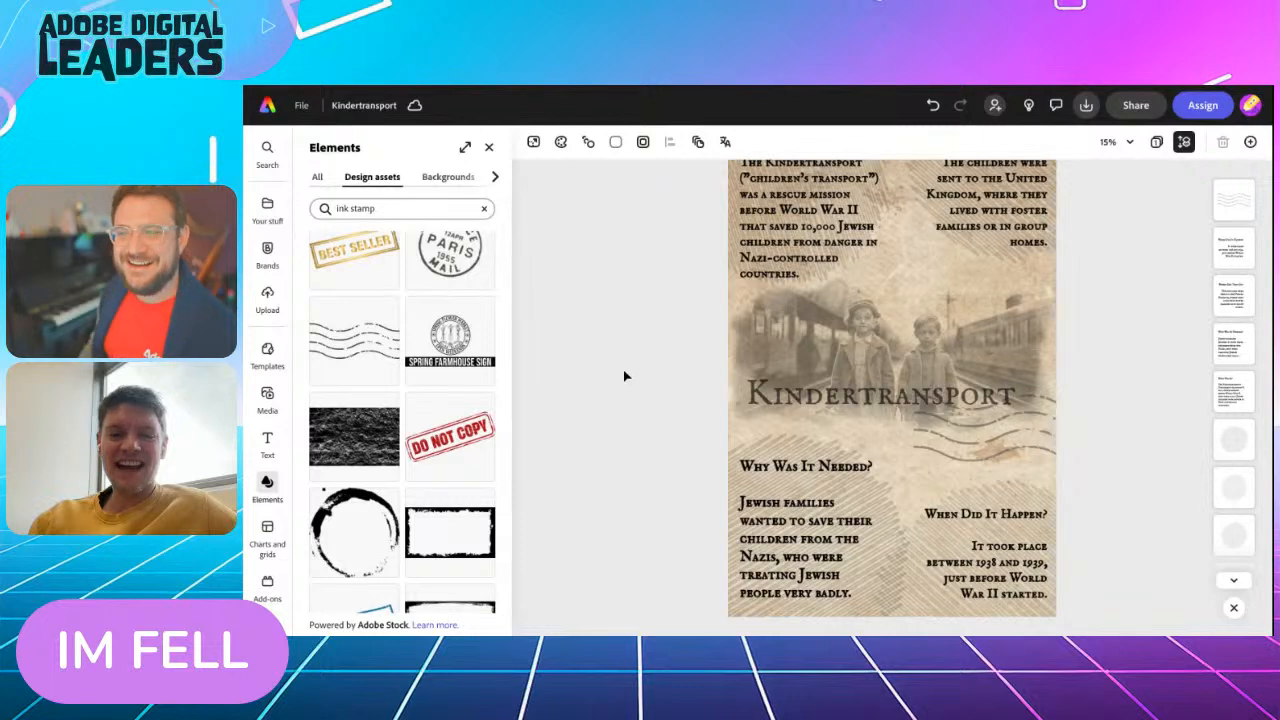
pyautogui.scroll(-4, 624, 378)
pyautogui.scroll(2, 626, 378)
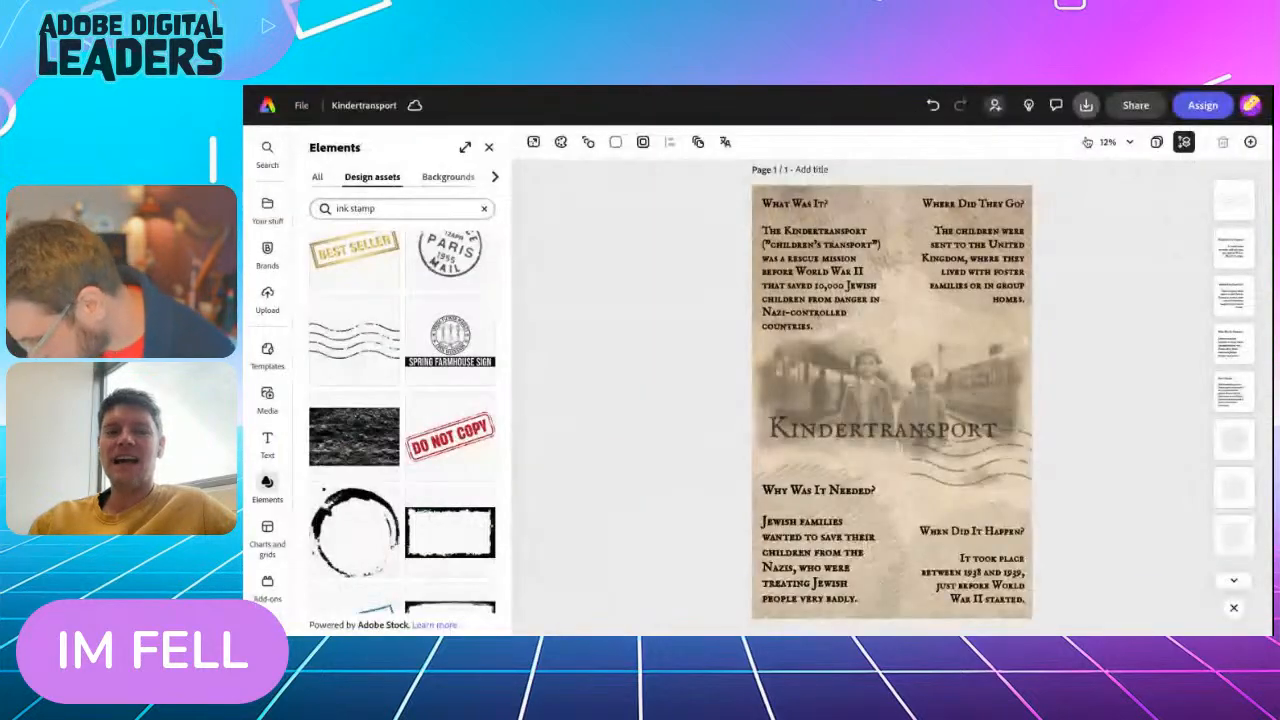
# Request a view-only link for the Kindertransport design without allowing others to use it, and close the sharing options
pyautogui.click(1137, 106)
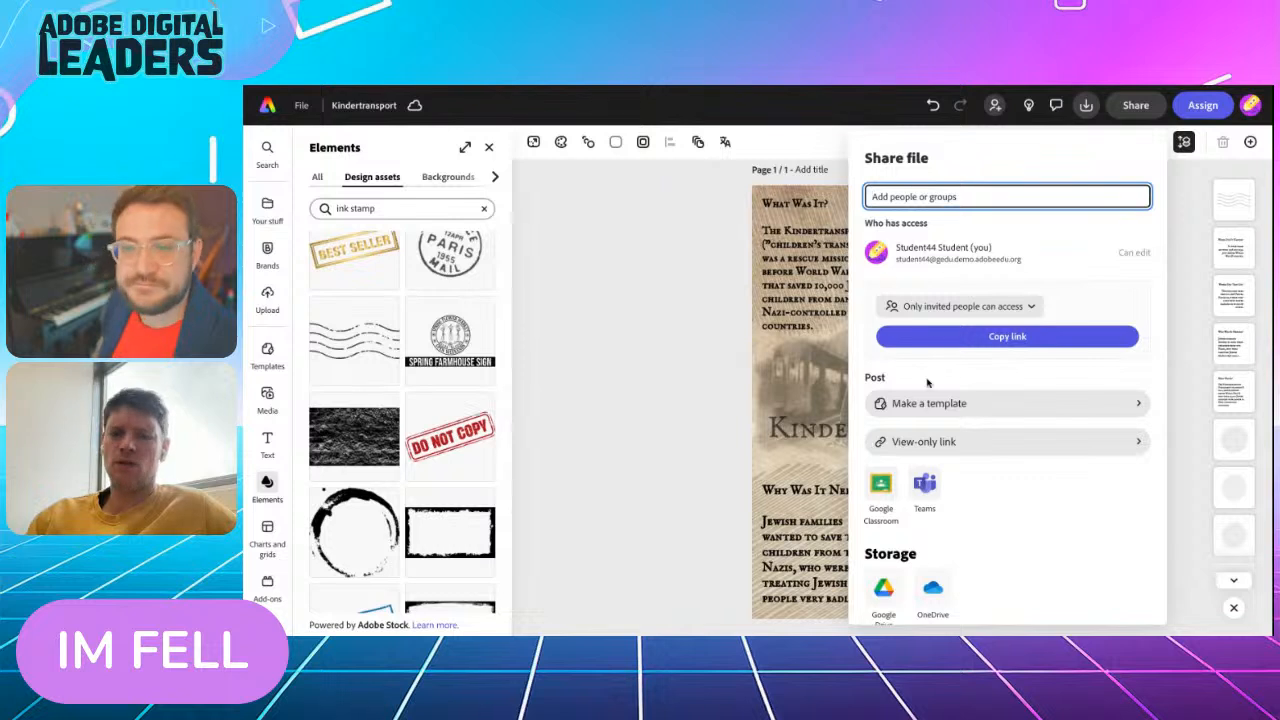
pyautogui.click(921, 442)
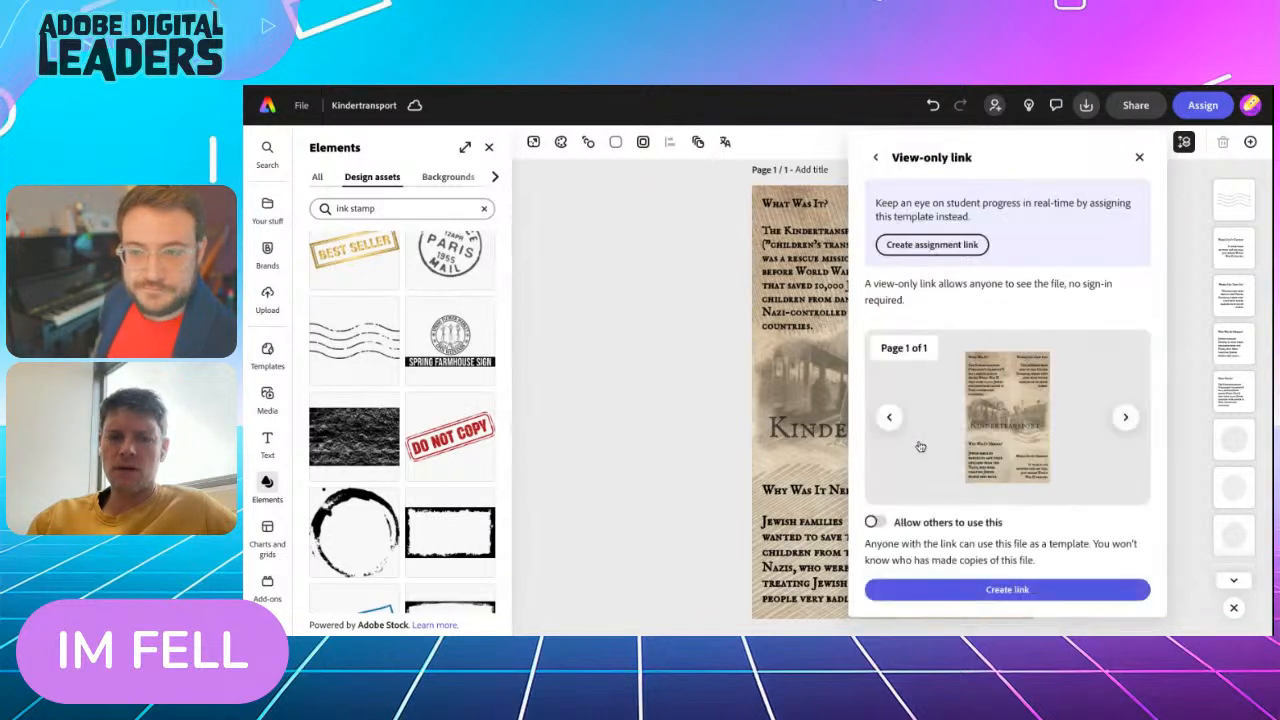
pyautogui.click(955, 592)
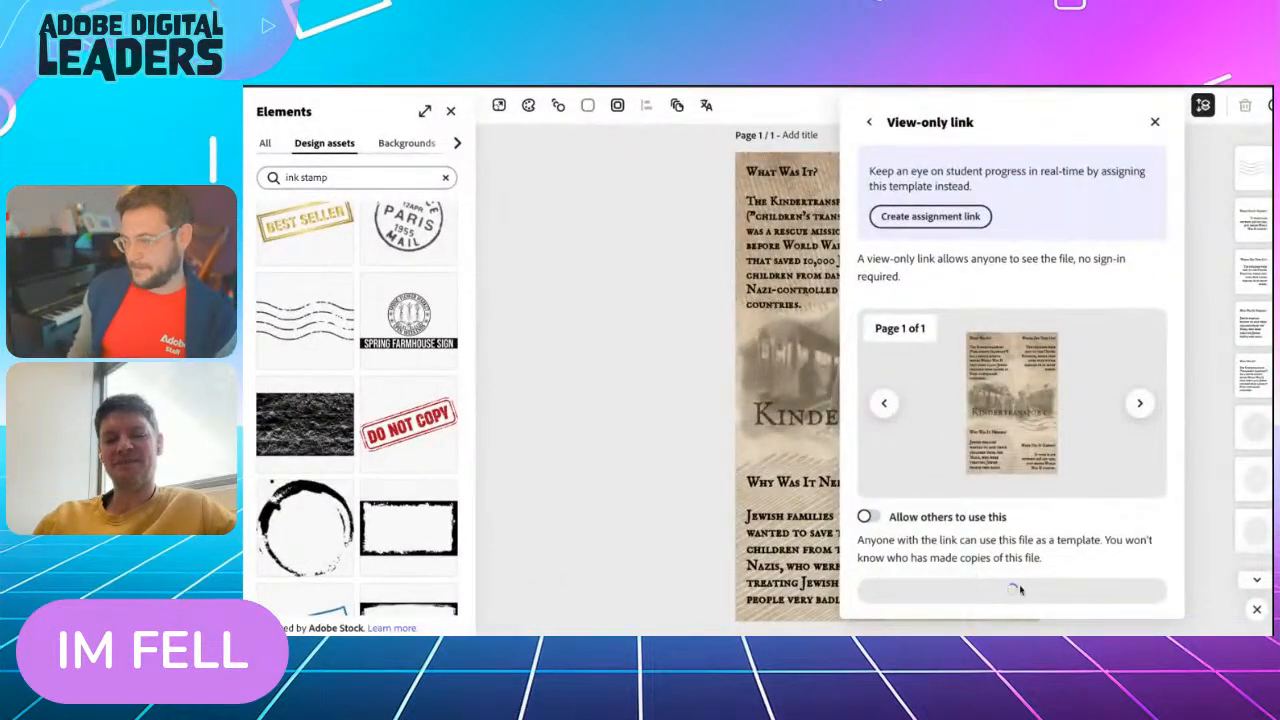
pyautogui.click(1155, 123)
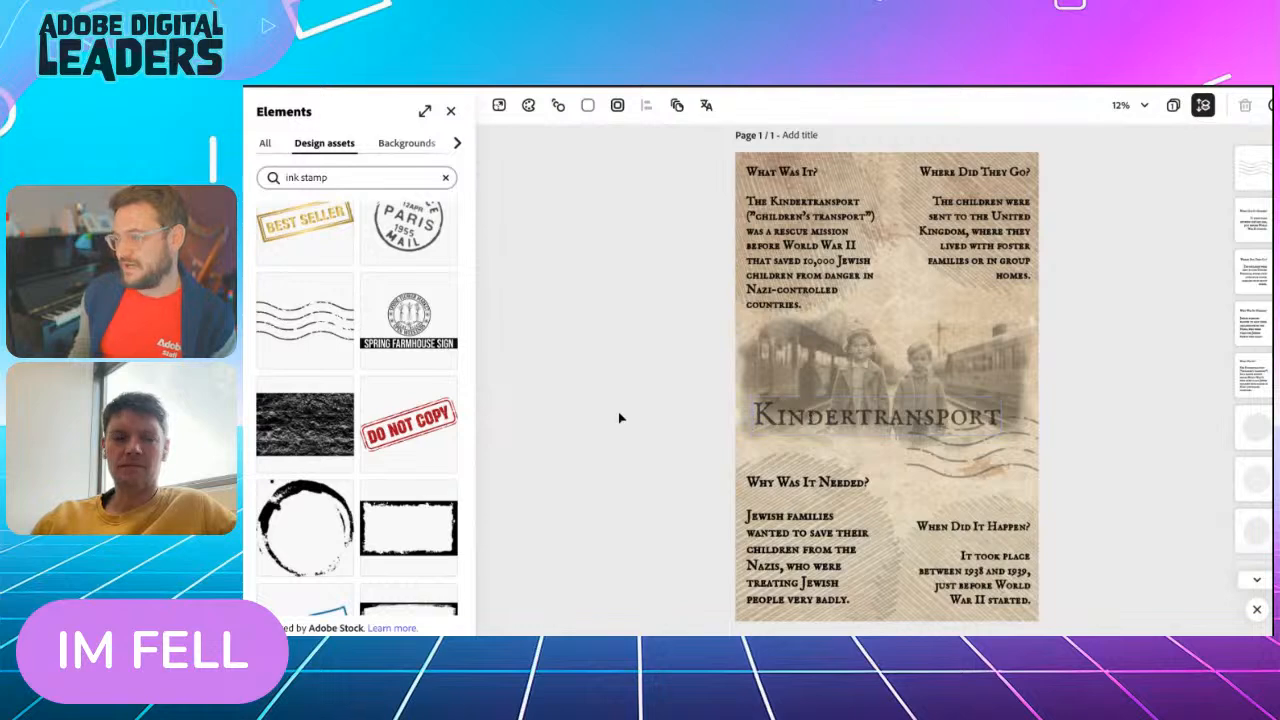
pyautogui.scroll(-5, 618, 418)
pyautogui.scroll(5, 618, 418)
pyautogui.scroll(3, 887, 385)
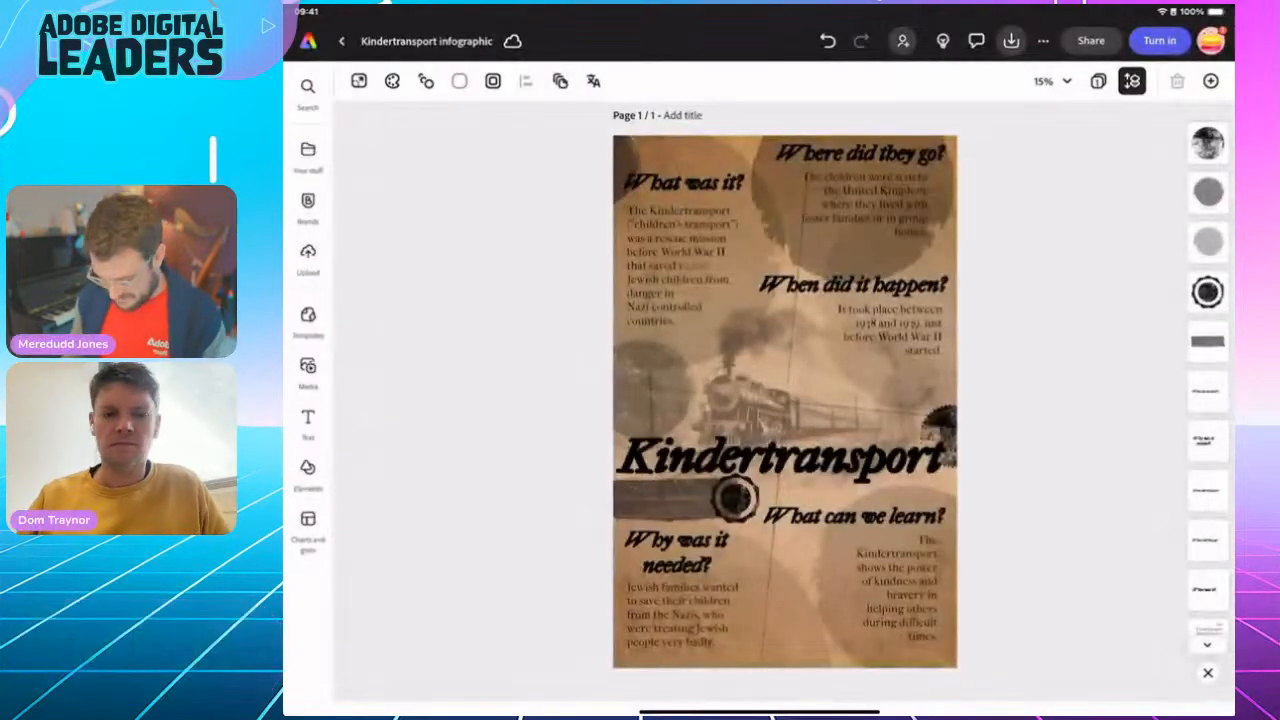
# Switch to Chrome, read the Challenge 2 animated banner brief on the Holocaust remembrance page, and return to Adobe Express
pyautogui.moveTo(760, 711); pyautogui.dragTo(815, 440)
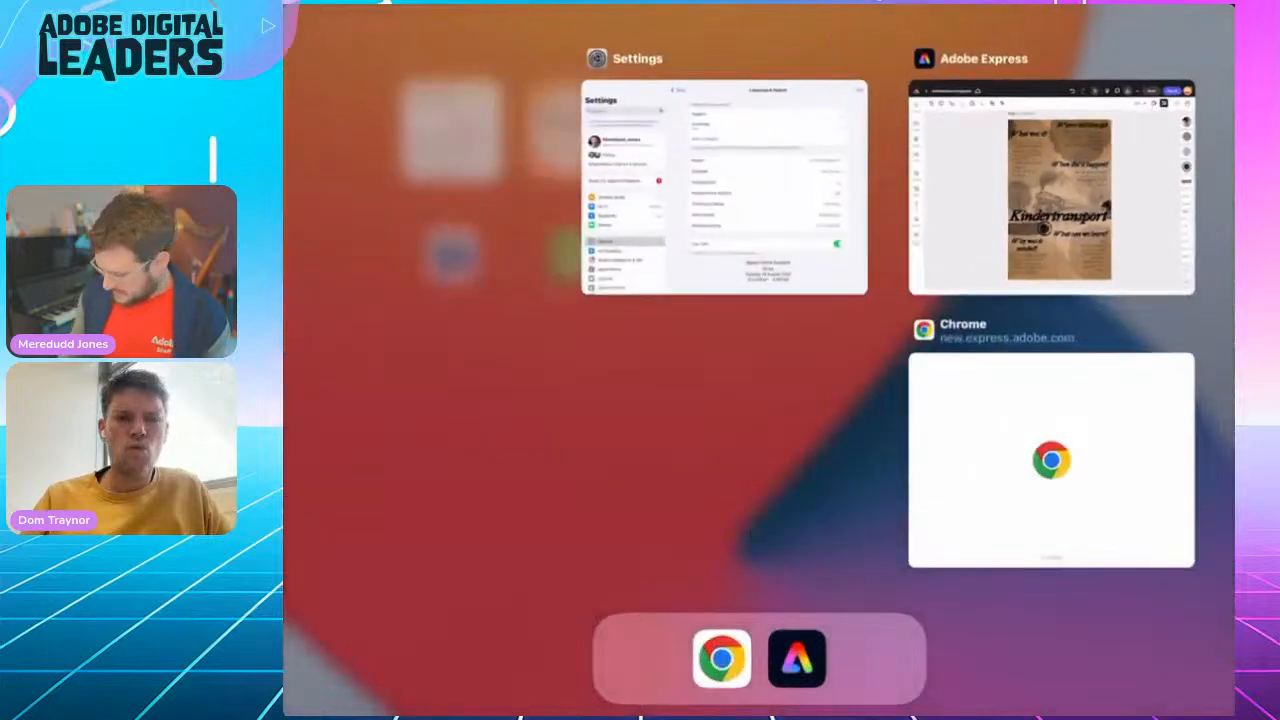
pyautogui.click(1051, 460)
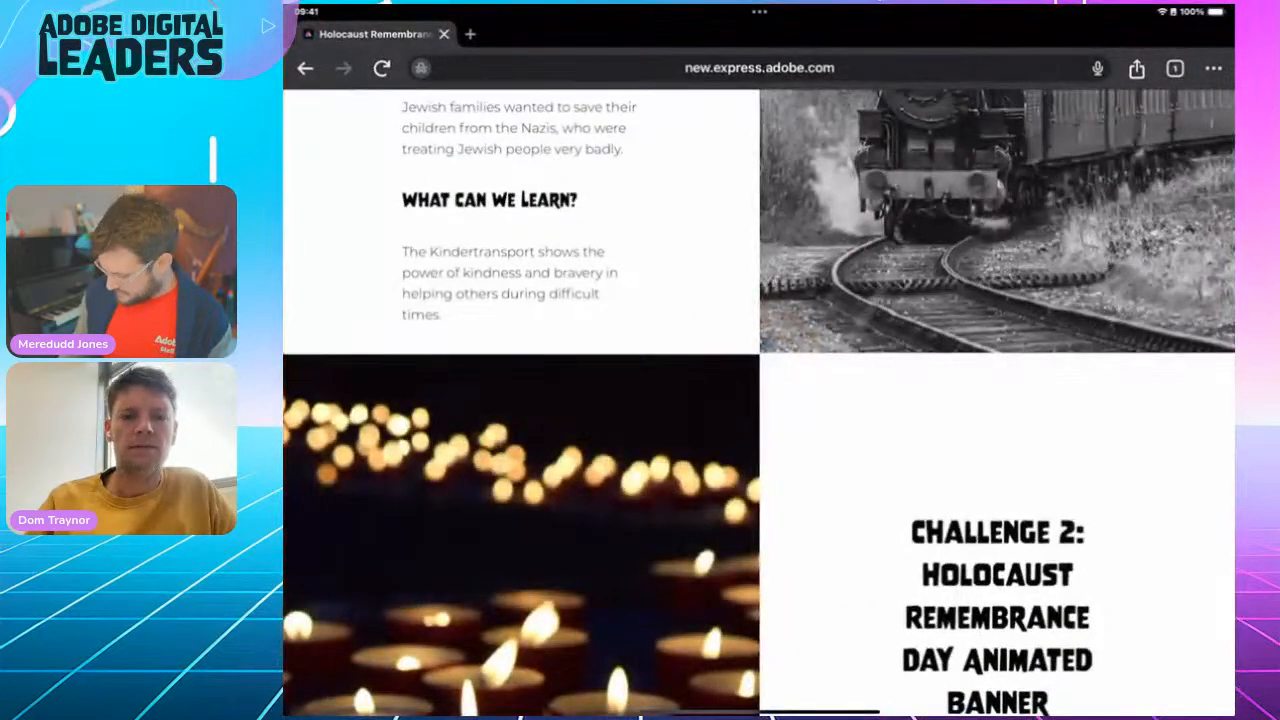
pyautogui.scroll(-5, 760, 400)
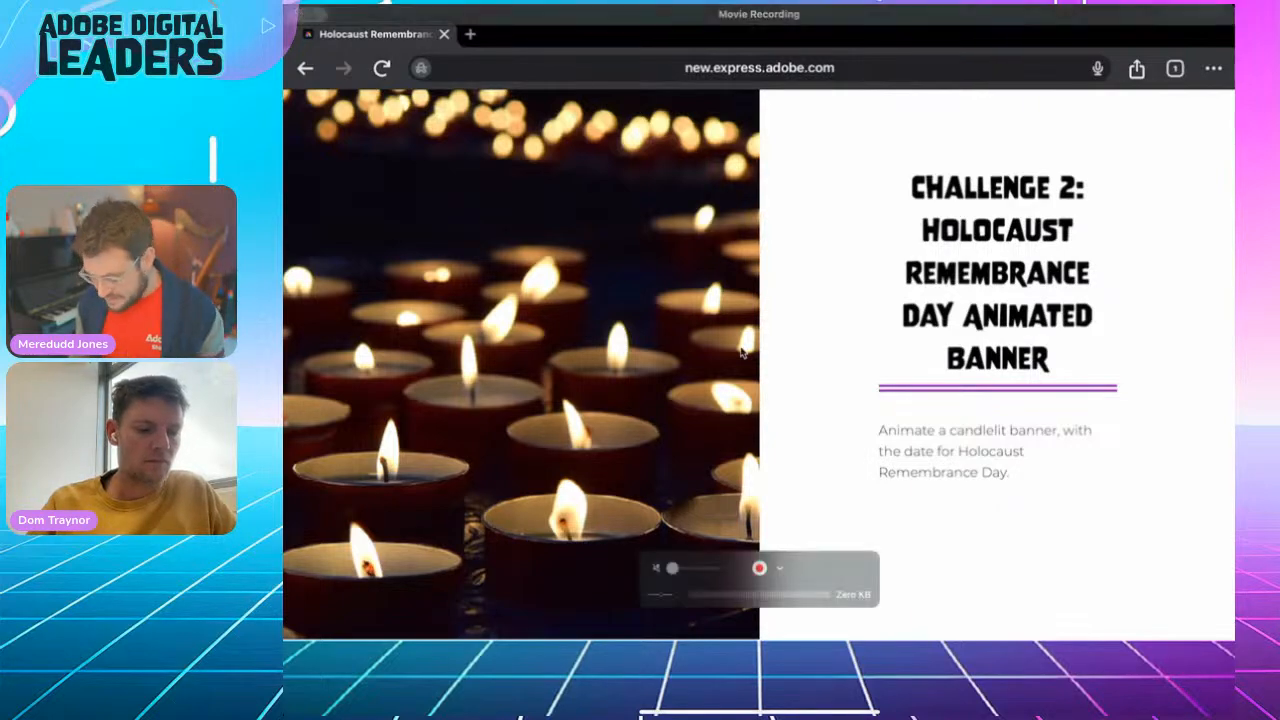
pyautogui.moveTo(759, 712); pyautogui.dragTo(759, 450)
pyautogui.click(1044, 490)
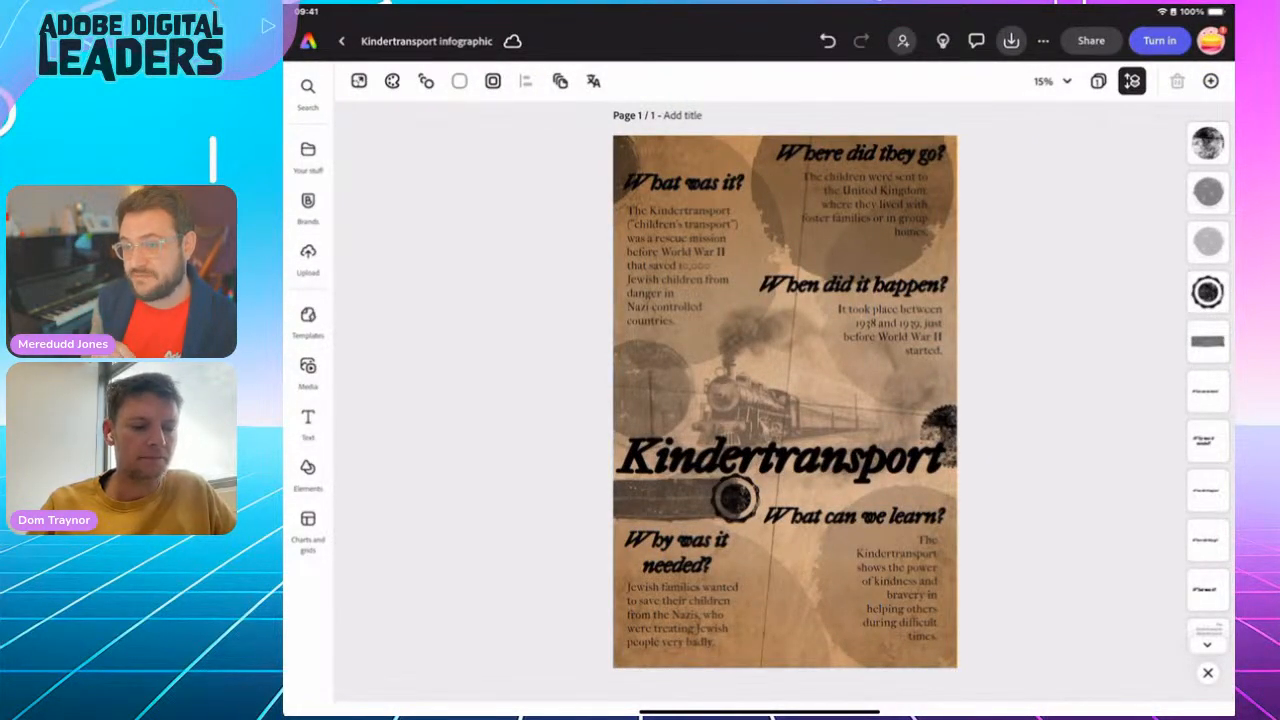
# Leave the infographic, find the "Banner" formats and create a blank Google classroom banner without a template
pyautogui.click(342, 41)
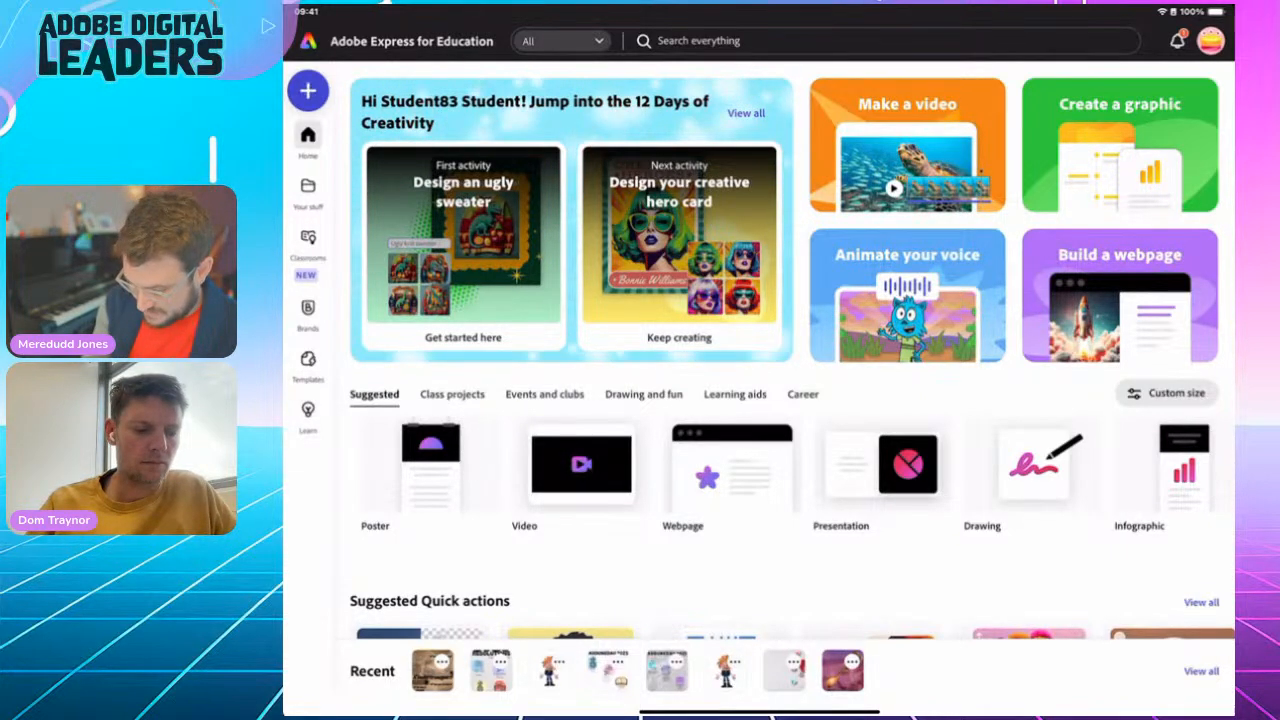
pyautogui.click(308, 91)
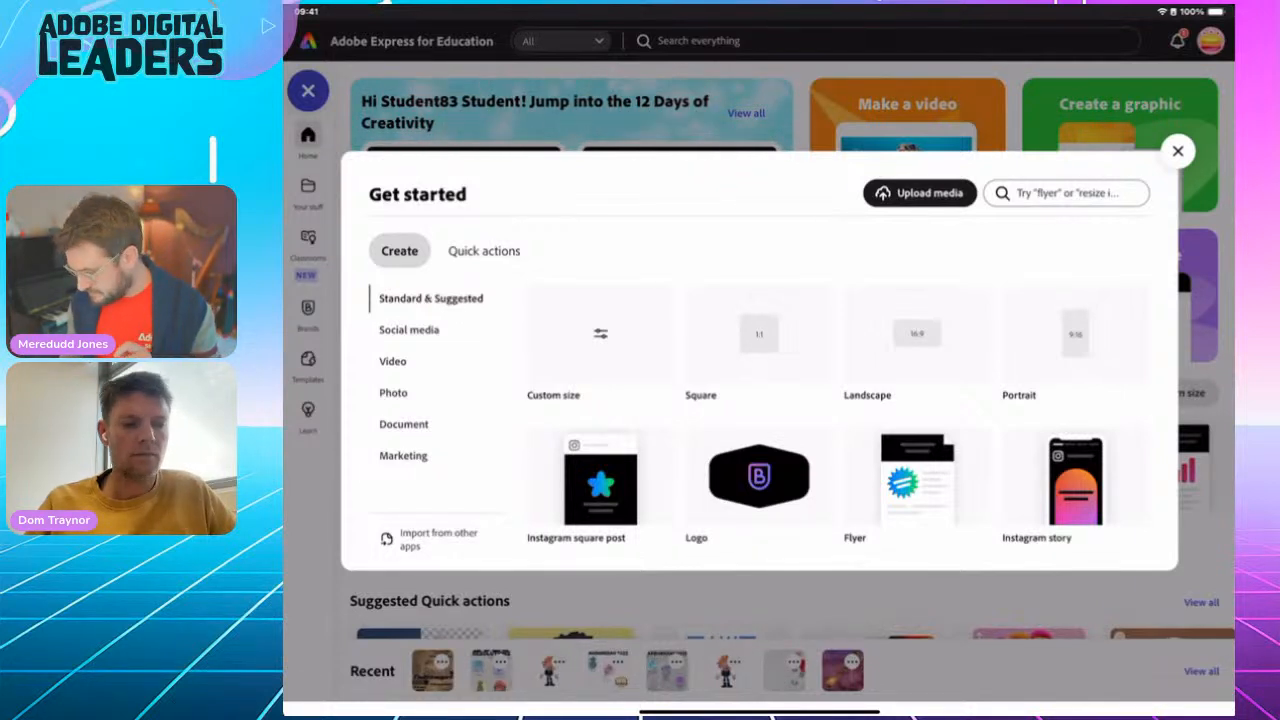
pyautogui.click(1067, 193)
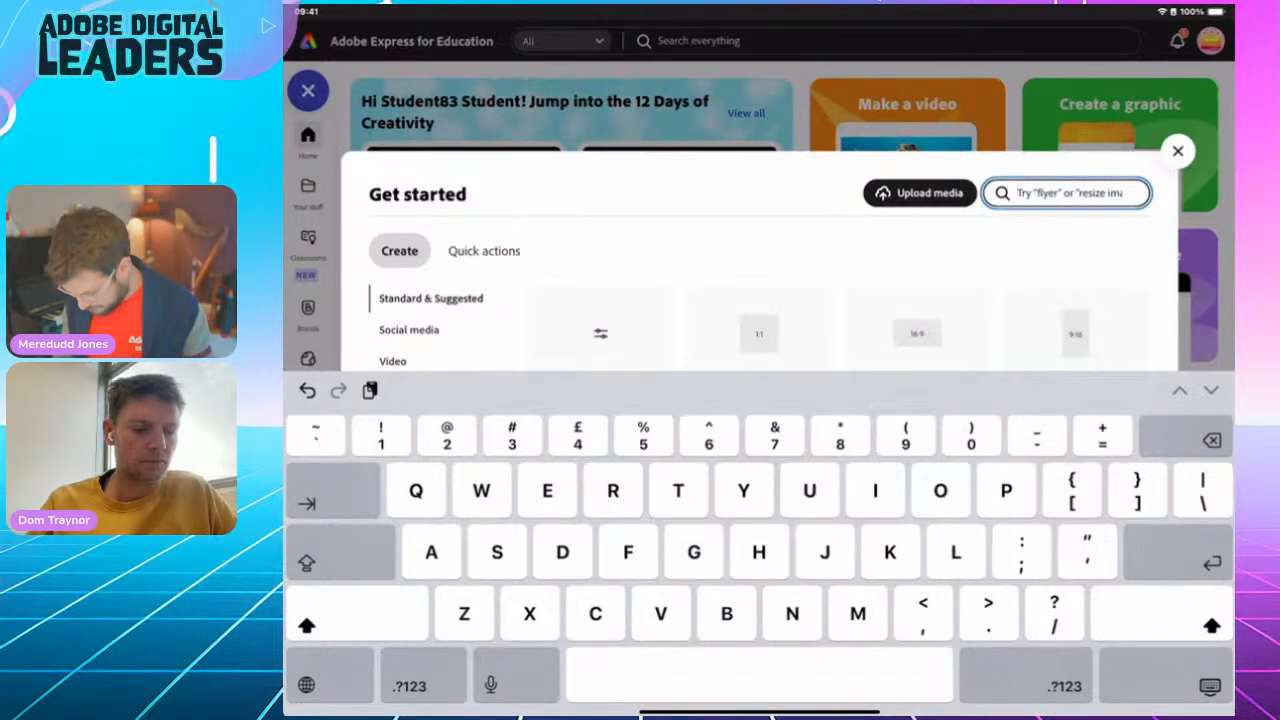
pyautogui.write('Banner')
pyautogui.click(1210, 686)
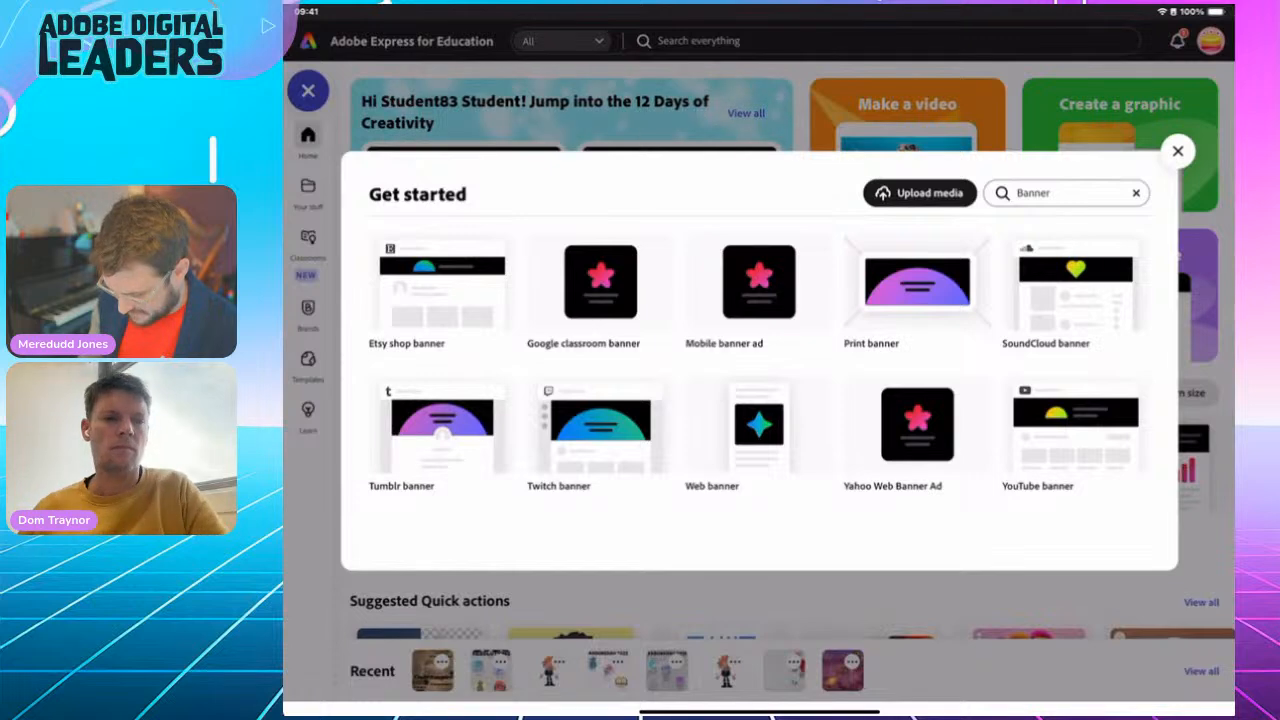
pyautogui.click(600, 283)
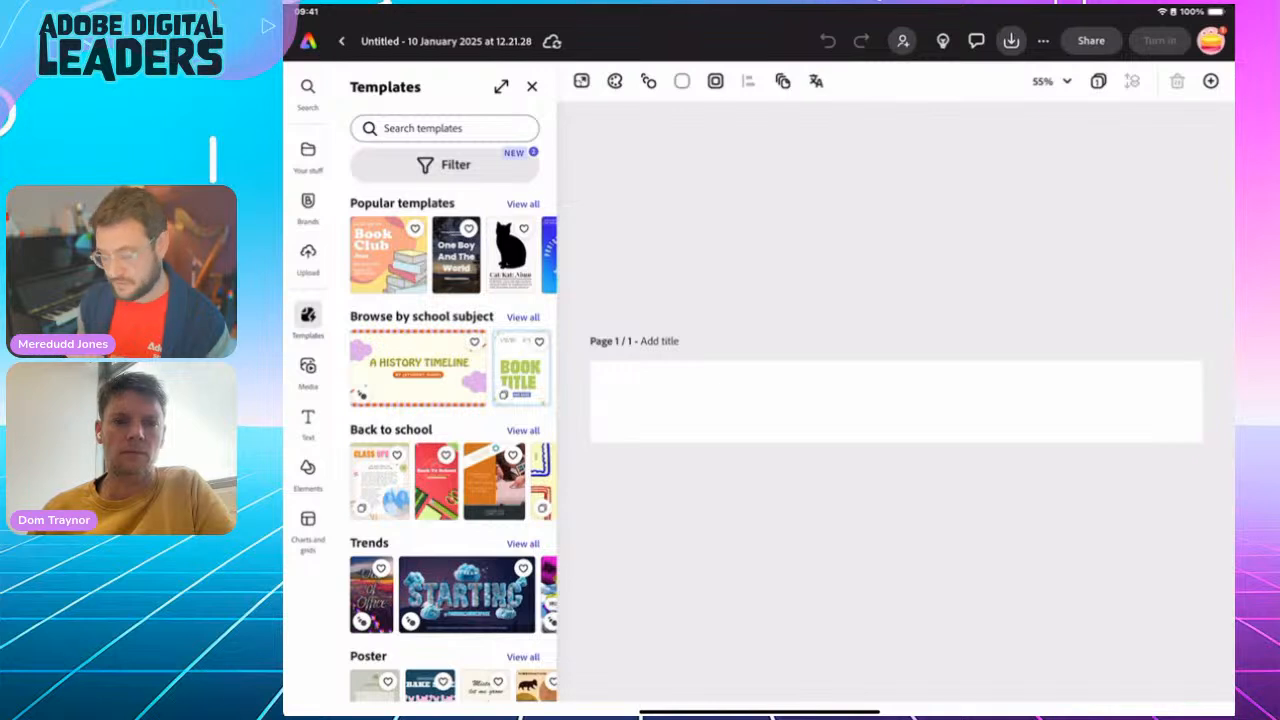
pyautogui.click(532, 86)
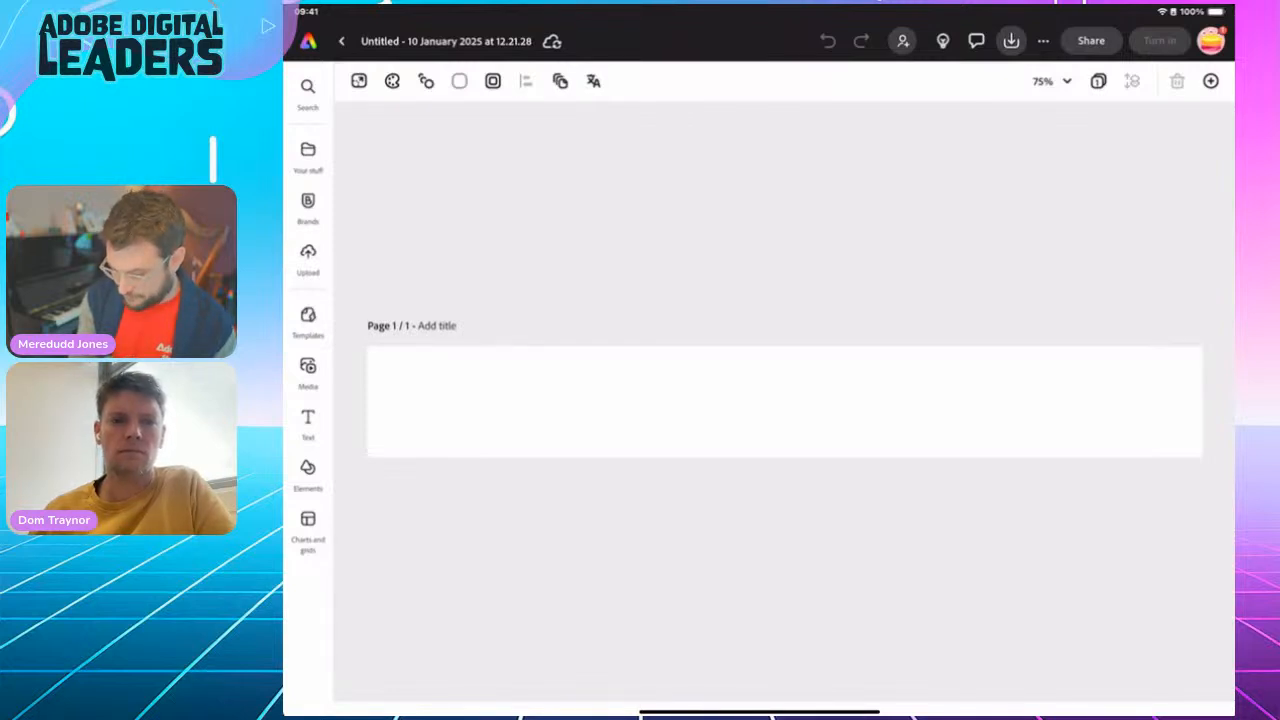
# Set the banner's background color to black
pyautogui.click(459, 81)
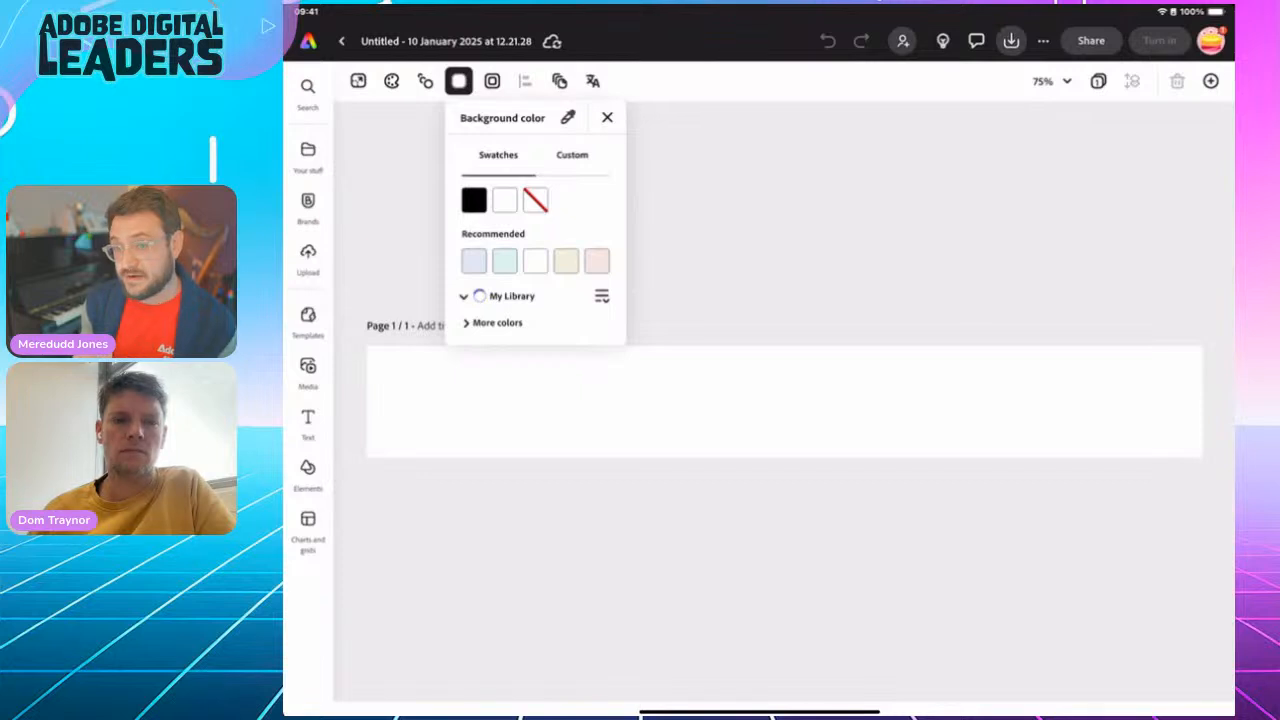
pyautogui.click(474, 200)
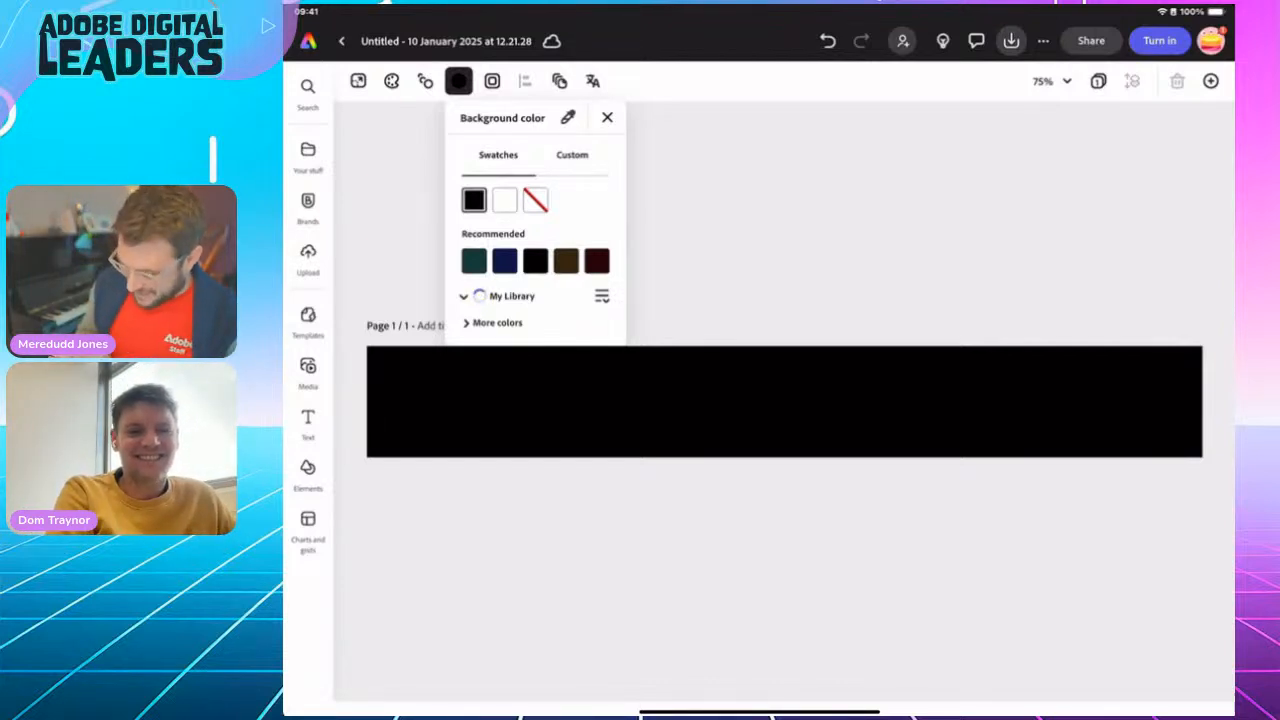
pyautogui.click(607, 118)
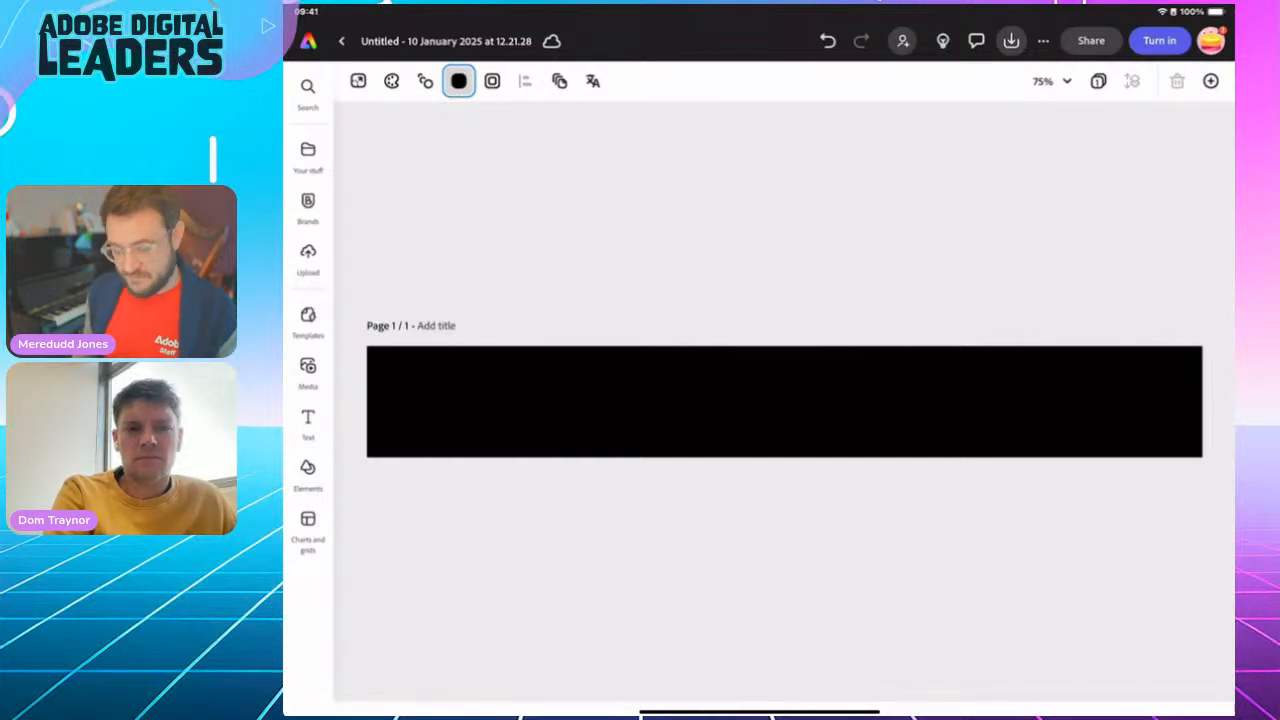
# Search the stock videos for "Candle"
pyautogui.click(308, 373)
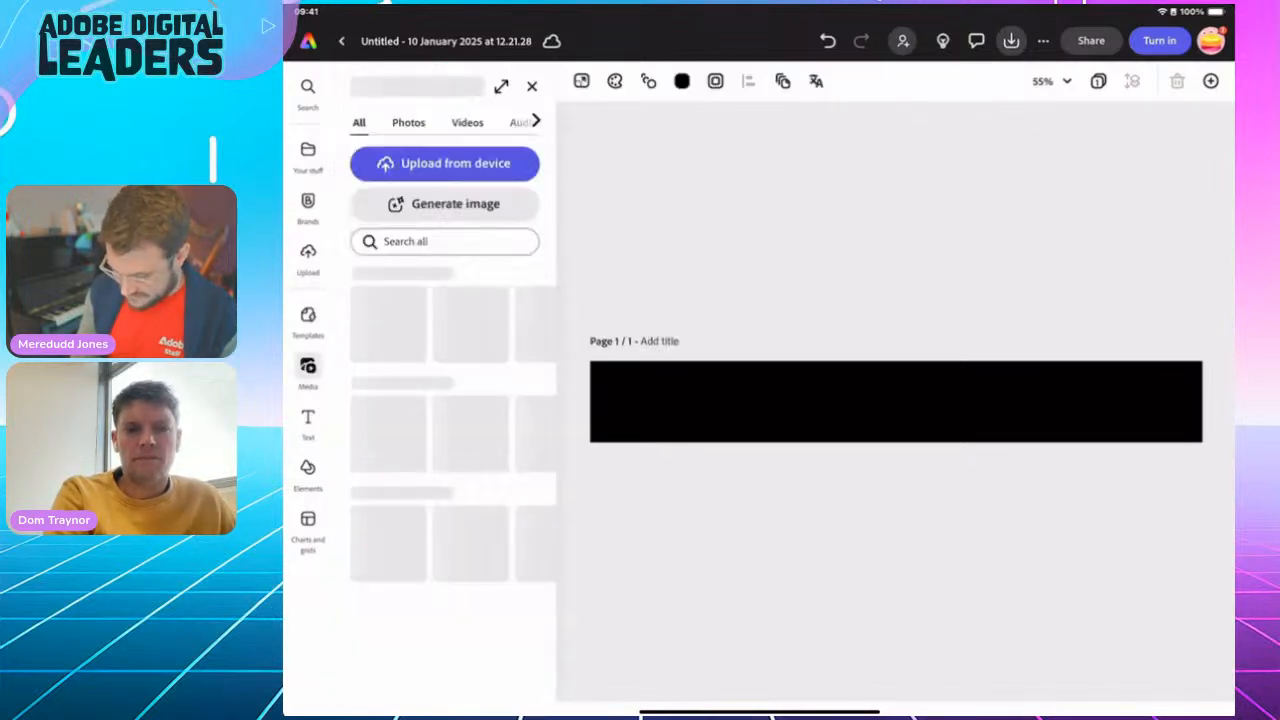
pyautogui.click(467, 122)
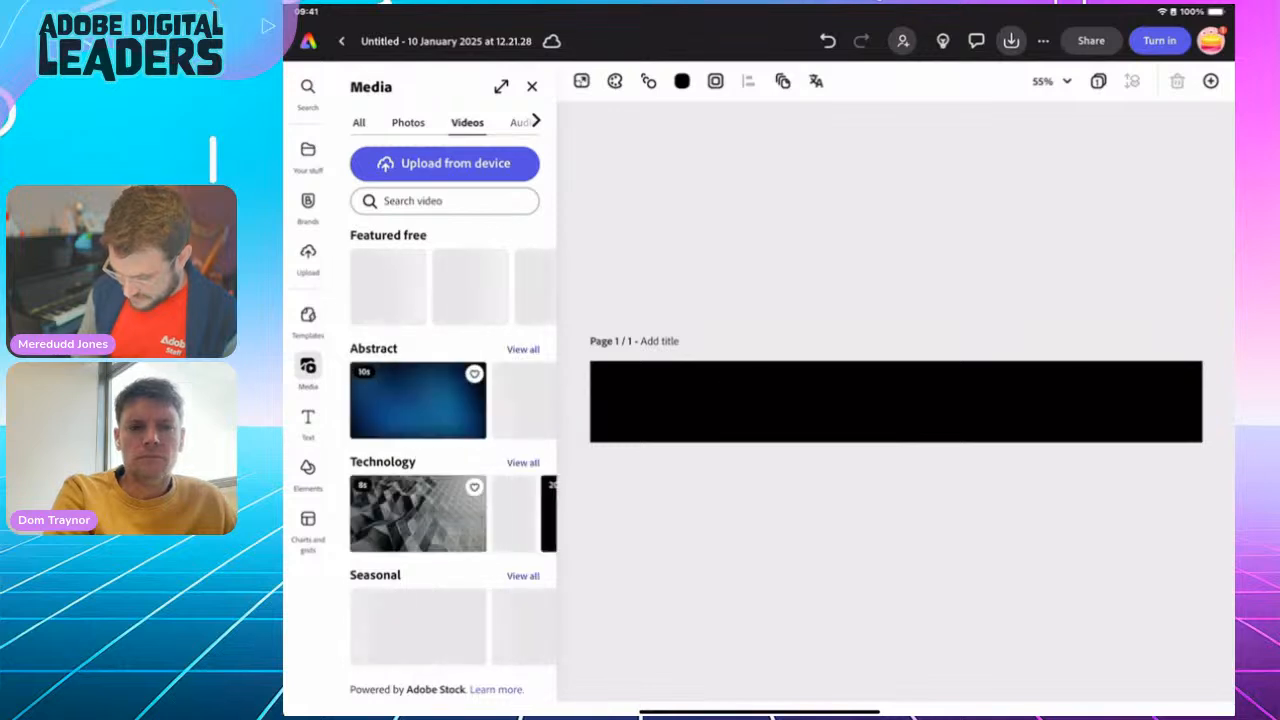
pyautogui.click(445, 201)
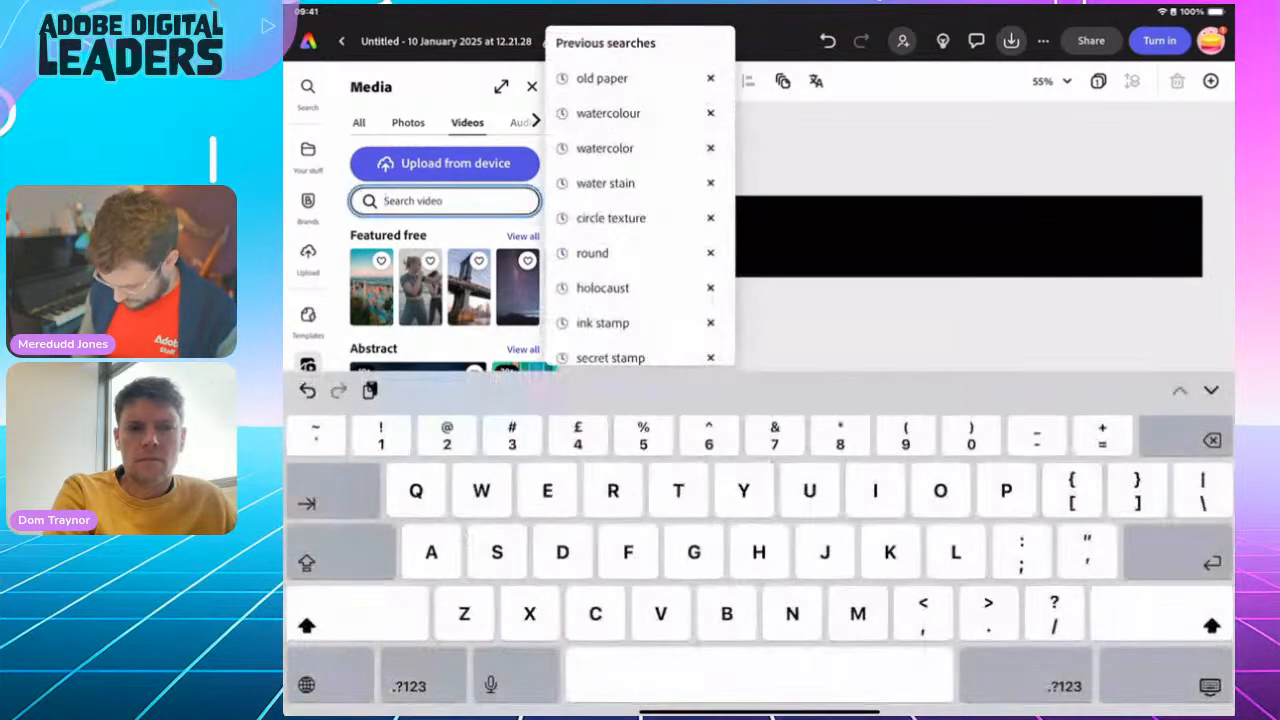
pyautogui.write('Can')
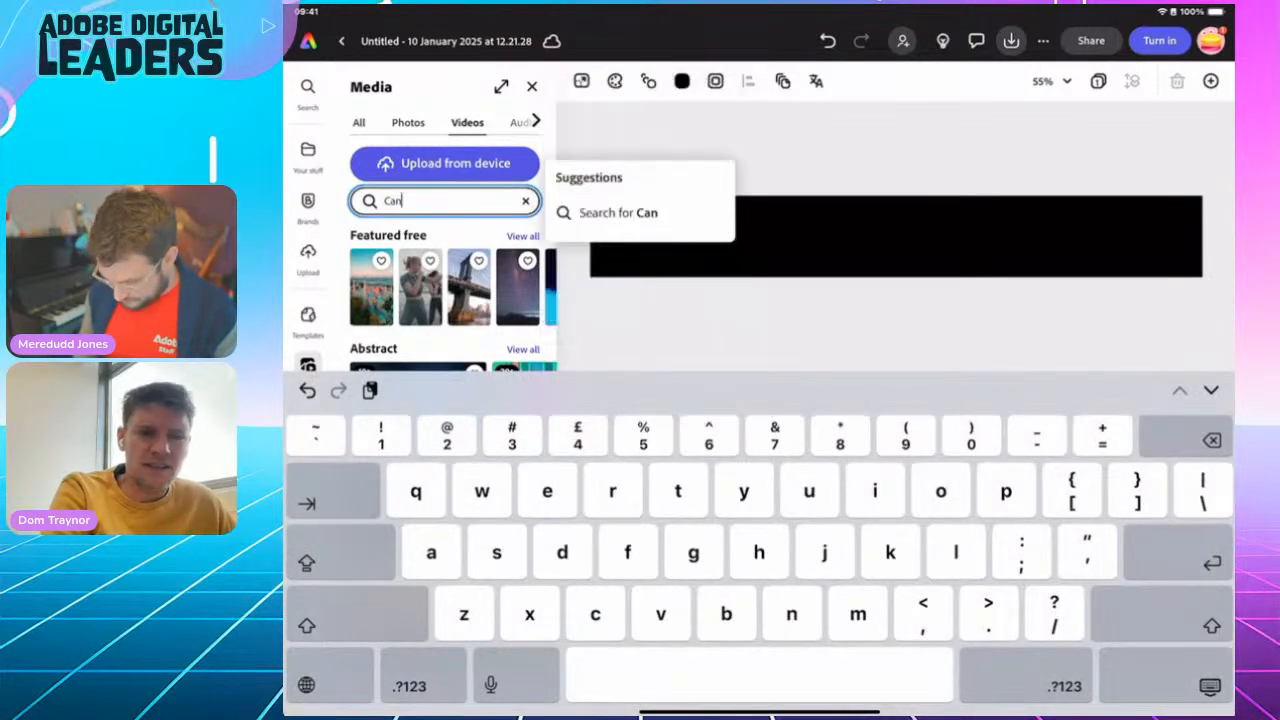
pyautogui.write('dle')
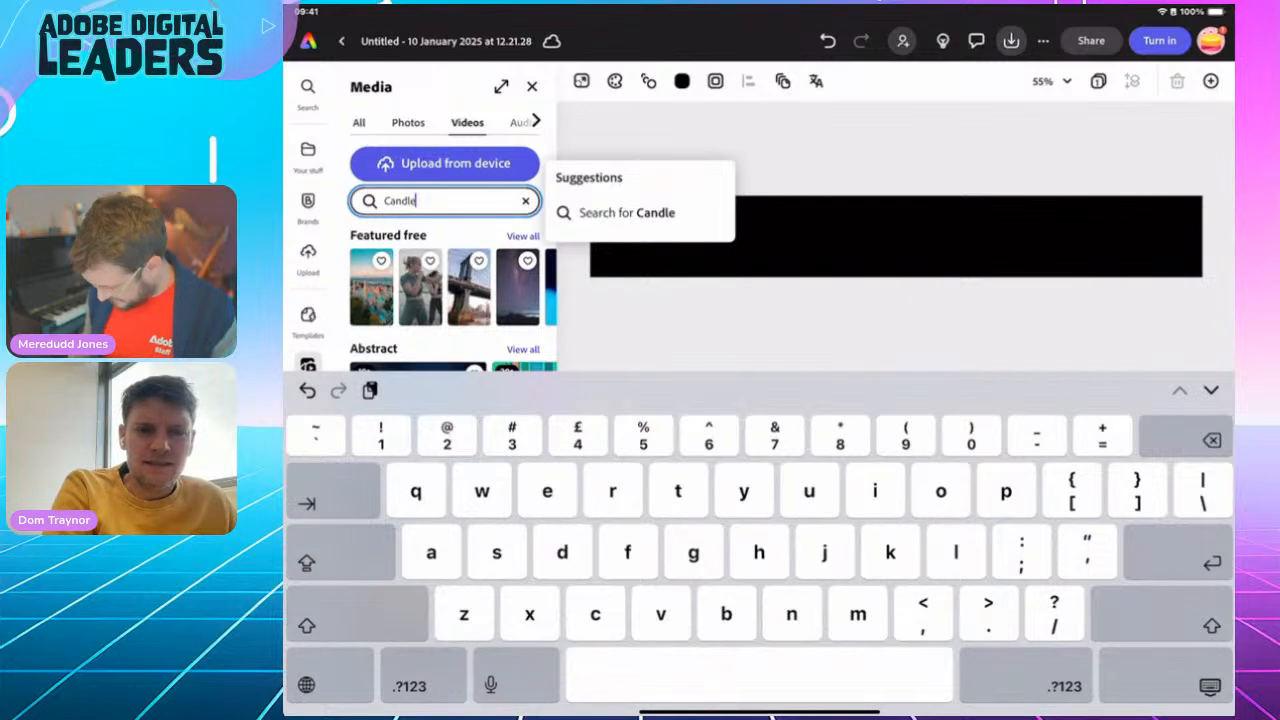
pyautogui.press('Return')
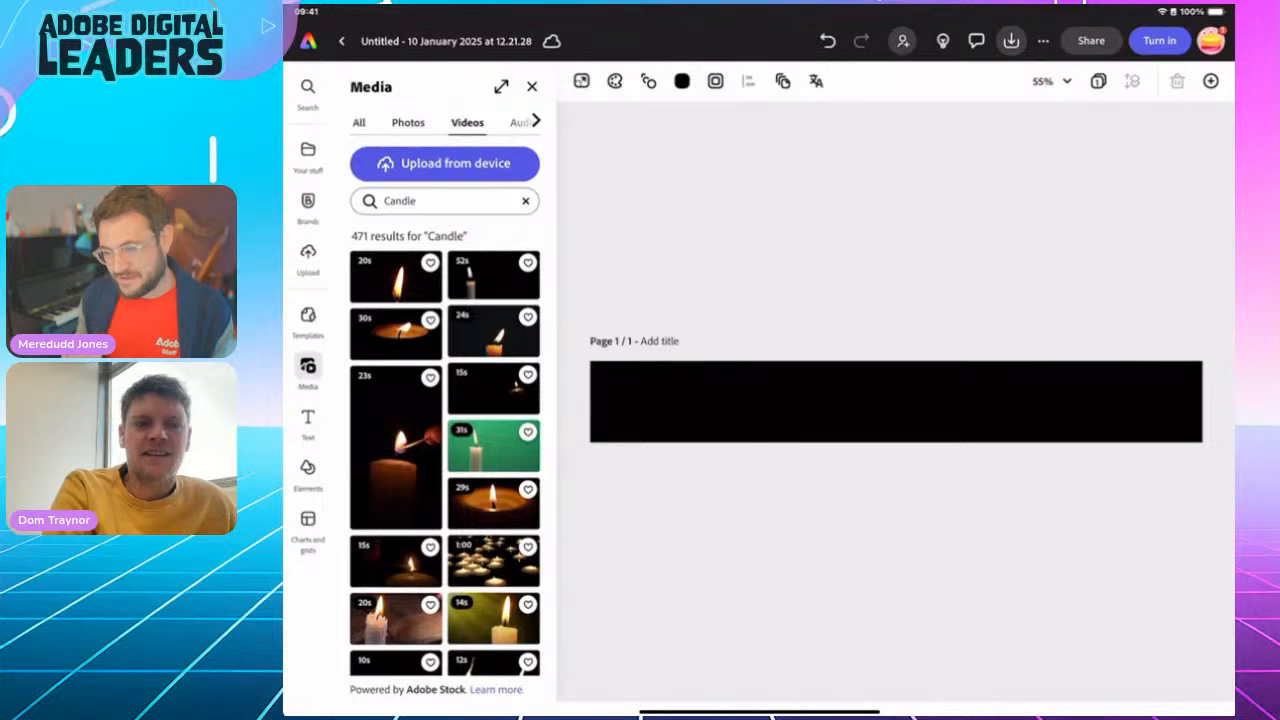
# Browse the candle videos and add the 30-second close-up clip of a burning candle to the banner
pyautogui.scroll(-5, 445, 450)
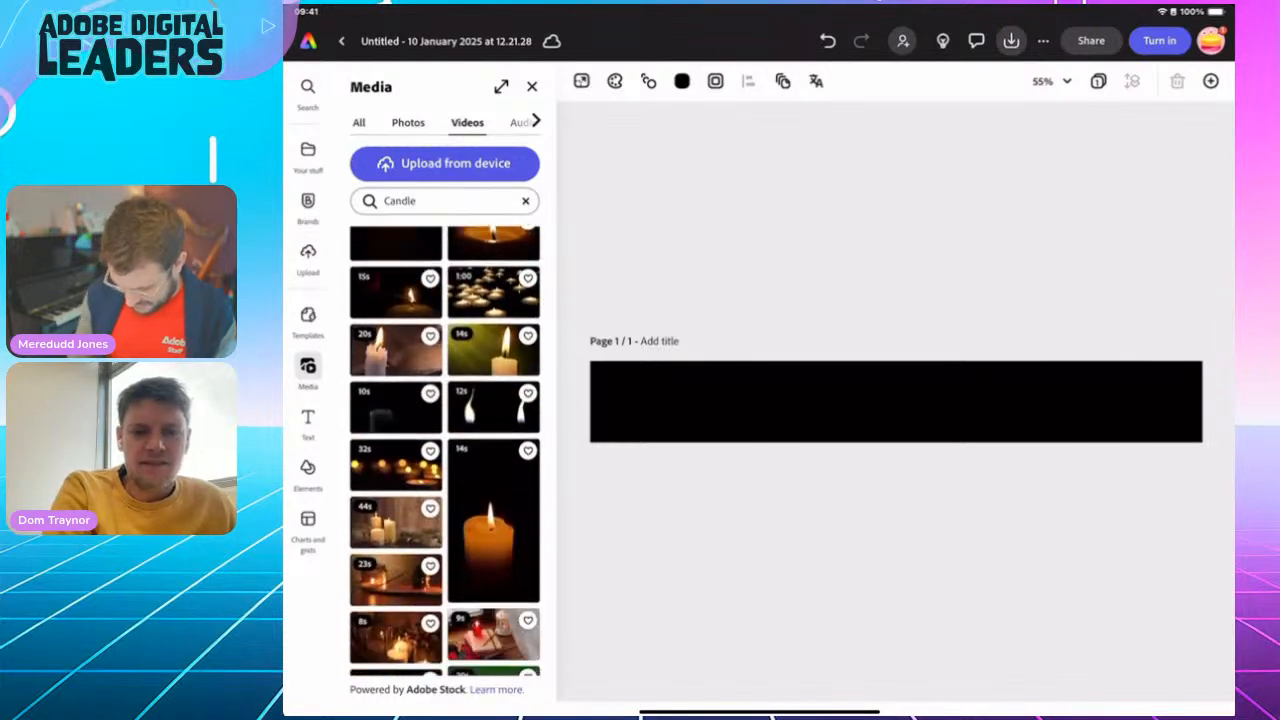
pyautogui.scroll(-5, 445, 450)
pyautogui.scroll(-5, 445, 450)
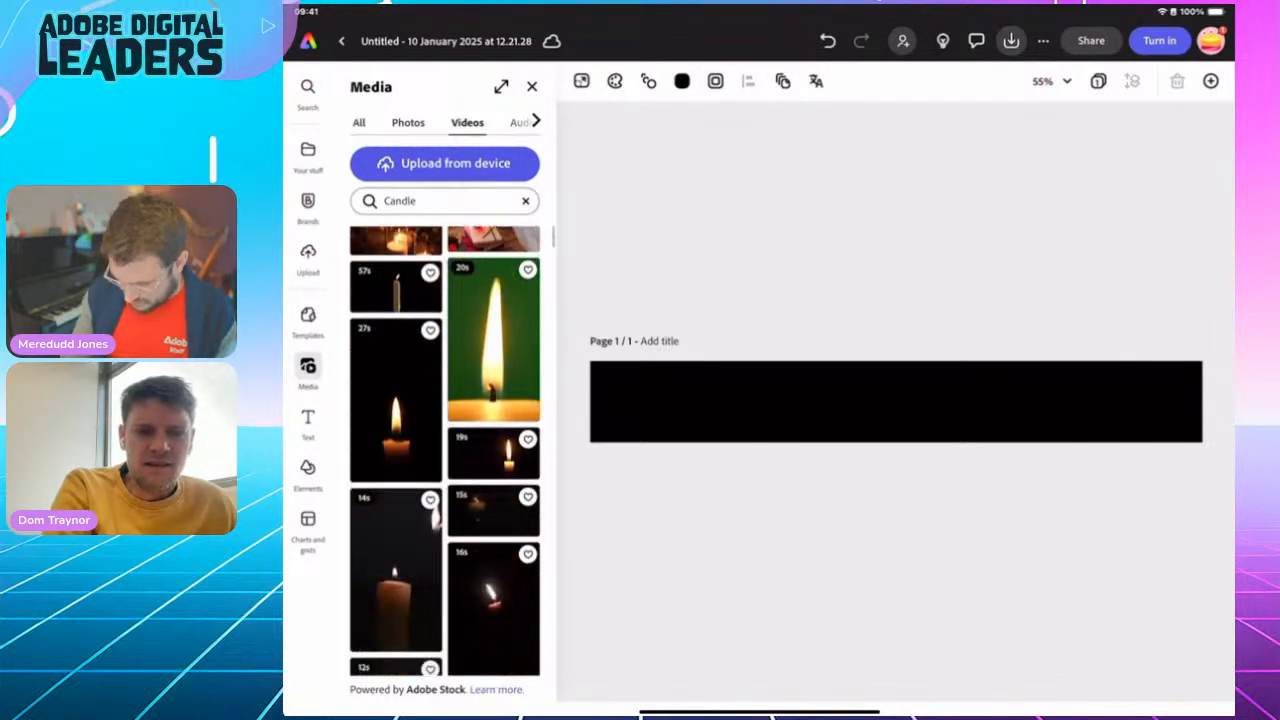
pyautogui.scroll(-3, 445, 450)
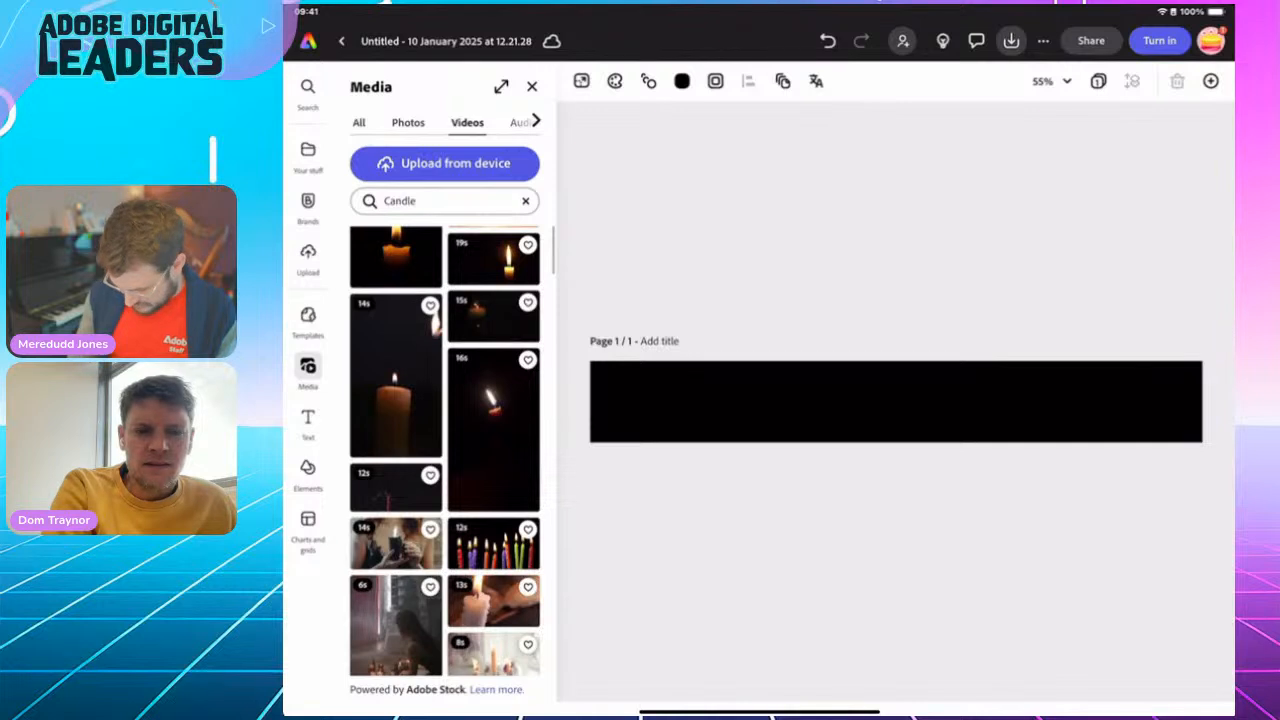
pyautogui.scroll(-3, 445, 450)
pyautogui.scroll(-10, 445, 450)
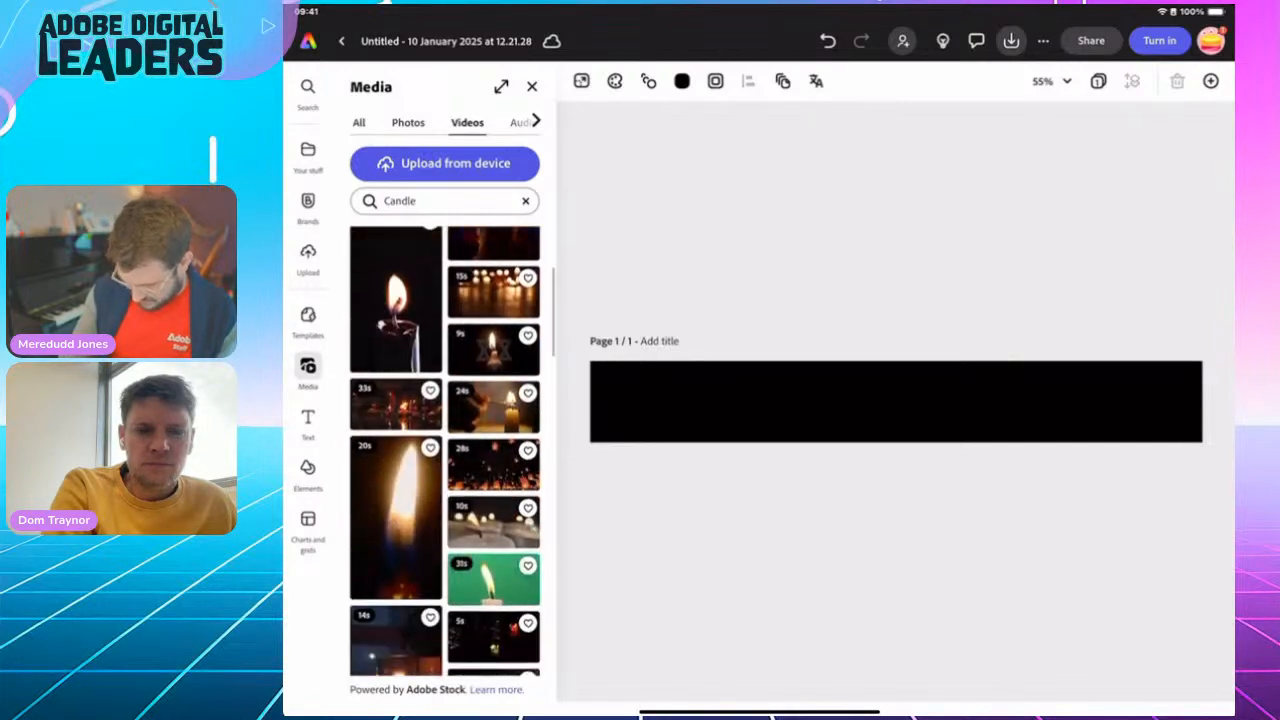
pyautogui.scroll(15, 445, 450)
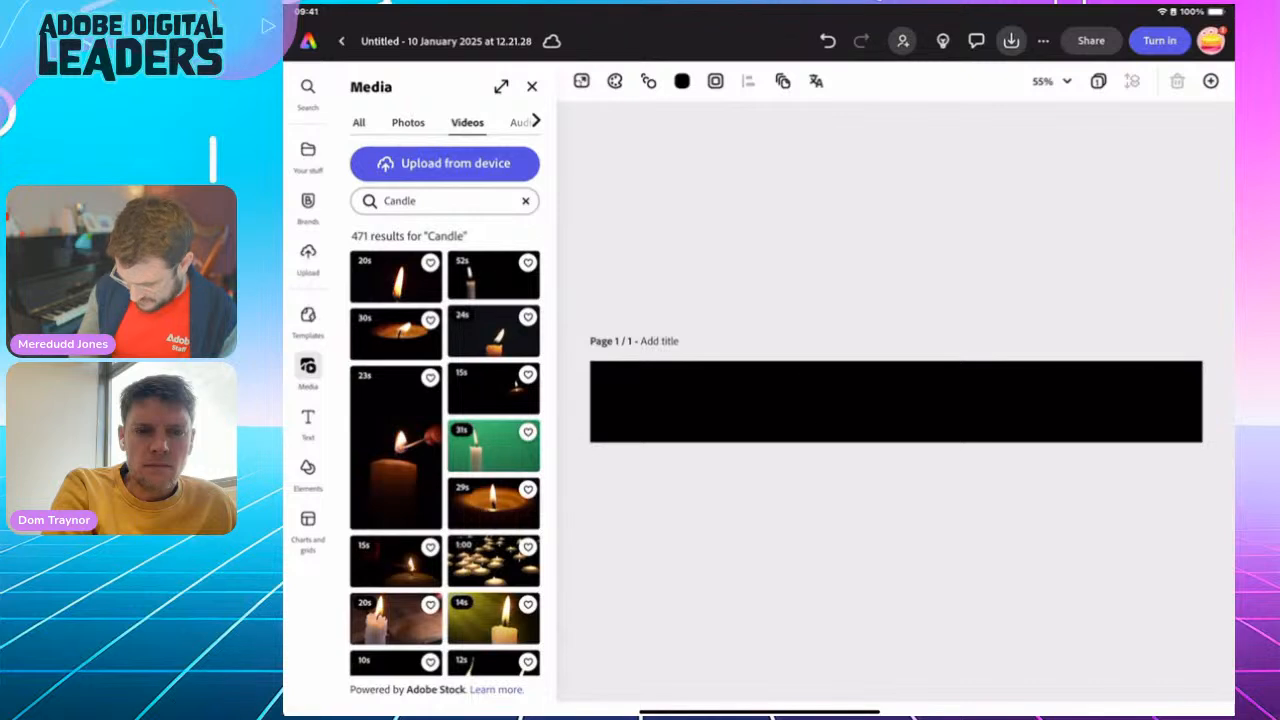
pyautogui.click(396, 334)
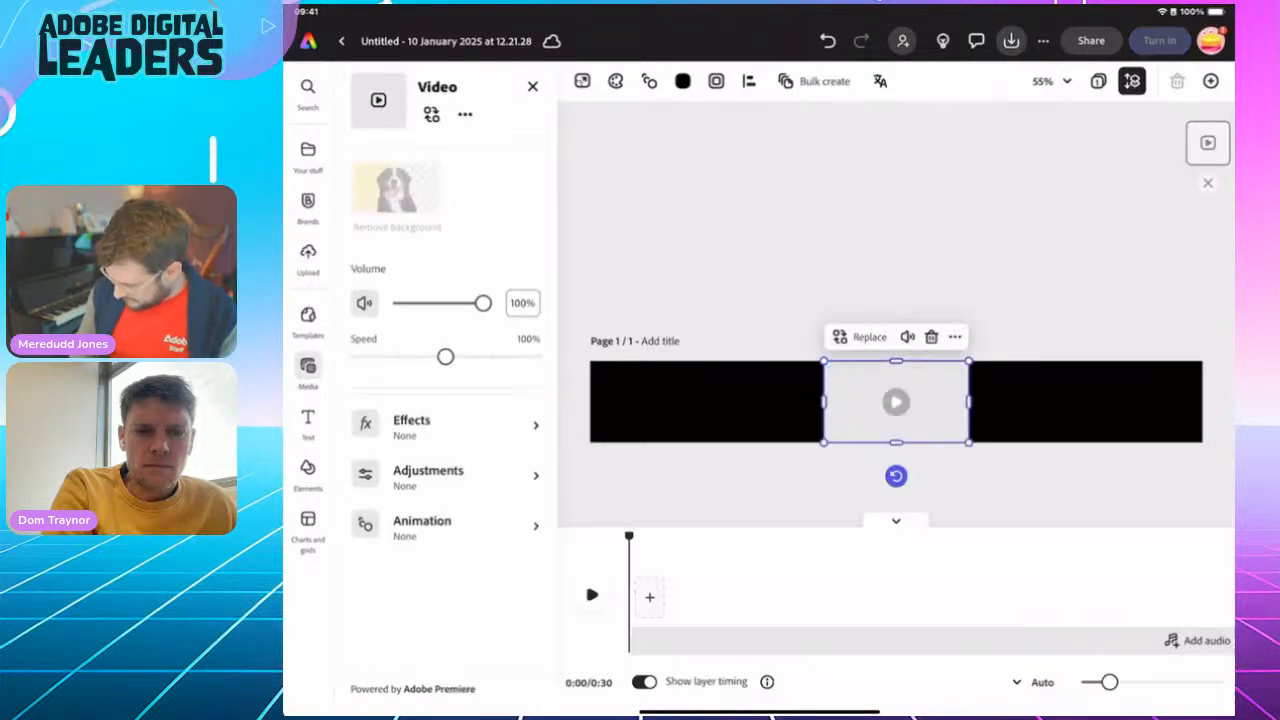
# Enlarge the candle video slightly beyond the banner's height and position it at the banner's right end
pyautogui.moveTo(968, 361); pyautogui.dragTo(1044, 317)
pyautogui.moveTo(933, 380); pyautogui.dragTo(1014, 401)
pyautogui.moveTo(904, 339); pyautogui.dragTo(967, 375)
pyautogui.moveTo(1045, 418); pyautogui.dragTo(1125, 409)
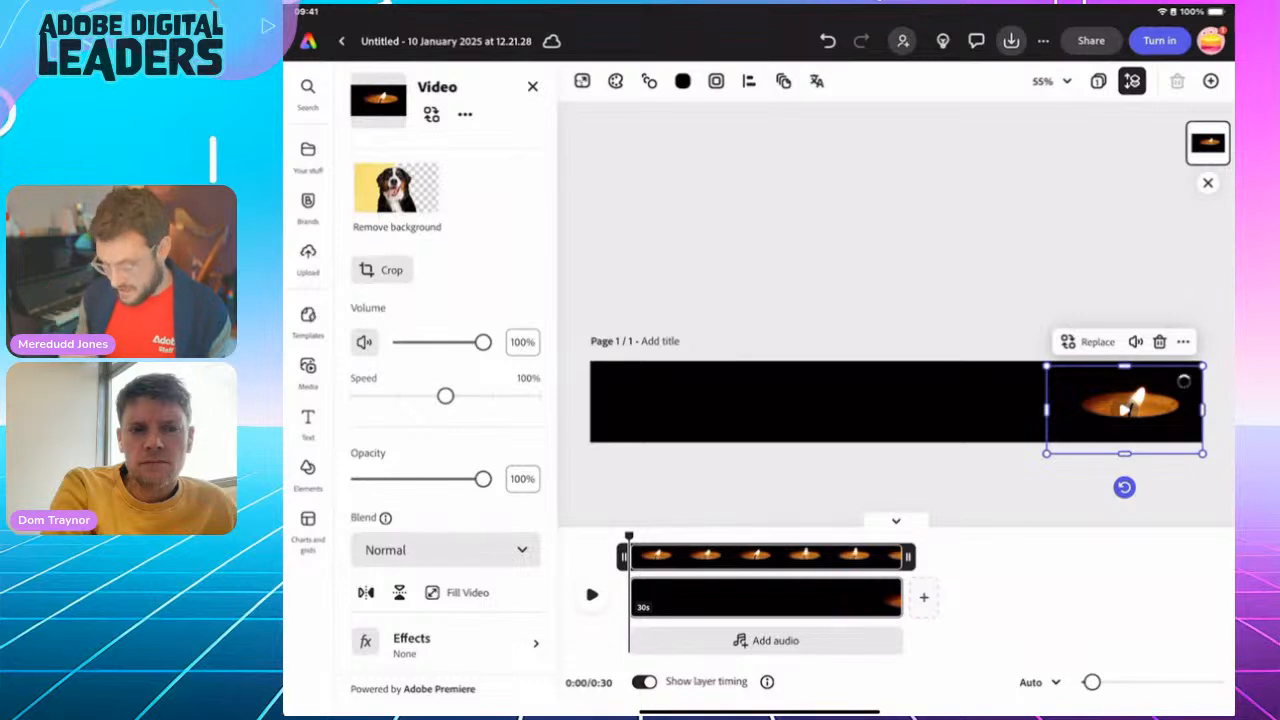
# Try the Multiply blend on the candle video, set its blend to Screen, and shift it up slightly to span the banner's full height
pyautogui.click(445, 550)
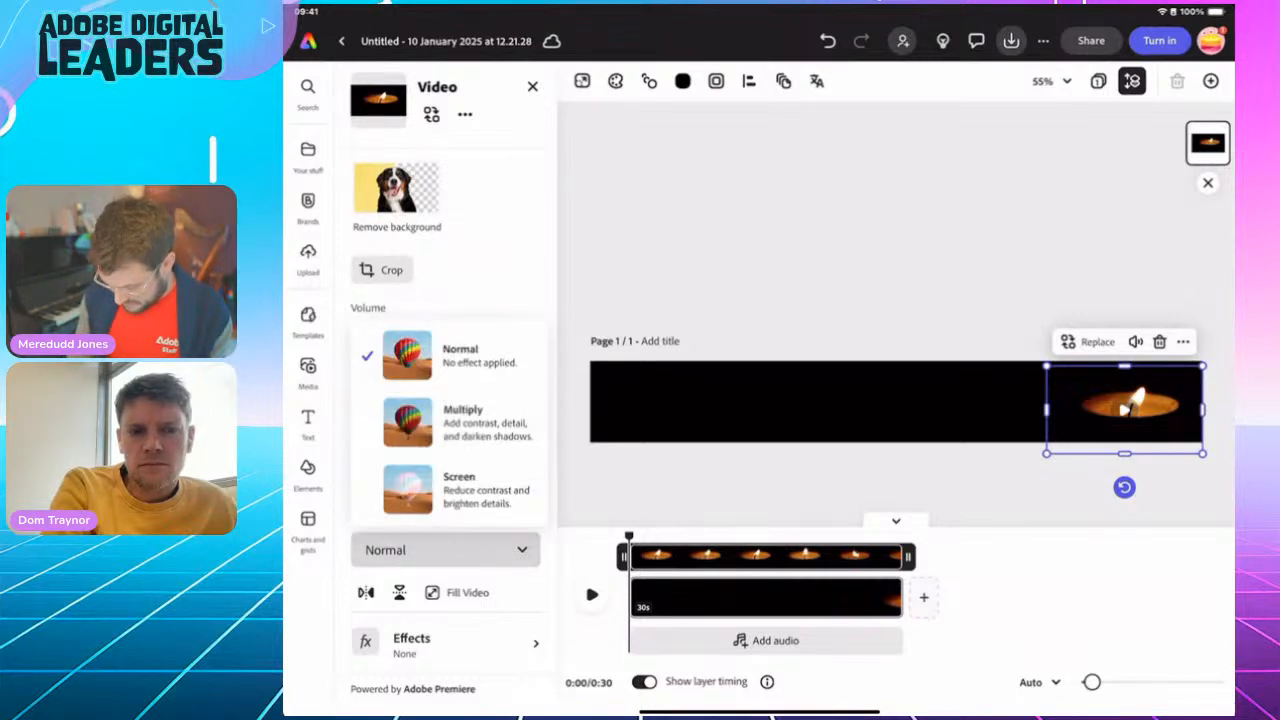
pyautogui.click(460, 420)
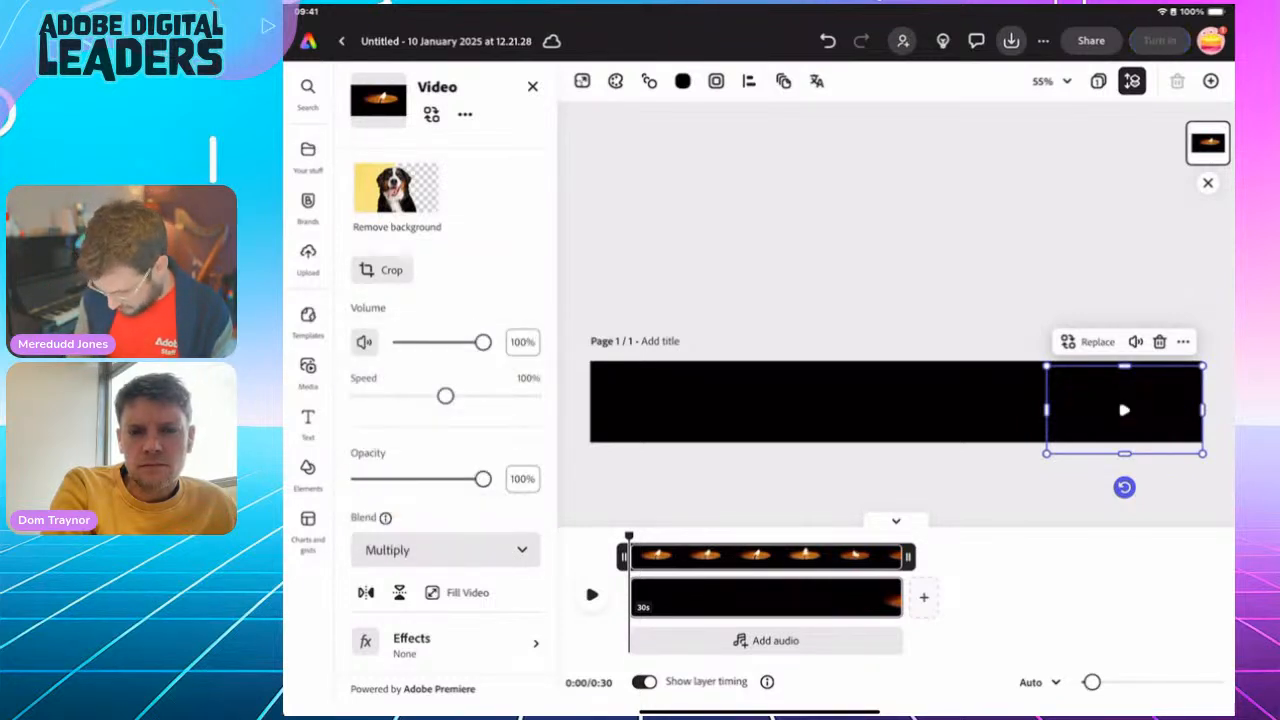
pyautogui.click(445, 550)
pyautogui.click(460, 490)
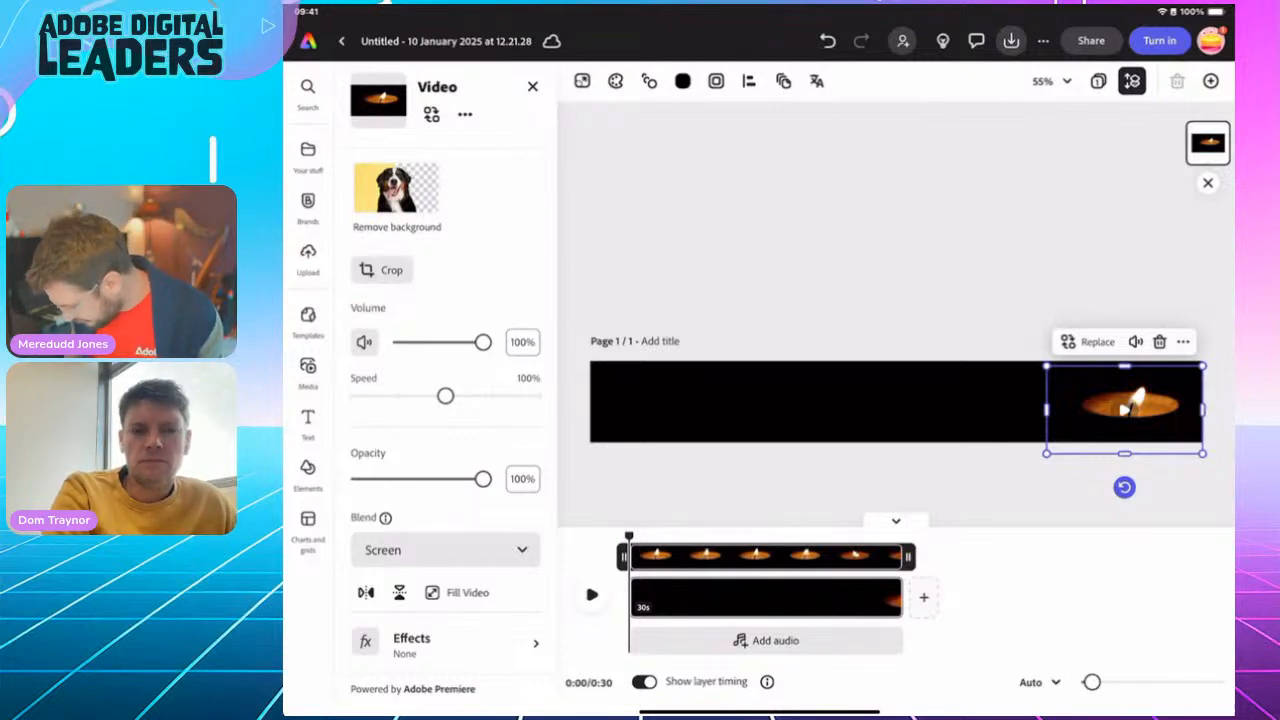
pyautogui.moveTo(1047, 366)
pyautogui.mouseDown()
pyautogui.moveTo(1006, 343)
pyautogui.moveTo(1046, 363)
pyautogui.mouseUp()
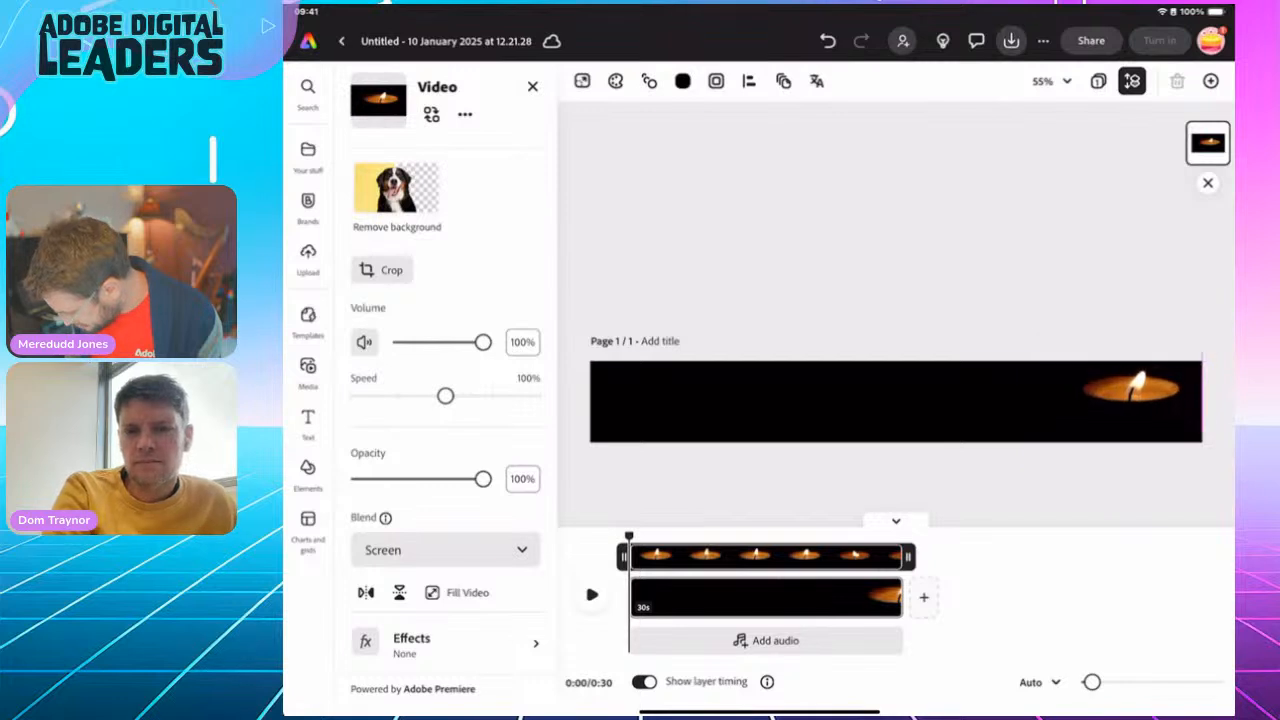
pyautogui.click(1125, 400)
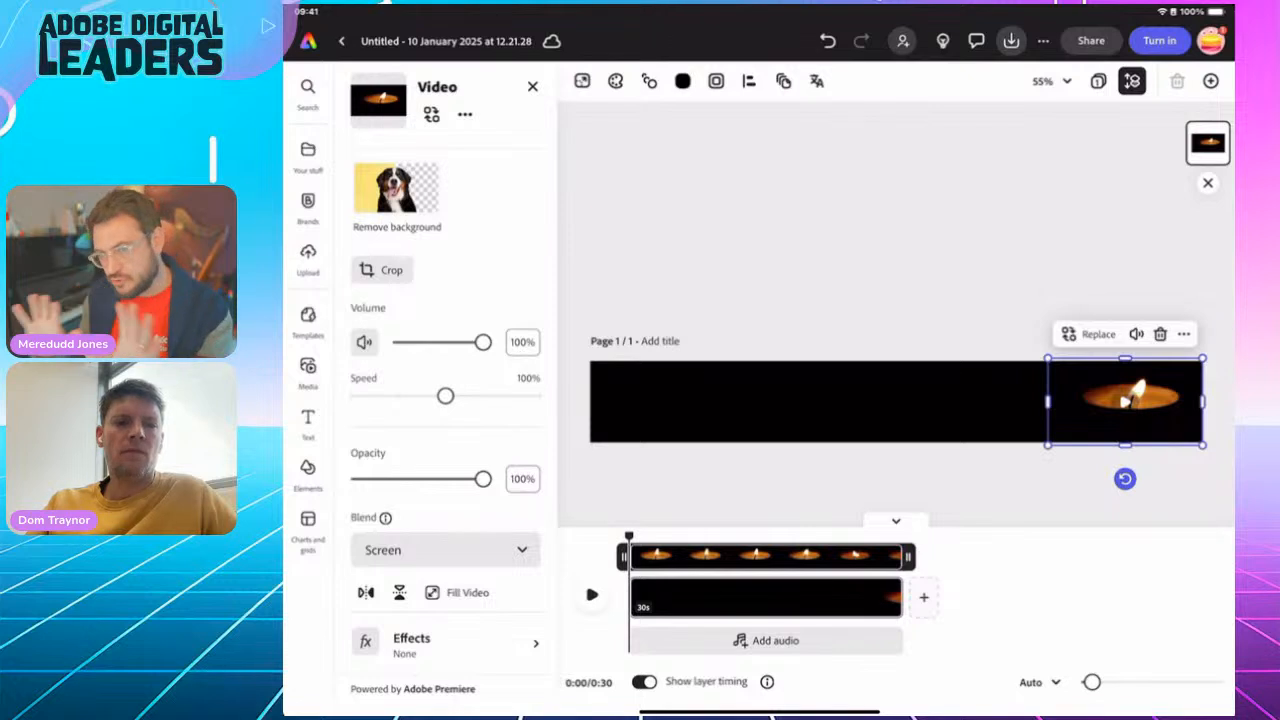
# Play the first few seconds of the banner to preview the candle animation, and pause it
pyautogui.click(896, 240)
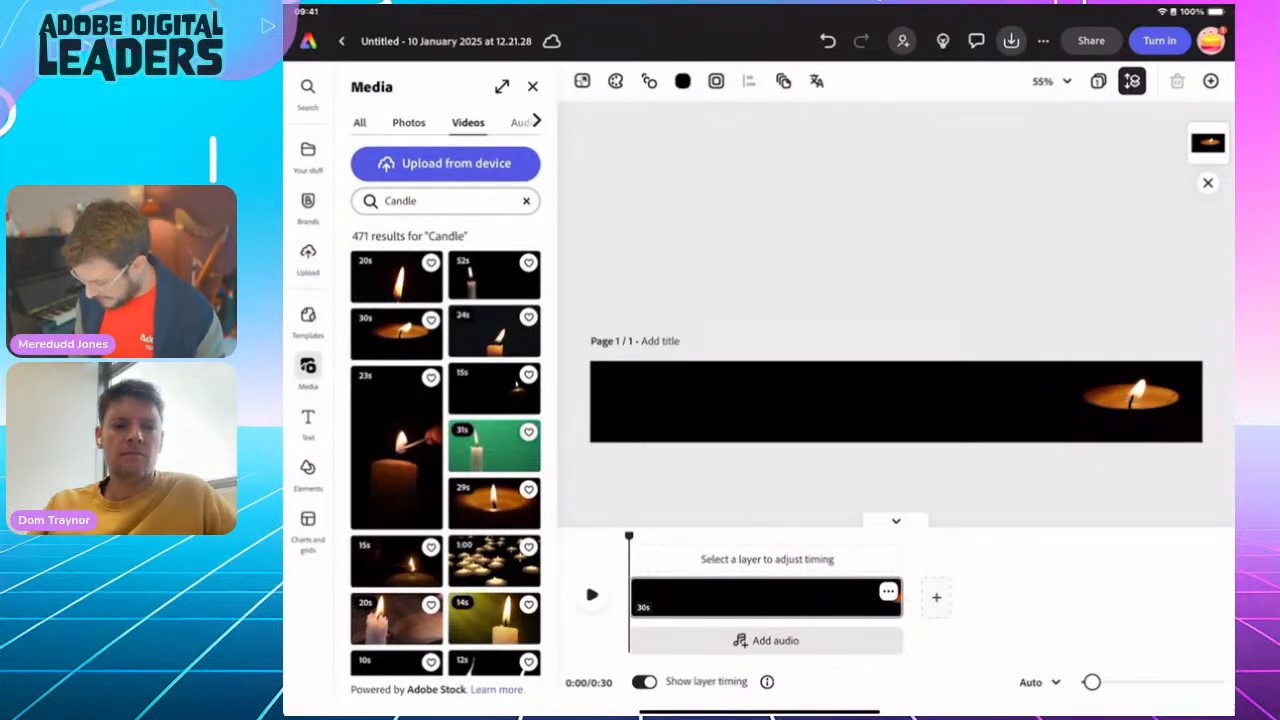
pyautogui.click(592, 595)
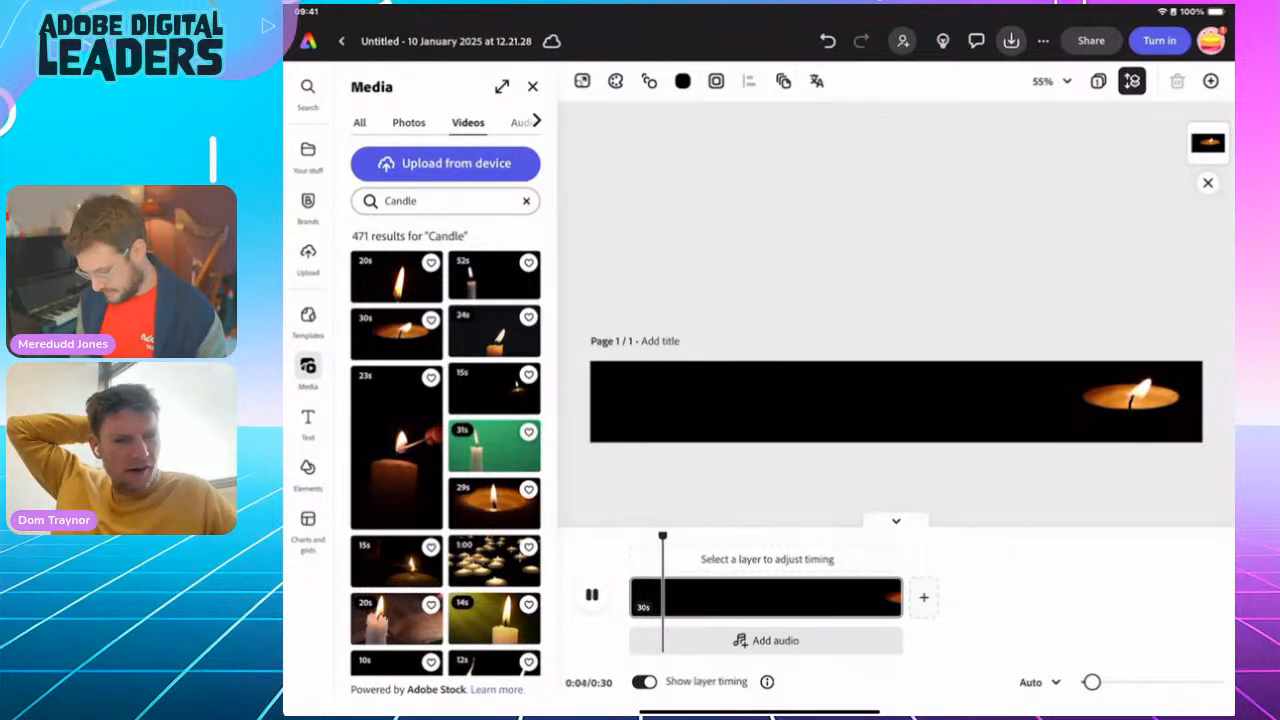
pyautogui.click(592, 595)
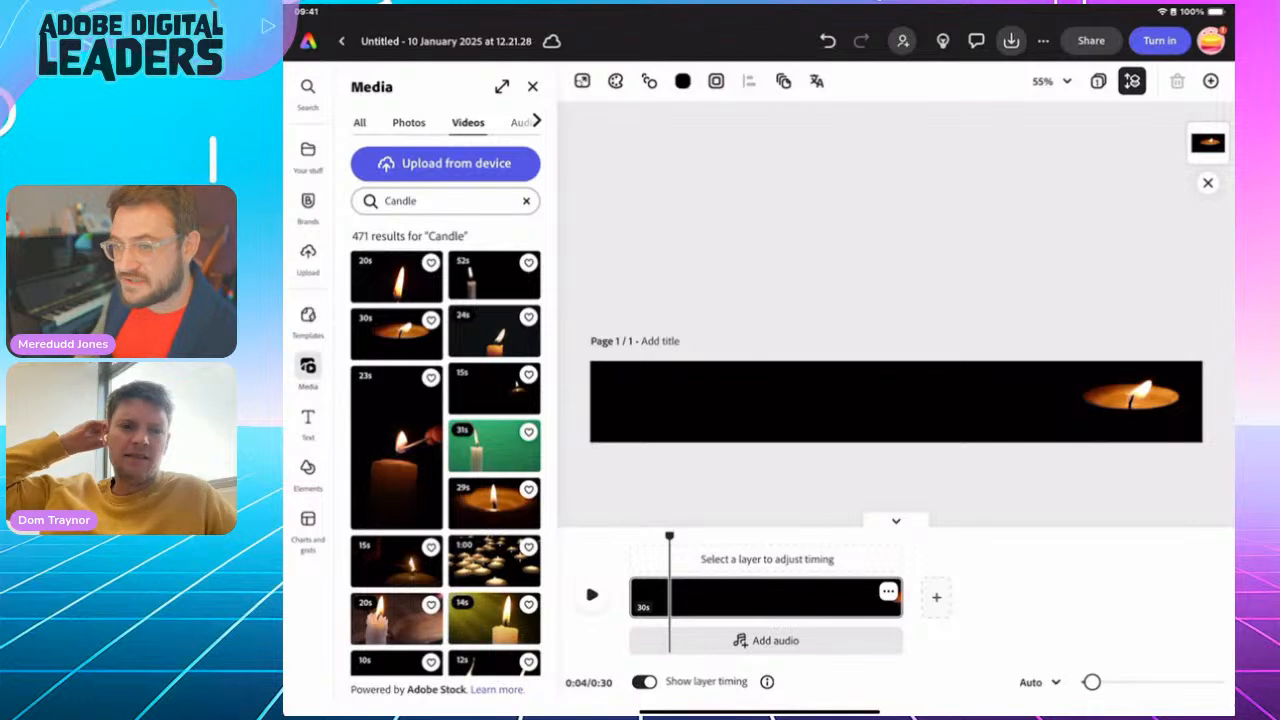
# Leave the Kindertransport design and start a blank new design from the Etsy shop banner preset, dismissing the template suggestions
pyautogui.click(446, 41)
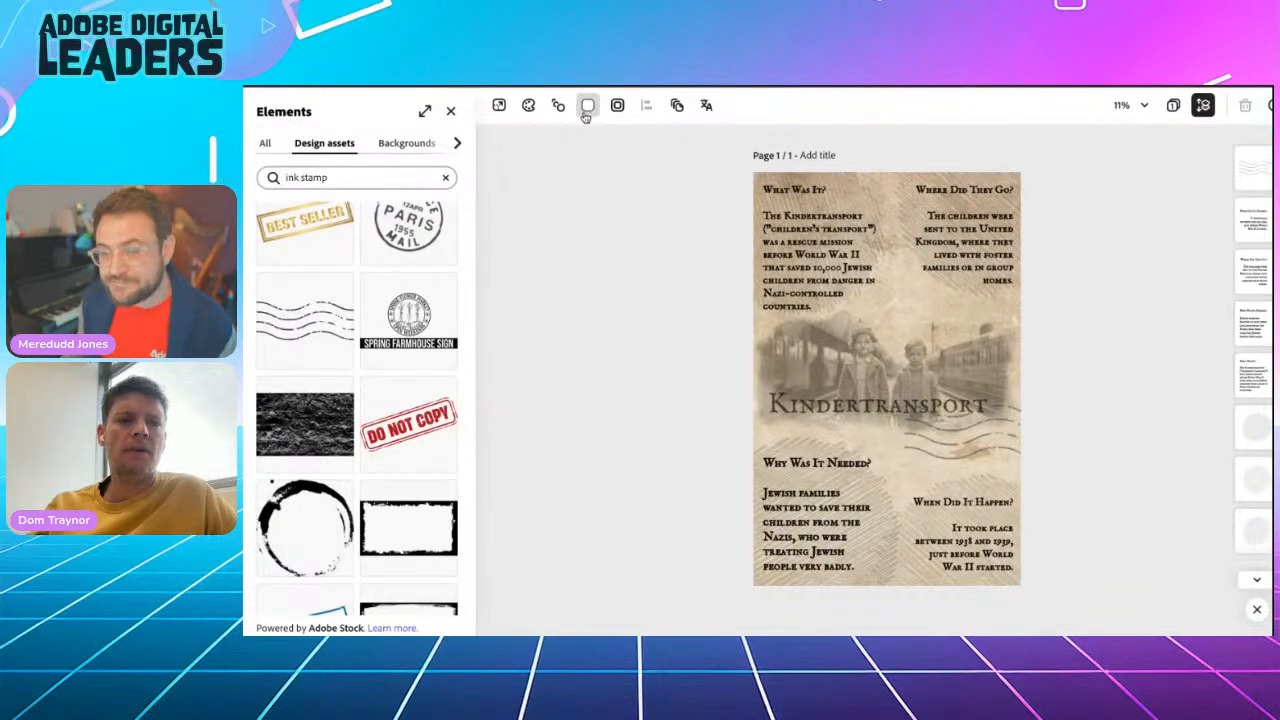
pyautogui.scroll(1, 547, 260)
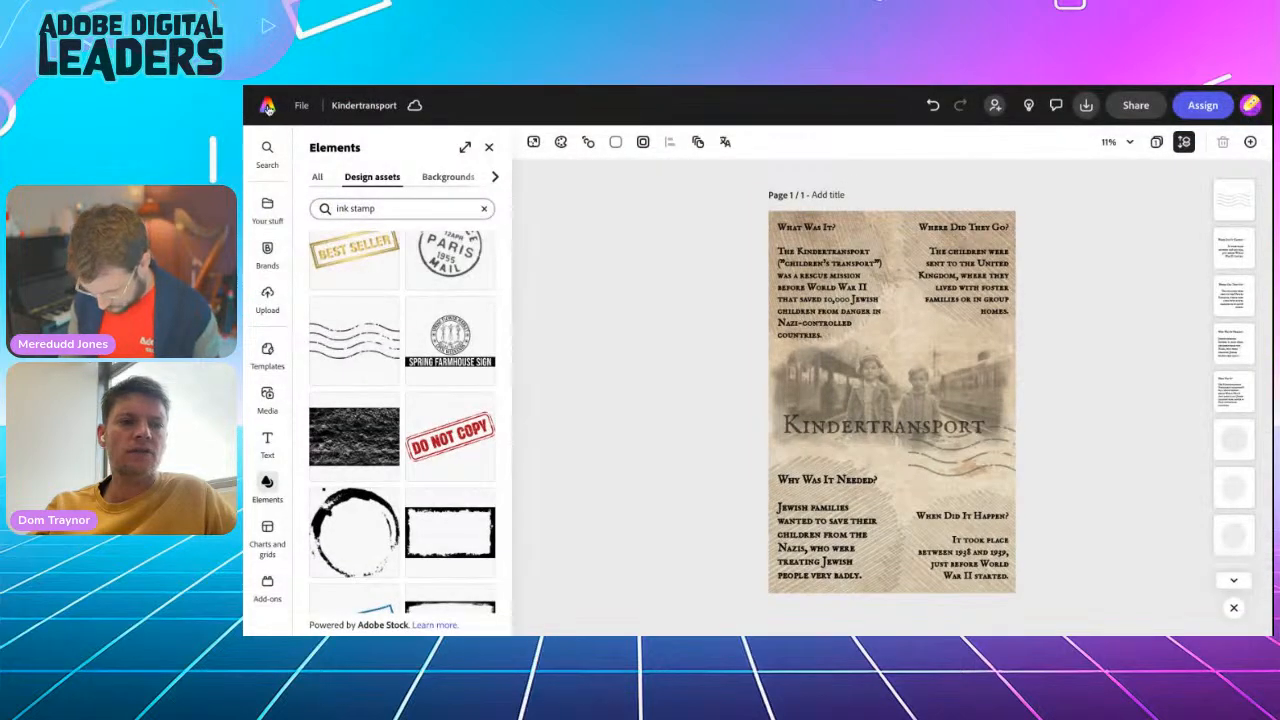
pyautogui.click(267, 107)
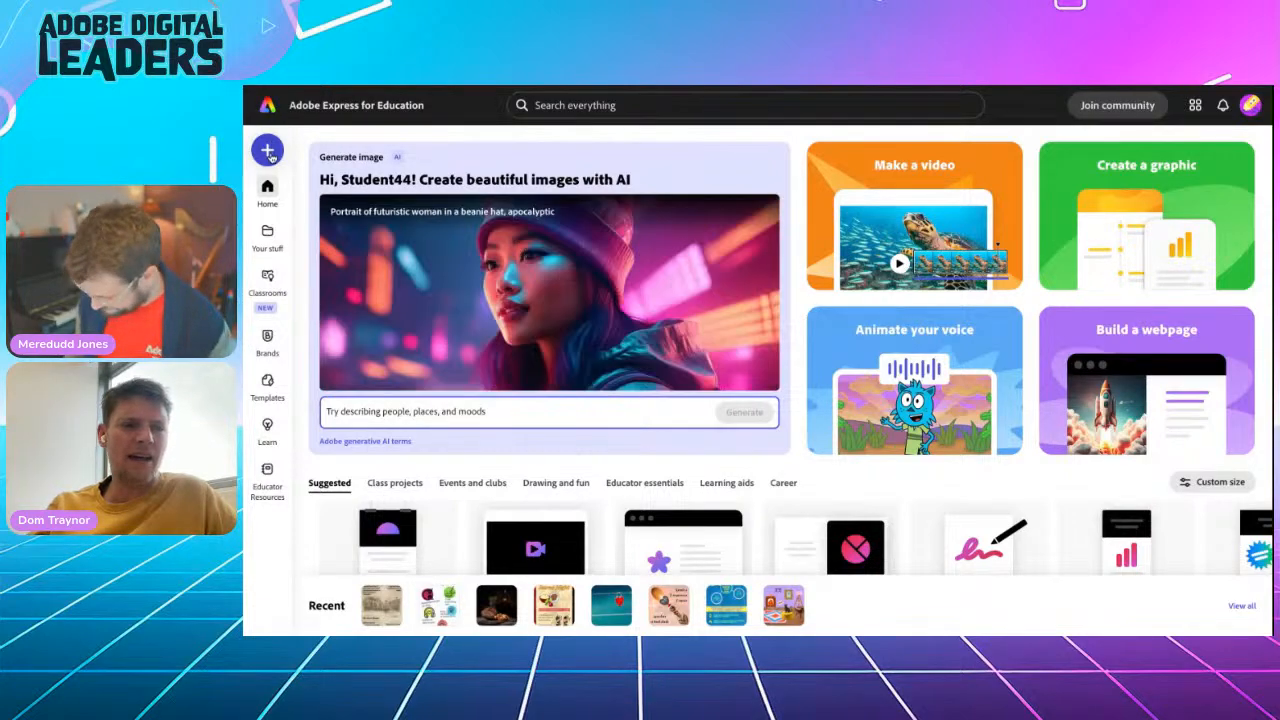
pyautogui.click(268, 151)
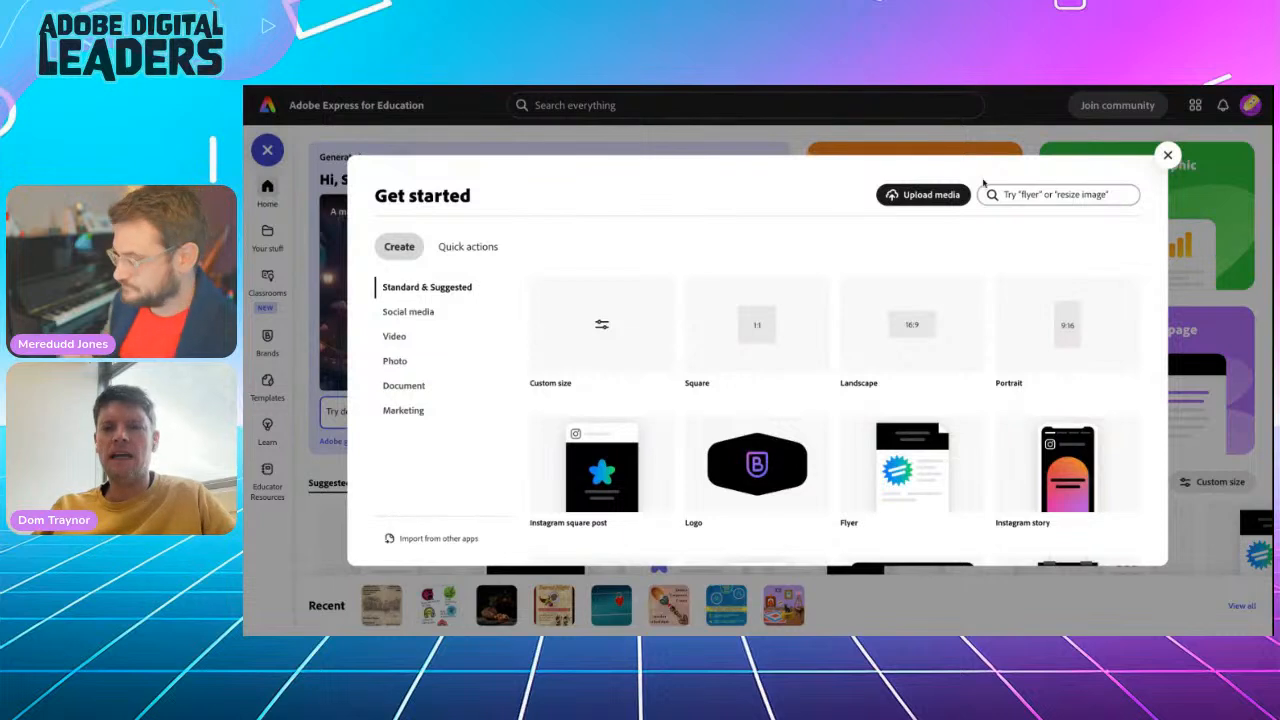
pyautogui.click(1034, 196)
pyautogui.write('banner')
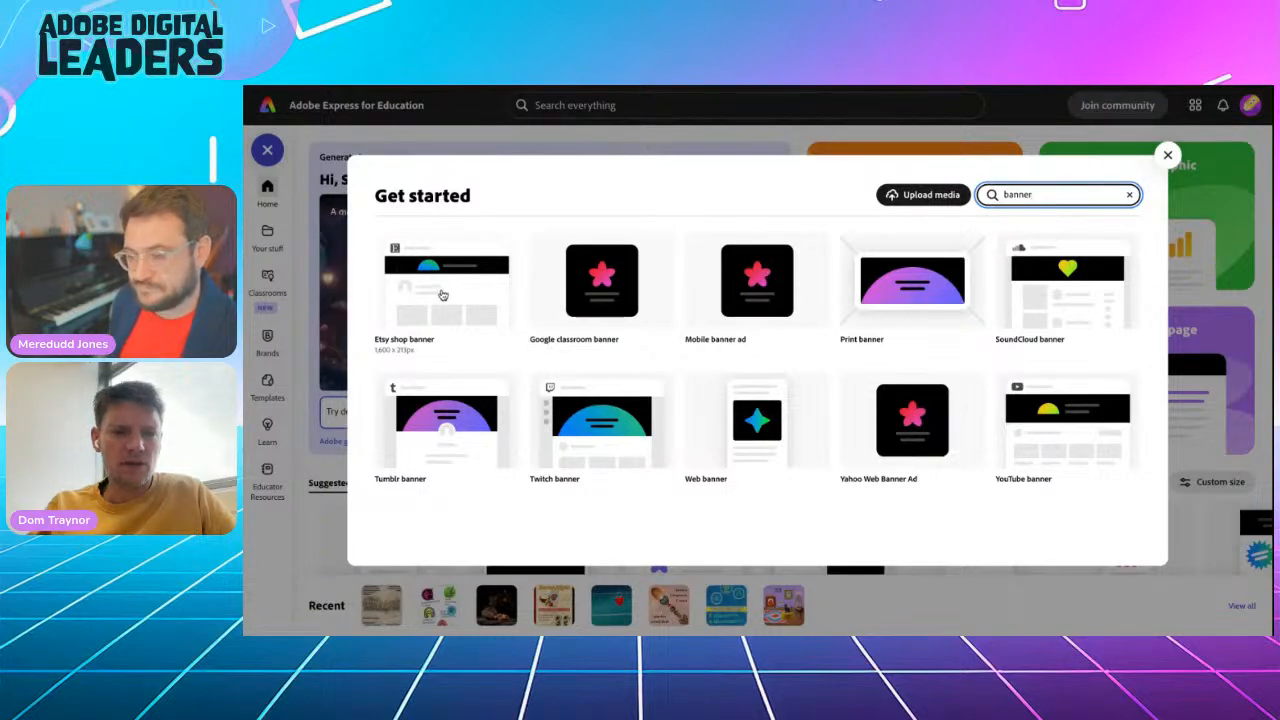
pyautogui.click(443, 294)
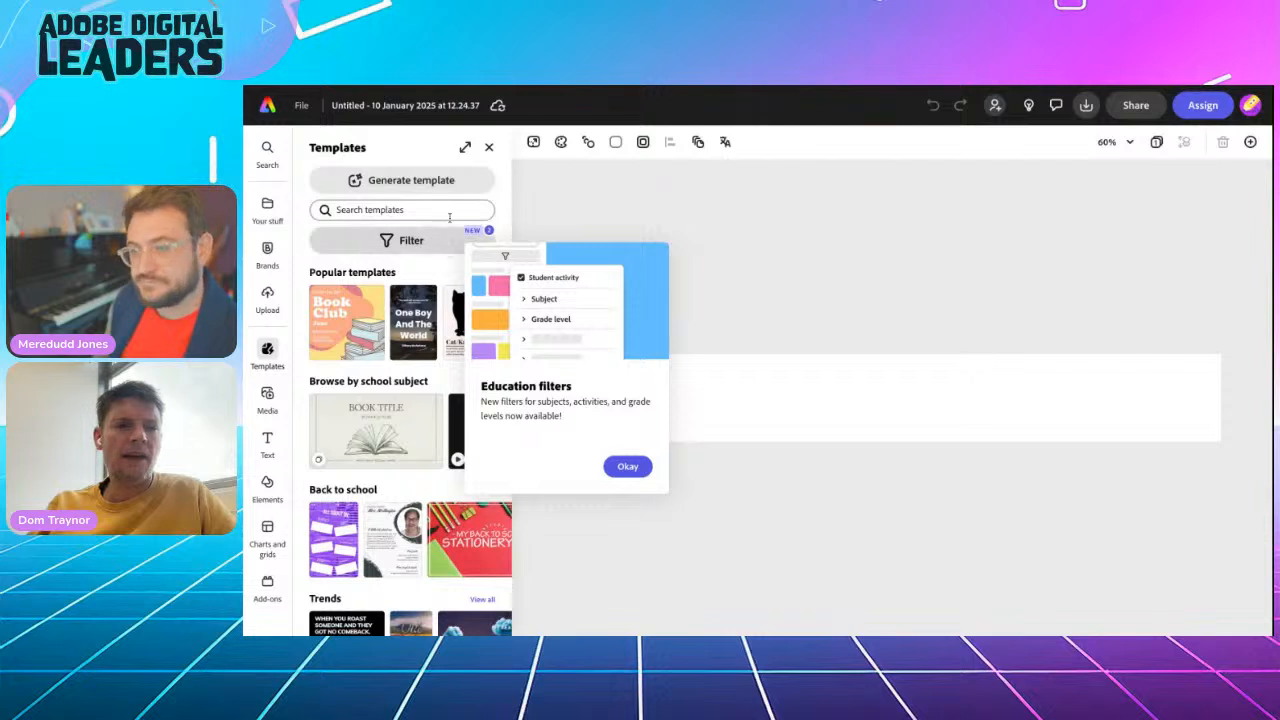
pyautogui.click(490, 148)
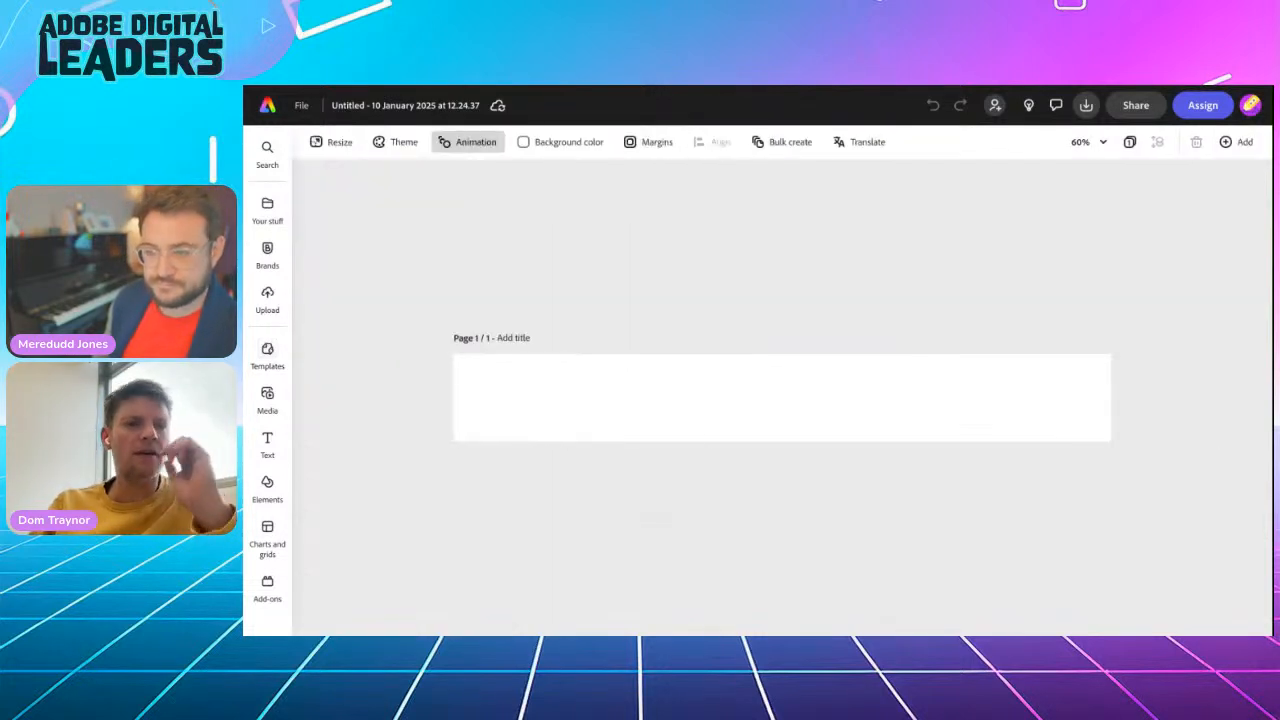
# Rename the new design as "holocaust banner"
pyautogui.click(386, 105)
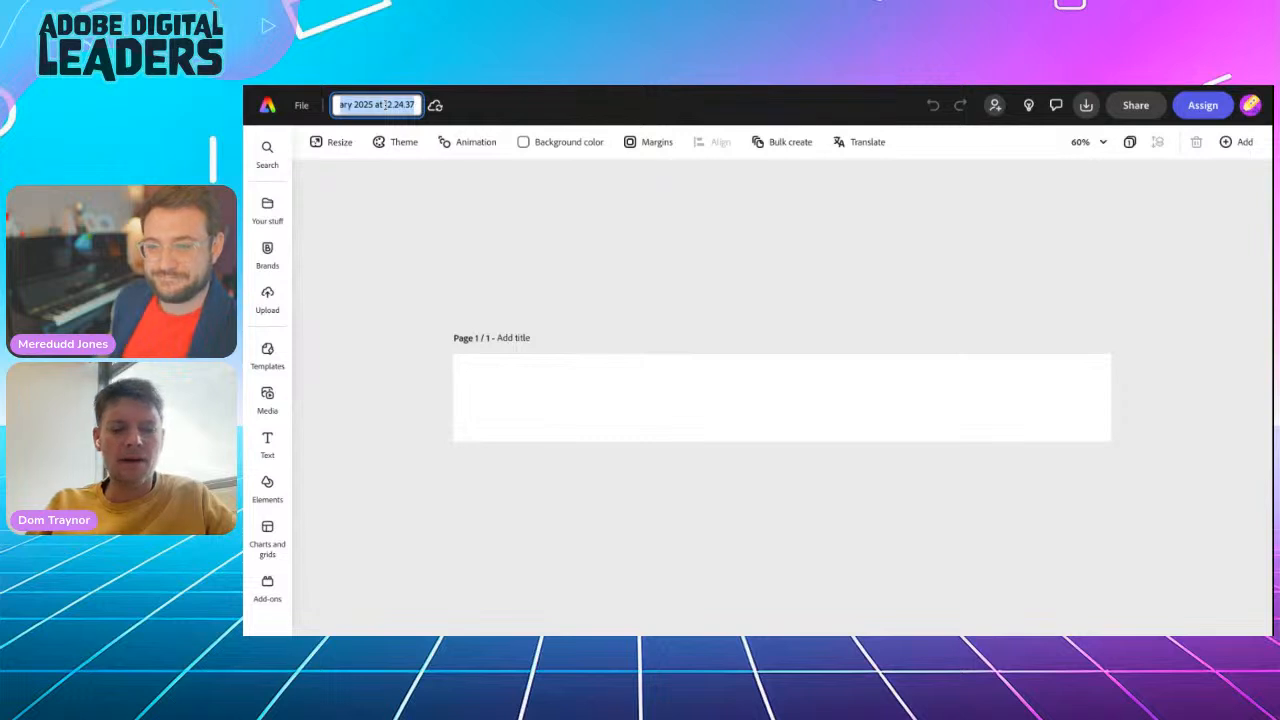
pyautogui.write('ho')
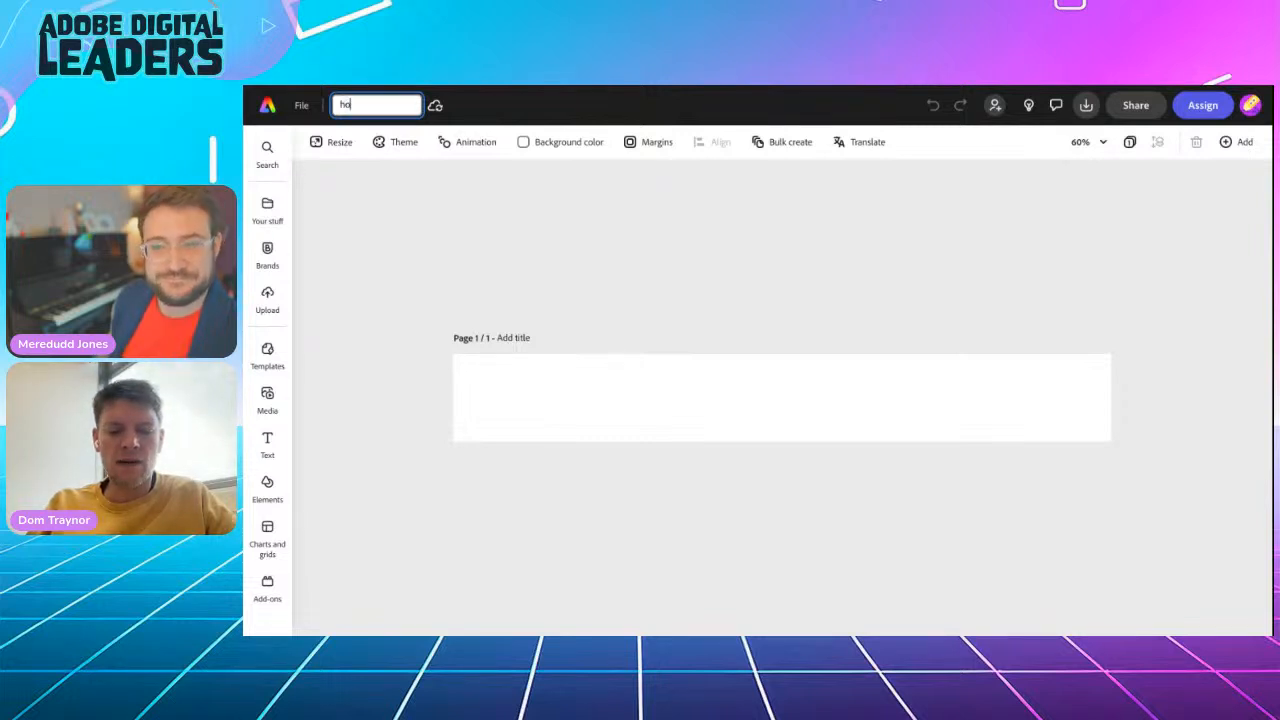
pyautogui.write('locaust banner')
pyautogui.press('Return')
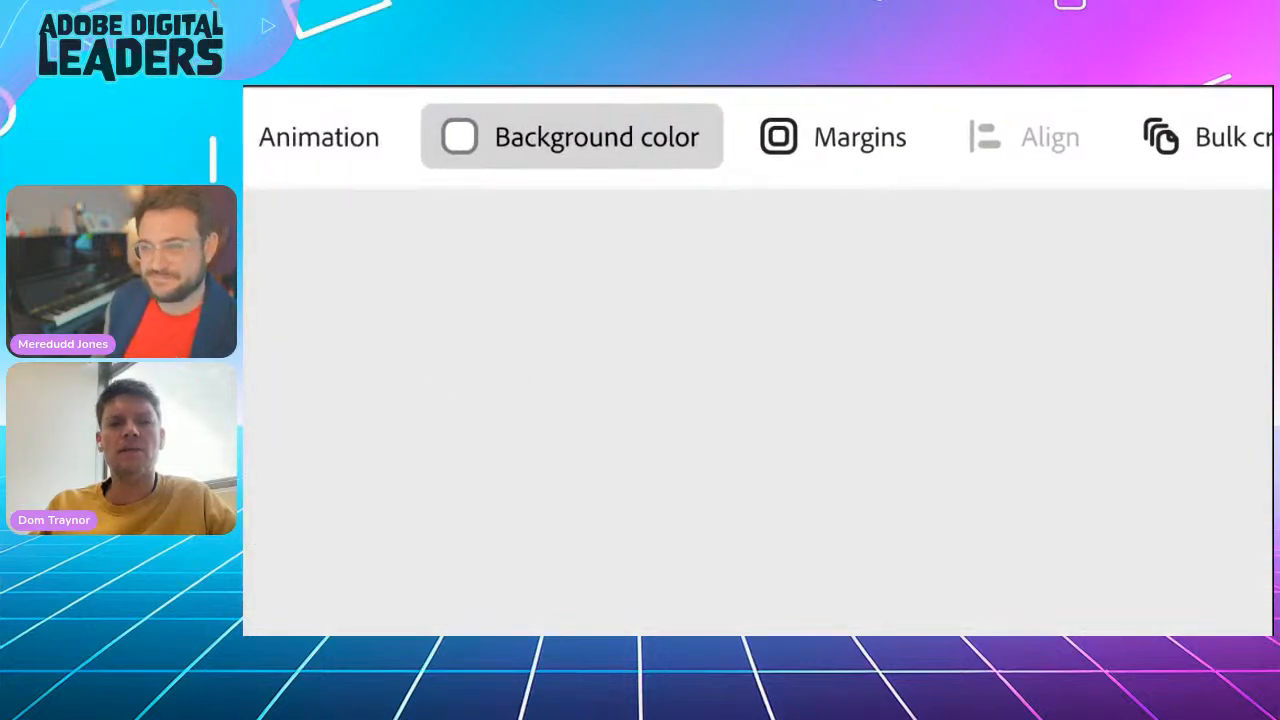
# Fill the blank banner's background with the black swatch
pyautogui.click(572, 137)
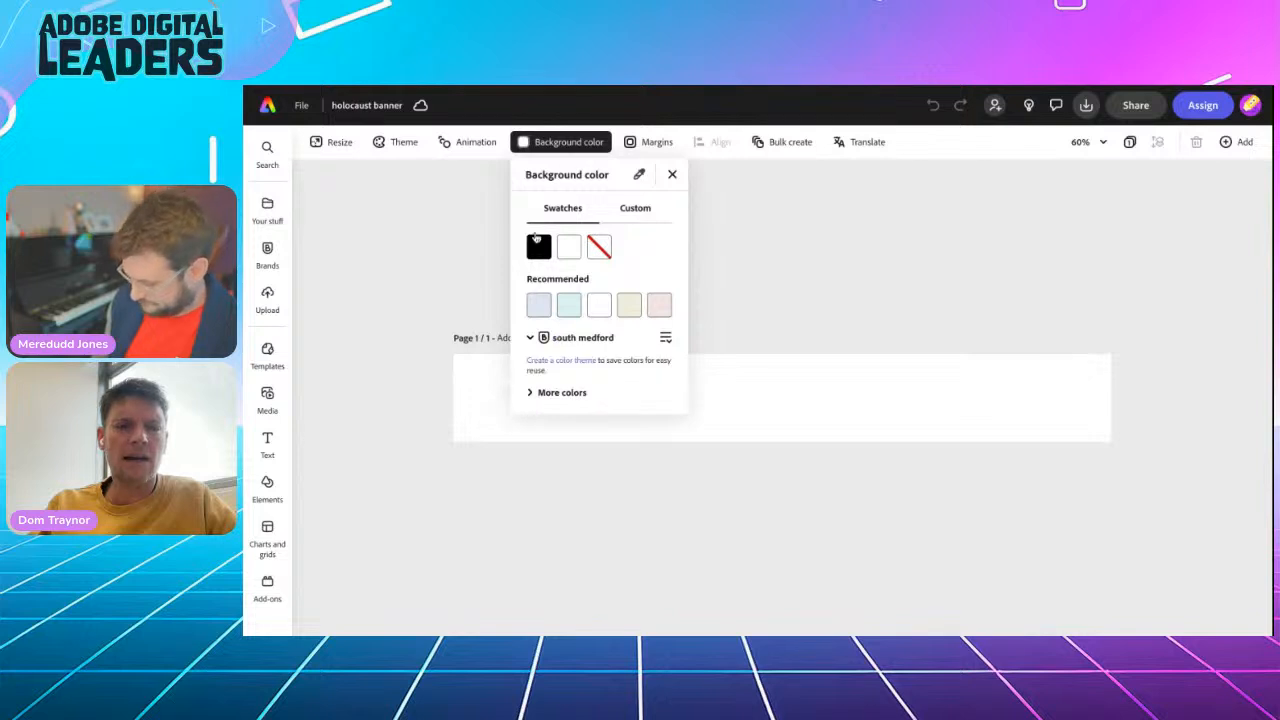
pyautogui.click(538, 250)
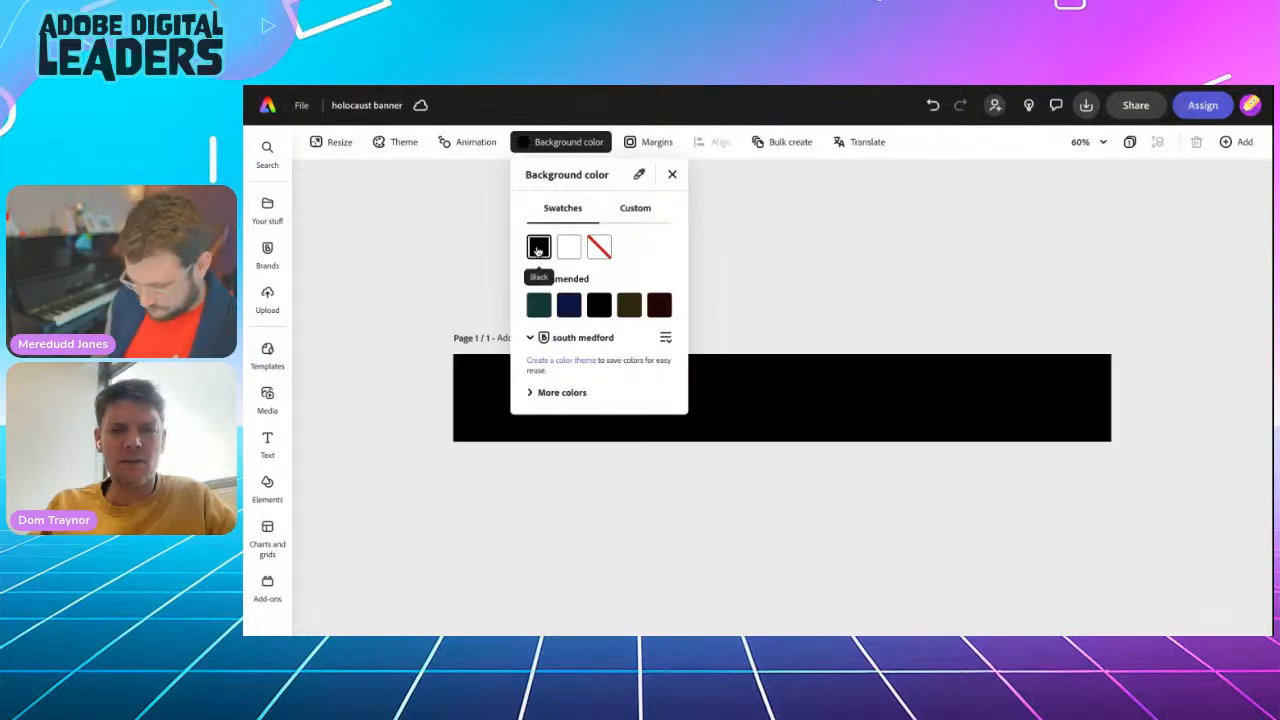
pyautogui.click(400, 268)
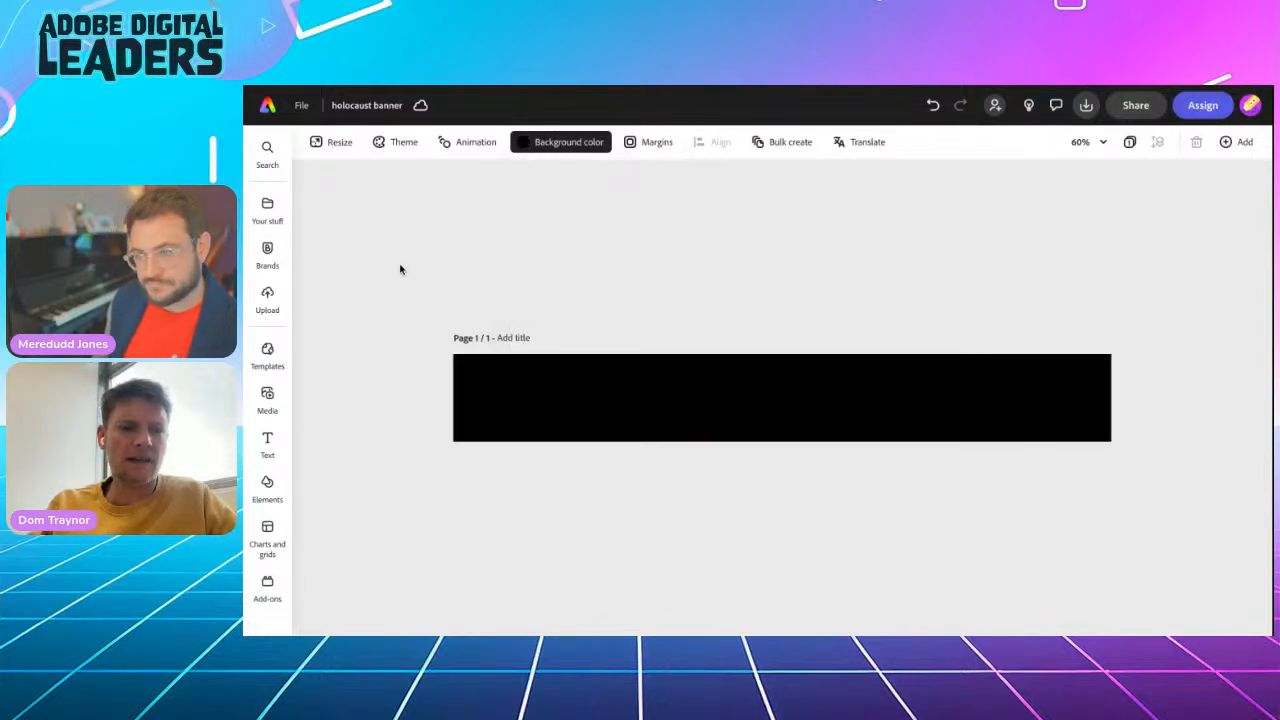
# Search the stock videos for "candle"
pyautogui.click(267, 398)
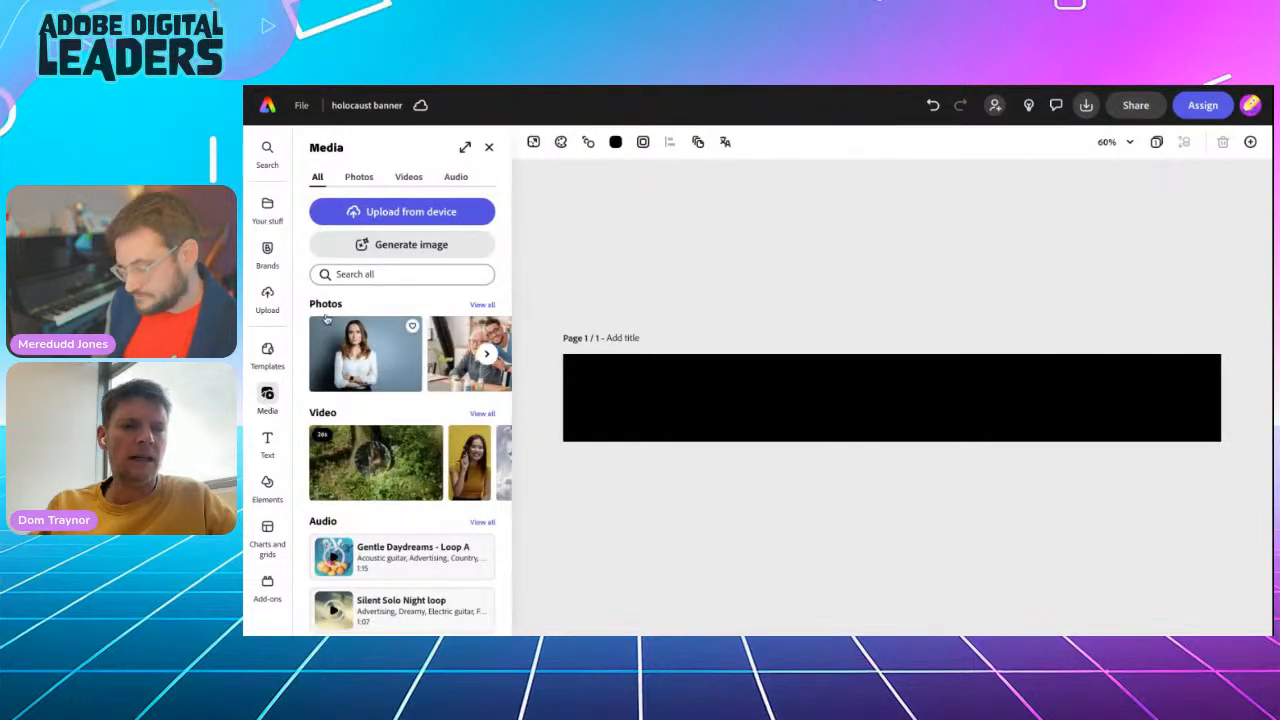
pyautogui.click(408, 177)
pyautogui.click(366, 279)
pyautogui.write('candle')
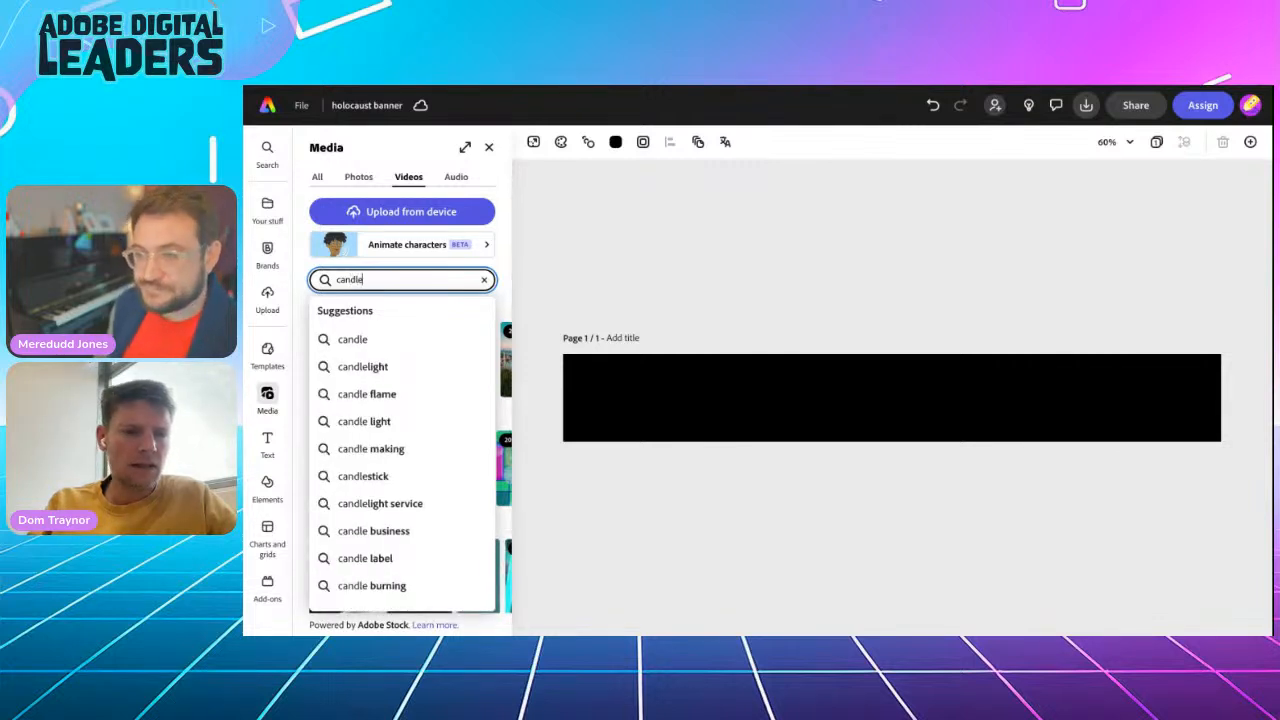
pyautogui.press('Return')
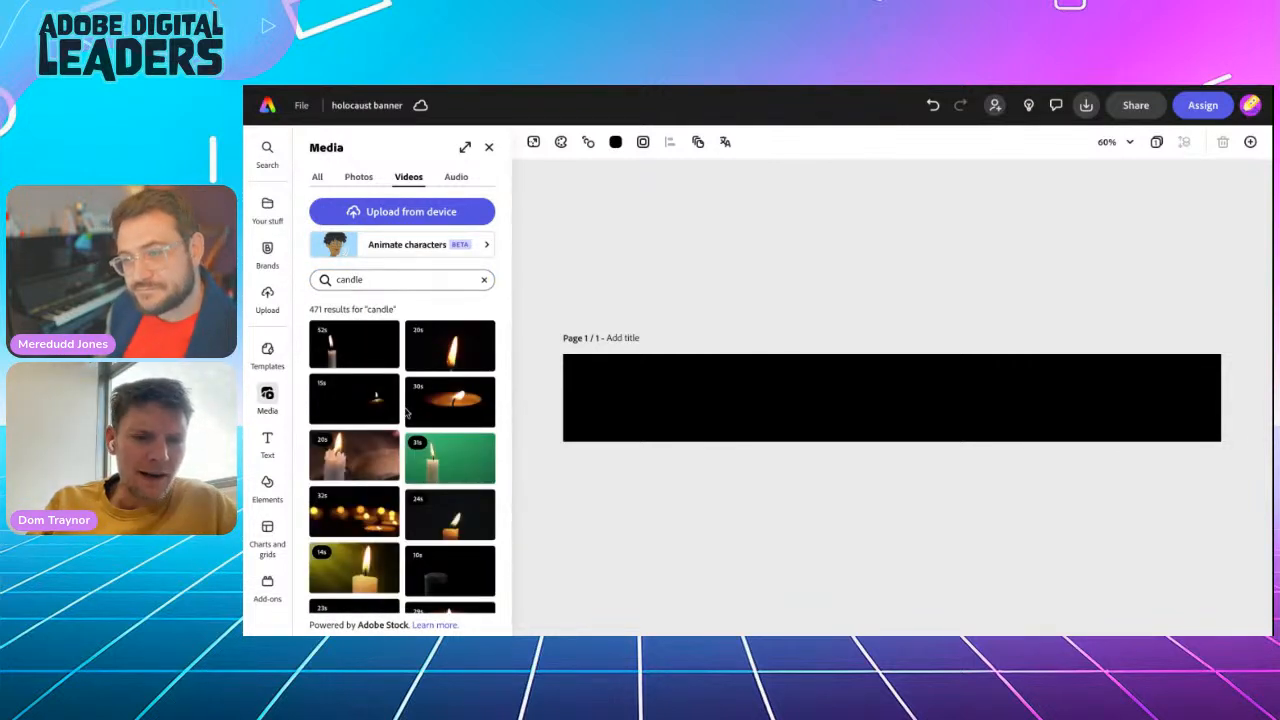
# Browse the candle videos and add the 24-second clip of a single lit candle on a dark background to the banner
pyautogui.scroll(-1, 441, 465)
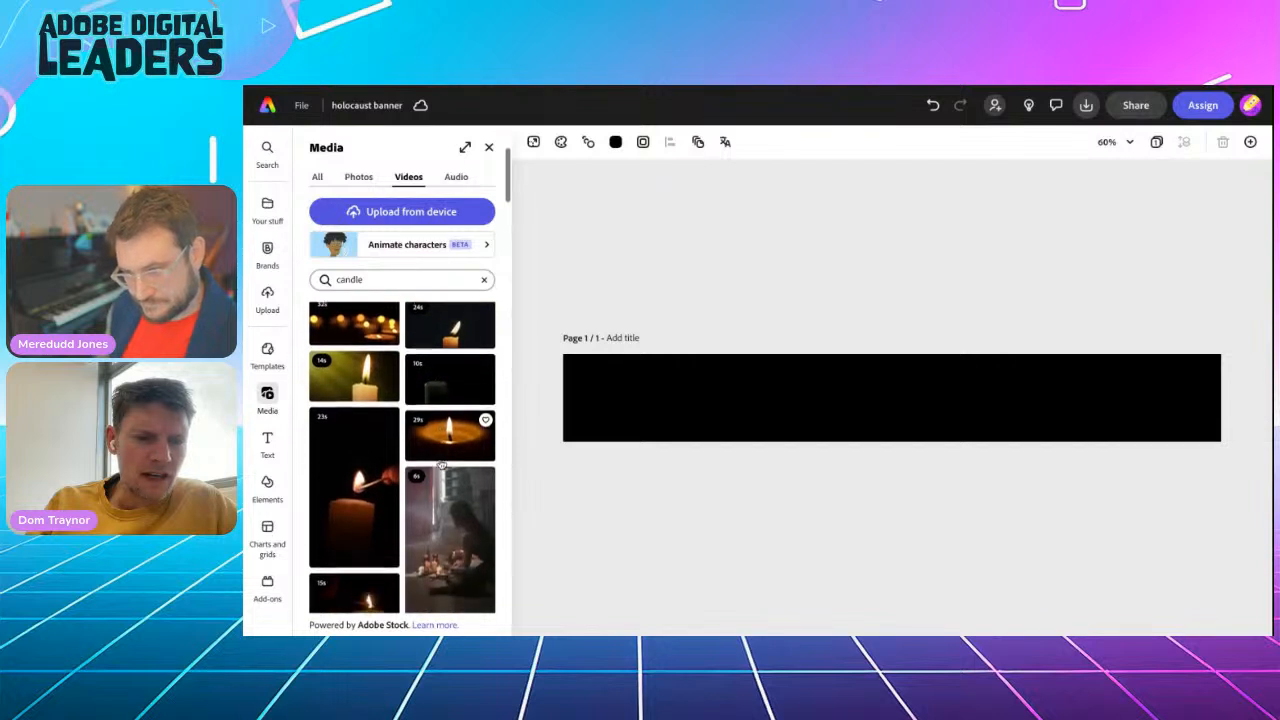
pyautogui.scroll(-5, 441, 465)
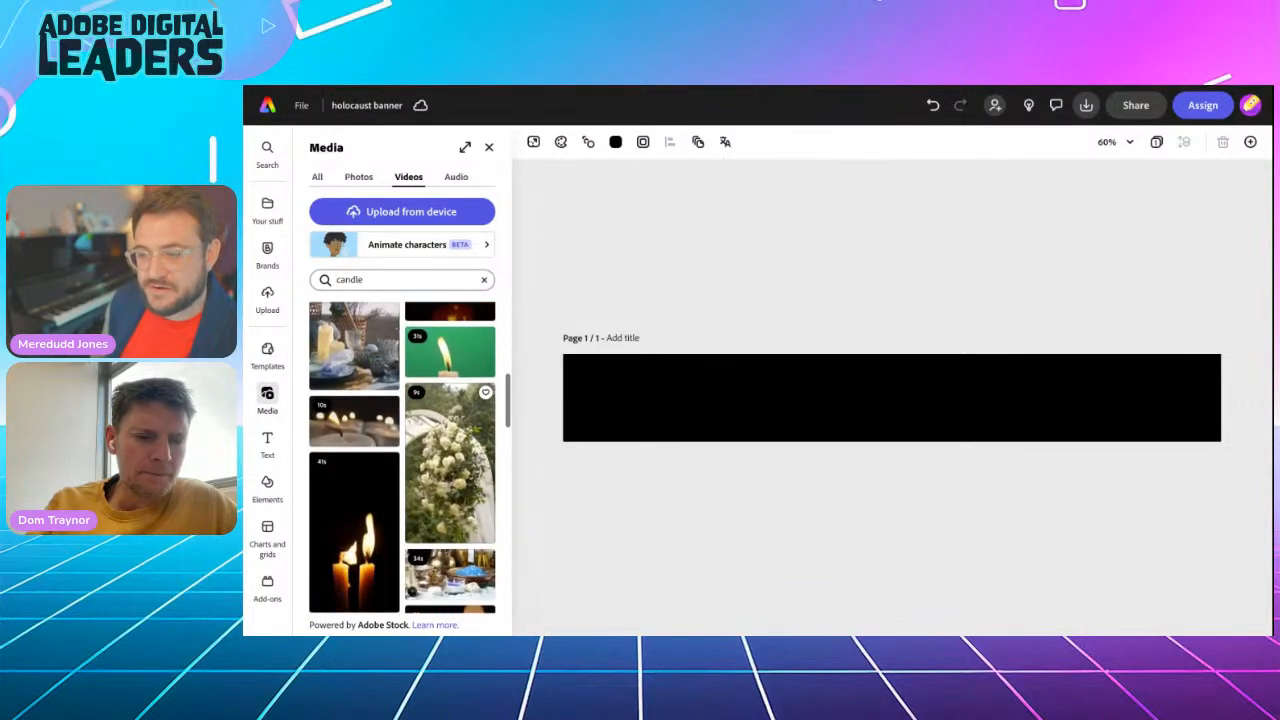
pyautogui.scroll(10, 402, 455)
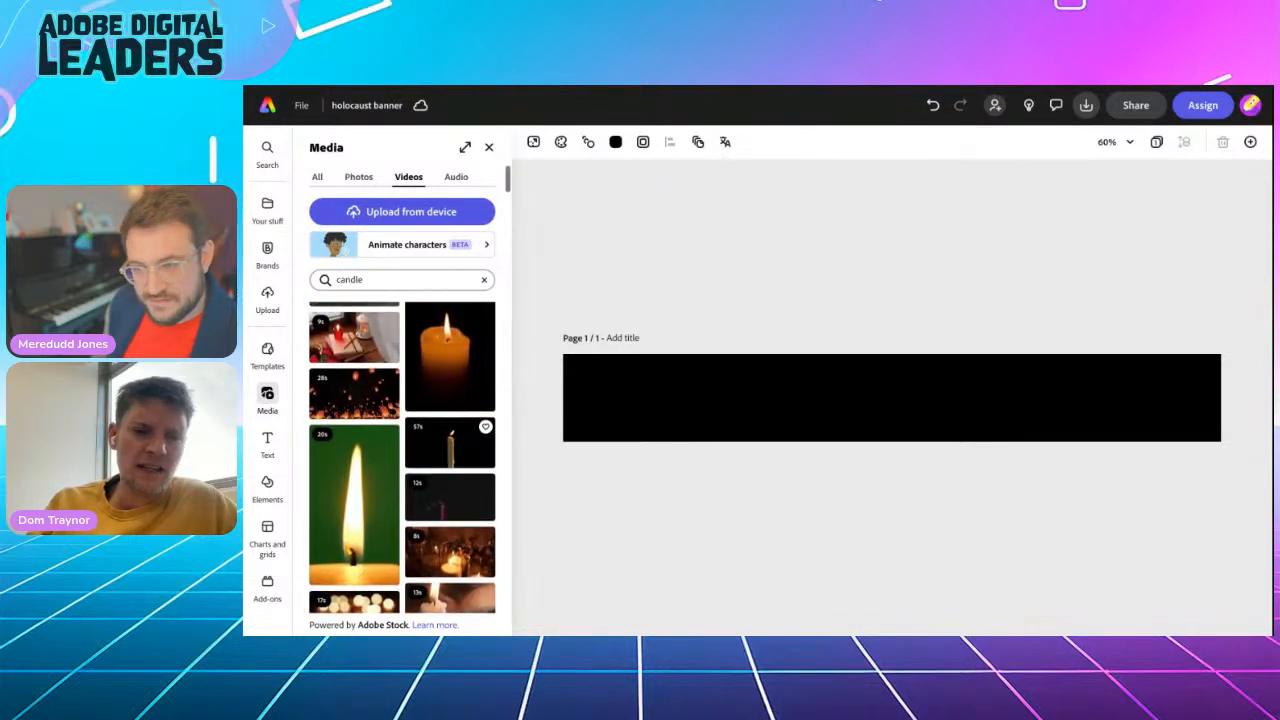
pyautogui.scroll(3, 402, 455)
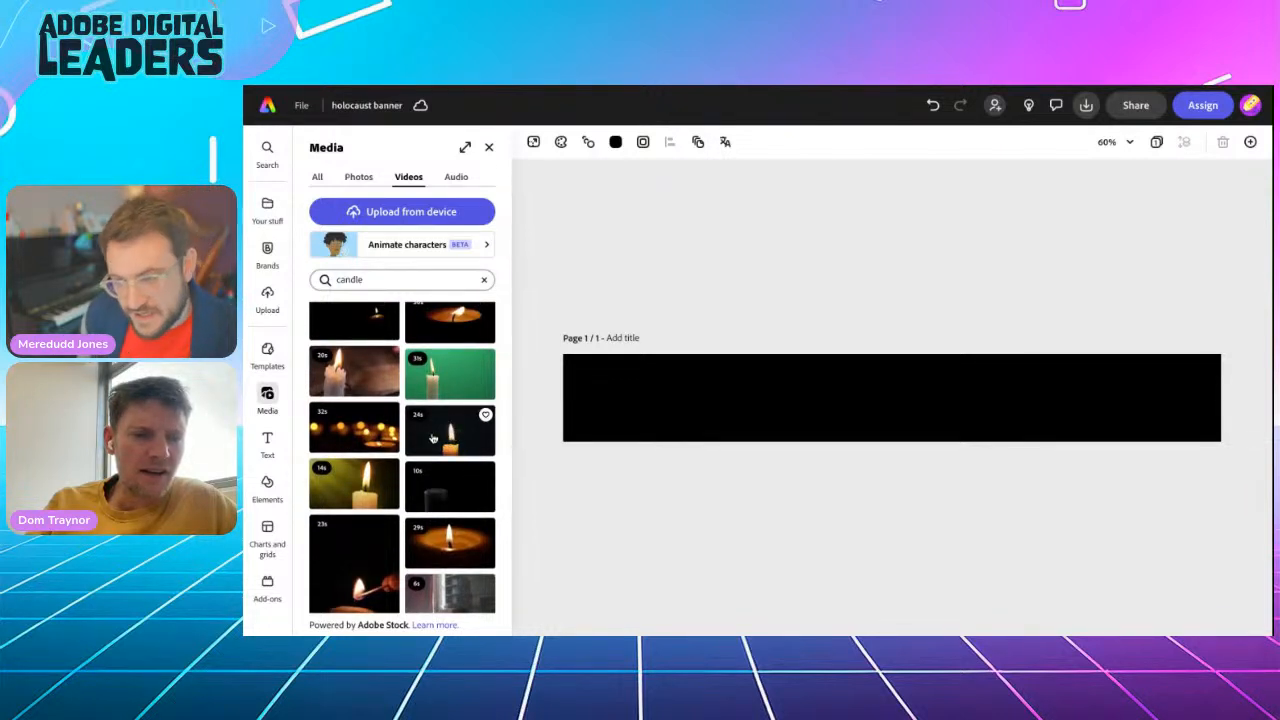
pyautogui.scroll(2, 433, 438)
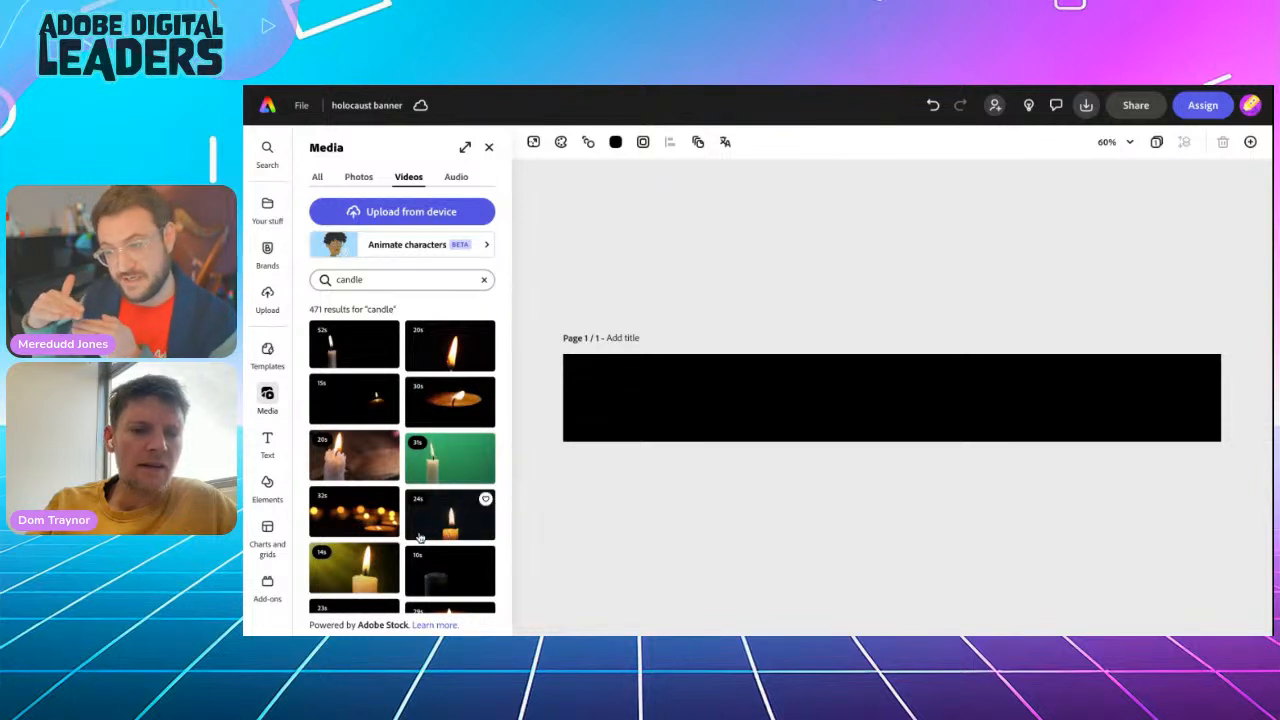
pyautogui.scroll(-2, 440, 480)
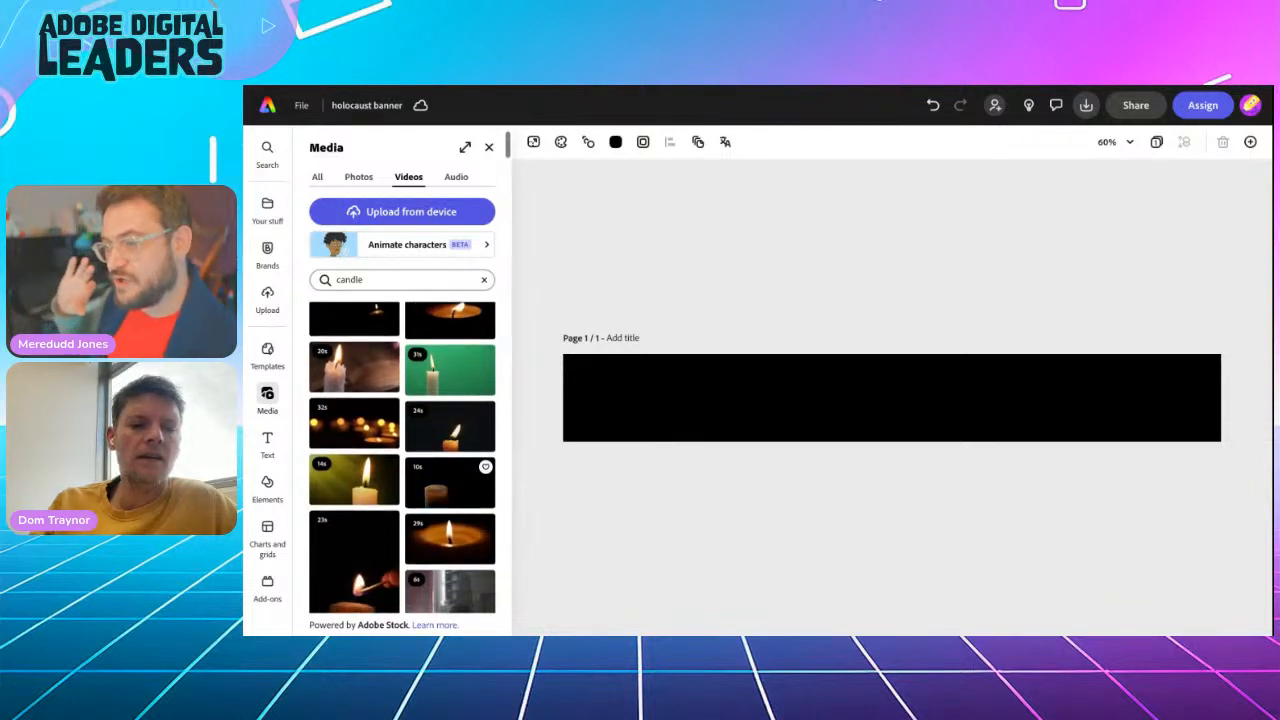
pyautogui.scroll(-2, 420, 538)
pyautogui.scroll(-1, 450, 520)
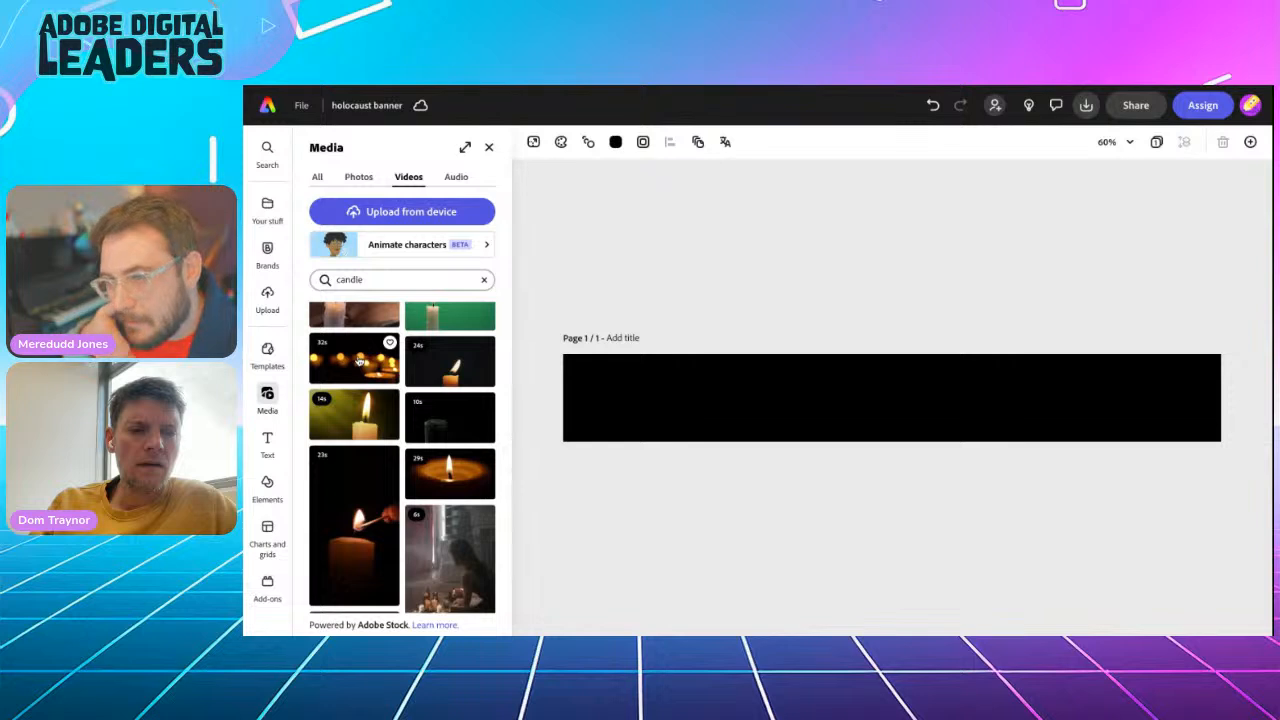
pyautogui.scroll(3, 364, 430)
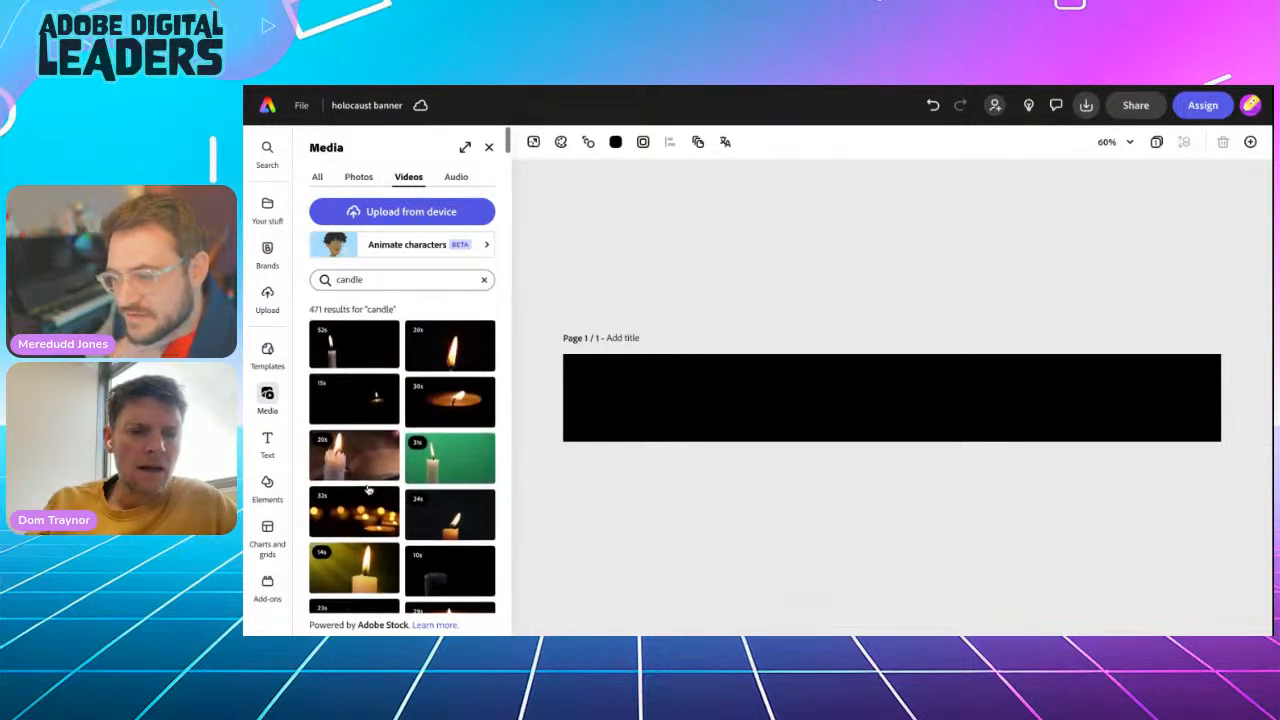
pyautogui.scroll(-1, 368, 489)
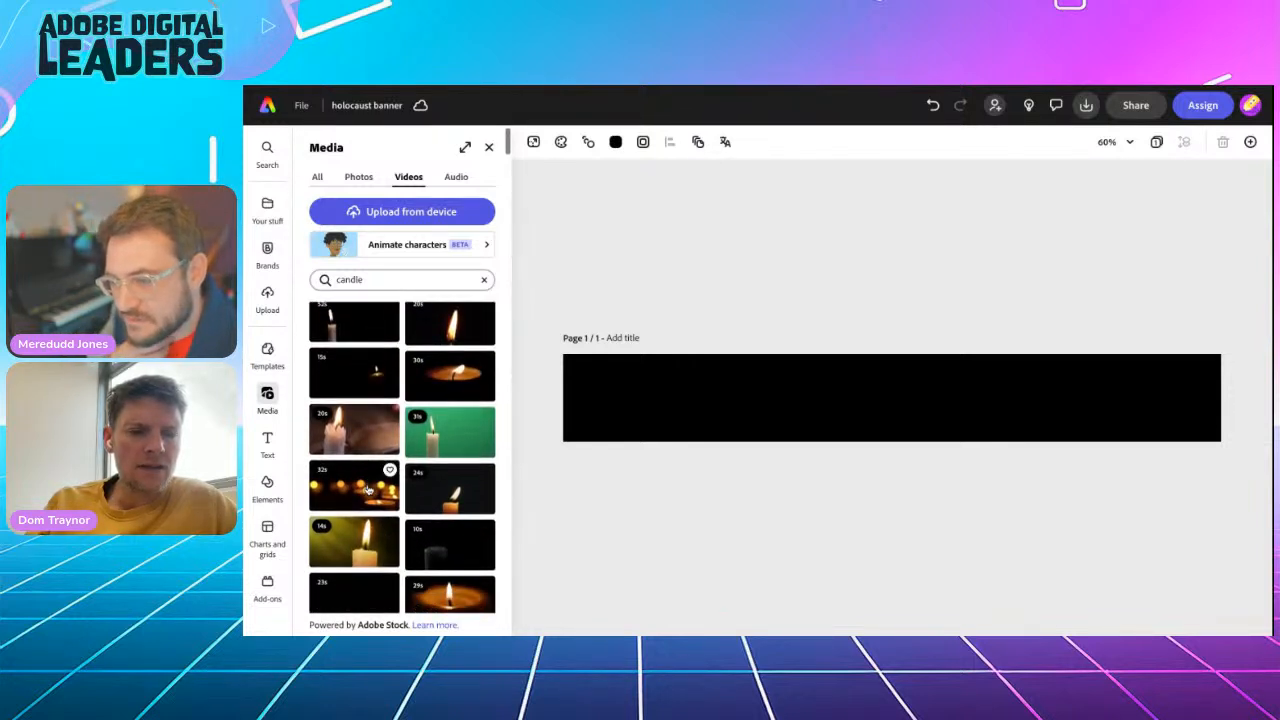
pyautogui.click(450, 494)
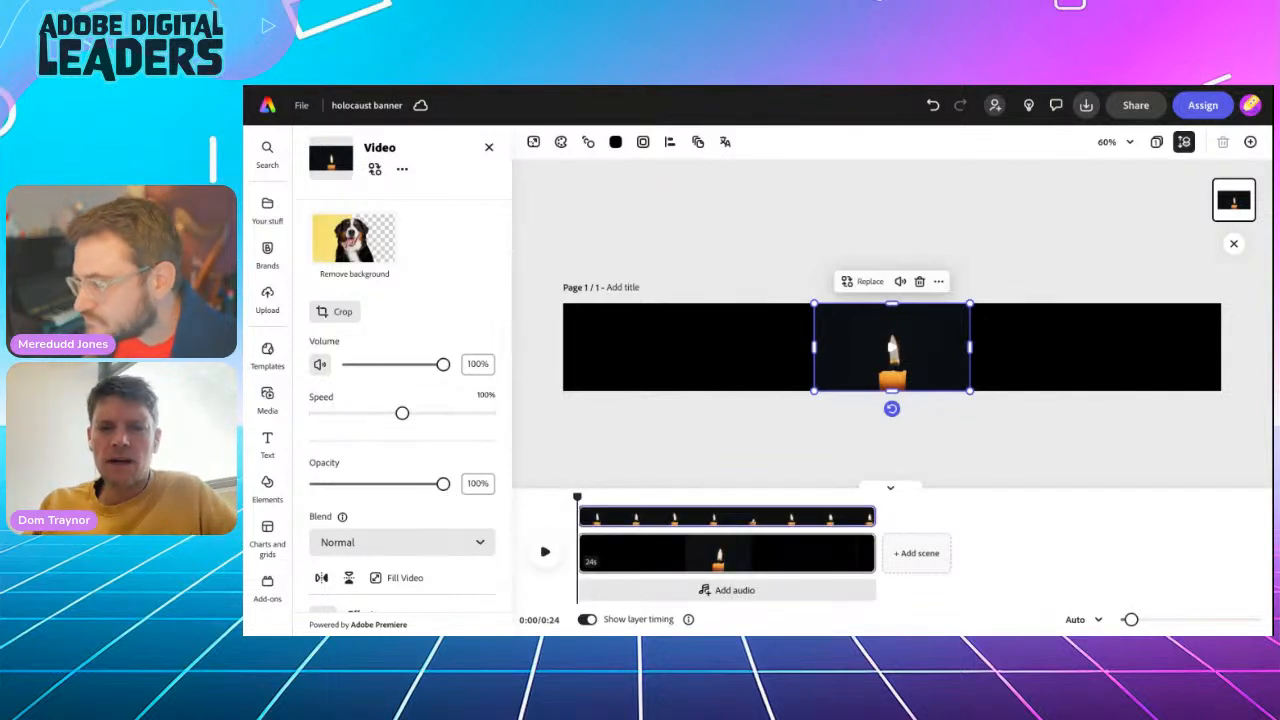
pyautogui.scroll(5, 853, 373)
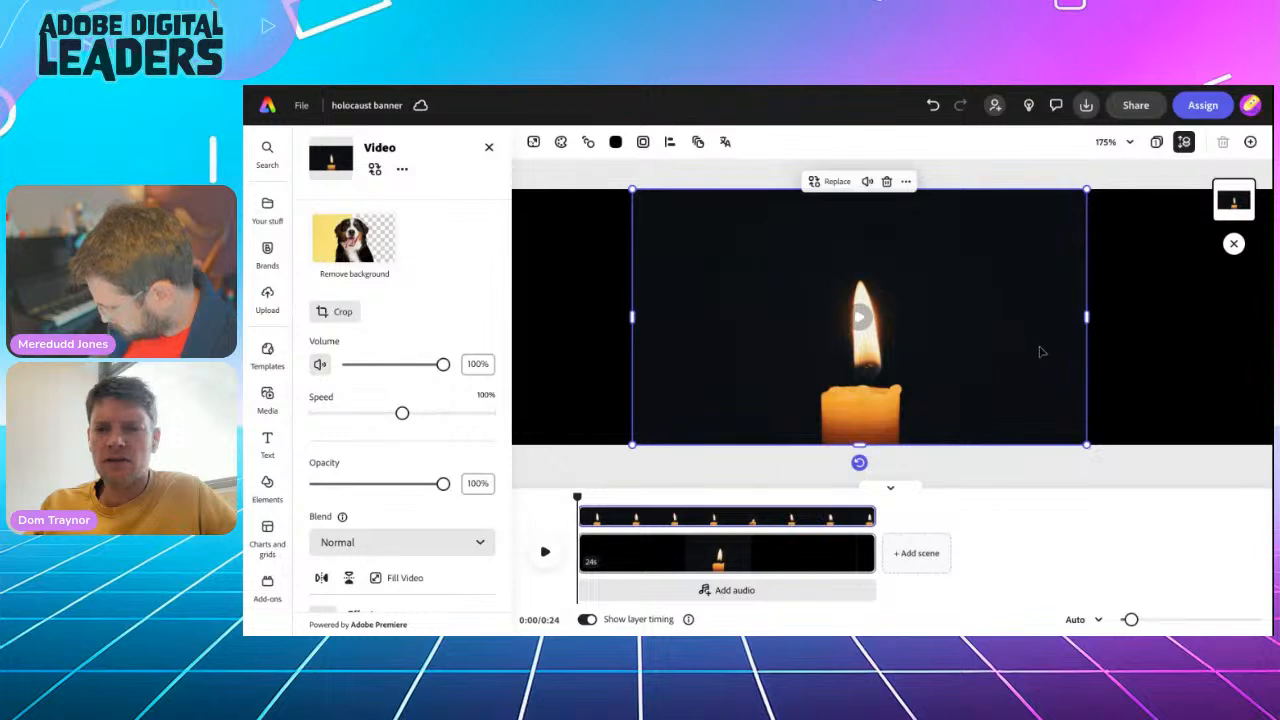
# Set the blend mode of the candle video on the banner to Screen and deselect the video
pyautogui.click(1108, 351)
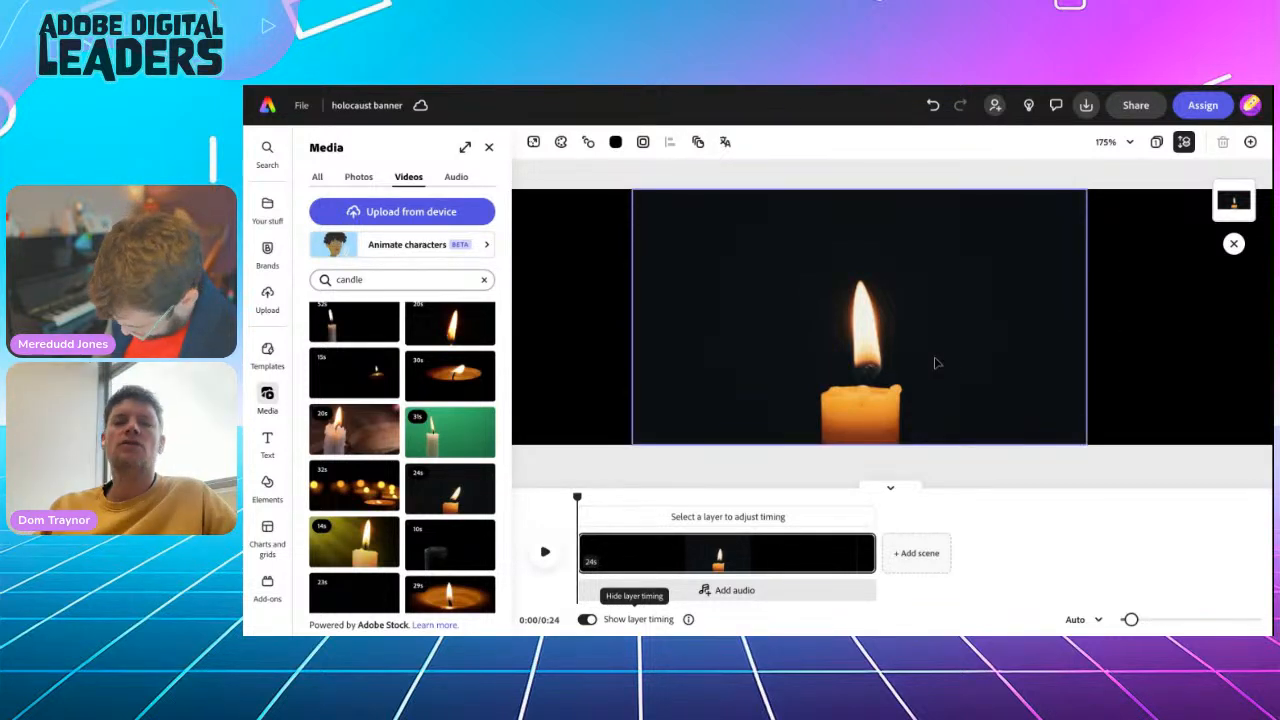
pyautogui.click(936, 363)
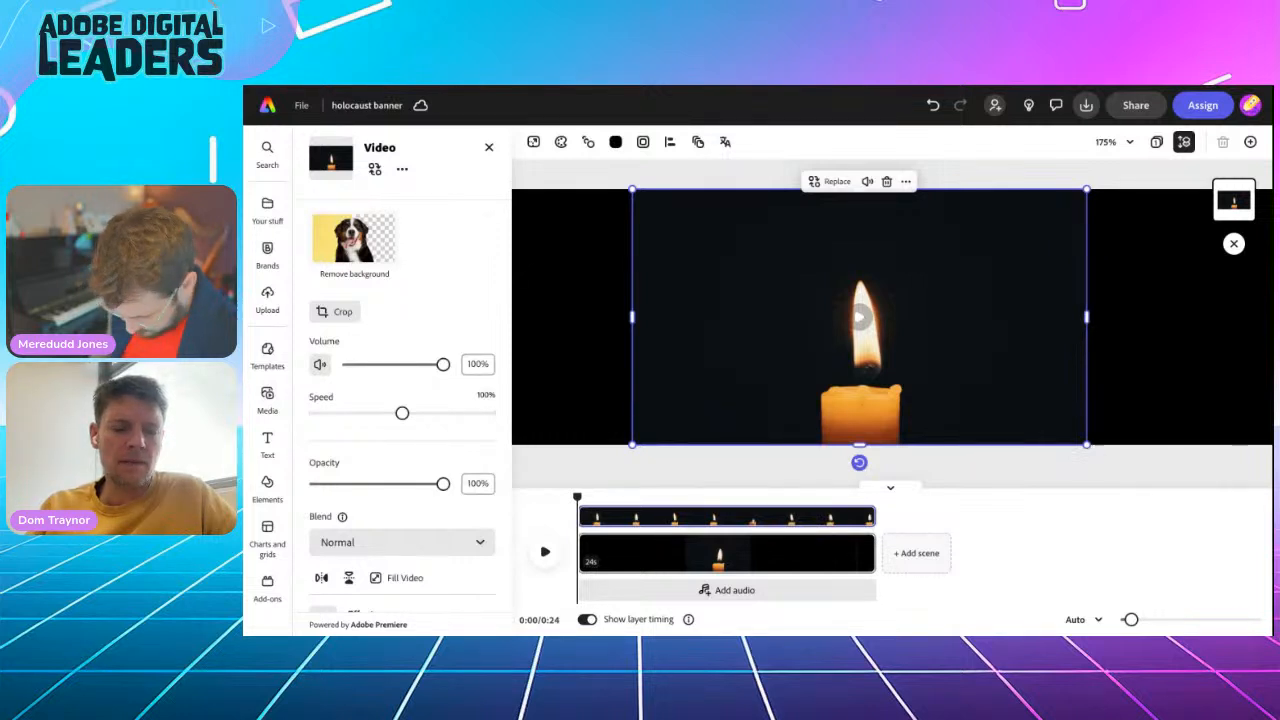
pyautogui.click(363, 545)
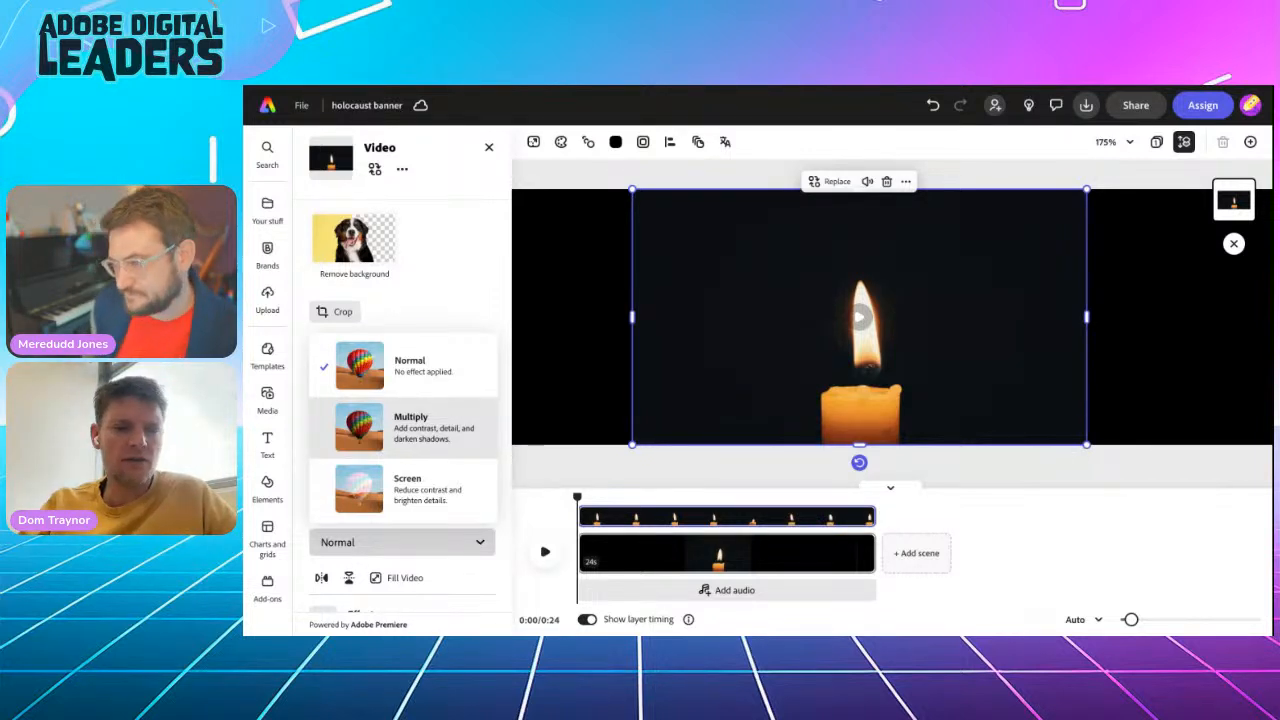
pyautogui.click(410, 485)
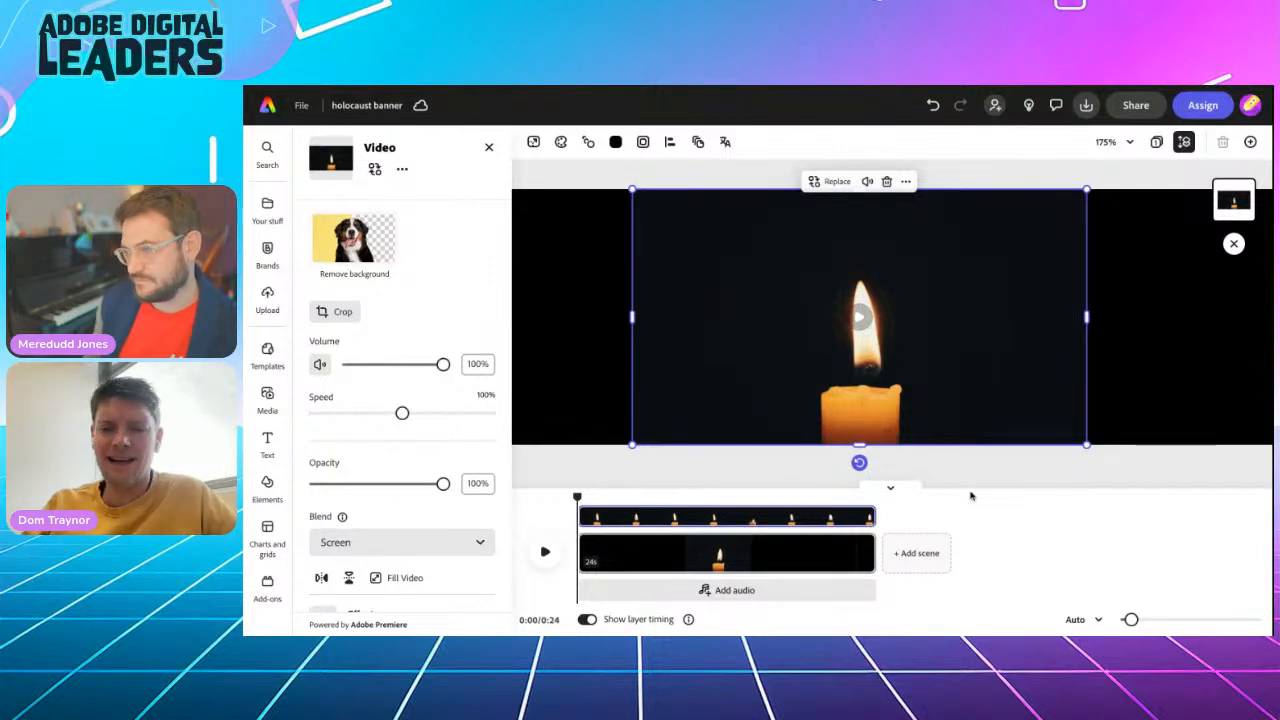
pyautogui.click(1026, 492)
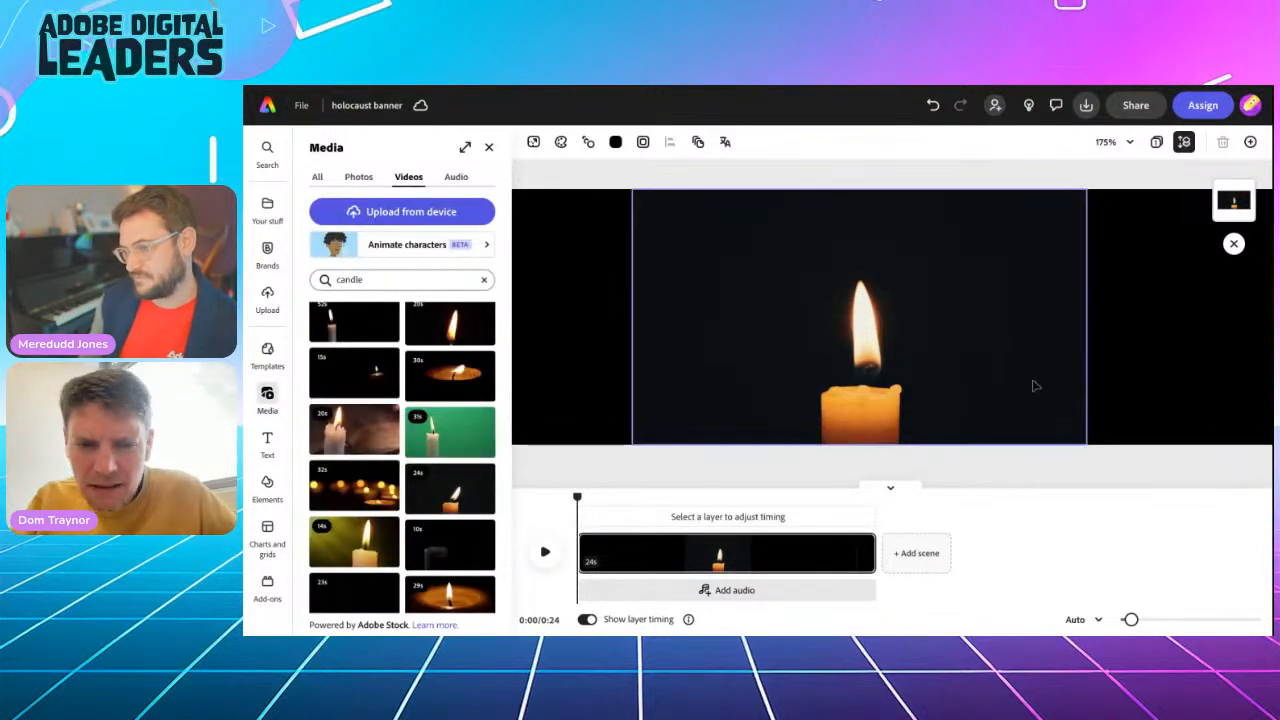
pyautogui.click(683, 426)
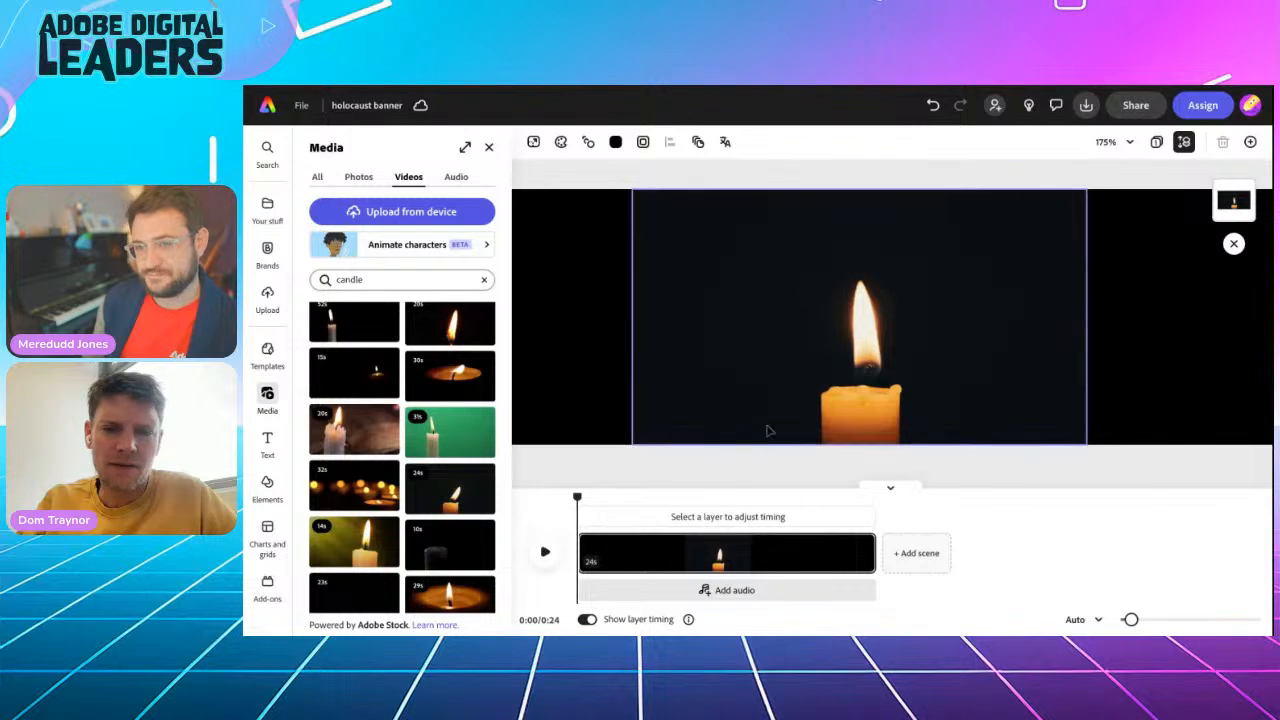
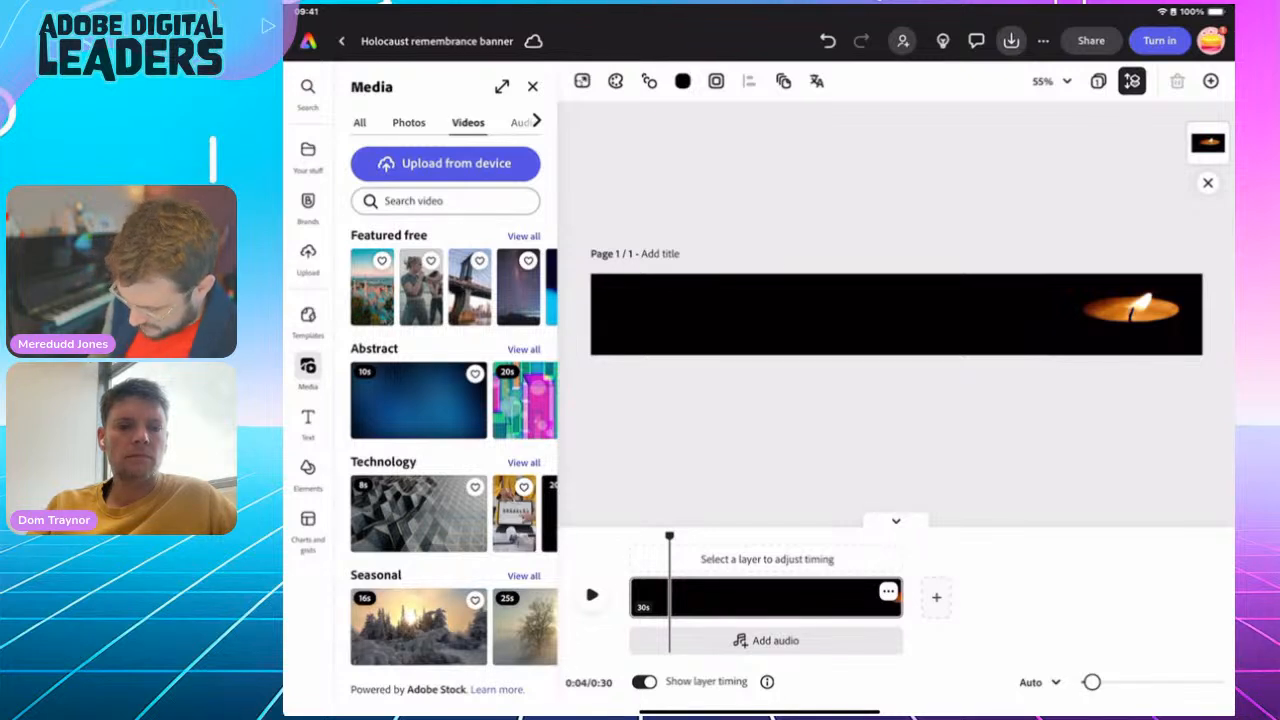
# Search the stock videos for "Flare"
pyautogui.click(445, 201)
pyautogui.write('Flare')
pyautogui.press('Return')
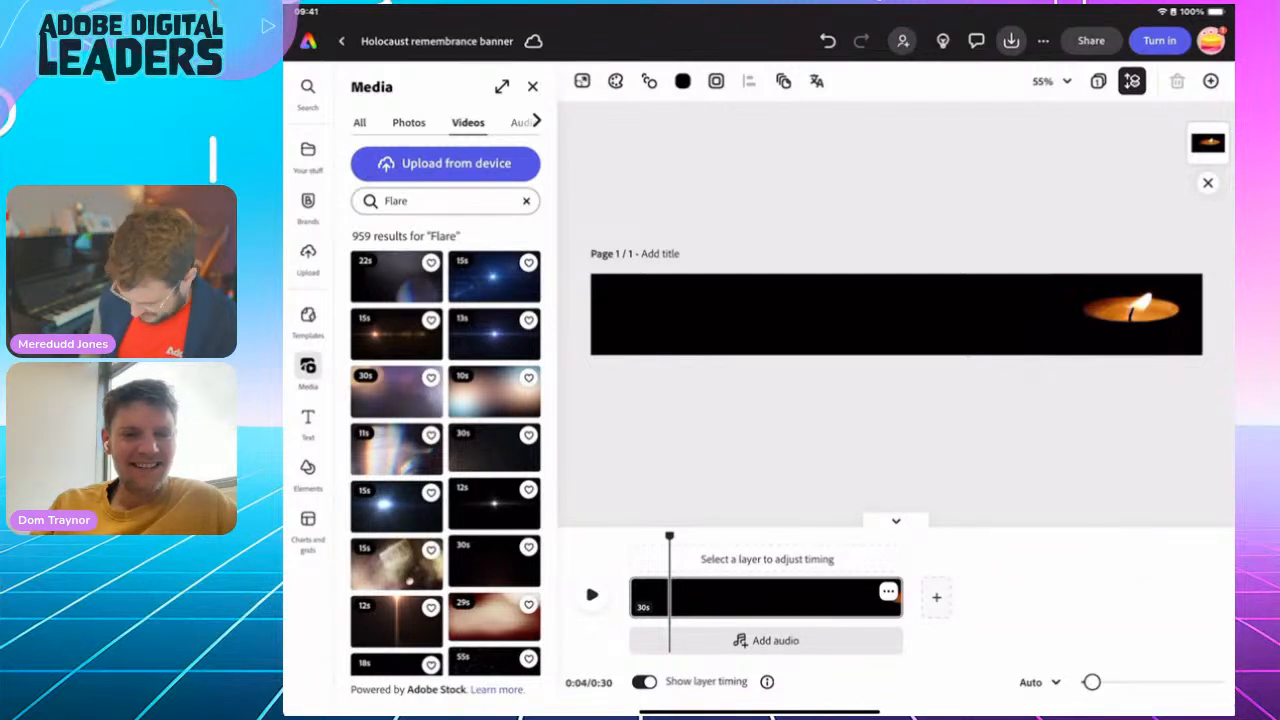
# Browse the flare videos and add the 13-second clip of a golden light burst on black to the banner
pyautogui.scroll(-10, 445, 451)
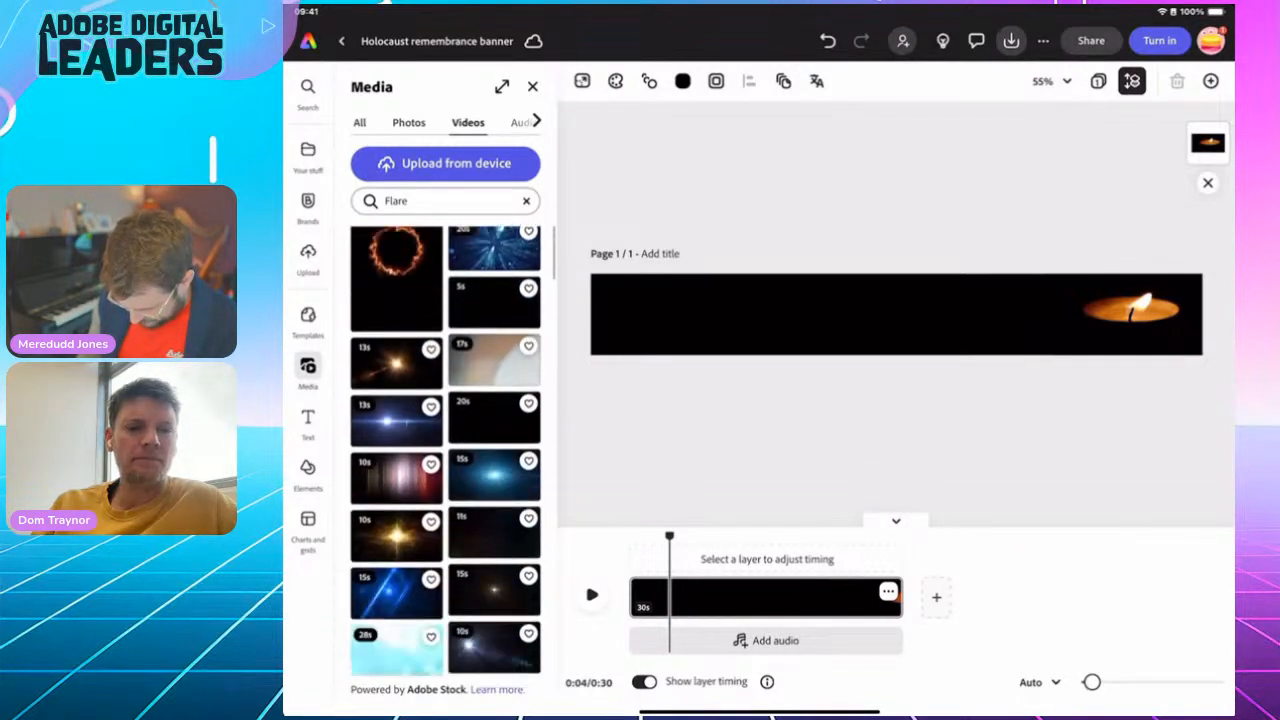
pyautogui.scroll(-5, 445, 451)
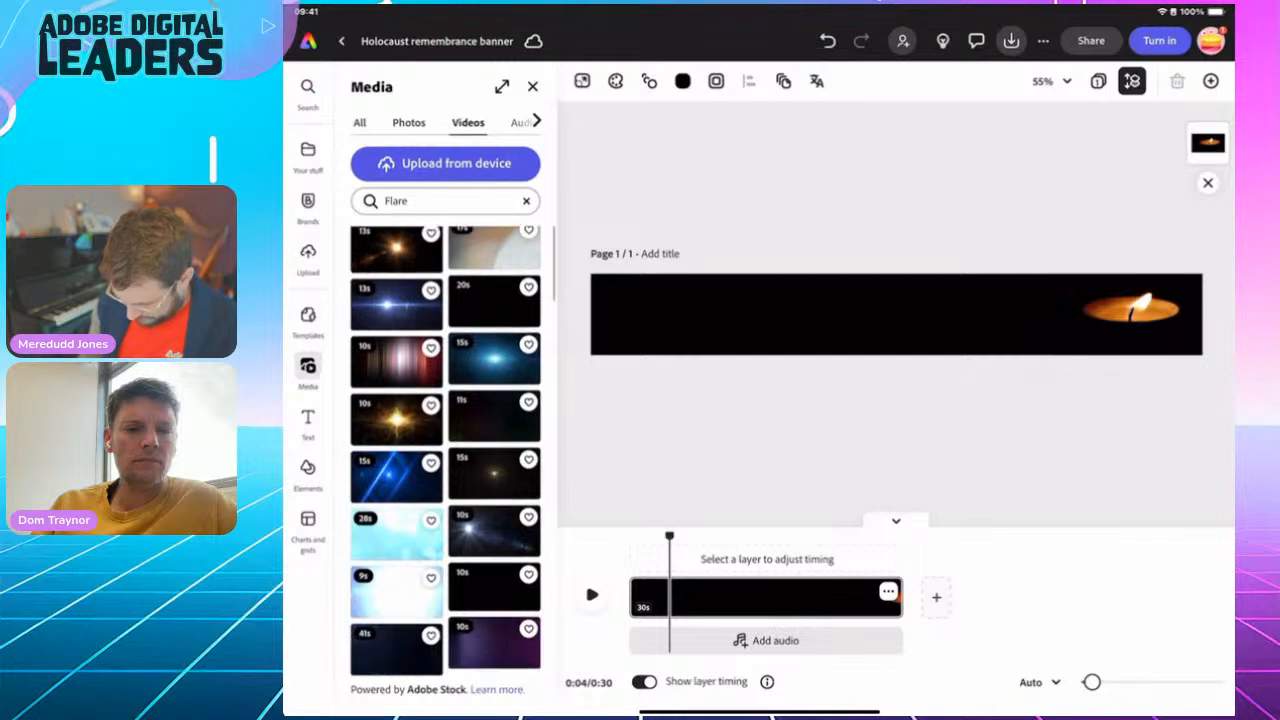
pyautogui.scroll(4, 445, 451)
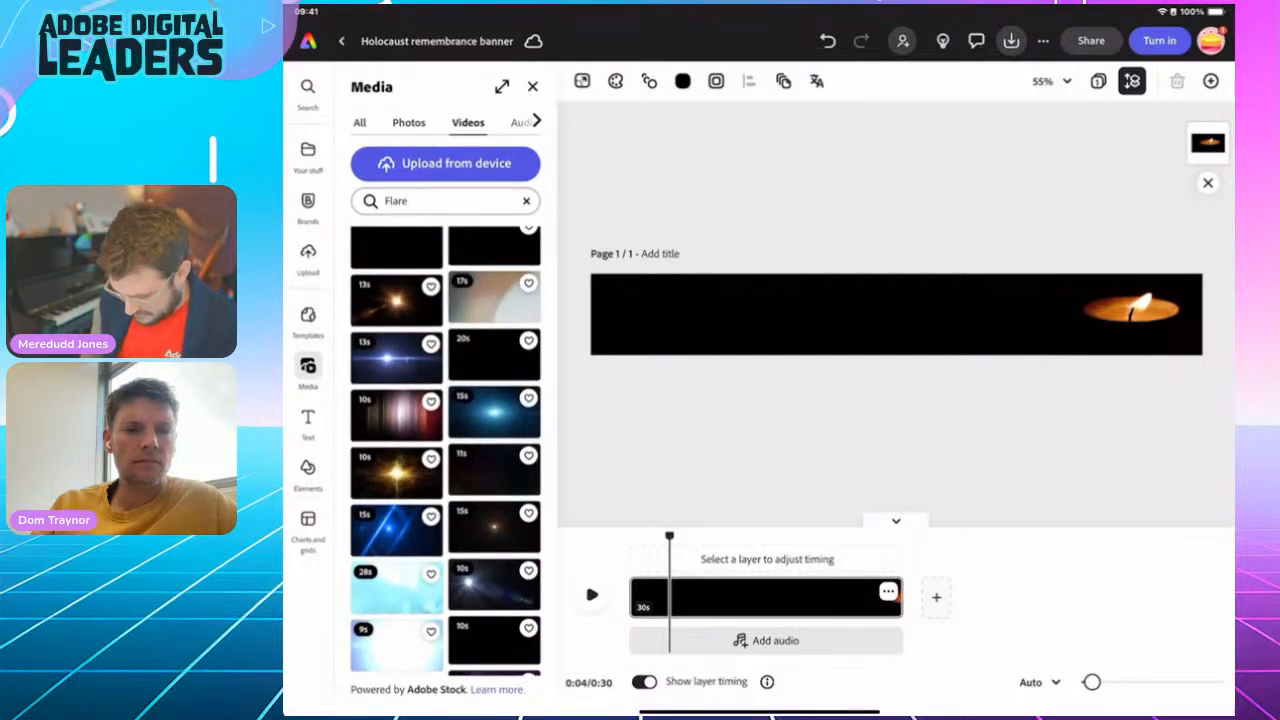
pyautogui.scroll(1, 445, 451)
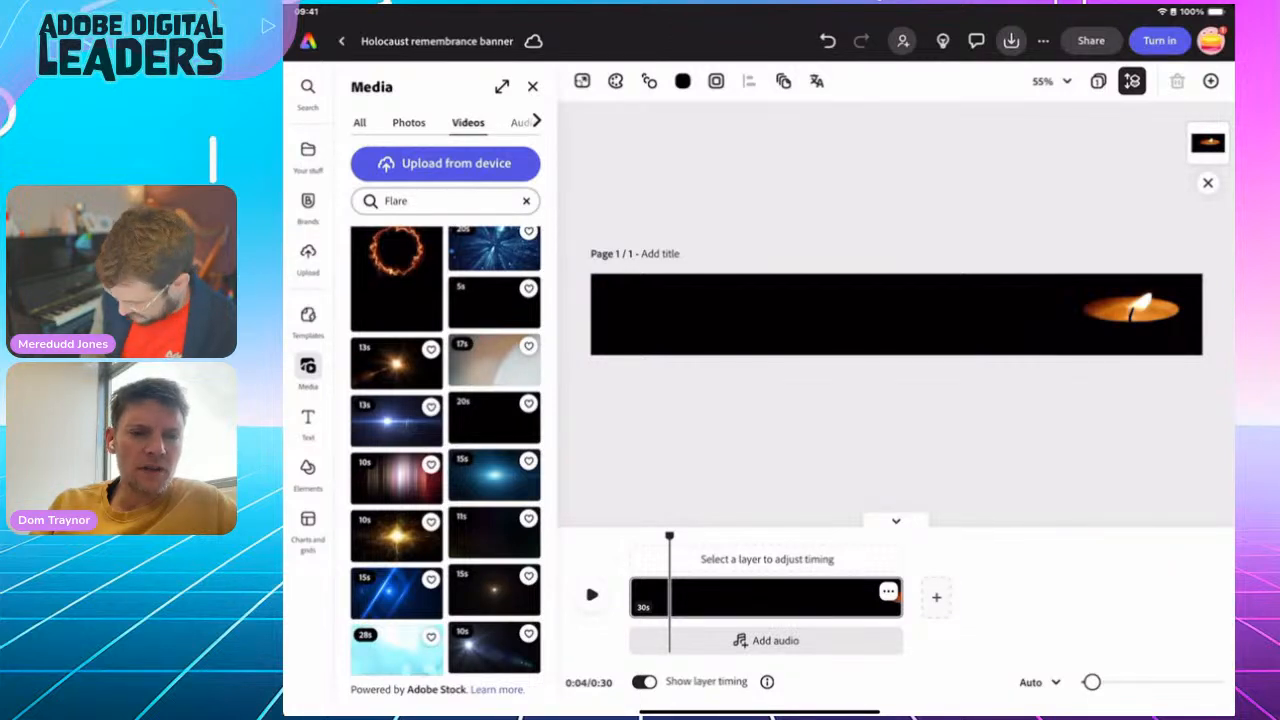
pyautogui.click(396, 365)
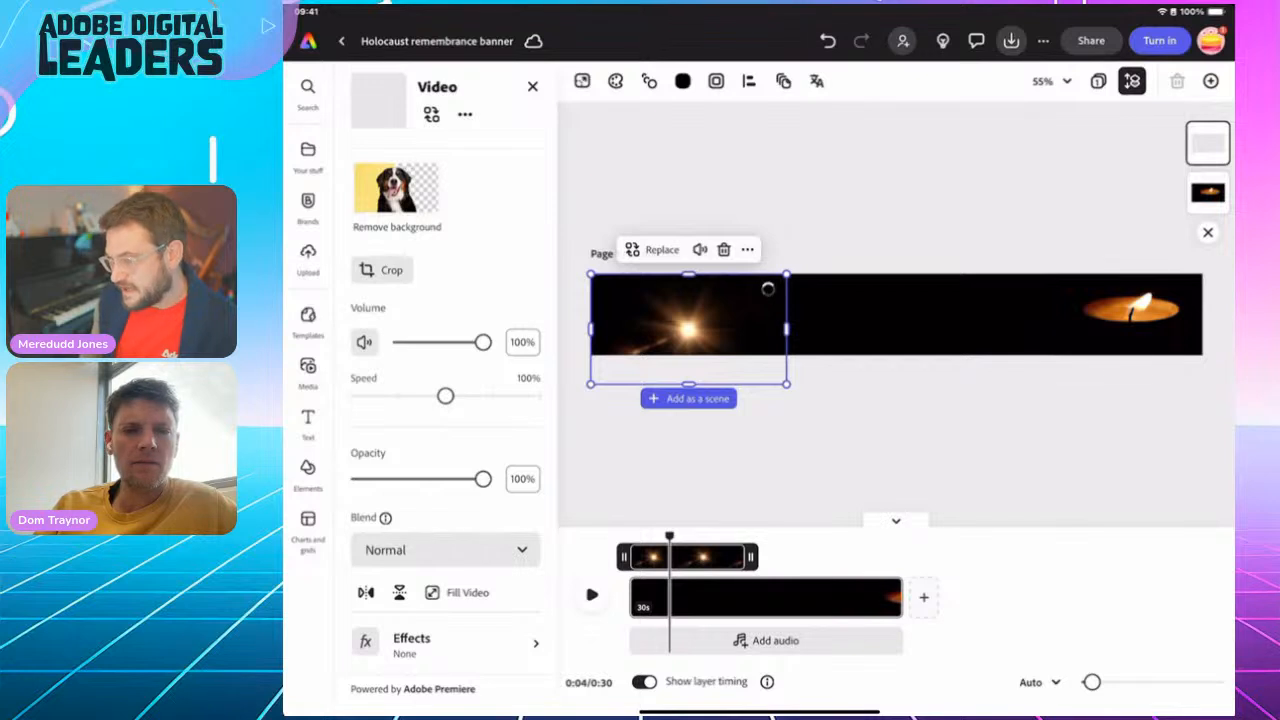
# Enlarge the flare video across the banner beside the candle and set its blend mode to Screen
pyautogui.moveTo(787, 274); pyautogui.dragTo(783, 323)
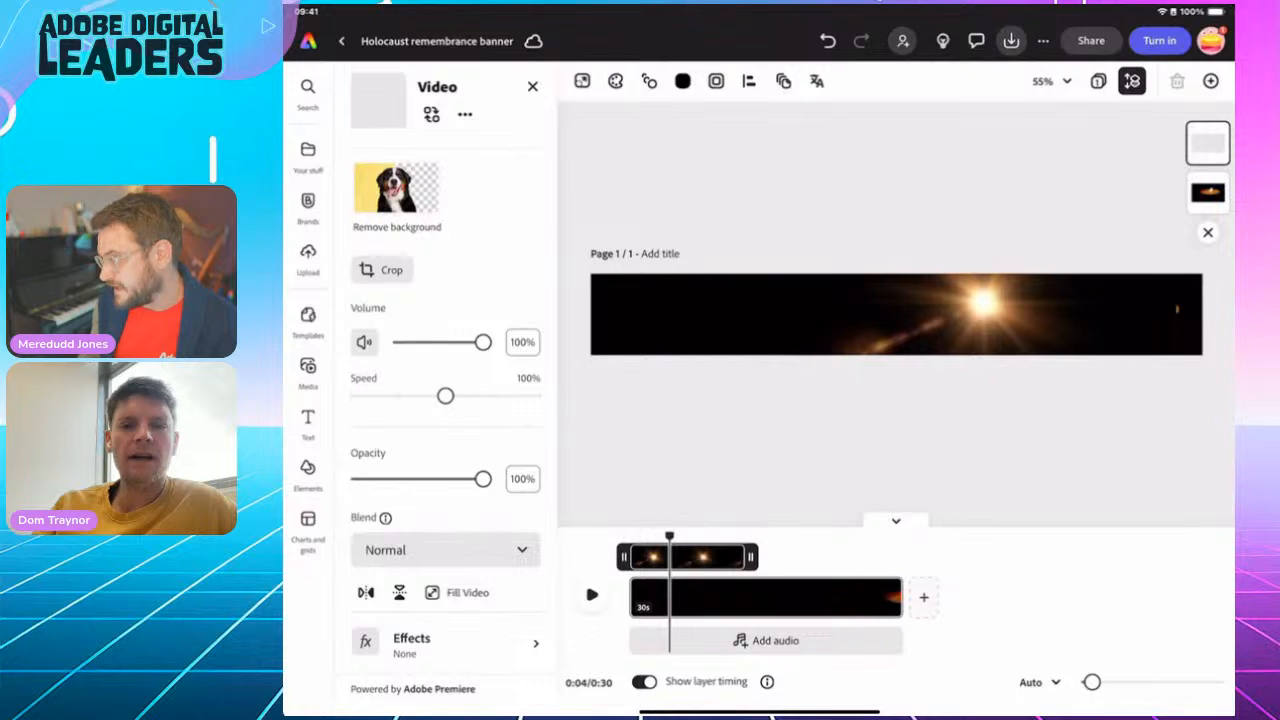
pyautogui.moveTo(983, 298); pyautogui.dragTo(947, 296)
pyautogui.click(445, 549)
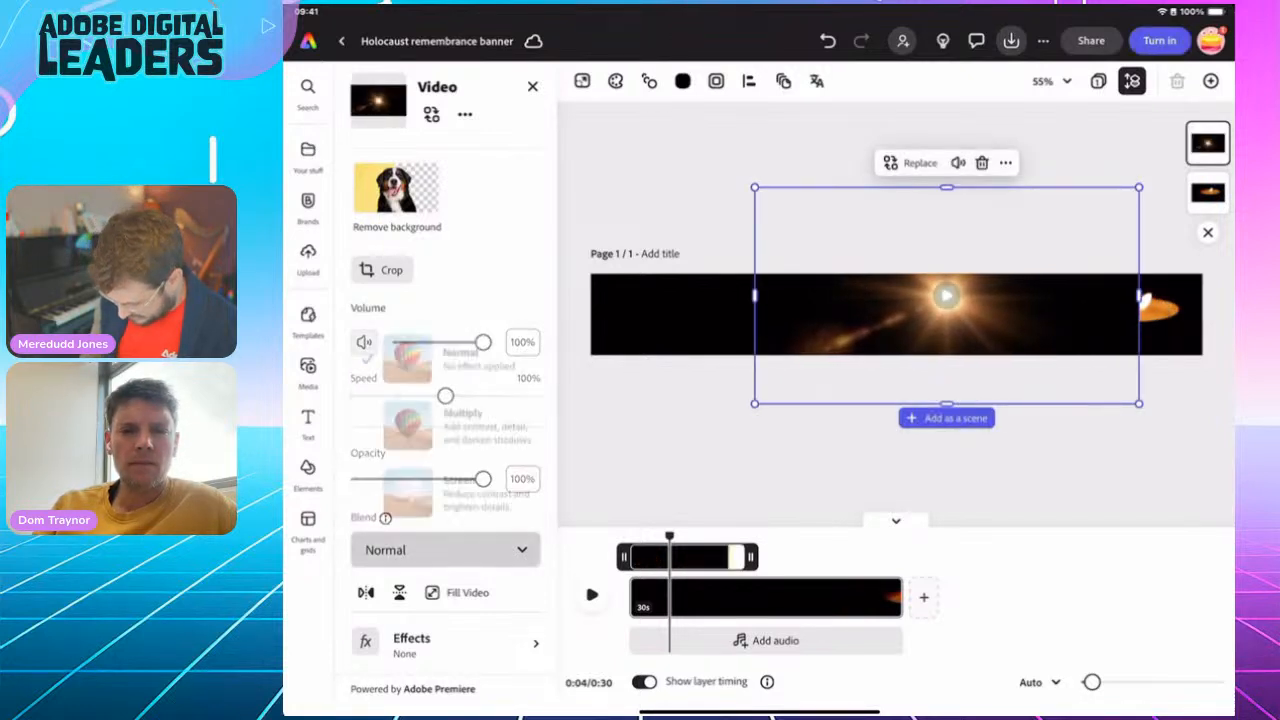
pyautogui.click(459, 489)
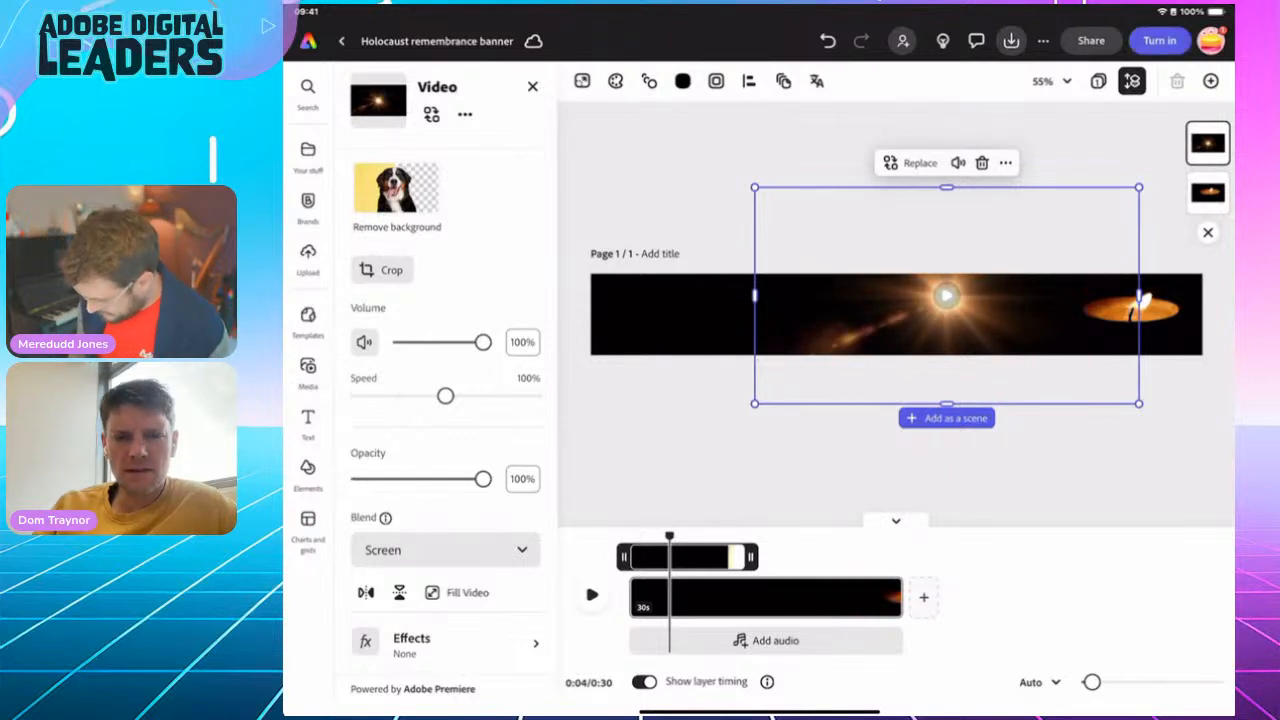
# Shrink the flare video slightly and centre its light burst over the candle flame
pyautogui.moveTo(754, 403); pyautogui.dragTo(829, 361)
pyautogui.moveTo(984, 308); pyautogui.dragTo(1136, 296)
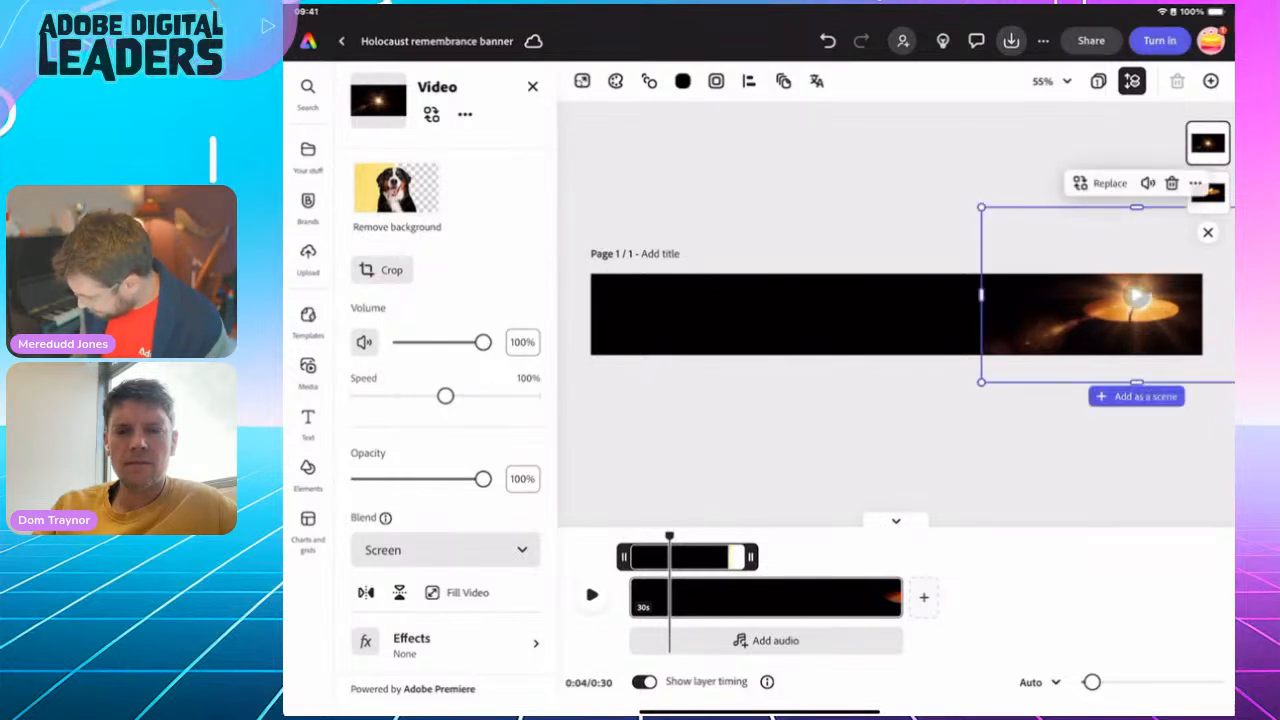
pyautogui.click(900, 450)
pyautogui.click(1136, 296)
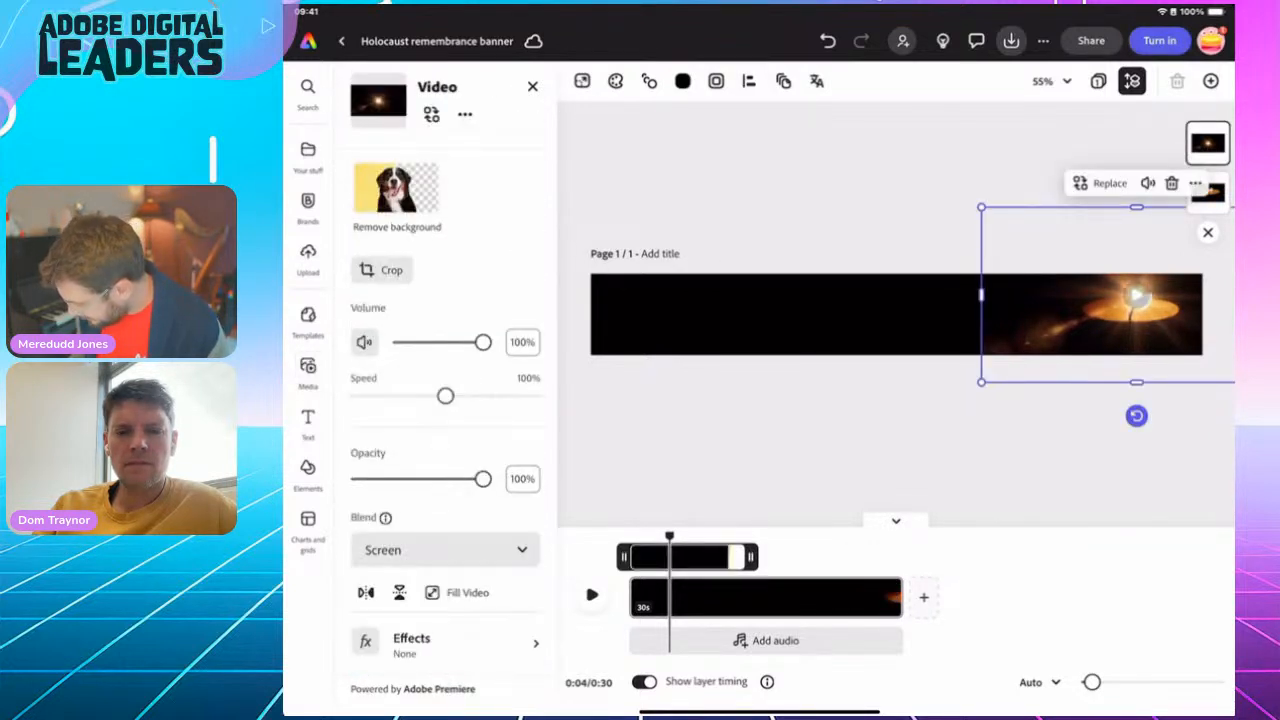
# Rotate the flare video slightly clockwise and nudge it so the burst stays on the candle flame
pyautogui.scroll(-3, 896, 314)
pyautogui.moveTo(1075, 398); pyautogui.dragTo(1045, 393)
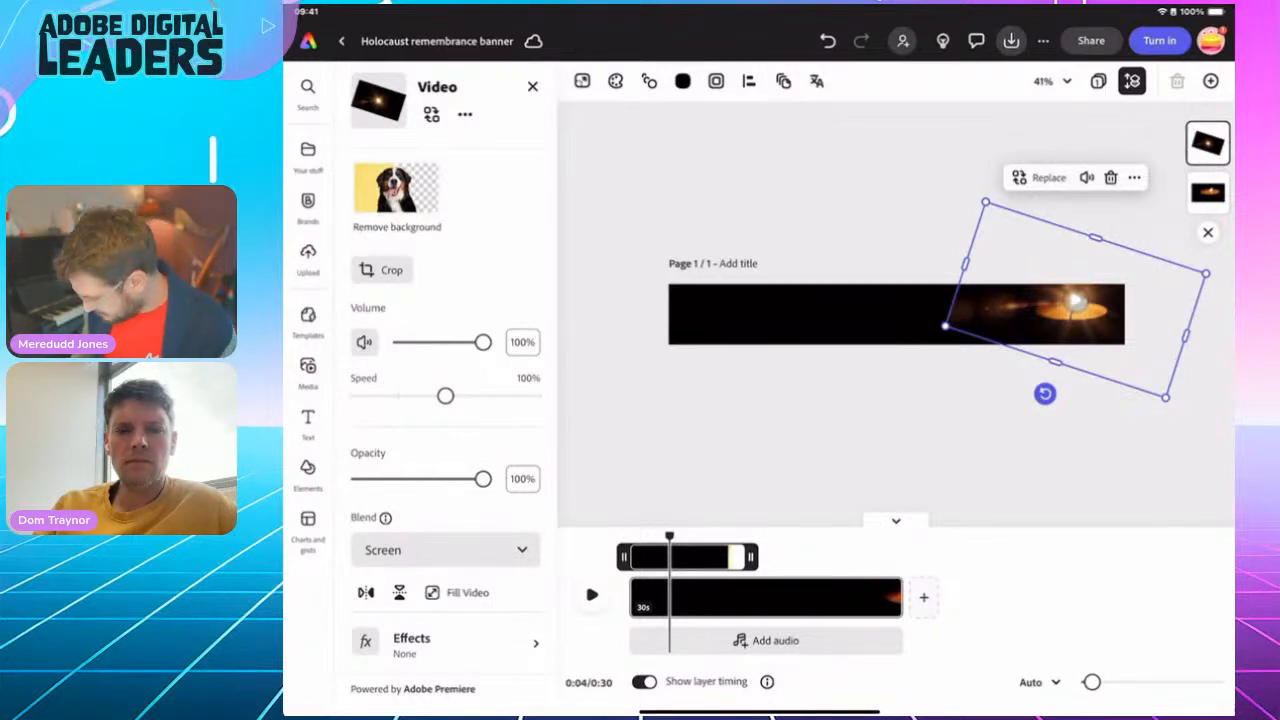
pyautogui.click(860, 435)
pyautogui.click(1076, 308)
pyautogui.moveTo(1076, 308); pyautogui.dragTo(1079, 308)
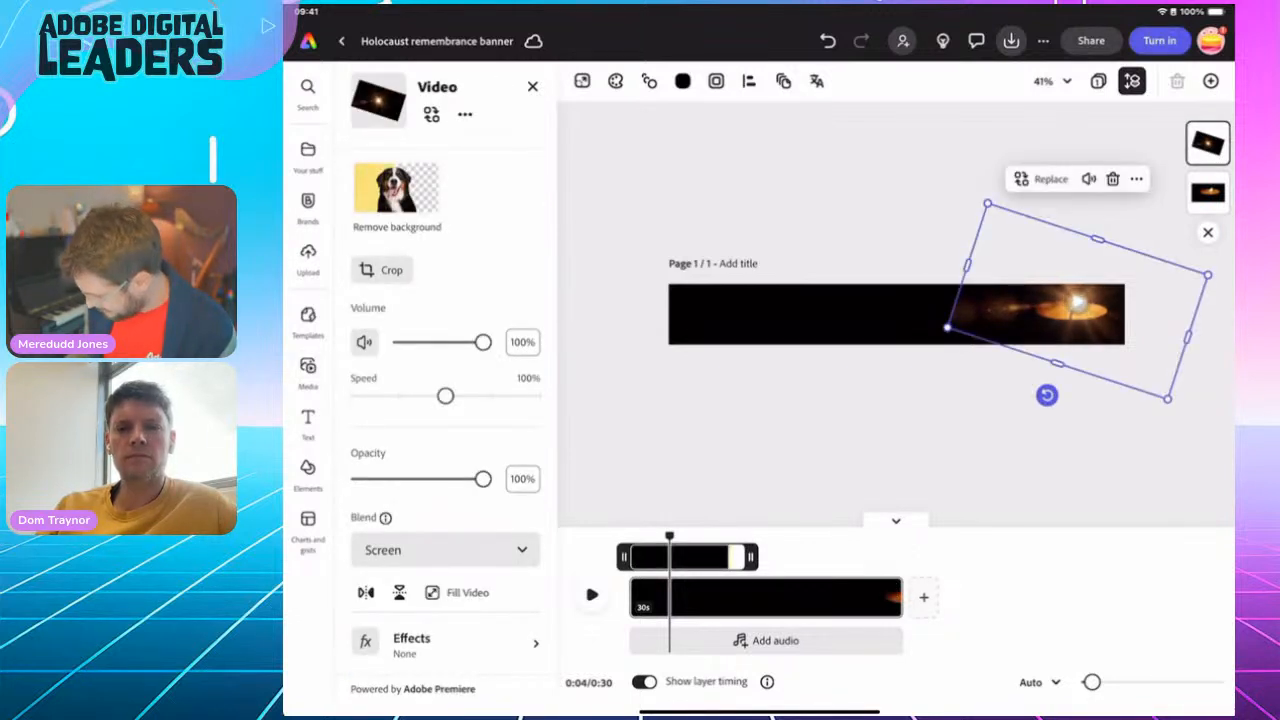
# Move the flare layer beneath the candle layer and preview the banner animation from the start
pyautogui.moveTo(1208, 143); pyautogui.dragTo(1211, 196)
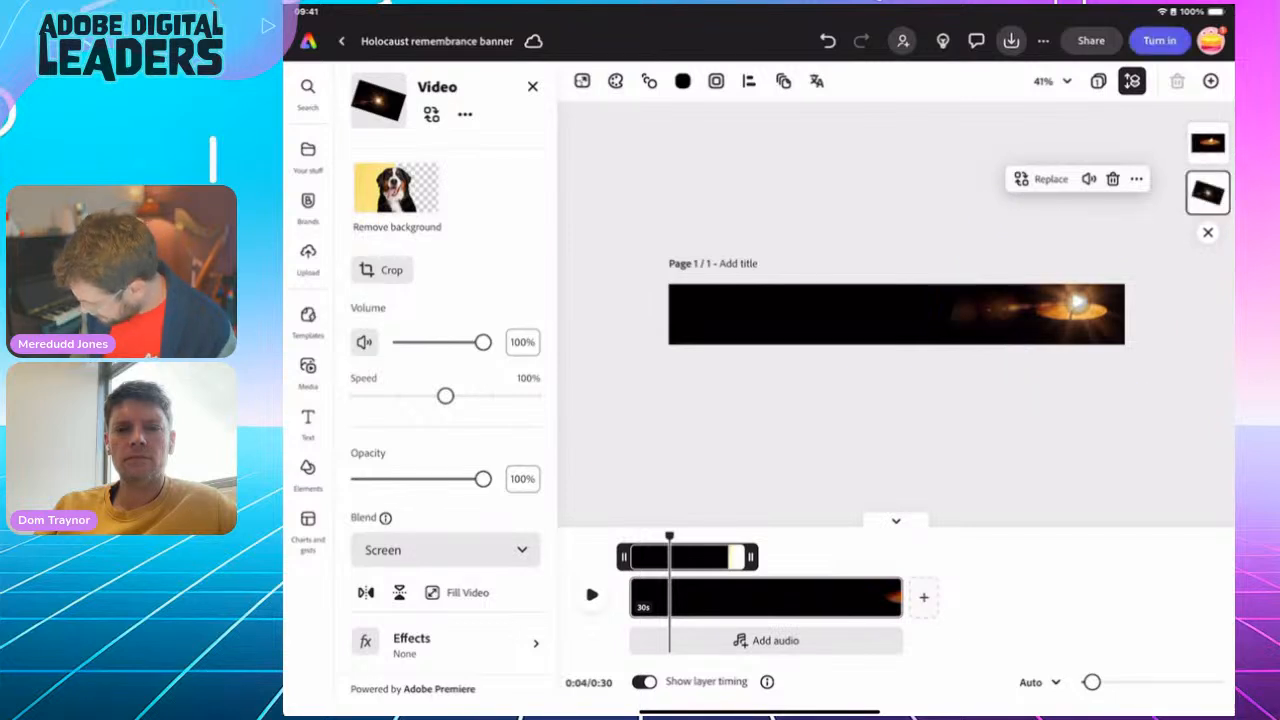
pyautogui.click(850, 440)
pyautogui.moveTo(670, 537); pyautogui.dragTo(630, 537)
pyautogui.click(592, 595)
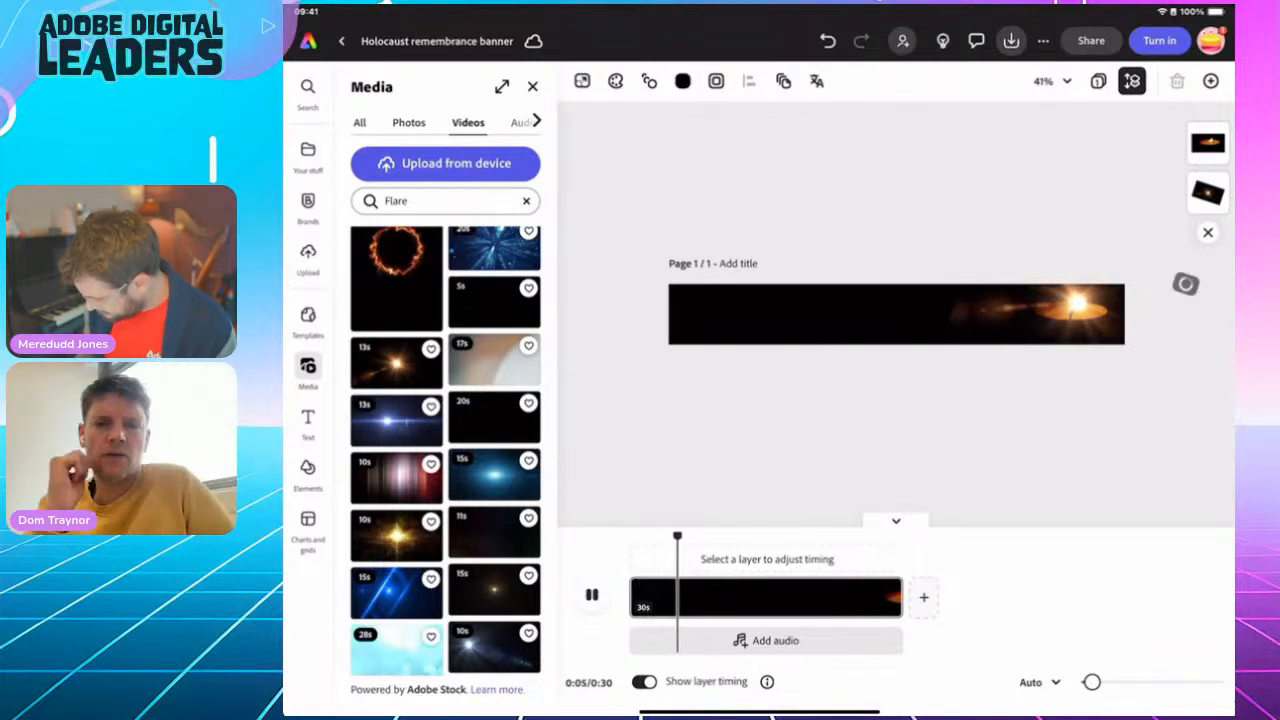
pyautogui.click(592, 595)
# Replay the banner animation from the beginning to check the flare behind the candle at closer range
pyautogui.scroll(5, 1008, 314)
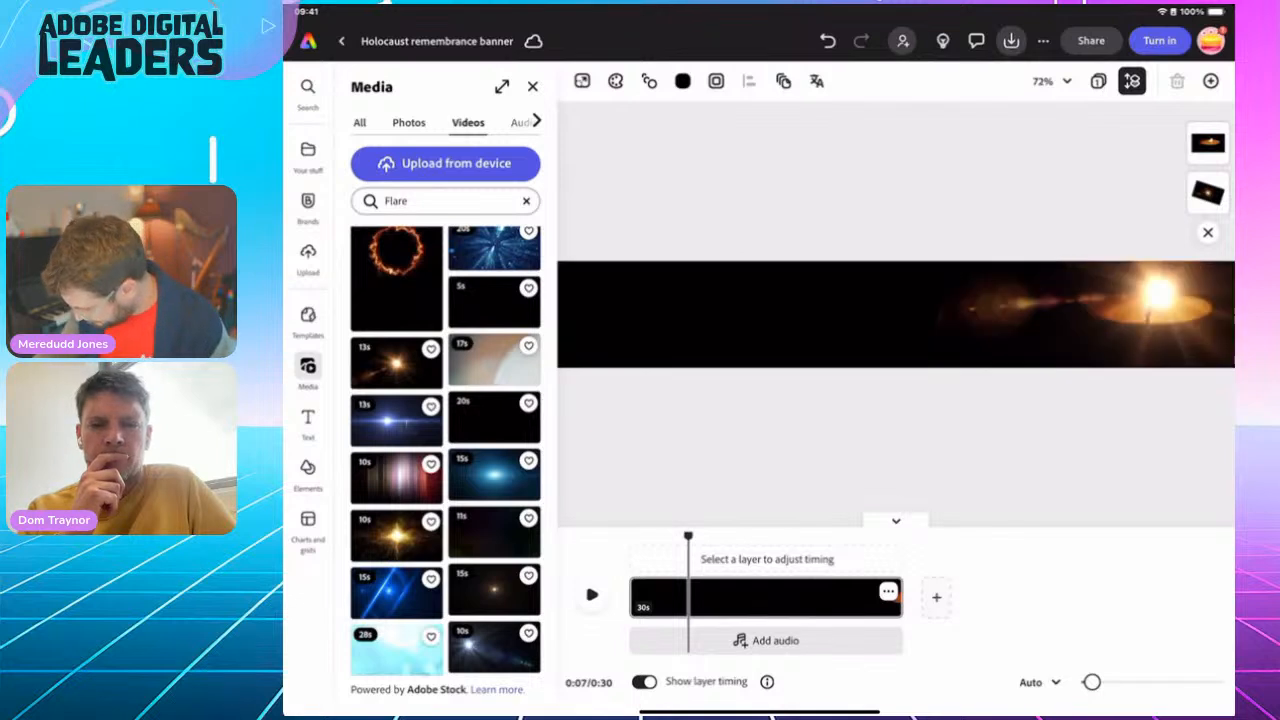
pyautogui.scroll(-3, 1008, 314)
pyautogui.moveTo(688, 540); pyautogui.dragTo(629, 540)
pyautogui.click(592, 595)
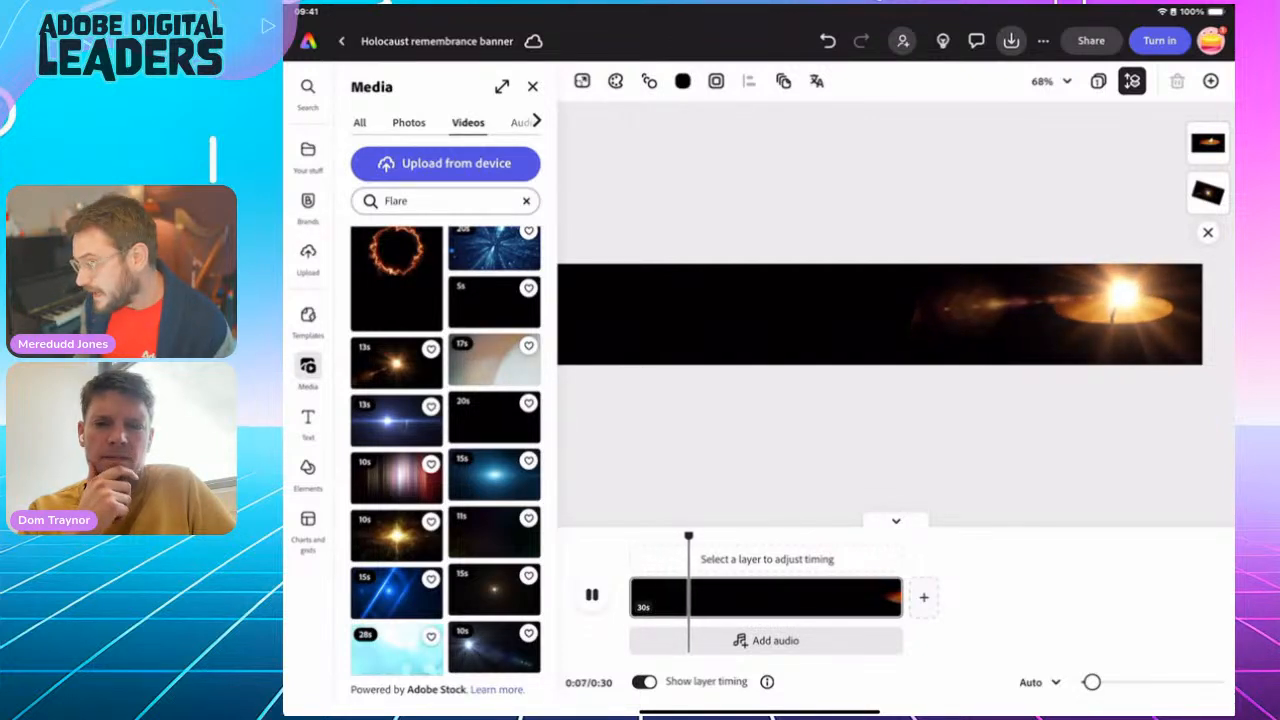
pyautogui.press('space')
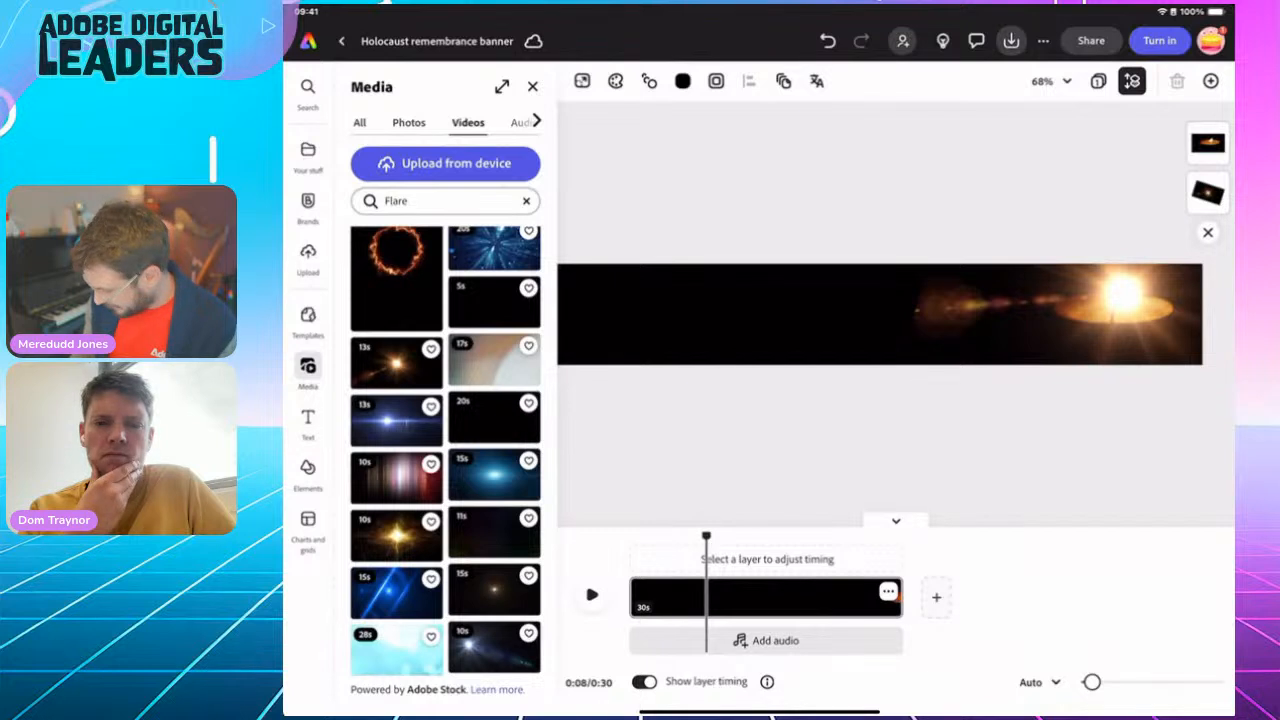
# Lower the opacity of the flare video behind the candle and deselect it
pyautogui.click(1108, 312)
pyautogui.click(1208, 192)
pyautogui.moveTo(483, 479); pyautogui.dragTo(440, 479)
pyautogui.click(790, 445)
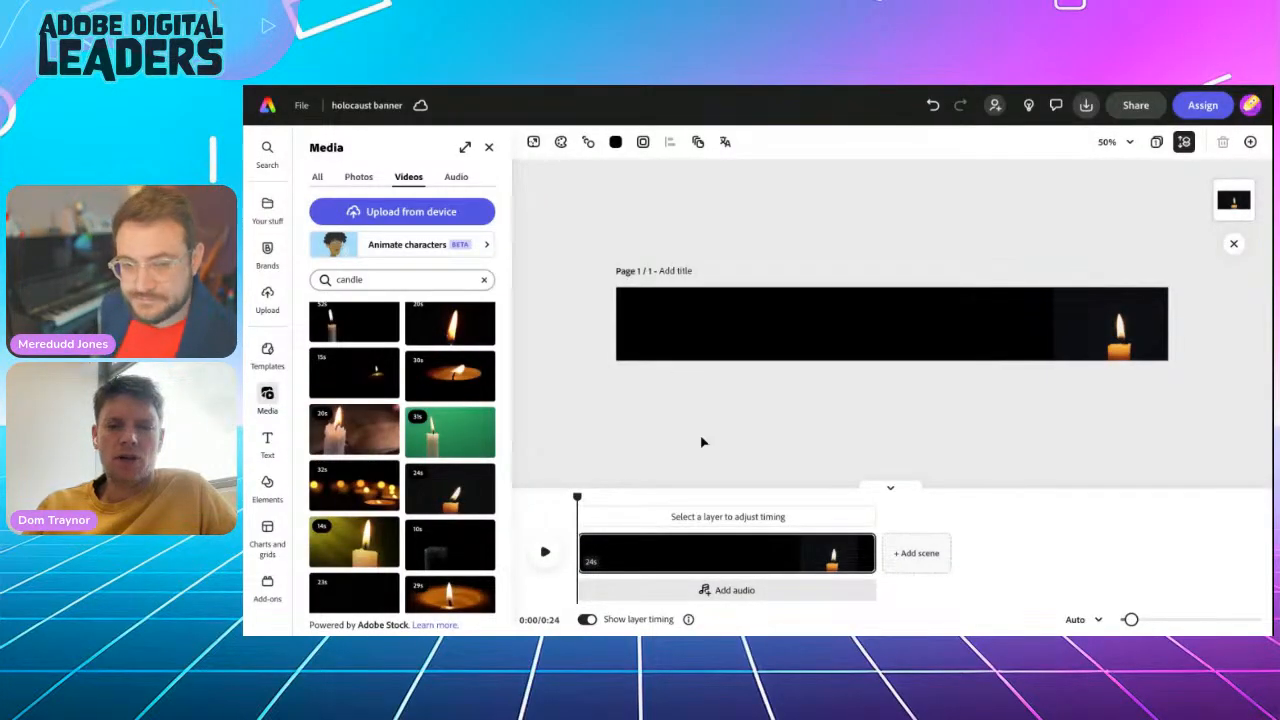
# Search the stock videos for "flare" in the other candle banner project
pyautogui.click(338, 280)
pyautogui.write('flare')
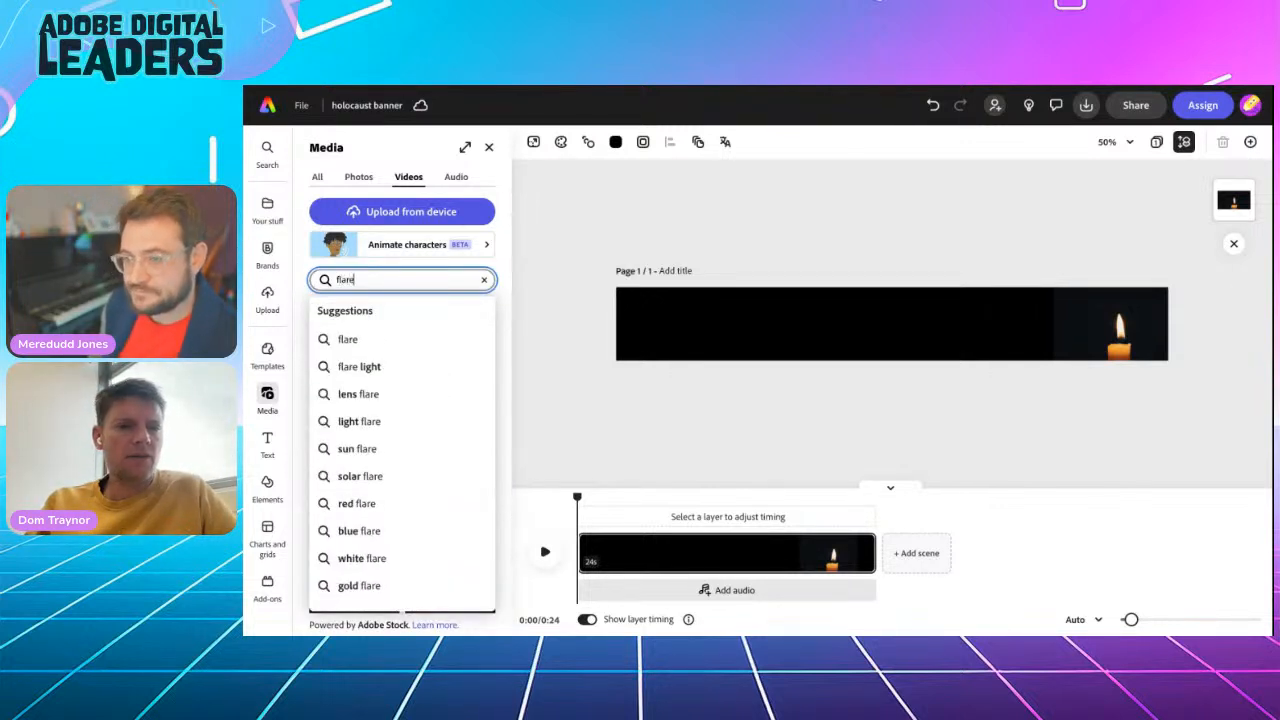
pyautogui.press('Return')
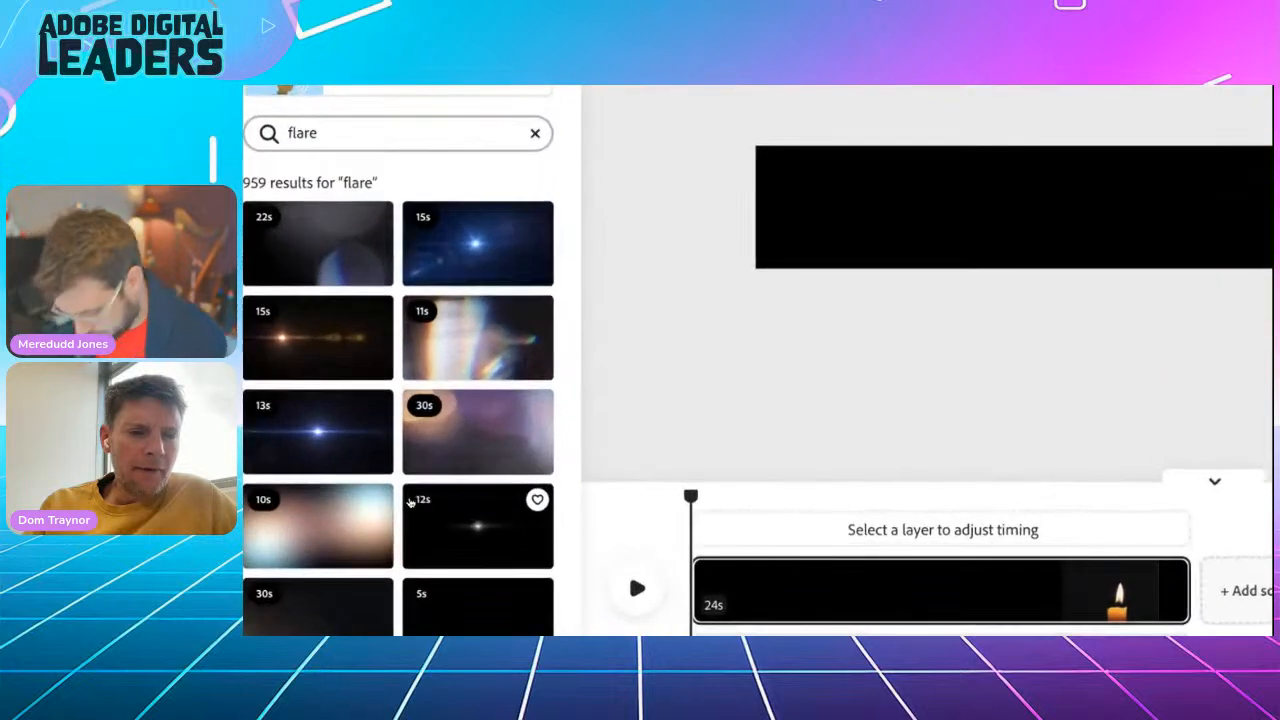
# Browse the flare videos and add the 15-second clip of a small, faint warm glow on black to the banner
pyautogui.scroll(-1, 410, 503)
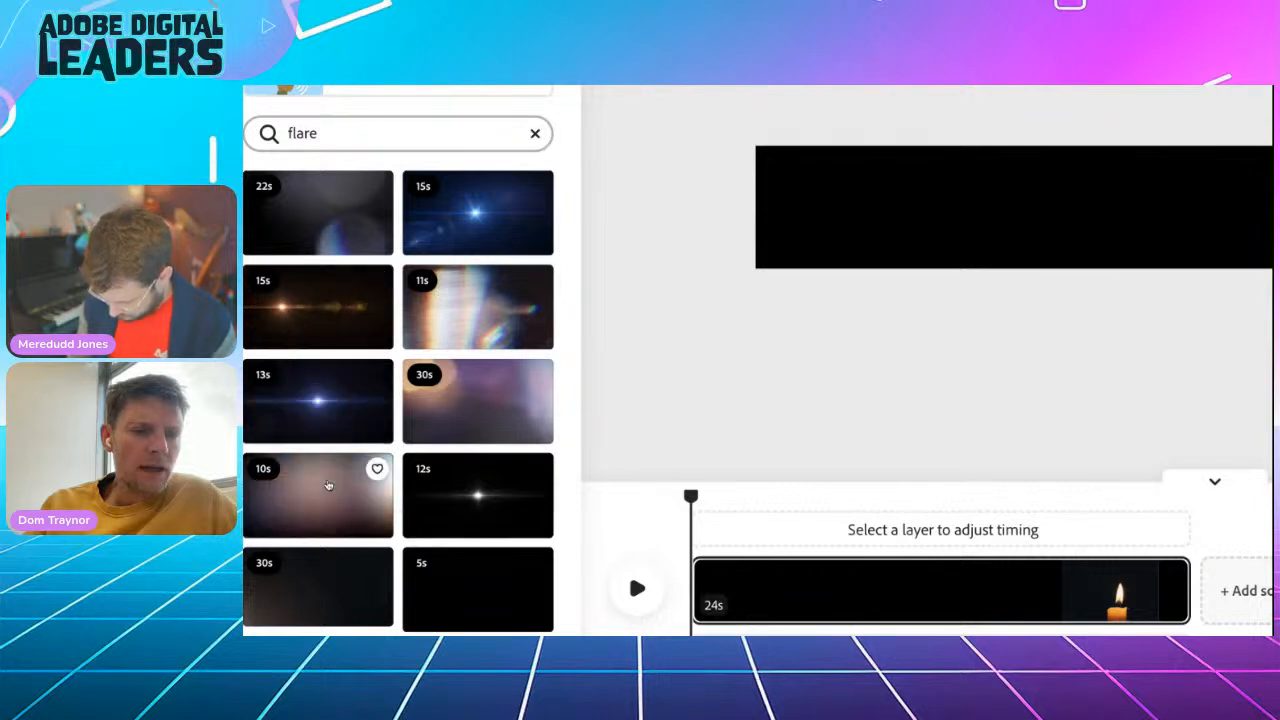
pyautogui.scroll(-2, 330, 497)
pyautogui.scroll(-3, 330, 497)
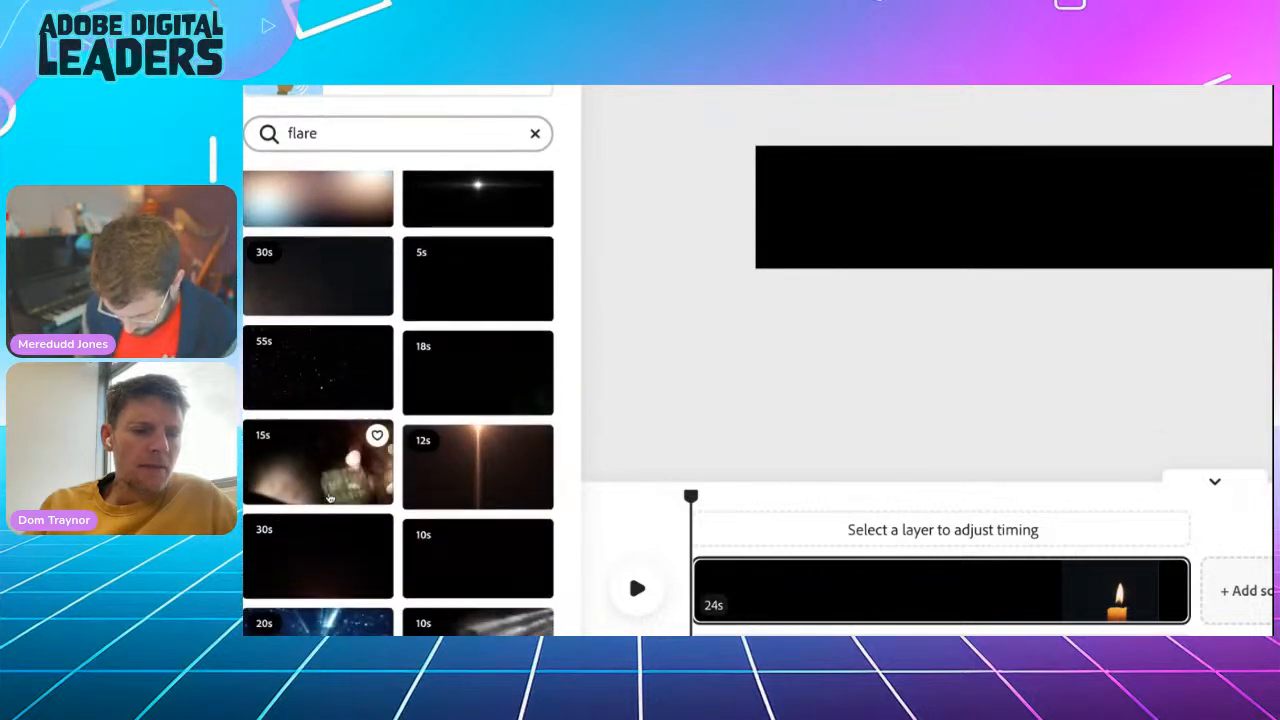
pyautogui.scroll(-2, 449, 488)
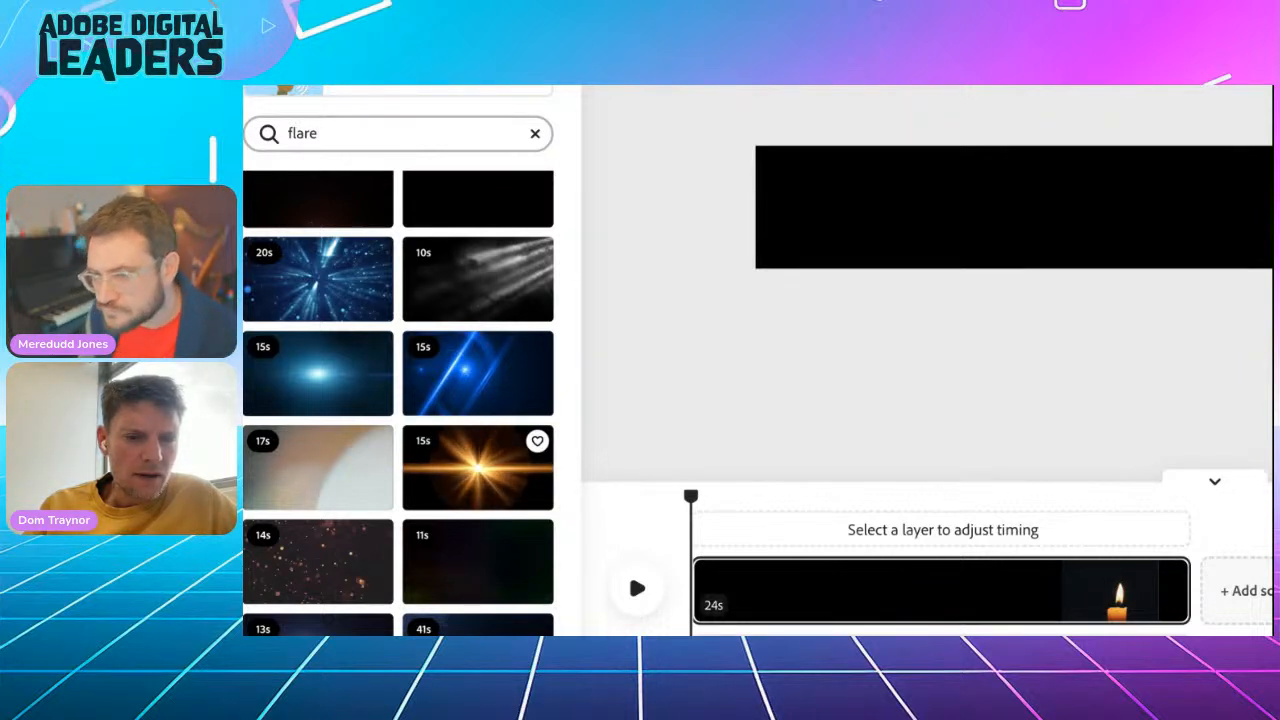
pyautogui.scroll(-1, 478, 450)
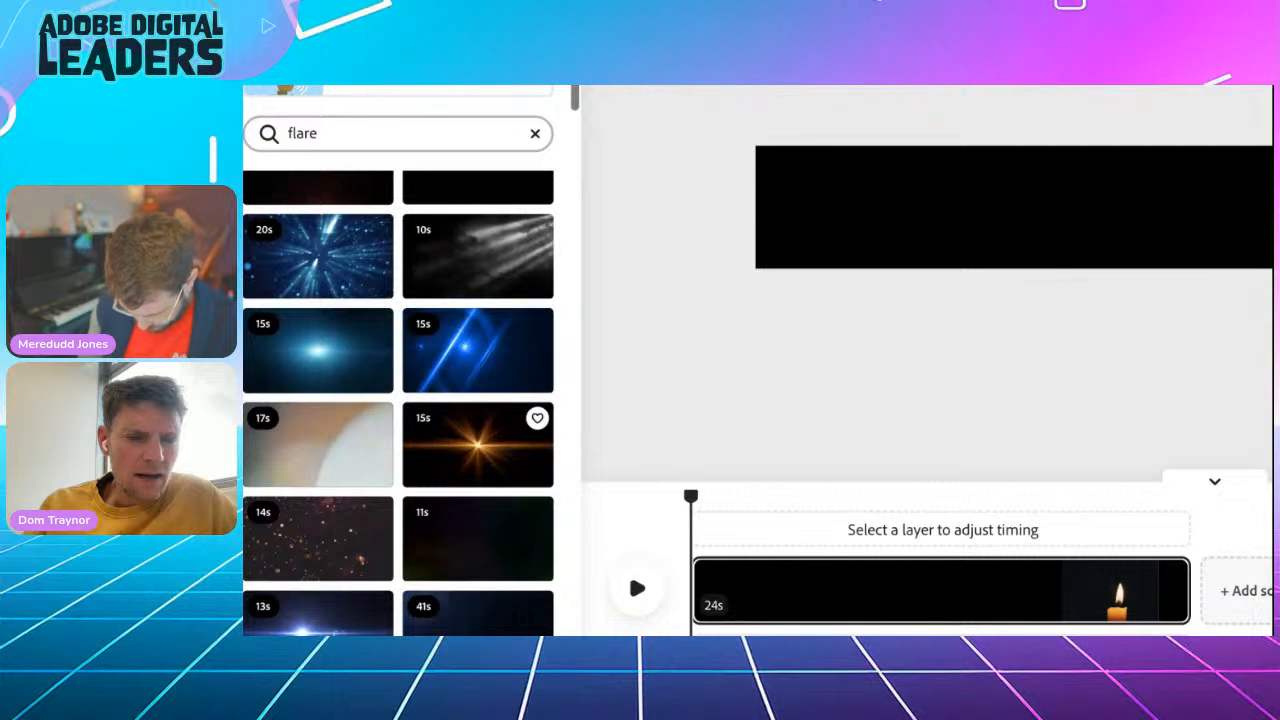
pyautogui.scroll(-2, 478, 450)
pyautogui.scroll(-2, 471, 413)
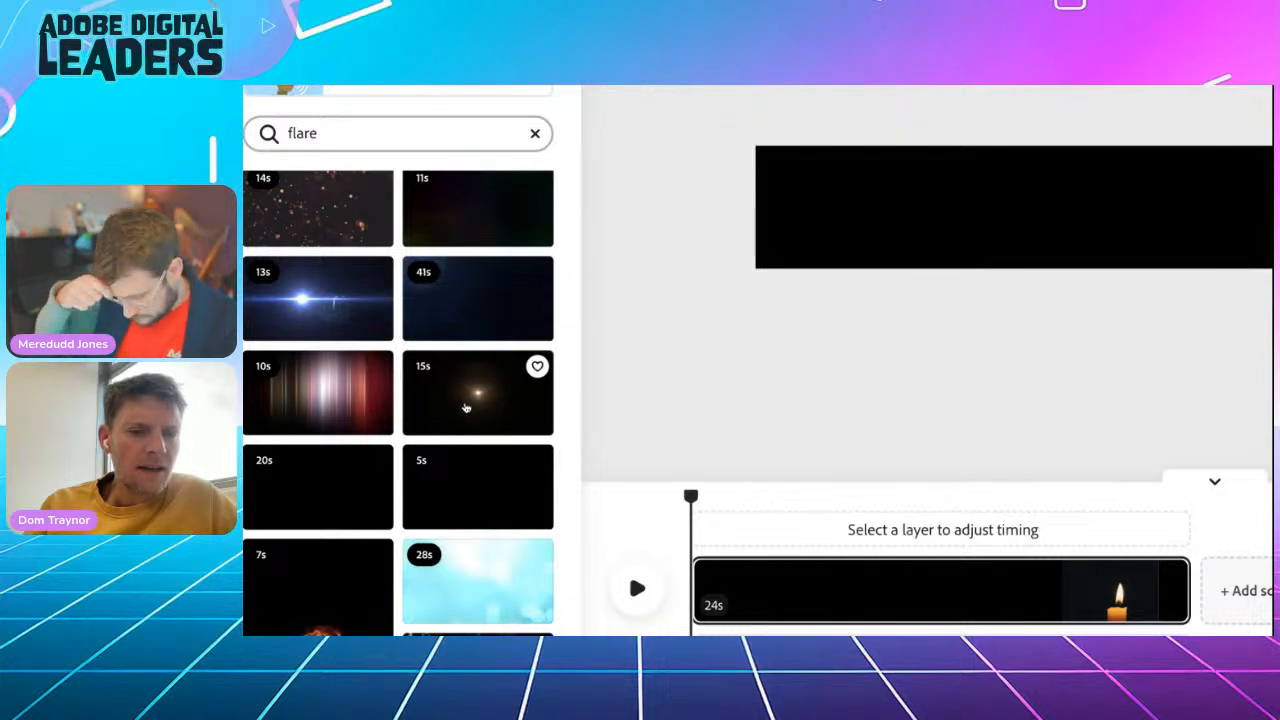
pyautogui.click(465, 407)
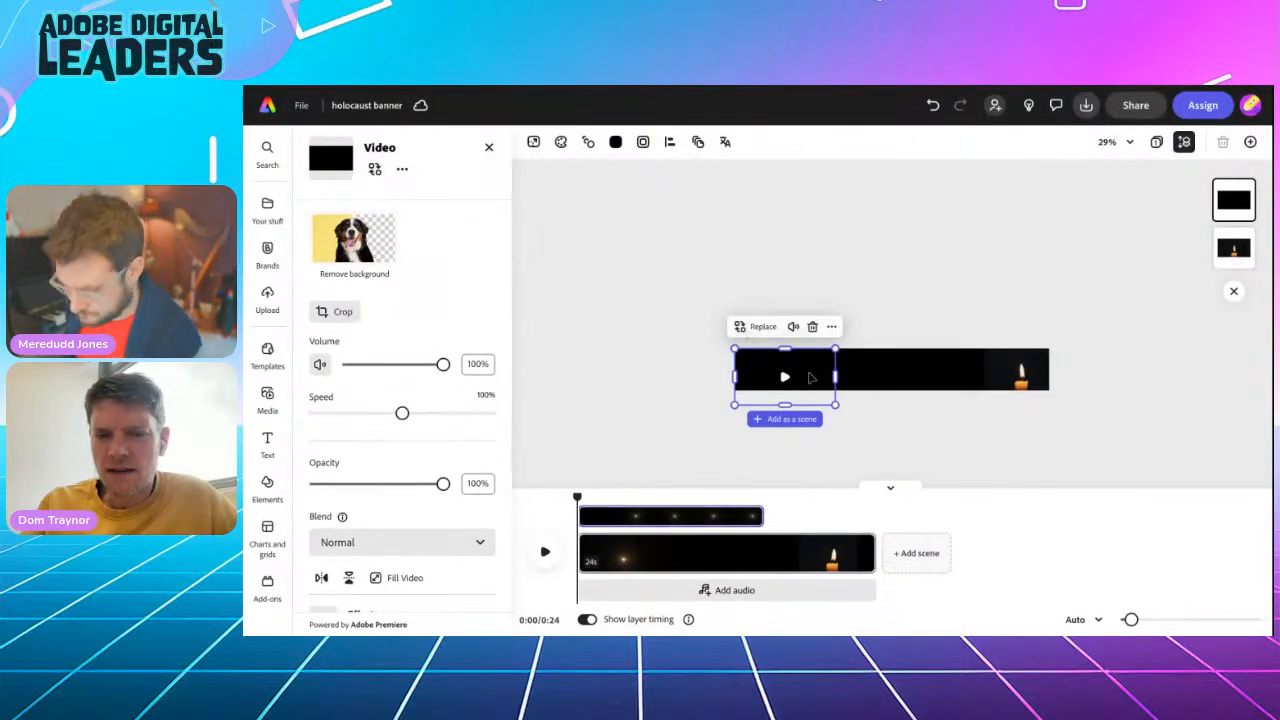
# Move the flare video next to the candle and play the banner briefly to reveal the glow
pyautogui.moveTo(810, 377); pyautogui.dragTo(984, 373)
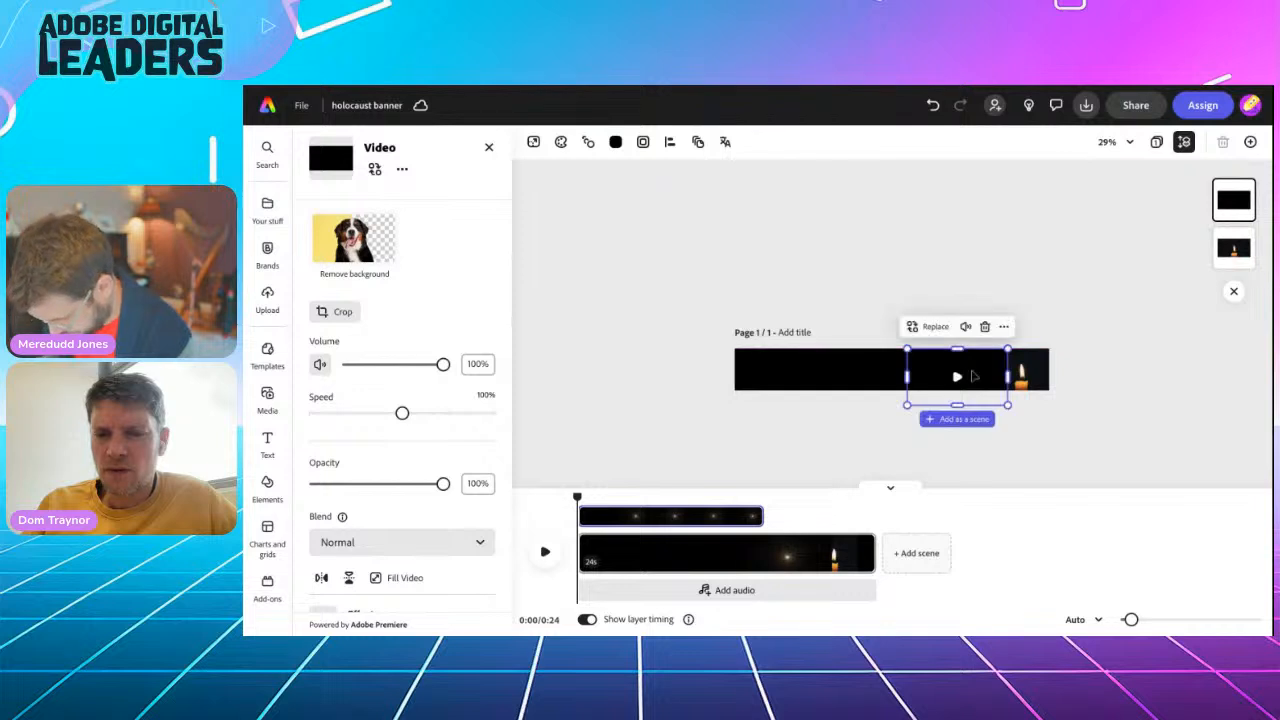
pyautogui.click(543, 556)
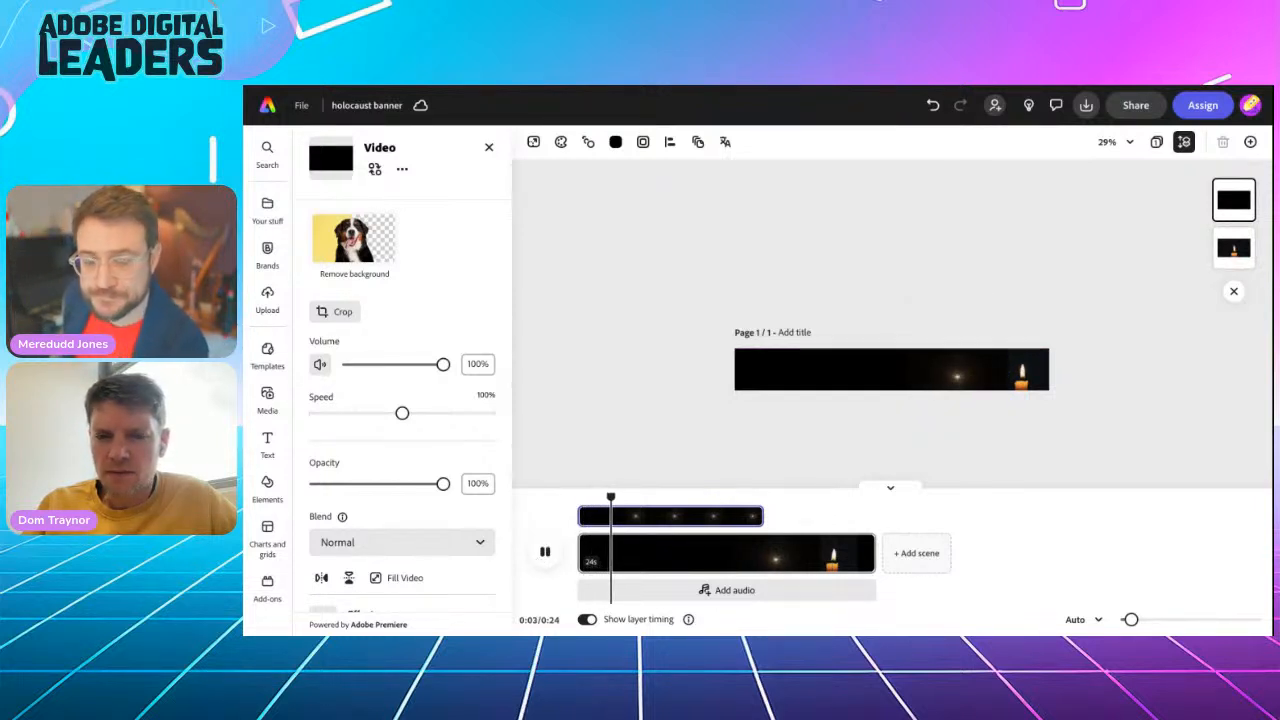
pyautogui.click(543, 553)
pyautogui.moveTo(952, 388)
pyautogui.mouseDown()
pyautogui.moveTo(978, 385)
pyautogui.moveTo(942, 382)
pyautogui.moveTo(941, 329)
pyautogui.moveTo(975, 376)
pyautogui.moveTo(998, 372)
pyautogui.moveTo(955, 378)
pyautogui.mouseUp()
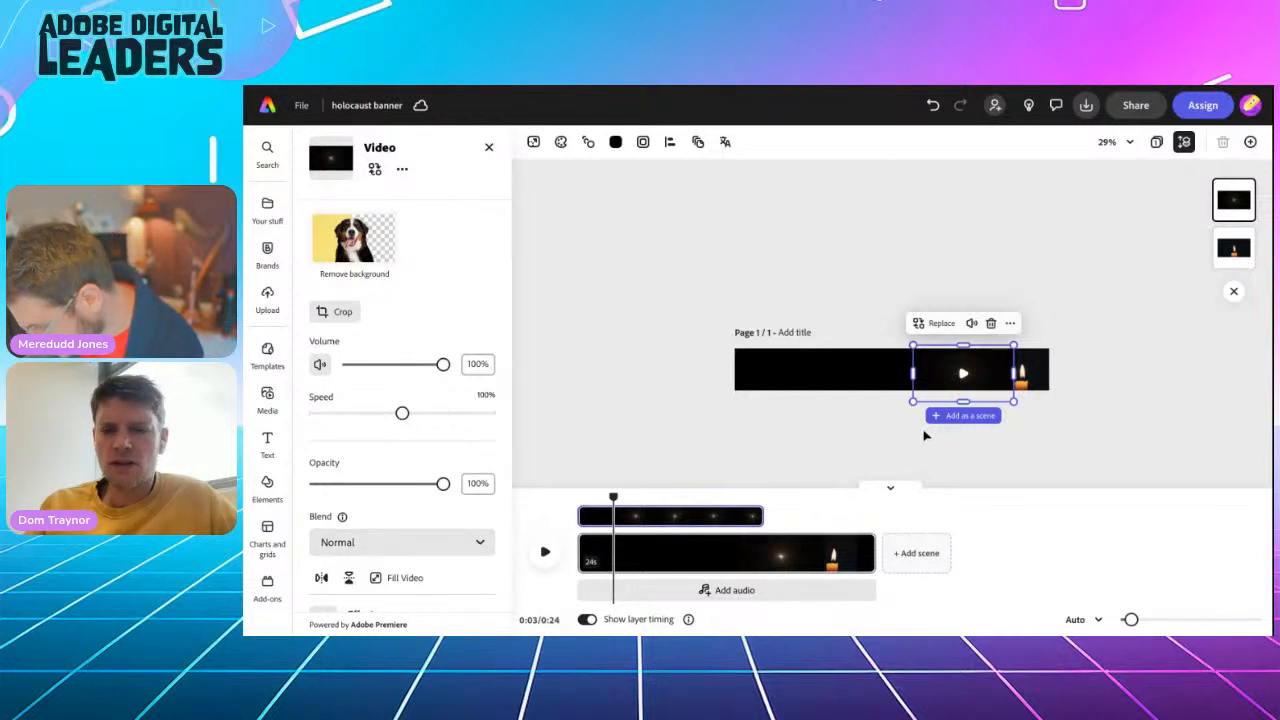
# Set the blend mode of the faint flare video beside the candle to Screen
pyautogui.scroll(5, 925, 435)
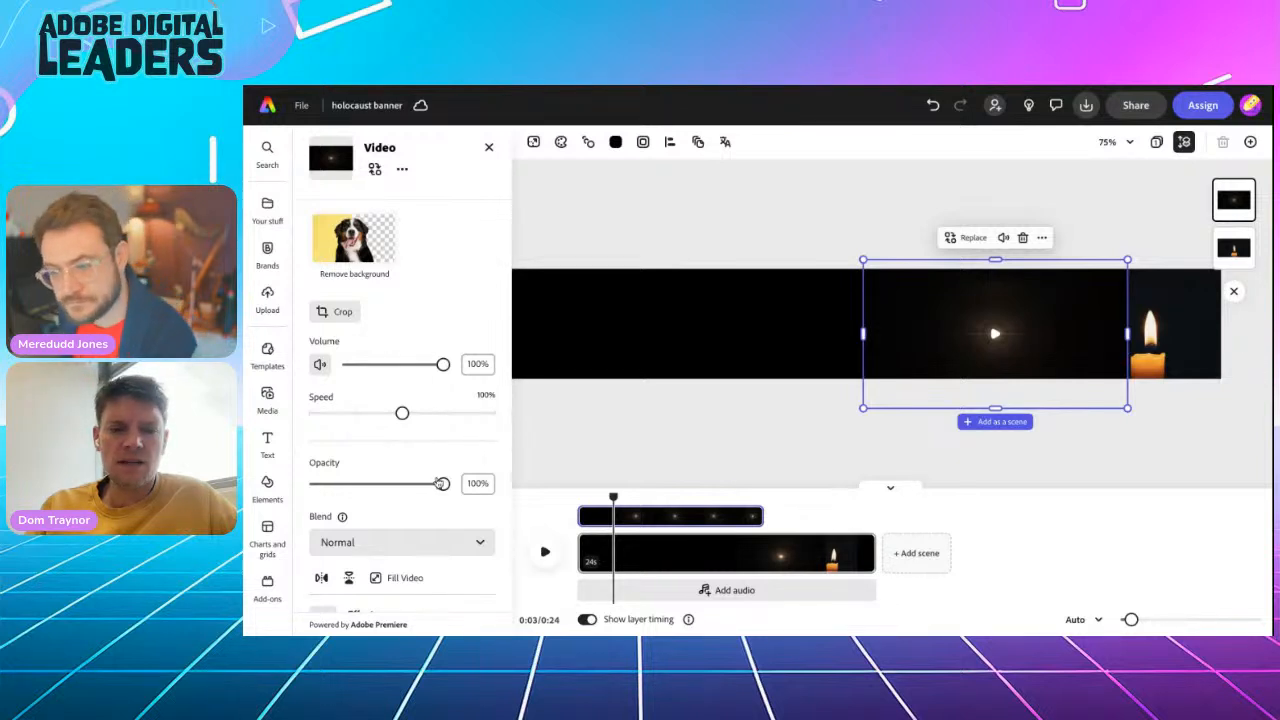
pyautogui.click(409, 545)
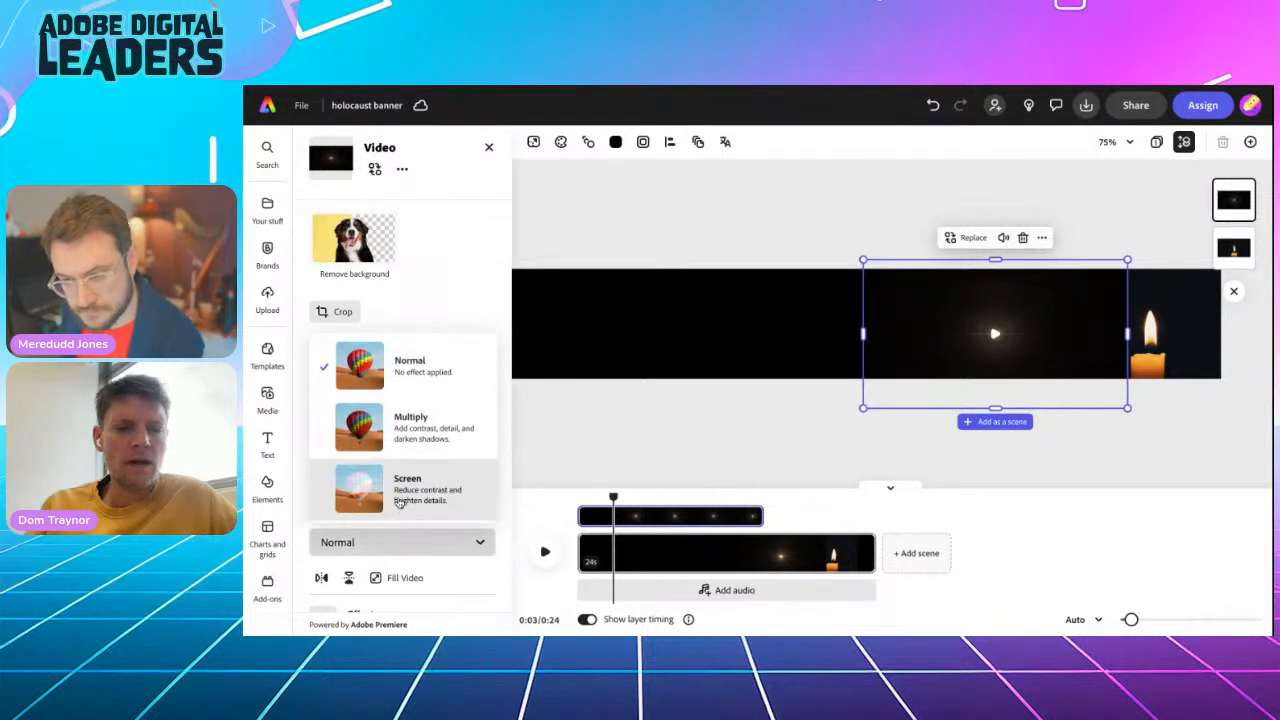
pyautogui.click(399, 486)
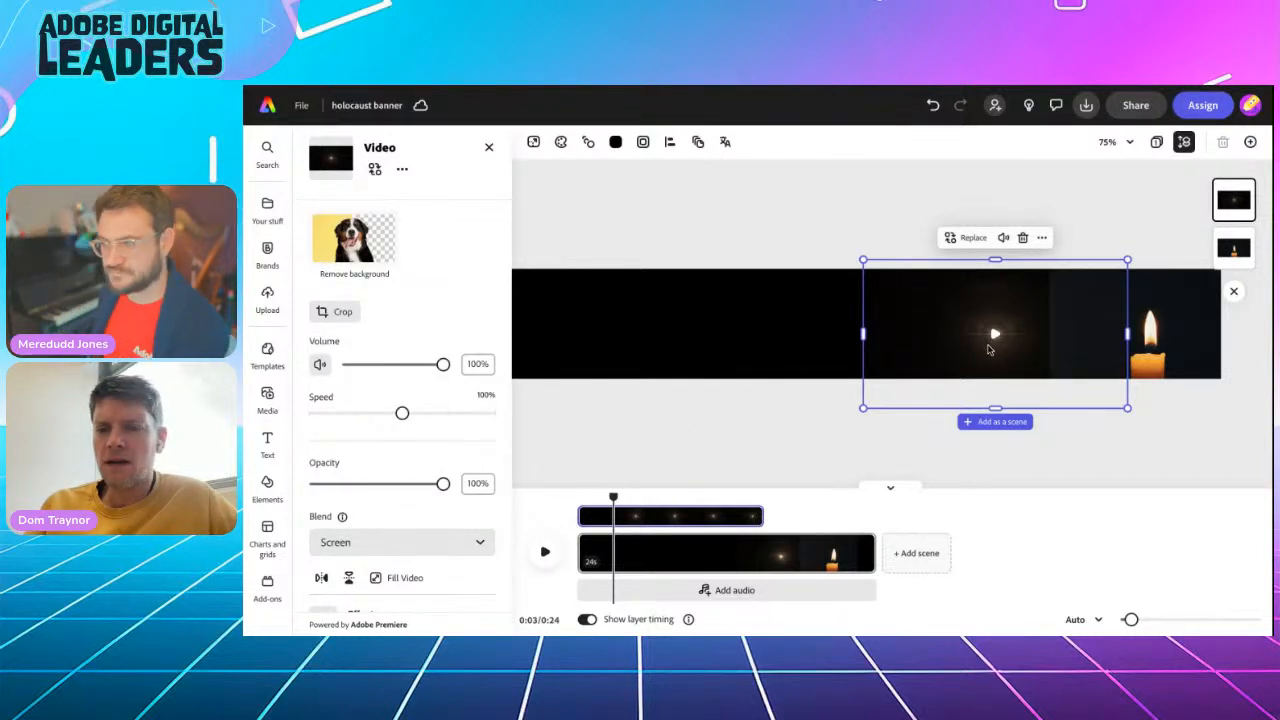
pyautogui.click(992, 338)
# Shift the candle video slightly left along the banner and place the flare video over its flame
pyautogui.moveTo(1048, 326); pyautogui.dragTo(1200, 311)
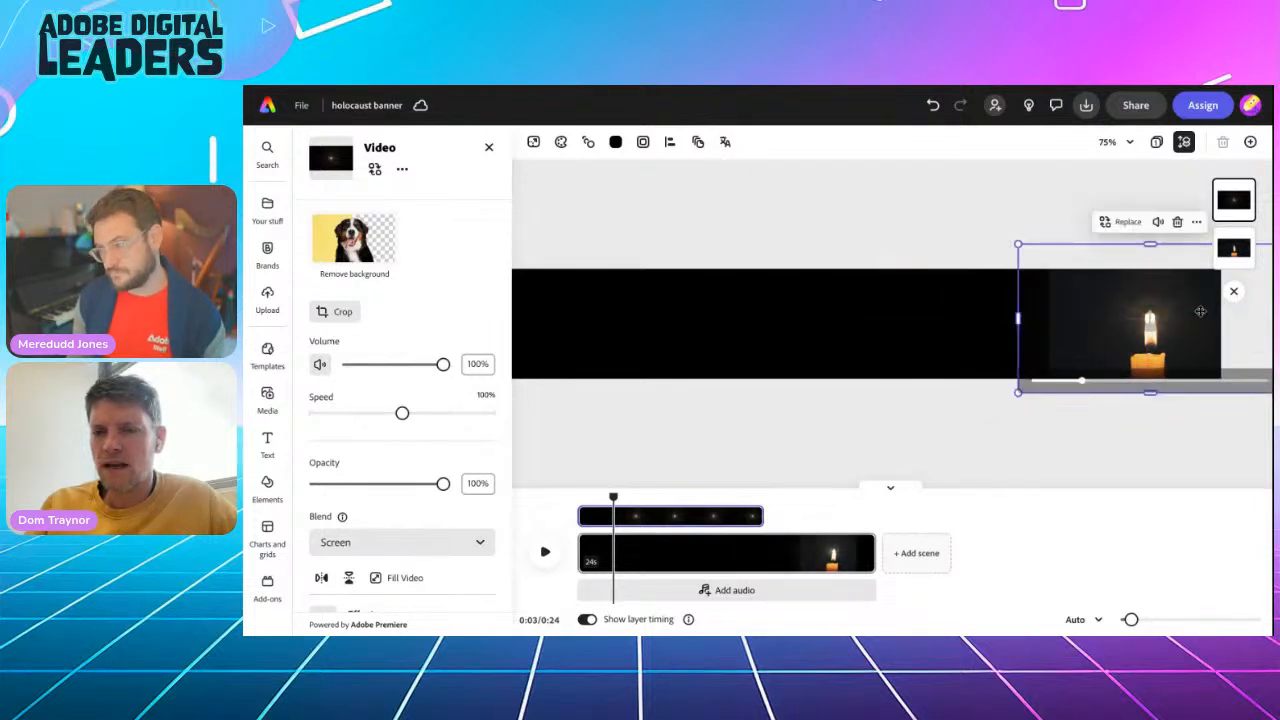
pyautogui.moveTo(1065, 357); pyautogui.dragTo(838, 354)
pyautogui.click(1143, 340)
pyautogui.moveTo(1143, 340); pyautogui.dragTo(1074, 344)
pyautogui.moveTo(894, 340); pyautogui.dragTo(1066, 330)
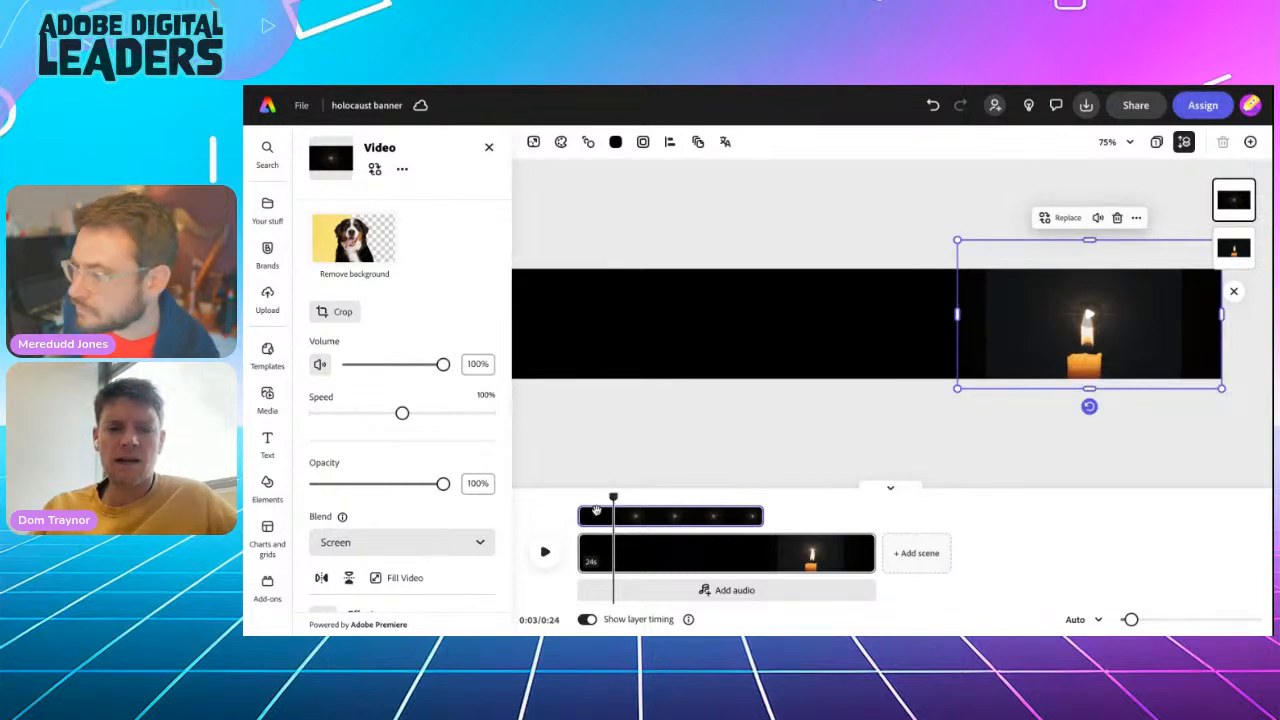
# Lower the flare video slightly onto the candle's flame and play the banner from the start to check the glow
pyautogui.moveTo(613, 497); pyautogui.dragTo(576, 493)
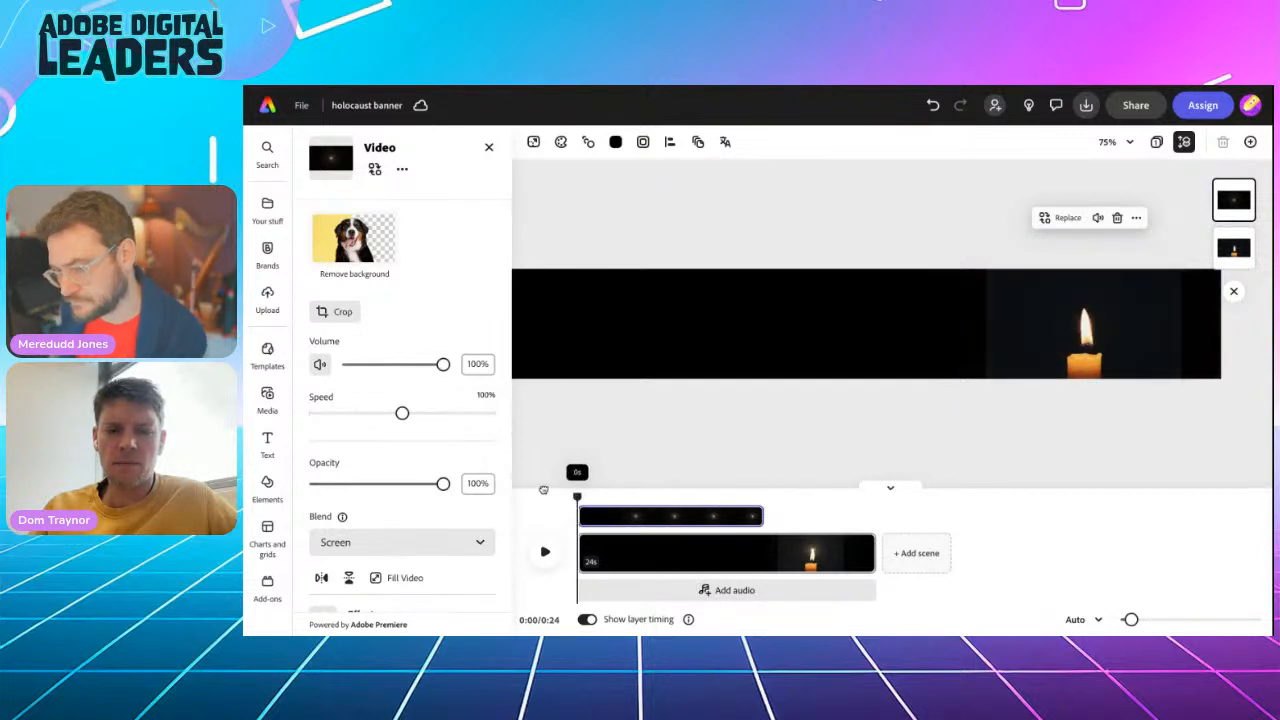
pyautogui.click(546, 551)
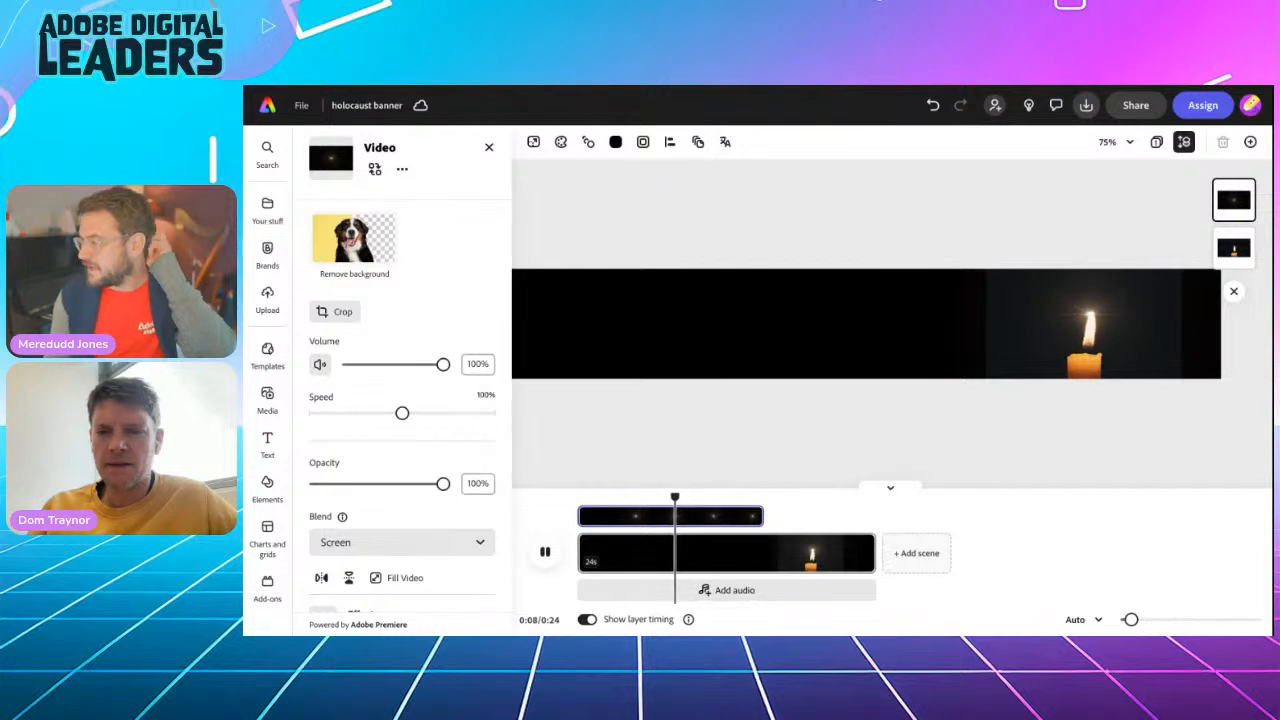
pyautogui.click(1040, 330)
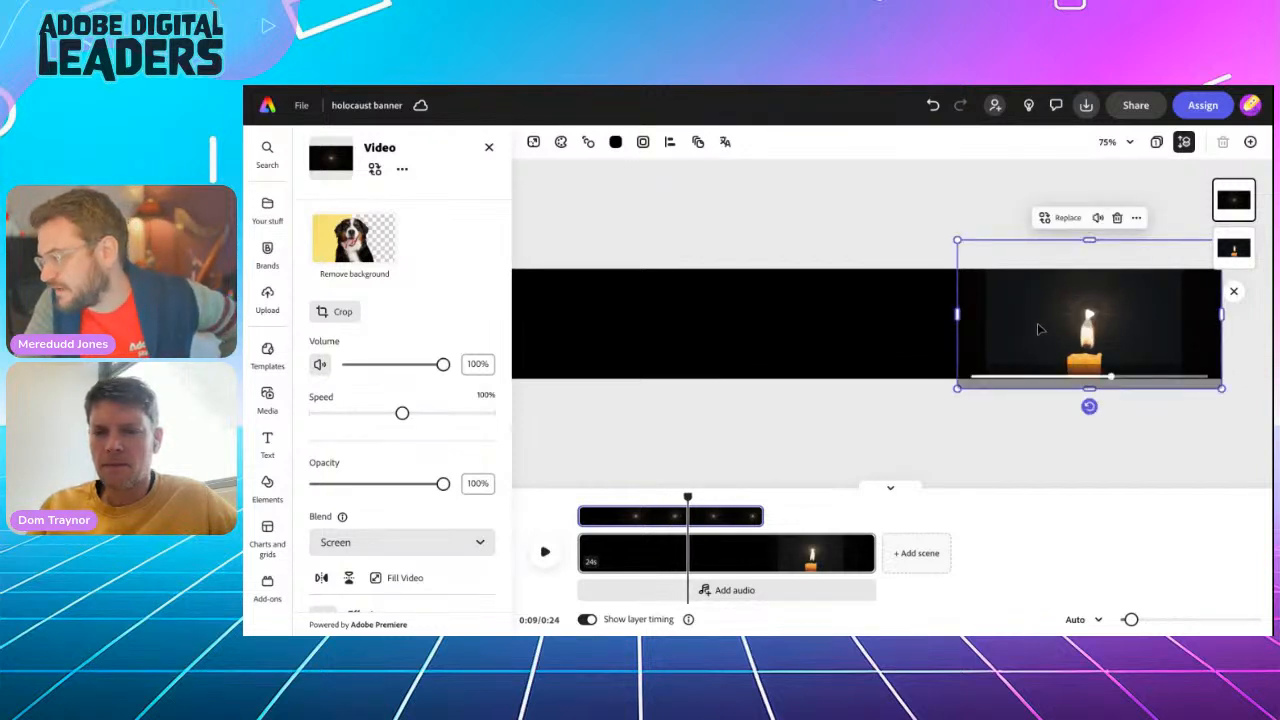
pyautogui.moveTo(1038, 327); pyautogui.dragTo(1034, 348)
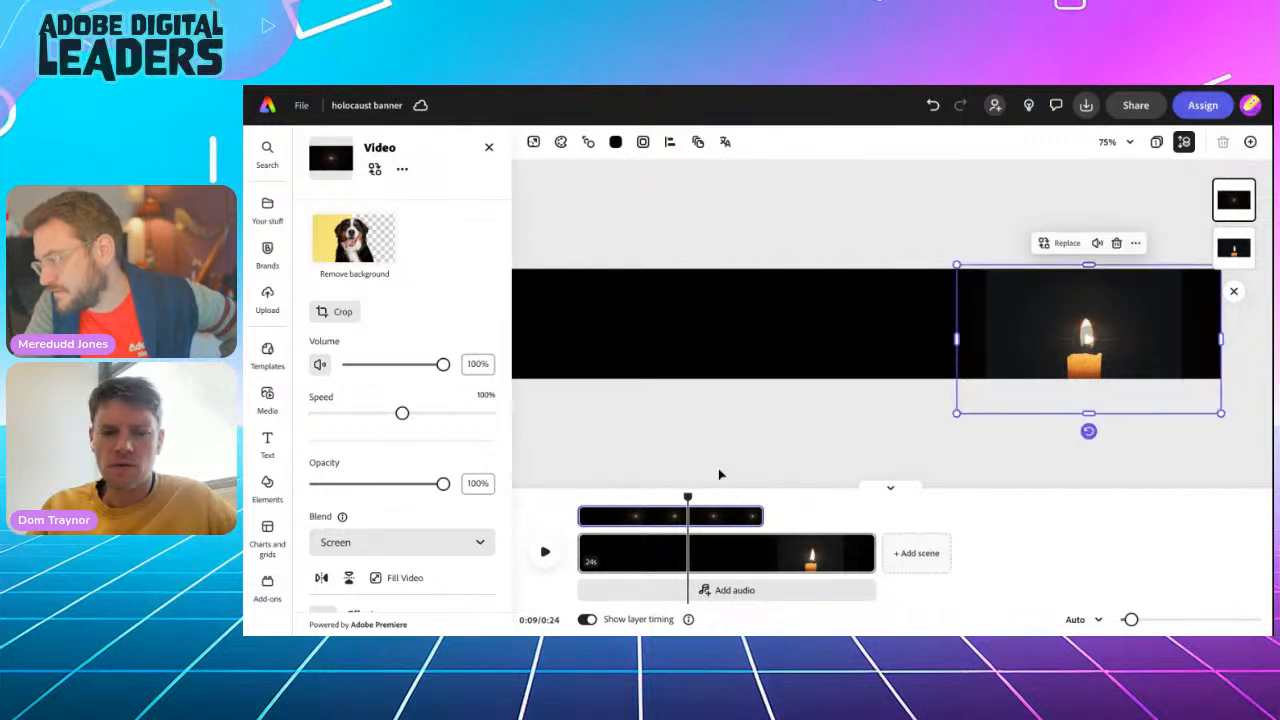
pyautogui.moveTo(688, 498); pyautogui.dragTo(577, 497)
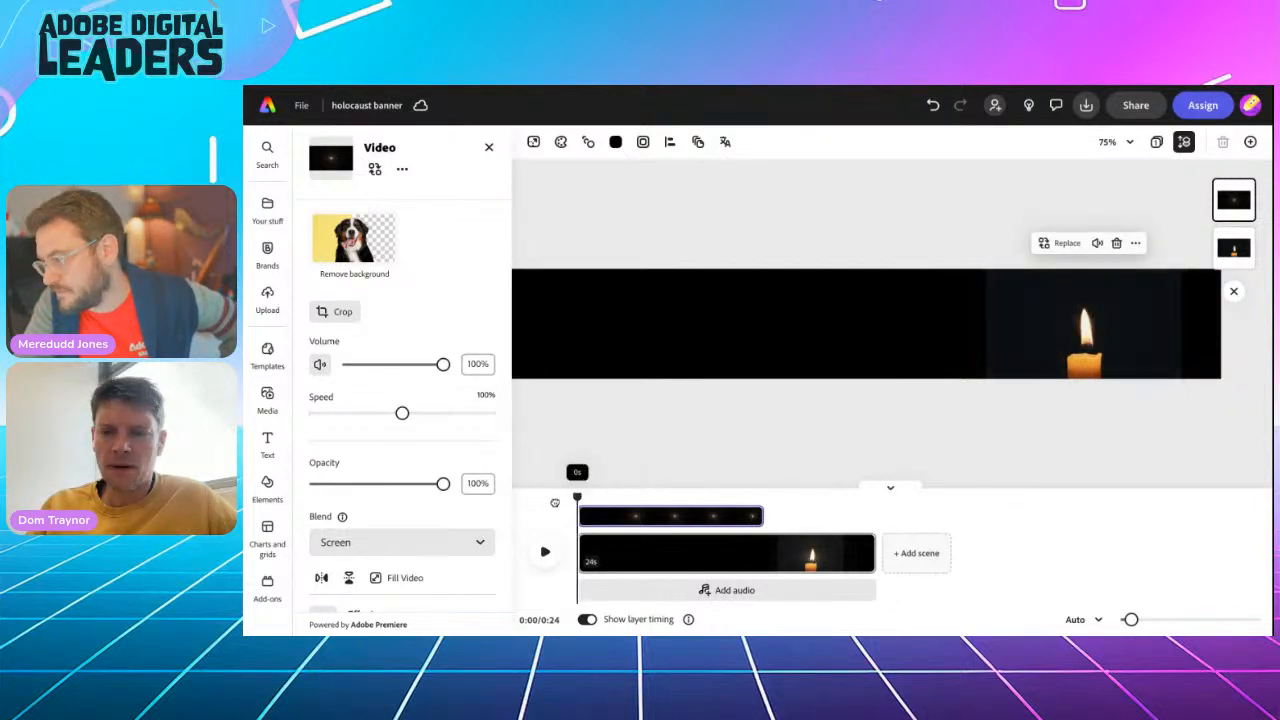
pyautogui.click(544, 550)
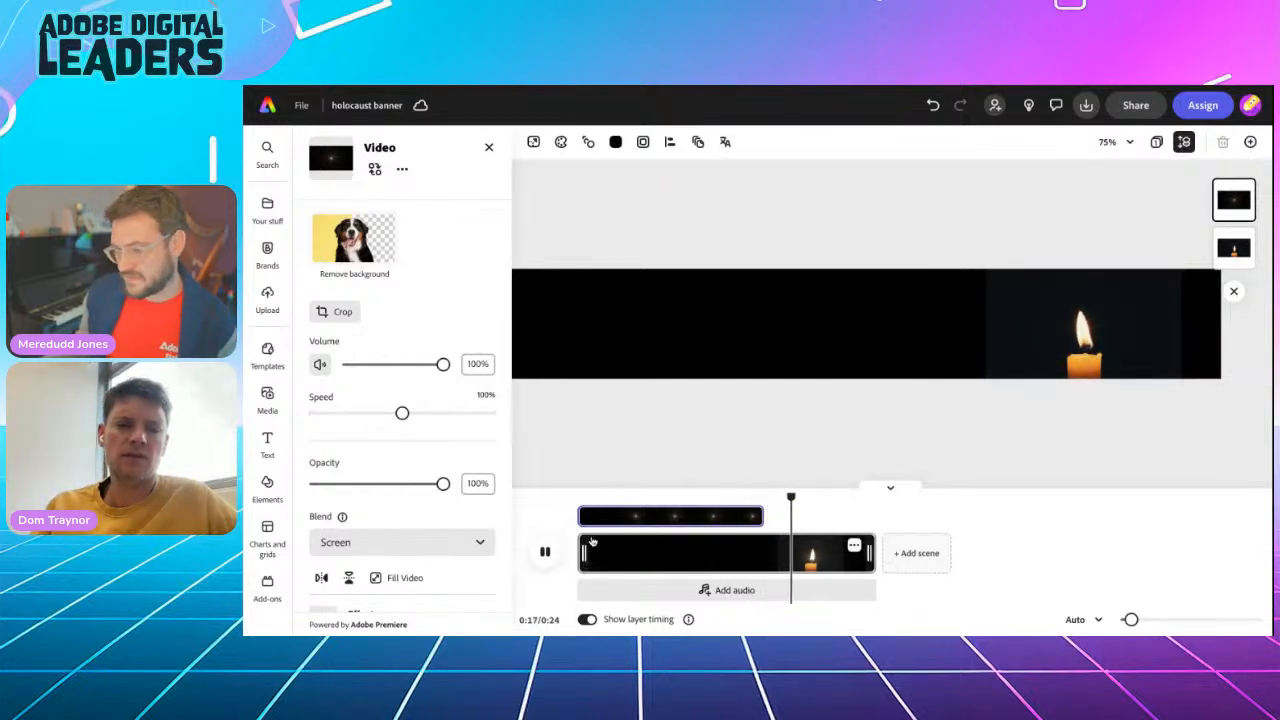
pyautogui.click(545, 555)
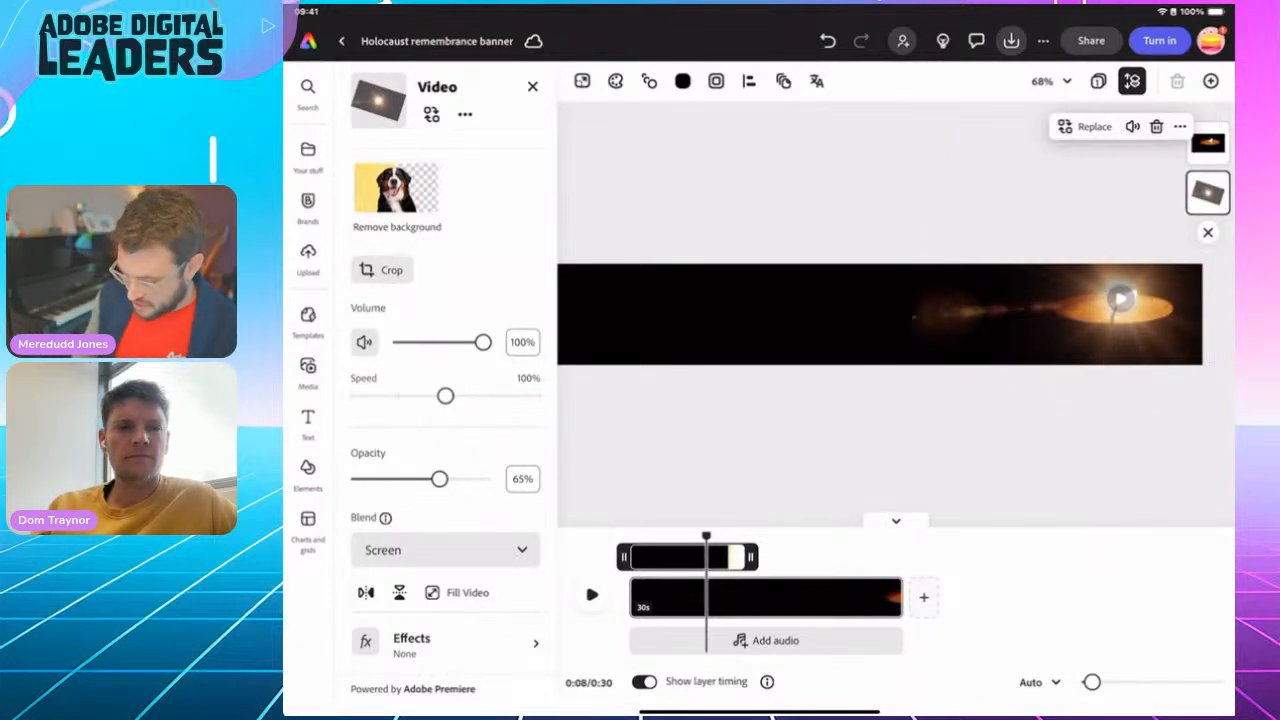
# Search the stock videos for "Barbed wire" in the Holocaust remembrance banner
pyautogui.click(740, 445)
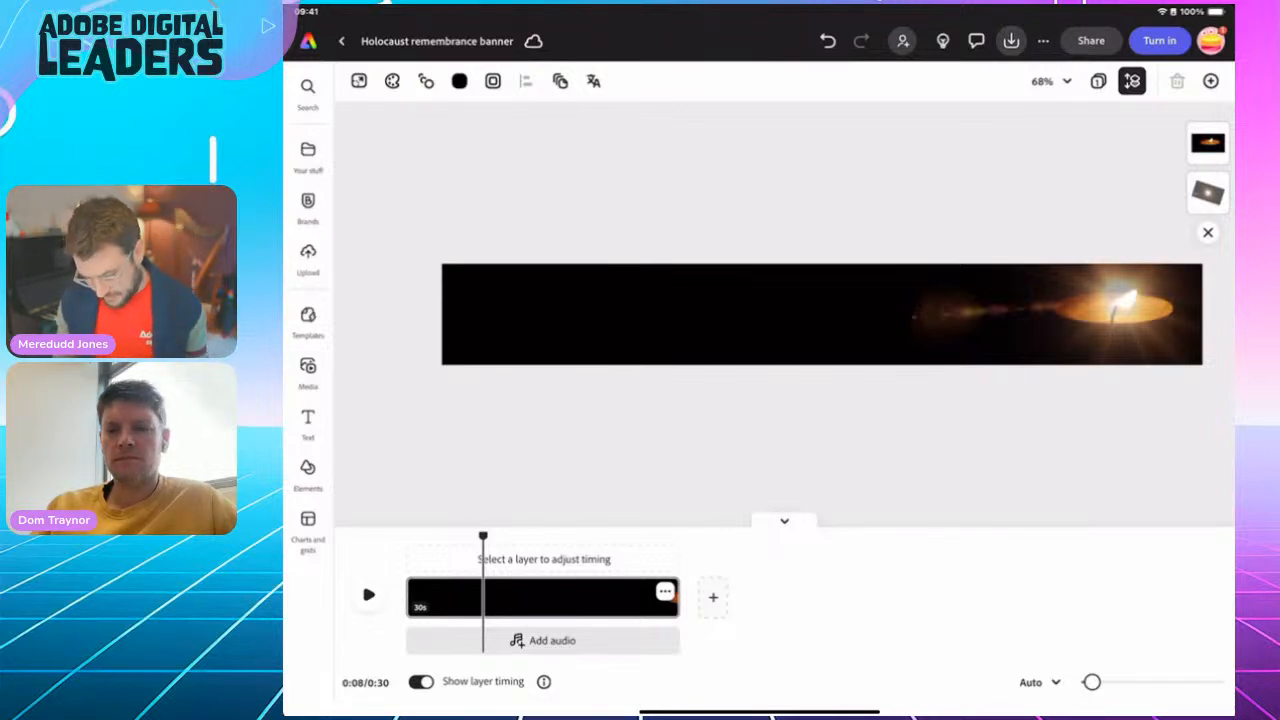
pyautogui.click(308, 370)
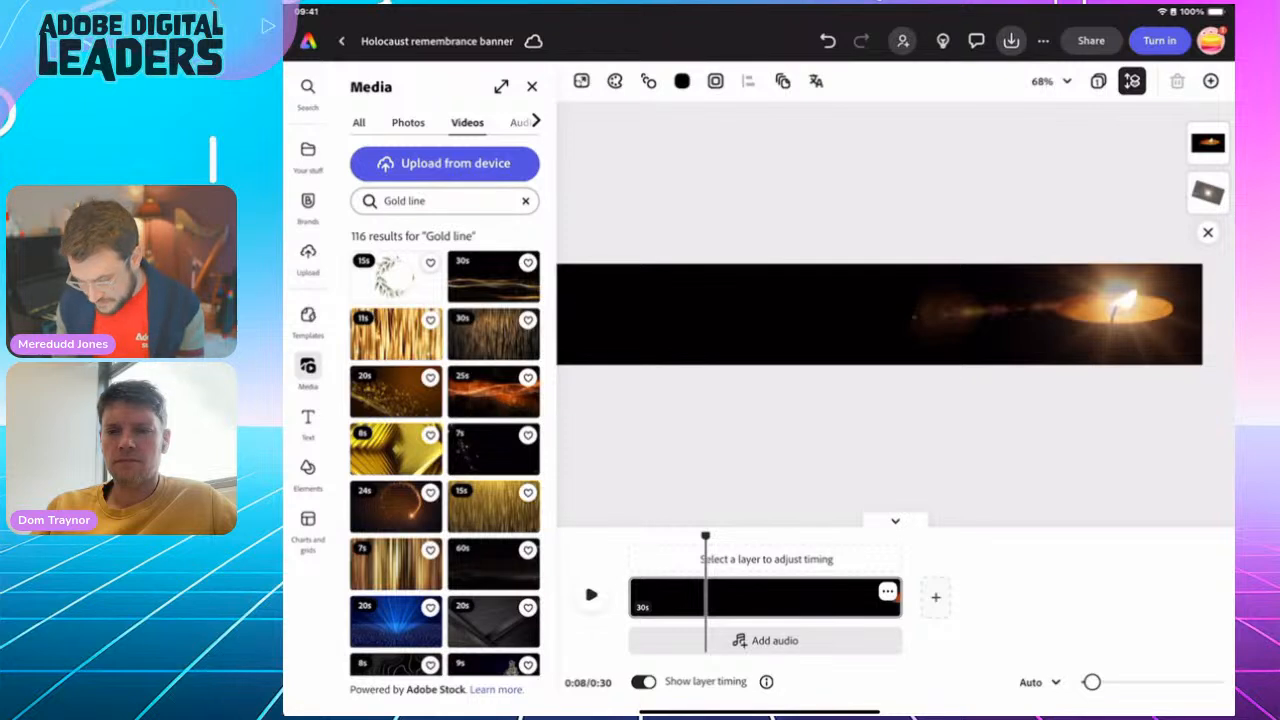
pyautogui.click(526, 201)
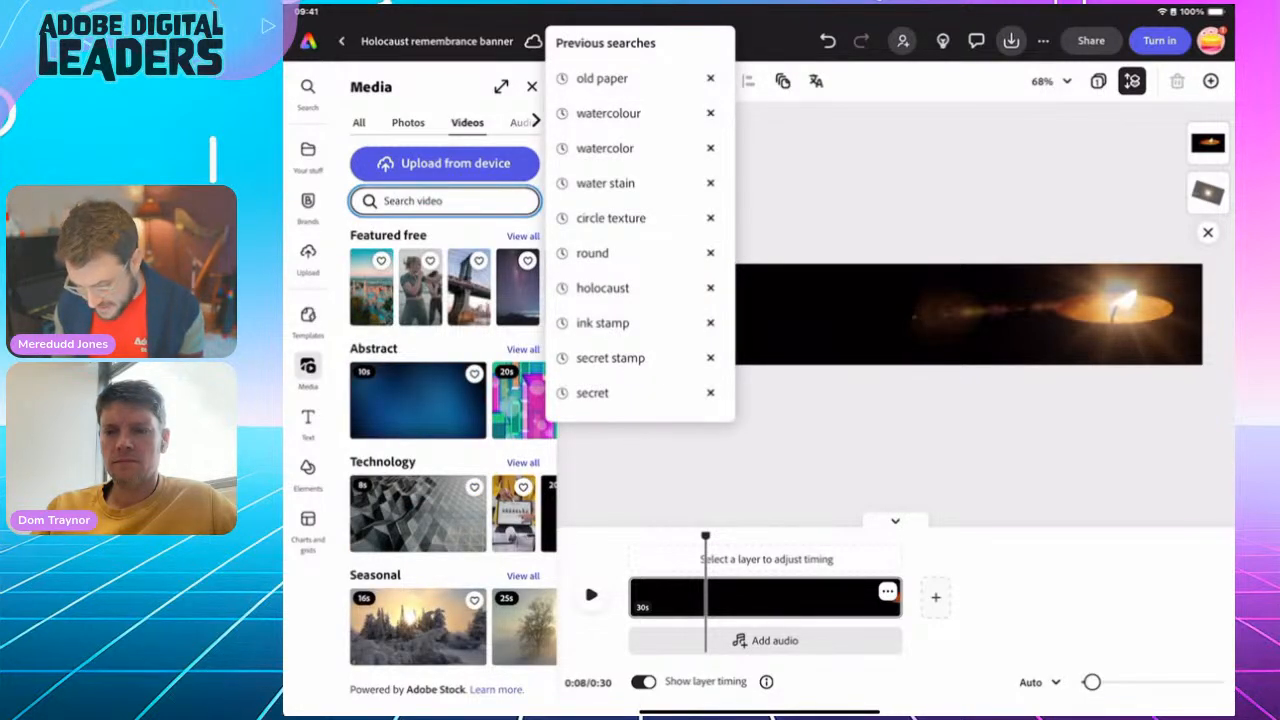
pyautogui.click(445, 201)
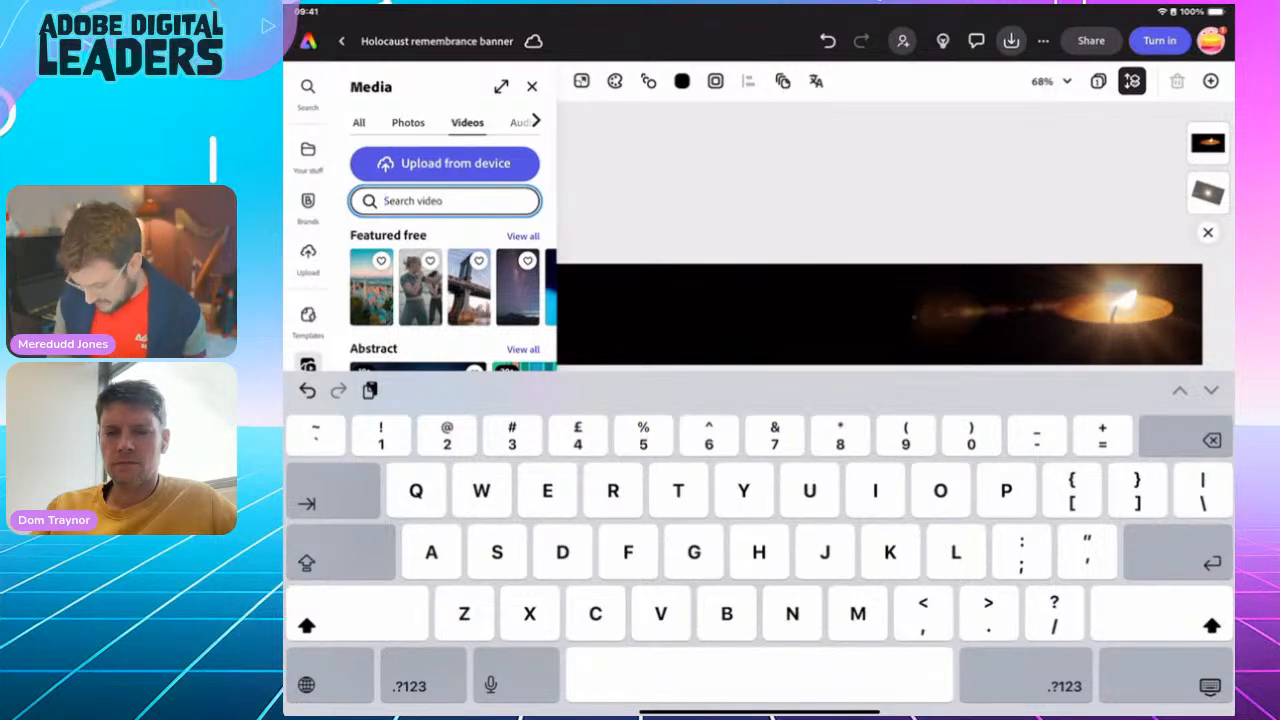
pyautogui.write('B')
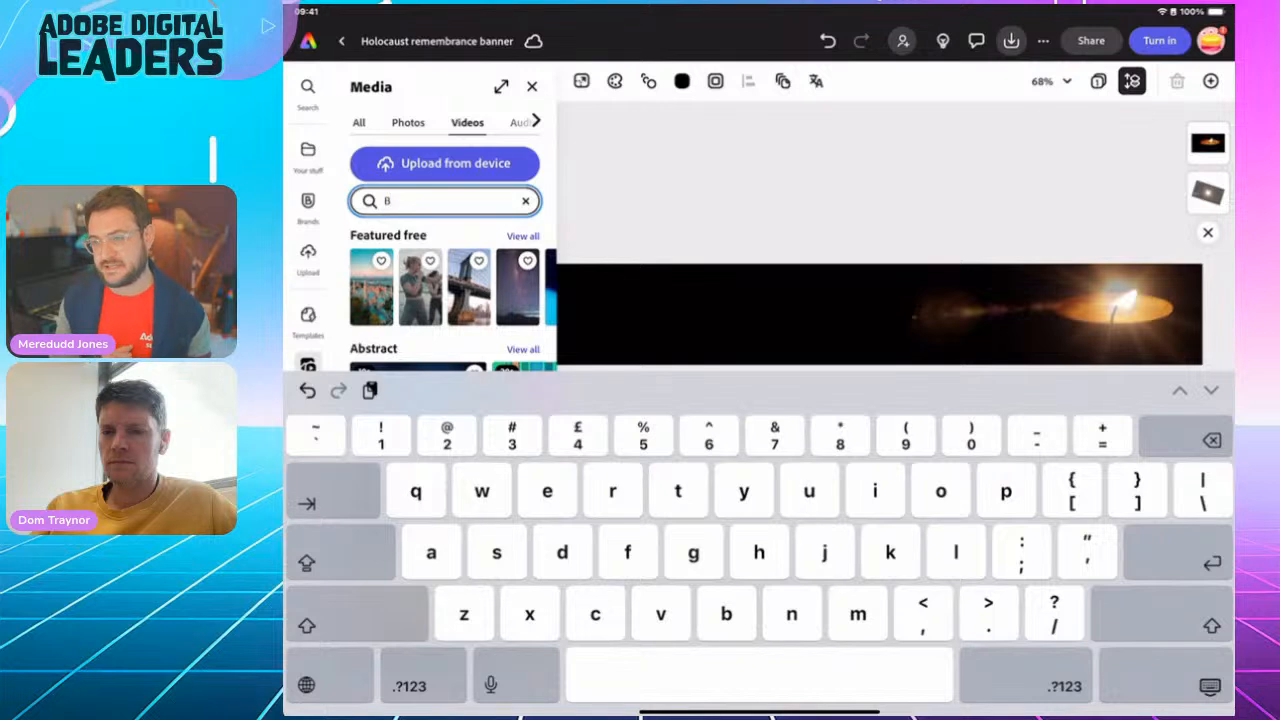
pyautogui.write('arbed w')
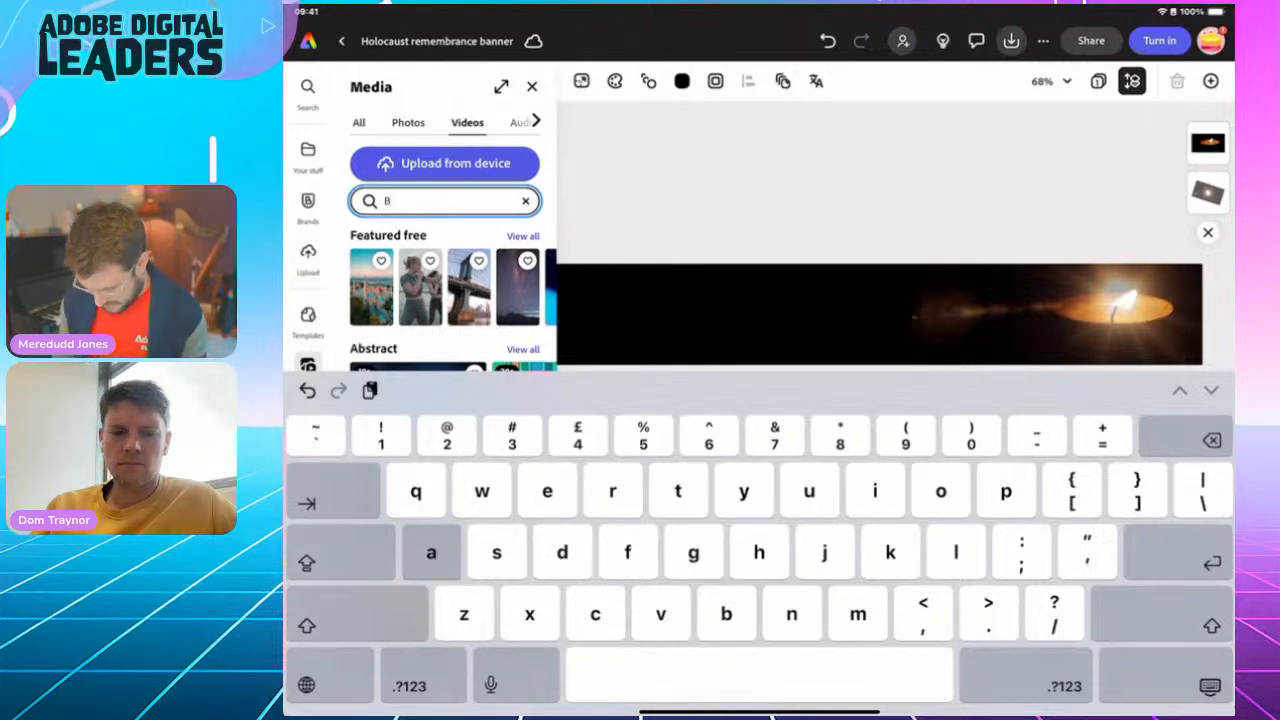
pyautogui.write('ire')
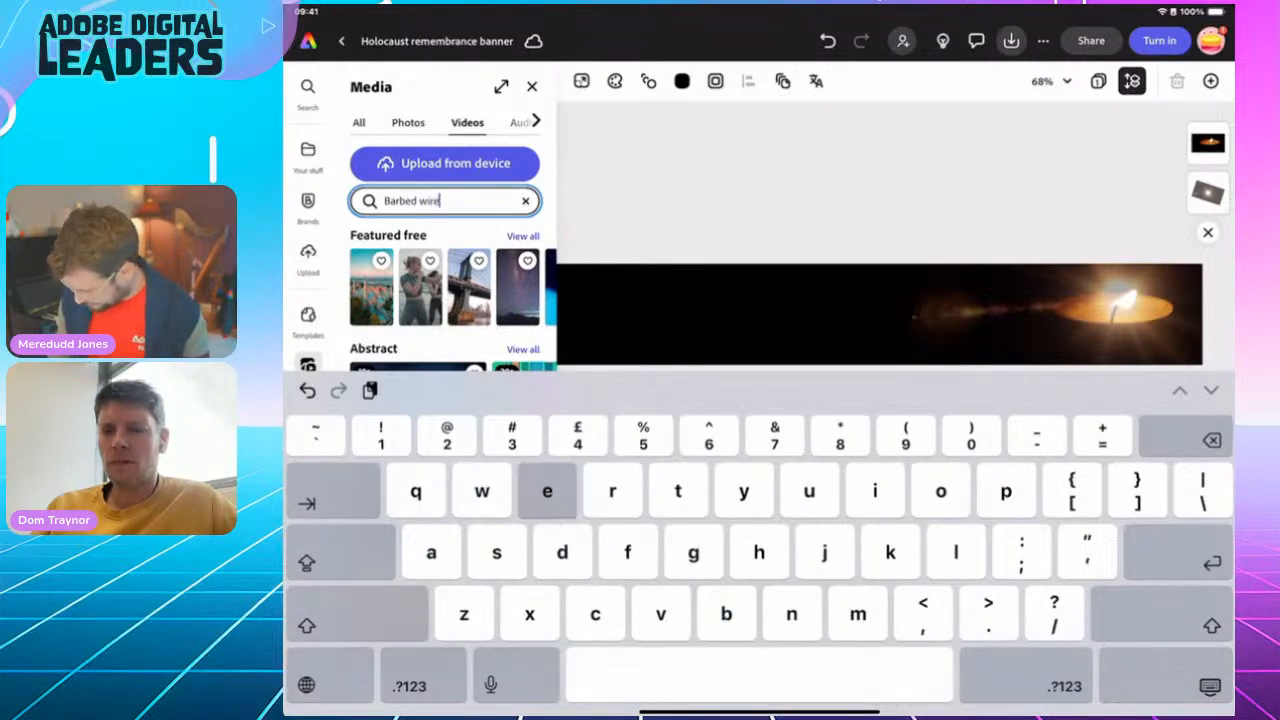
pyautogui.press('Return')
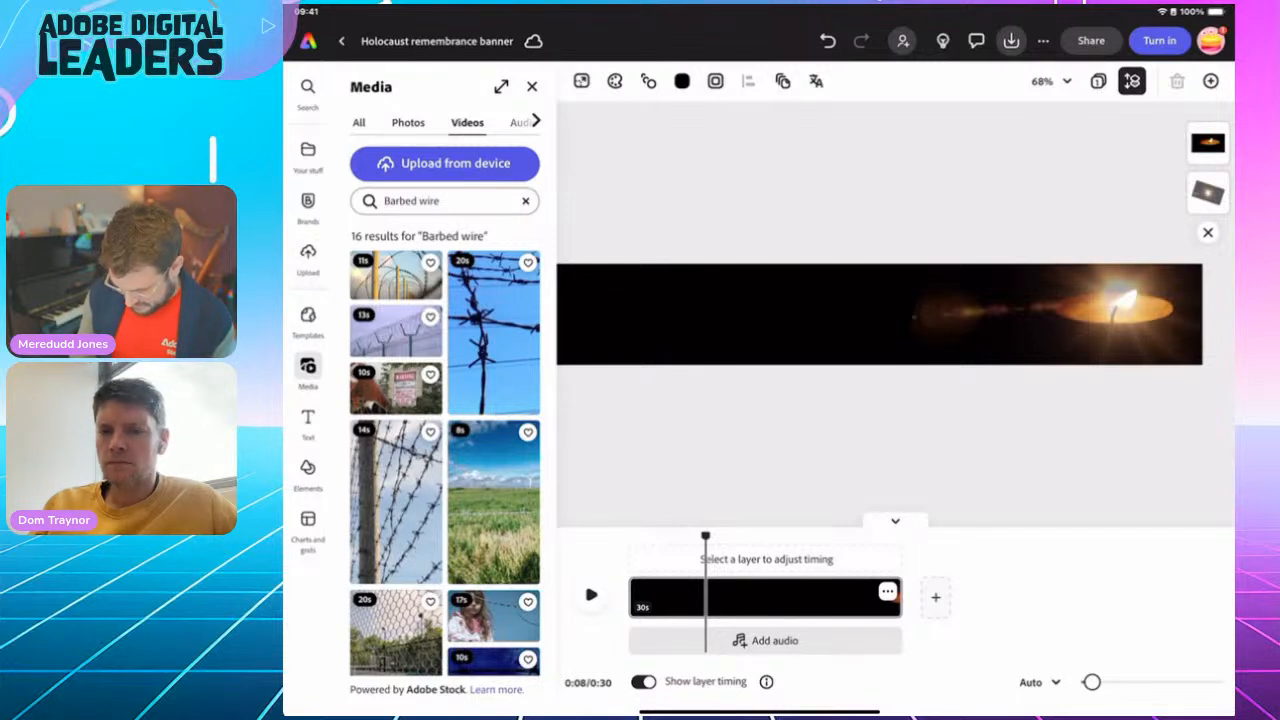
# Leave the barbed wire video results and rewind the banner to 0:00
pyautogui.click(532, 87)
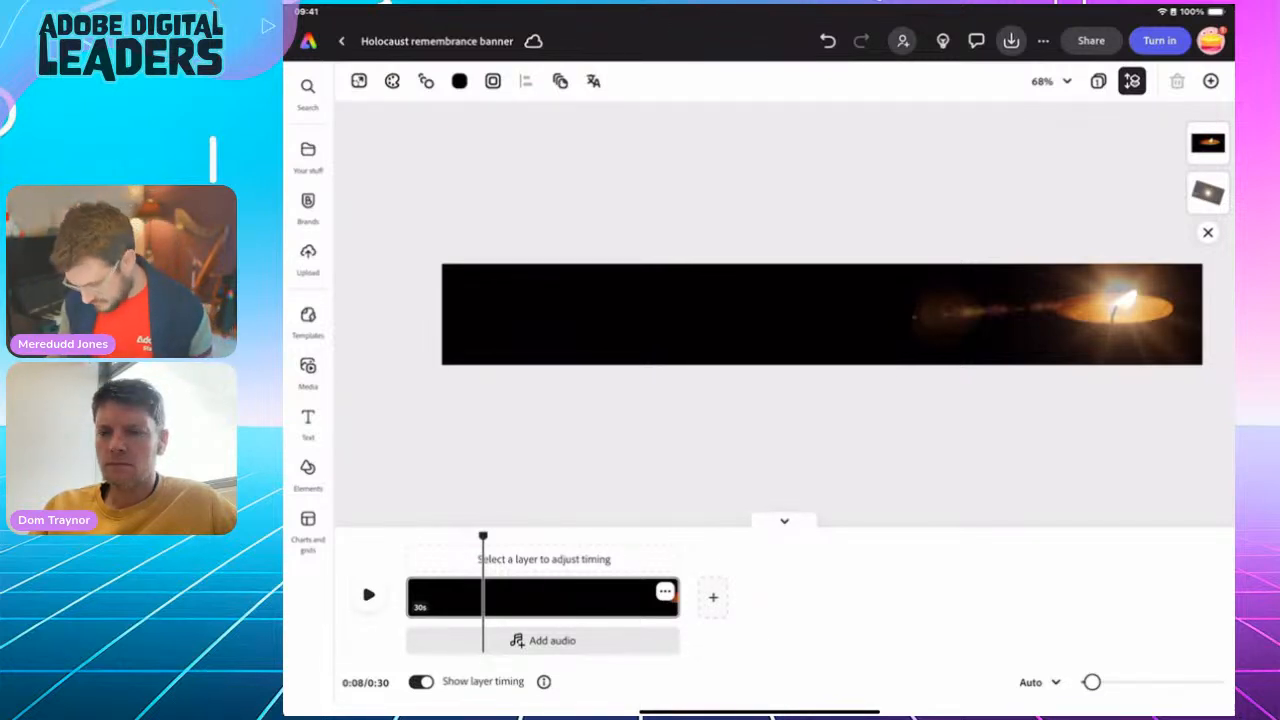
pyautogui.scroll(-5, 784, 314)
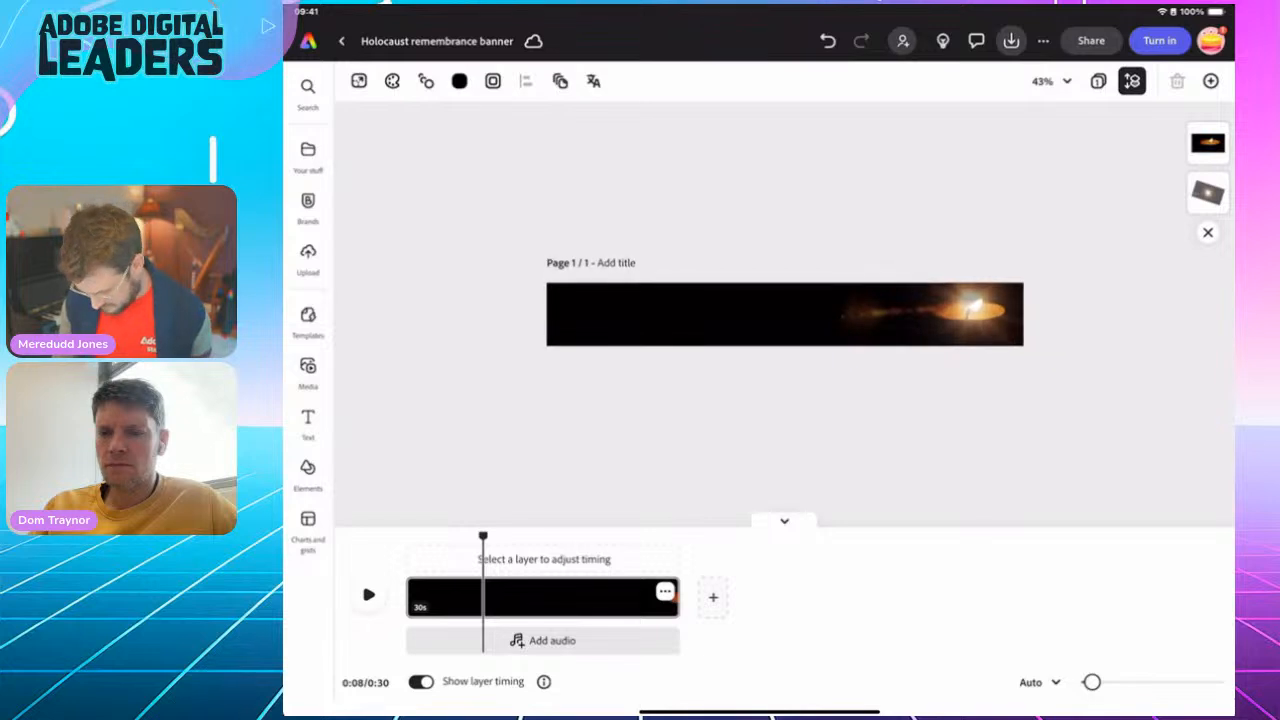
pyautogui.moveTo(603, 537); pyautogui.dragTo(405, 537)
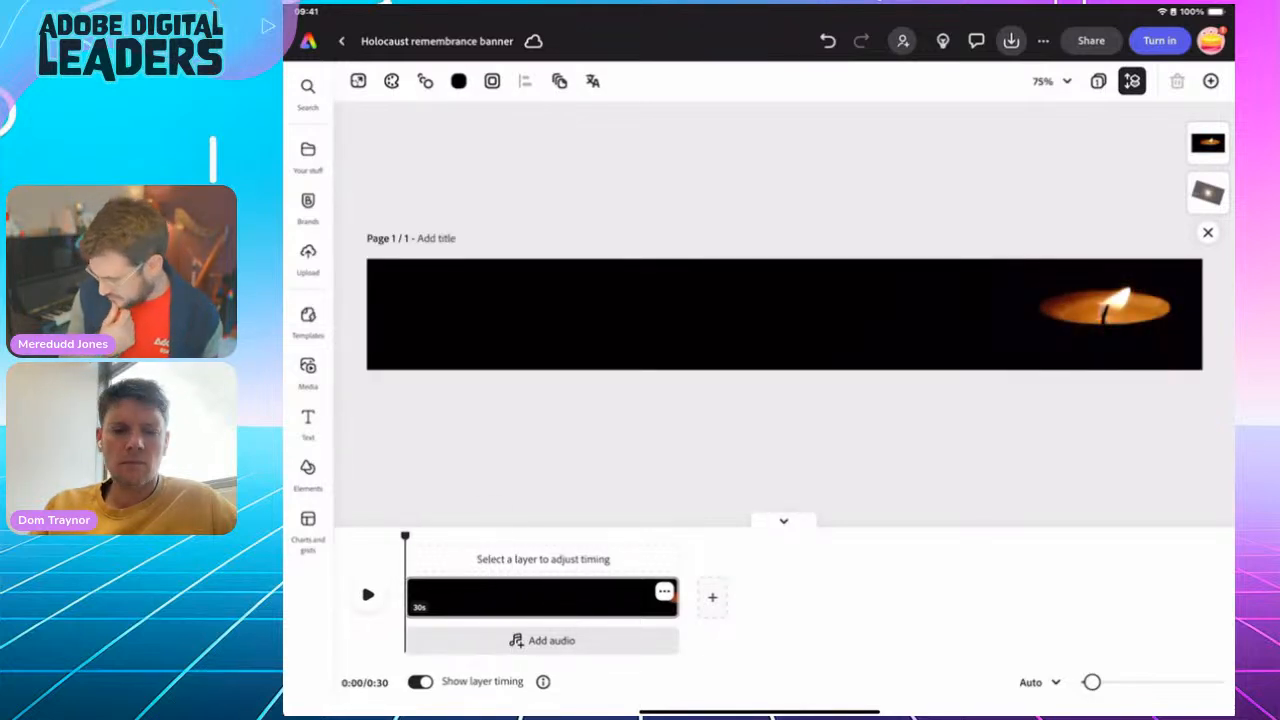
# Browse the barbed wire videos and photos and add the photo of barbed wire against a red and purple sky
pyautogui.click(308, 372)
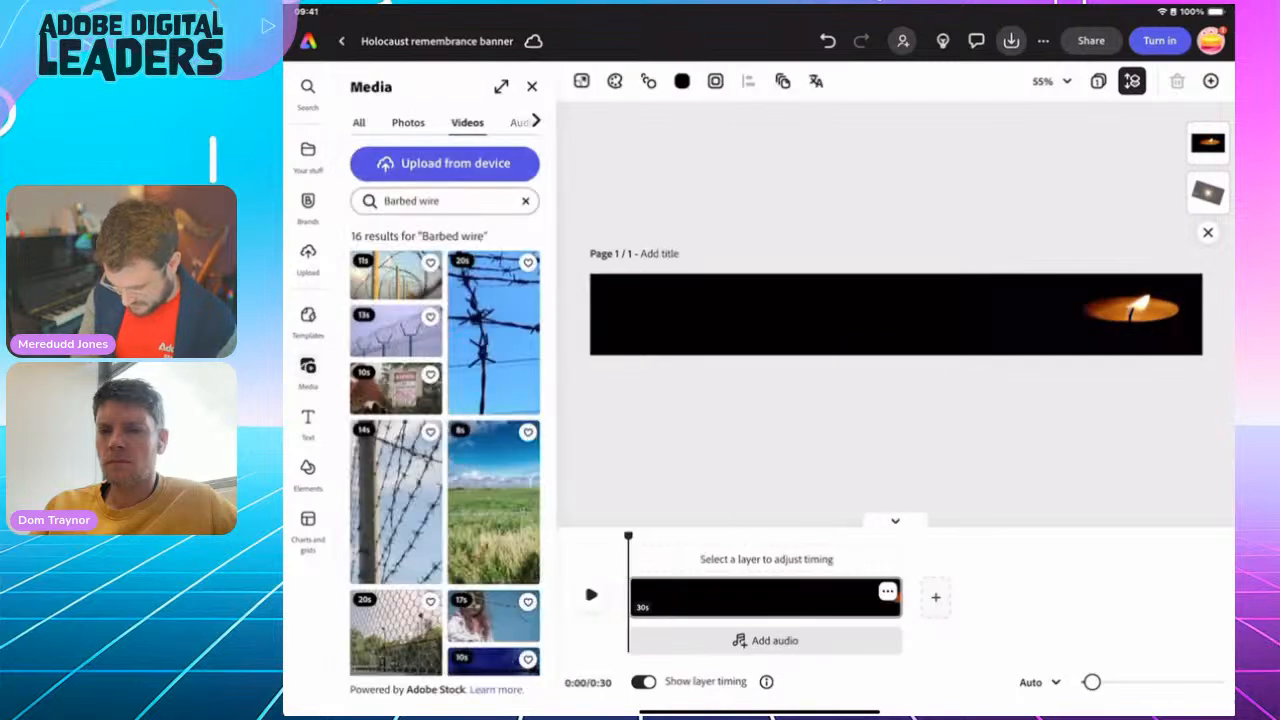
pyautogui.click(396, 502)
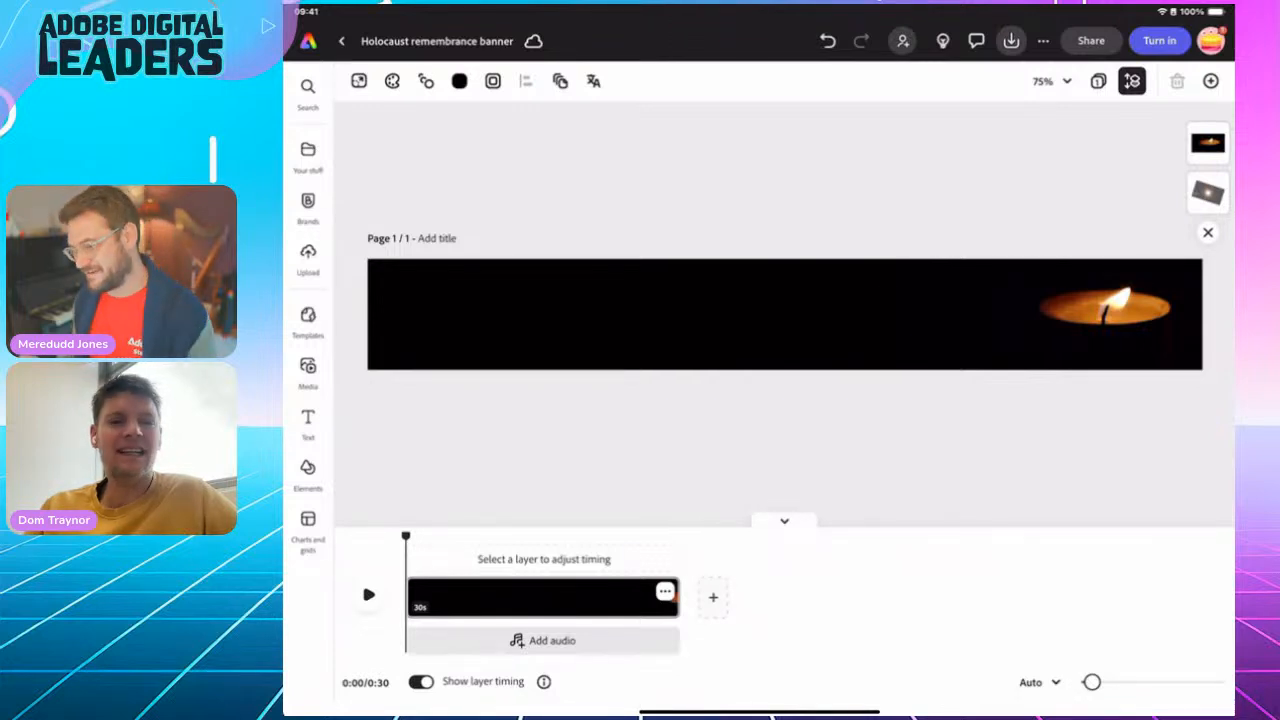
pyautogui.click(308, 373)
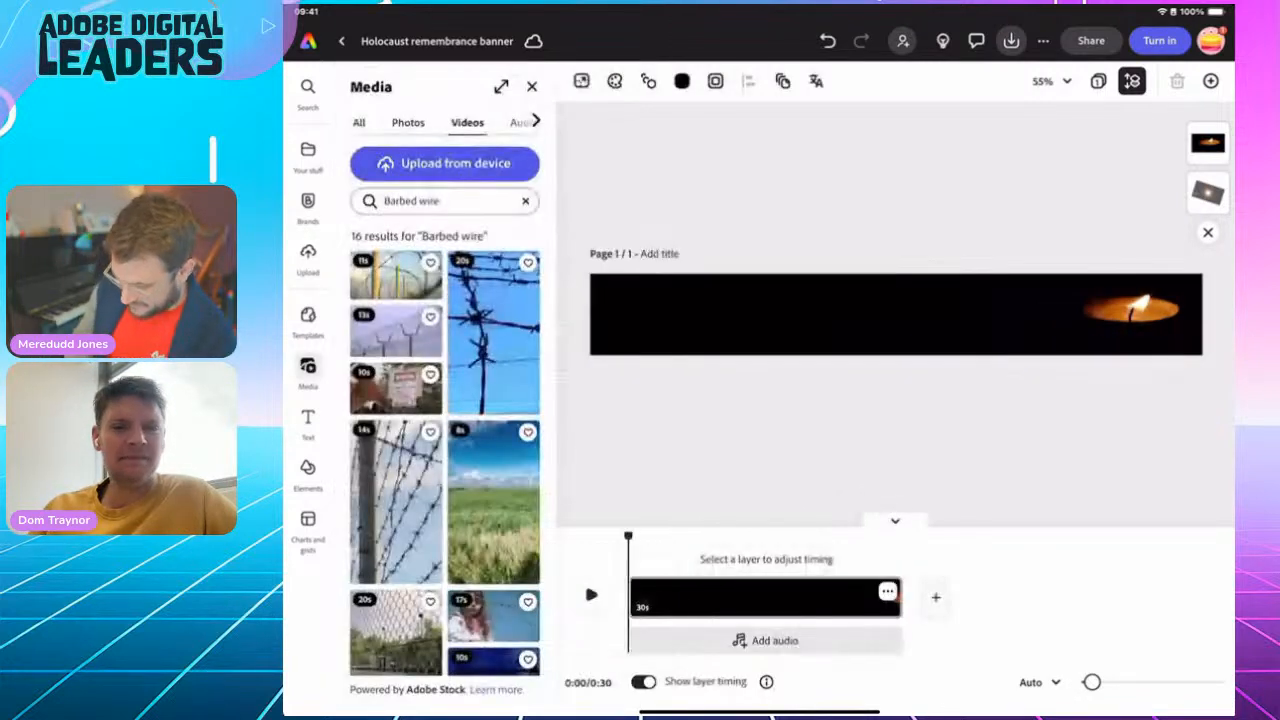
pyautogui.click(408, 123)
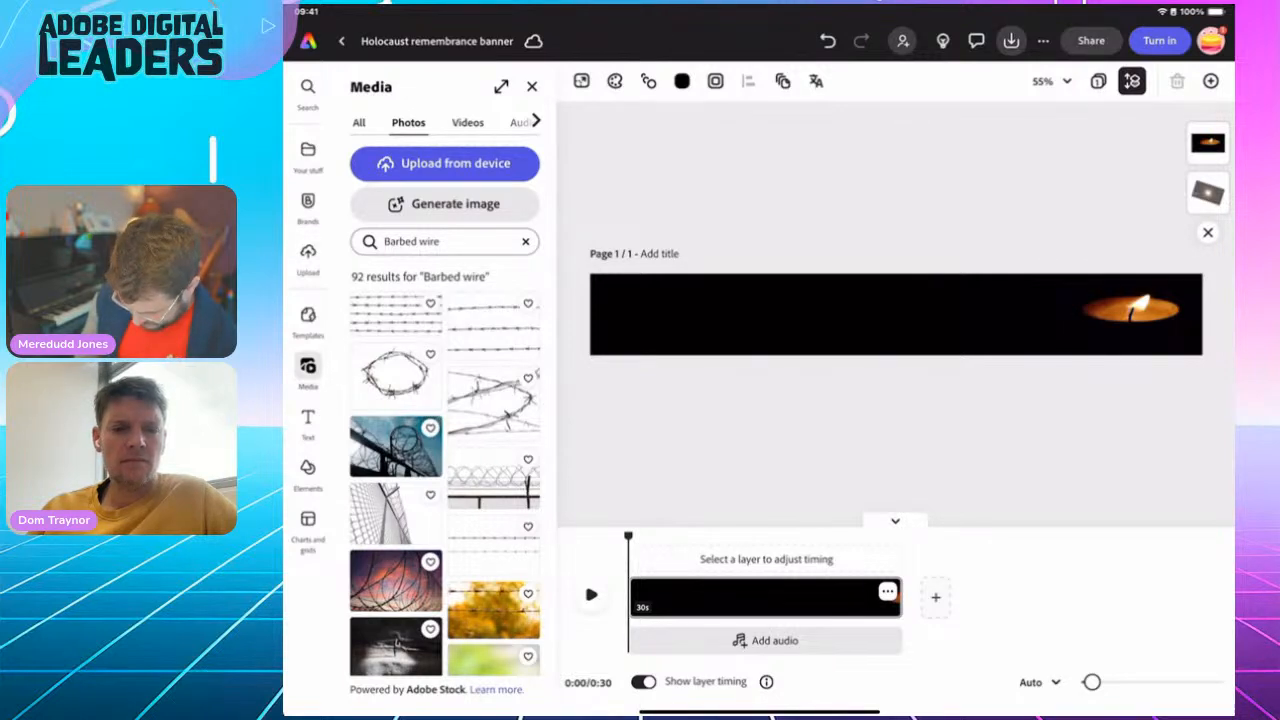
pyautogui.scroll(-5, 445, 472)
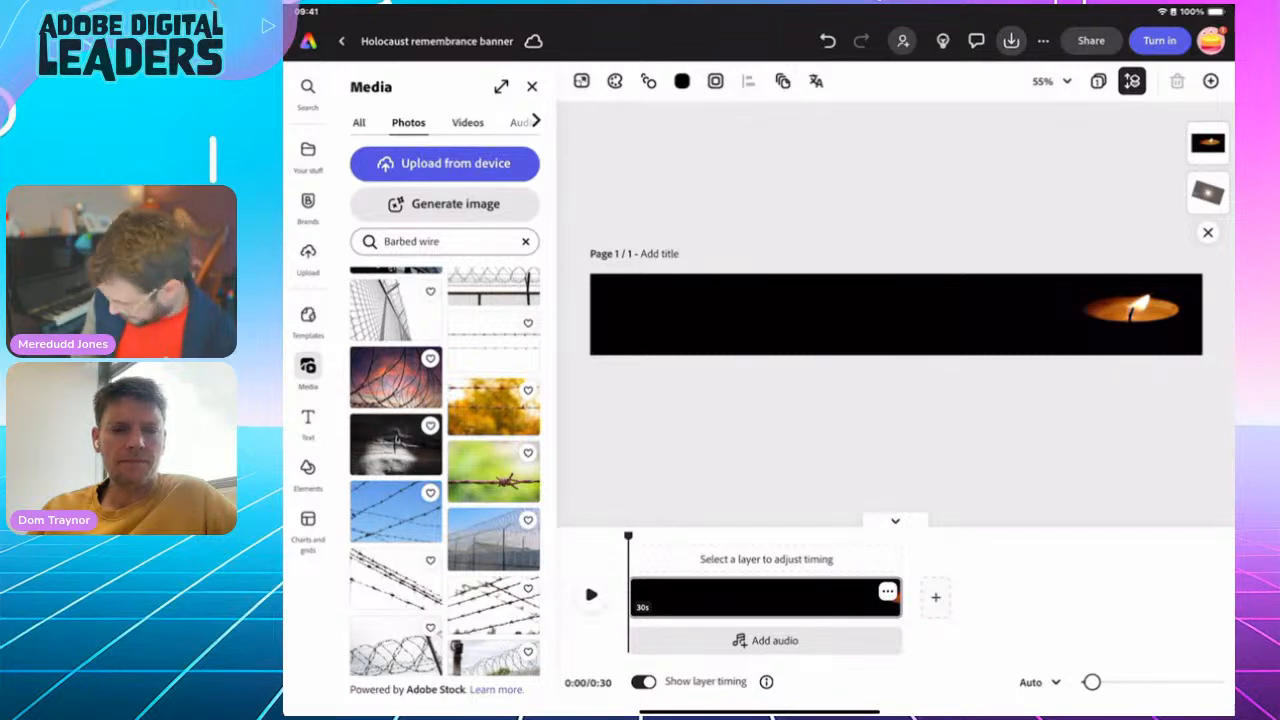
pyautogui.click(395, 377)
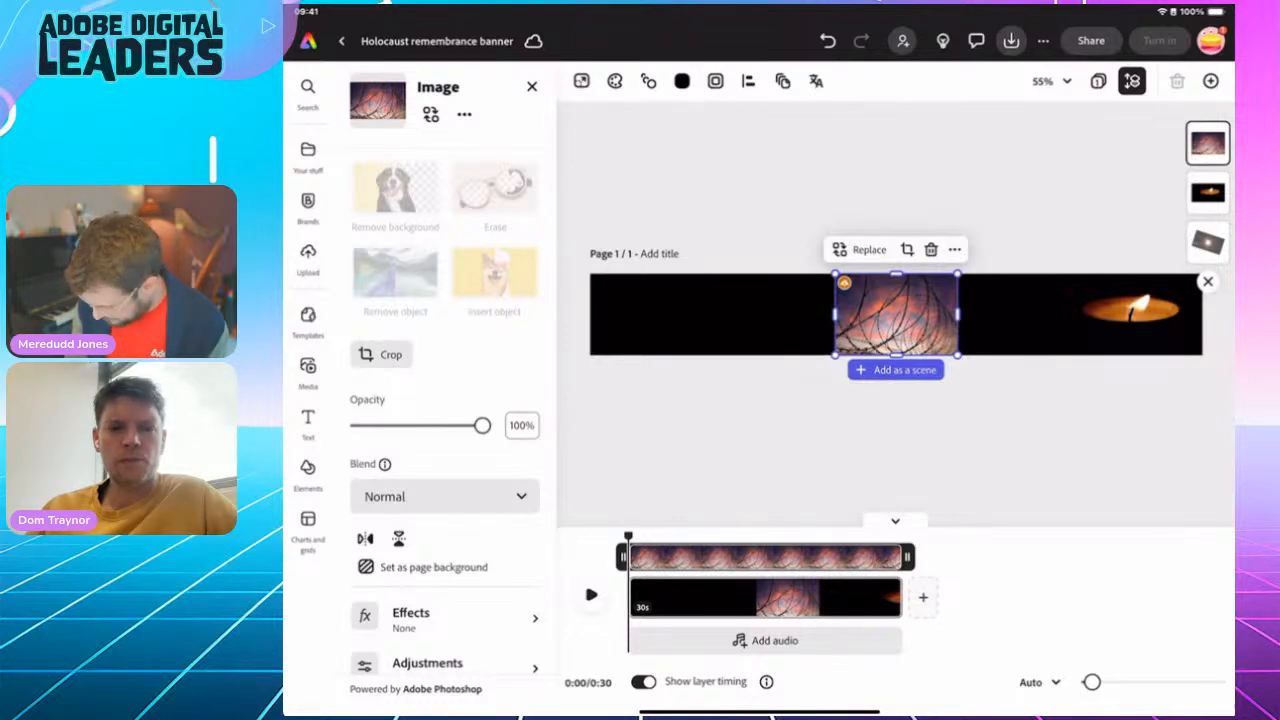
# Place the barbed wire photo over the candle, enlarge it and shift it down to cover the candle area
pyautogui.moveTo(896, 314); pyautogui.dragTo(1141, 314)
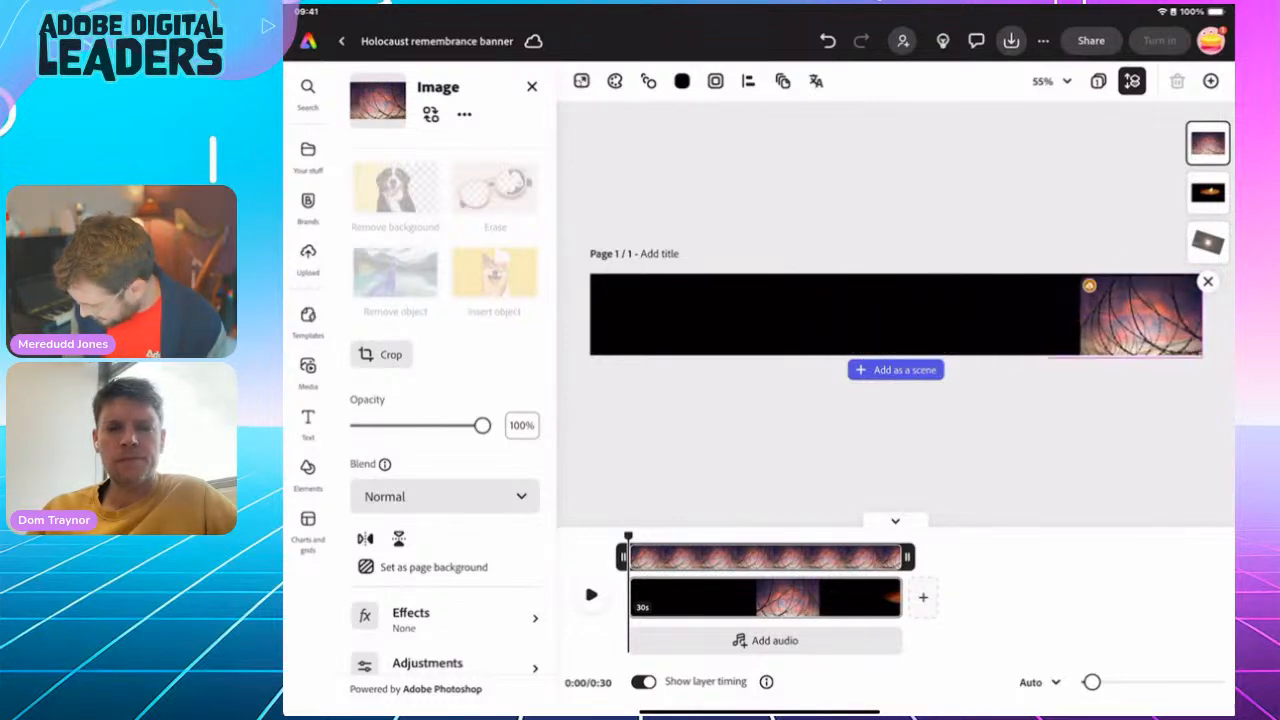
pyautogui.moveTo(1080, 277); pyautogui.dragTo(1036, 247)
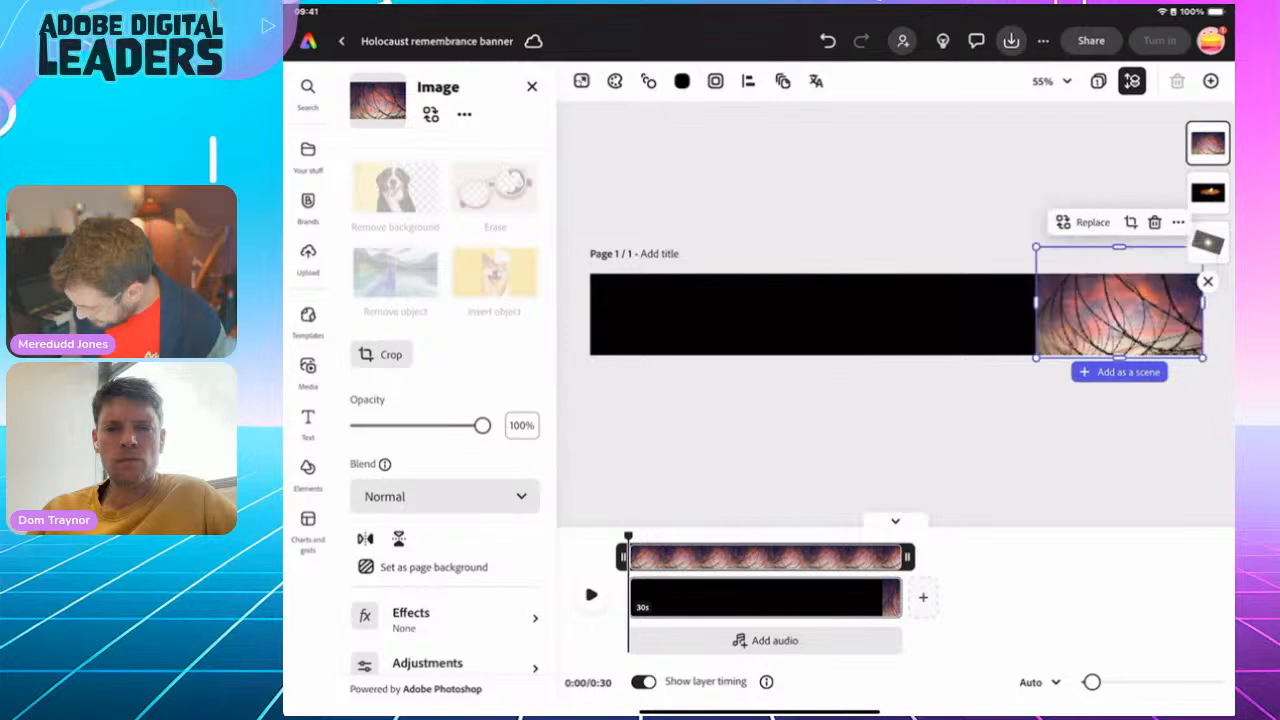
pyautogui.moveTo(1120, 315); pyautogui.dragTo(1126, 339)
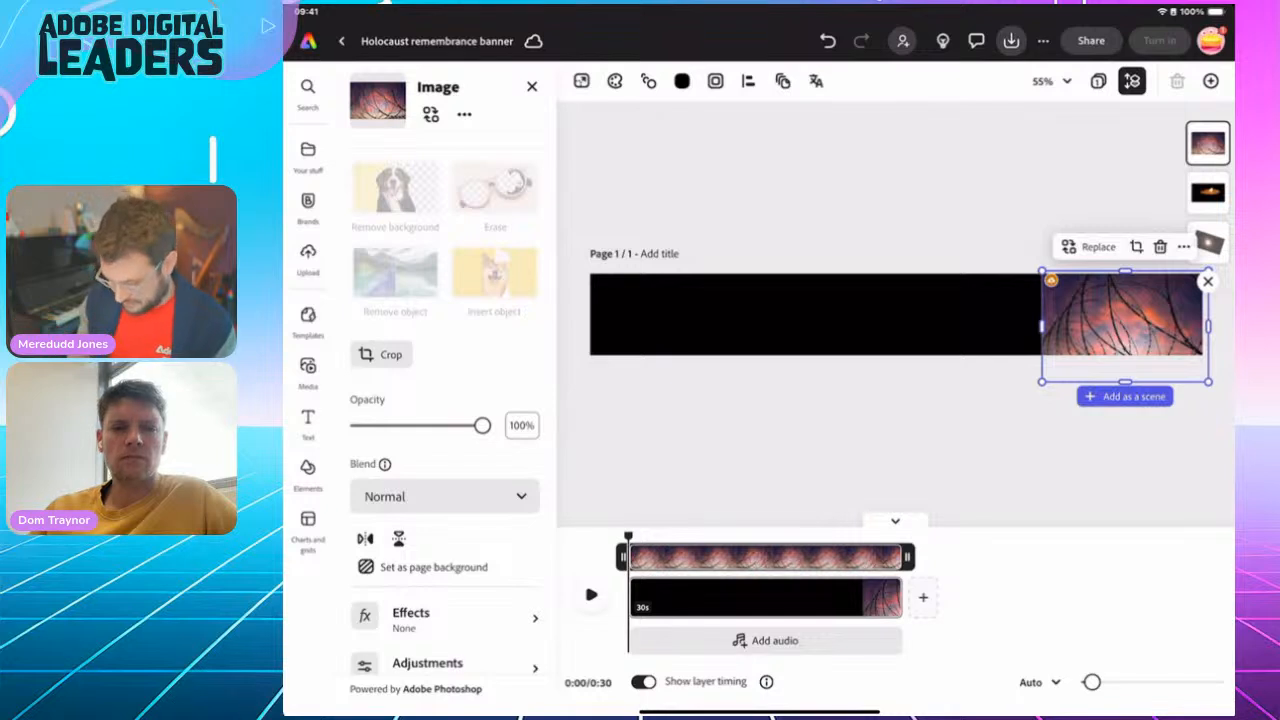
# Set the blend mode of the barbed wire photo over the candle to Multiply
pyautogui.click(445, 497)
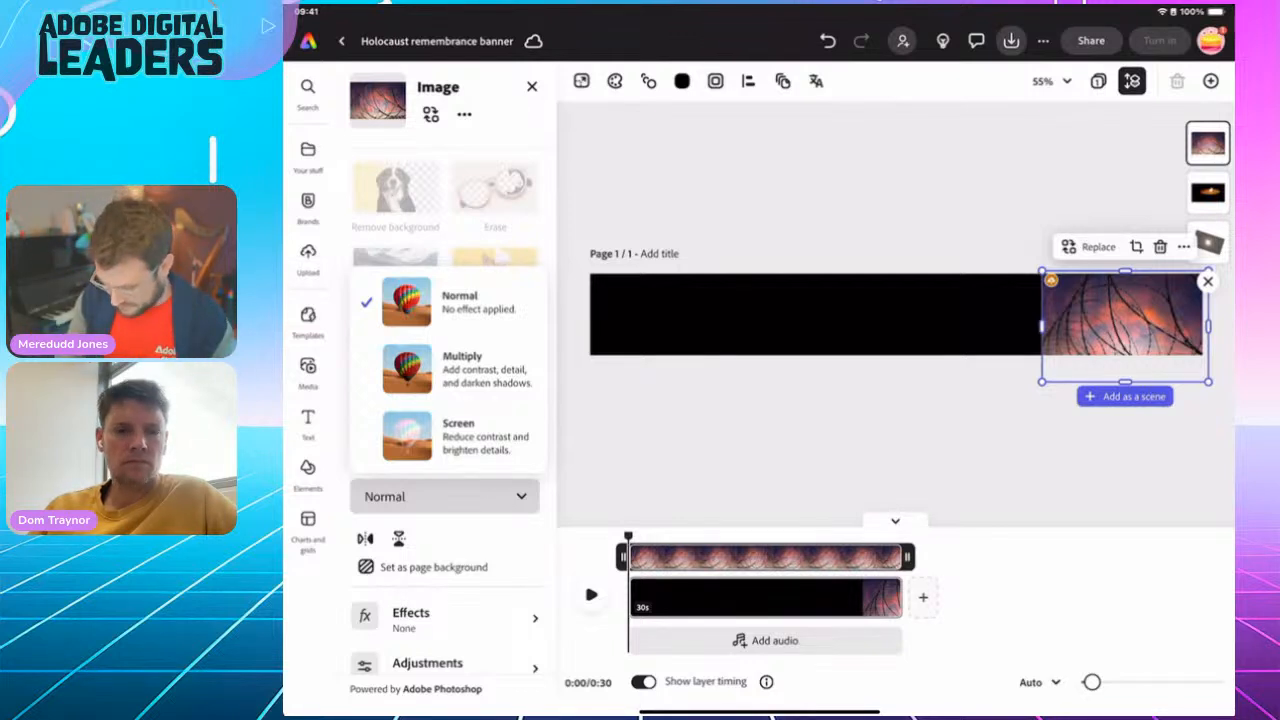
pyautogui.click(448, 369)
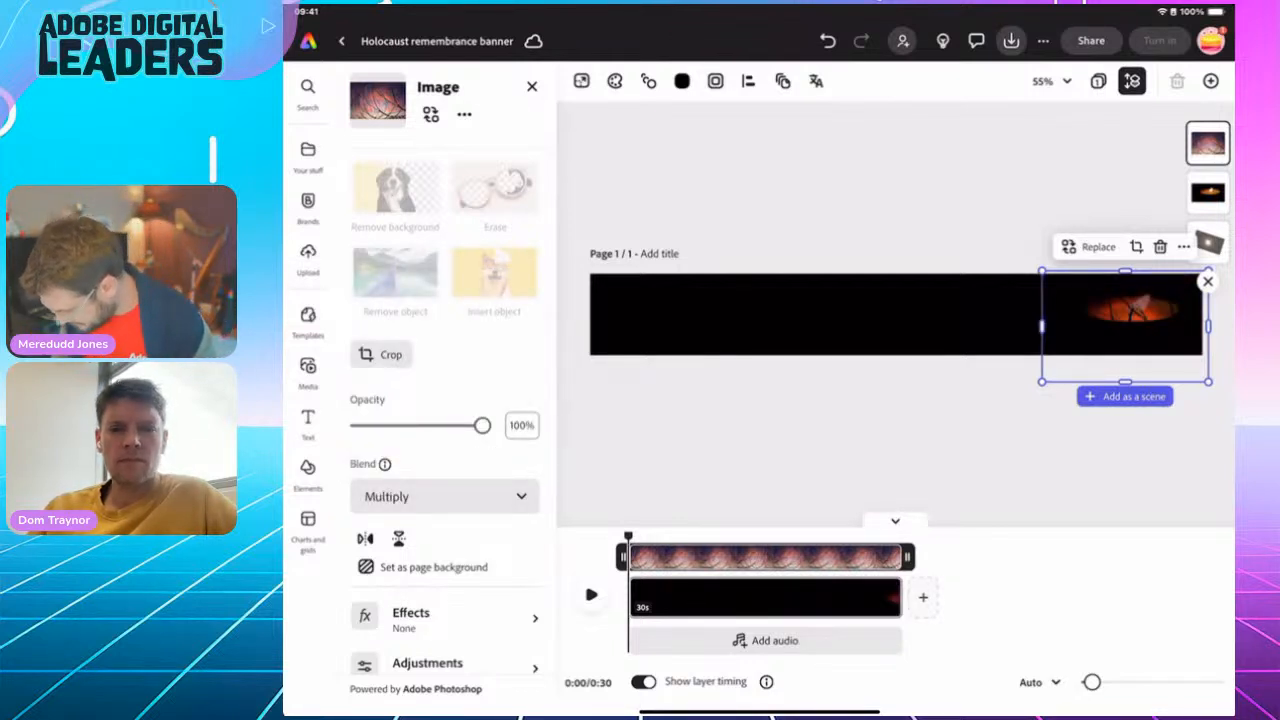
pyautogui.moveTo(1042, 270)
pyautogui.mouseDown()
pyautogui.moveTo(986, 233)
pyautogui.moveTo(1060, 283)
pyautogui.moveTo(1042, 270)
pyautogui.mouseUp()
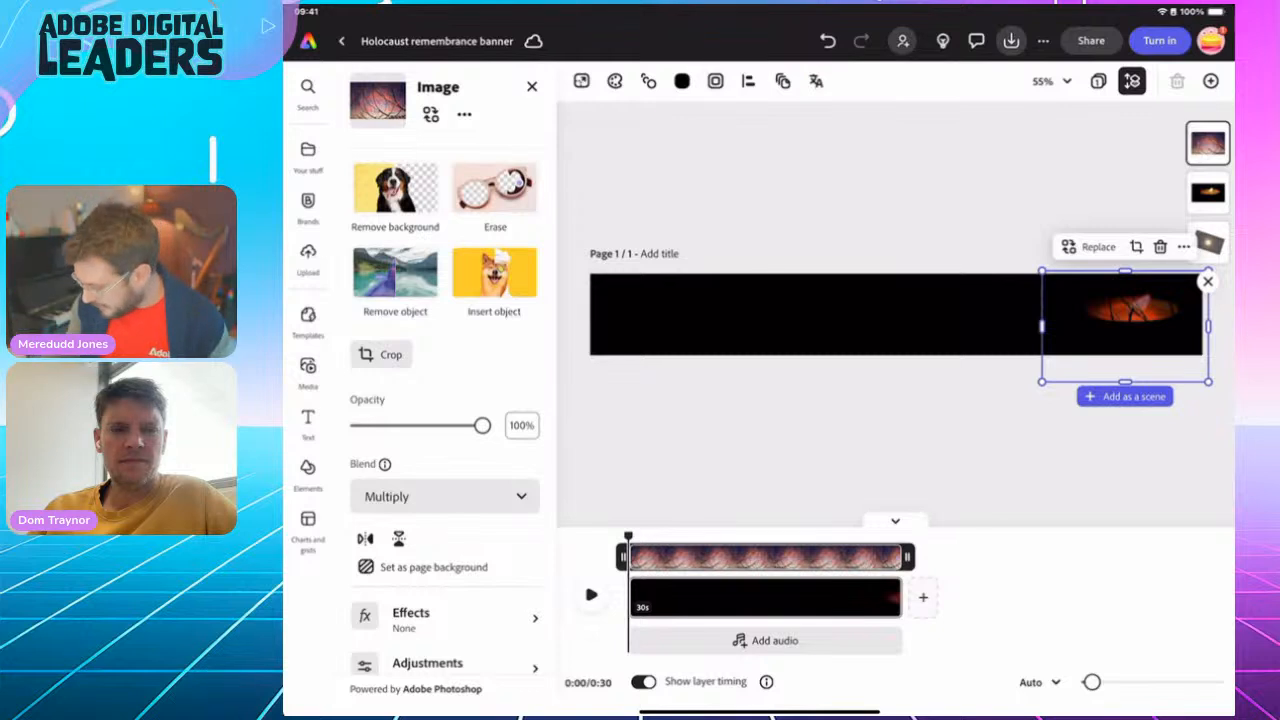
# Move the barbed wire photo beneath the candle video in the layer order and preview the banner from the start
pyautogui.moveTo(1208, 143); pyautogui.dragTo(1209, 189)
pyautogui.moveTo(628, 537)
pyautogui.mouseDown()
pyautogui.moveTo(771, 537)
pyautogui.moveTo(630, 537)
pyautogui.mouseUp()
pyautogui.click(591, 594)
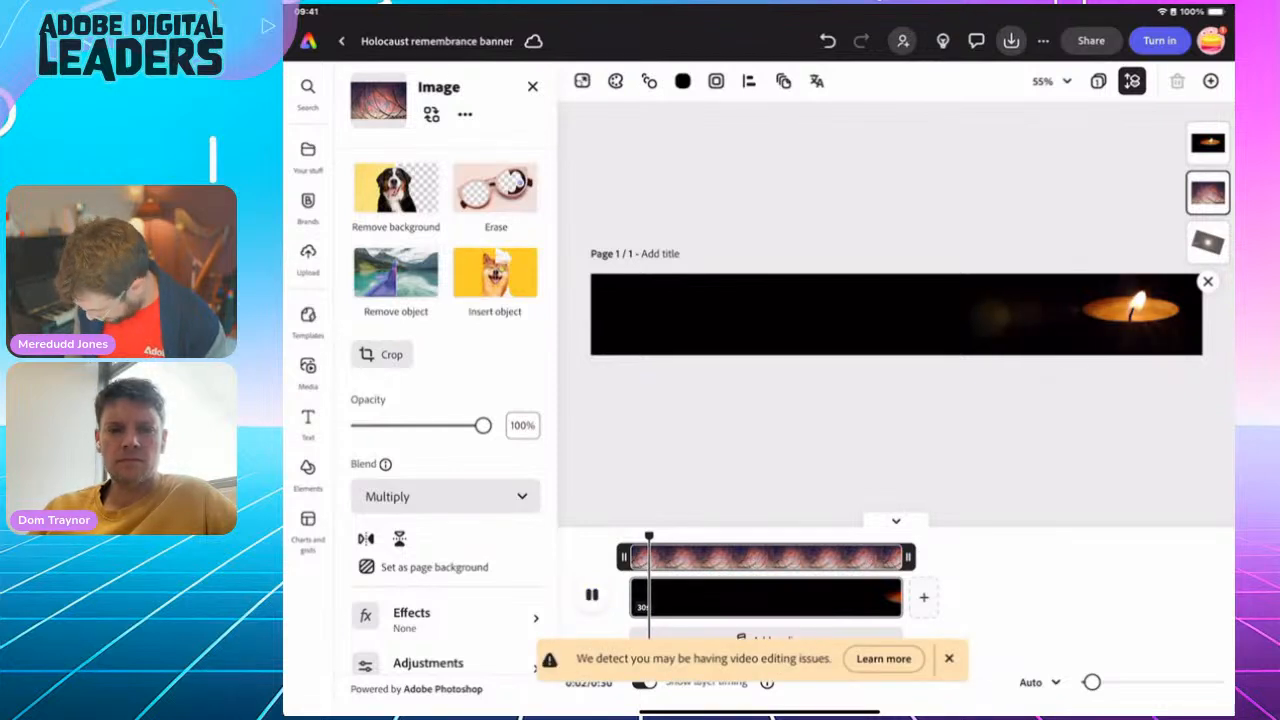
pyautogui.click(592, 595)
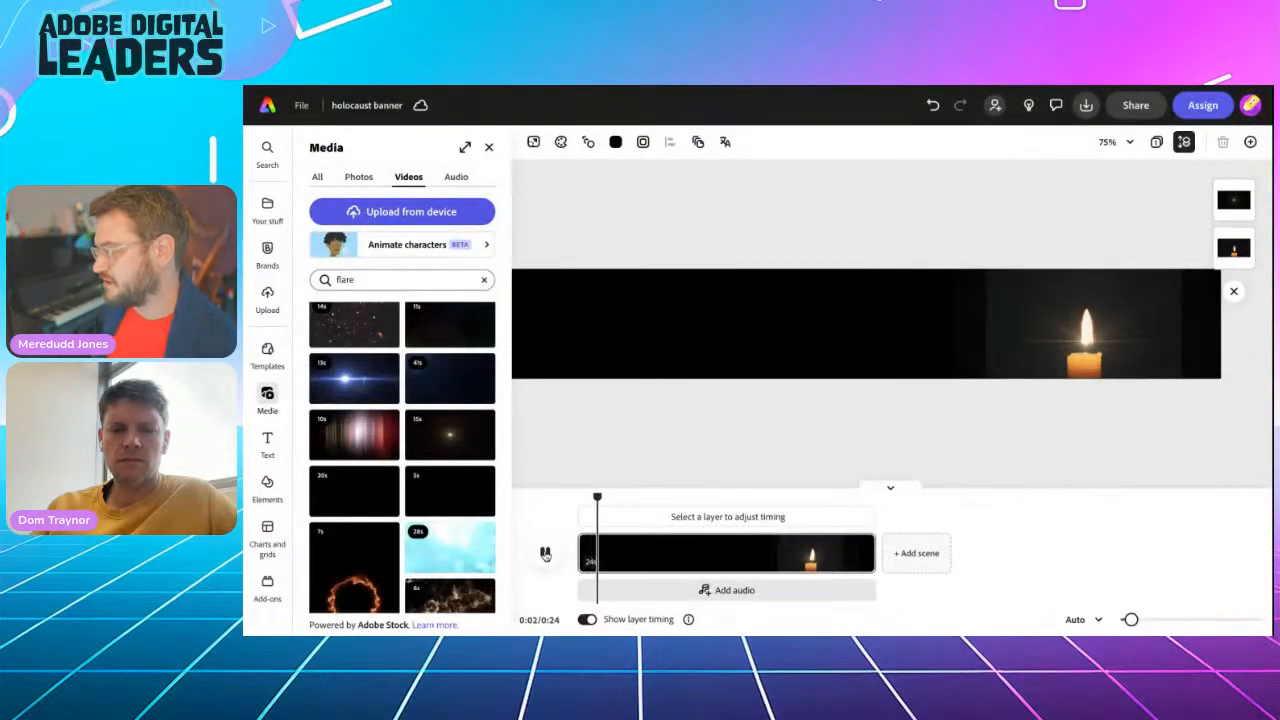
# Play part of the holocaust banner to review the flare over the flame, stopping playback at the flare video
pyautogui.click(545, 554)
pyautogui.click(545, 554)
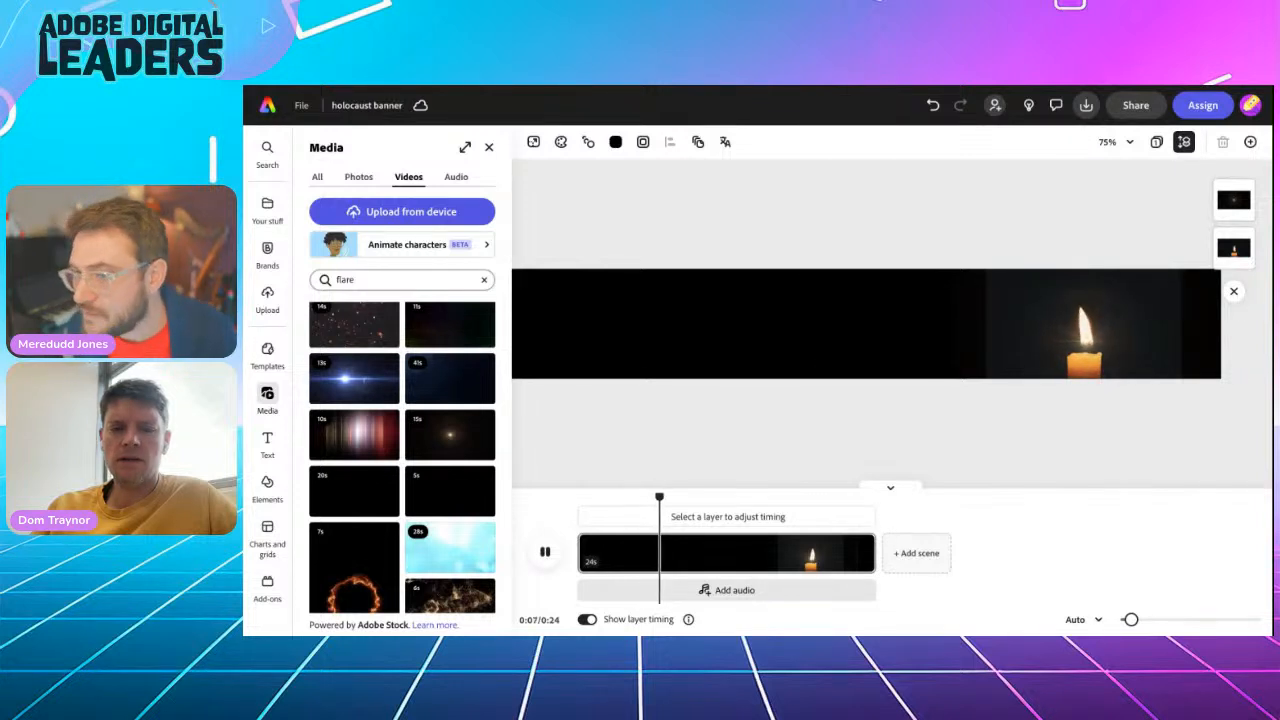
pyautogui.click(1093, 345)
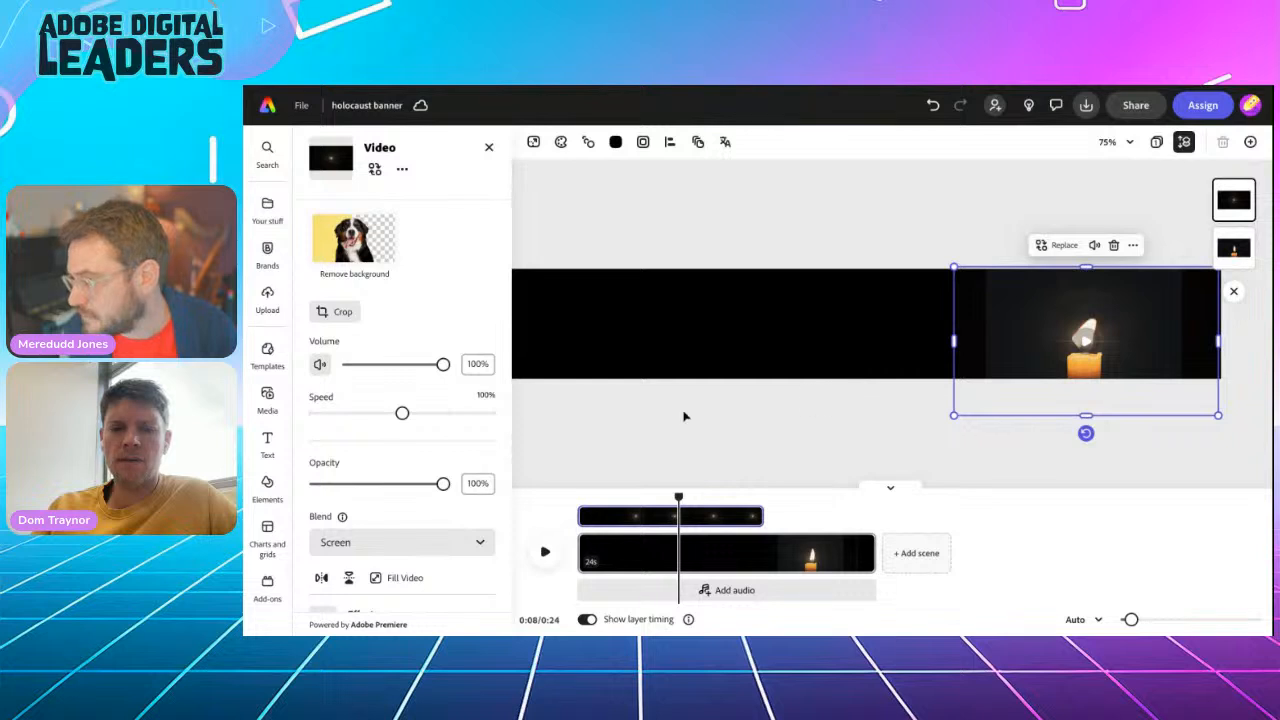
pyautogui.click(669, 420)
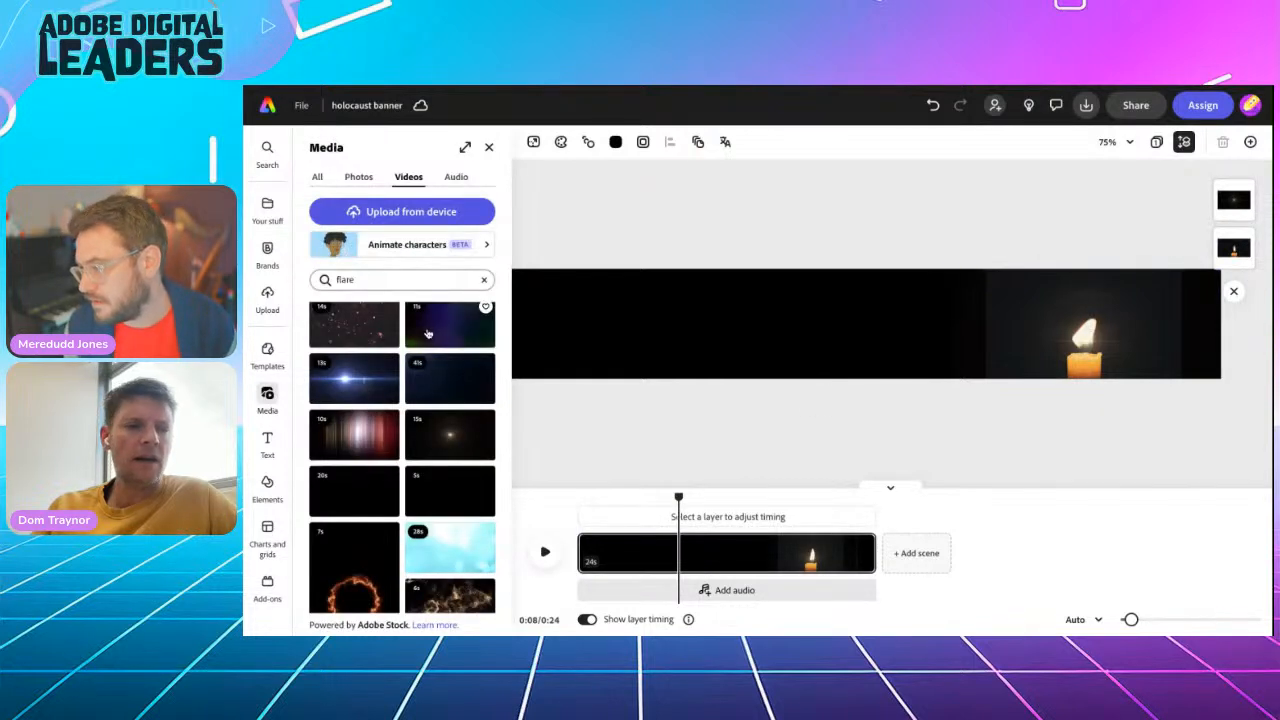
# Search the stock videos for "barbed wire" and browse the resulting clips
pyautogui.doubleClick(345, 280)
pyautogui.write('barb')
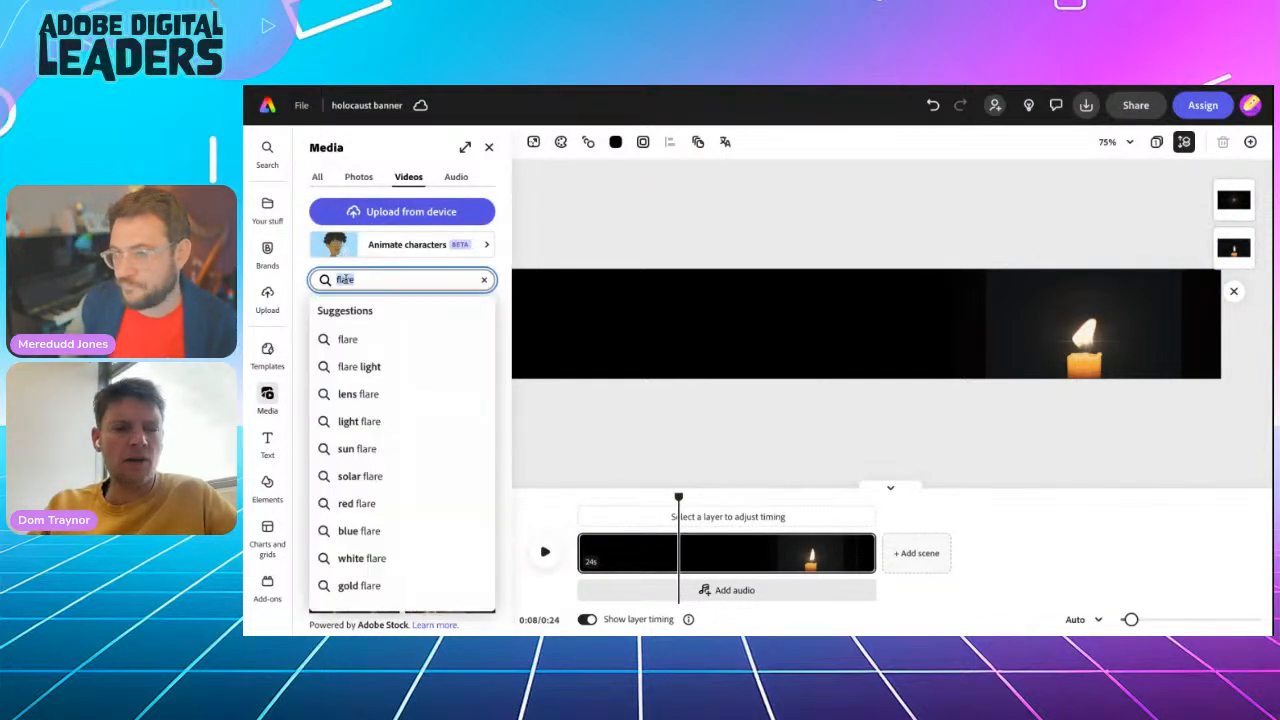
pyautogui.write('ed wire')
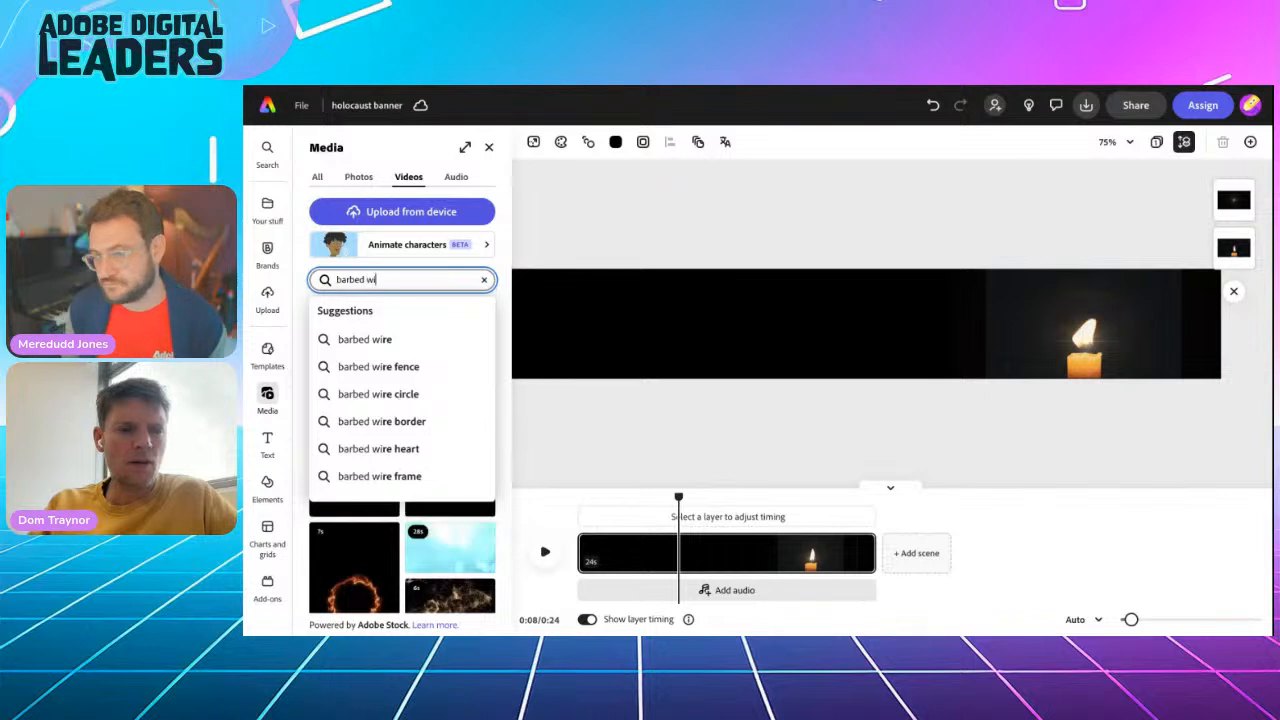
pyautogui.press('Return')
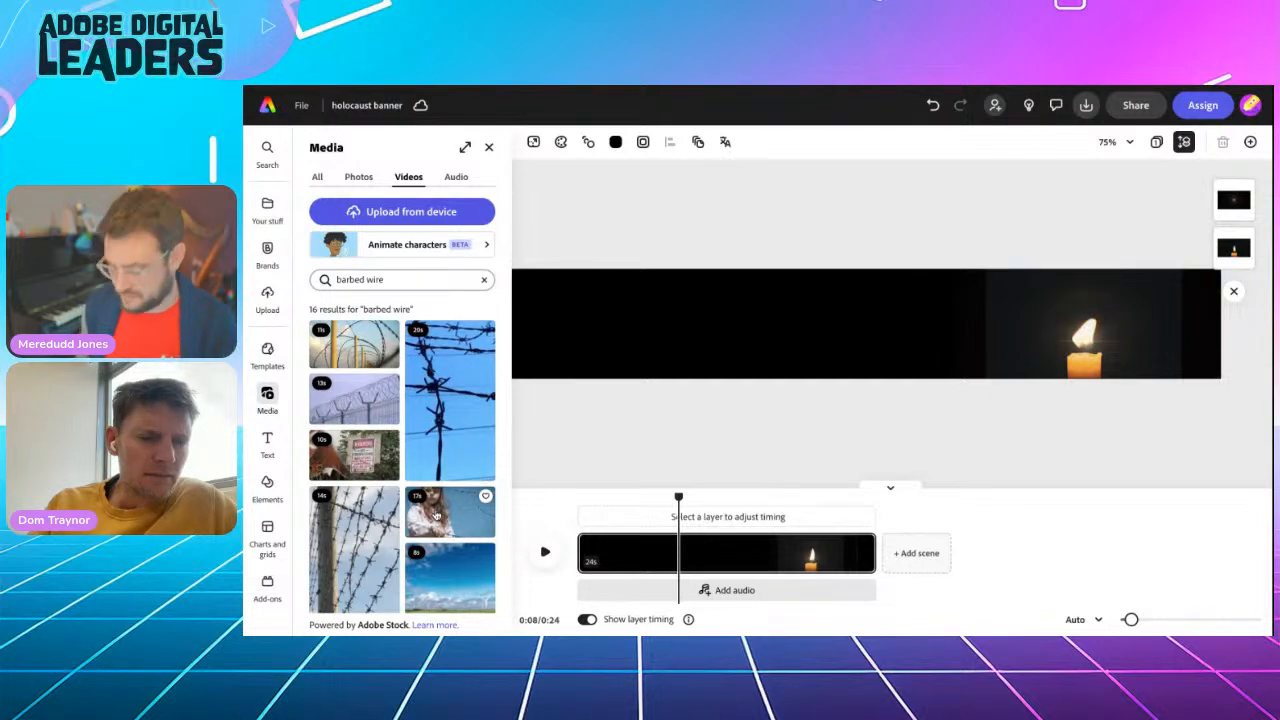
pyautogui.scroll(-2, 357, 547)
pyautogui.scroll(3, 357, 500)
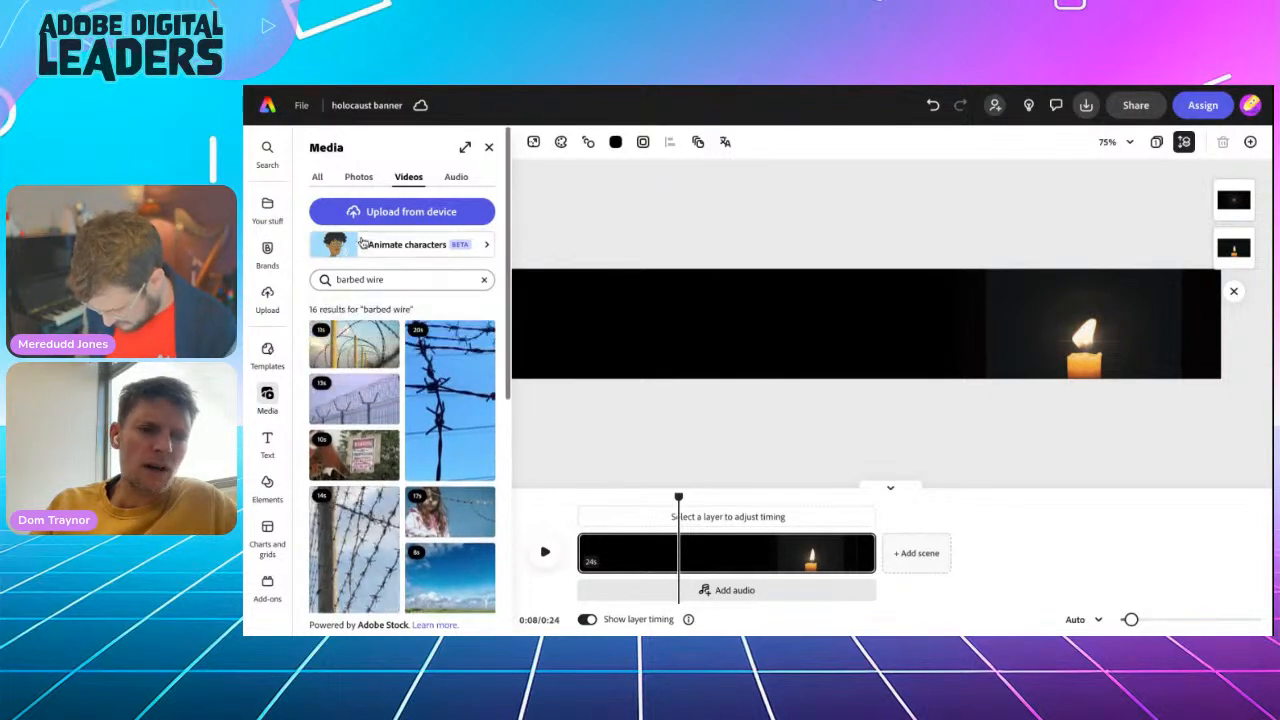
# Switch the barbed wire search to photos and add the photo of dark barbed wire on a red background to the banner
pyautogui.click(358, 176)
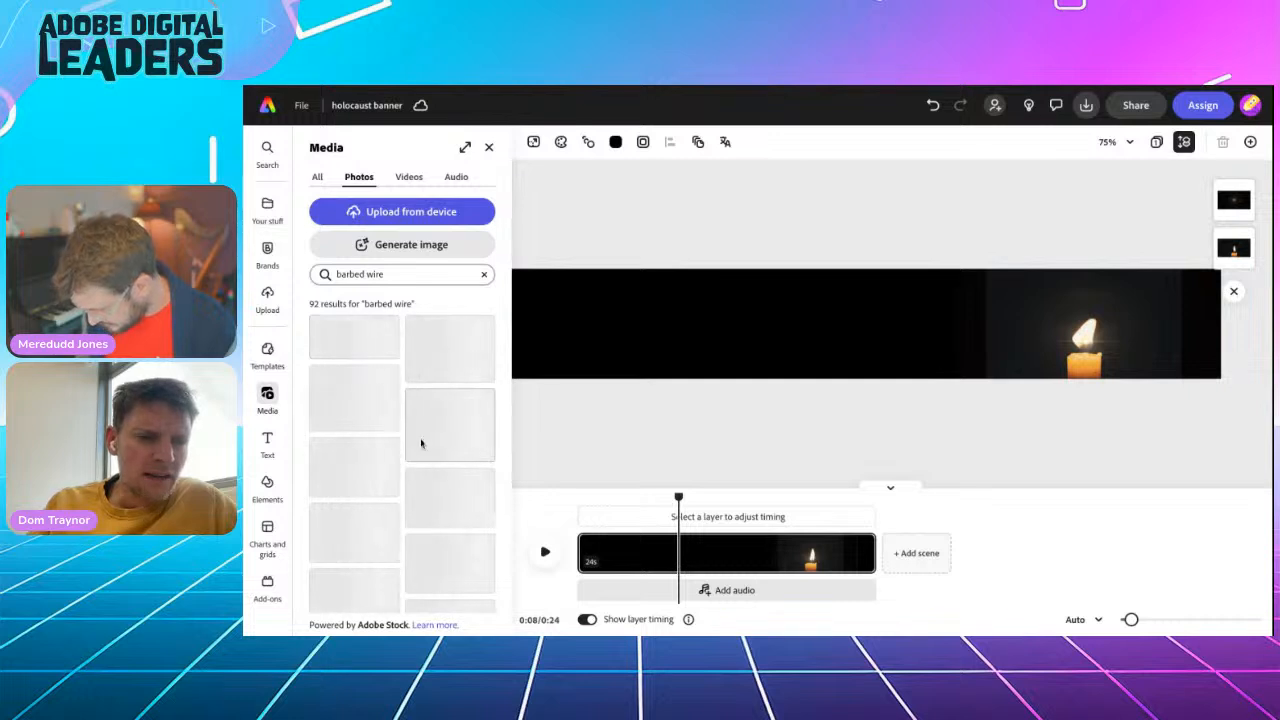
pyautogui.scroll(-4, 428, 483)
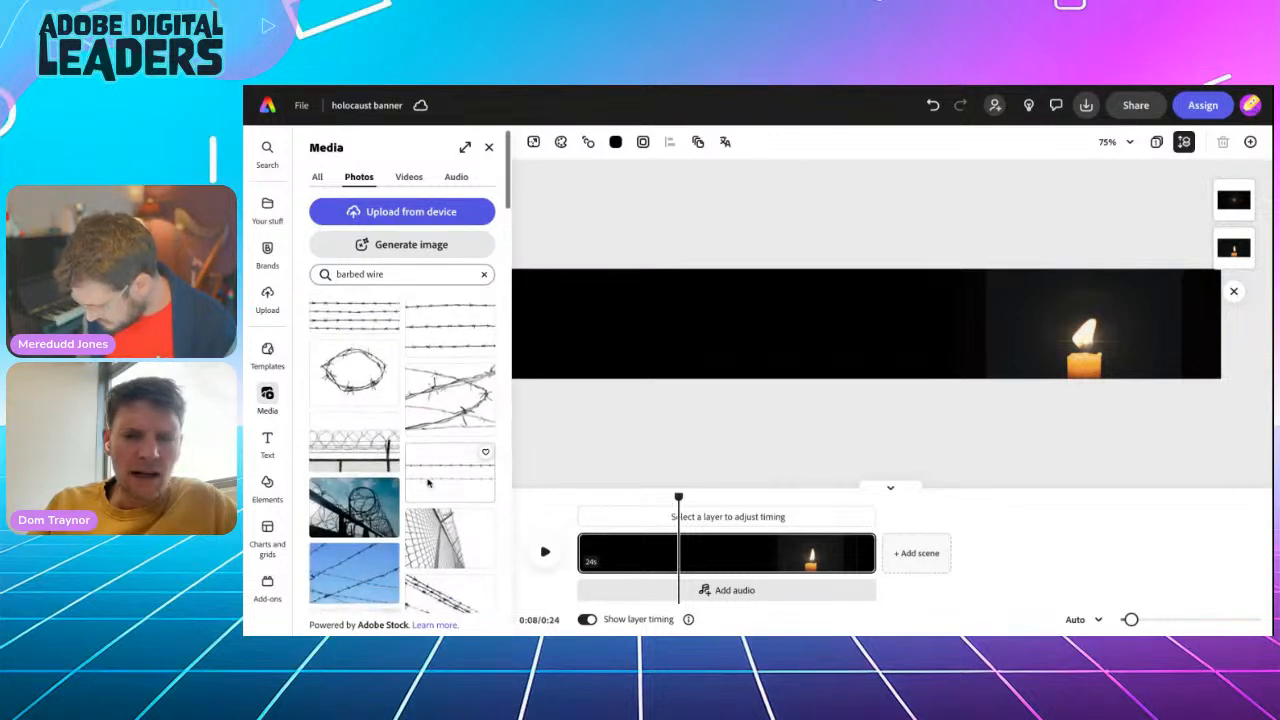
pyautogui.scroll(-3, 450, 400)
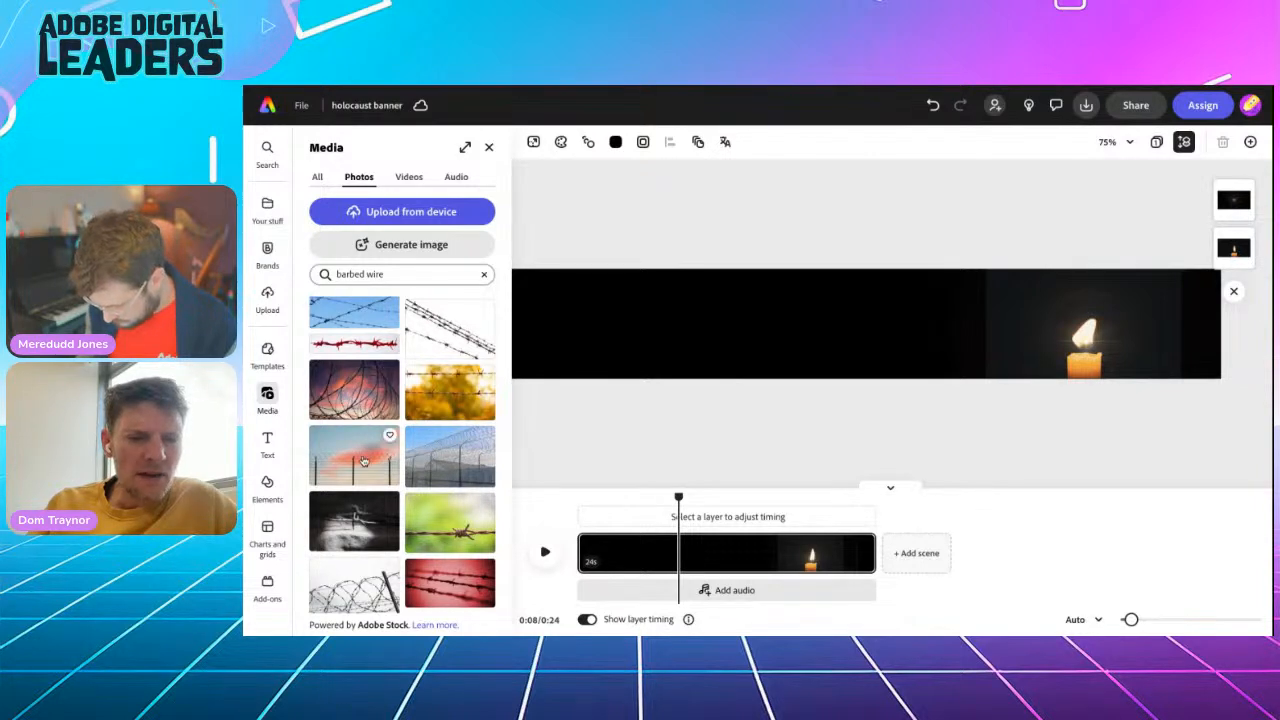
pyautogui.scroll(-2, 364, 462)
pyautogui.scroll(-1, 364, 462)
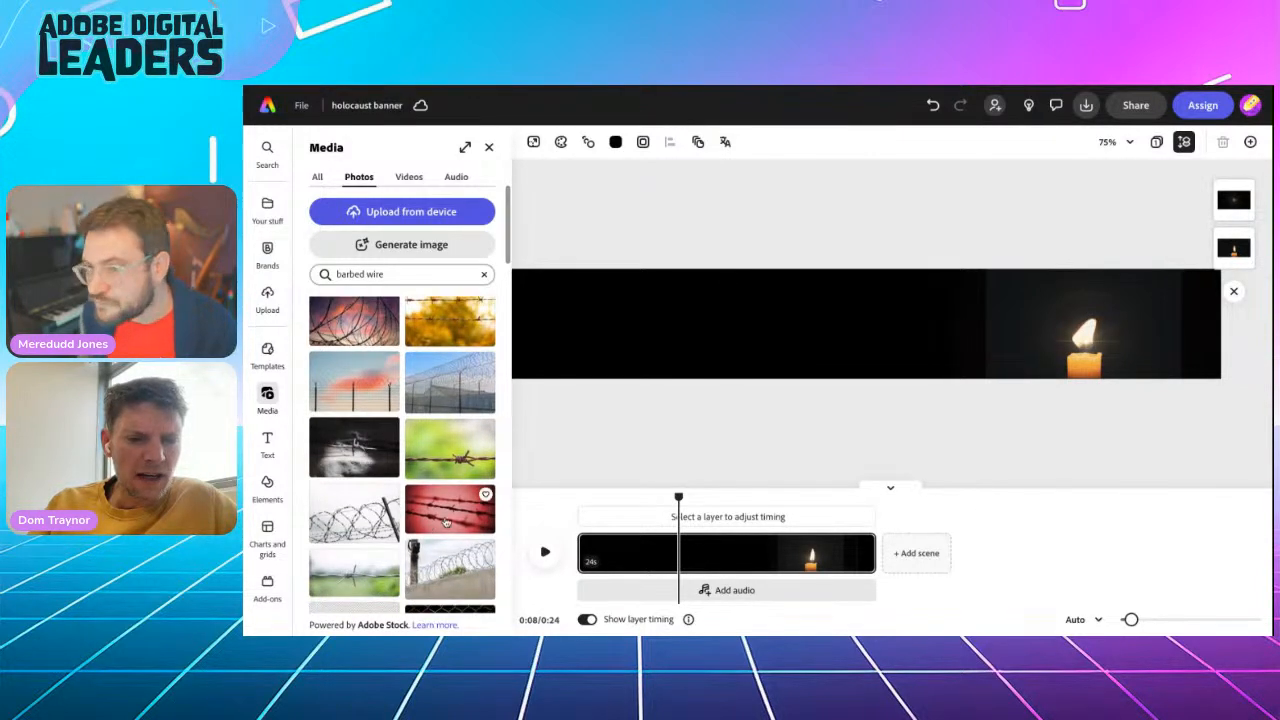
pyautogui.click(446, 519)
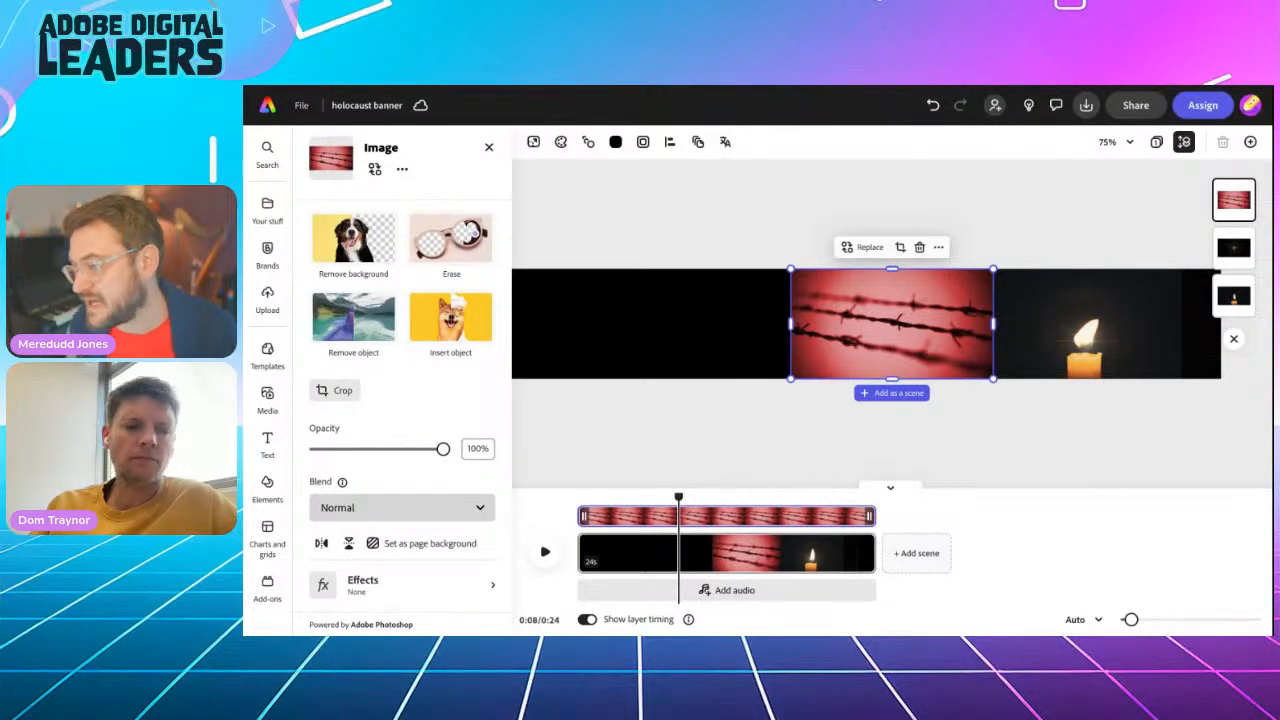
# Set the red barbed wire photo's blend mode to Multiply and place it over the candle
pyautogui.click(400, 507)
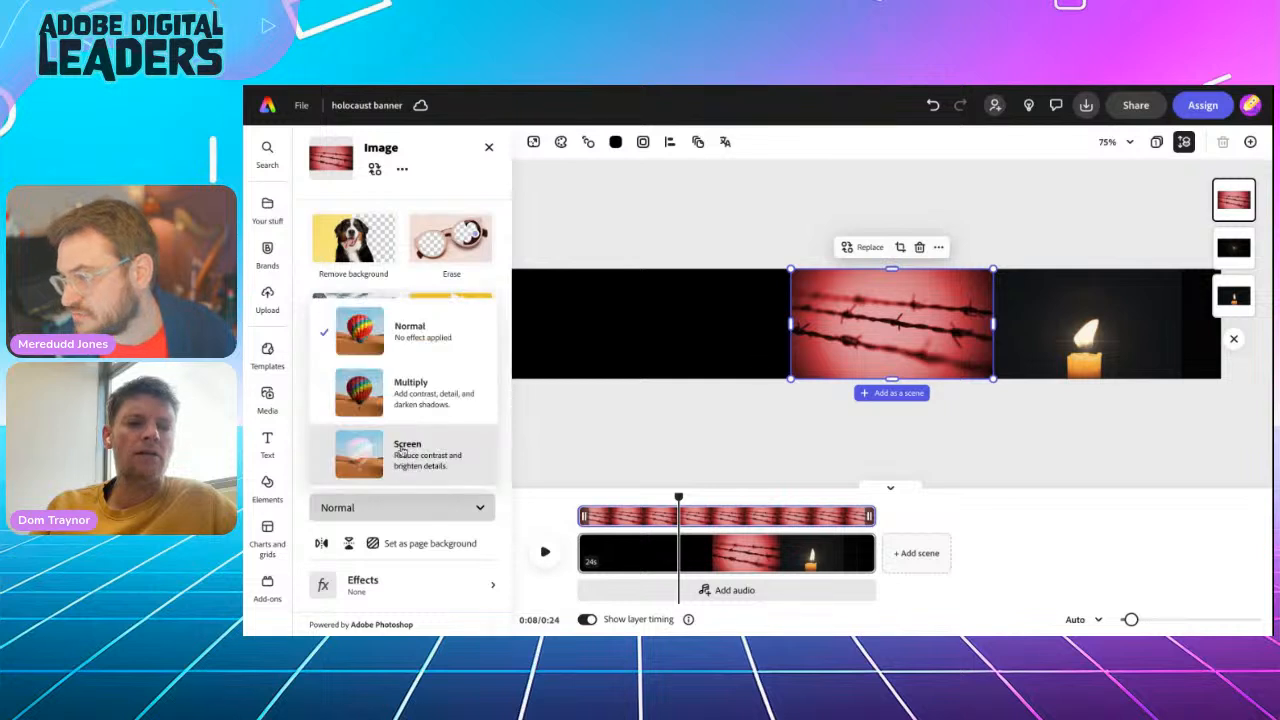
pyautogui.click(410, 390)
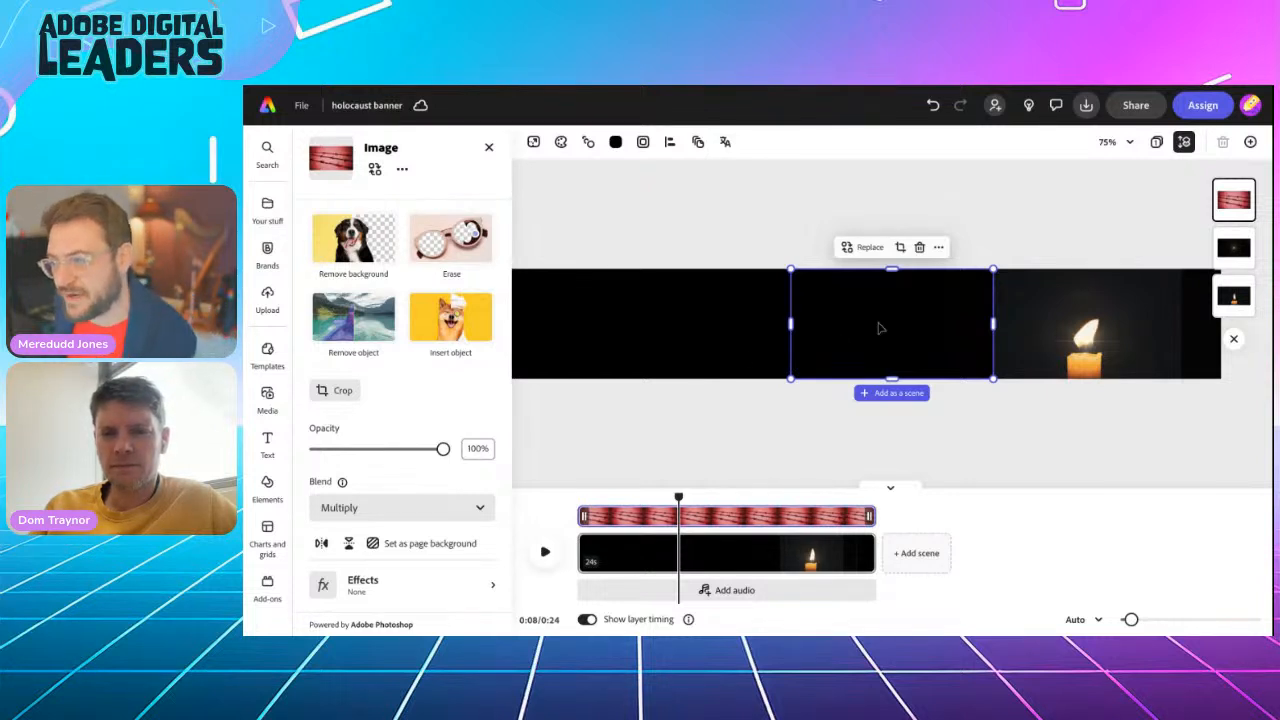
pyautogui.moveTo(880, 328); pyautogui.dragTo(1075, 322)
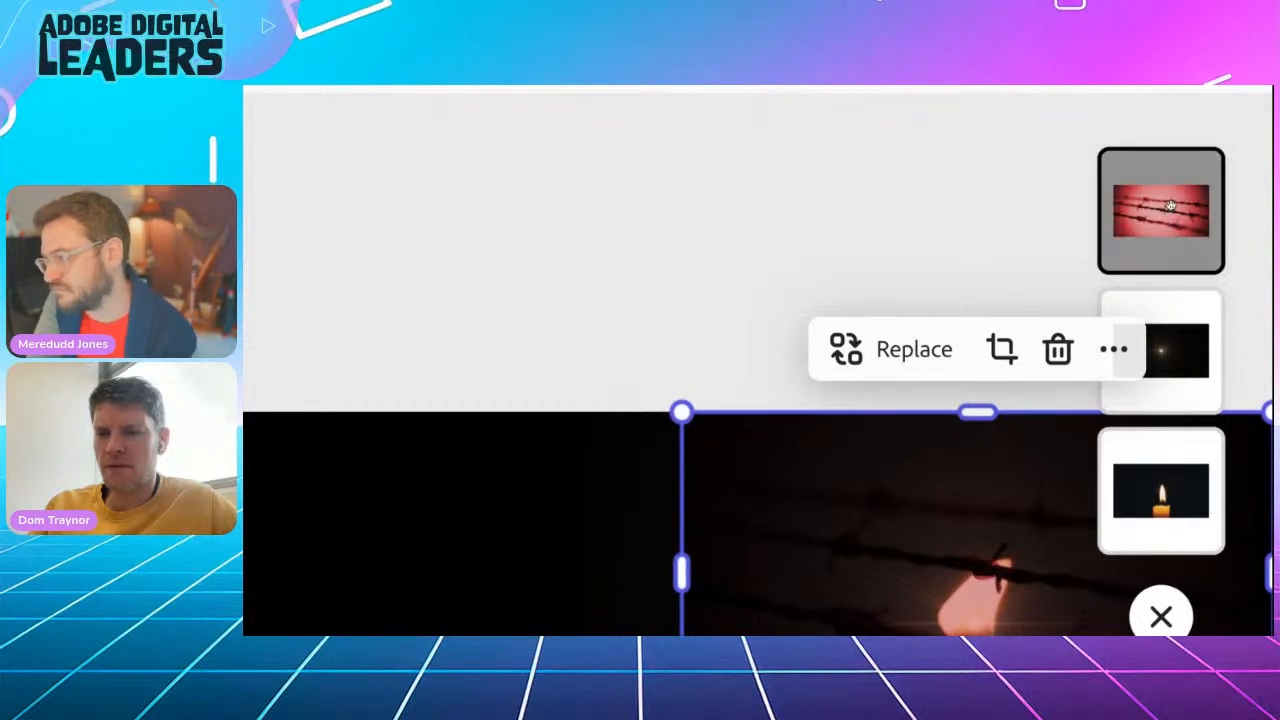
# Move the candle video to the front of the layer order, above the barbed wire photo and the flare video
pyautogui.click(1156, 485)
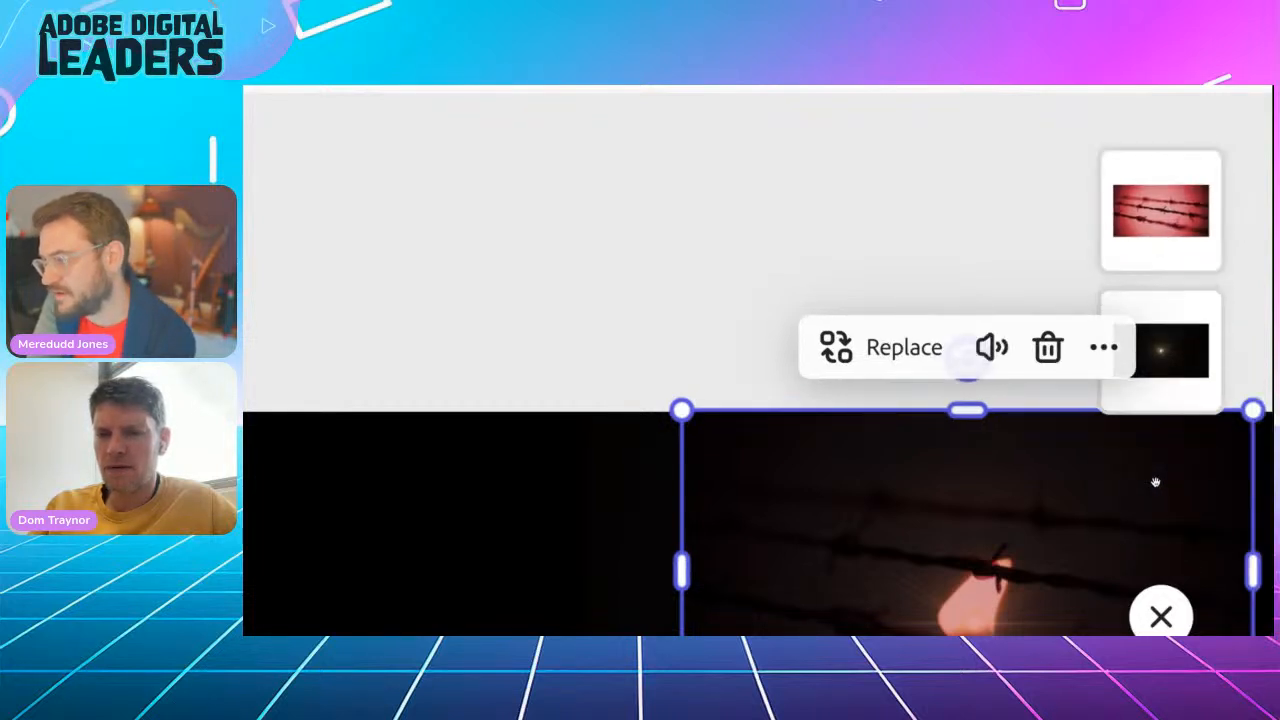
pyautogui.moveTo(1155, 482); pyautogui.dragTo(1151, 208)
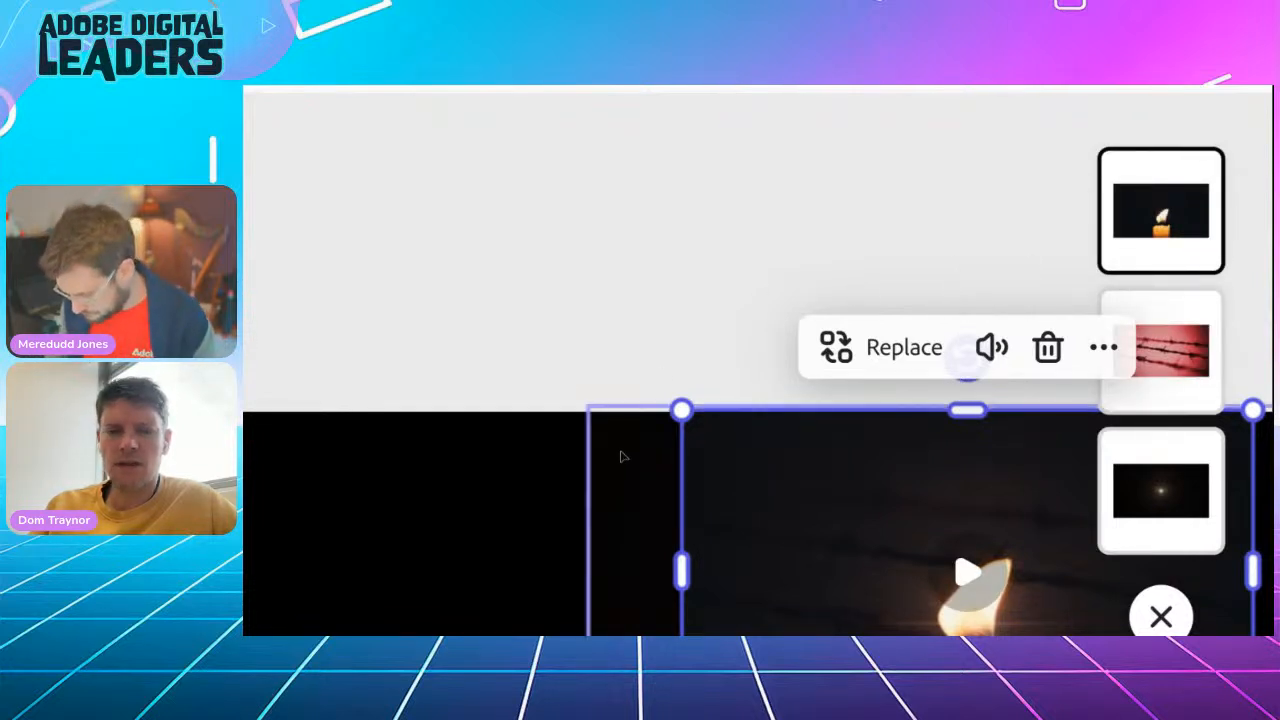
pyautogui.scroll(-4, 620, 466)
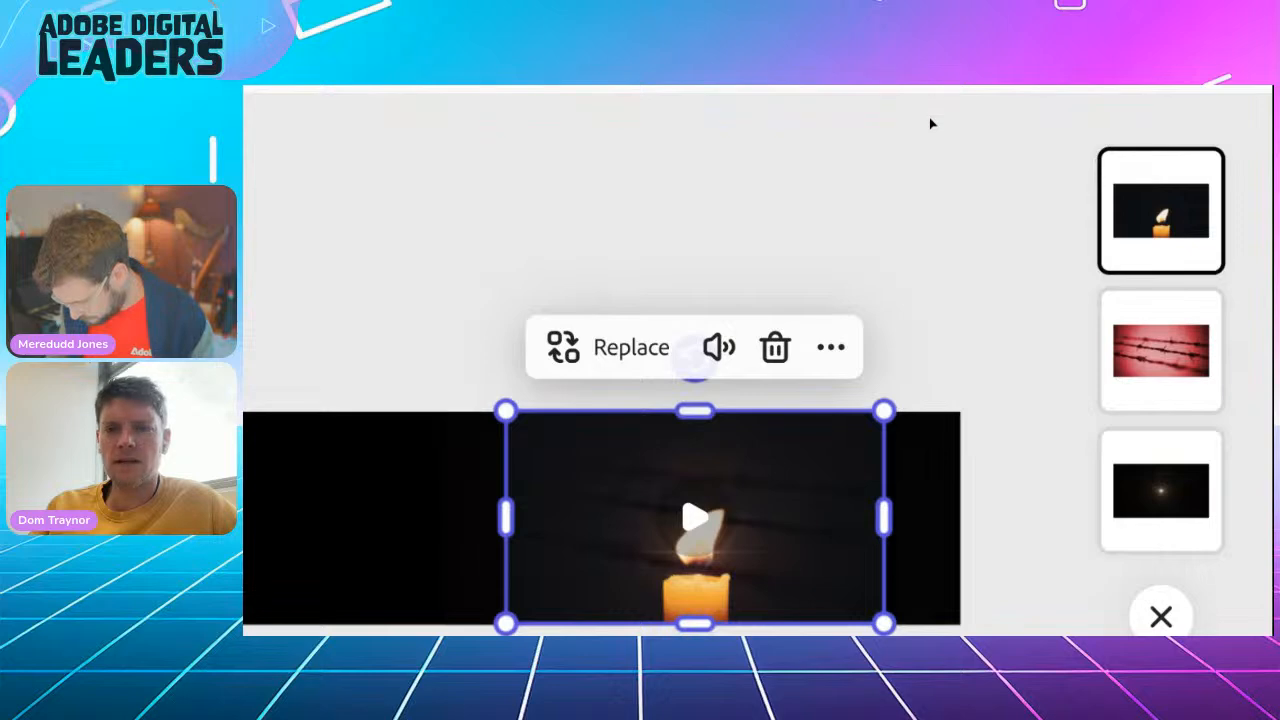
pyautogui.scroll(-4, 930, 123)
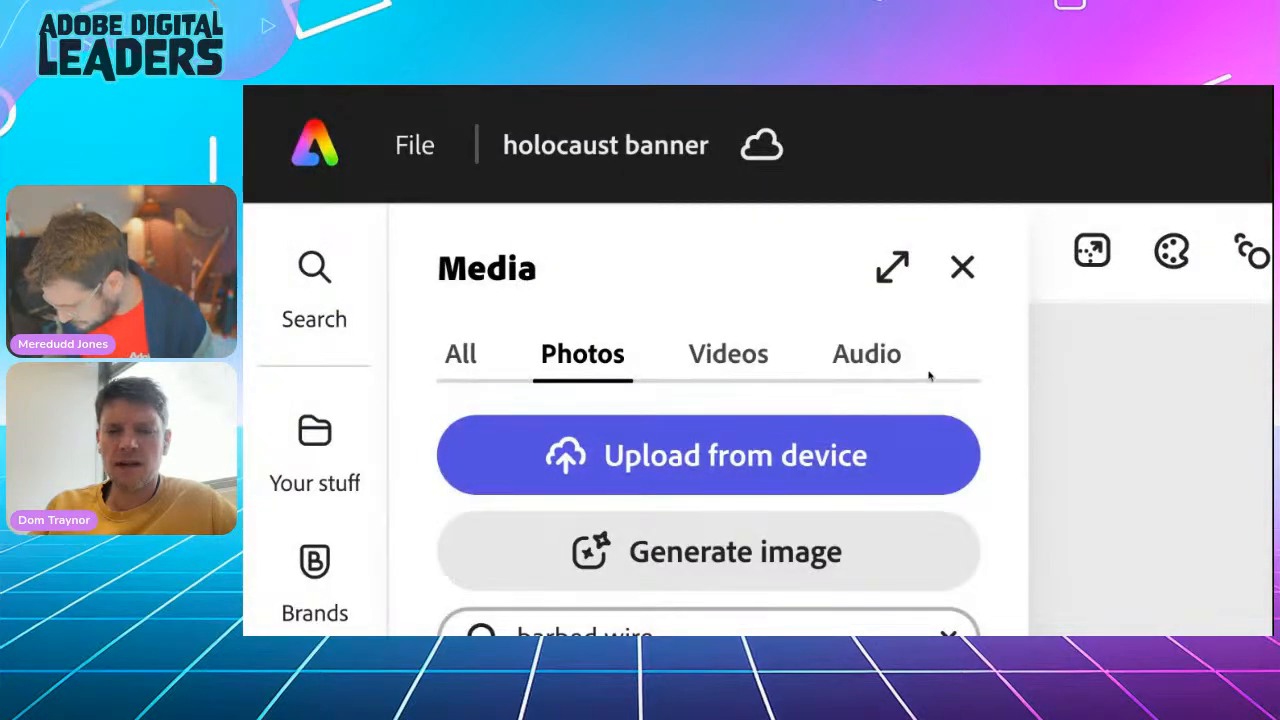
# Play the banner from the start to review the candle blended over the barbed wire, then pause playback
pyautogui.press('super+minus')
pyautogui.press('super+minus')
pyautogui.press('super+minus')
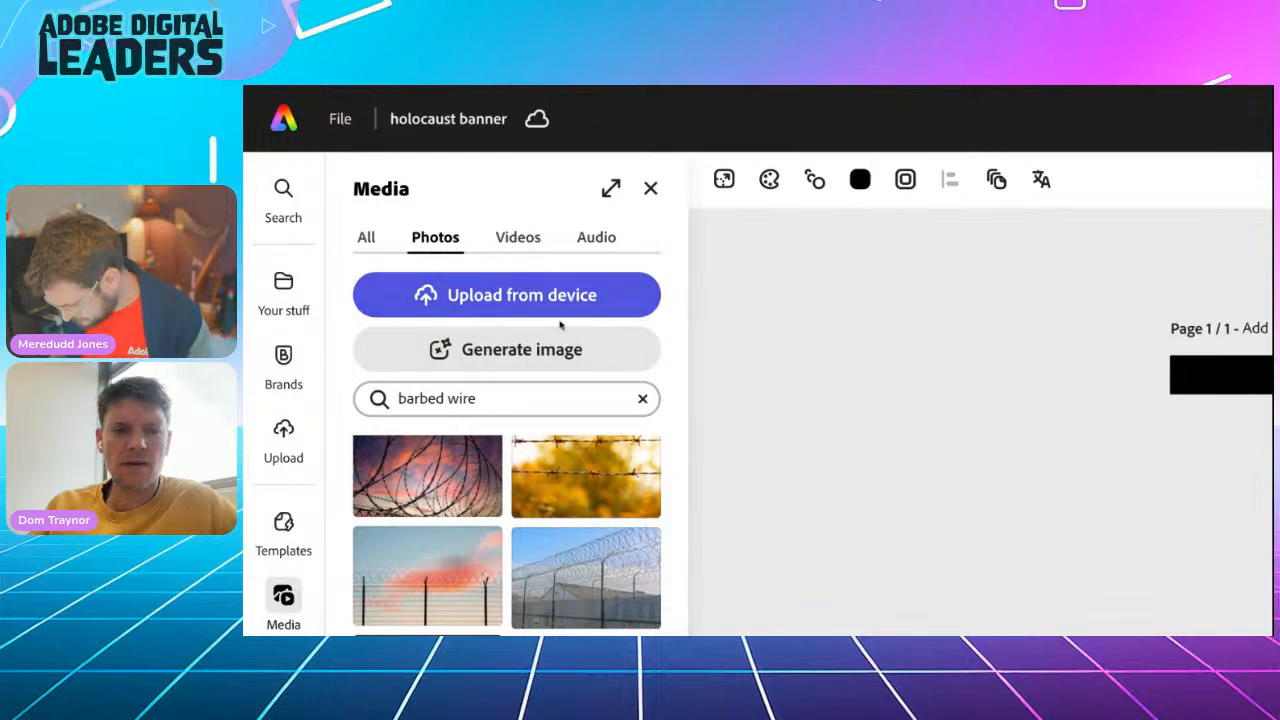
pyautogui.press('super+minus')
pyautogui.press('super+minus')
pyautogui.press('super+minus')
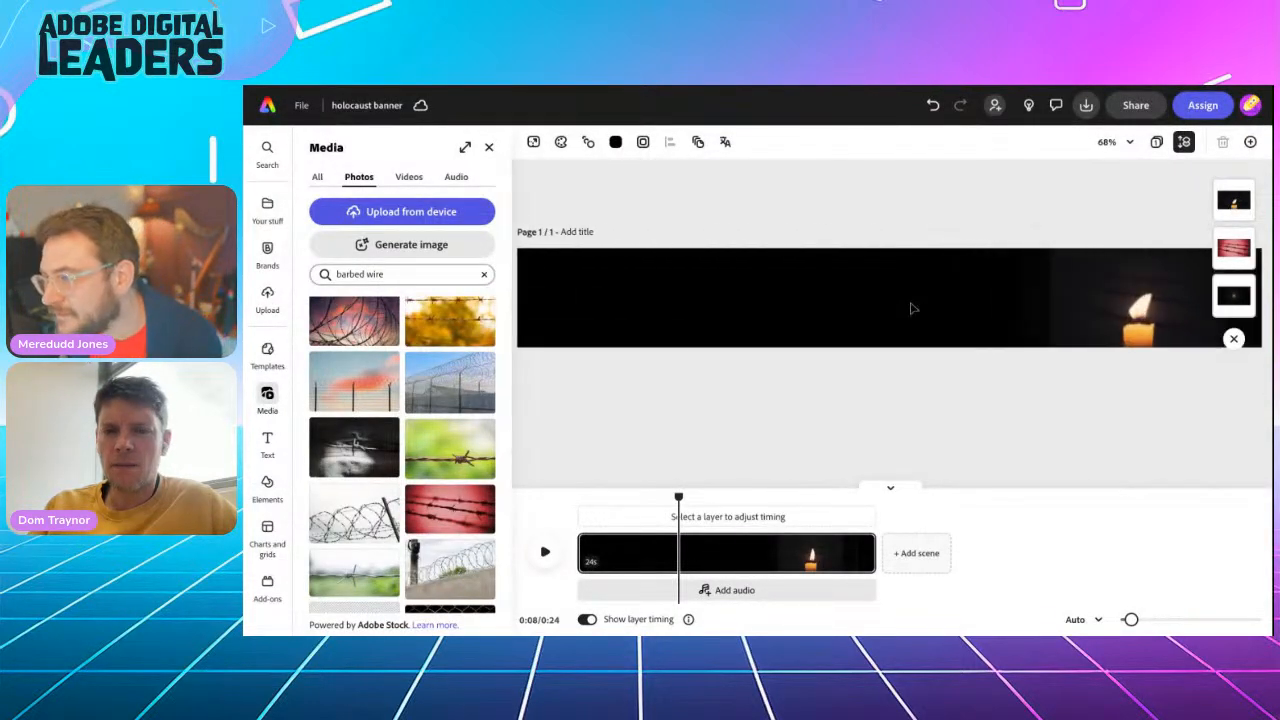
pyautogui.moveTo(679, 496); pyautogui.dragTo(565, 492)
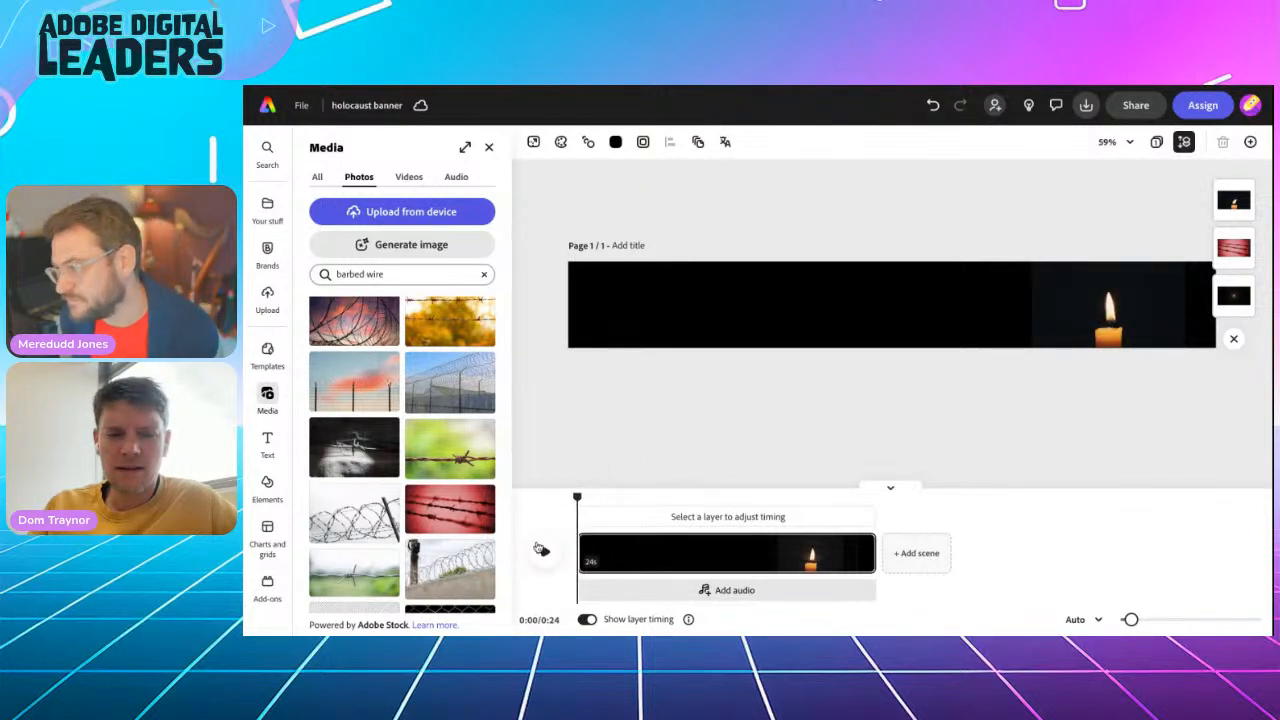
pyautogui.click(541, 550)
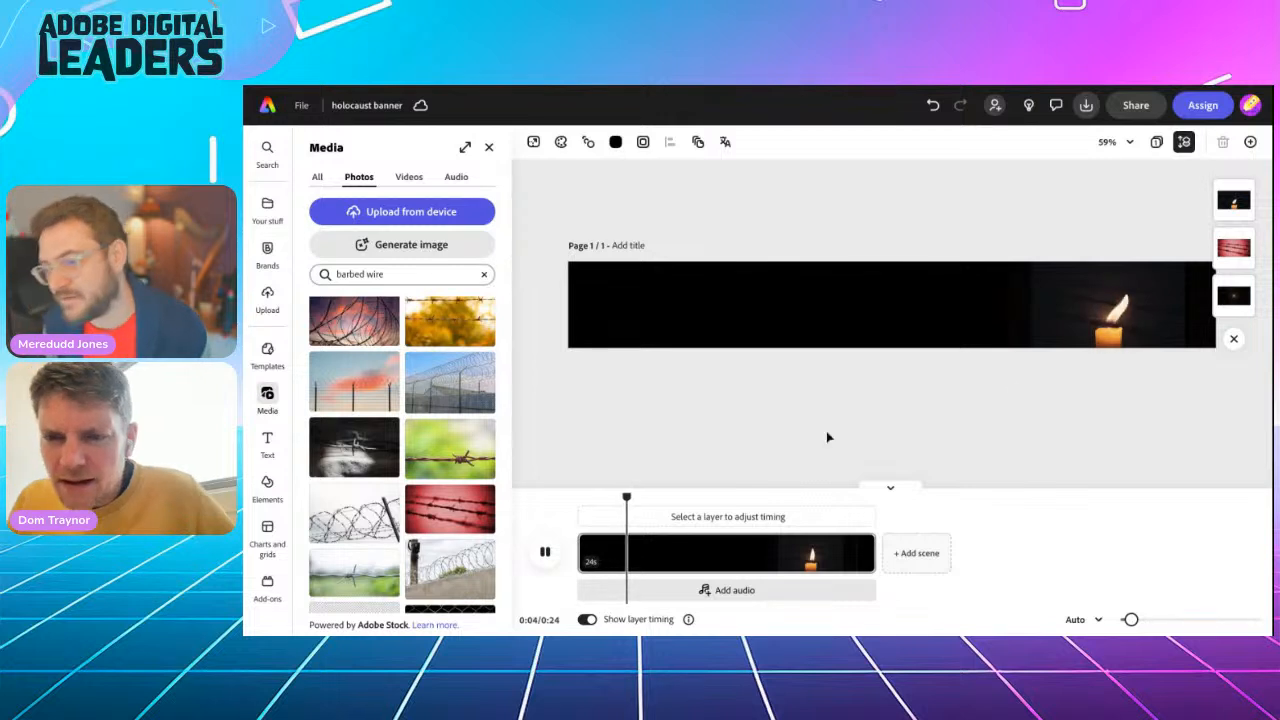
pyautogui.scroll(5, 1111, 363)
pyautogui.scroll(-2, 1111, 363)
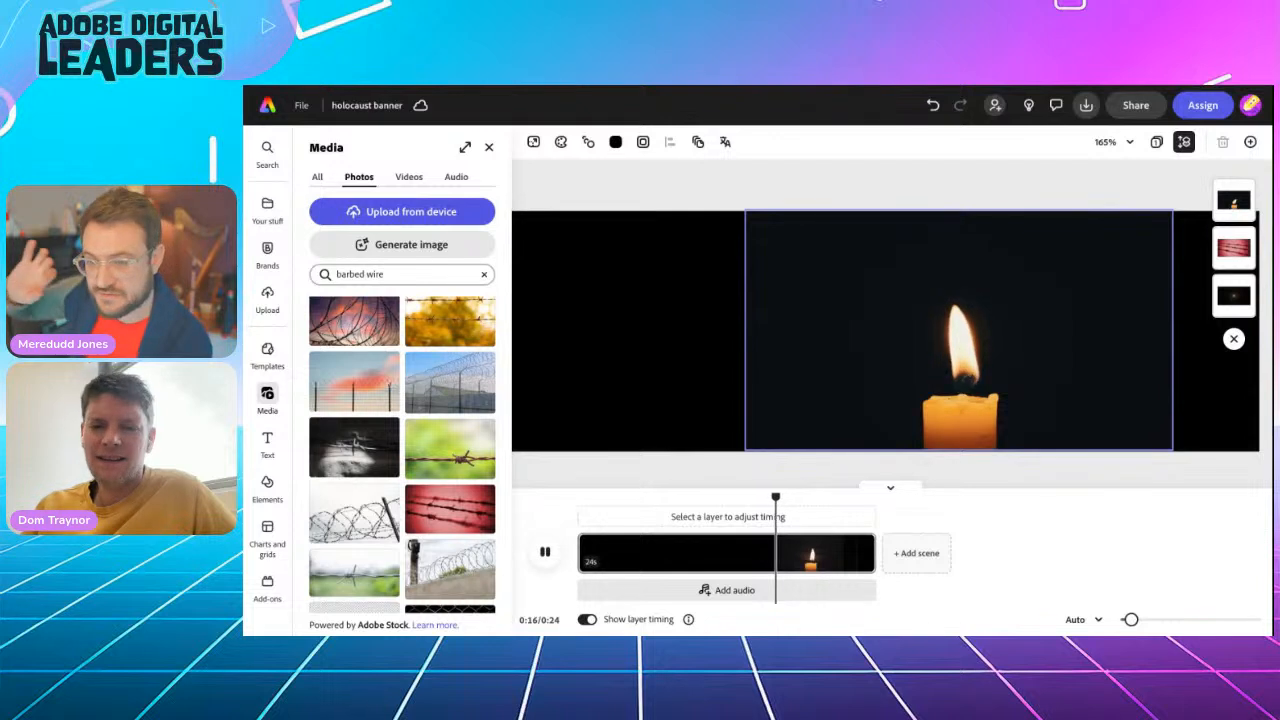
pyautogui.click(546, 553)
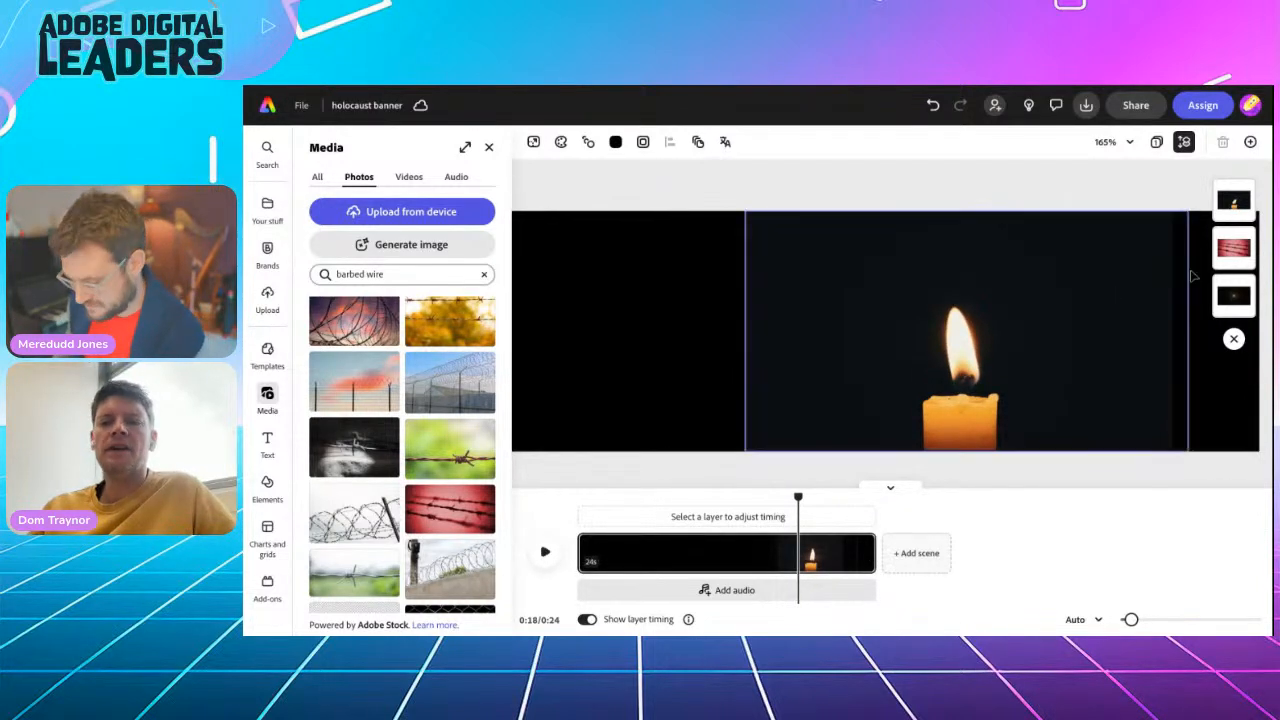
# Inspect the barbed wire and flare layers' timing and trim the end of the scene to a length of 6.5 s
pyautogui.click(1222, 256)
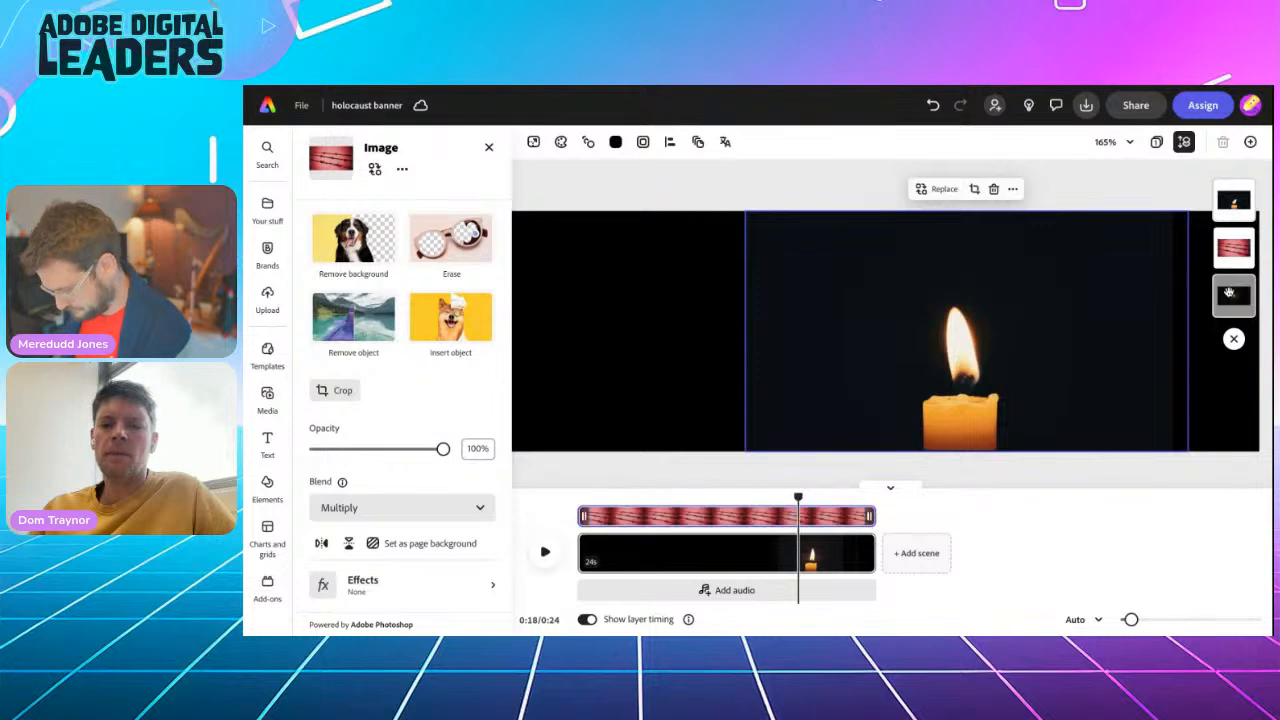
pyautogui.click(1228, 303)
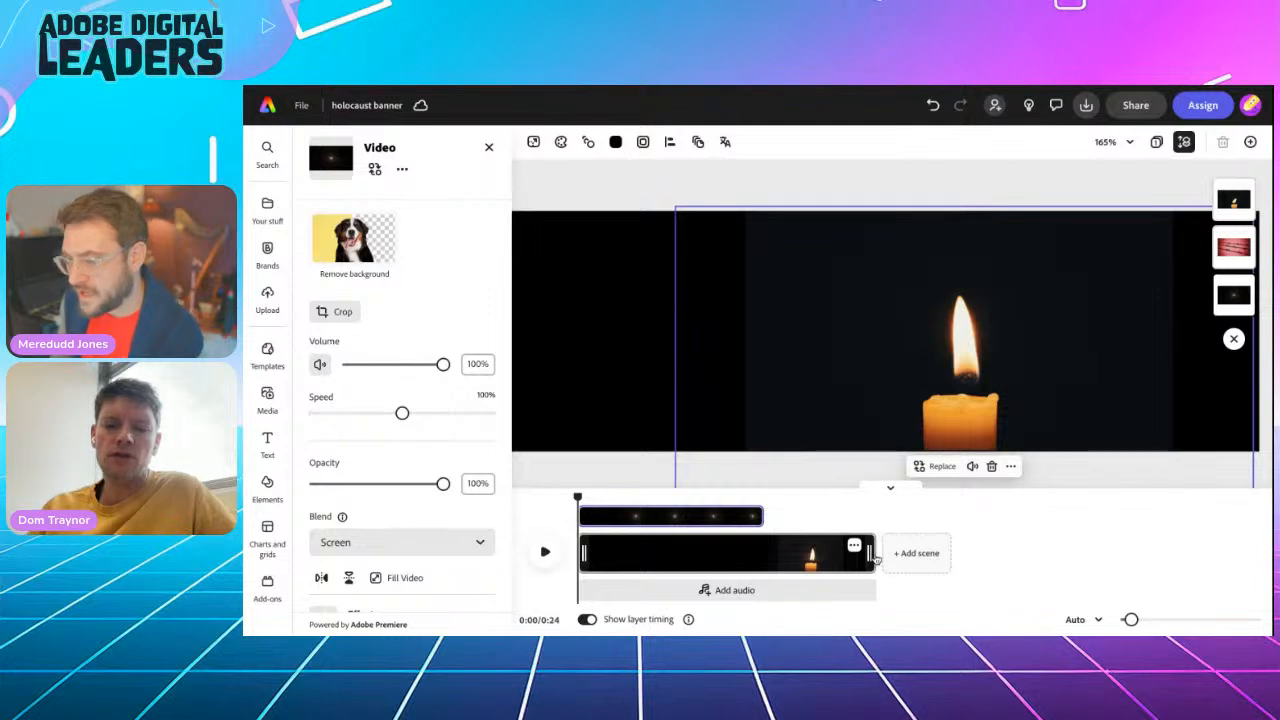
pyautogui.moveTo(868, 553); pyautogui.dragTo(655, 548)
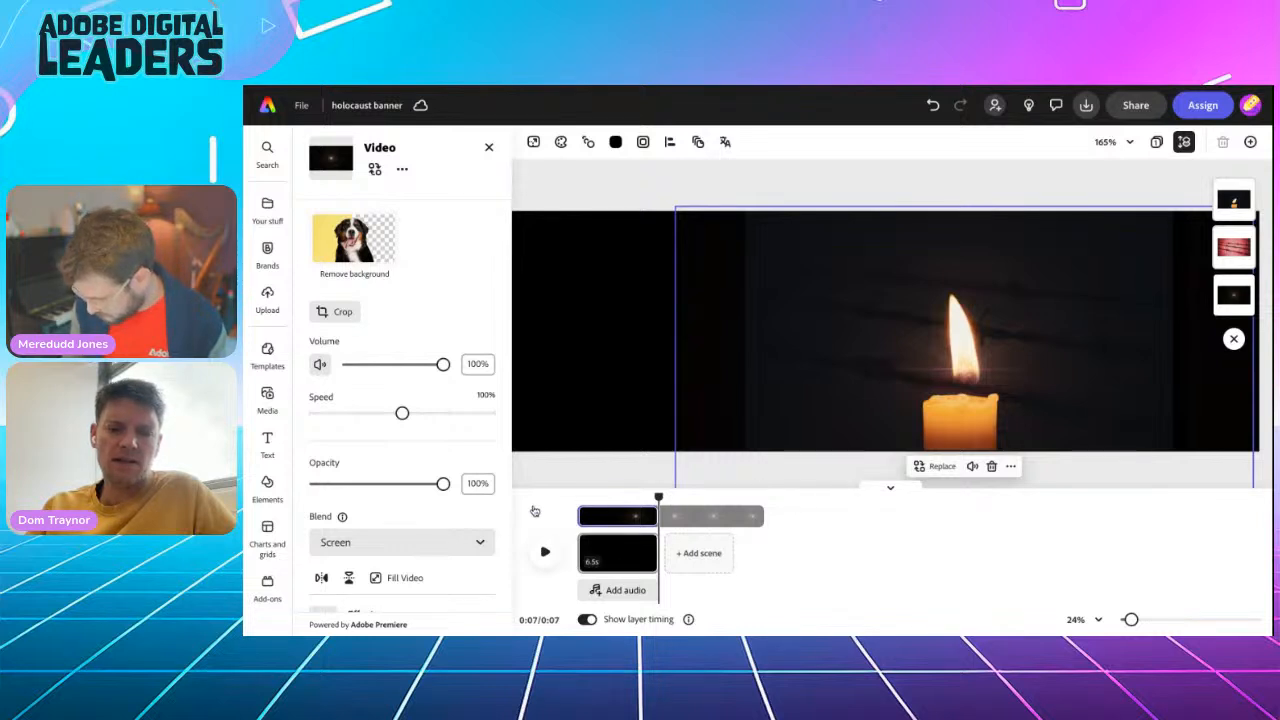
# Return to the start of the trimmed scene and preview the whole banner
pyautogui.click(537, 511)
pyautogui.scroll(-5, 632, 489)
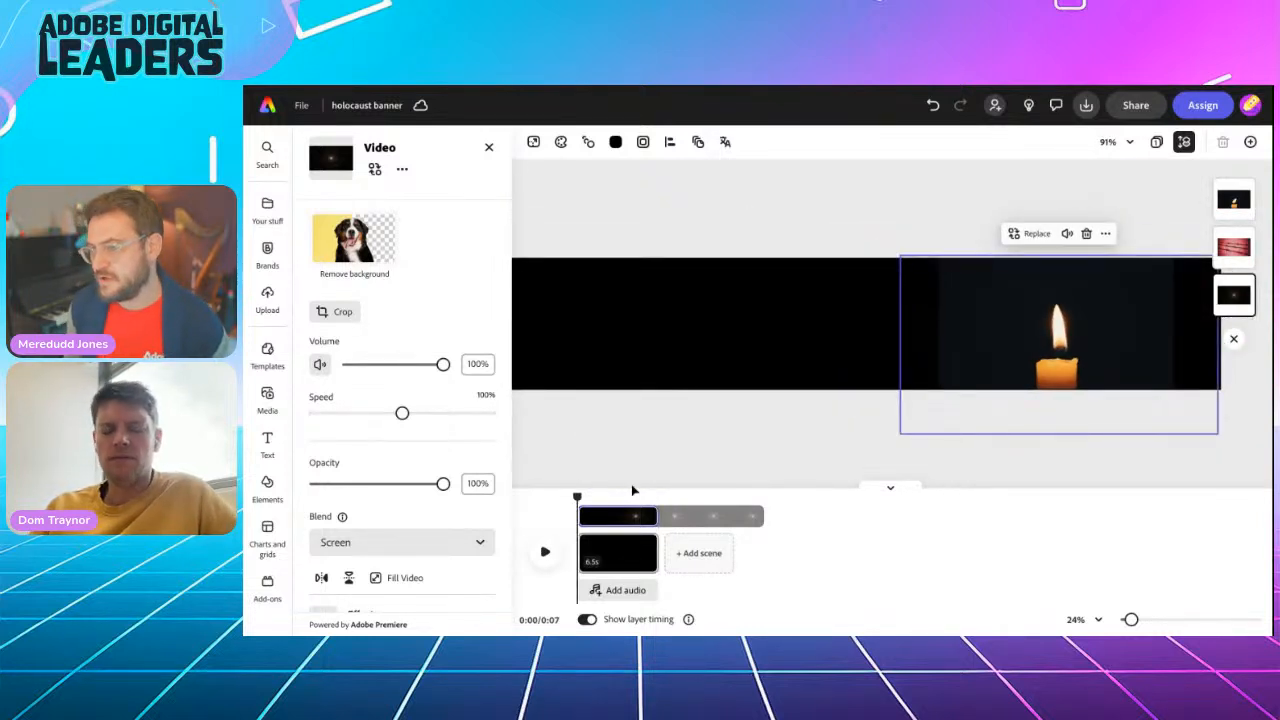
pyautogui.hscroll(-2, 760, 328)
pyautogui.scroll(-3, 760, 328)
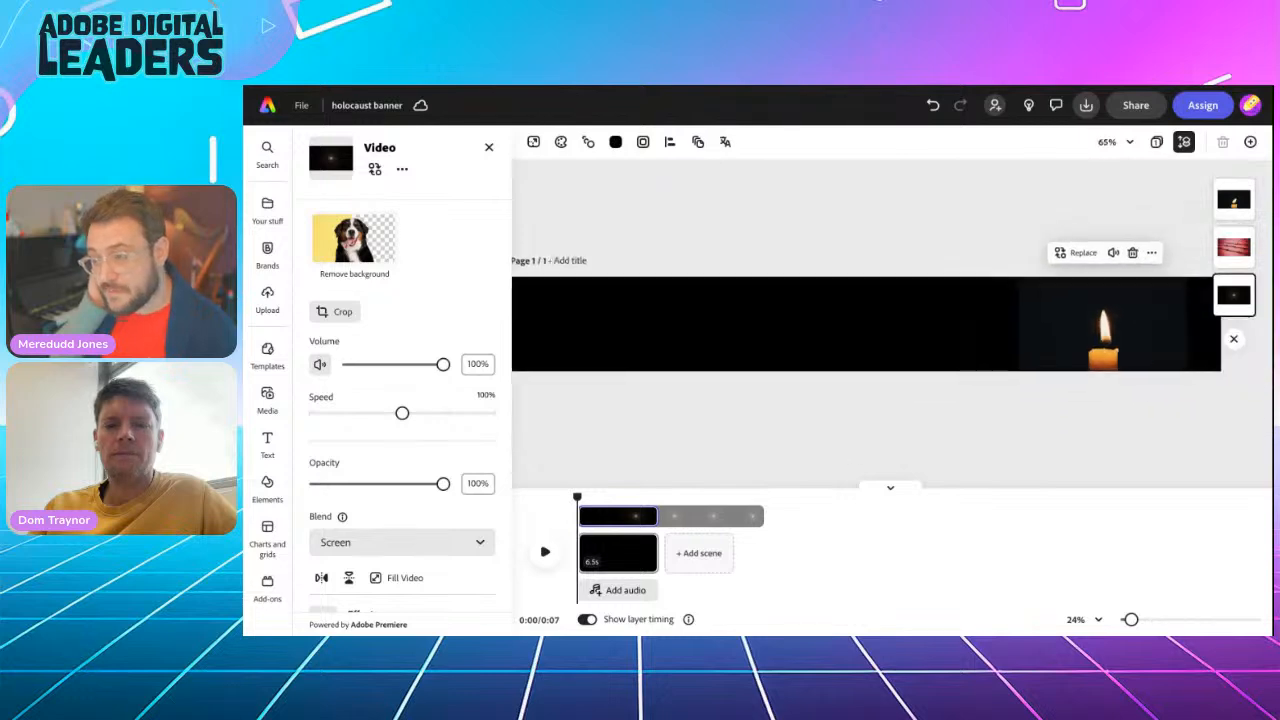
pyautogui.scroll(-1, 866, 323)
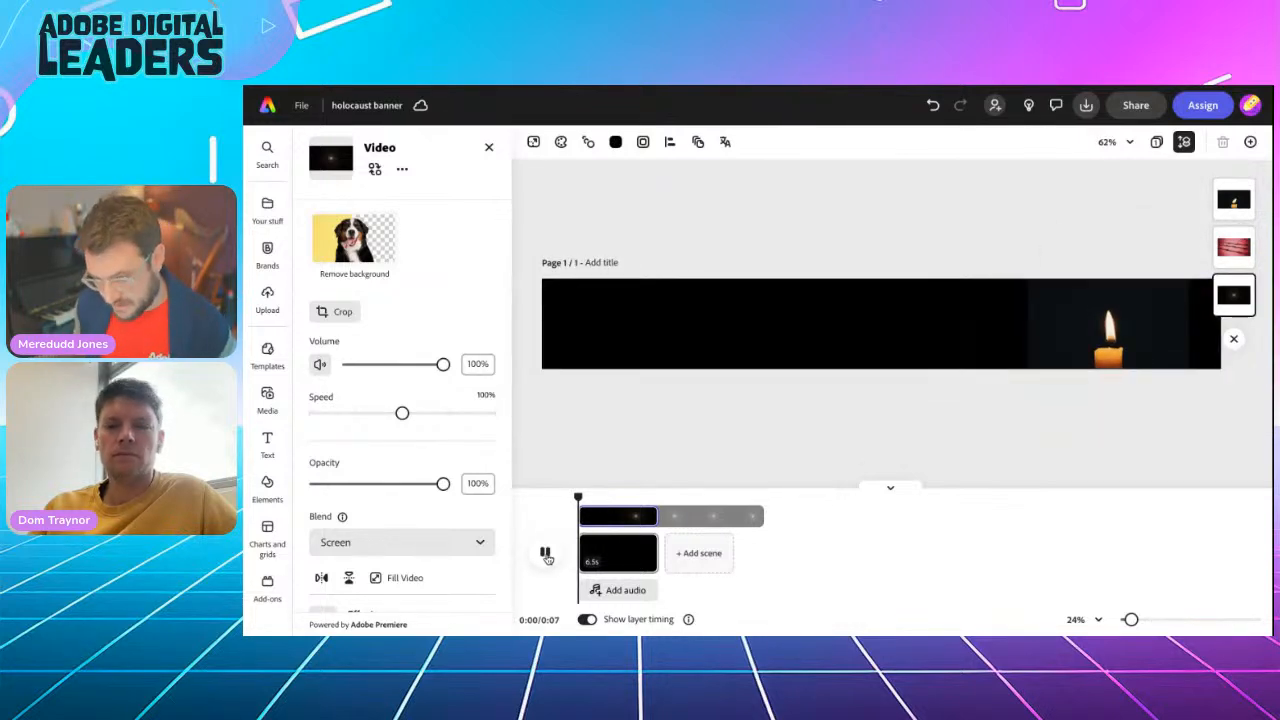
pyautogui.click(546, 555)
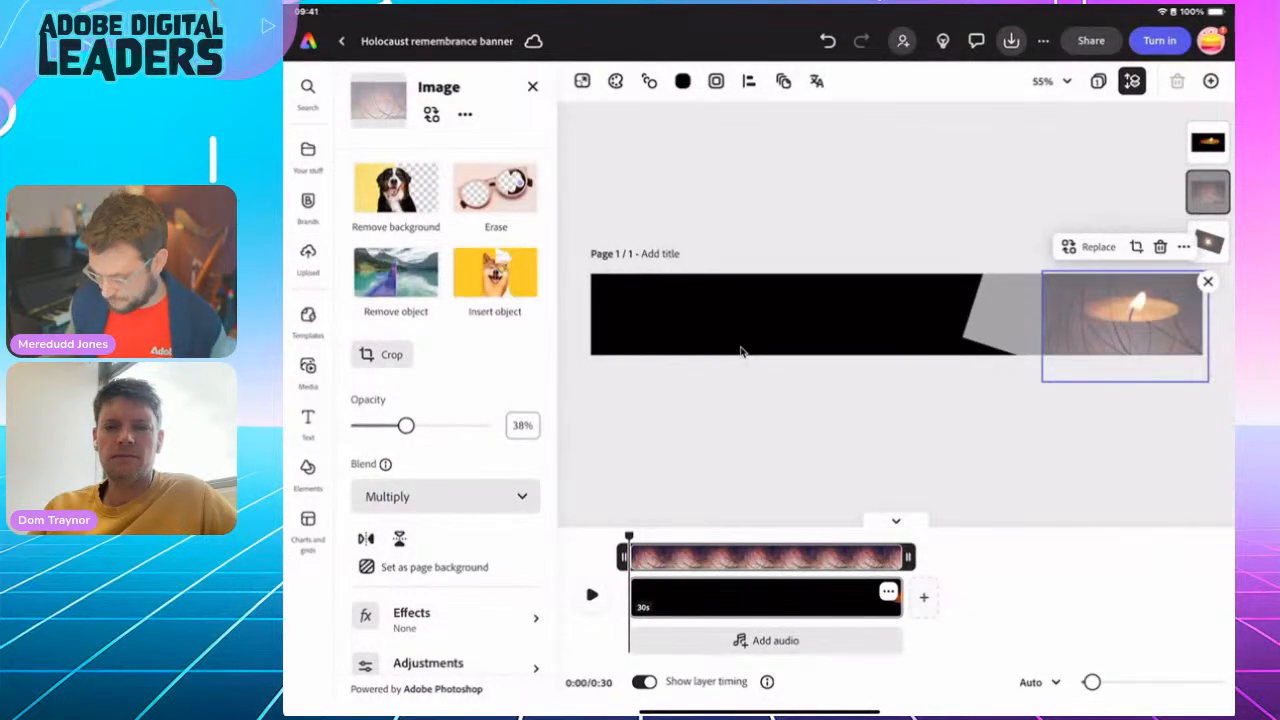
# Add a text box reading "Holocaust Remembrance Day" to the Holocaust remembrance banner
pyautogui.press('t')
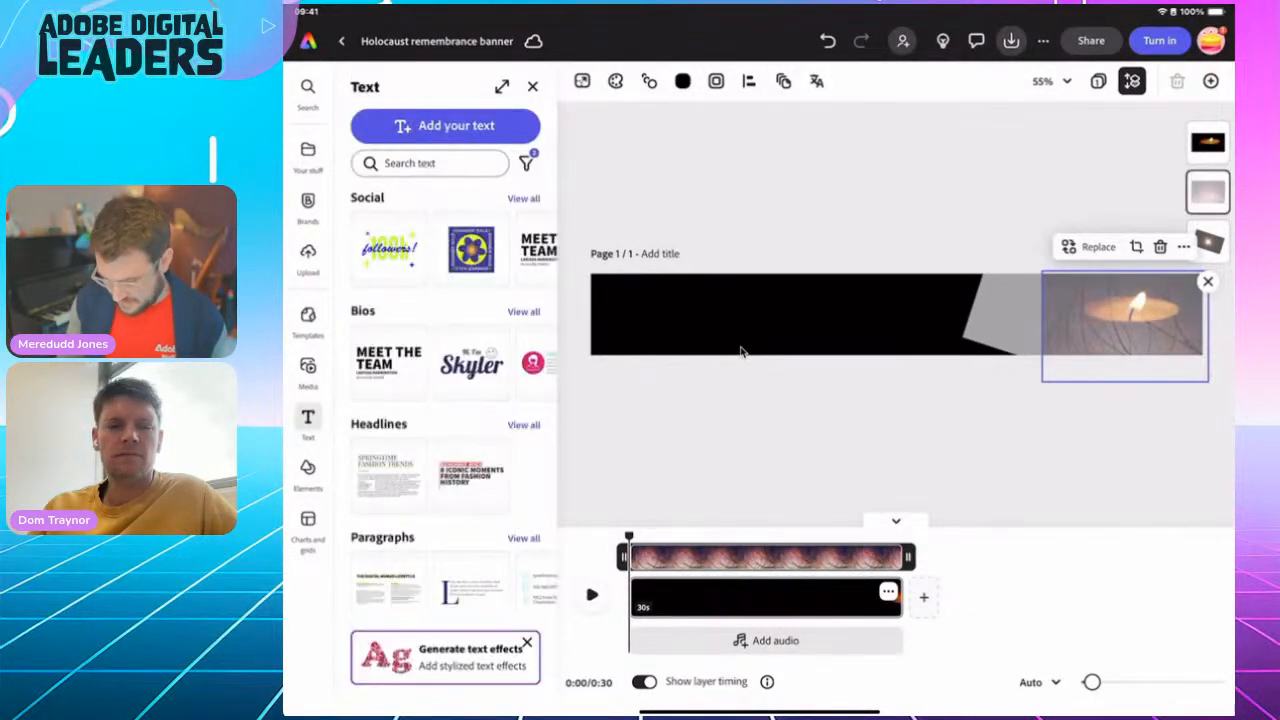
pyautogui.press('t')
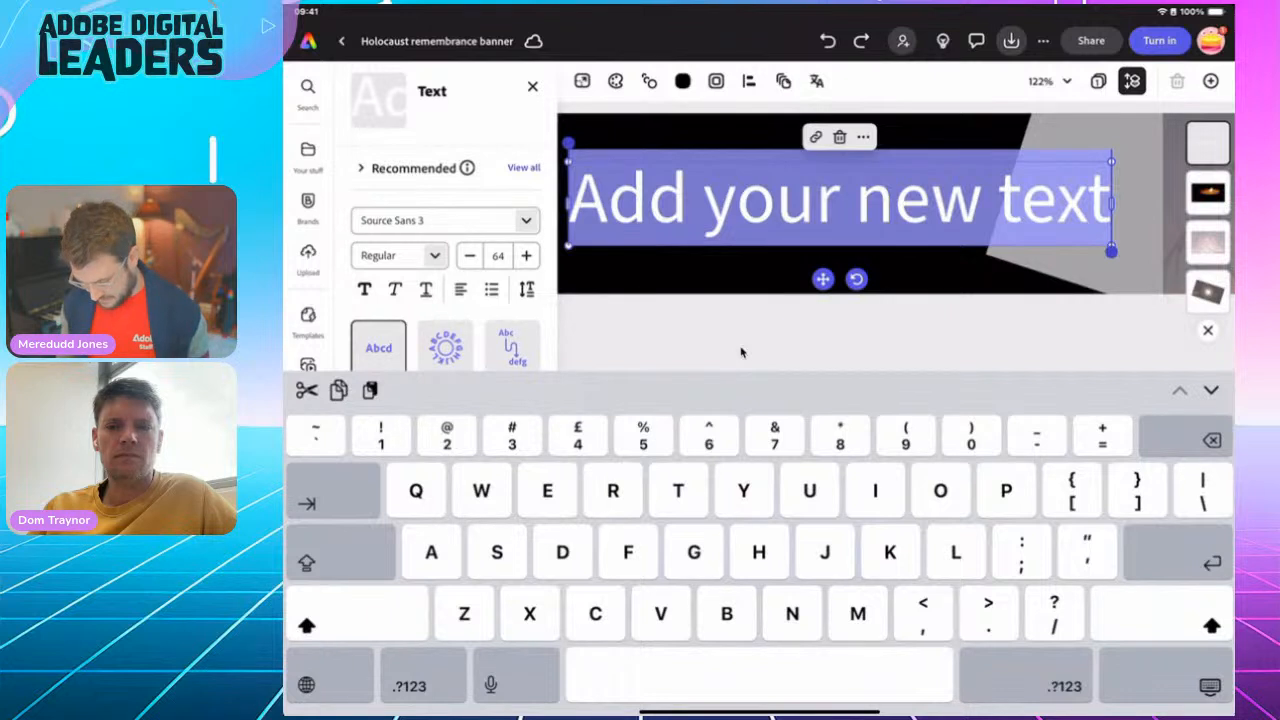
pyautogui.write('Holo')
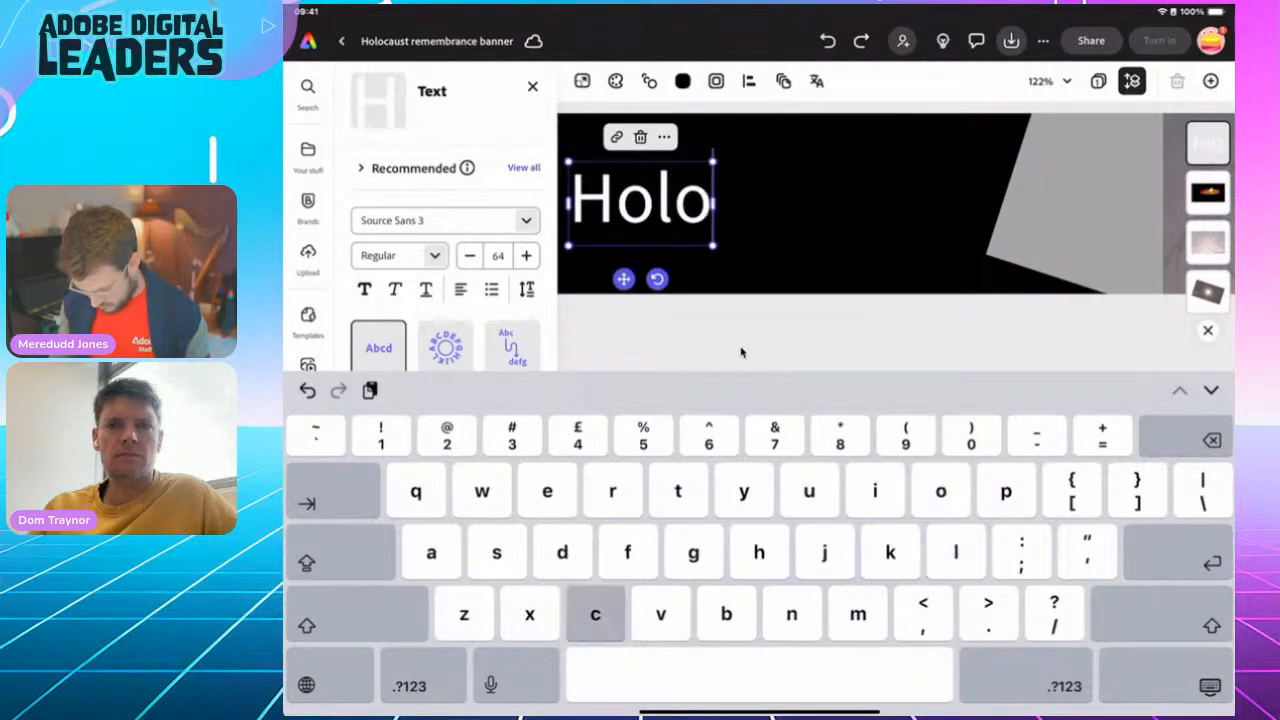
pyautogui.write('caust R')
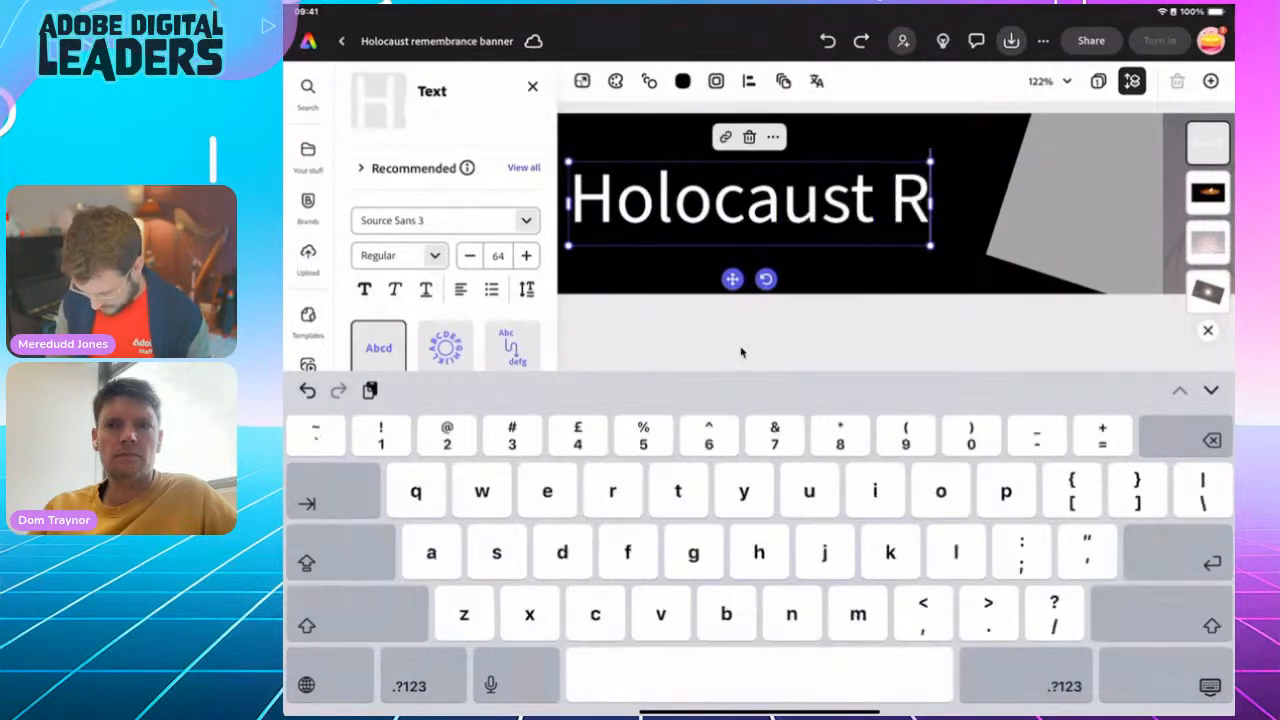
pyautogui.write('emembrance')
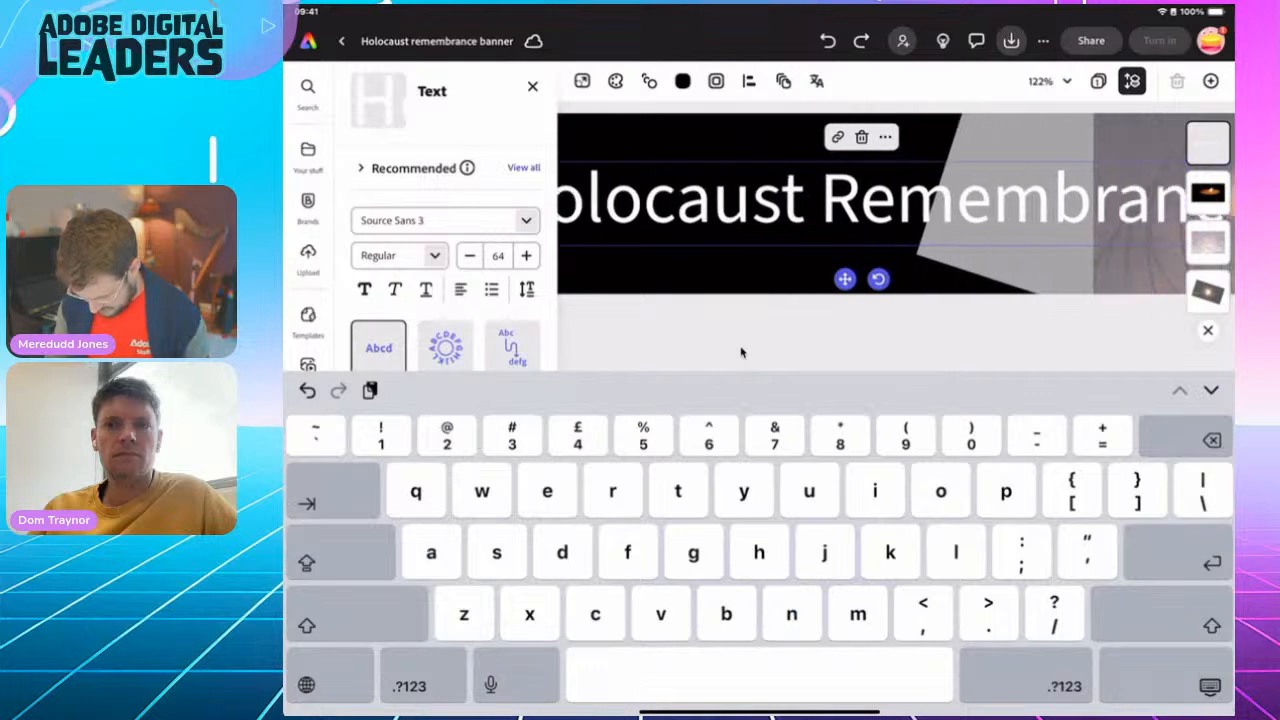
pyautogui.write(' Day')
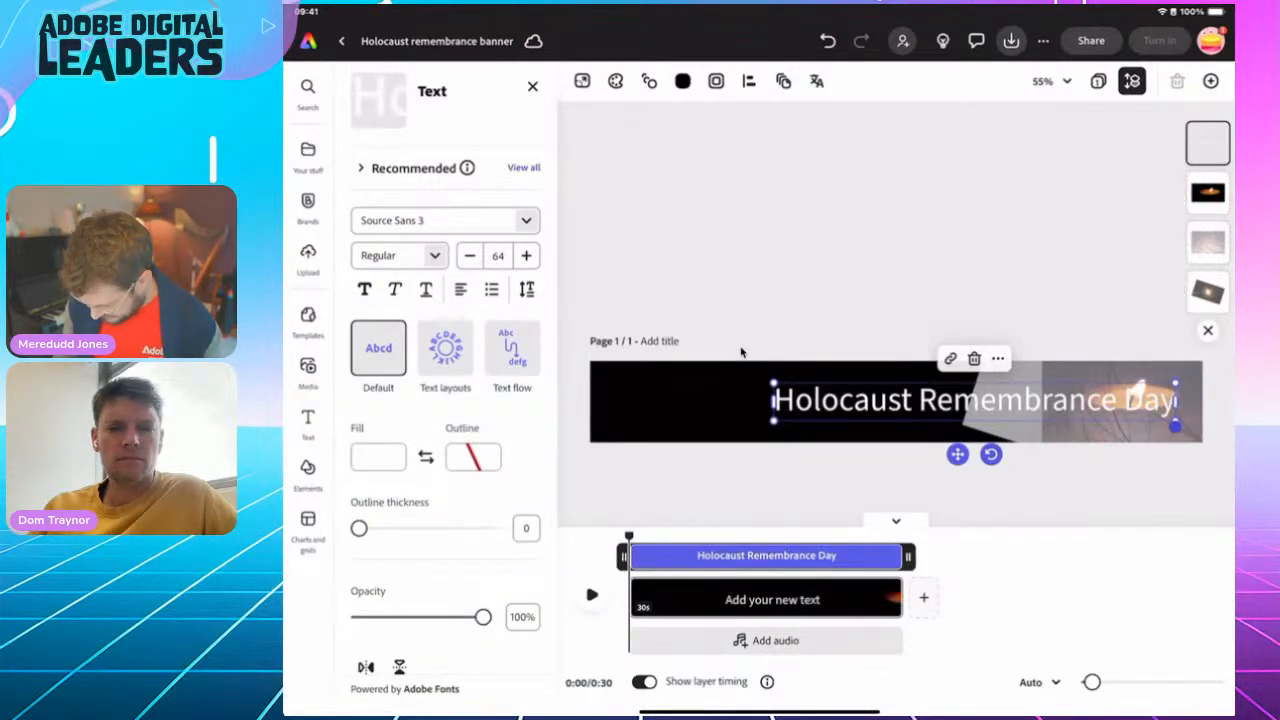
# At 0:07 in the timeline, move the title to the banner's left side, clear of the candle, and enlarge it to size 71
pyautogui.moveTo(629, 537); pyautogui.dragTo(695, 537)
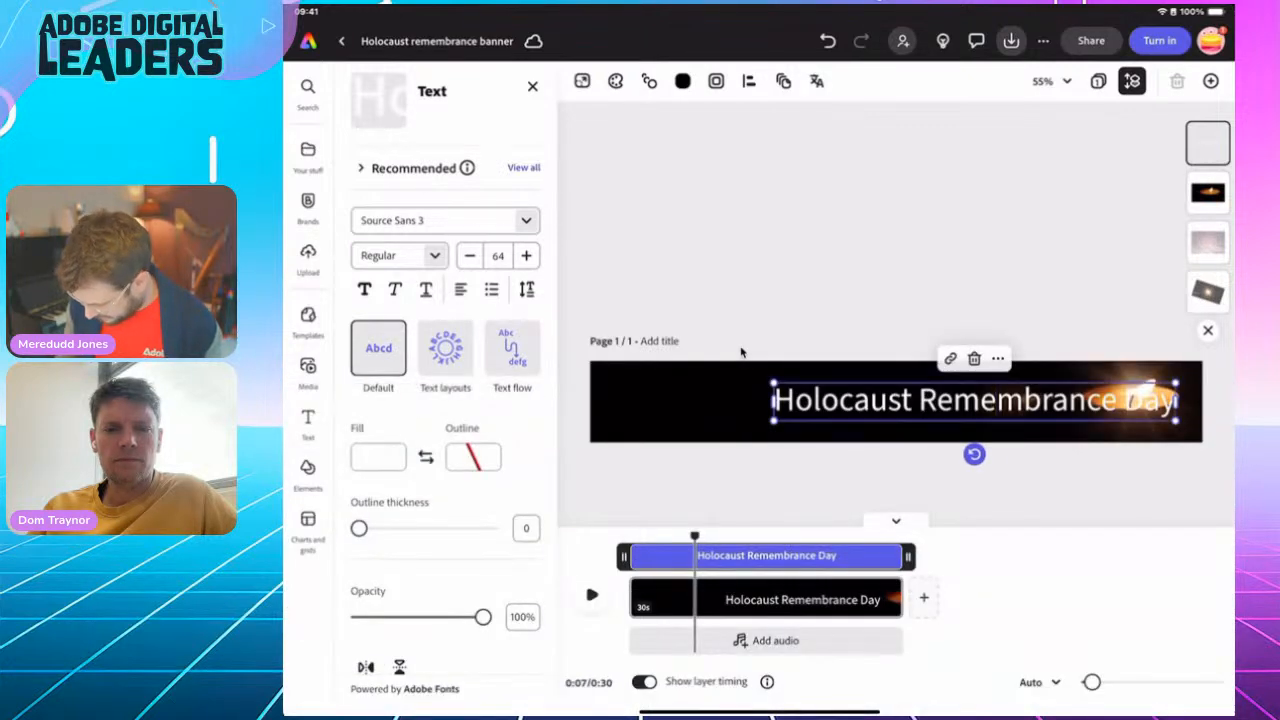
pyautogui.moveTo(974, 400); pyautogui.dragTo(801, 385)
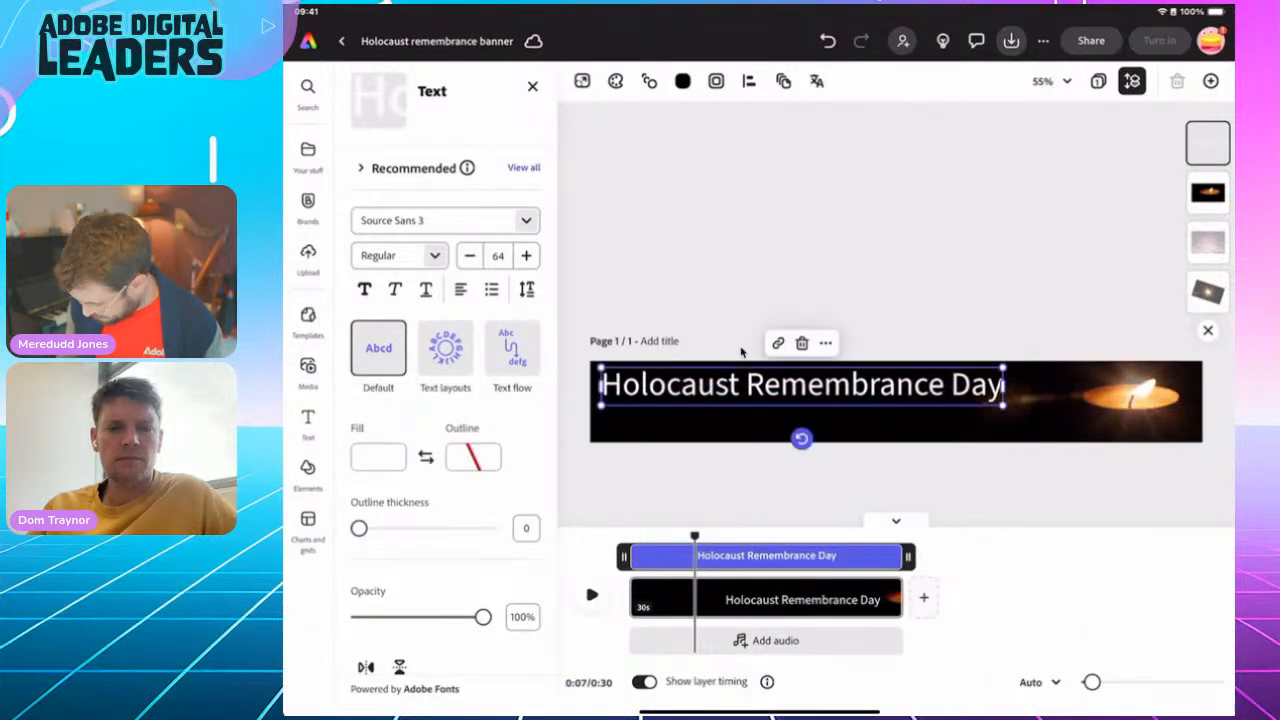
pyautogui.moveTo(1003, 405); pyautogui.dragTo(1047, 409)
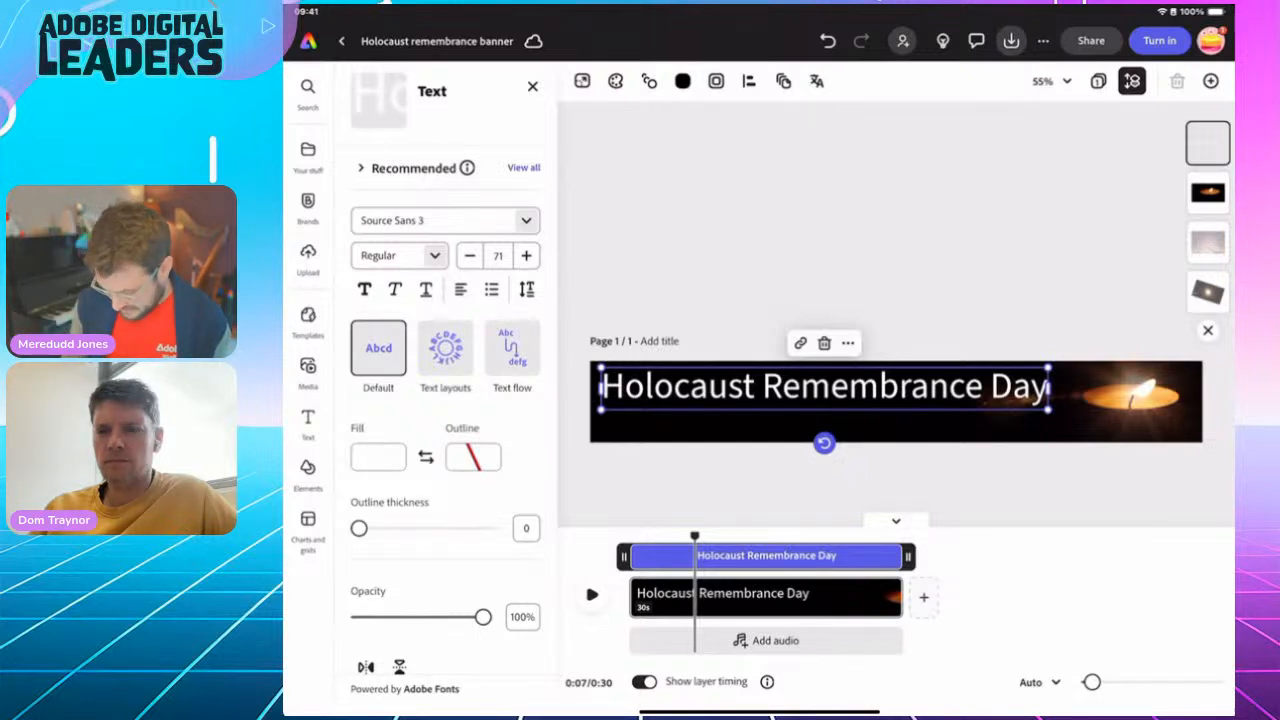
# Fill the "Holocaust Remembrance Day" title with a custom golden-yellow colour, starting from the pale orange-yellow swatch #FFE8B8
pyautogui.click(378, 456)
pyautogui.click(896, 313)
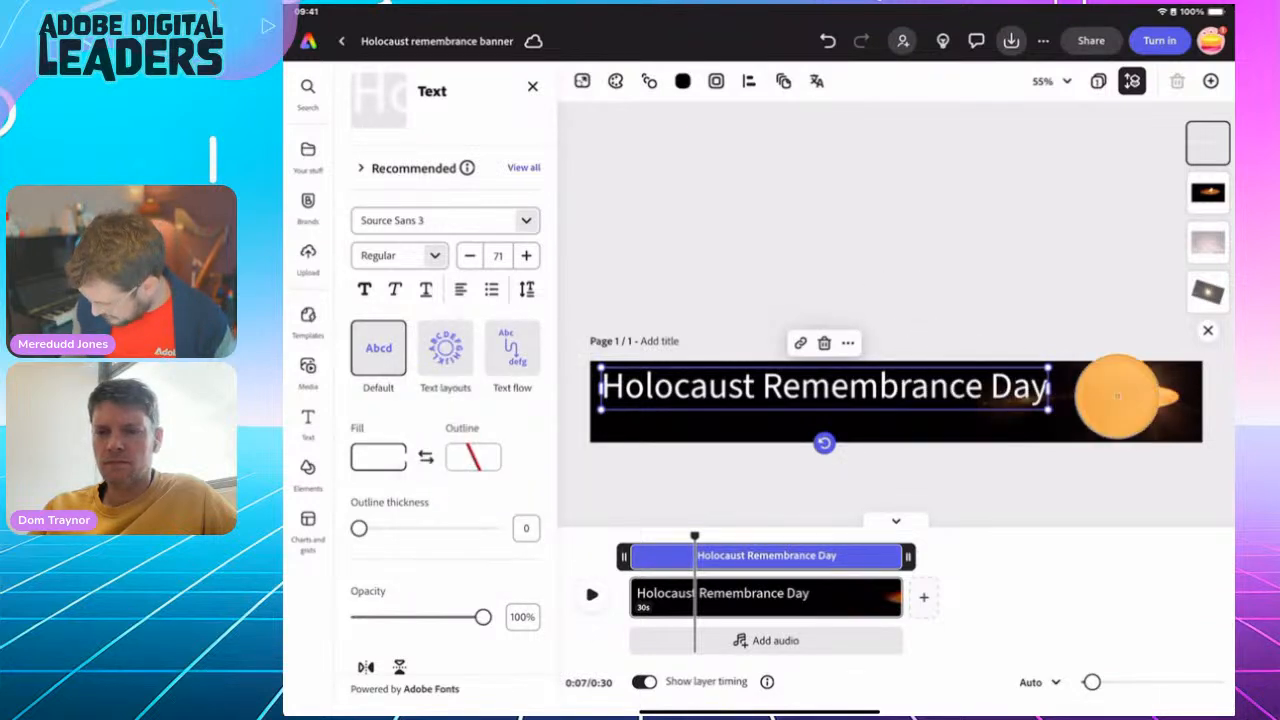
pyautogui.click(378, 456)
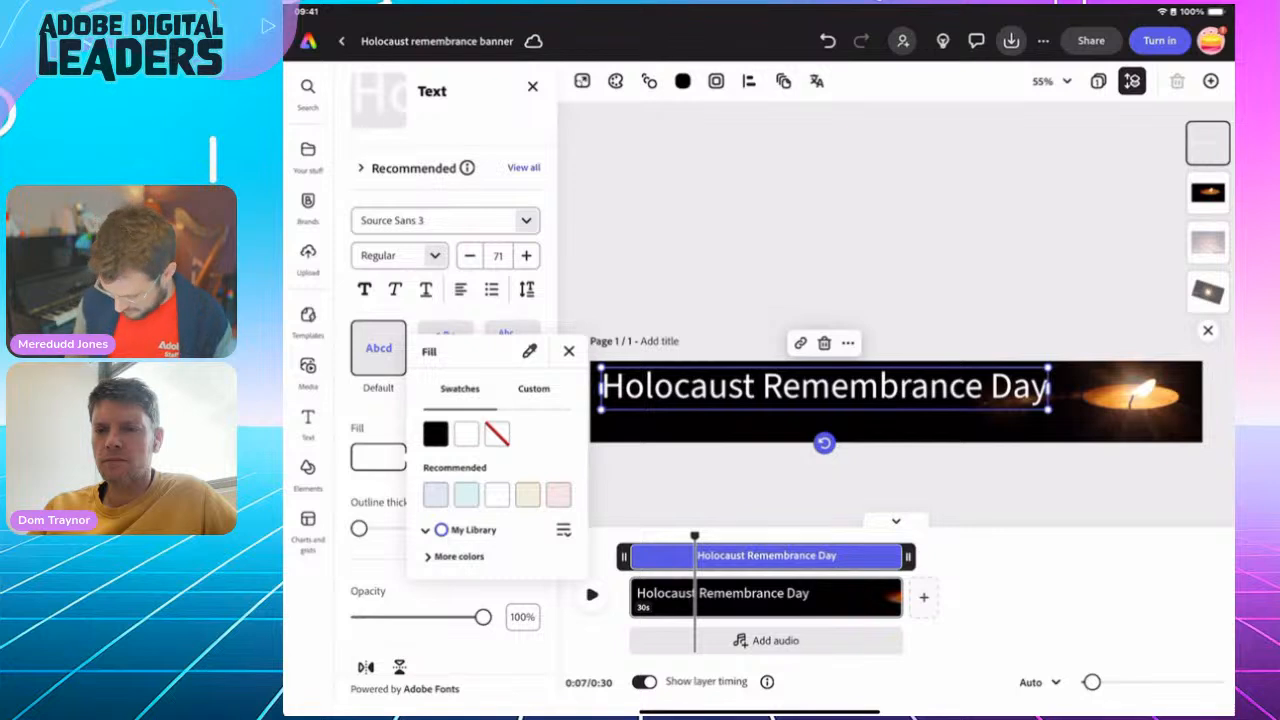
pyautogui.click(456, 556)
pyautogui.scroll(-5, 497, 500)
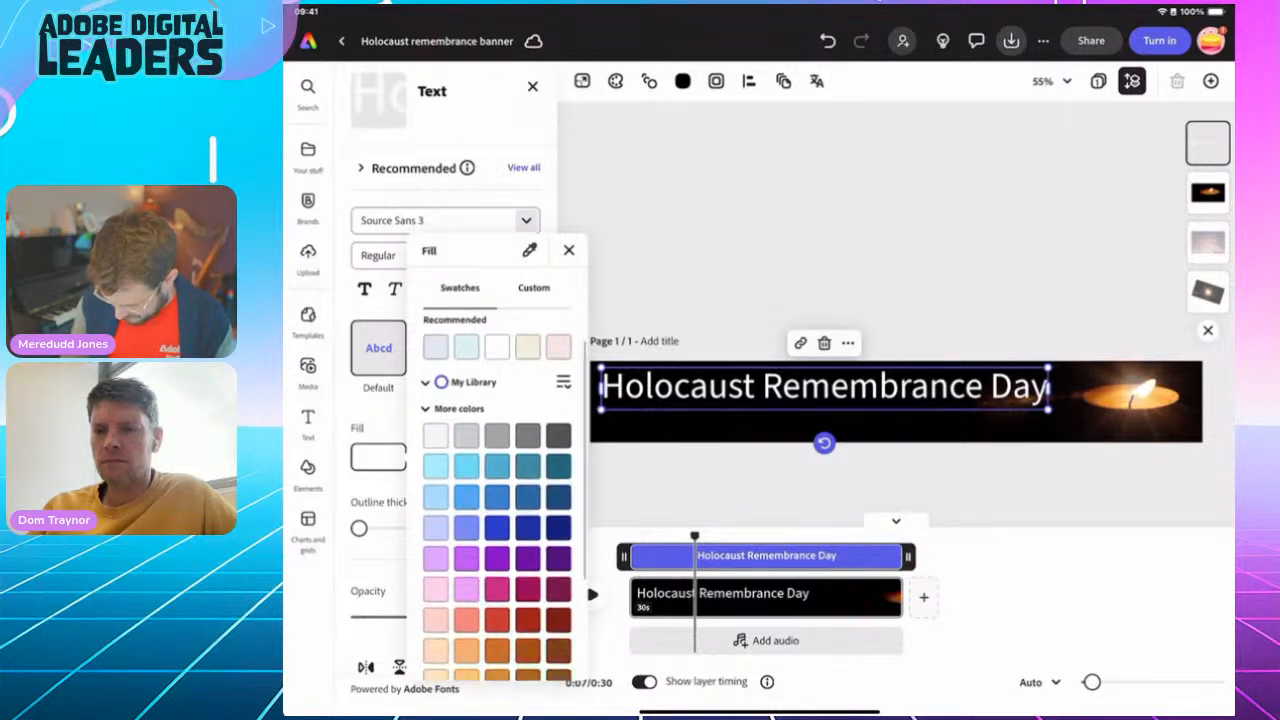
pyautogui.click(436, 571)
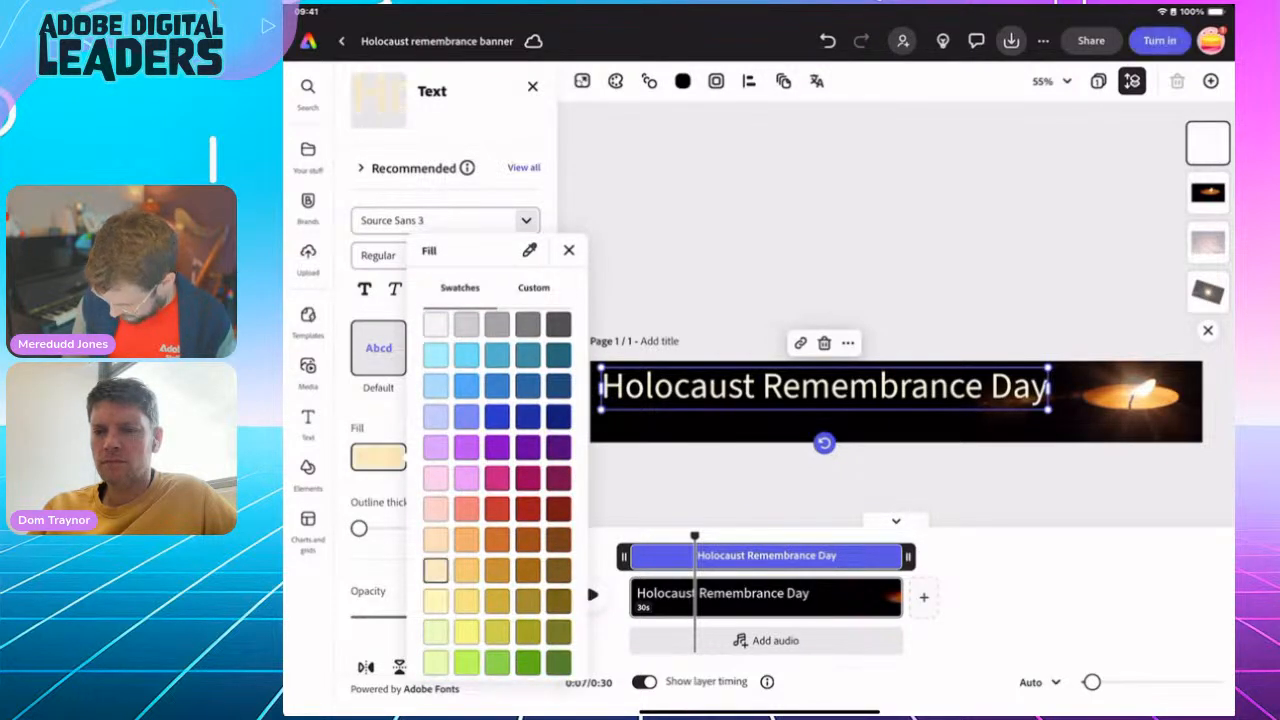
pyautogui.click(533, 287)
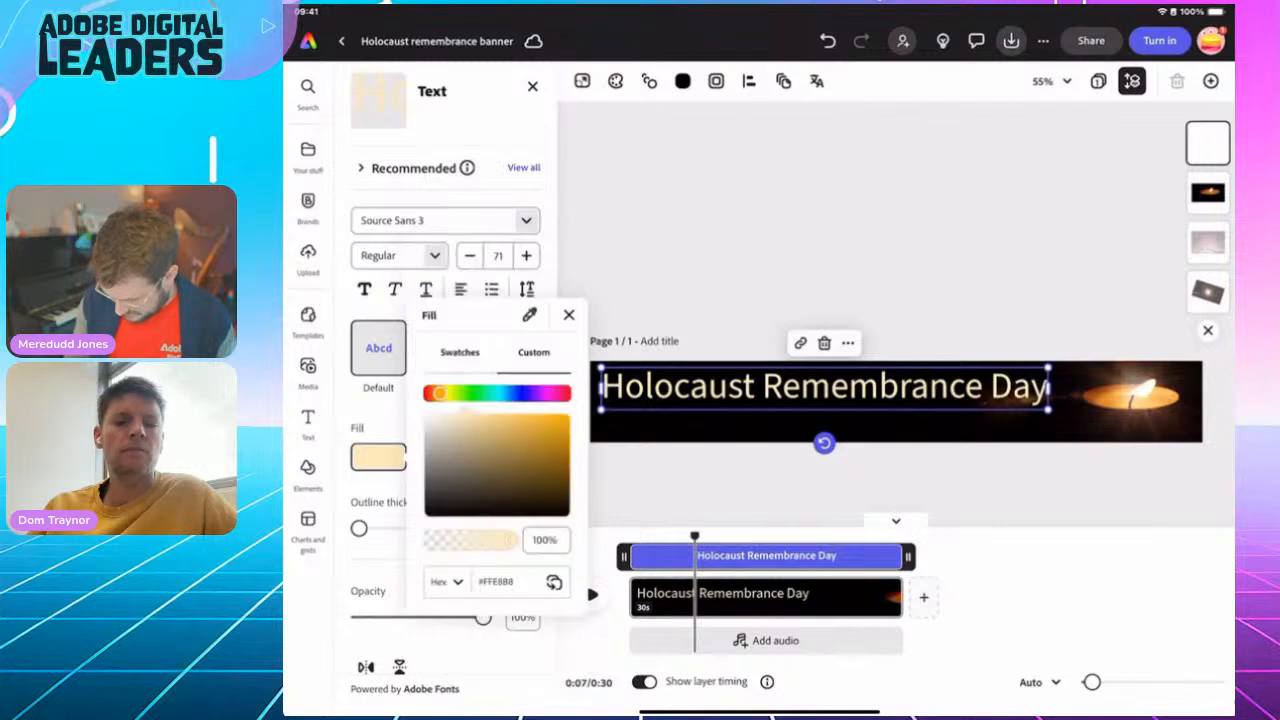
pyautogui.moveTo(466, 415); pyautogui.dragTo(497, 424)
pyautogui.click(569, 315)
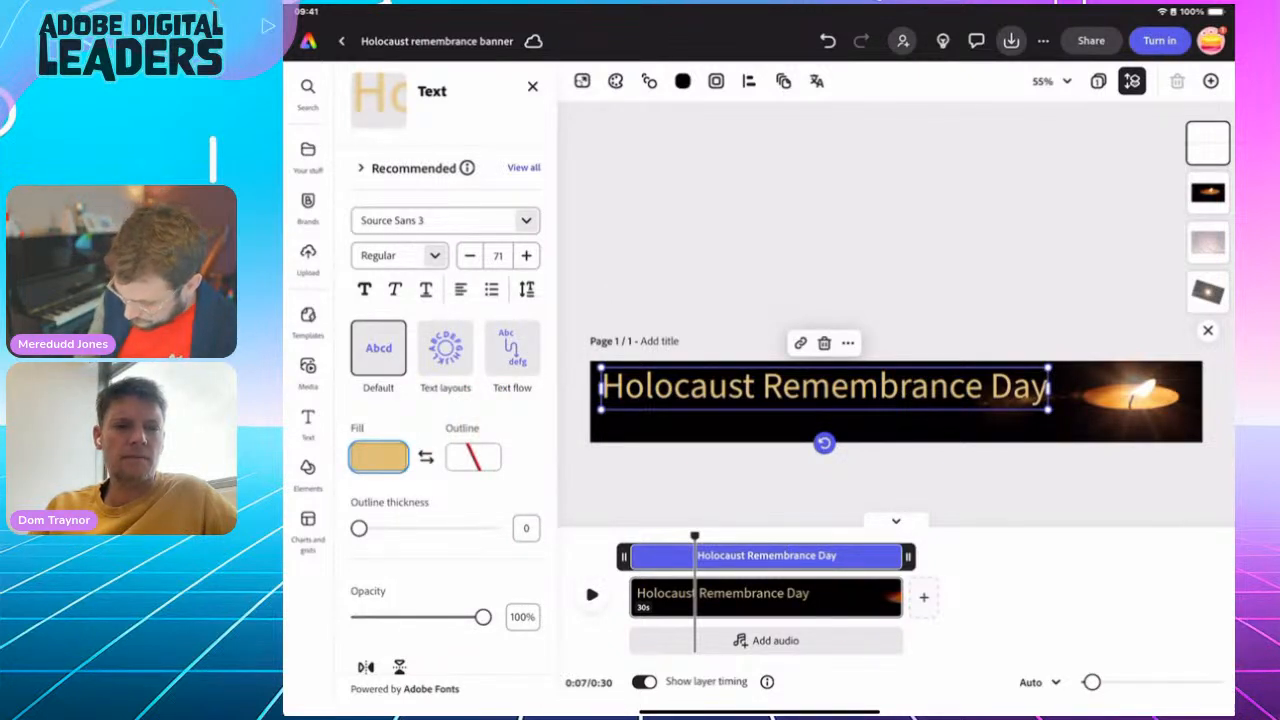
# Try the recommended Allura font on the title, enlarge the text to size 88 and nudge it up
pyautogui.click(362, 168)
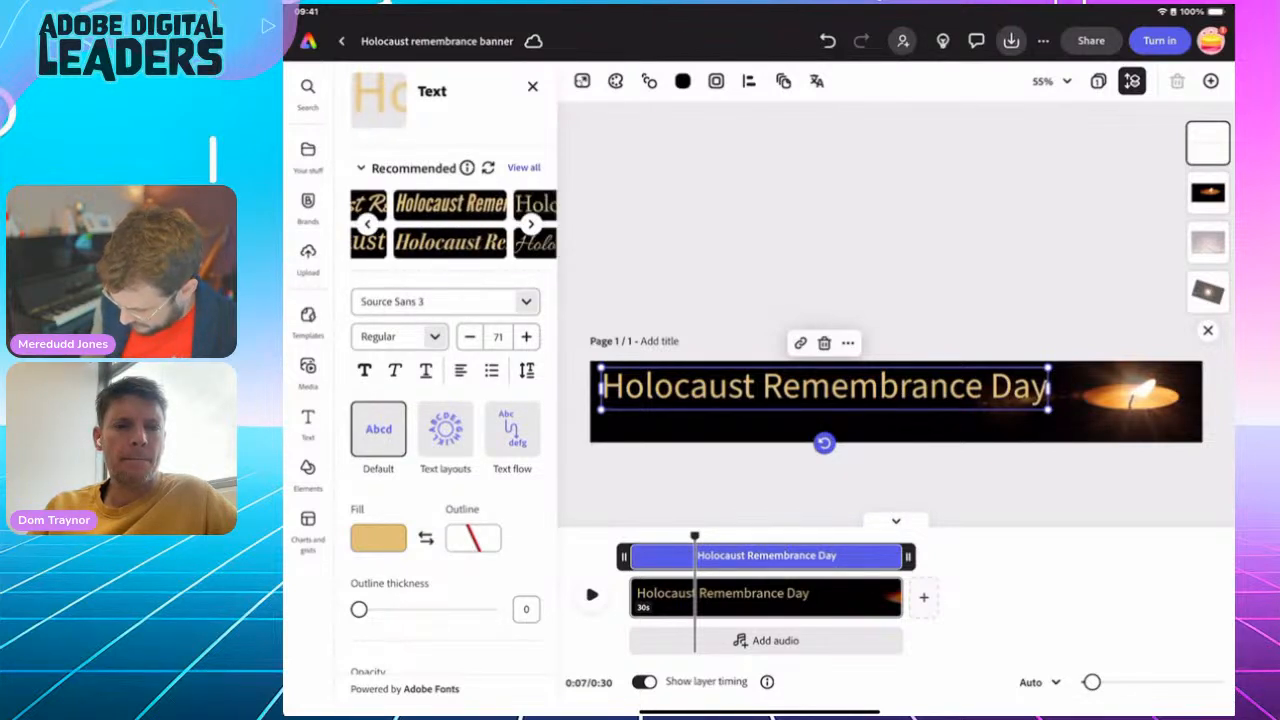
pyautogui.click(434, 243)
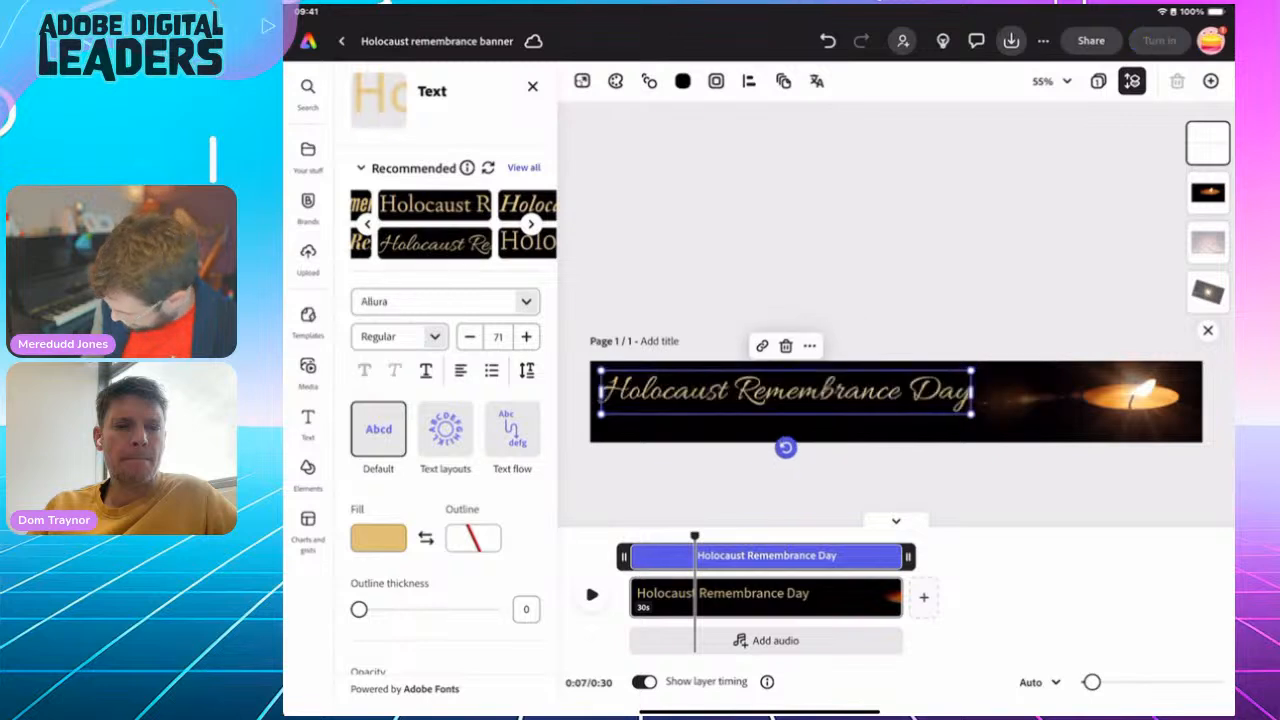
pyautogui.moveTo(972, 412); pyautogui.dragTo(1059, 424)
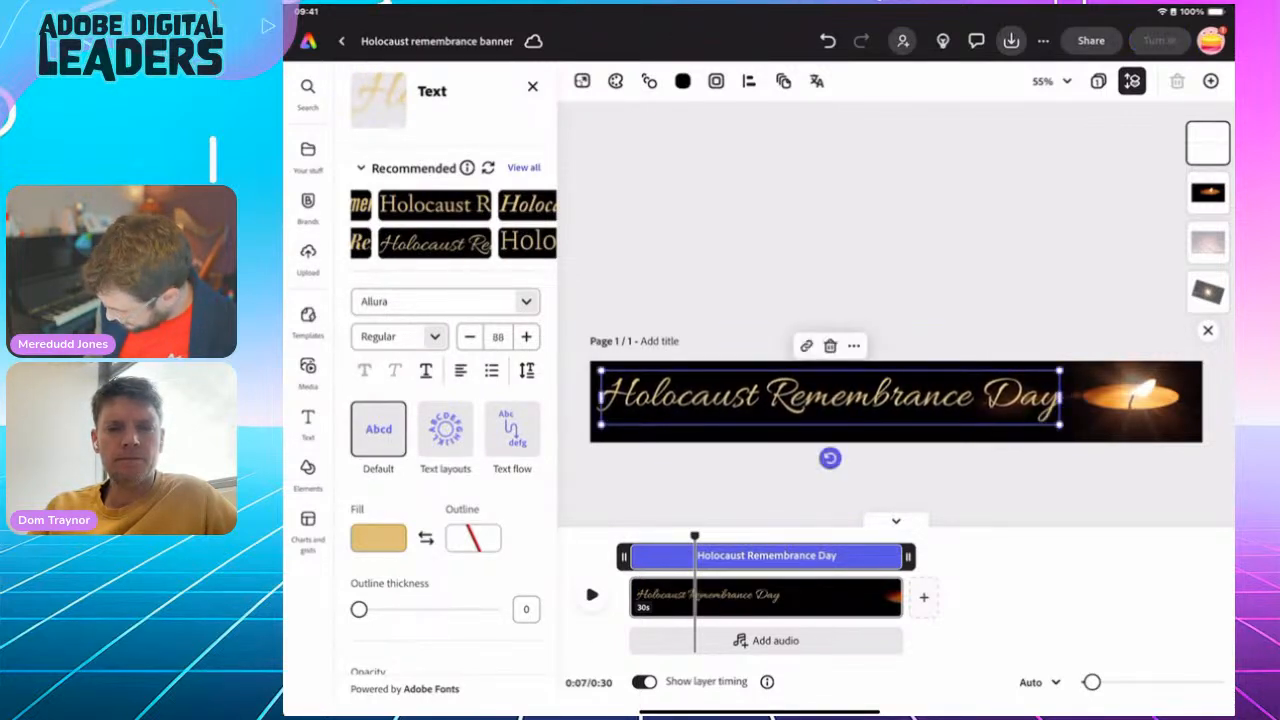
pyautogui.moveTo(832, 398); pyautogui.dragTo(831, 388)
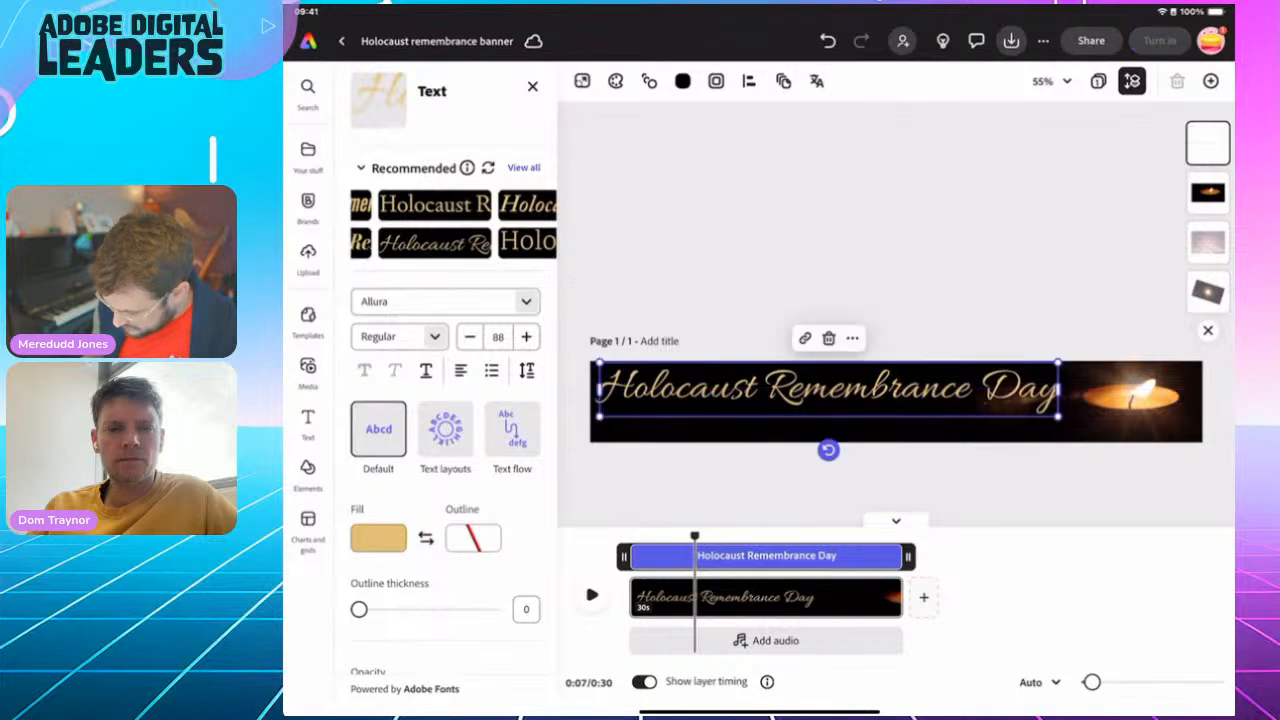
# Apply the recommended Adobe Caslon Pro Semibold Italic font to the title, resize it to 77 and reposition it beside the candle
pyautogui.hscroll(1, 453, 224)
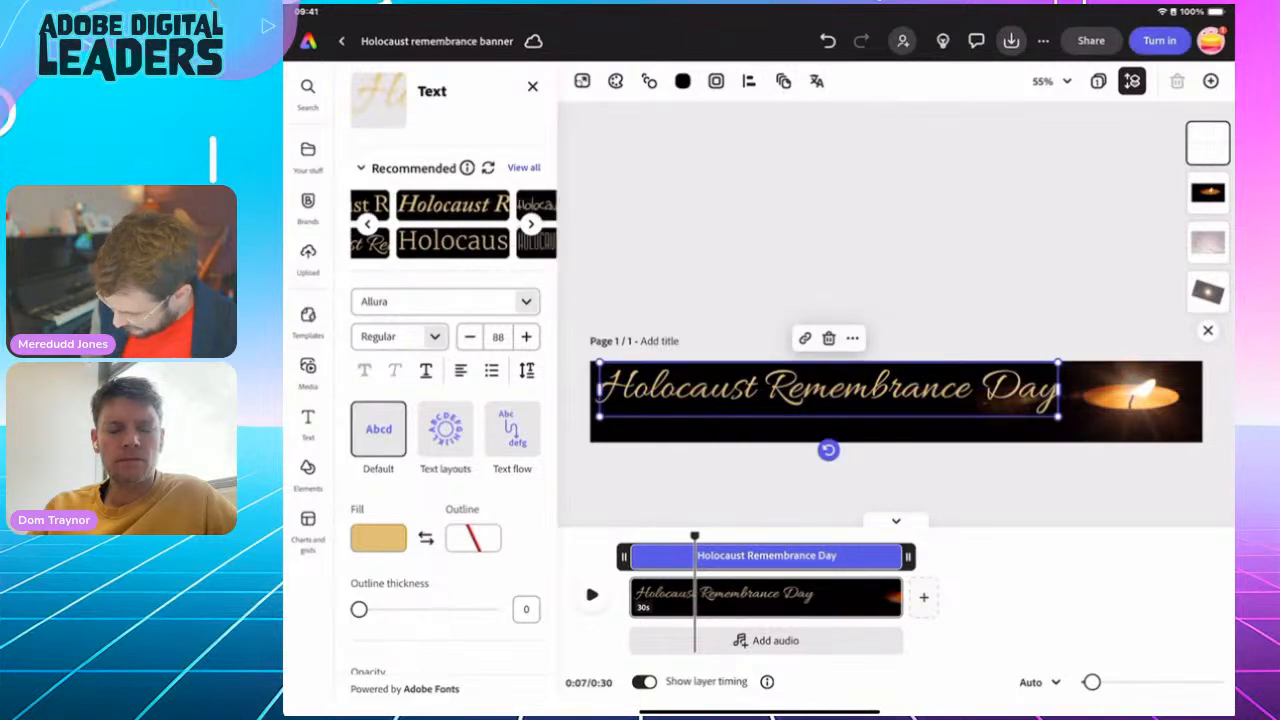
pyautogui.click(453, 205)
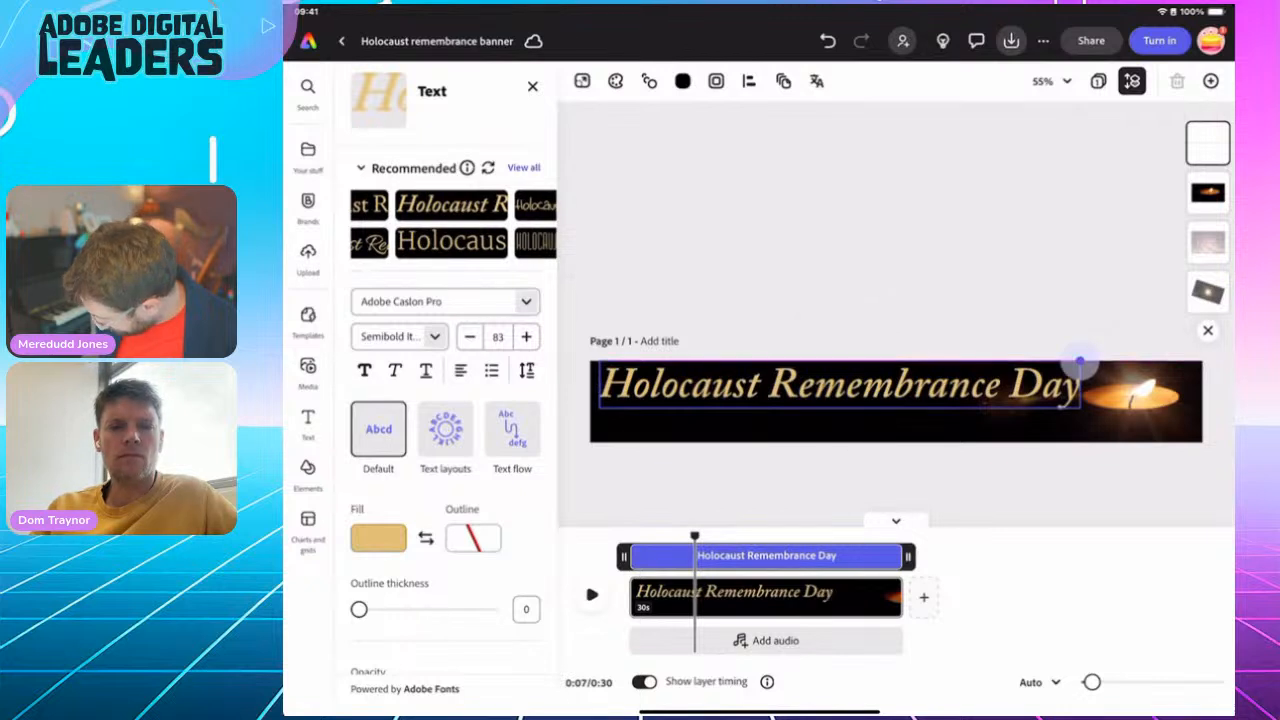
pyautogui.moveTo(1080, 362); pyautogui.dragTo(1042, 365)
pyautogui.moveTo(820, 387); pyautogui.dragTo(825, 389)
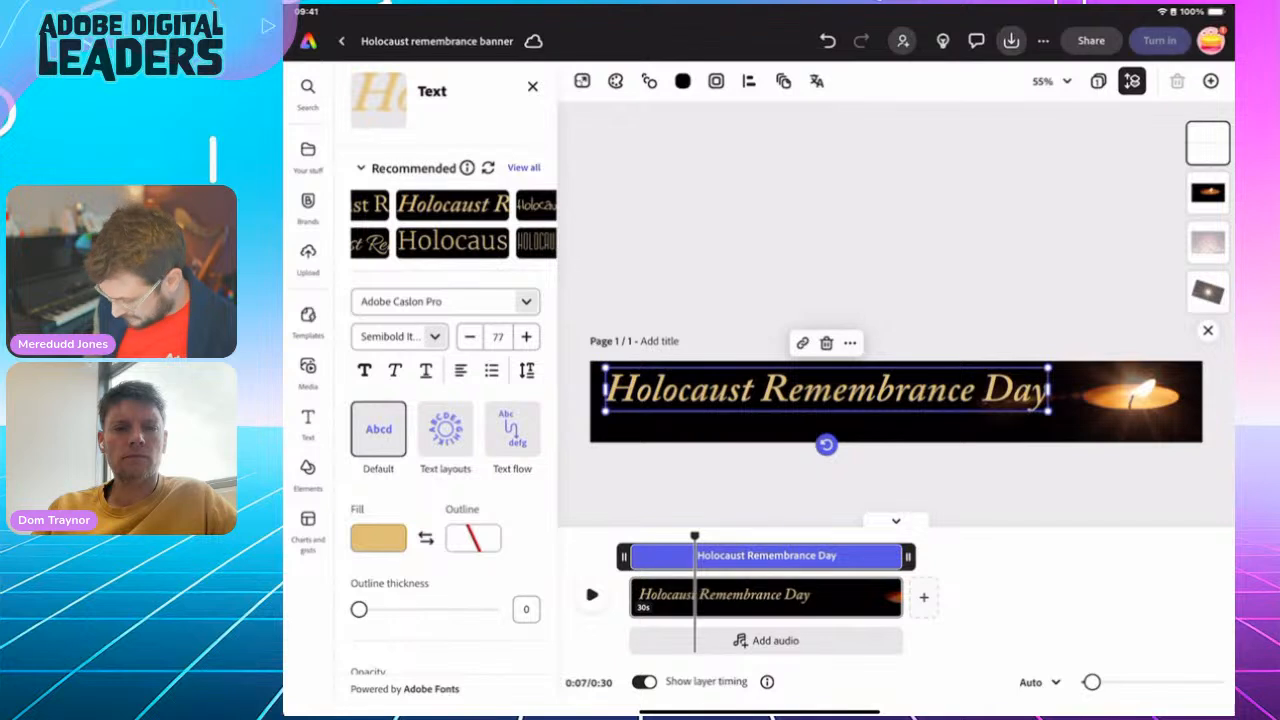
# Duplicate the title text, place the copy beneath the original and reduce it to size 60
pyautogui.click(850, 343)
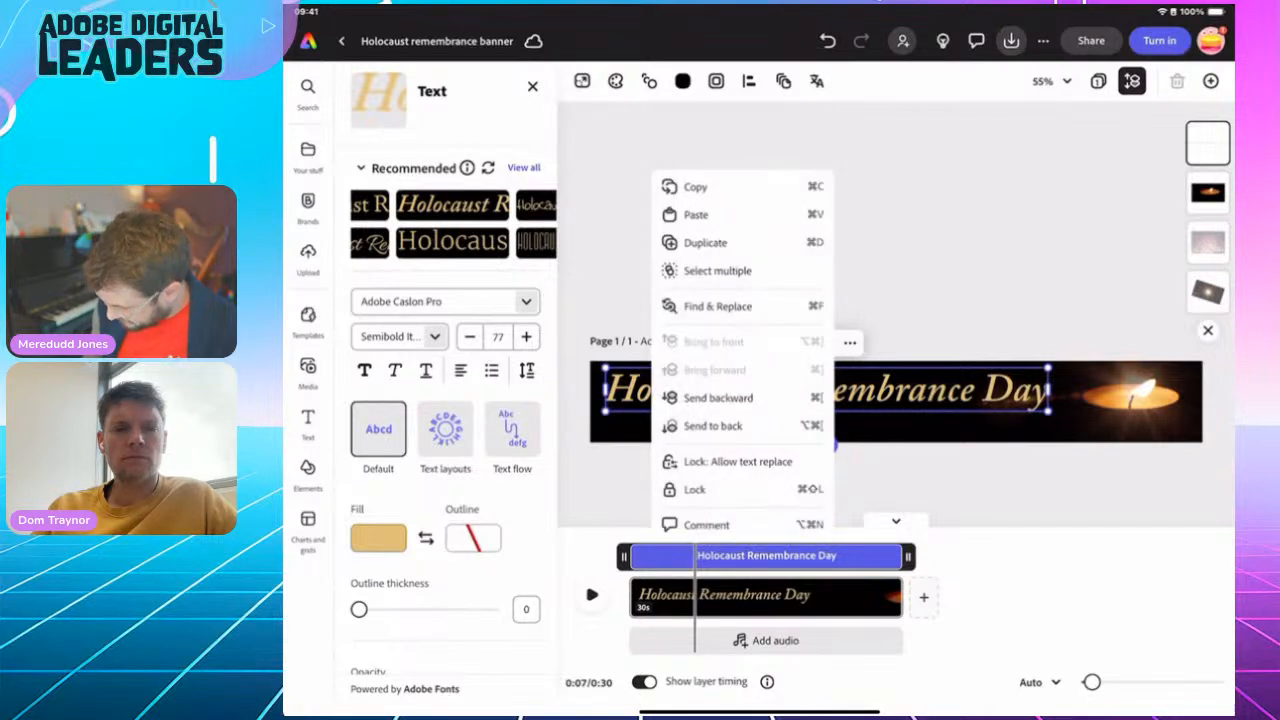
pyautogui.click(705, 242)
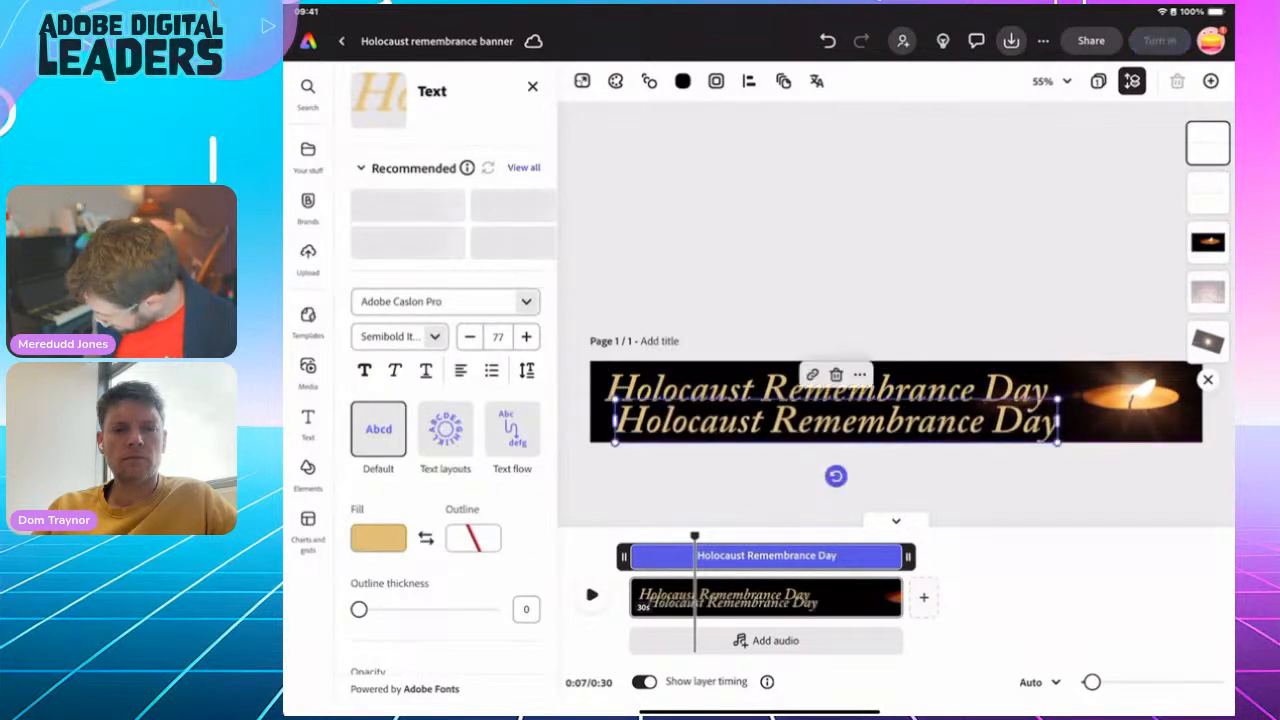
pyautogui.moveTo(836, 421)
pyautogui.mouseDown()
pyautogui.moveTo(808, 443)
pyautogui.moveTo(818, 424)
pyautogui.mouseUp()
pyautogui.moveTo(1039, 402); pyautogui.dragTo(943, 411)
# Replace the wording of the duplicated title with "January 27th 2025"
pyautogui.click(833, 427)
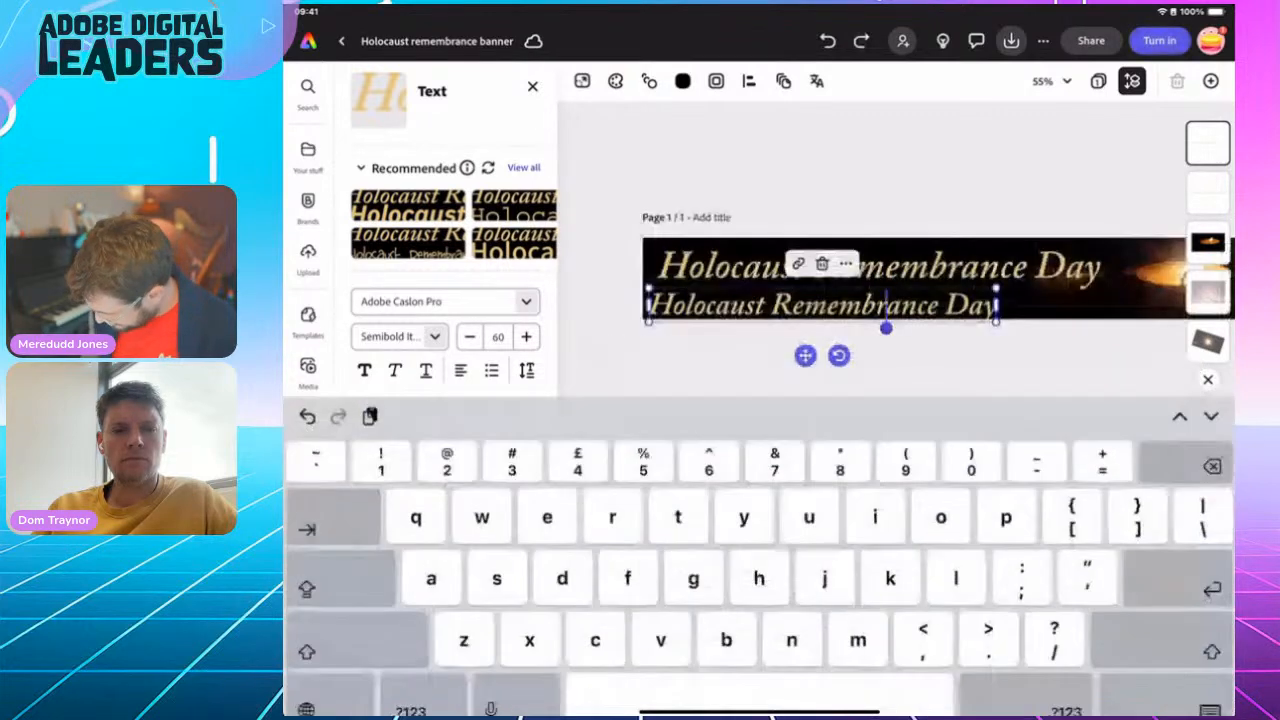
pyautogui.doubleClick(886, 306)
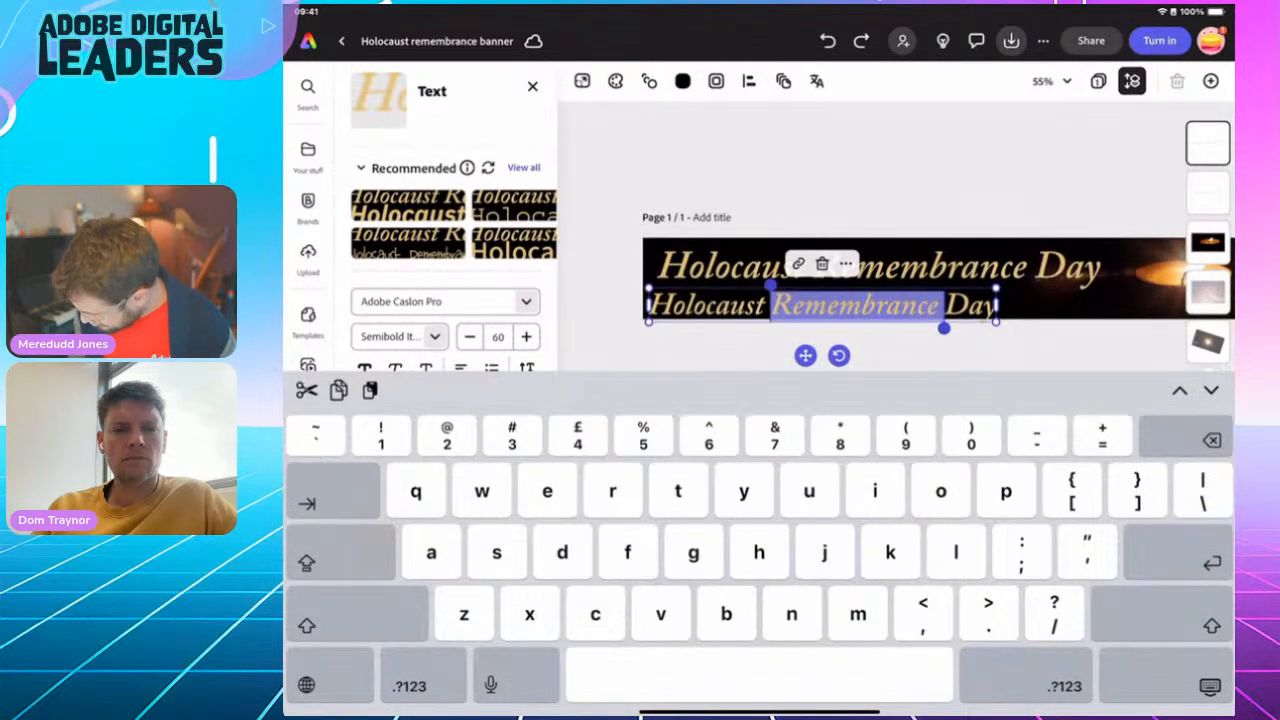
pyautogui.moveTo(944, 326); pyautogui.dragTo(996, 327)
pyautogui.moveTo(771, 287); pyautogui.dragTo(650, 290)
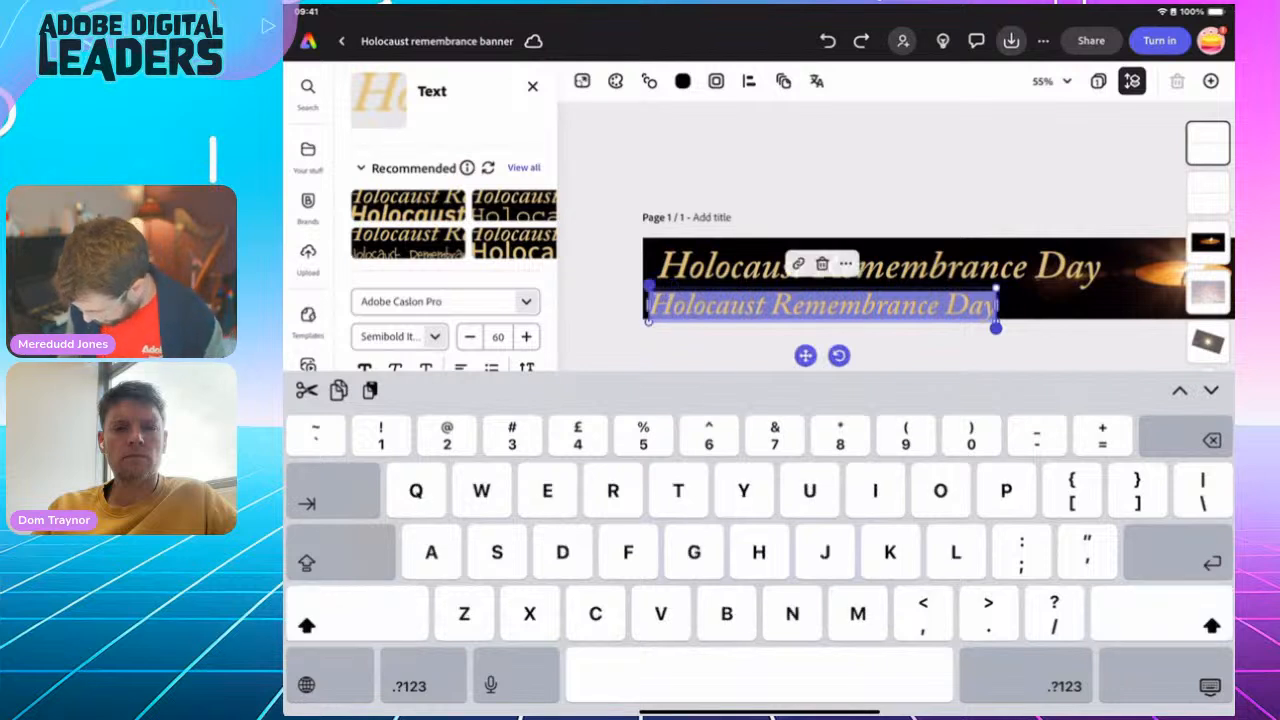
pyautogui.write('January')
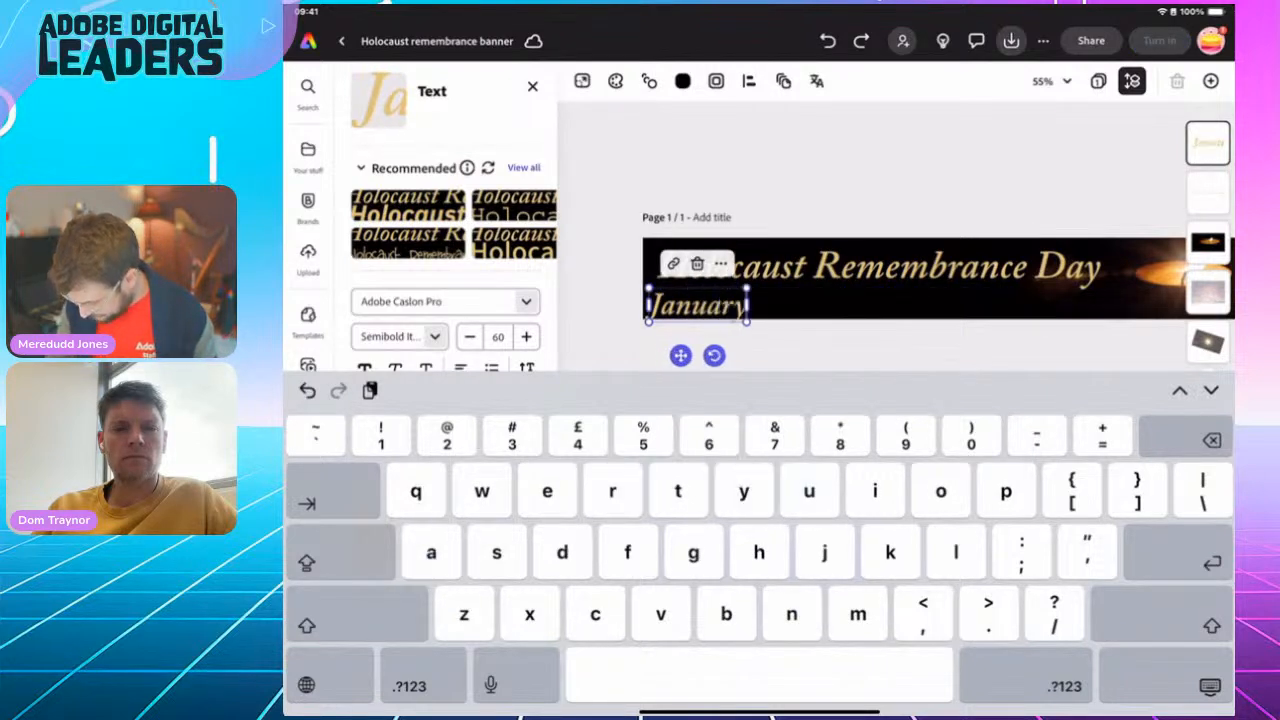
pyautogui.write(' 27')
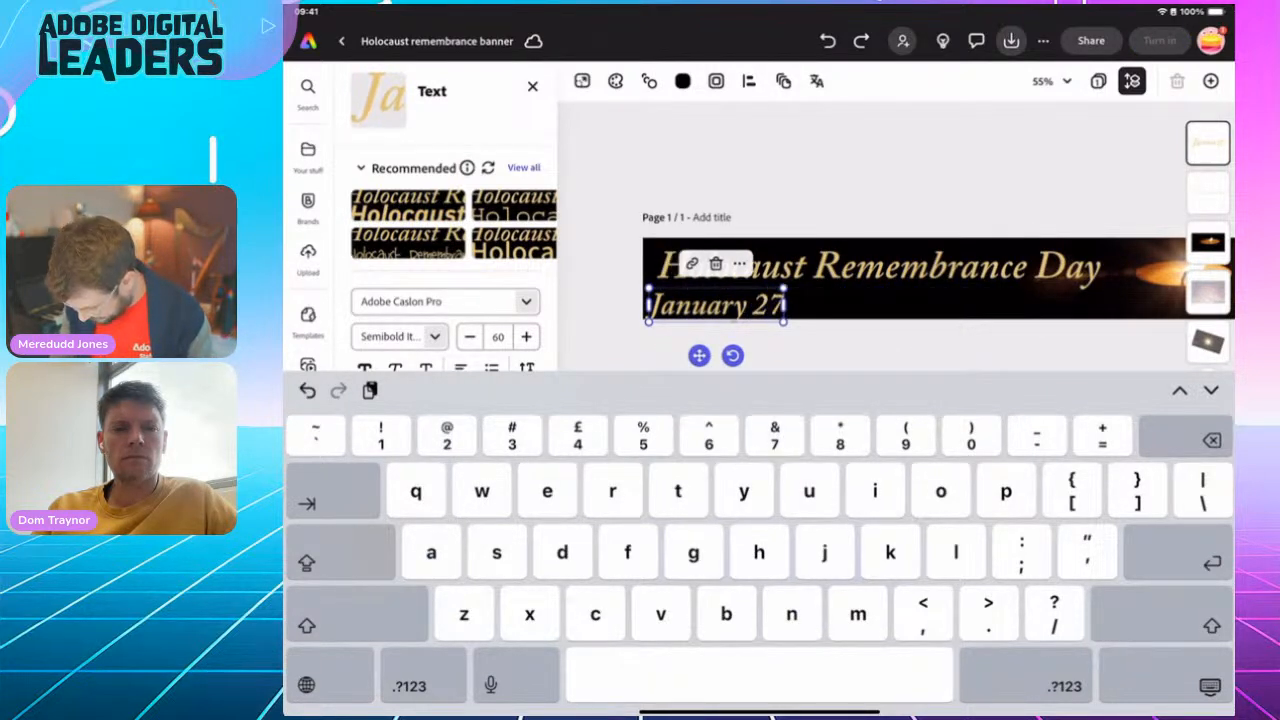
pyautogui.write('th 2025')
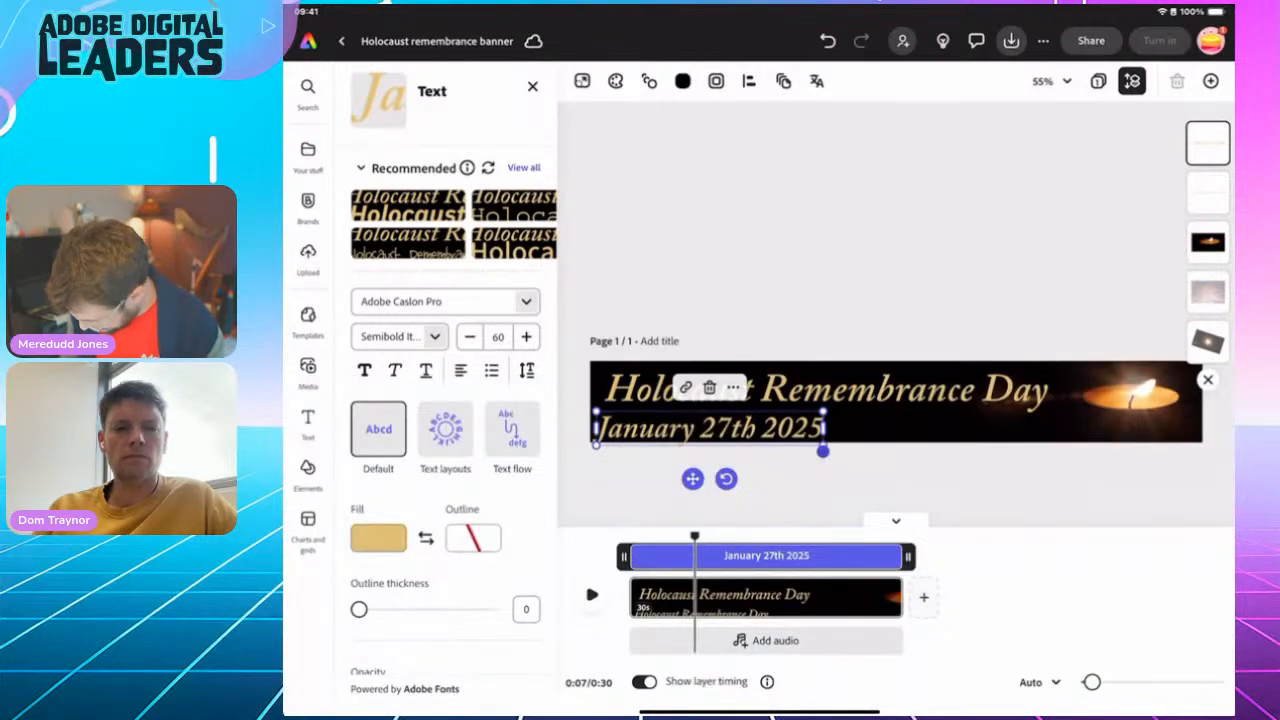
# Shrink the date text to size 43 and position it beneath the title, towards the title's right end
pyautogui.moveTo(596, 445); pyautogui.dragTo(661, 435)
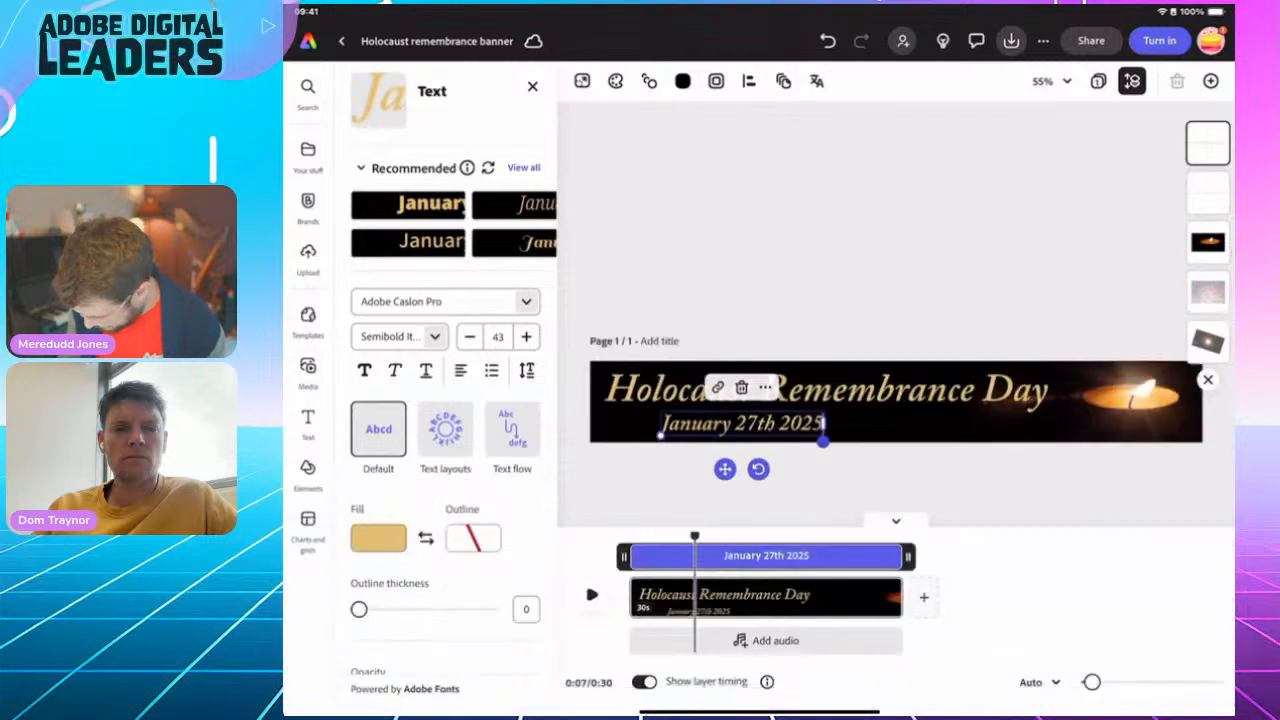
pyautogui.moveTo(725, 469); pyautogui.dragTo(923, 460)
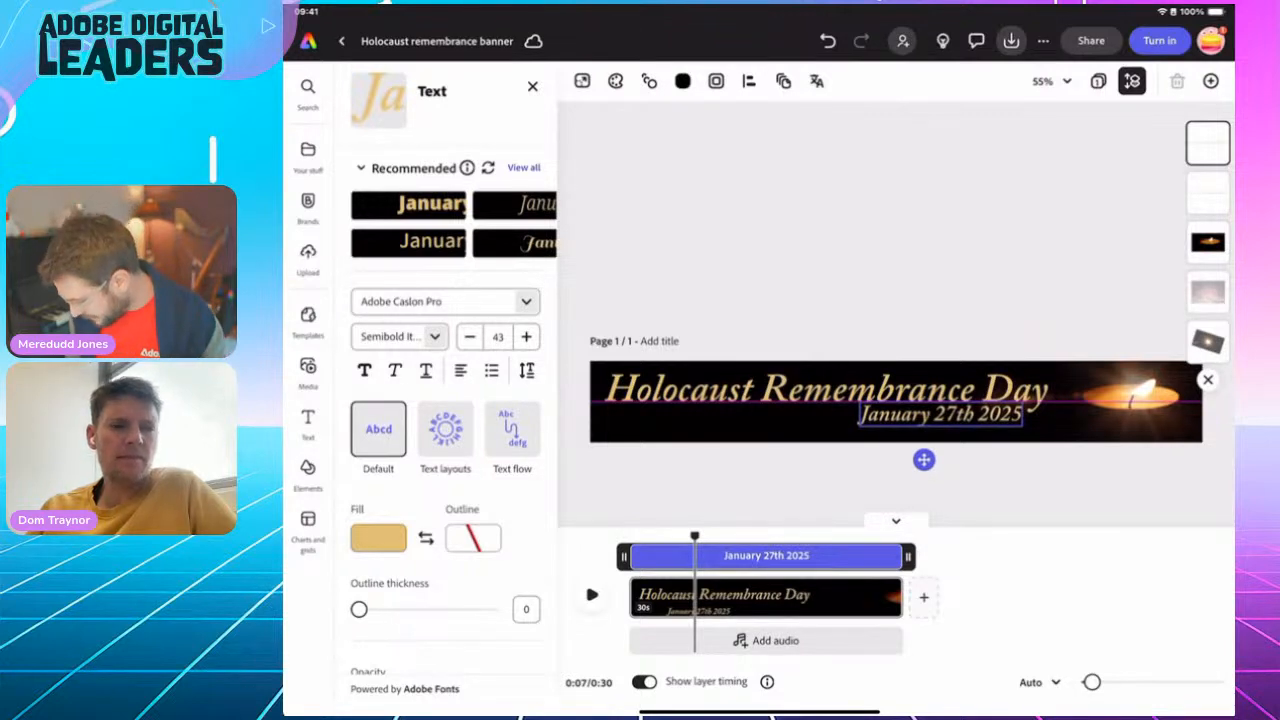
pyautogui.moveTo(923, 459)
pyautogui.mouseDown()
pyautogui.moveTo(942, 460)
pyautogui.moveTo(924, 459)
pyautogui.mouseUp()
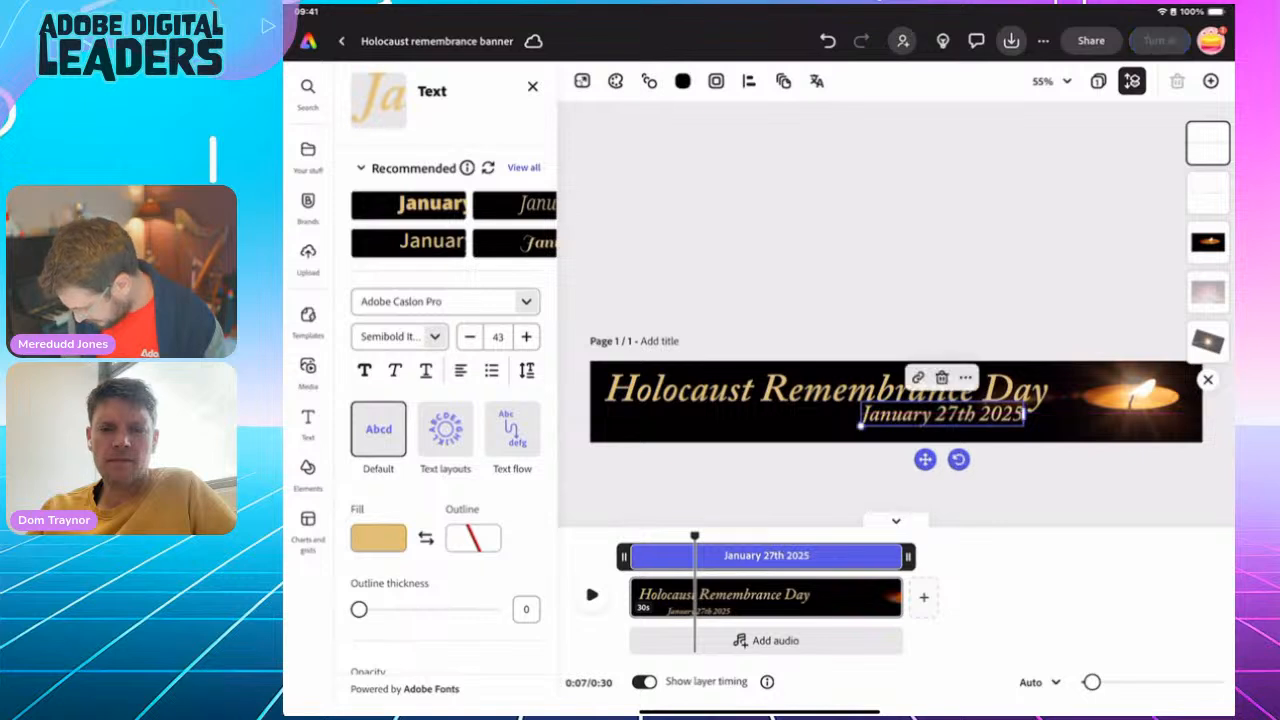
pyautogui.click(880, 250)
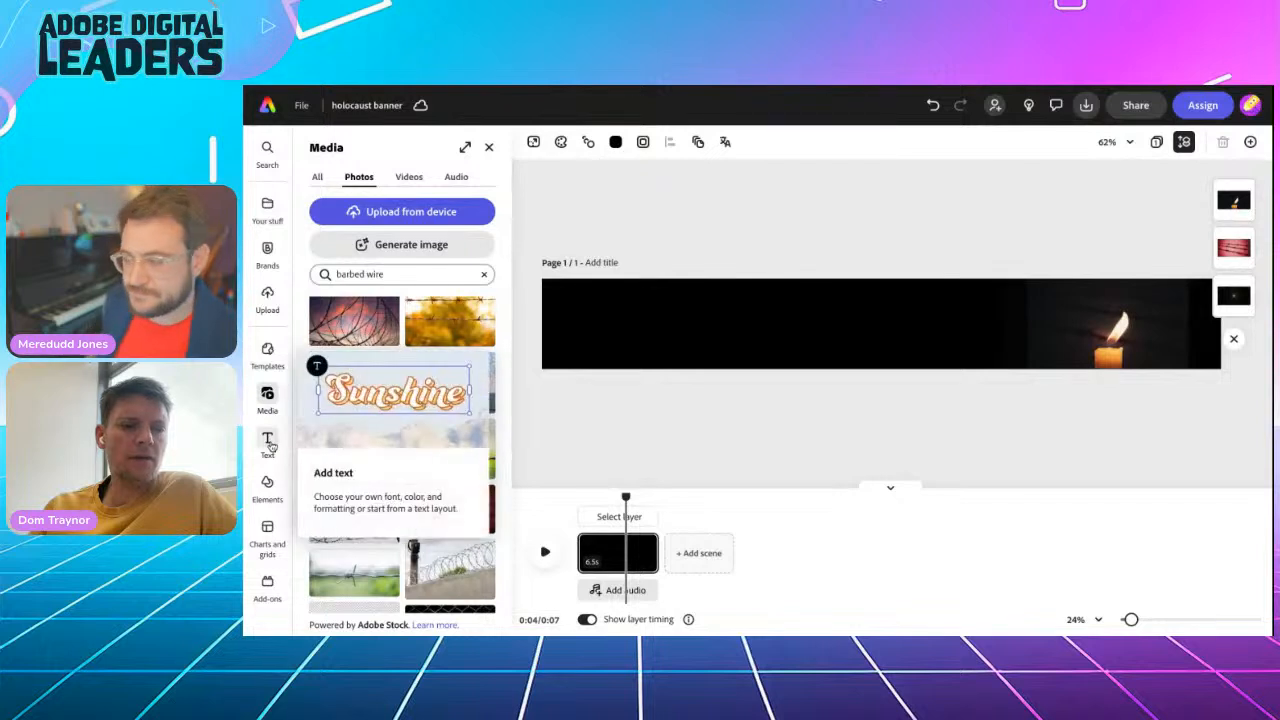
# In the "holocaust banner" project, add a text box reading "Holocaust Remembrance Day"
pyautogui.click(268, 443)
pyautogui.click(380, 178)
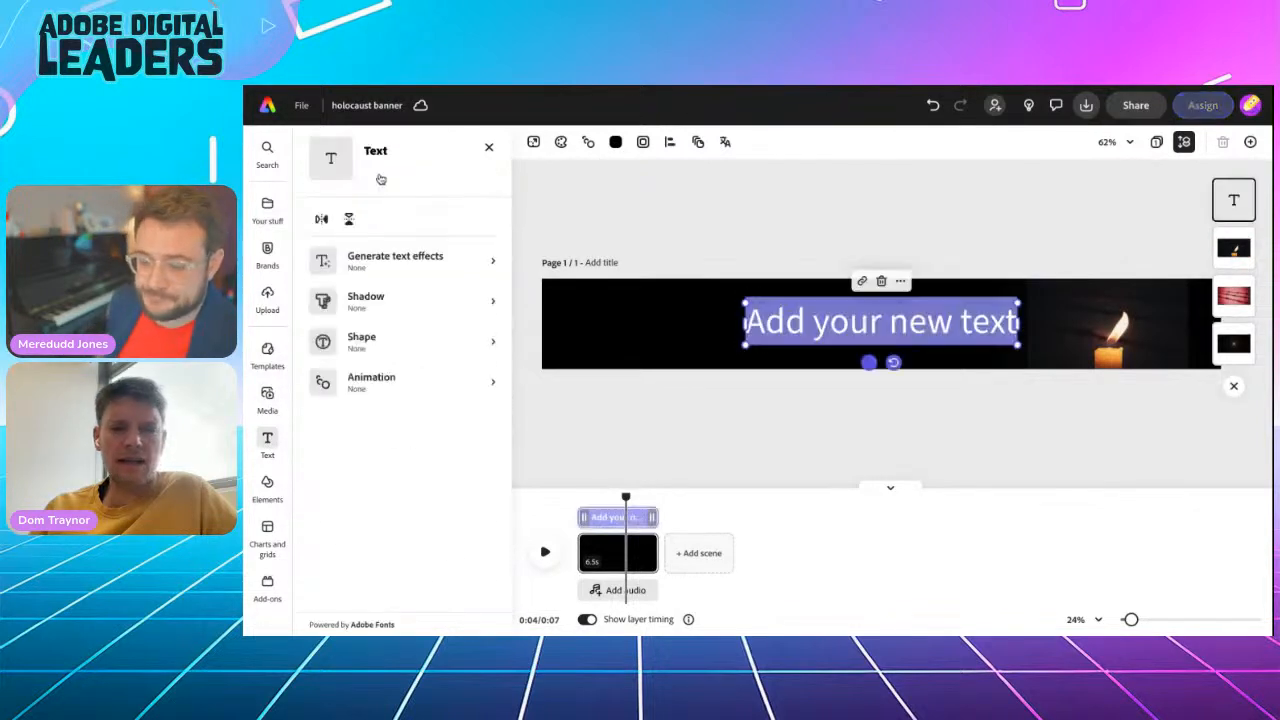
pyautogui.write('Holocaus')
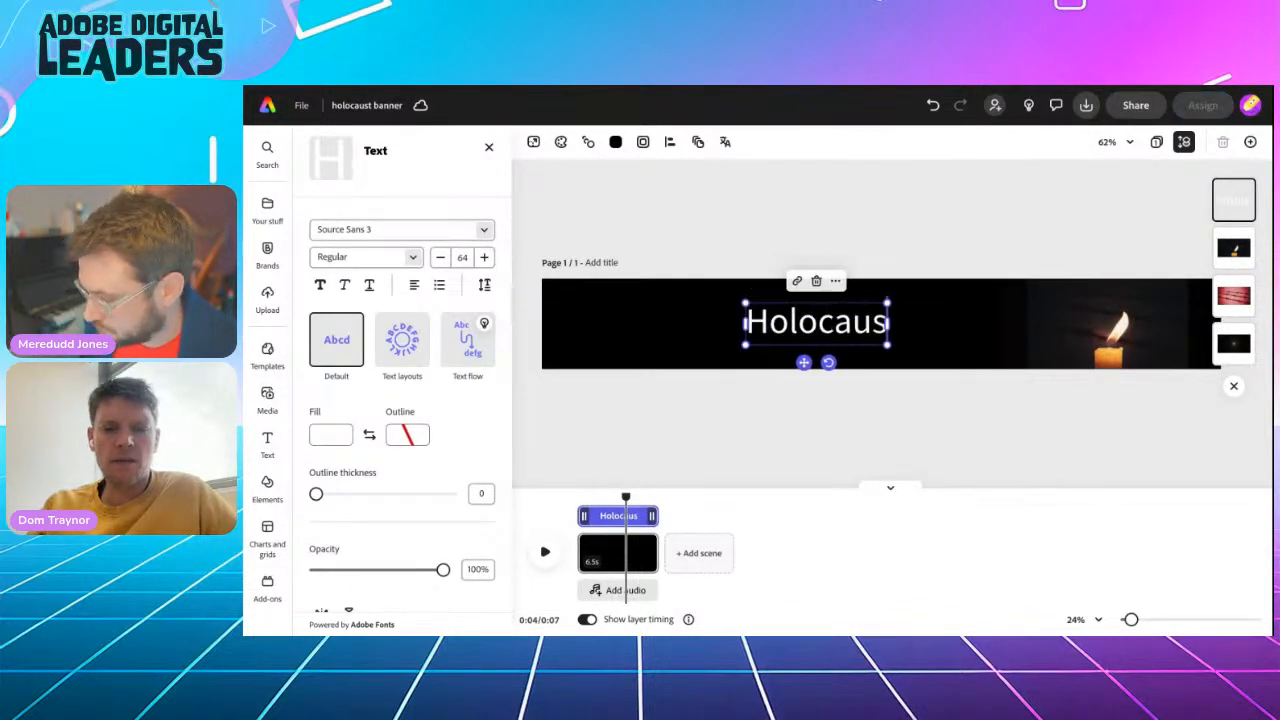
pyautogui.write('t Remembrance Day')
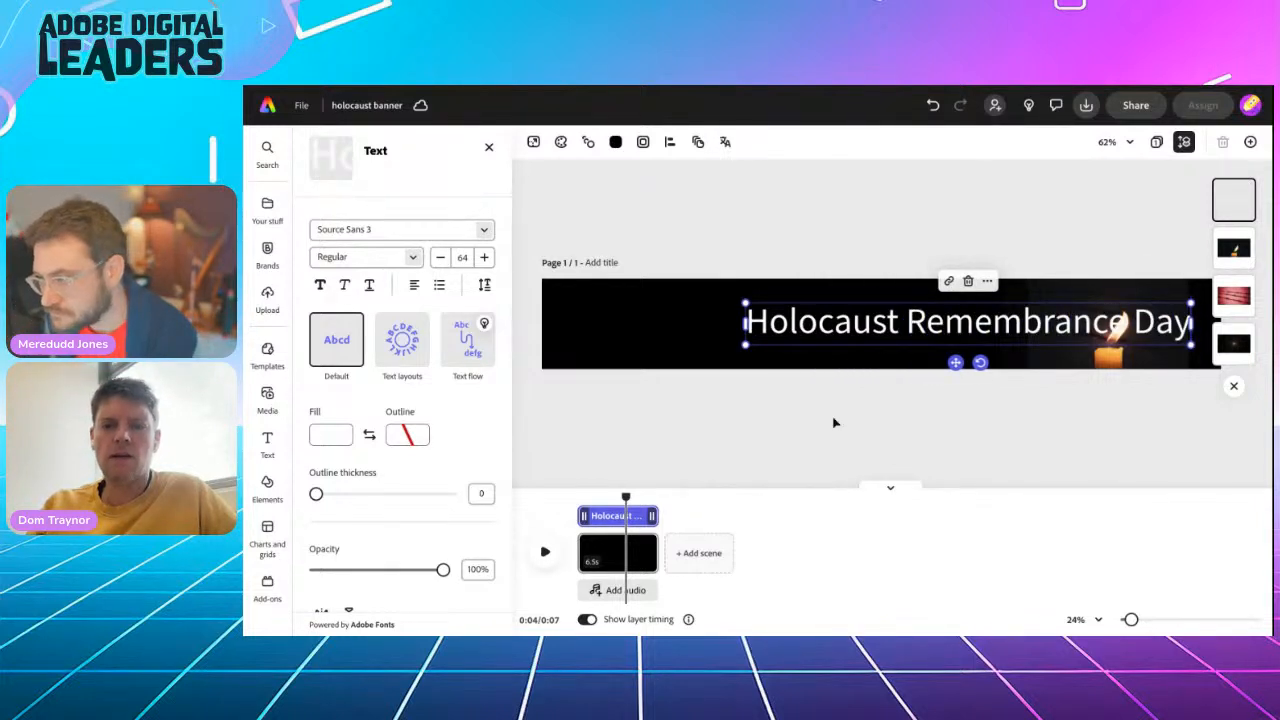
# Move the new title to the left of the candle and fill it with an orange sampled from the candle
pyautogui.moveTo(955, 362); pyautogui.dragTo(766, 352)
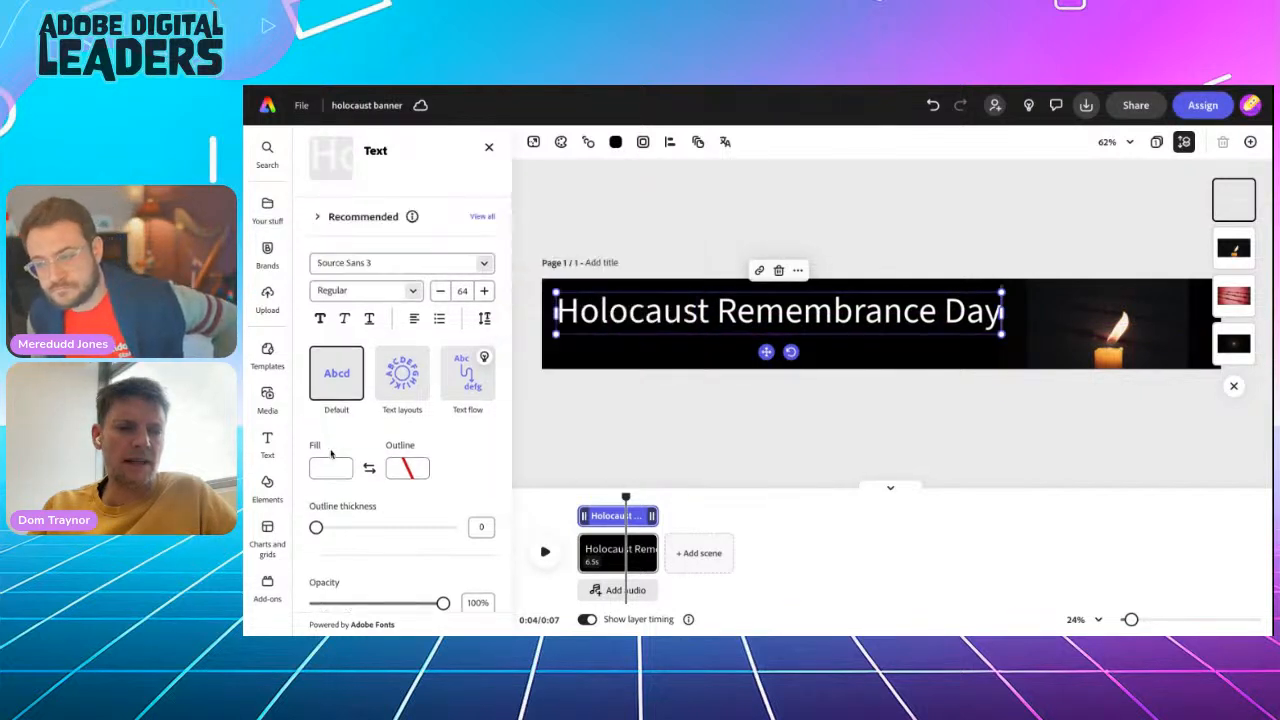
pyautogui.click(330, 470)
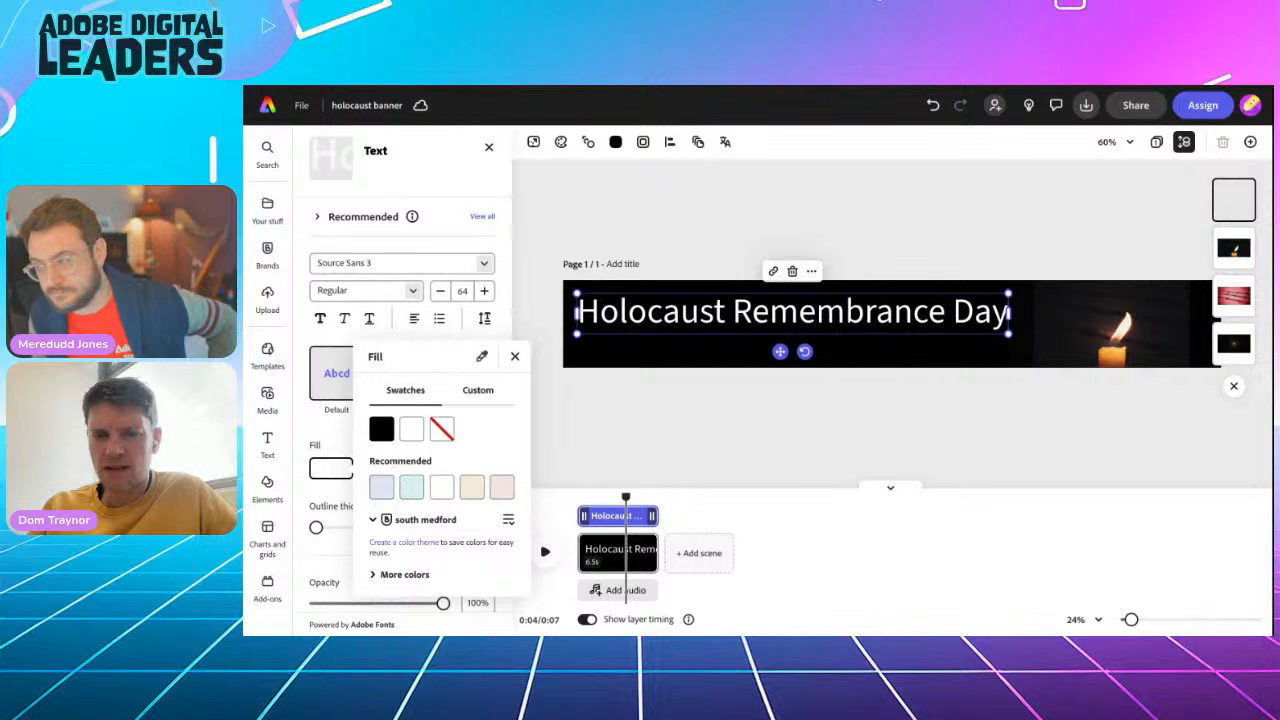
pyautogui.click(1112, 356)
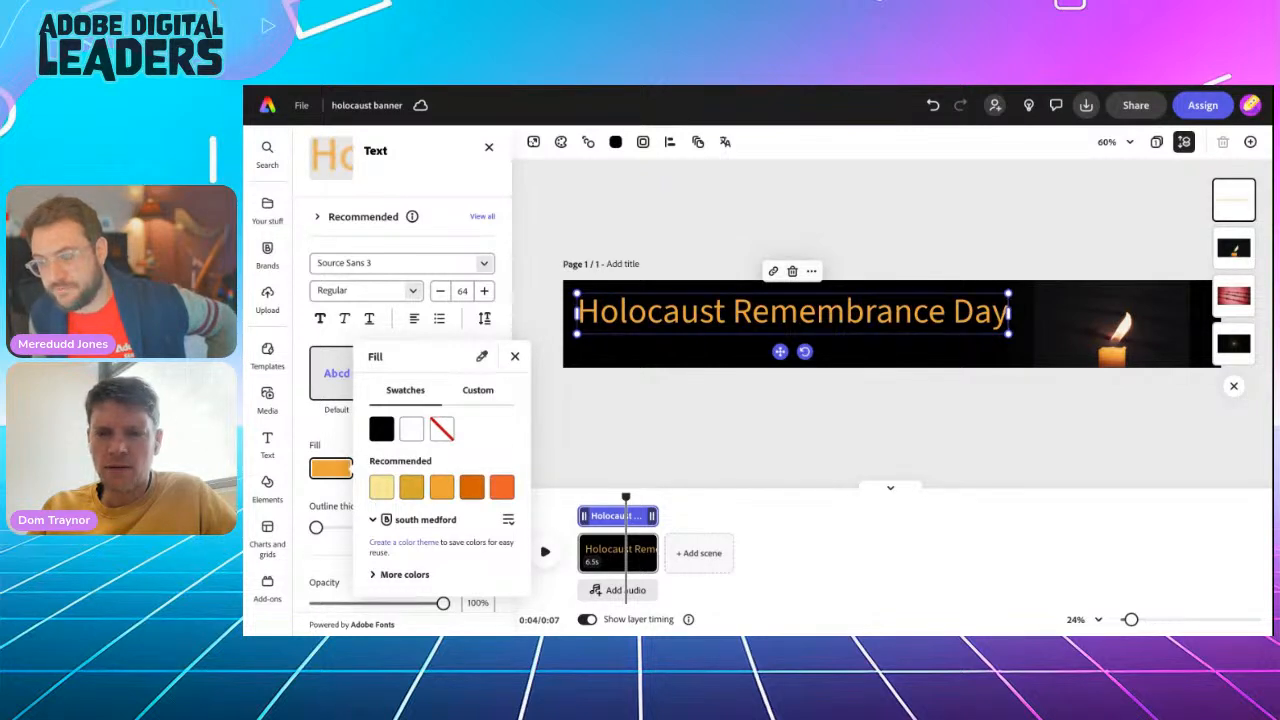
pyautogui.click(848, 190)
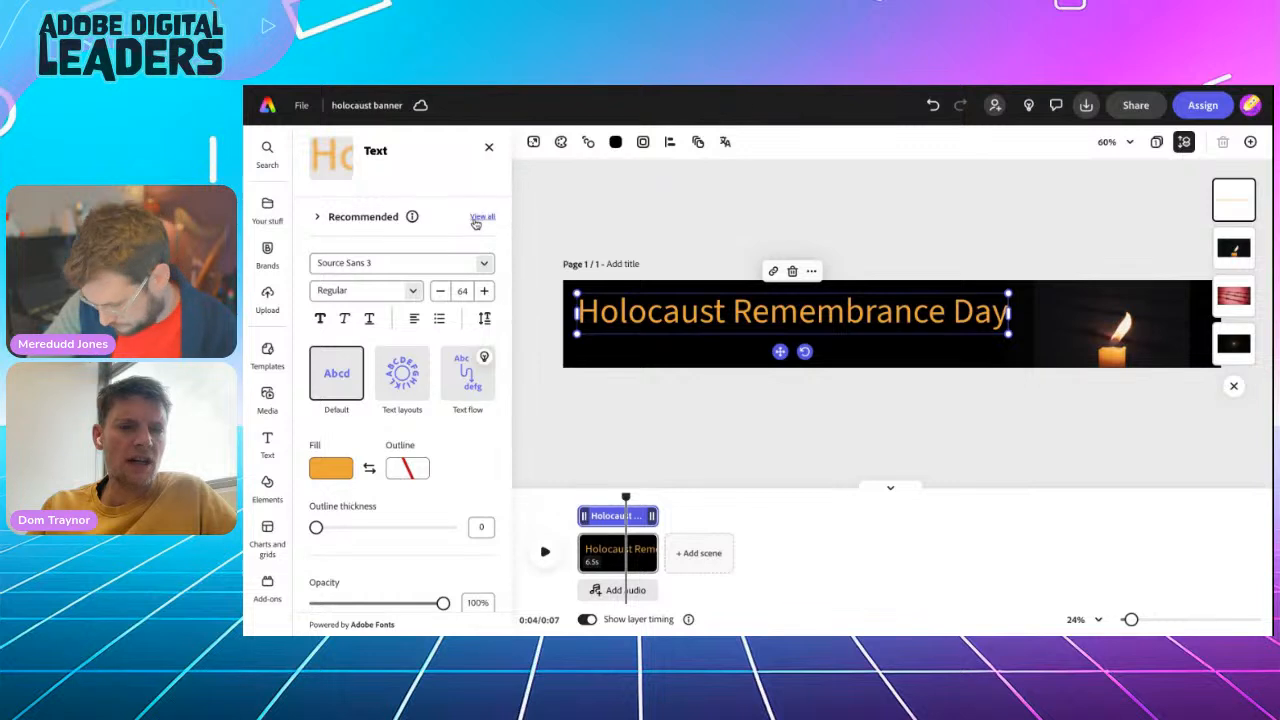
# Search the fonts for "im fell" and set the title in IM FELL Double Pica SC
pyautogui.click(375, 263)
pyautogui.write('im fell')
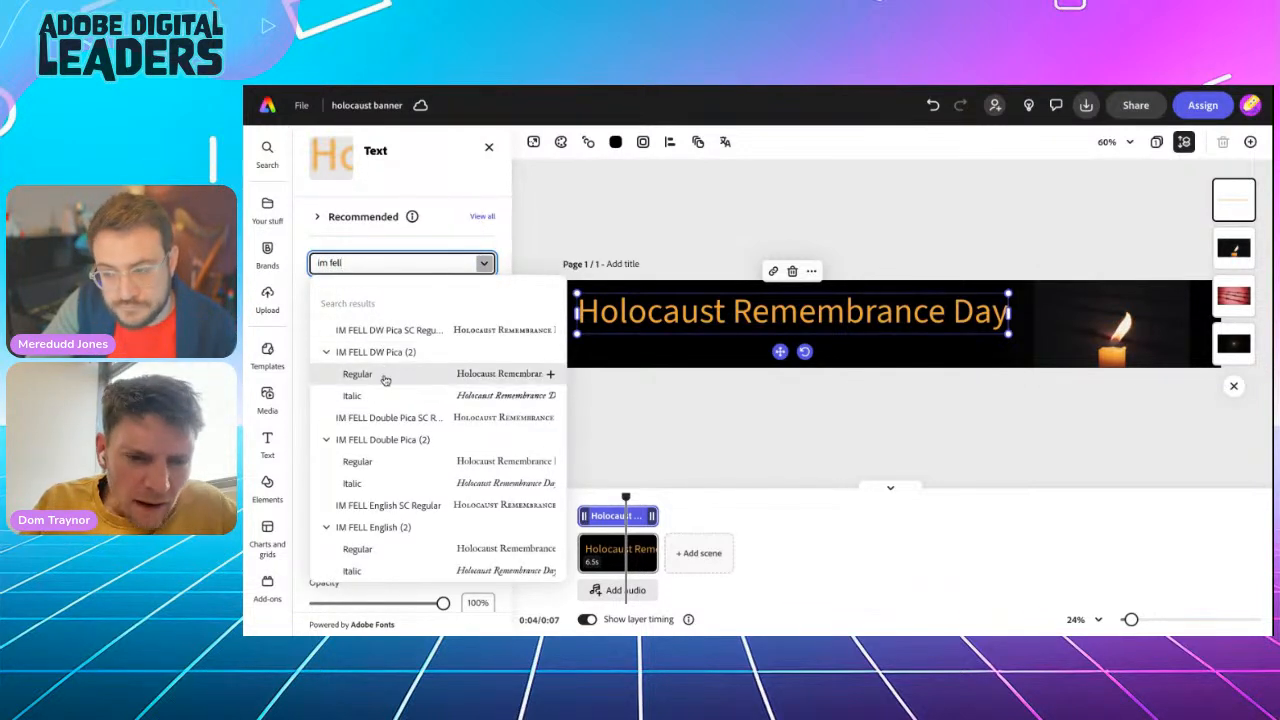
pyautogui.scroll(-2, 372, 437)
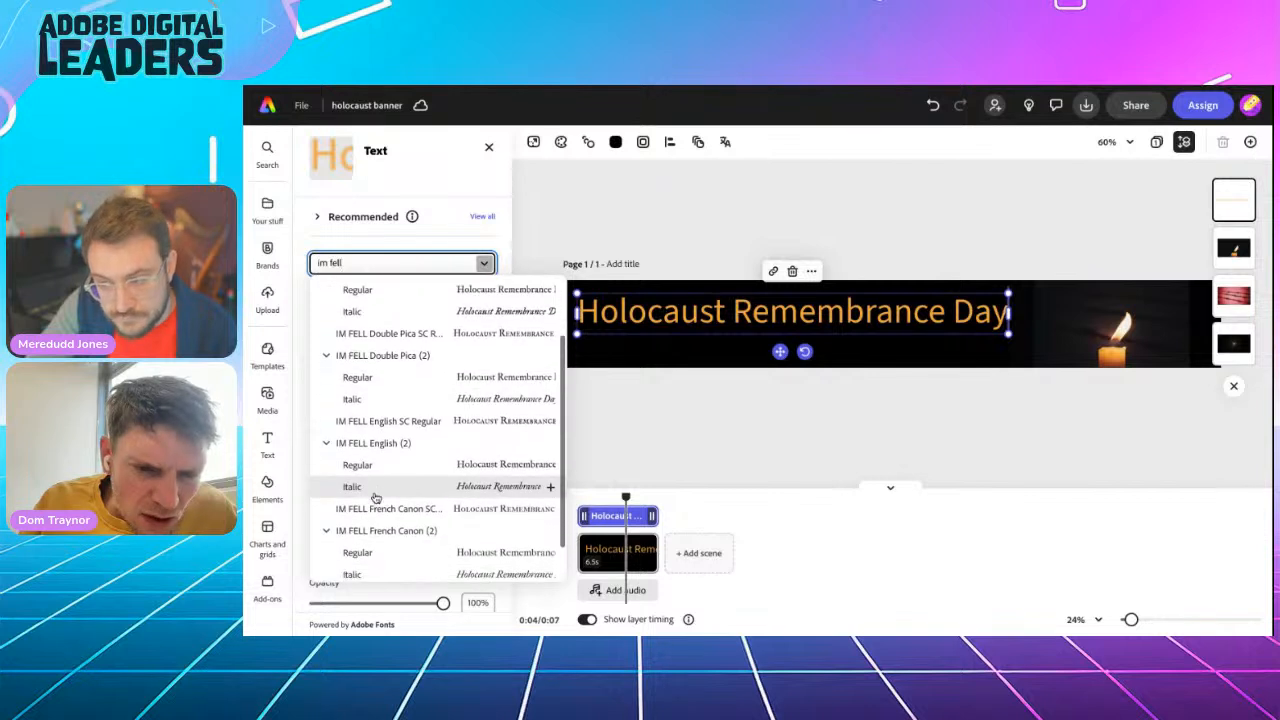
pyautogui.scroll(-1, 375, 497)
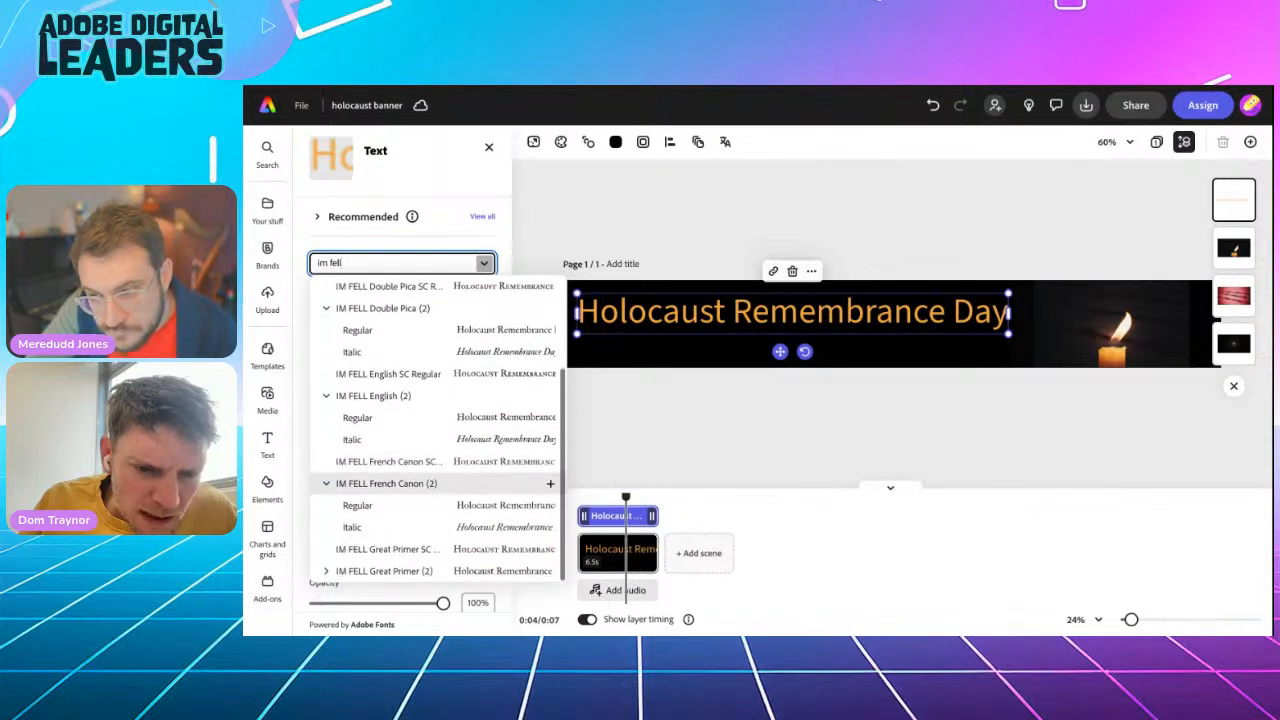
pyautogui.scroll(3, 390, 450)
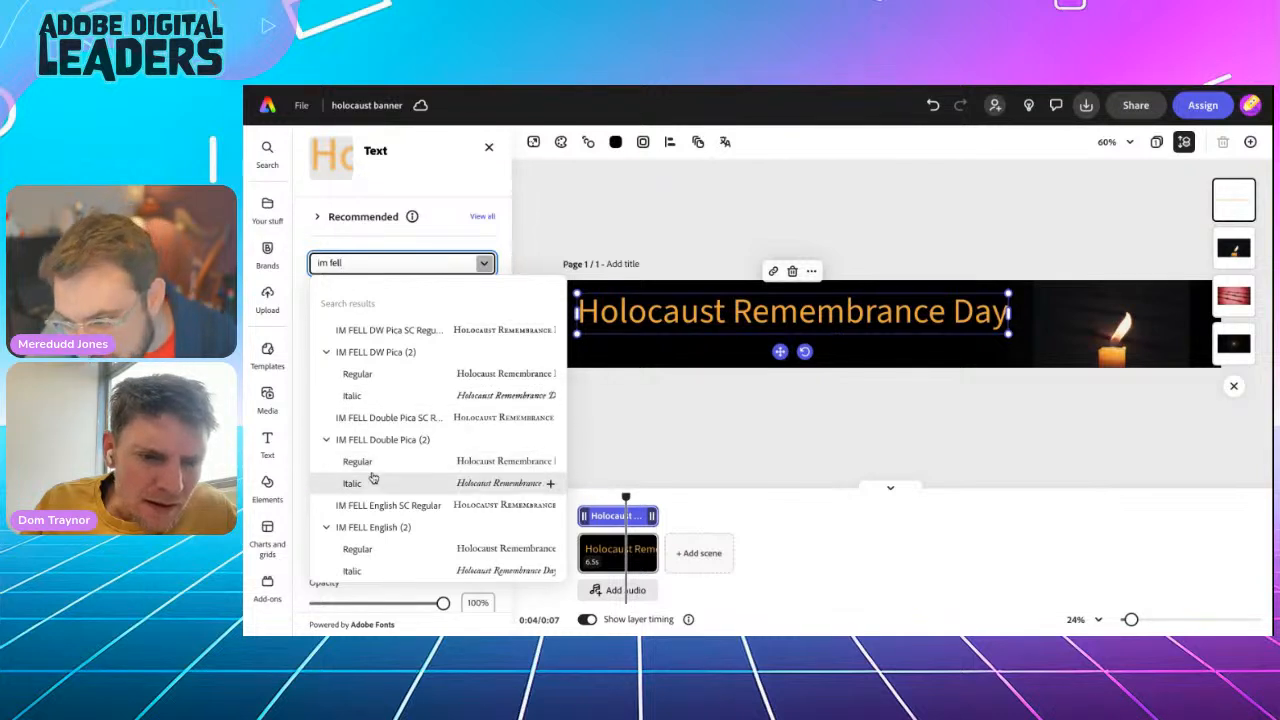
pyautogui.click(404, 421)
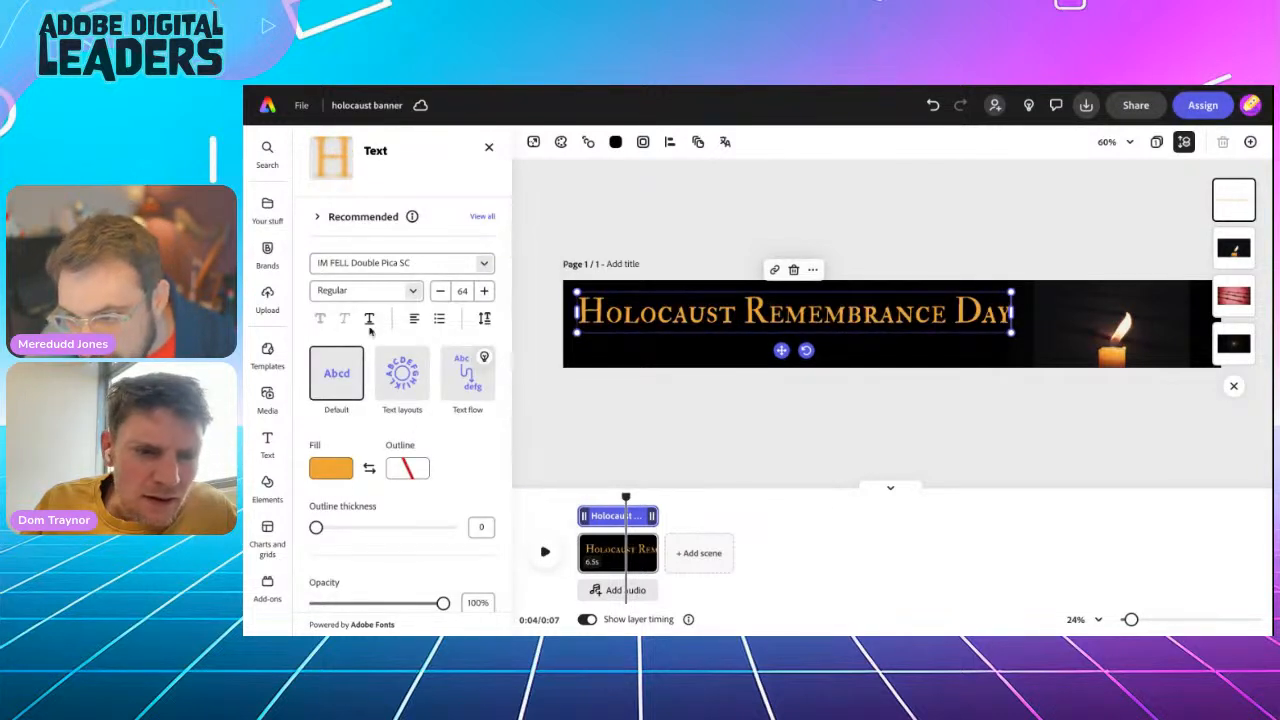
# Enlarge the "Holocaust Remembrance Day" title to size 72 so it extends closer to the candle
pyautogui.click(411, 291)
pyautogui.click(411, 291)
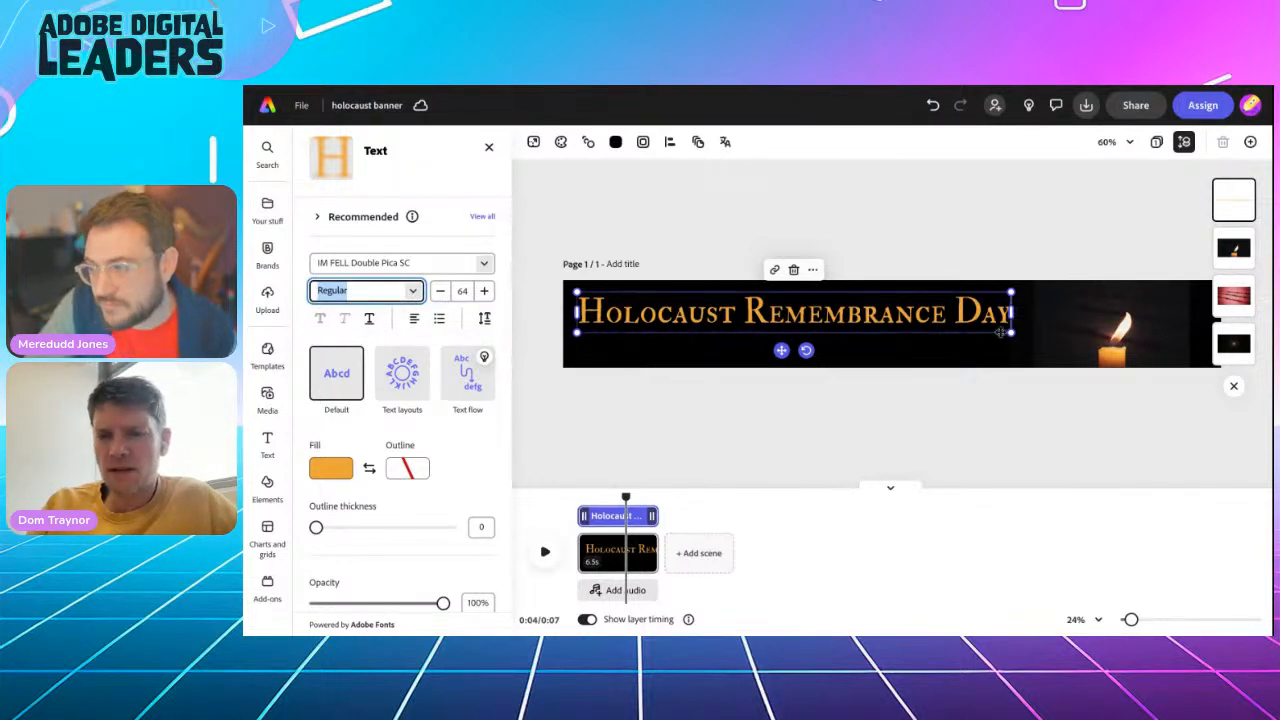
pyautogui.moveTo(1010, 333); pyautogui.dragTo(1049, 340)
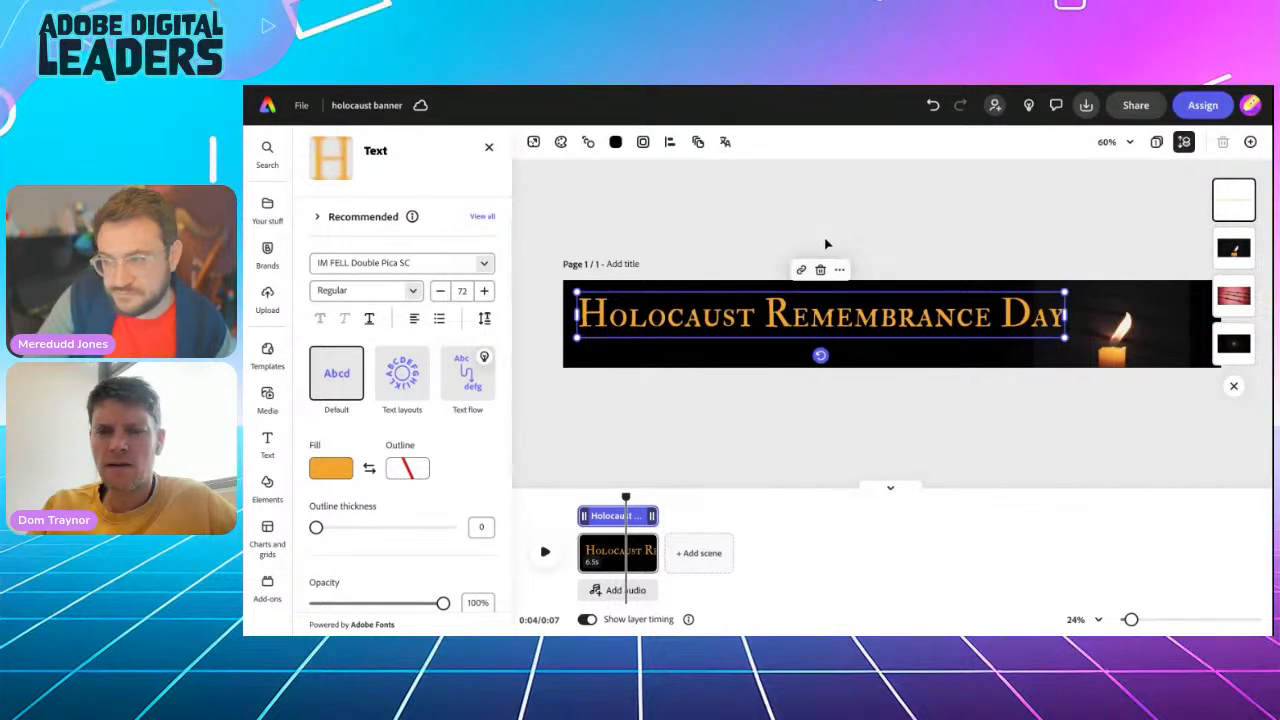
# Duplicate the title and replace the copy's wording with "27th January 2025"
pyautogui.click(839, 270)
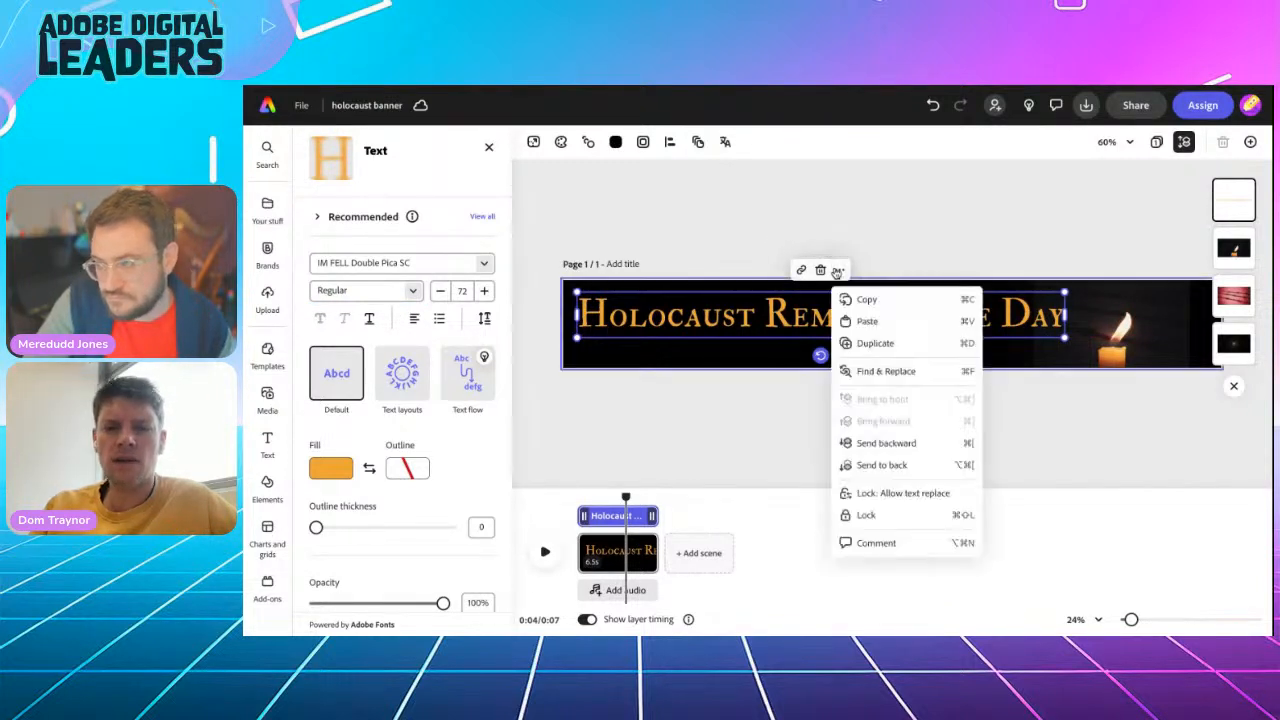
pyautogui.click(870, 343)
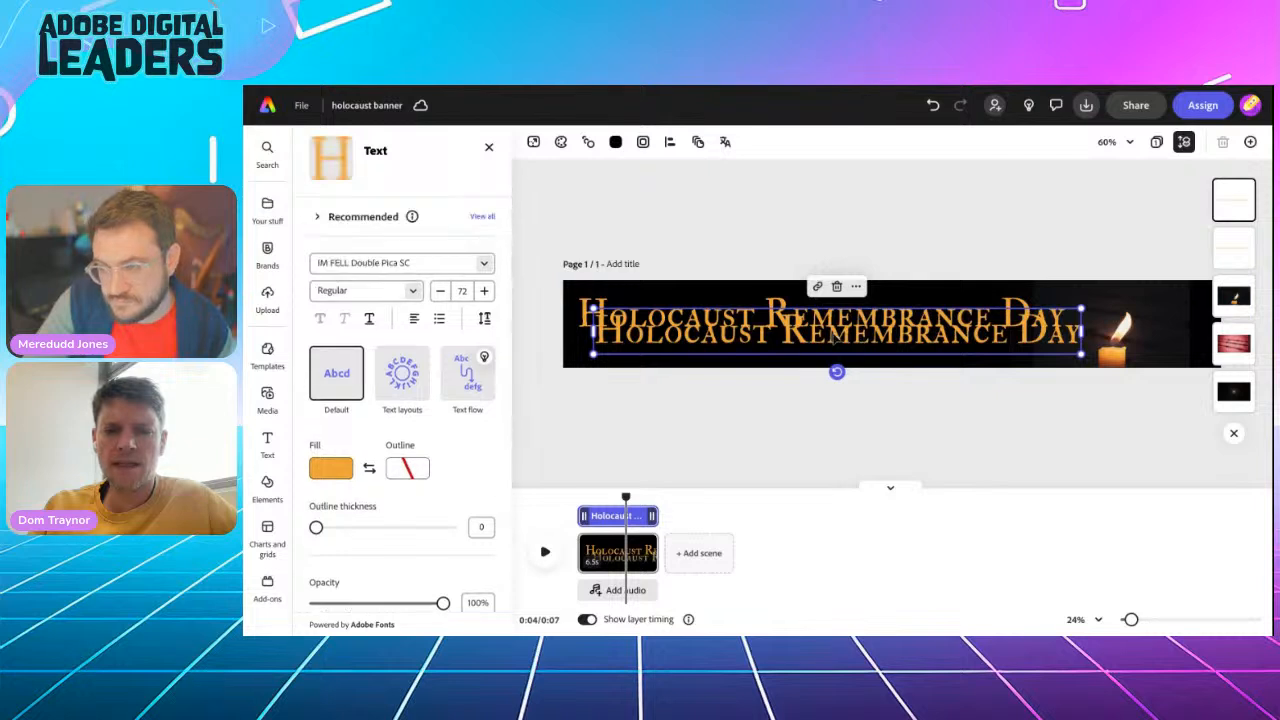
pyautogui.doubleClick(835, 338)
pyautogui.tripleClick(835, 338)
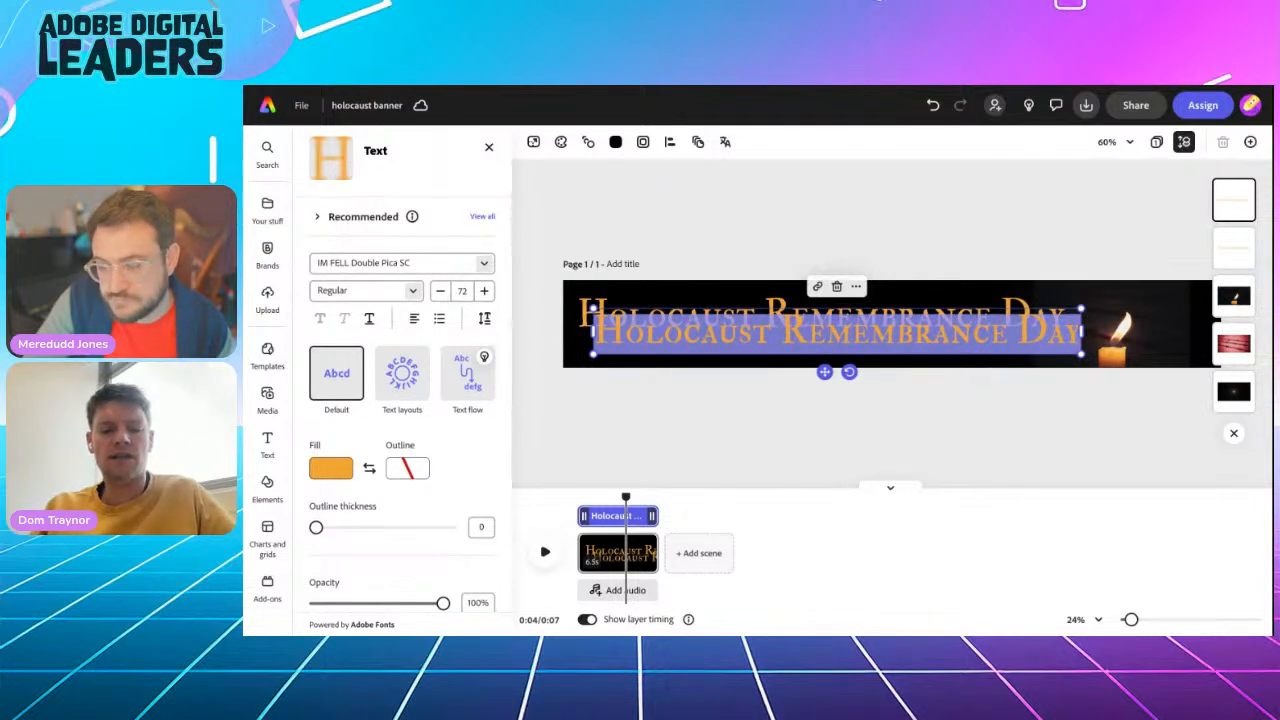
pyautogui.write('2')
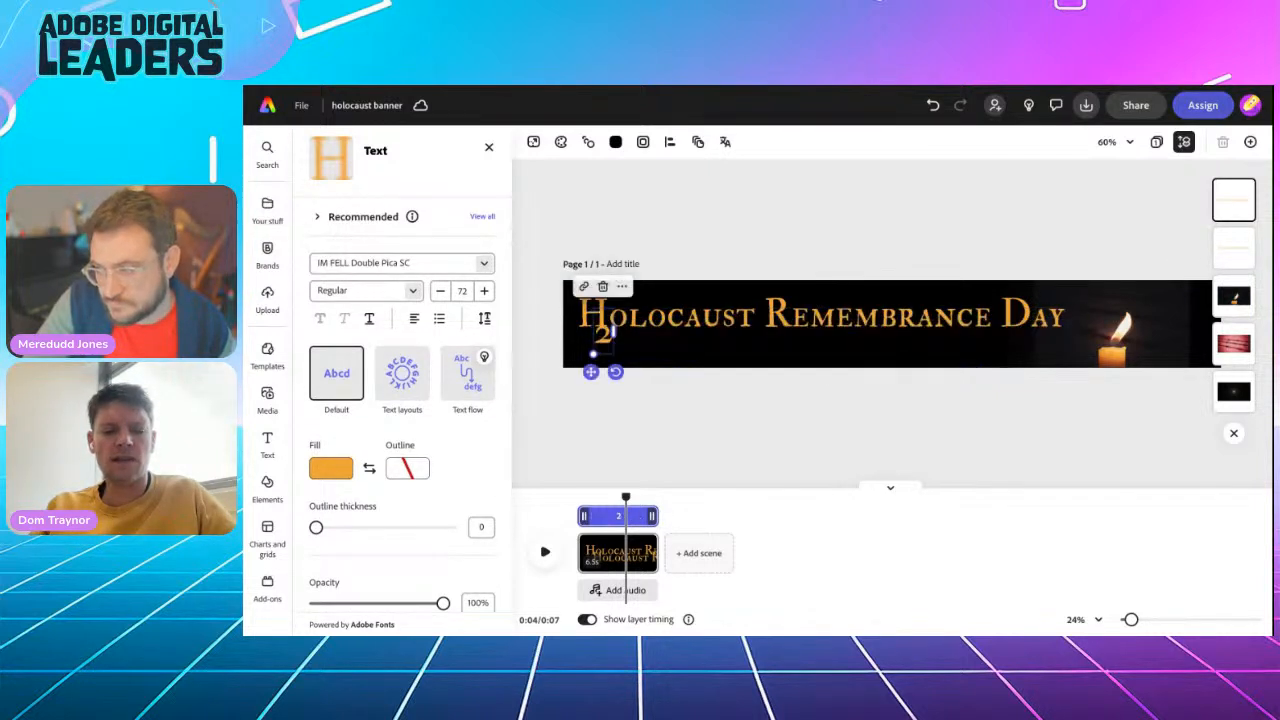
pyautogui.write('7t')
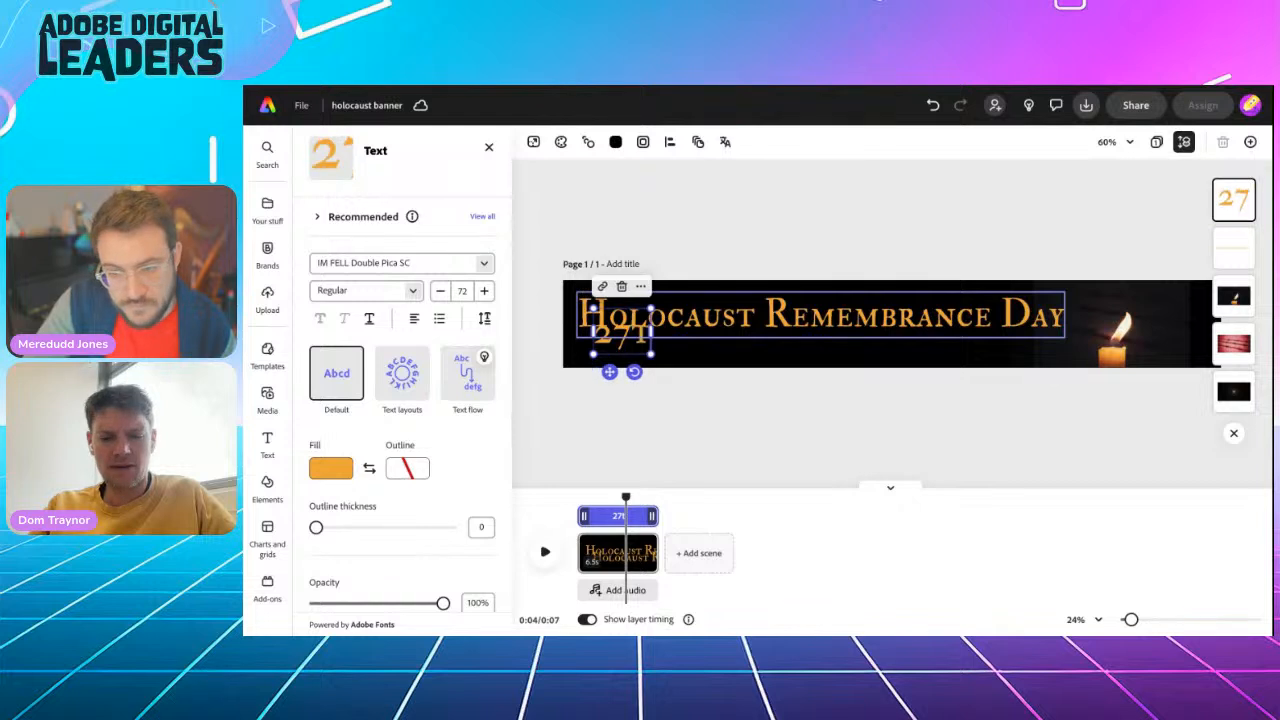
pyautogui.write('h January 2025')
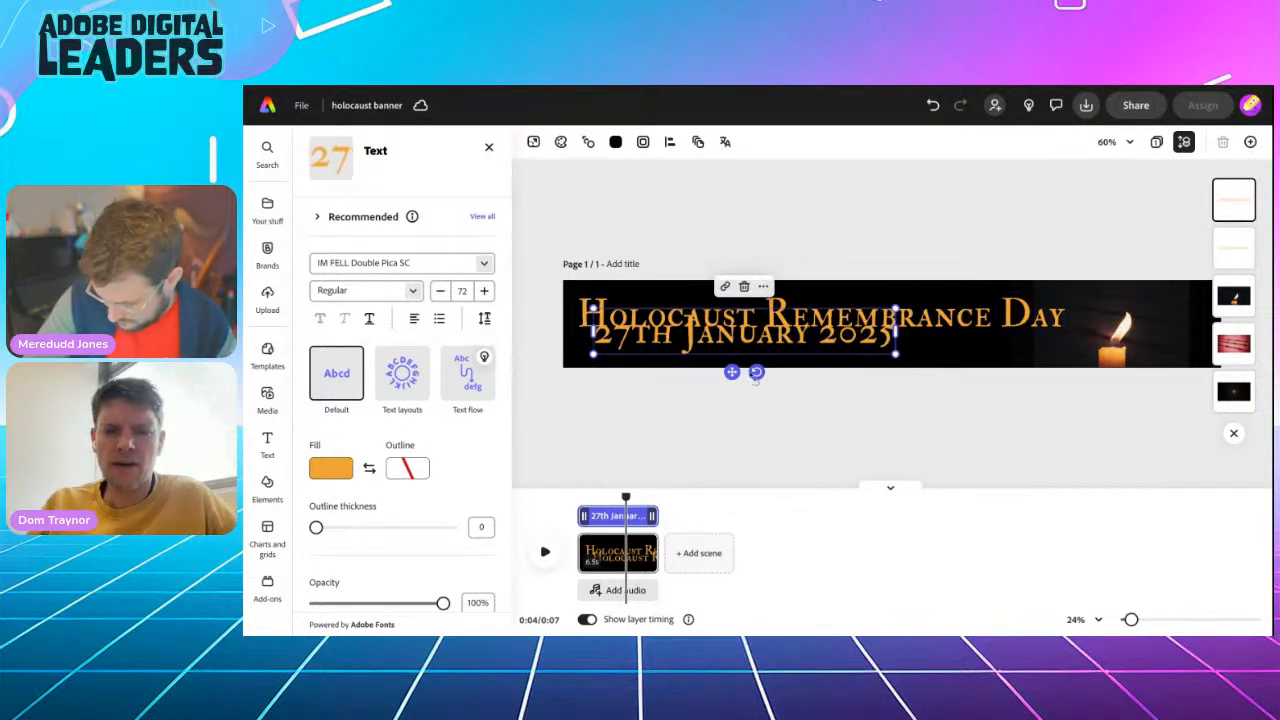
# Shrink the date text to size 45 and place it beneath the title, aligned with the title's right end
pyautogui.moveTo(731, 371); pyautogui.dragTo(715, 380)
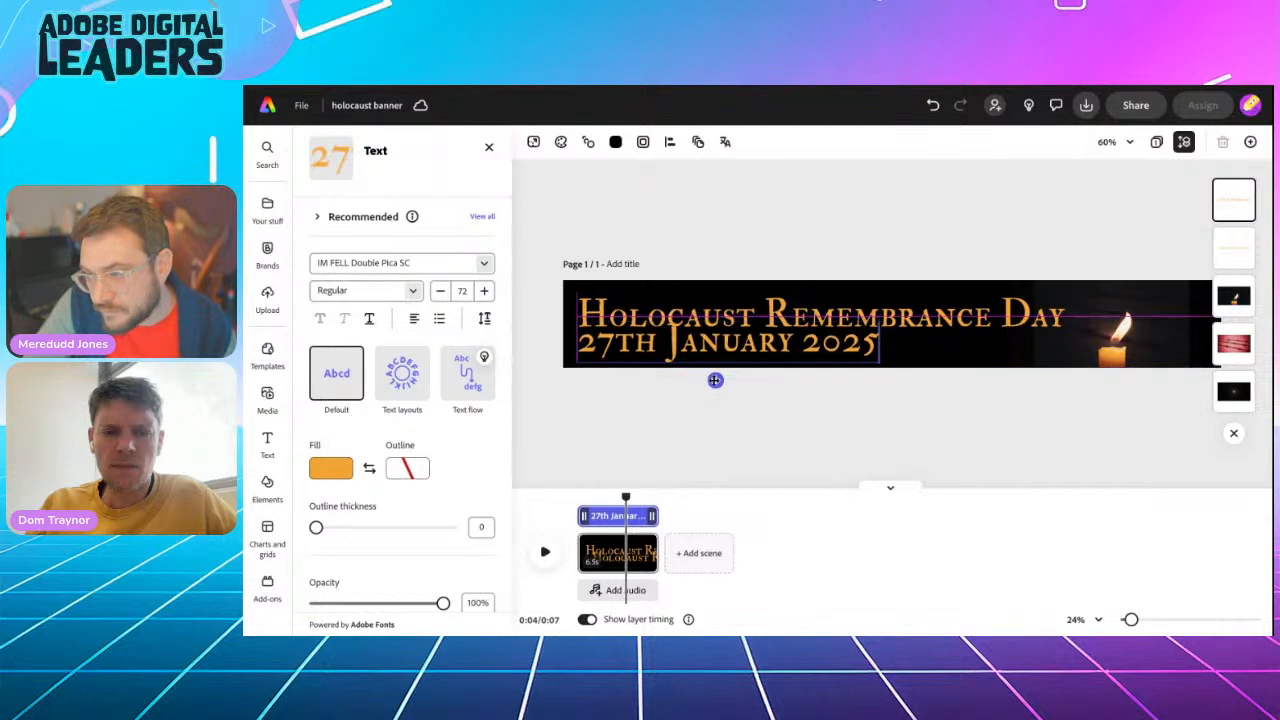
pyautogui.moveTo(580, 361); pyautogui.dragTo(688, 344)
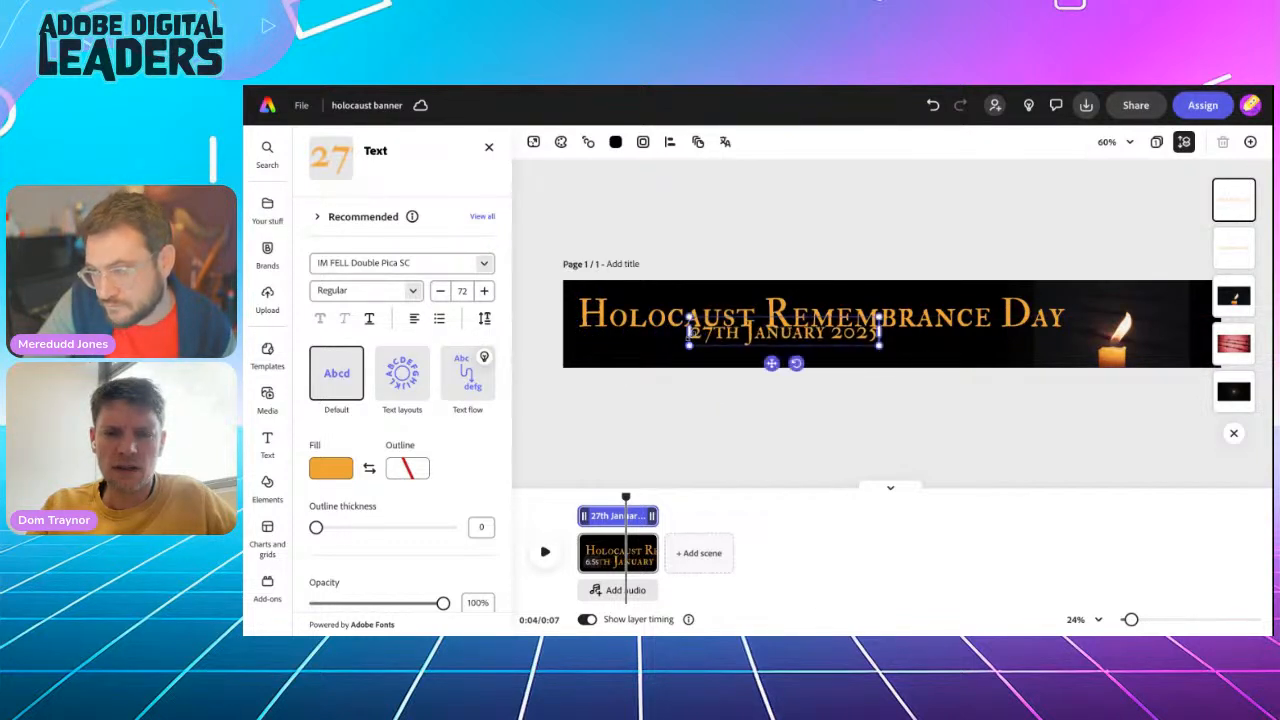
pyautogui.moveTo(771, 363); pyautogui.dragTo(957, 380)
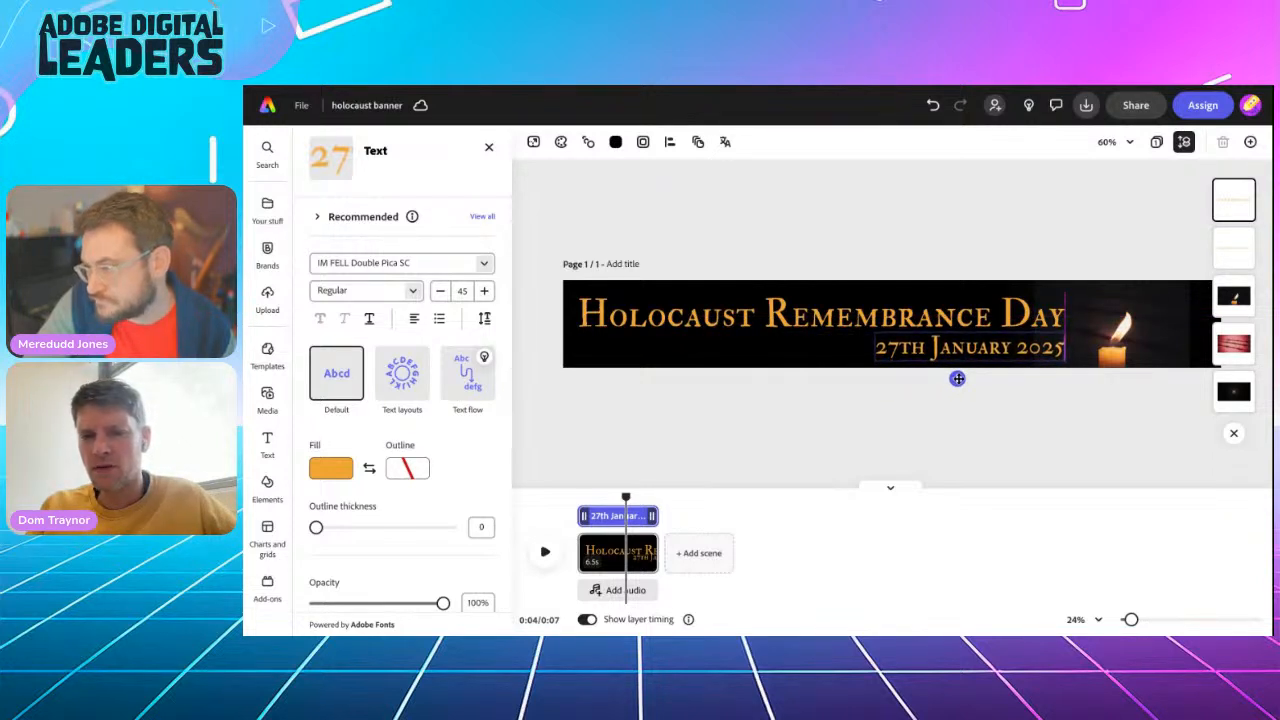
pyautogui.moveTo(957, 378); pyautogui.dragTo(957, 374)
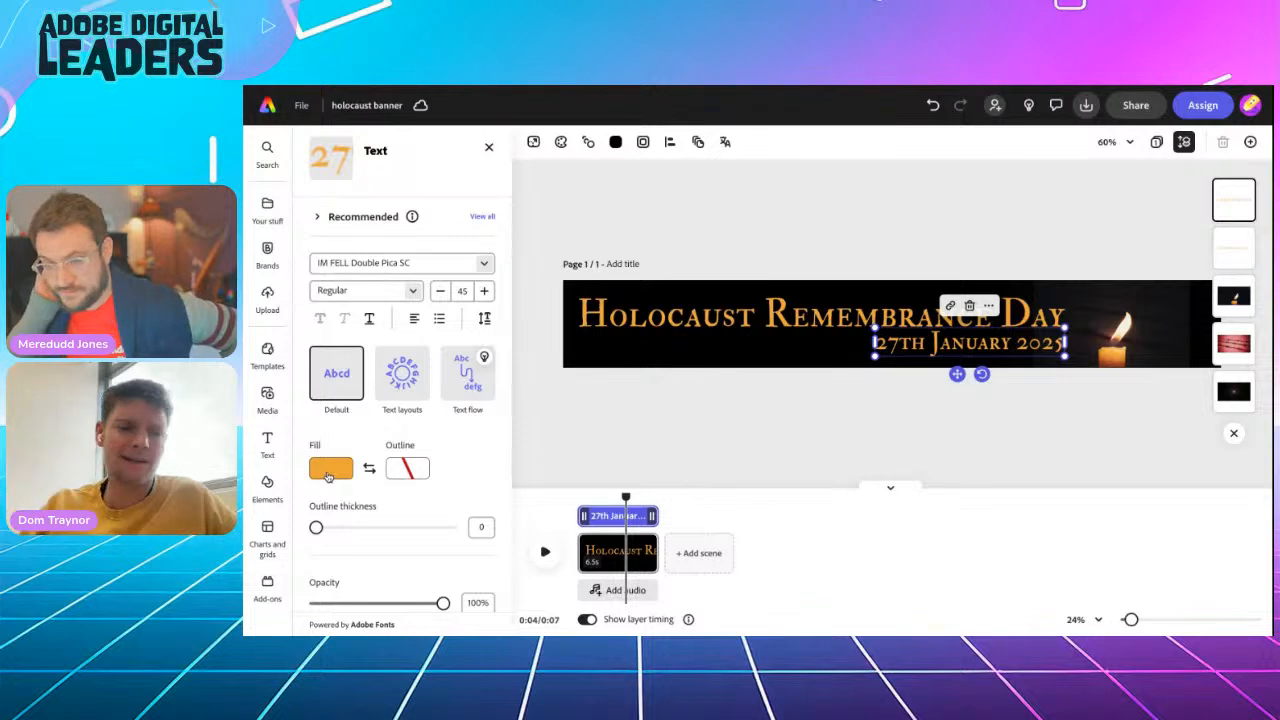
# Fill the date text with a pale yellow sampled from the candle flame
pyautogui.click(329, 477)
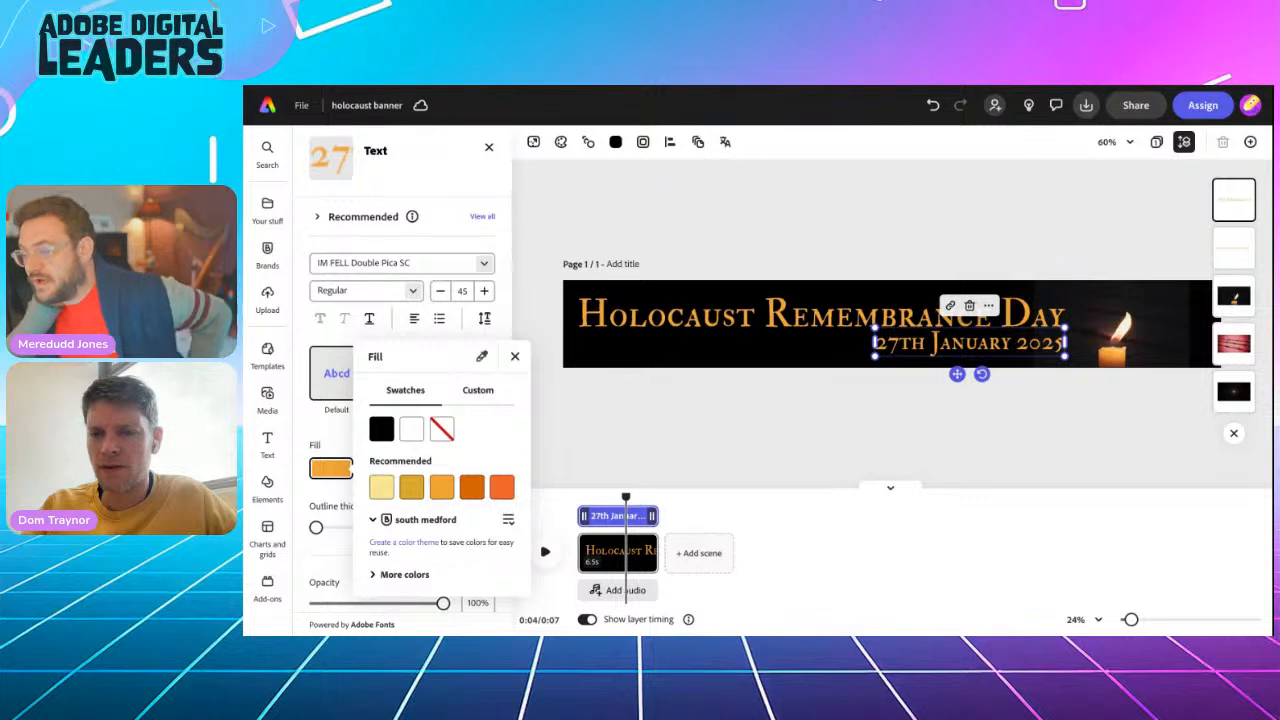
pyautogui.click(1121, 329)
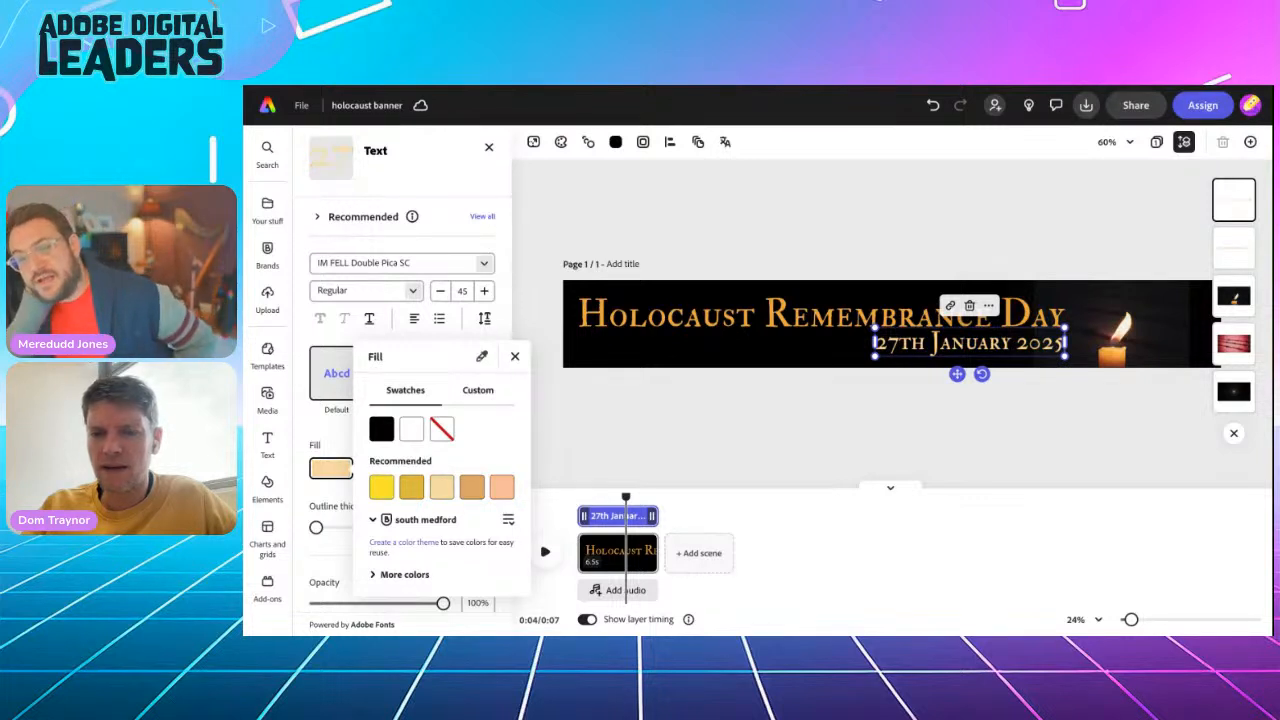
pyautogui.press('Escape')
pyautogui.click(995, 238)
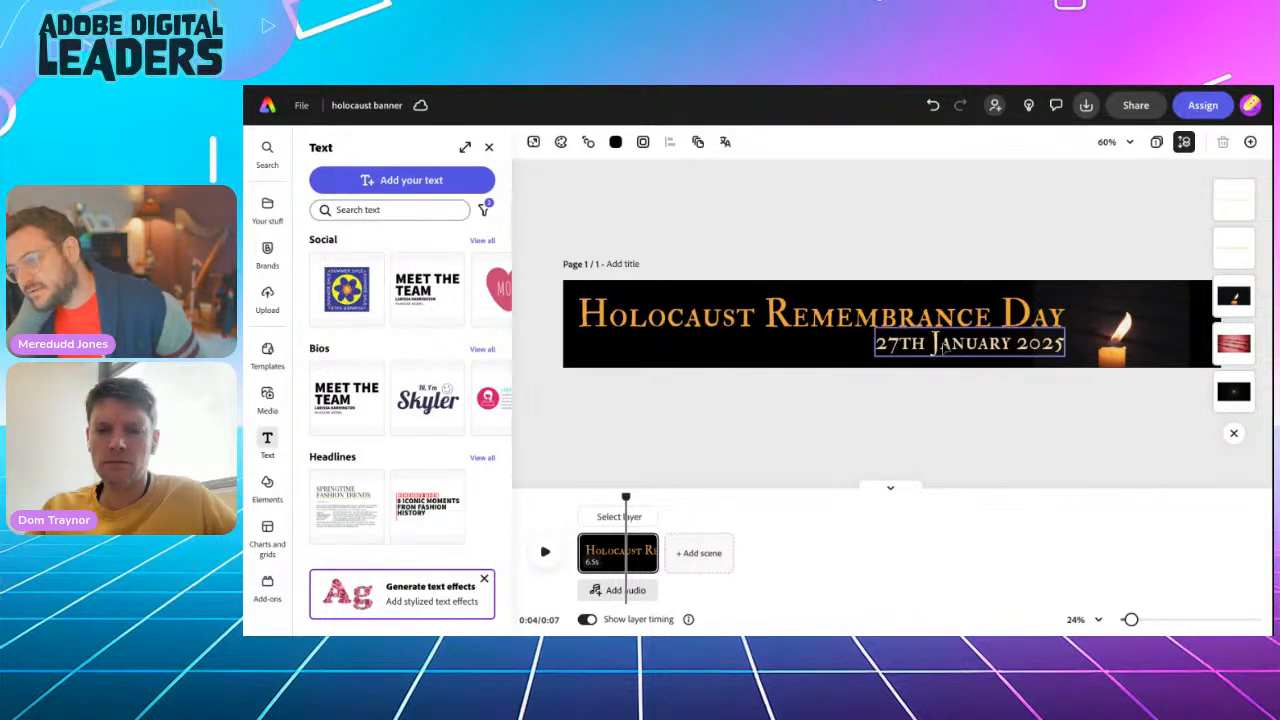
# Replace the capital J of "January" with a lowercase j and realign the date with the title's right end
pyautogui.click(944, 346)
pyautogui.click(944, 346)
pyautogui.press('BackSpace')
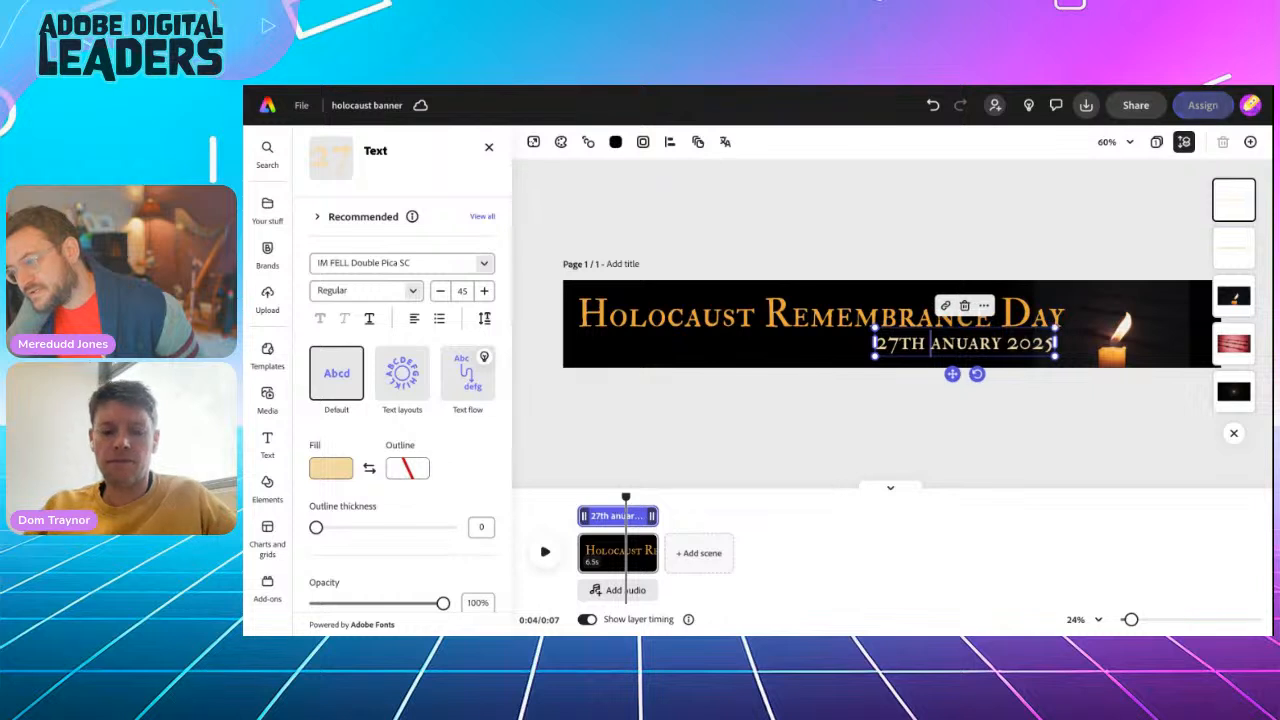
pyautogui.write('J')
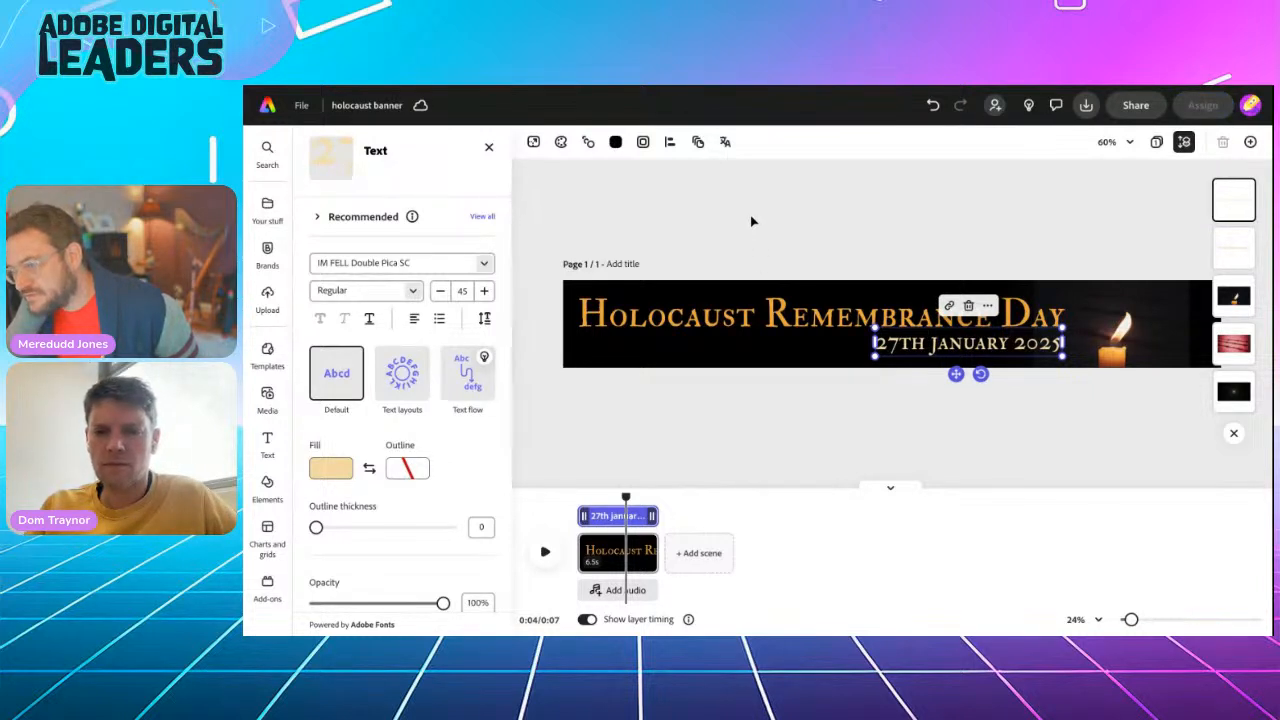
pyautogui.press('Escape')
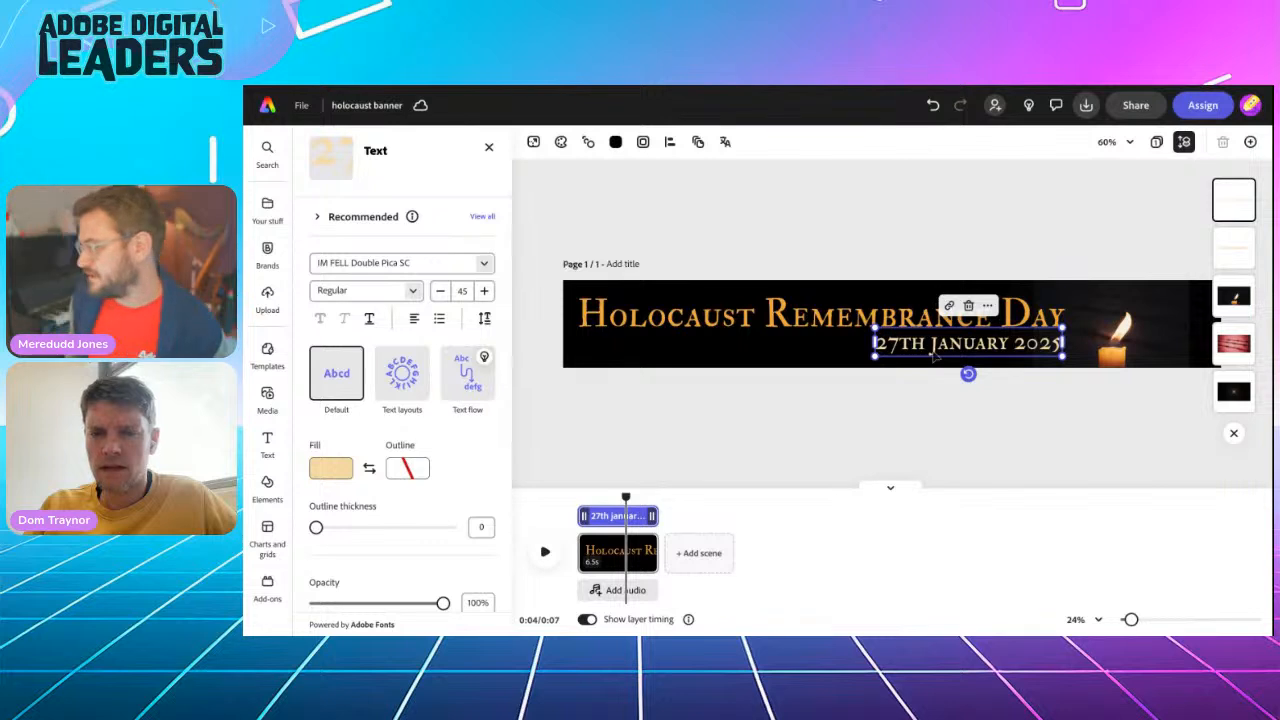
pyautogui.moveTo(935, 344); pyautogui.dragTo(936, 340)
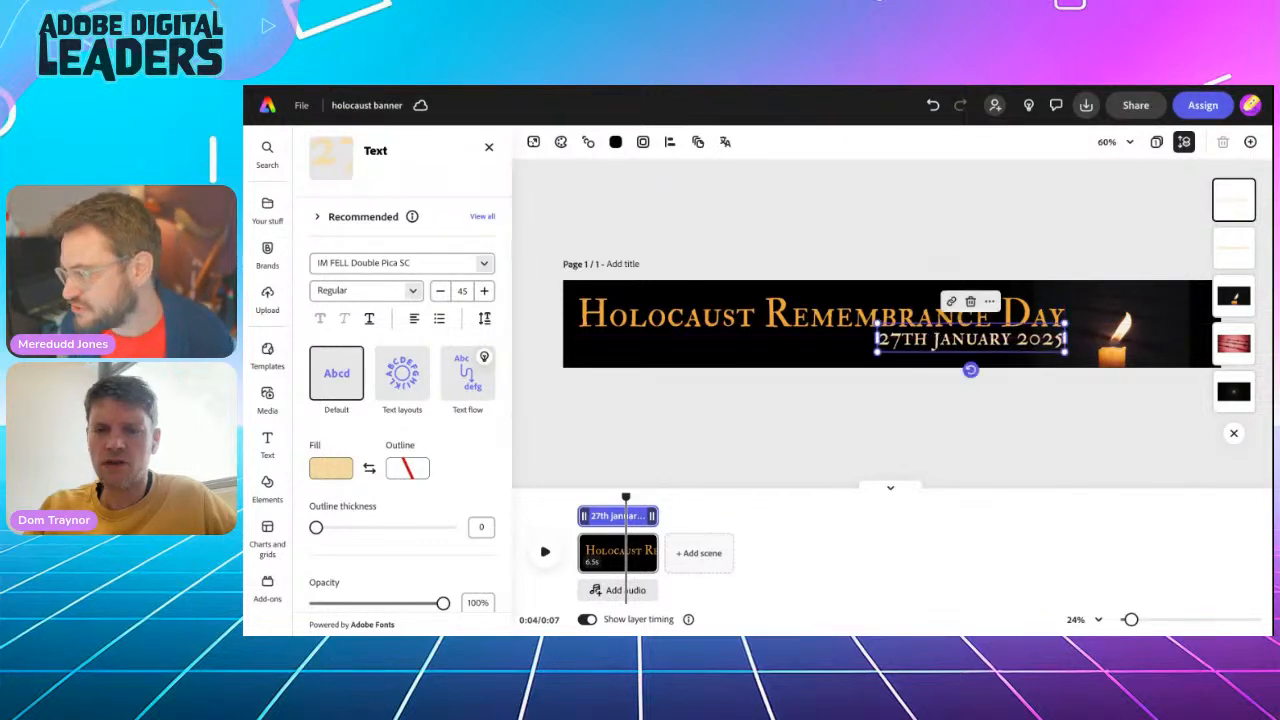
pyautogui.click(900, 230)
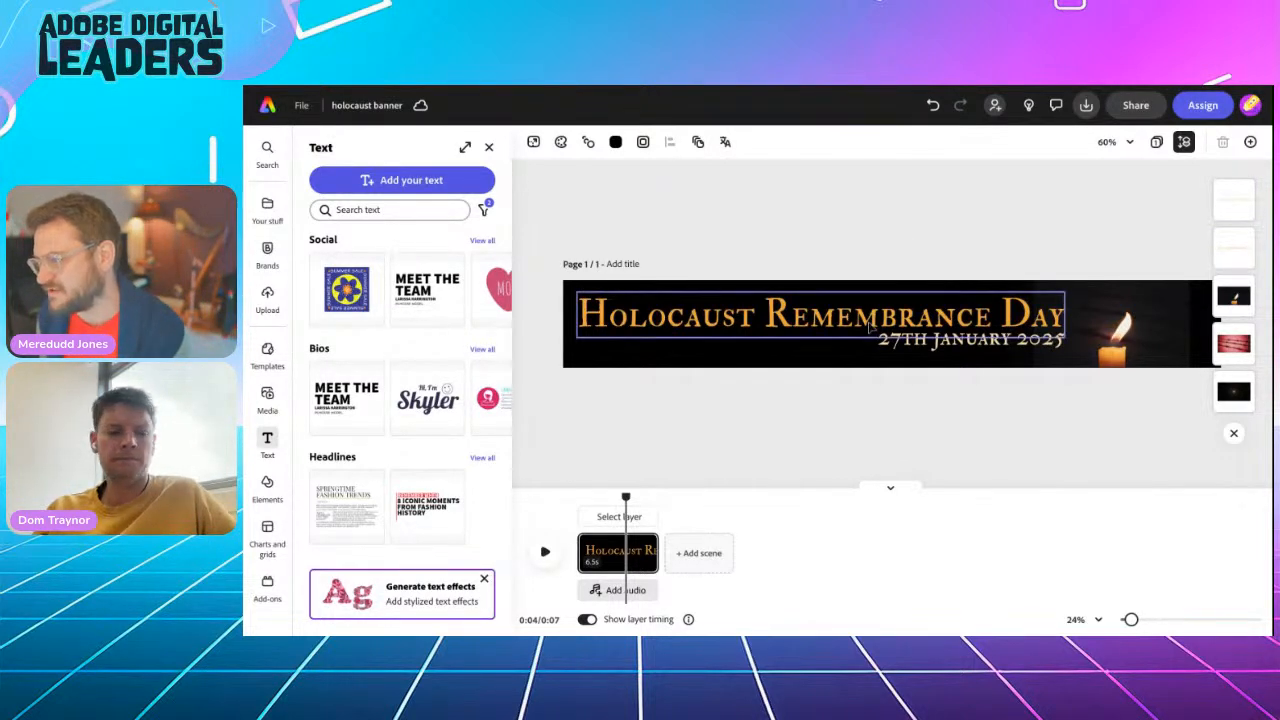
# Select the title and date together and move them slightly down on the banner
pyautogui.click(870, 323)
pyautogui.keyDown('shift'); pyautogui.click(937, 343); pyautogui.keyUp('shift')
pyautogui.moveTo(937, 346); pyautogui.dragTo(938, 351)
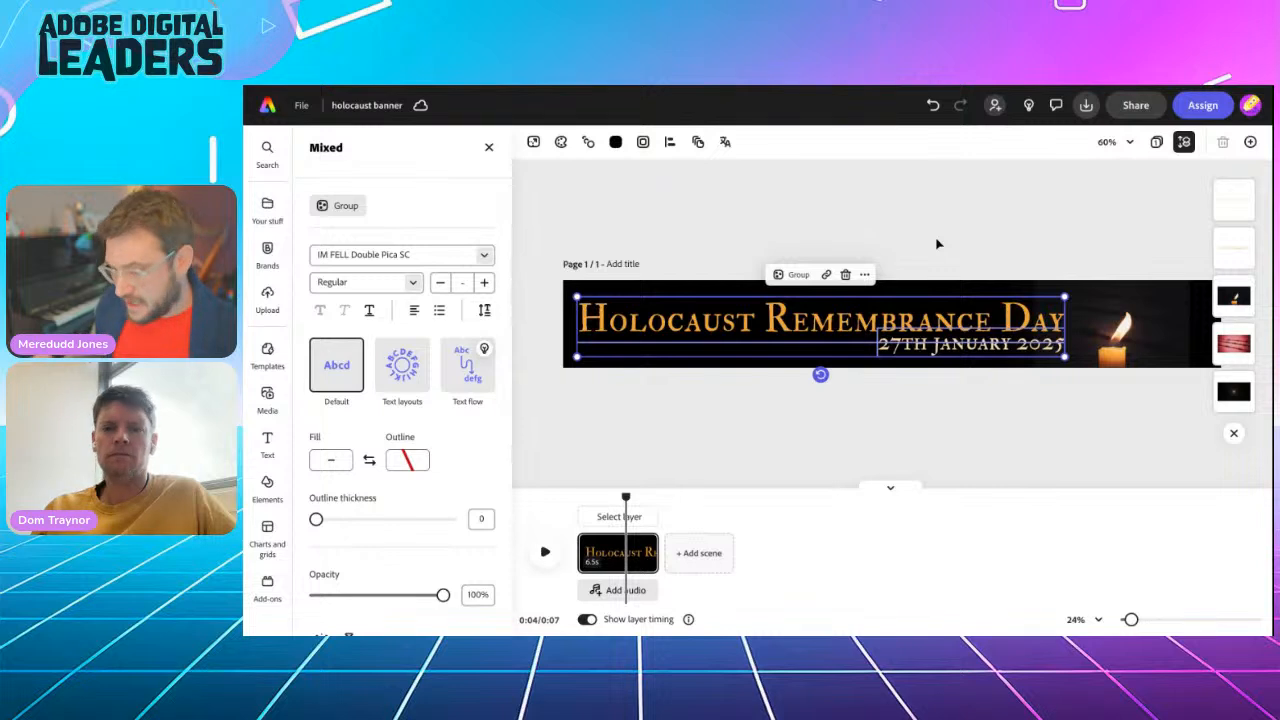
pyautogui.click(887, 218)
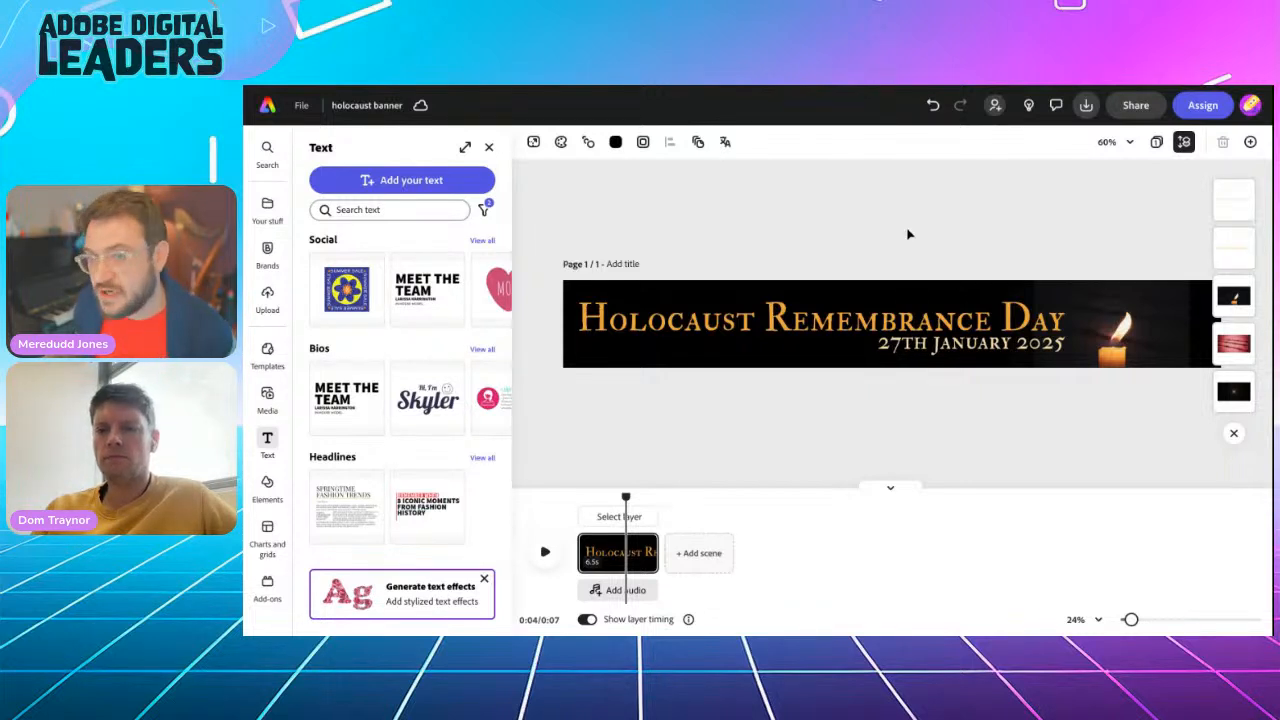
pyautogui.keyDown('ctrl'); pyautogui.scroll(-4, 908, 234); pyautogui.keyUp('ctrl')
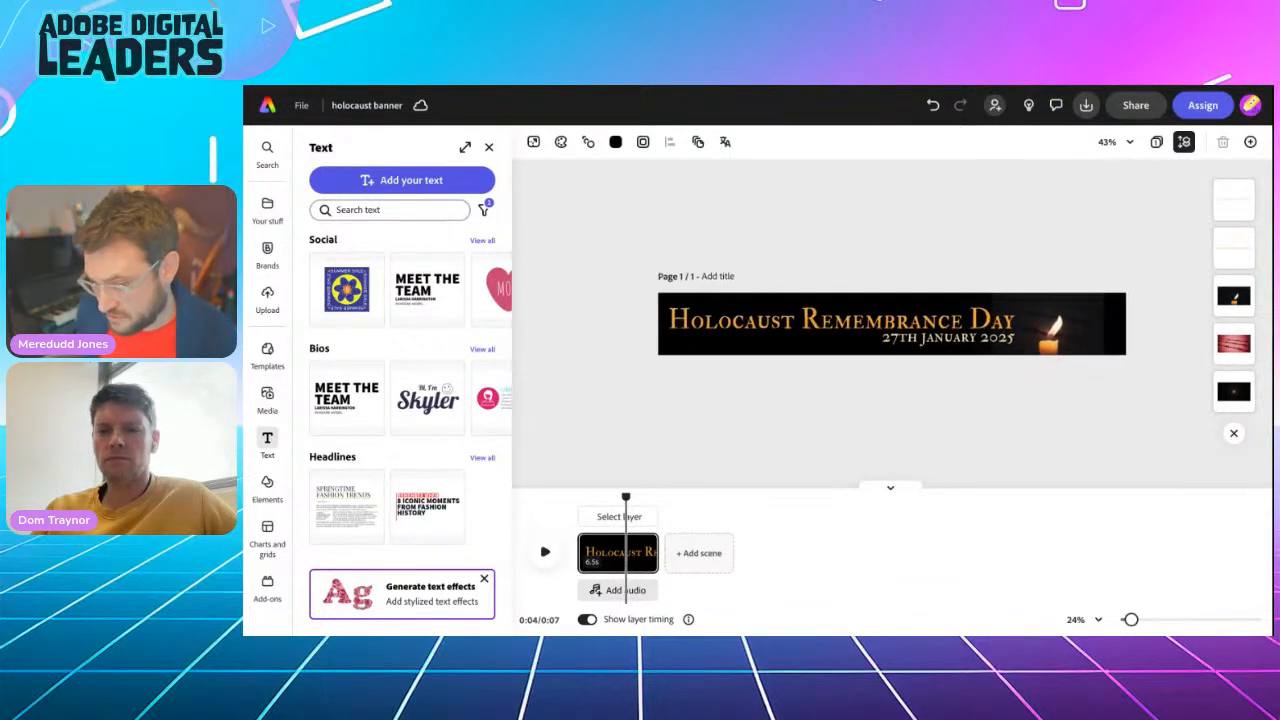
pyautogui.click(1040, 318)
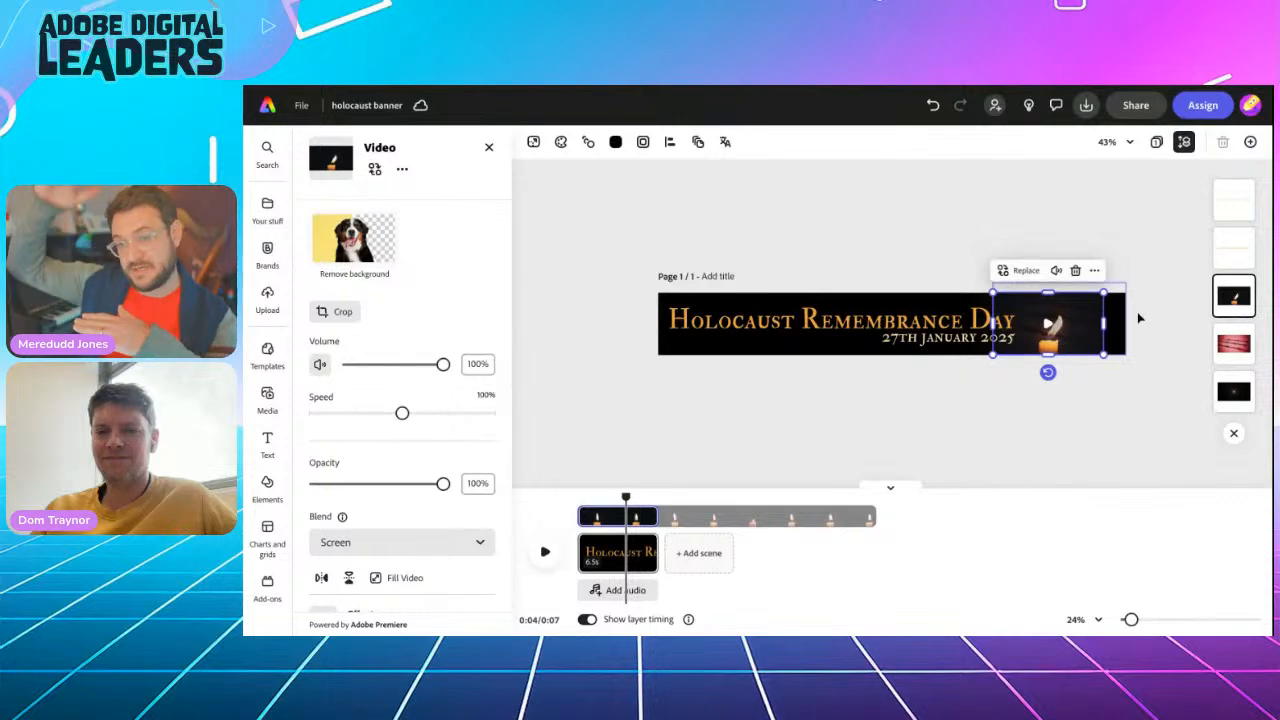
pyautogui.click(1233, 343)
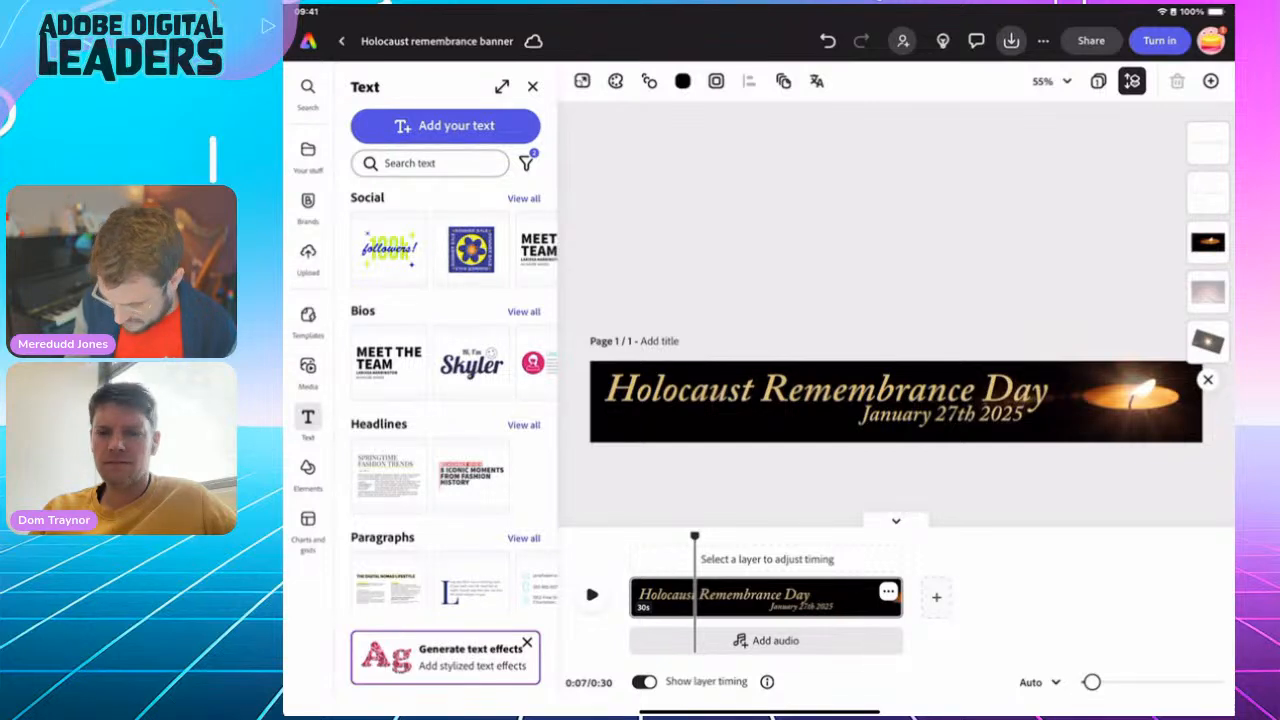
# Search the design assets for "Flare" and add the golden four-pointed star flare to the banner
pyautogui.click(308, 467)
pyautogui.click(446, 161)
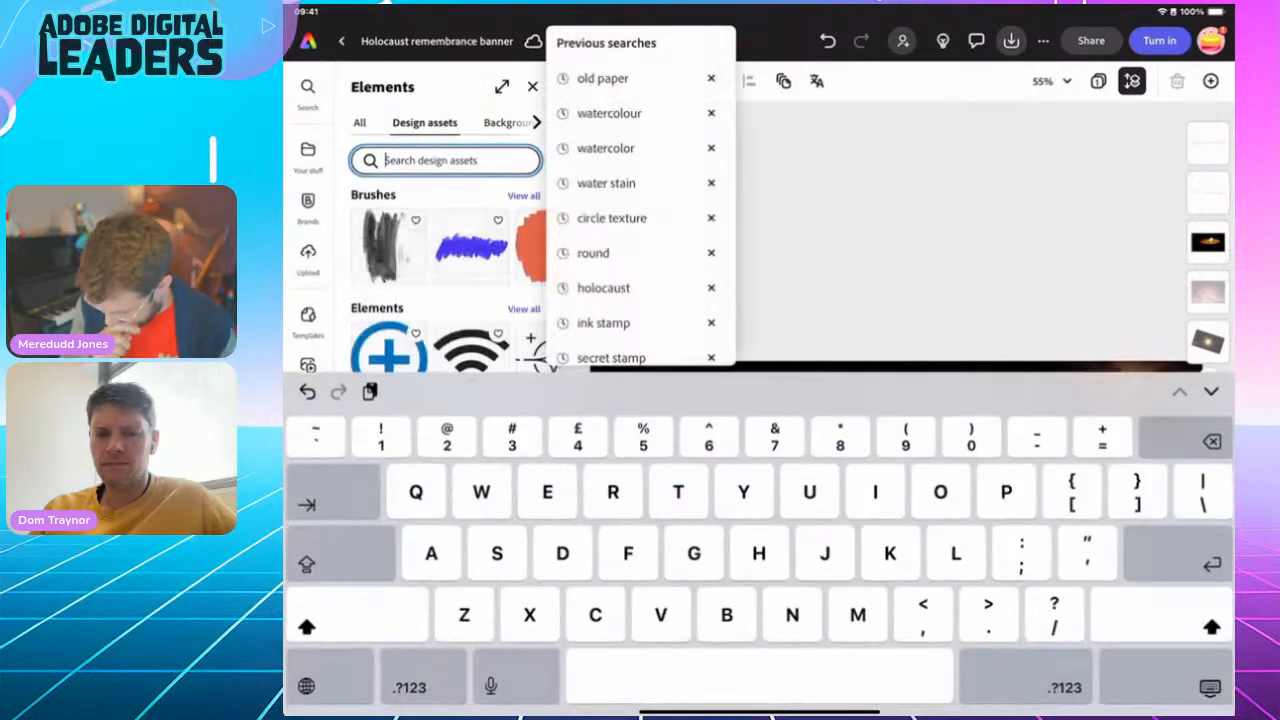
pyautogui.write('Flare')
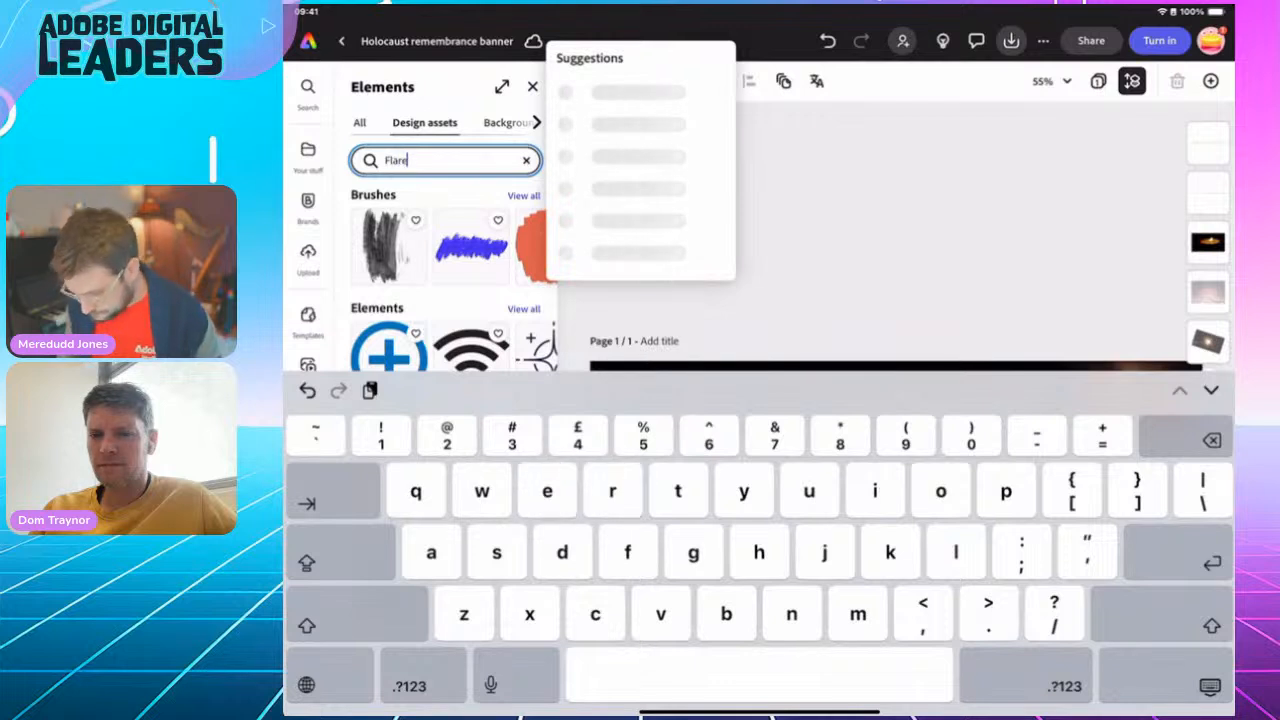
pyautogui.press('Return')
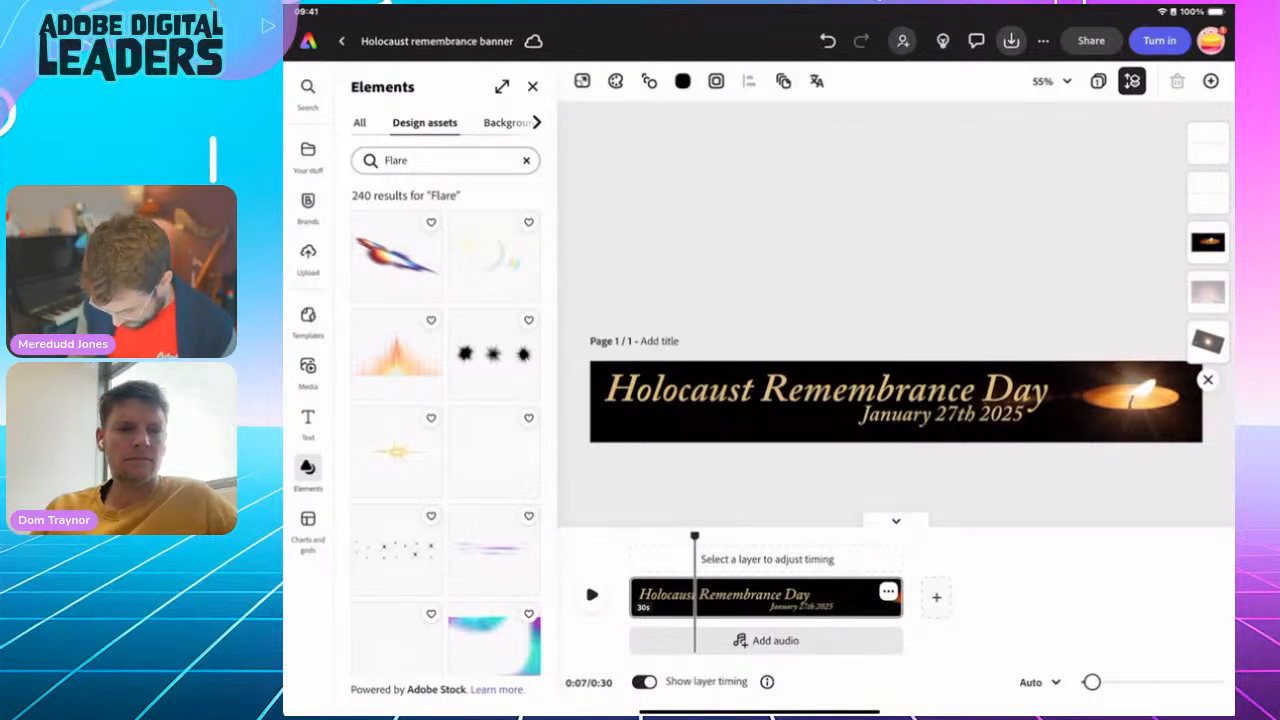
pyautogui.scroll(-5, 446, 430)
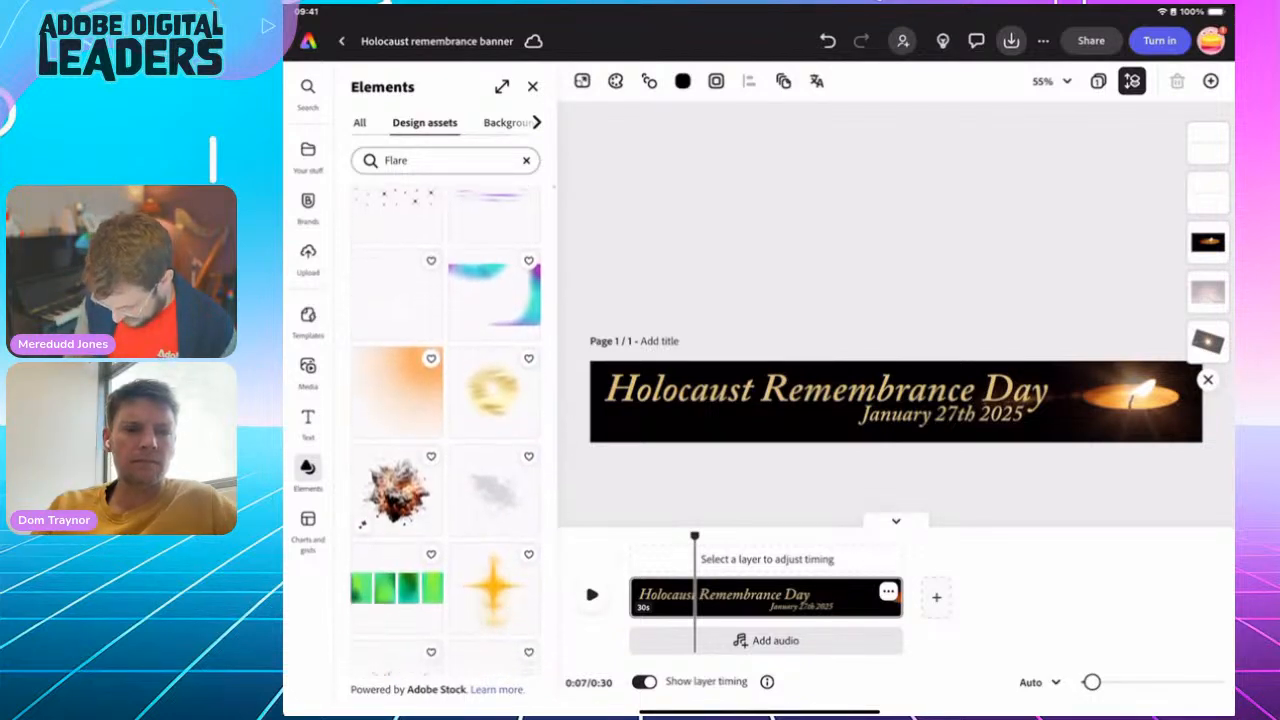
pyautogui.scroll(-8, 446, 430)
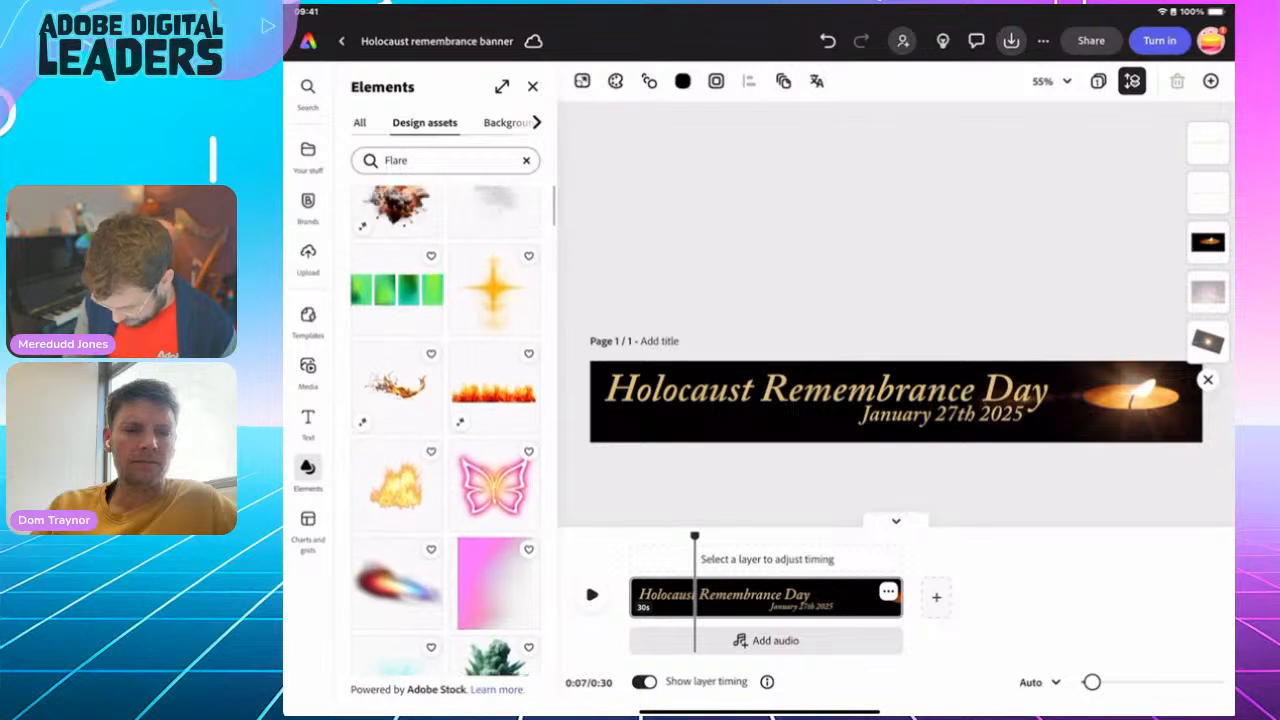
pyautogui.scroll(5, 446, 430)
pyautogui.click(492, 311)
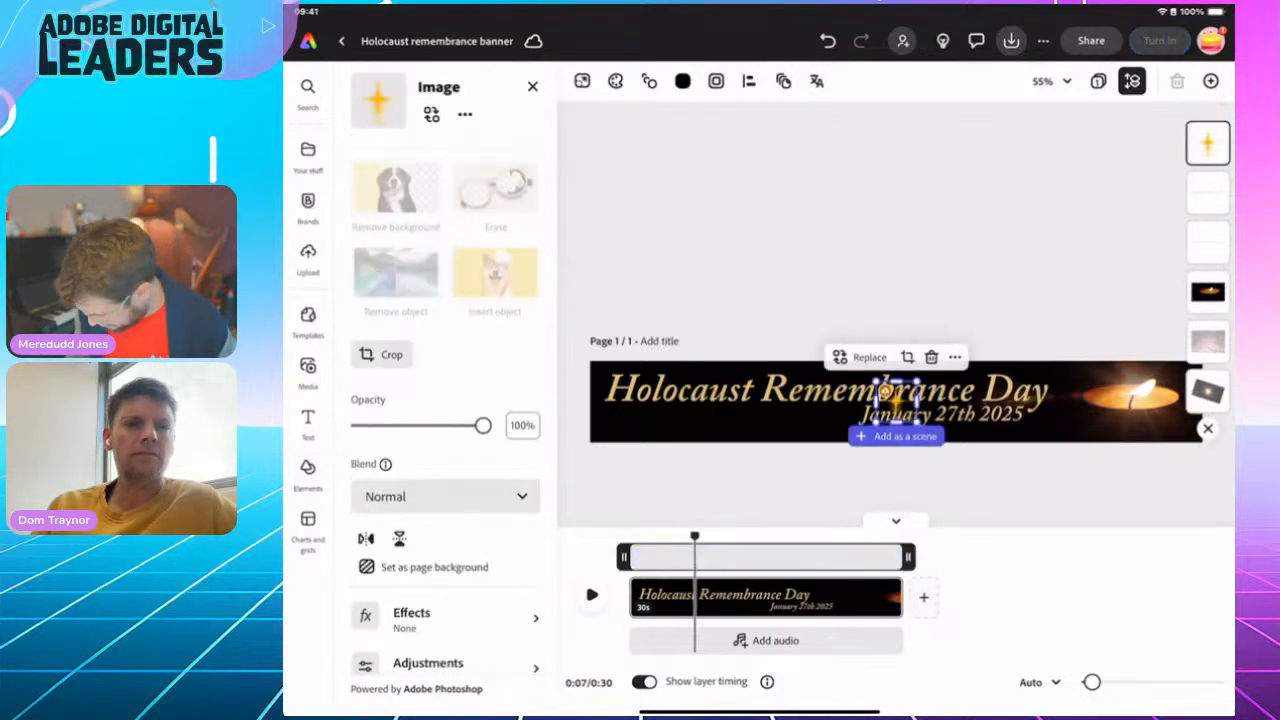
# Shrink the star flare to about half its size and place it over the upper end of the title's letter H
pyautogui.moveTo(884, 389); pyautogui.dragTo(699, 369)
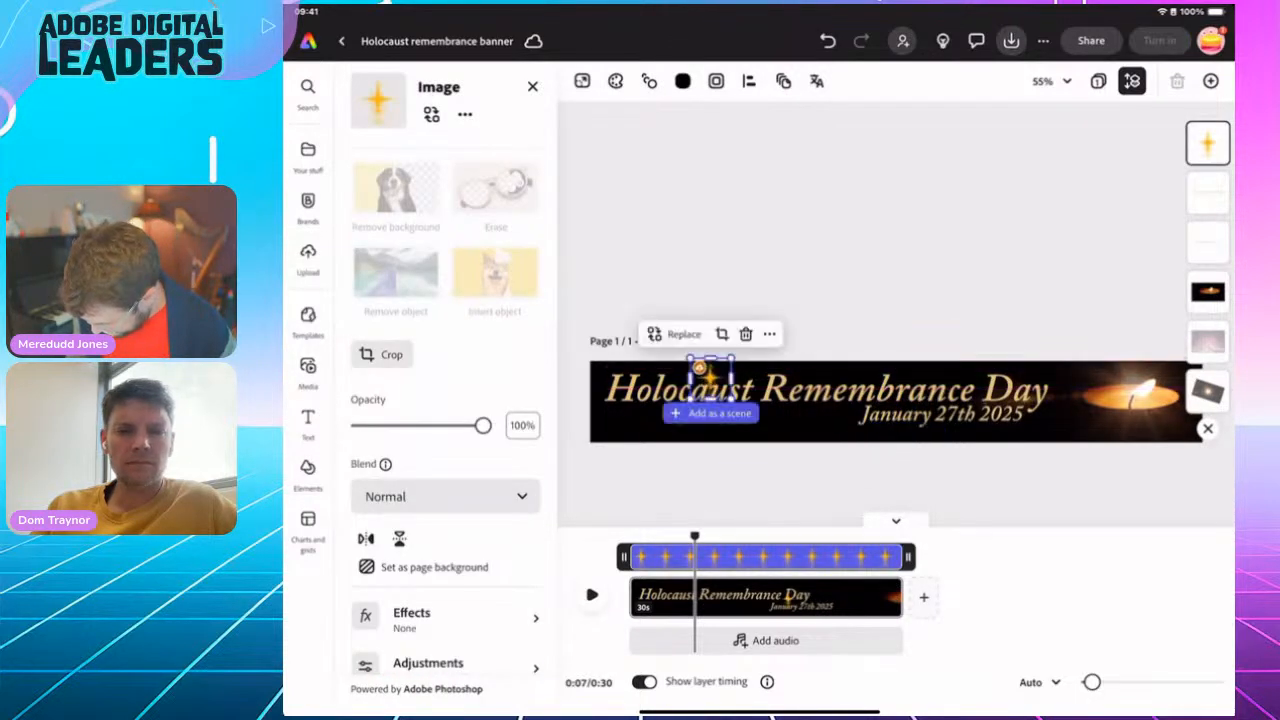
pyautogui.scroll(5, 808, 420)
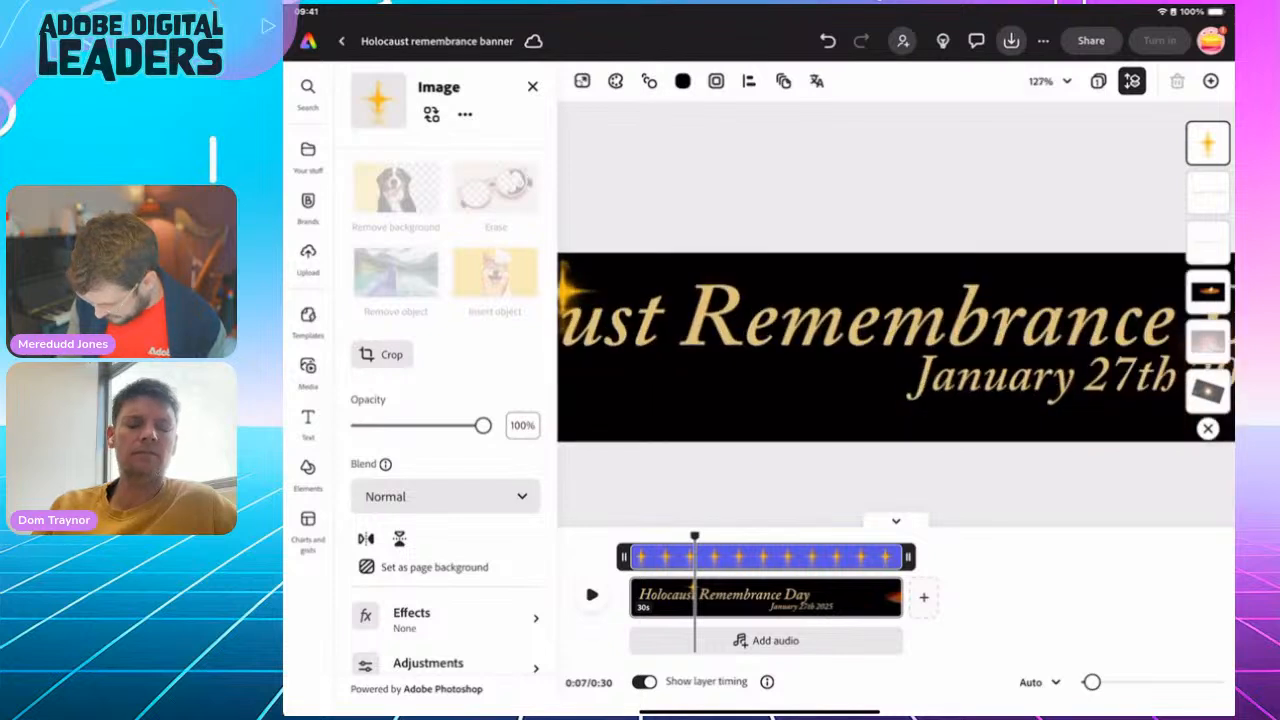
pyautogui.hscroll(-3, 896, 340)
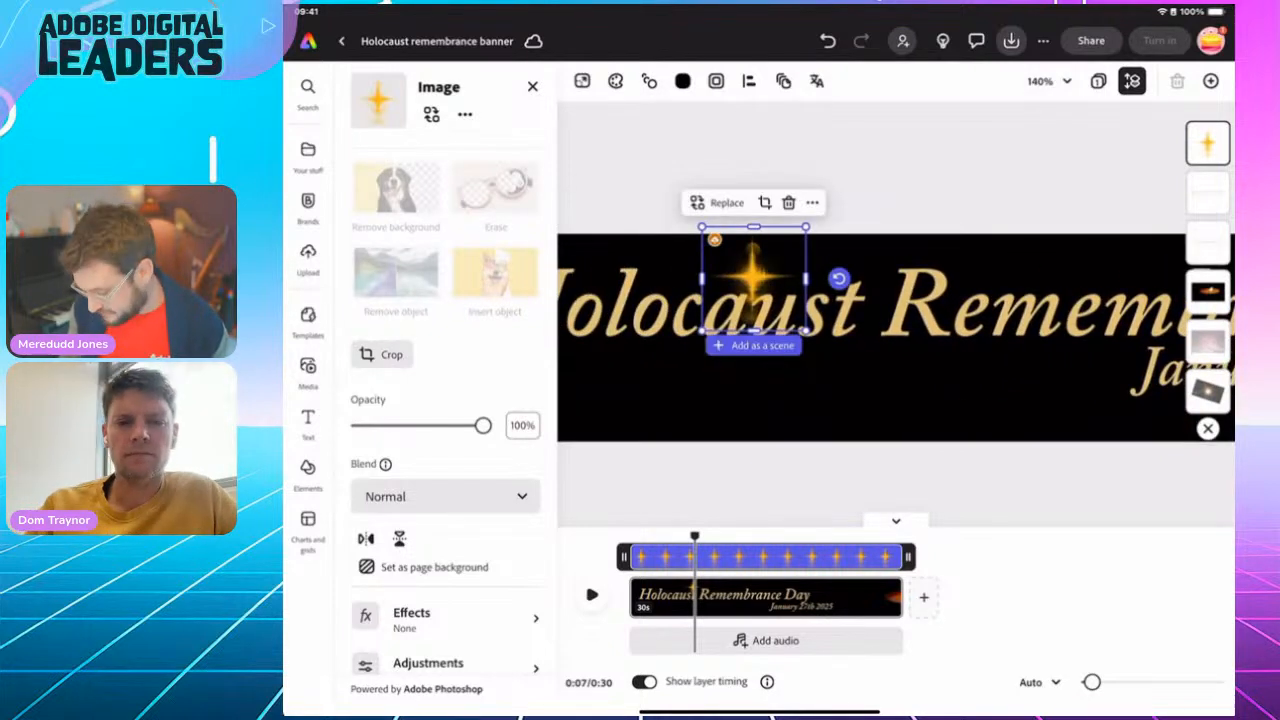
pyautogui.hscroll(-3, 896, 340)
pyautogui.moveTo(937, 330); pyautogui.dragTo(887, 280)
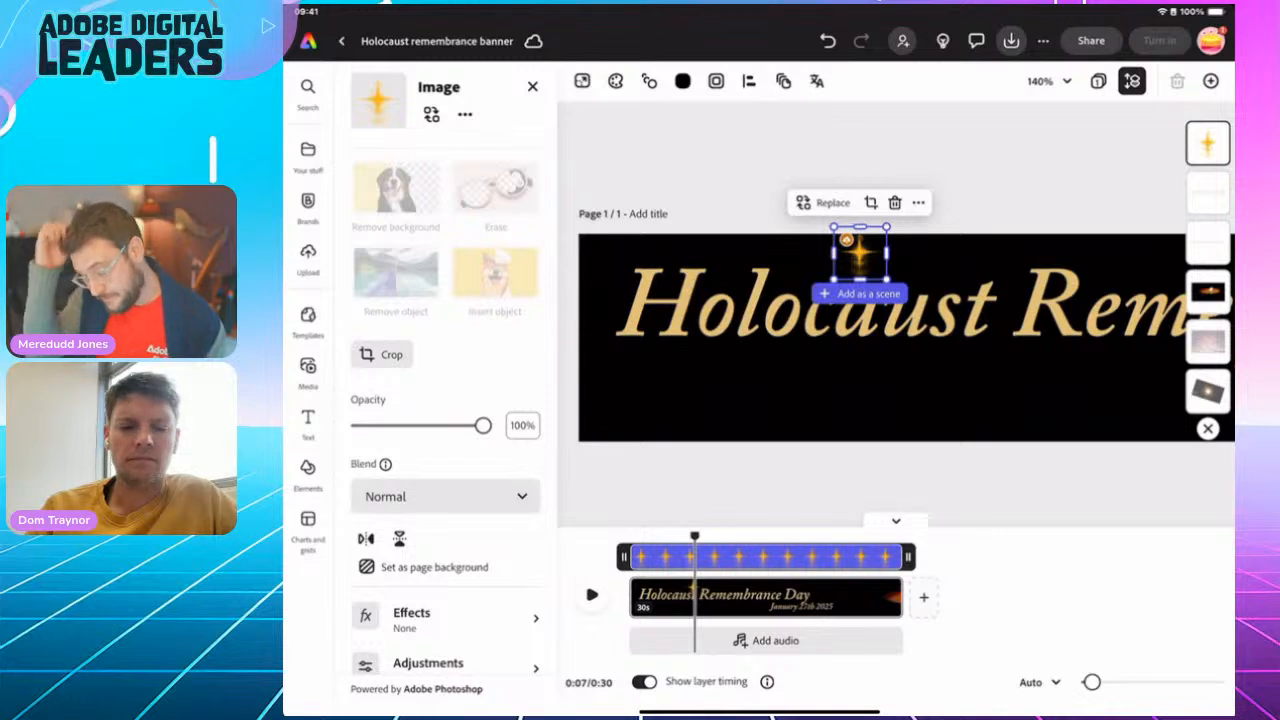
pyautogui.moveTo(860, 255); pyautogui.dragTo(688, 280)
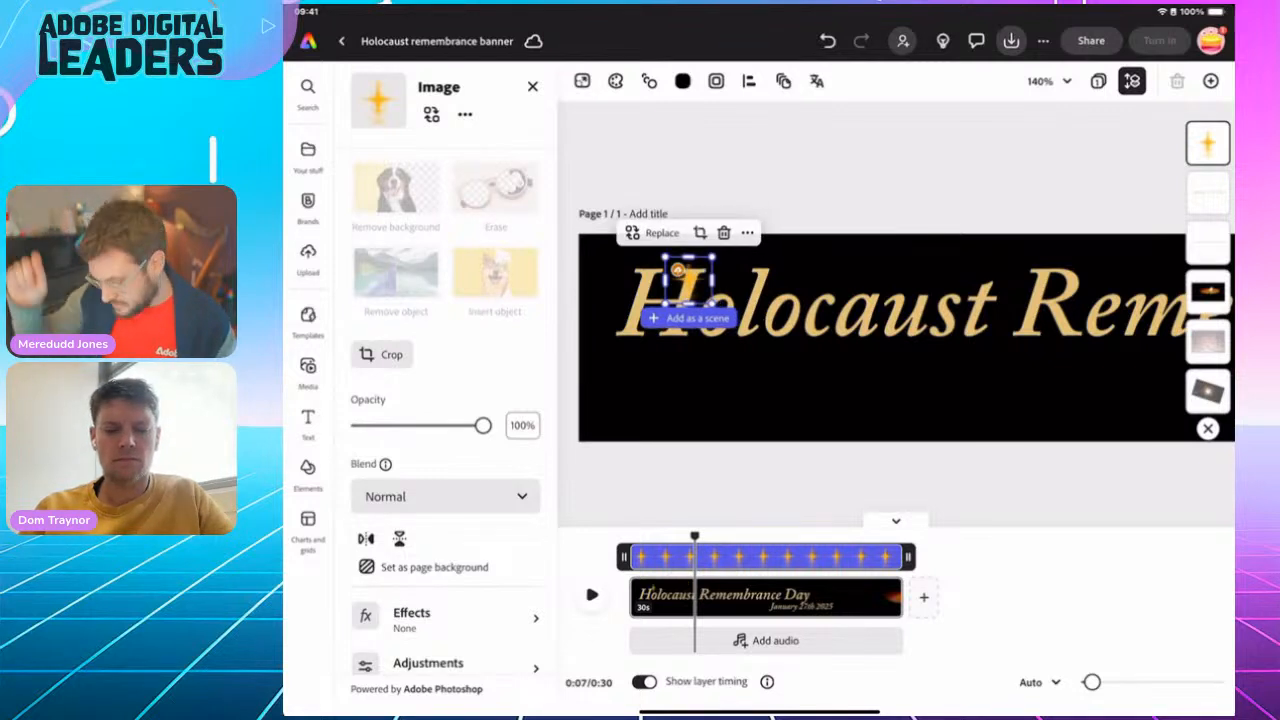
pyautogui.click(850, 165)
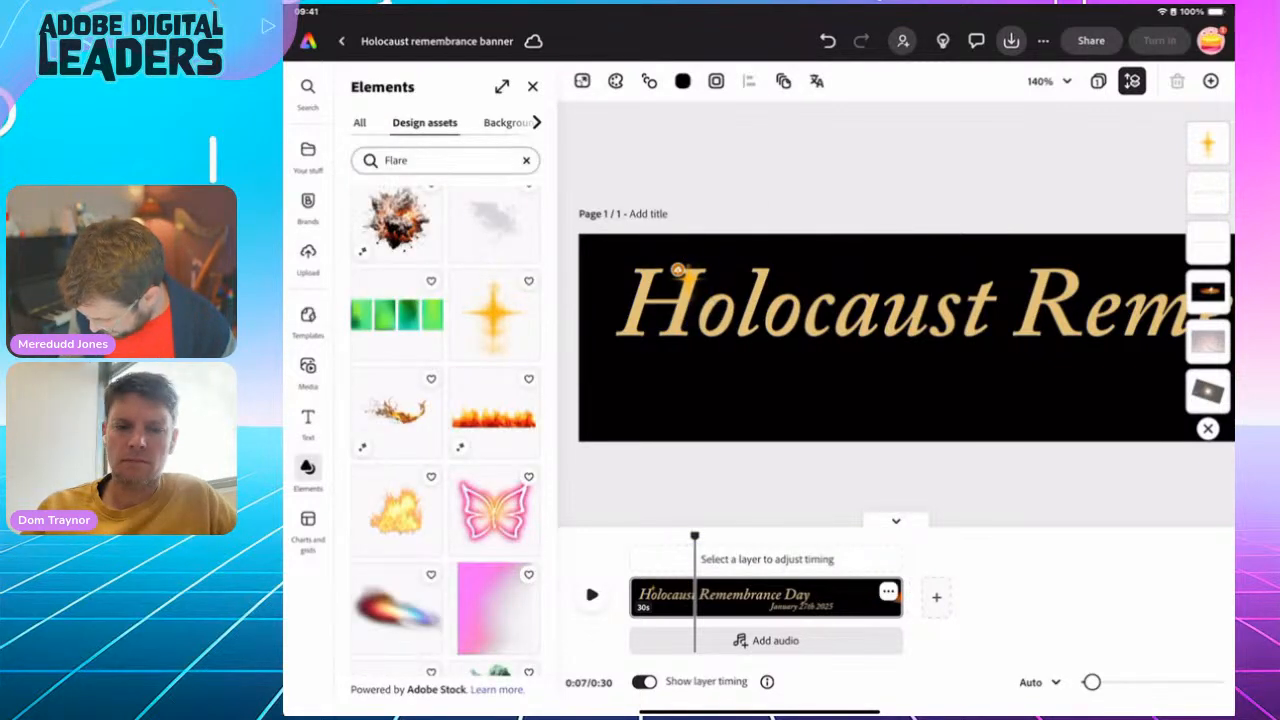
# Rotate the flare diagonally, lower its opacity to 64%, and position it on the upper tip of the letter H
pyautogui.scroll(3, 737, 408)
pyautogui.click(673, 239)
pyautogui.moveTo(673, 301); pyautogui.dragTo(723, 278)
pyautogui.moveTo(668, 238); pyautogui.dragTo(691, 219)
pyautogui.moveTo(483, 425); pyautogui.dragTo(438, 425)
pyautogui.moveTo(694, 220); pyautogui.dragTo(696, 226)
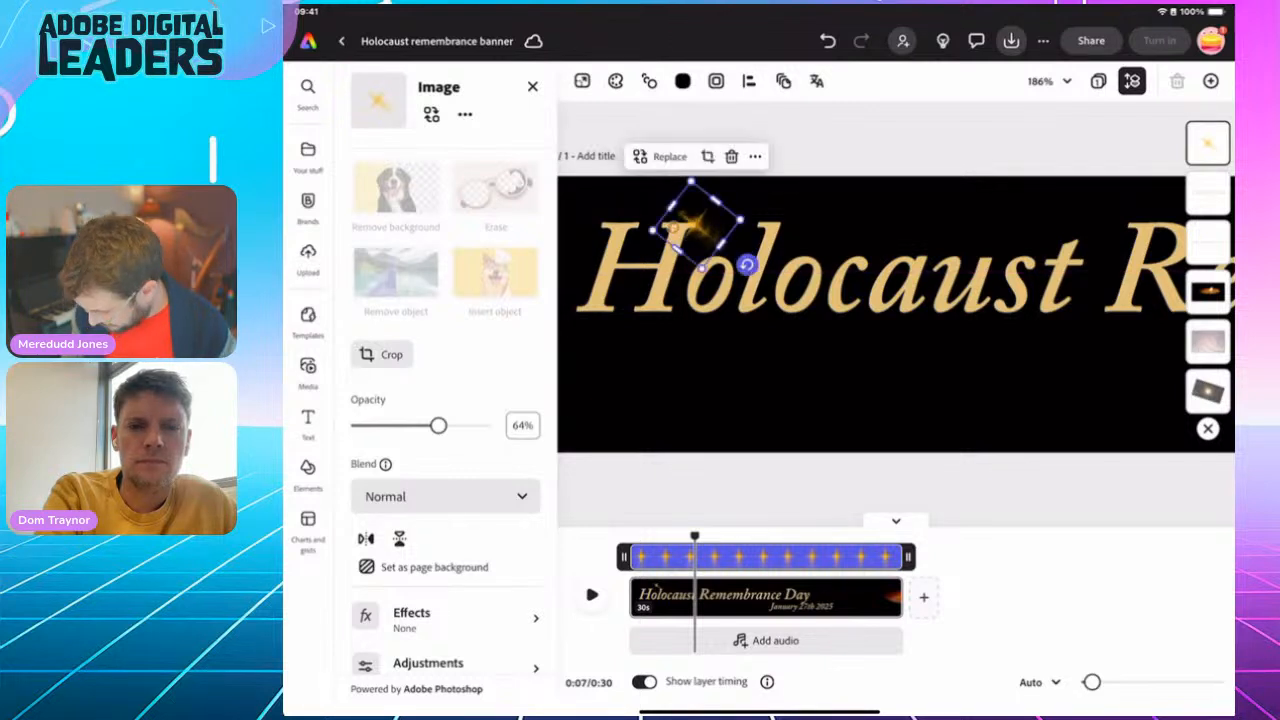
# Duplicate the flare and place the copy on top of the letter b in "Remembrance", undoing any accidental stretch
pyautogui.scroll(-5, 668, 315)
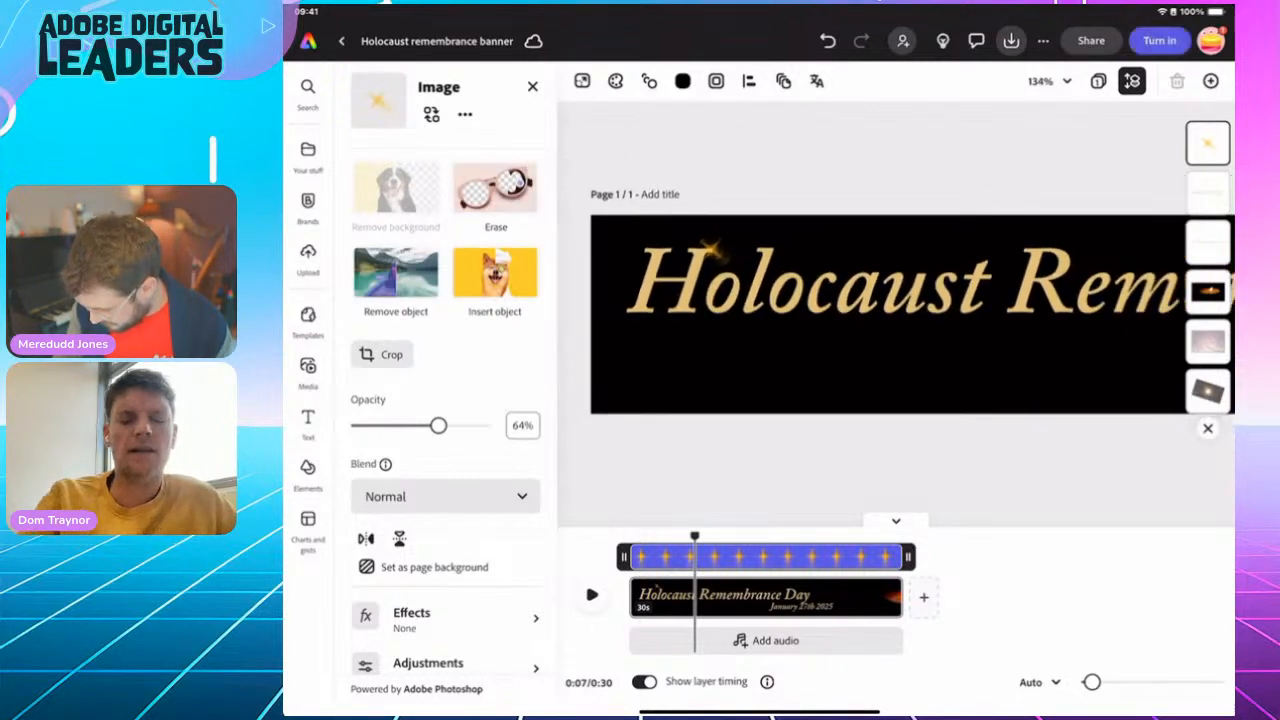
pyautogui.scroll(-3, 900, 315)
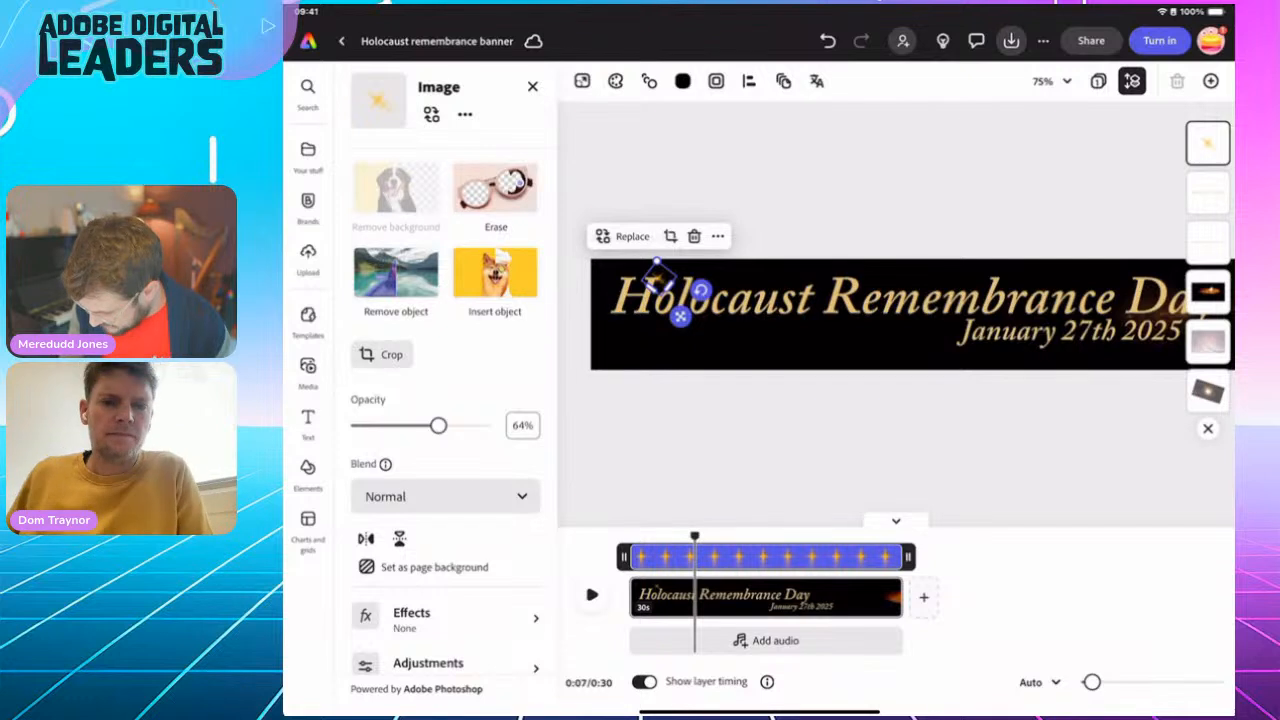
pyautogui.click(718, 236)
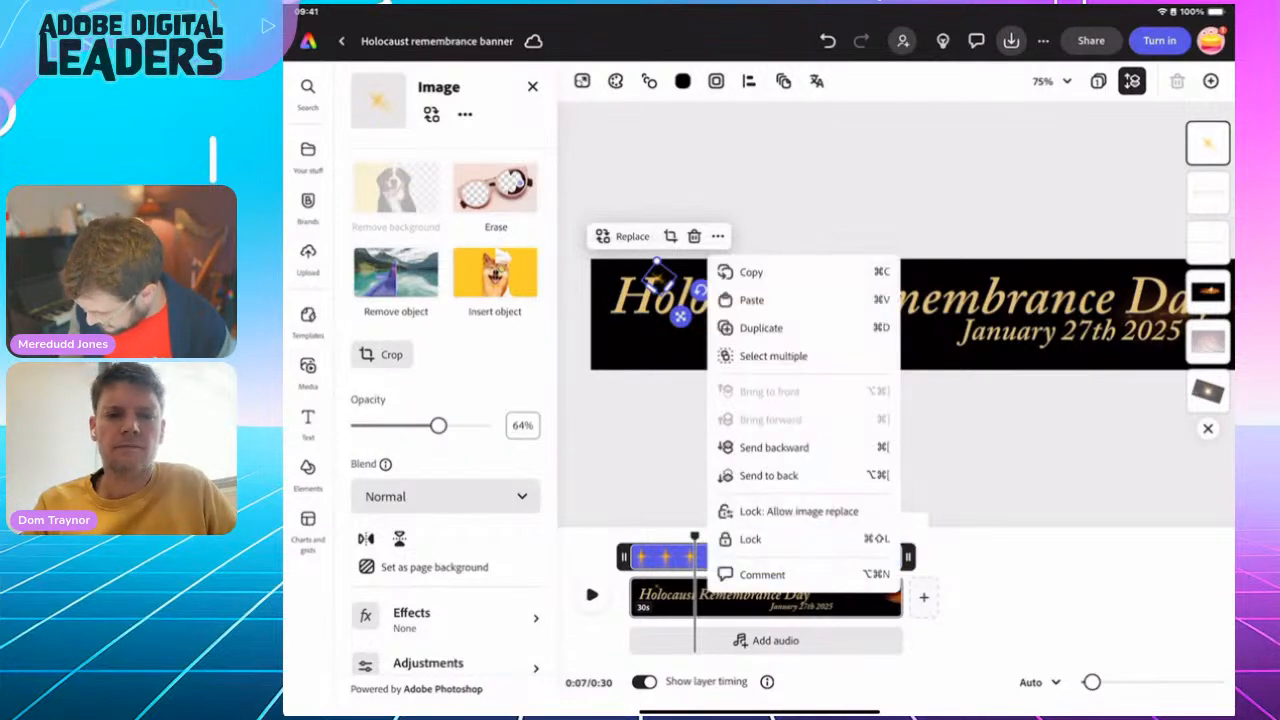
pyautogui.click(762, 327)
pyautogui.moveTo(690, 307); pyautogui.dragTo(822, 410)
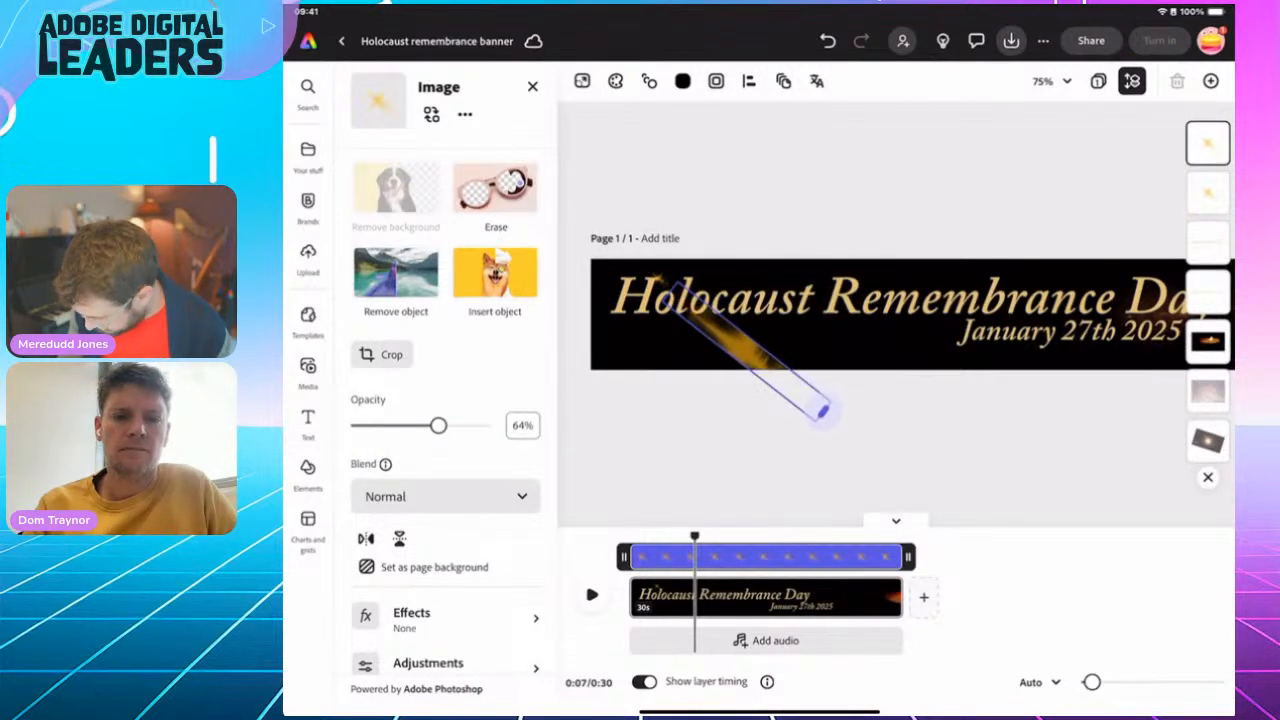
pyautogui.click(827, 40)
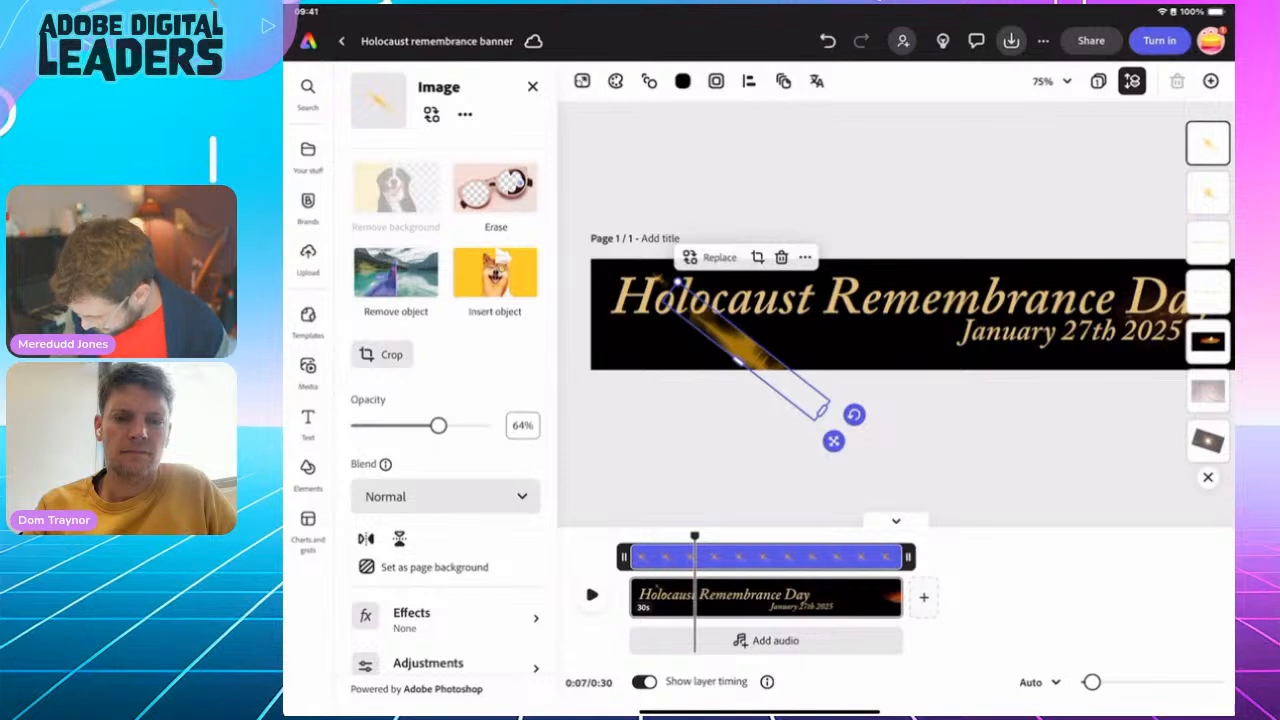
pyautogui.moveTo(701, 337); pyautogui.dragTo(1020, 318)
pyautogui.click(890, 440)
pyautogui.scroll(-3, 741, 352)
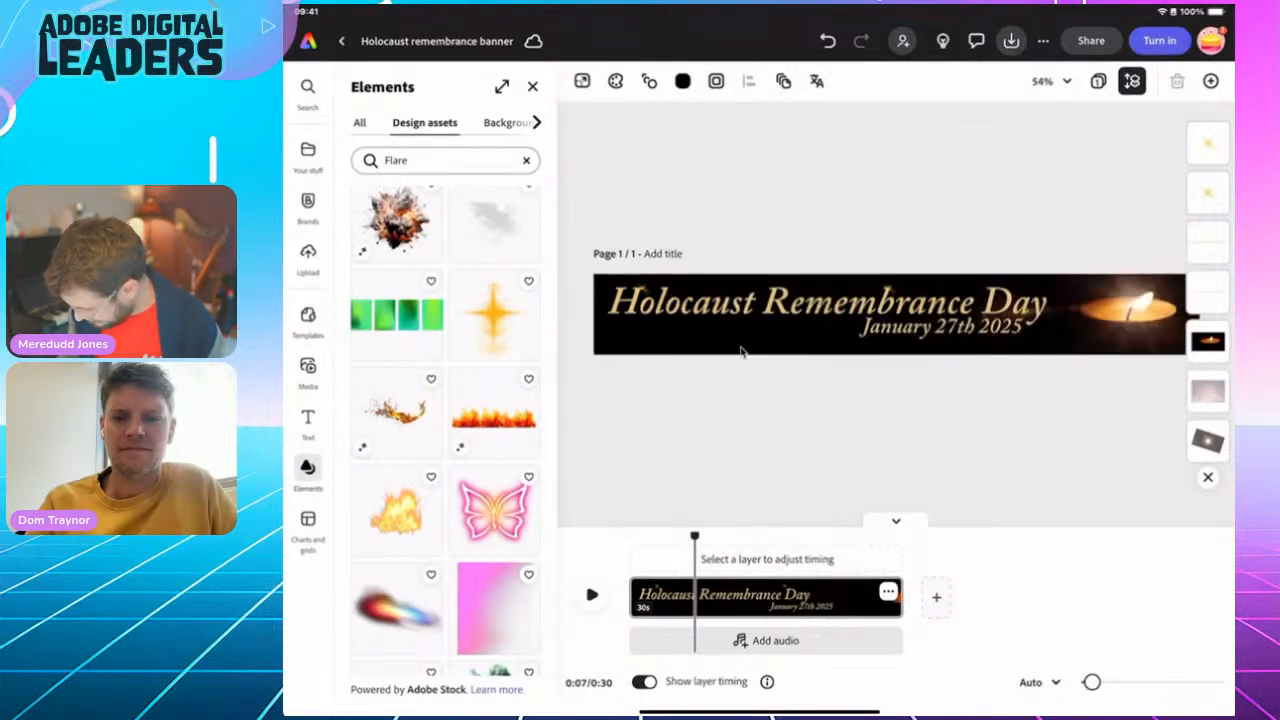
# Duplicate the flare on "Remembrance" and place the copy at the end of the date beside "2025"
pyautogui.click(887, 290)
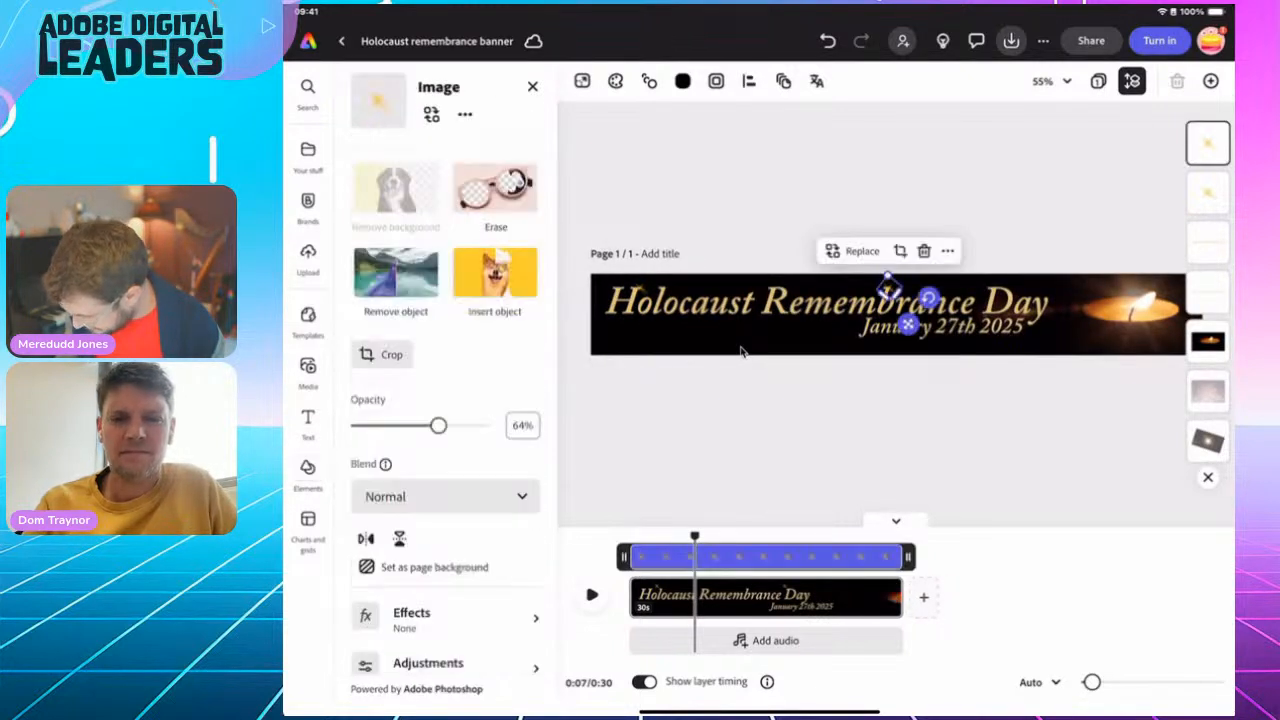
pyautogui.click(947, 251)
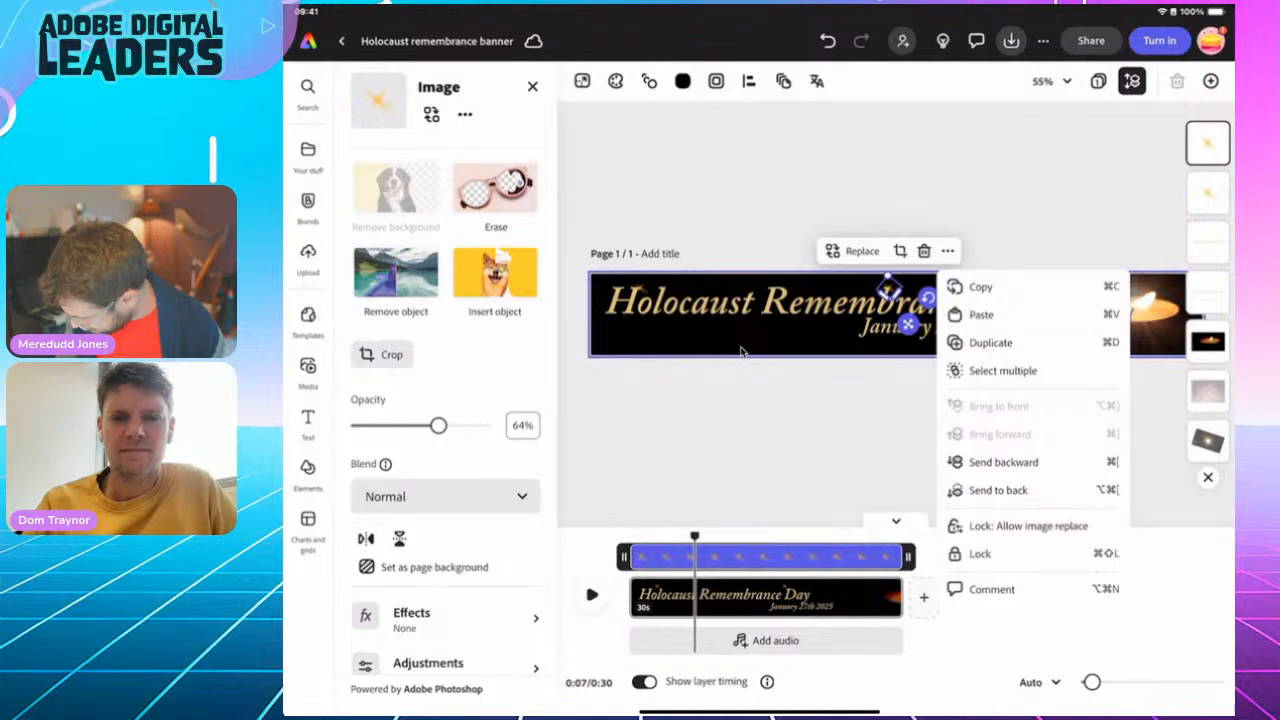
pyautogui.click(988, 340)
pyautogui.moveTo(923, 339); pyautogui.dragTo(1048, 360)
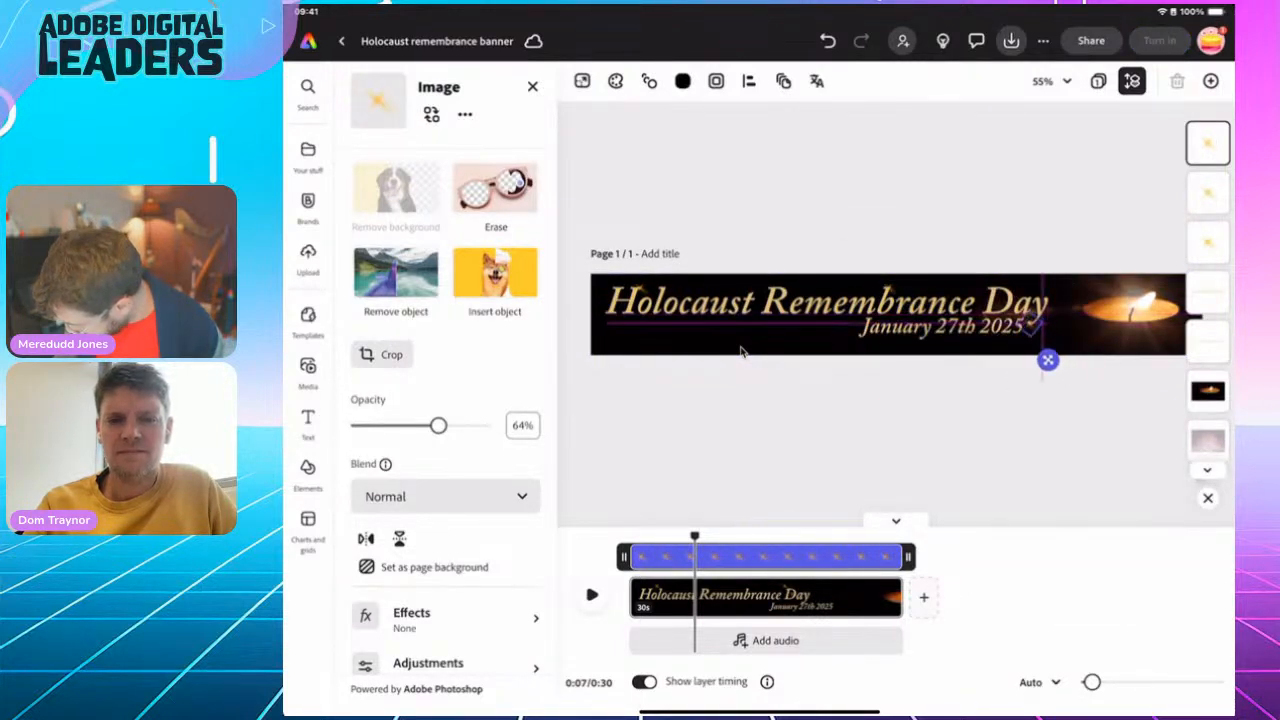
pyautogui.click(893, 435)
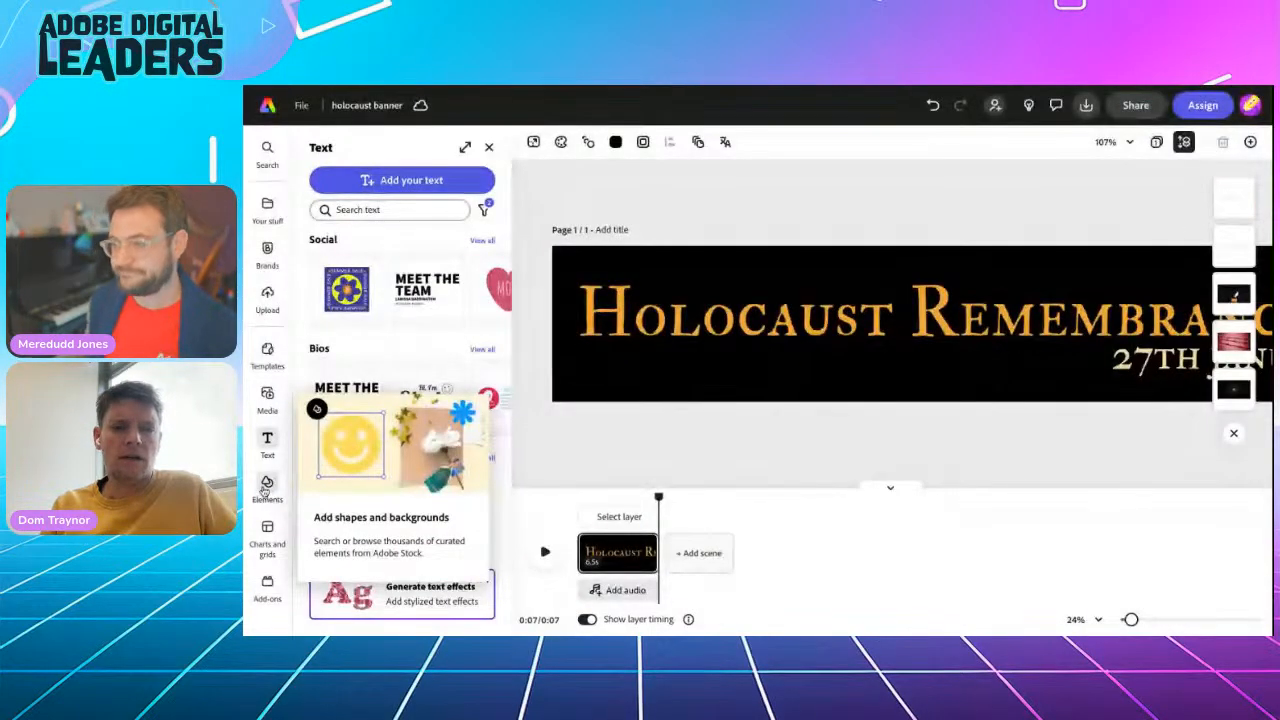
# Search the stock videos for "flare" in the "holocaust banner" project
pyautogui.click(266, 398)
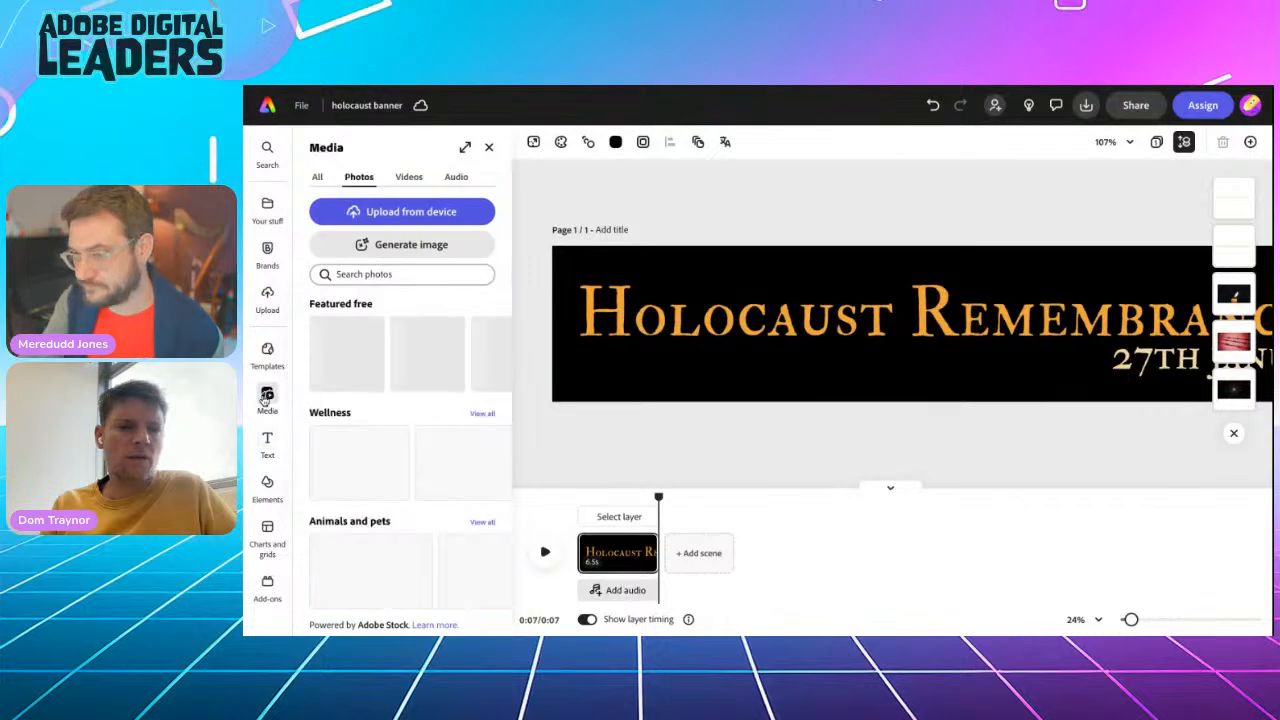
pyautogui.click(408, 177)
pyautogui.click(370, 278)
pyautogui.write('flare')
pyautogui.press('Return')
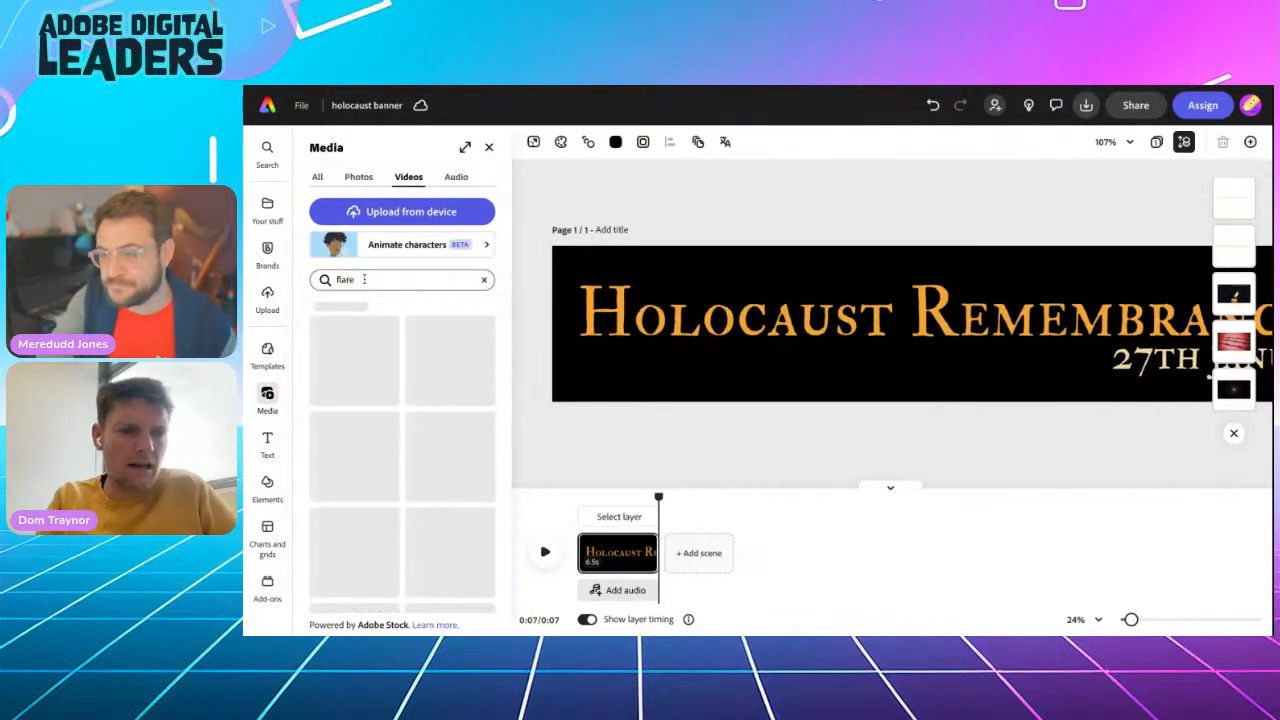